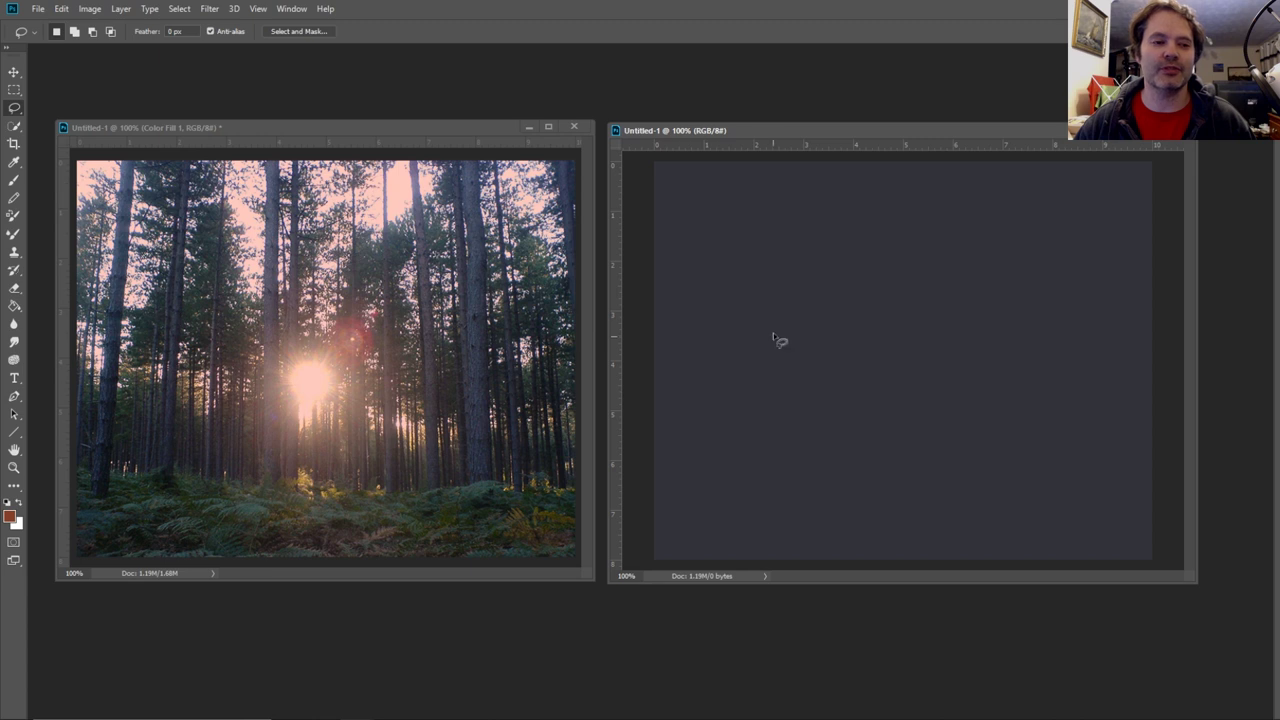
- Sample the reference photo's pale pink sky as the paint colour and show the Layers panel
{"action": "left_click", "coordinate": [14, 161]}
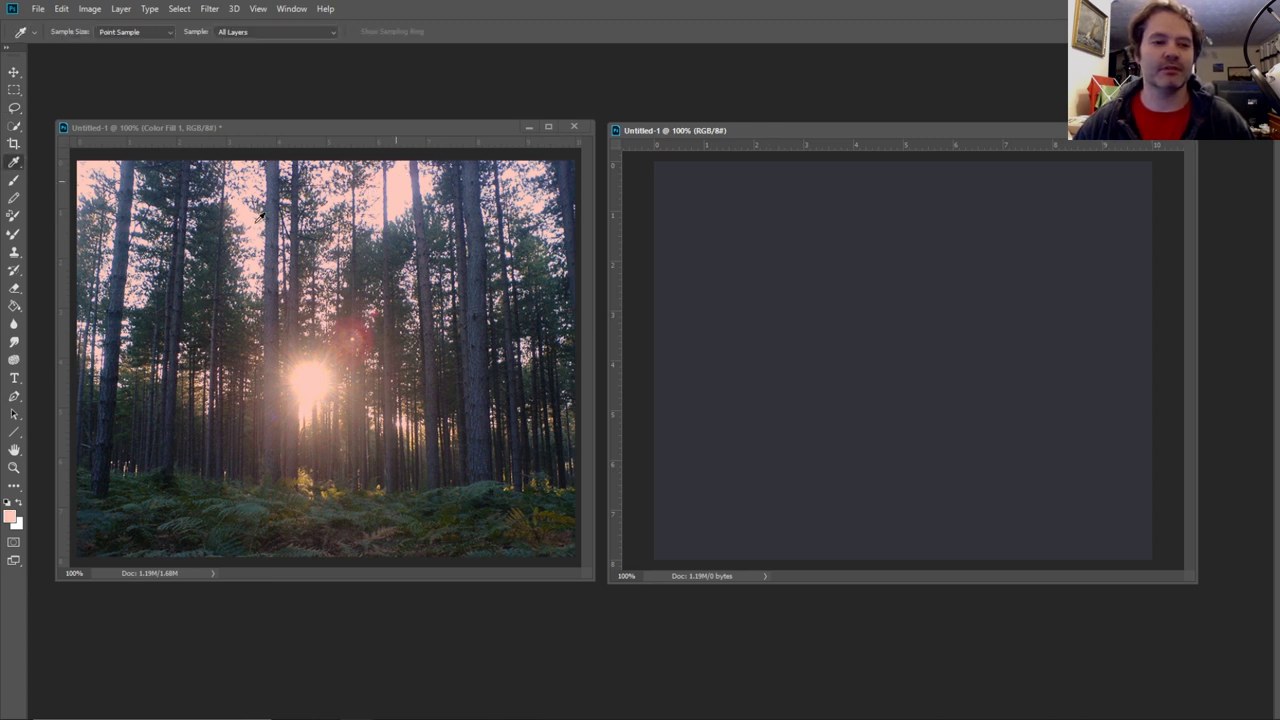
{"action": "left_click", "coordinate": [13, 181]}
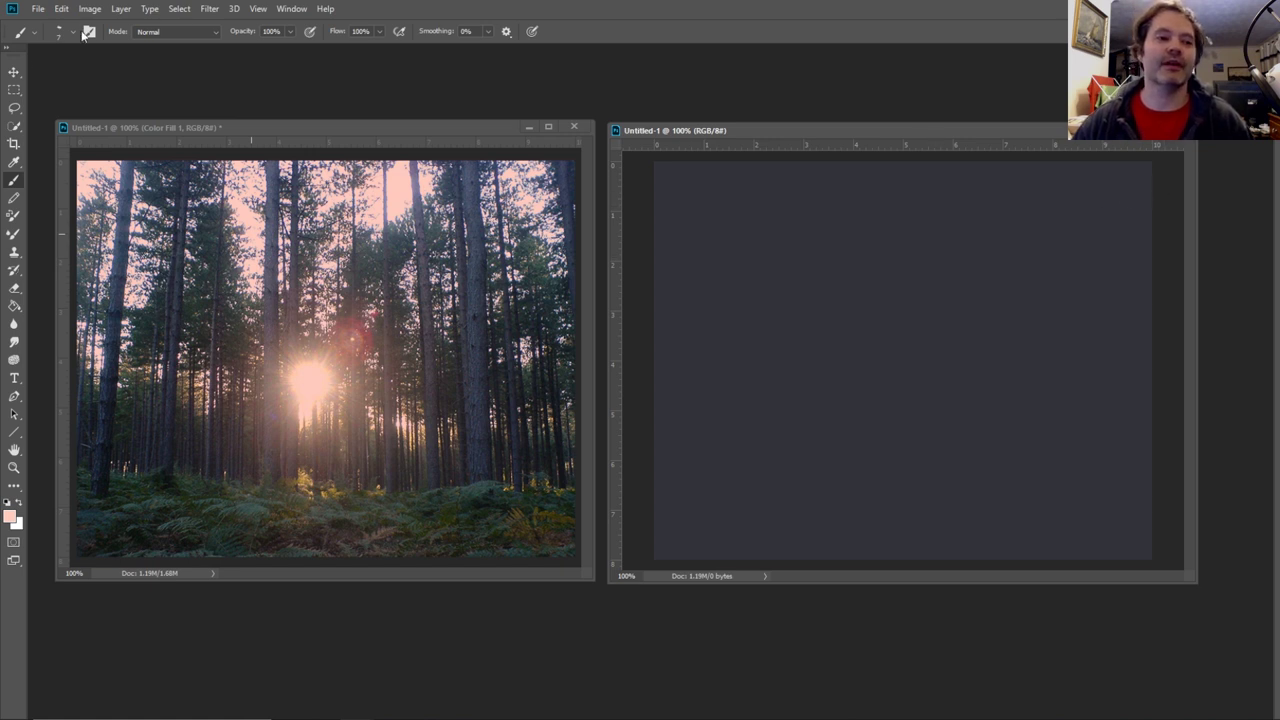
{"action": "left_click", "coordinate": [13, 73]}
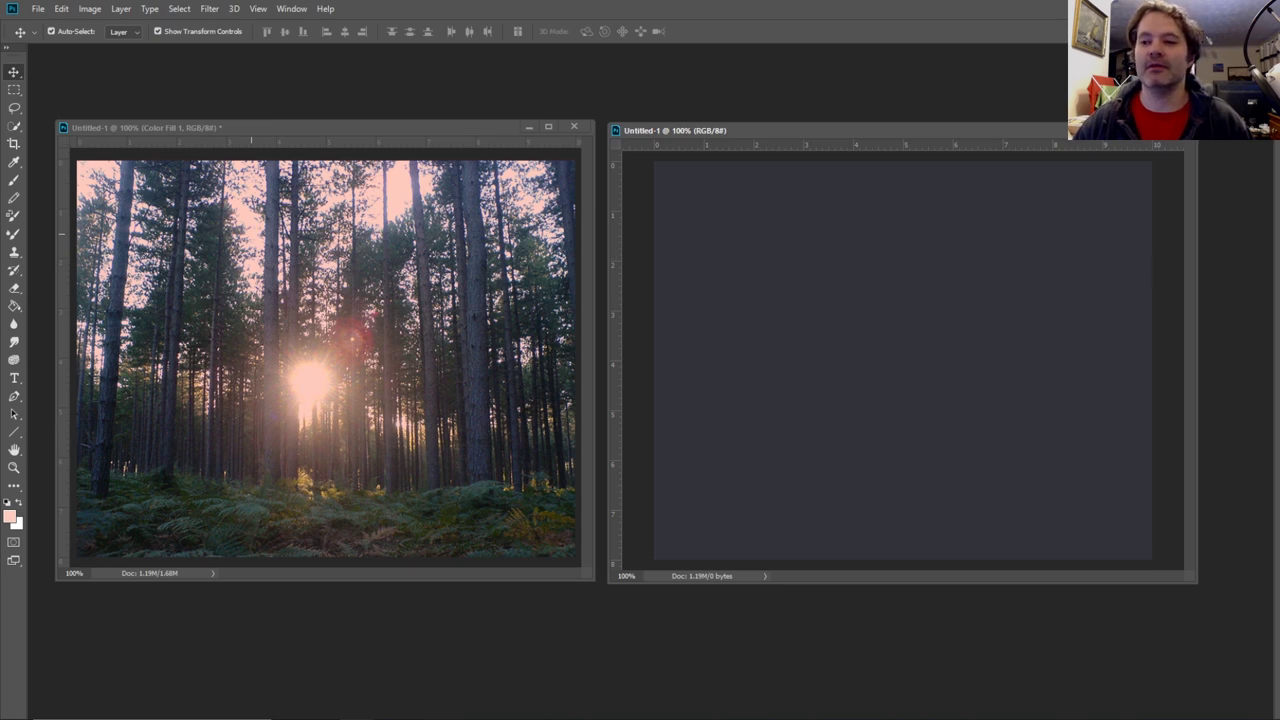
{"action": "key", "text": "F7"}
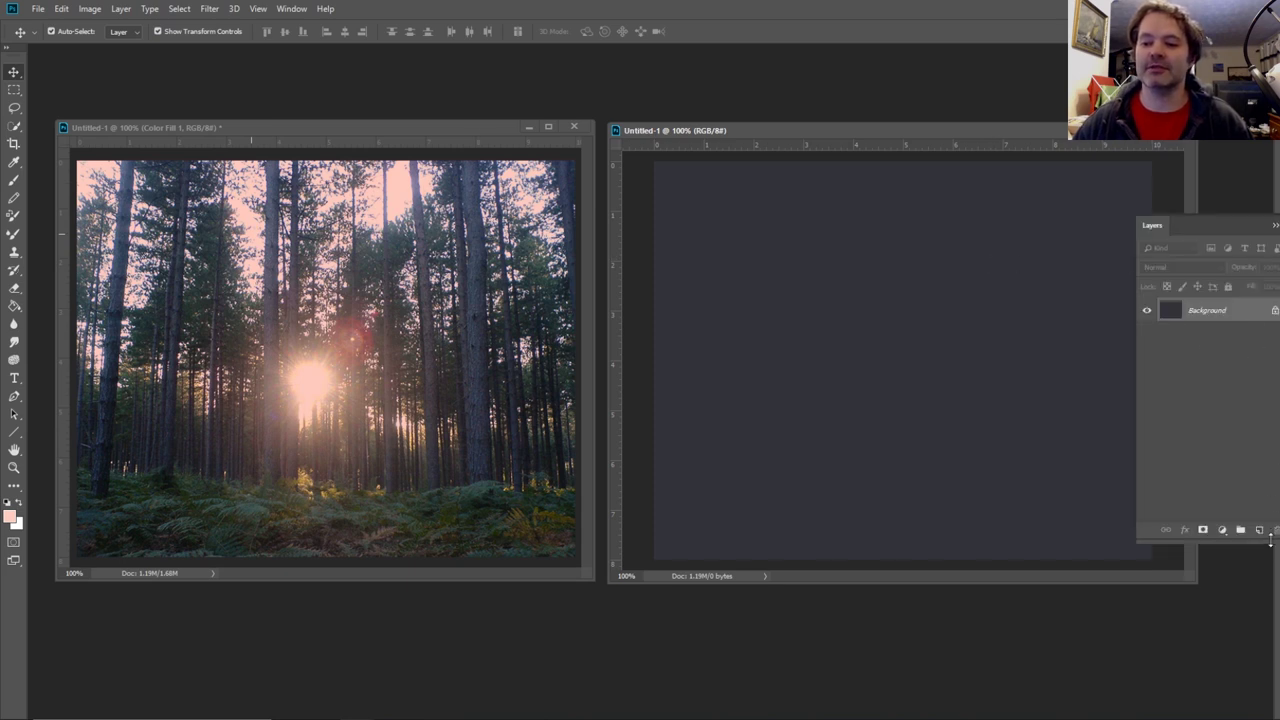
- Add an empty Layer 1 and convert the Background to Layer 0, then select Layer 1
{"action": "left_click", "coordinate": [1259, 530]}
{"action": "double_click", "coordinate": [1234, 340]}
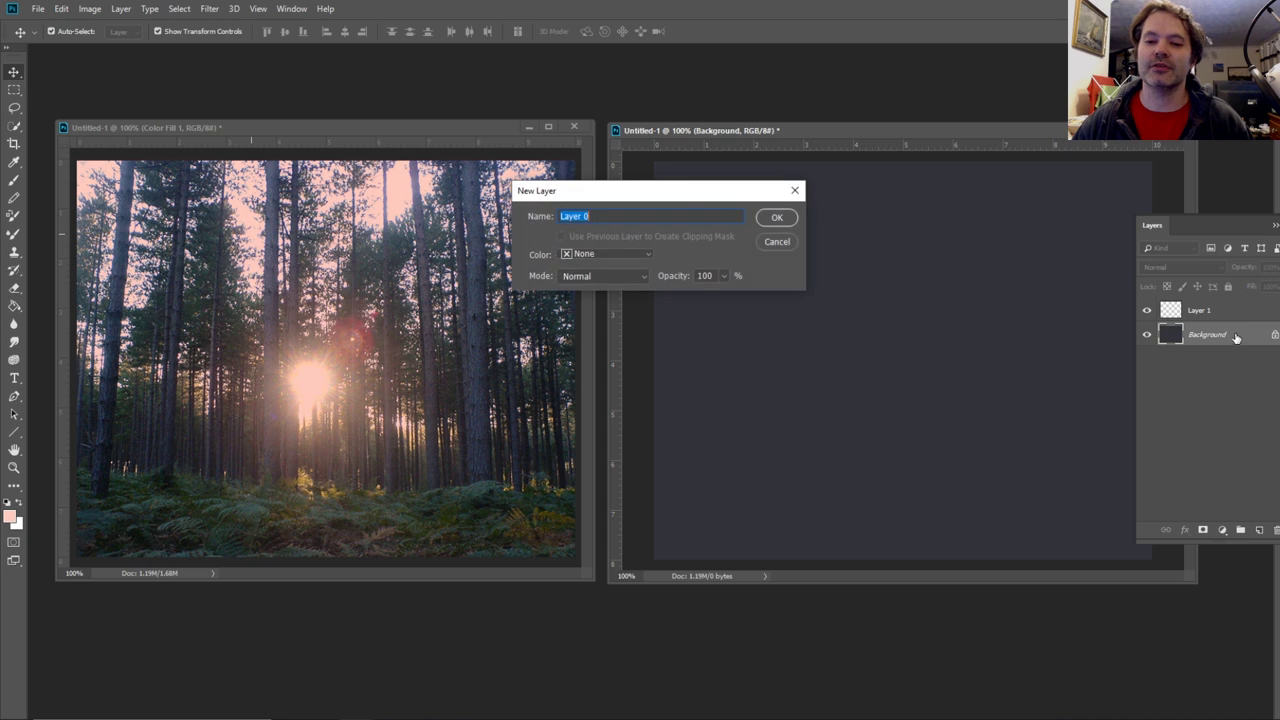
{"action": "left_click", "coordinate": [766, 220]}
{"action": "left_click", "coordinate": [1233, 315]}
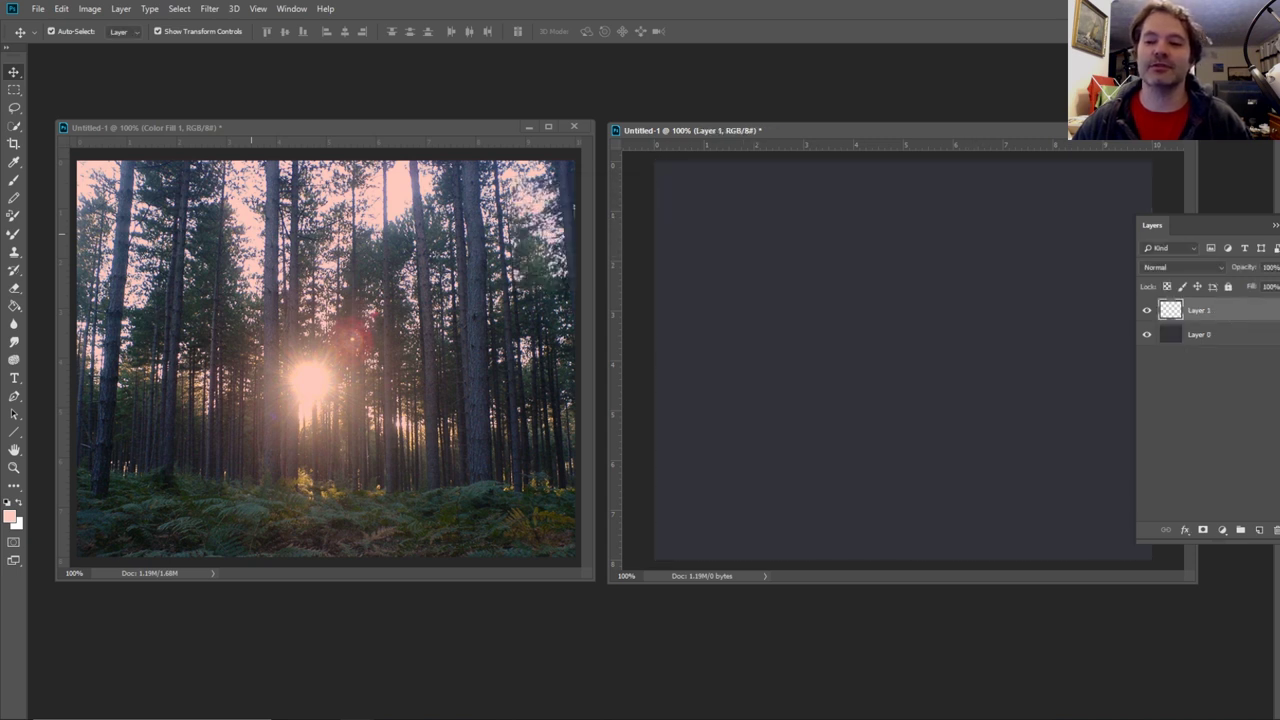
{"action": "left_click", "coordinate": [1275, 225]}
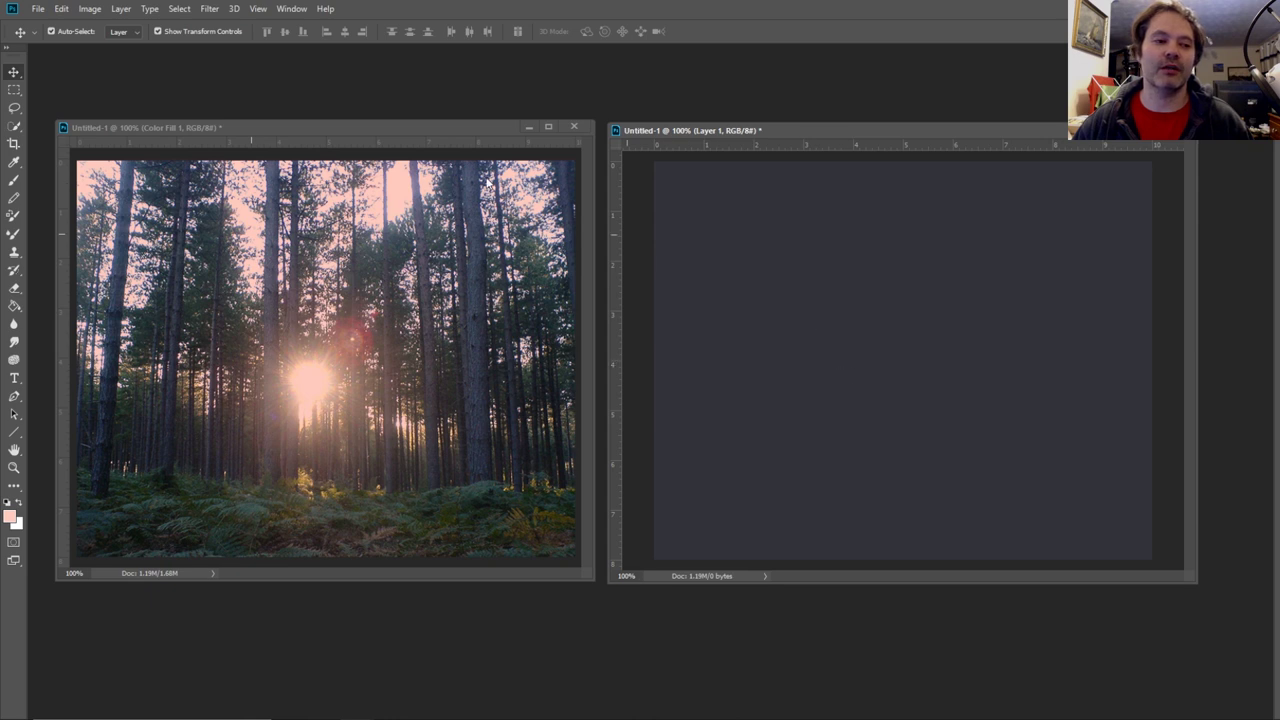
{"action": "left_click", "coordinate": [14, 182]}
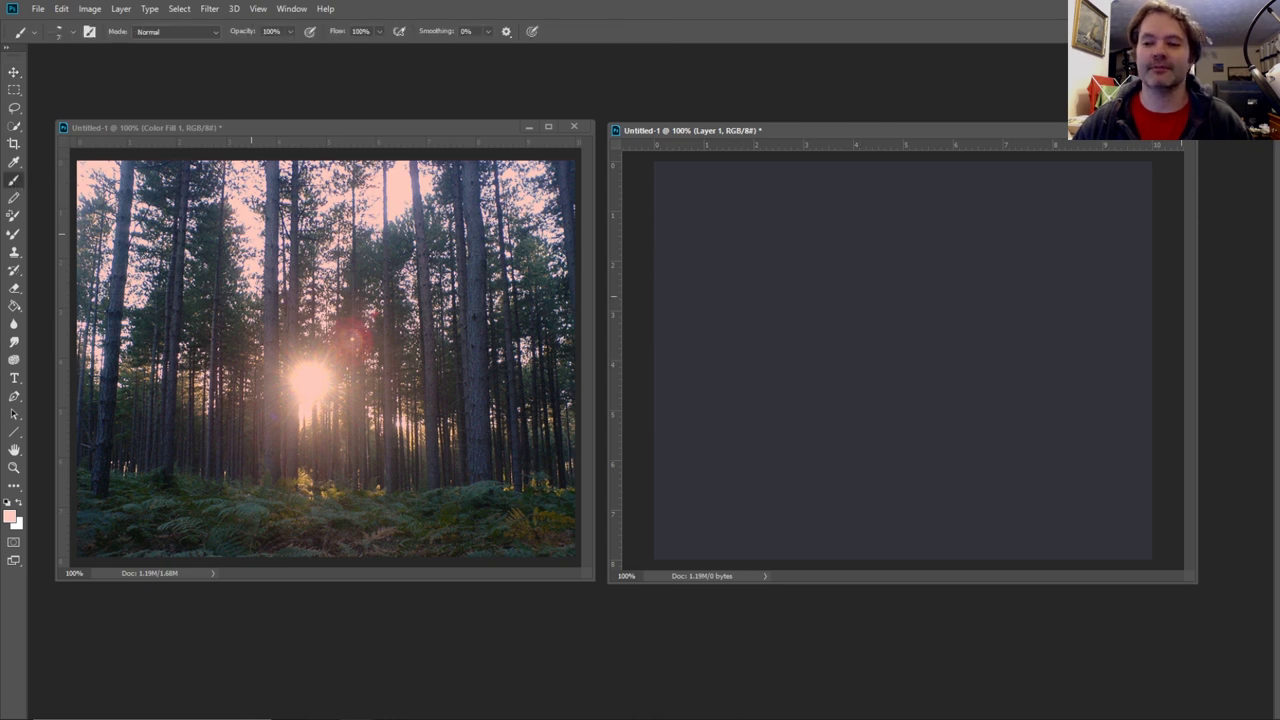
- Try the Cezanne 2 textured brush with pink test strokes, then undo them
{"action": "key", "text": "F5"}
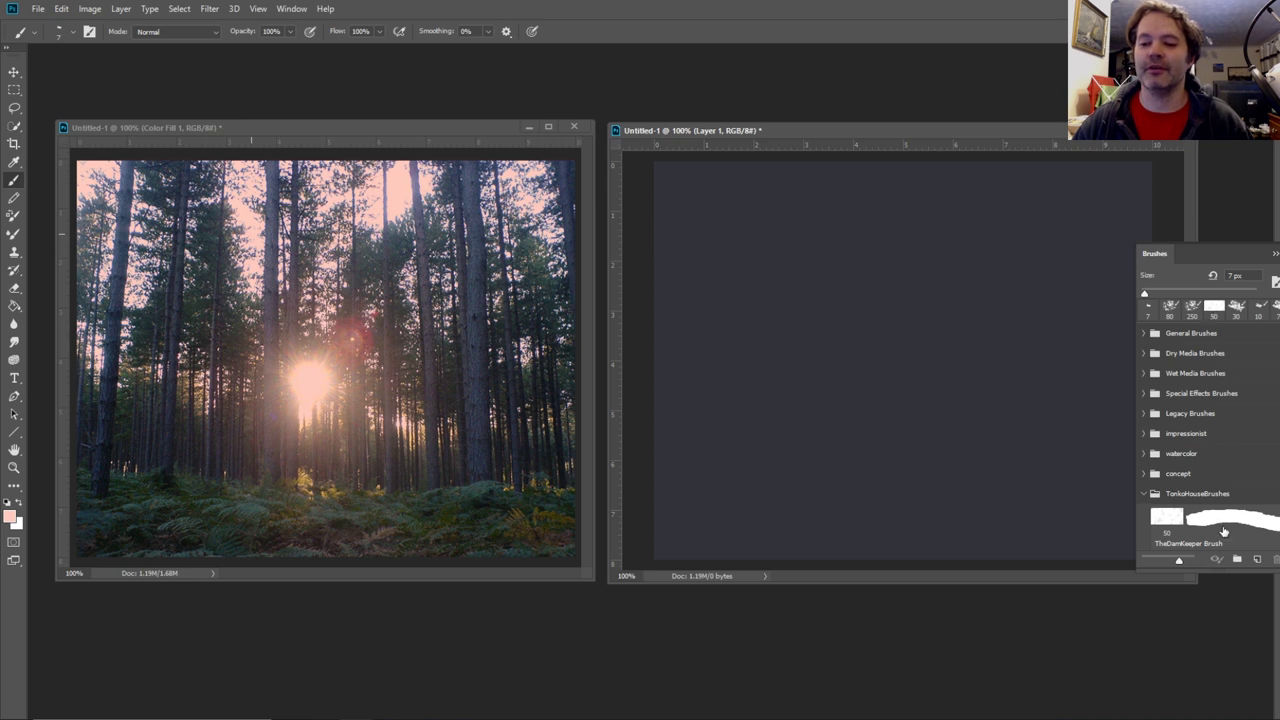
{"action": "left_click", "coordinate": [1190, 318]}
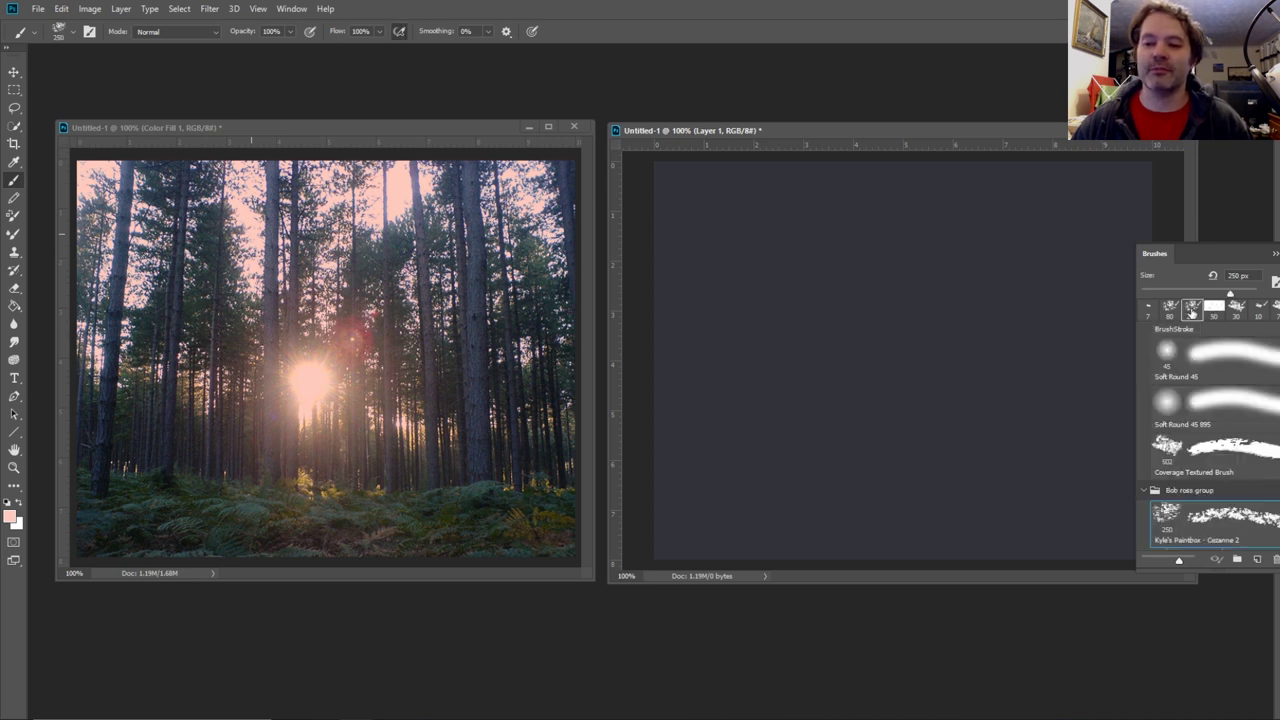
{"action": "mouse_move", "coordinate": [800, 293]}
{"action": "left_mouse_down"}
{"action": "mouse_move", "coordinate": [815, 494]}
{"action": "mouse_move", "coordinate": [854, 453]}
{"action": "mouse_move", "coordinate": [859, 263]}
{"action": "mouse_move", "coordinate": [877, 382]}
{"action": "left_mouse_up"}
{"action": "left_click", "coordinate": [857, 266]}
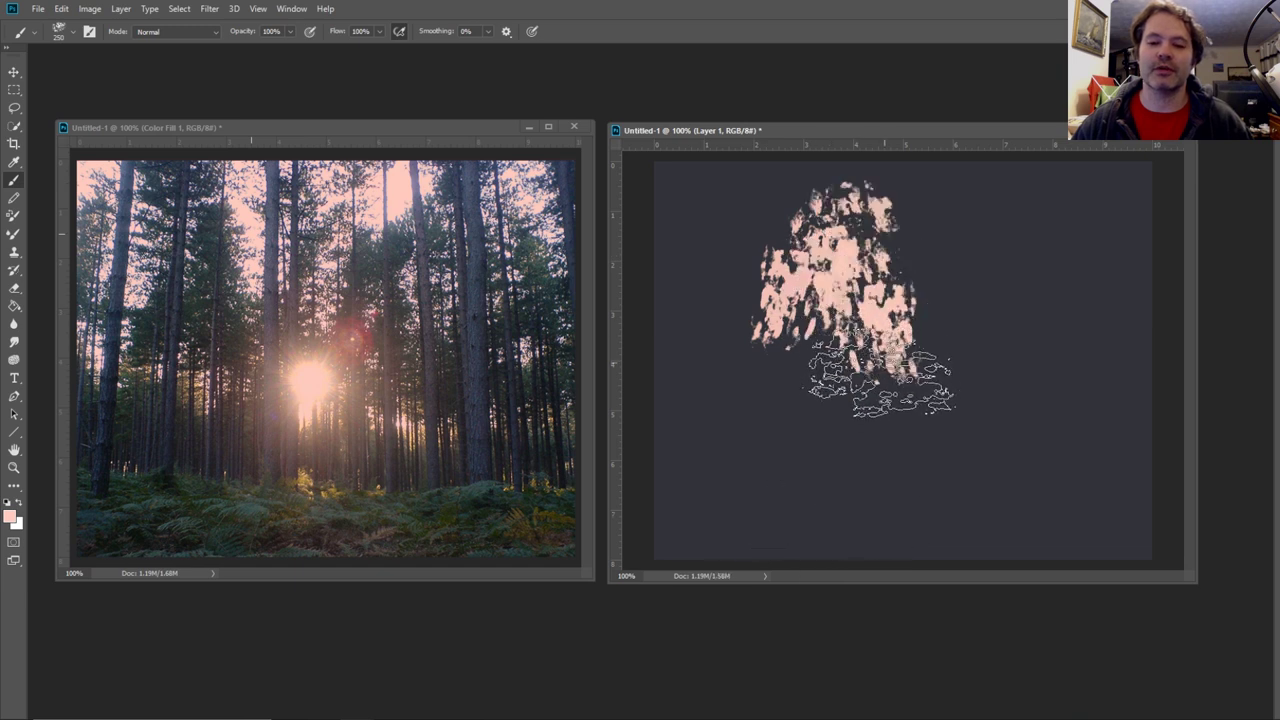
{"action": "key", "text": "ctrl+z"}
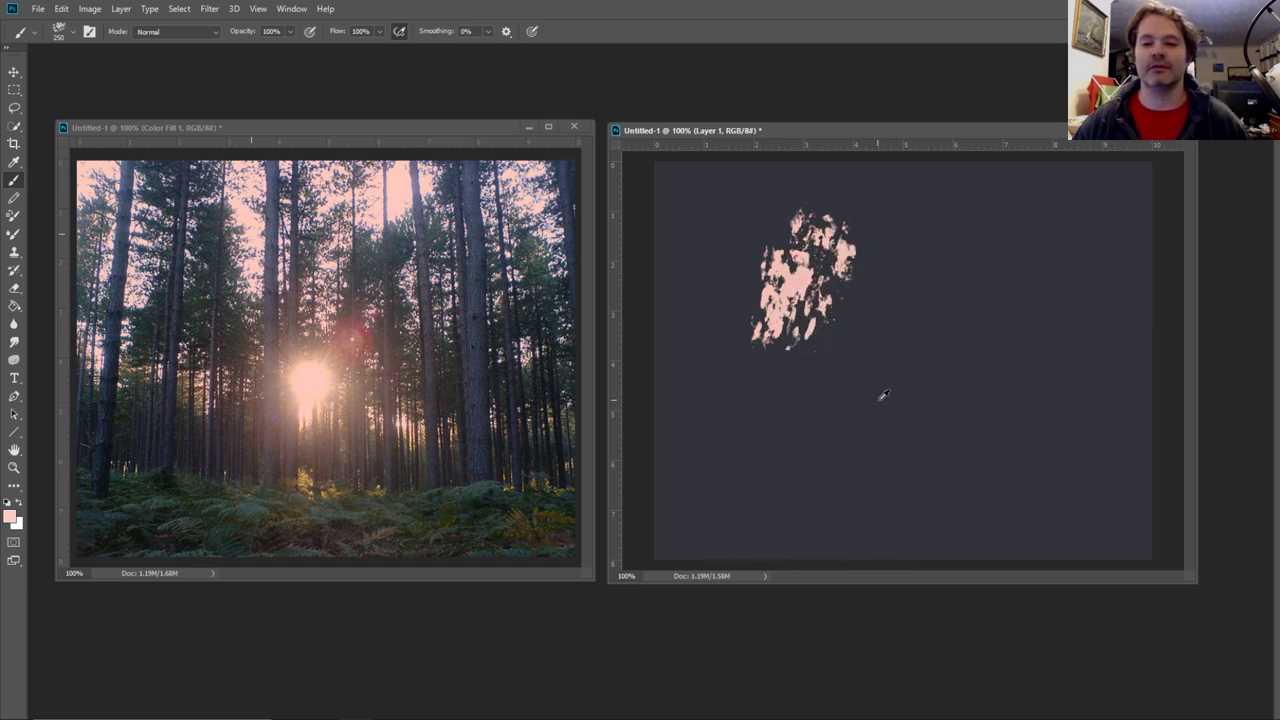
{"action": "key", "text": "ctrl+z"}
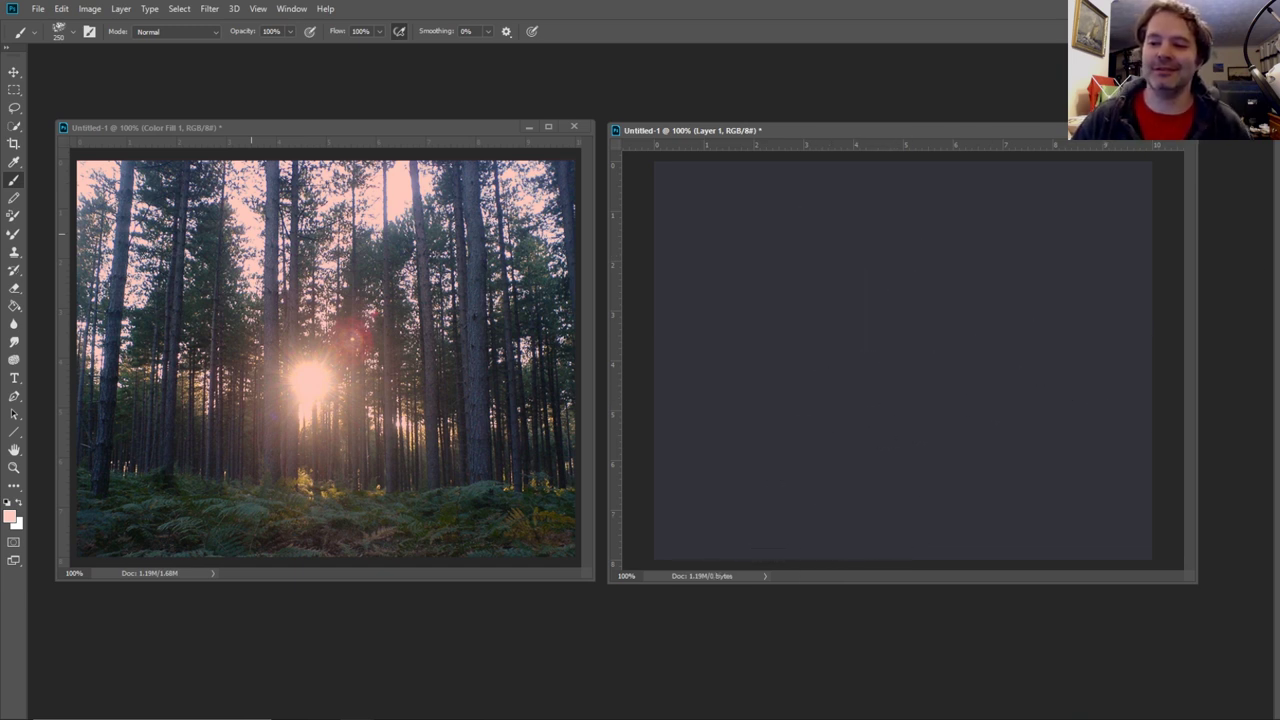
- Select the Coverage Textured Brush from the brush presets
{"action": "key", "text": "F7"}
{"action": "key", "text": "F5"}
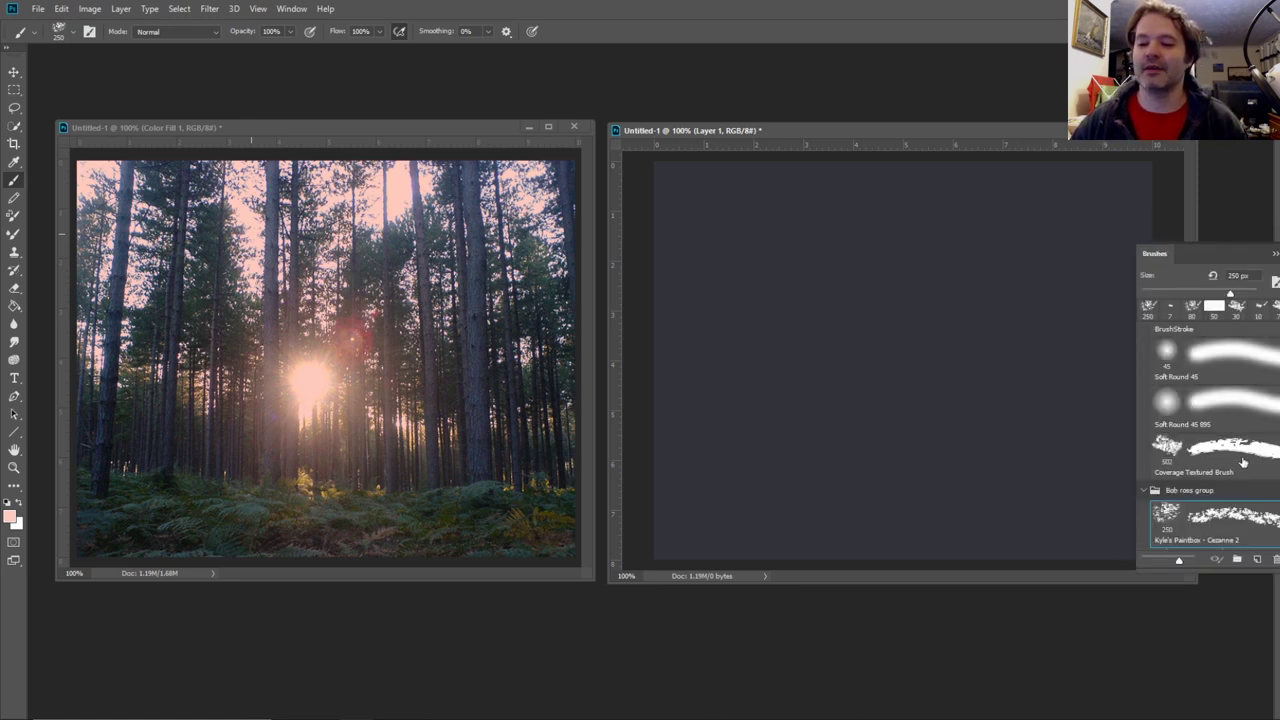
{"action": "left_click", "coordinate": [1243, 461]}
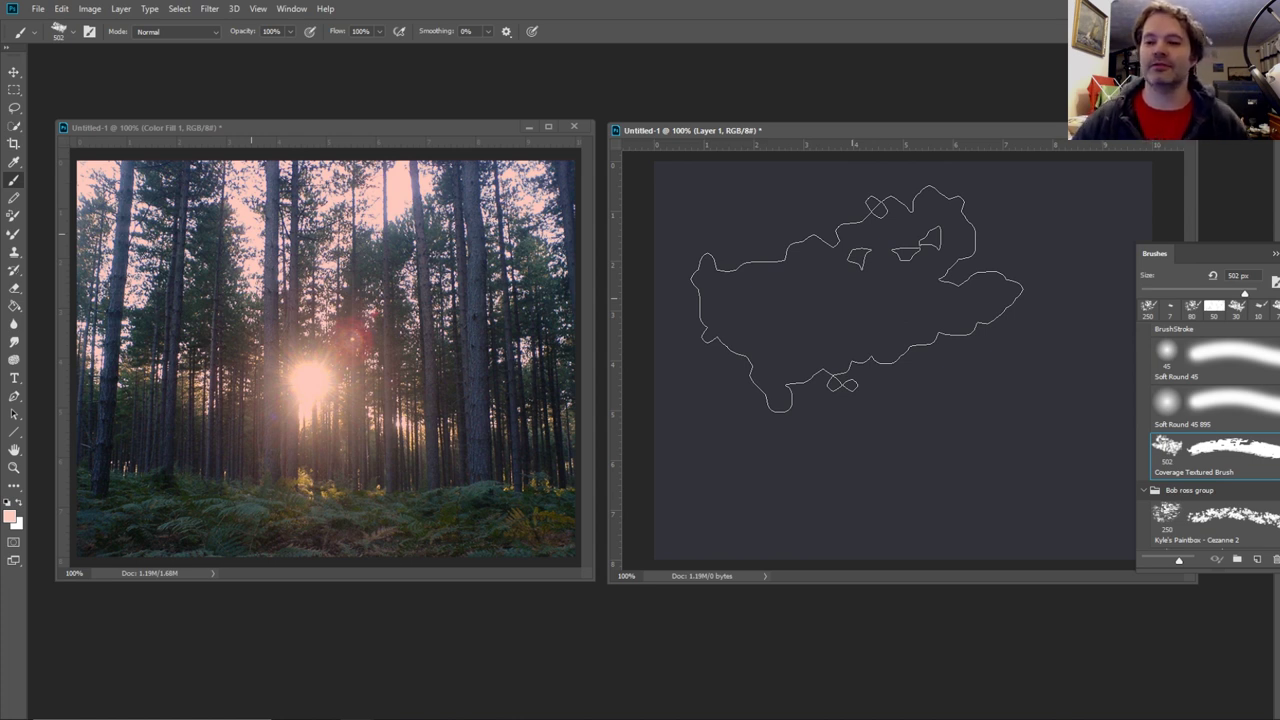
{"action": "left_click", "coordinate": [1275, 253]}
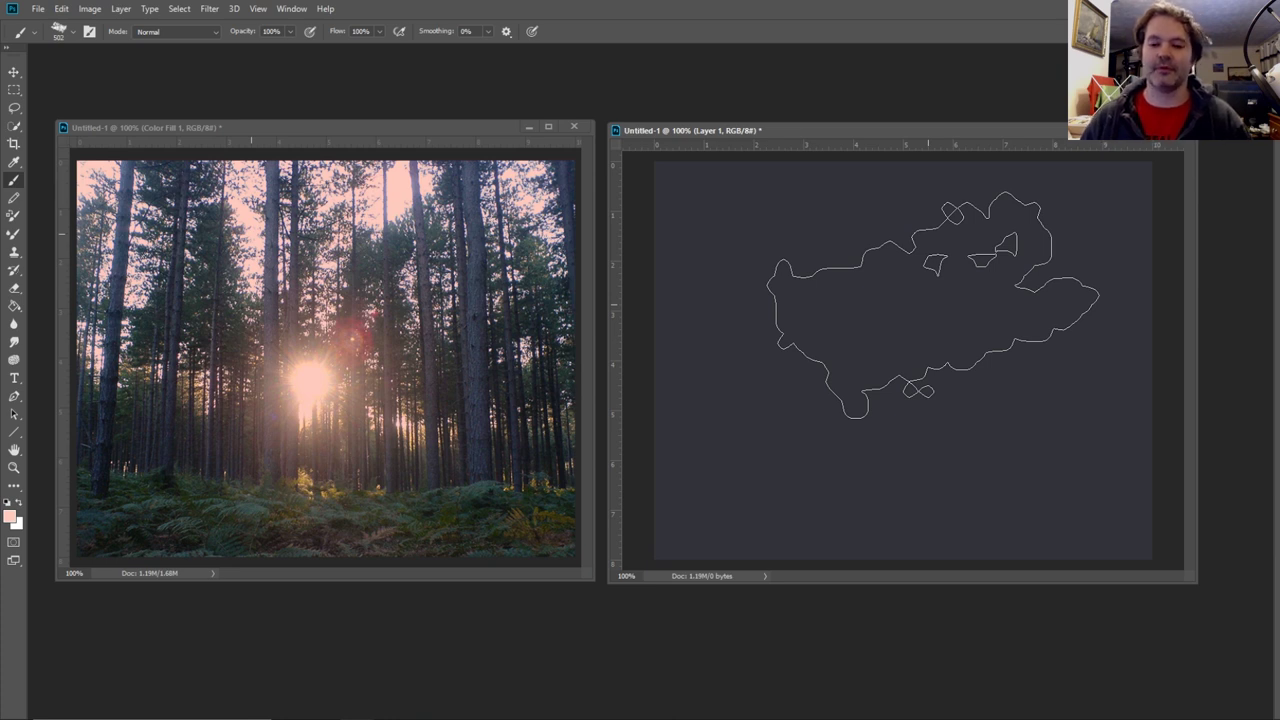
- Resize the brush with bracket keys, undo the test stroke, and settle at size 100
{"action": "key", "text": "bracketleft"}
{"action": "key", "text": "bracketleft"}
{"action": "key", "text": "bracketleft"}
{"action": "key", "text": "bracketleft"}
{"action": "key", "text": "bracketleft"}
{"action": "key", "text": "bracketleft"}
{"action": "key", "text": "bracketleft"}
{"action": "key", "text": "bracketleft"}
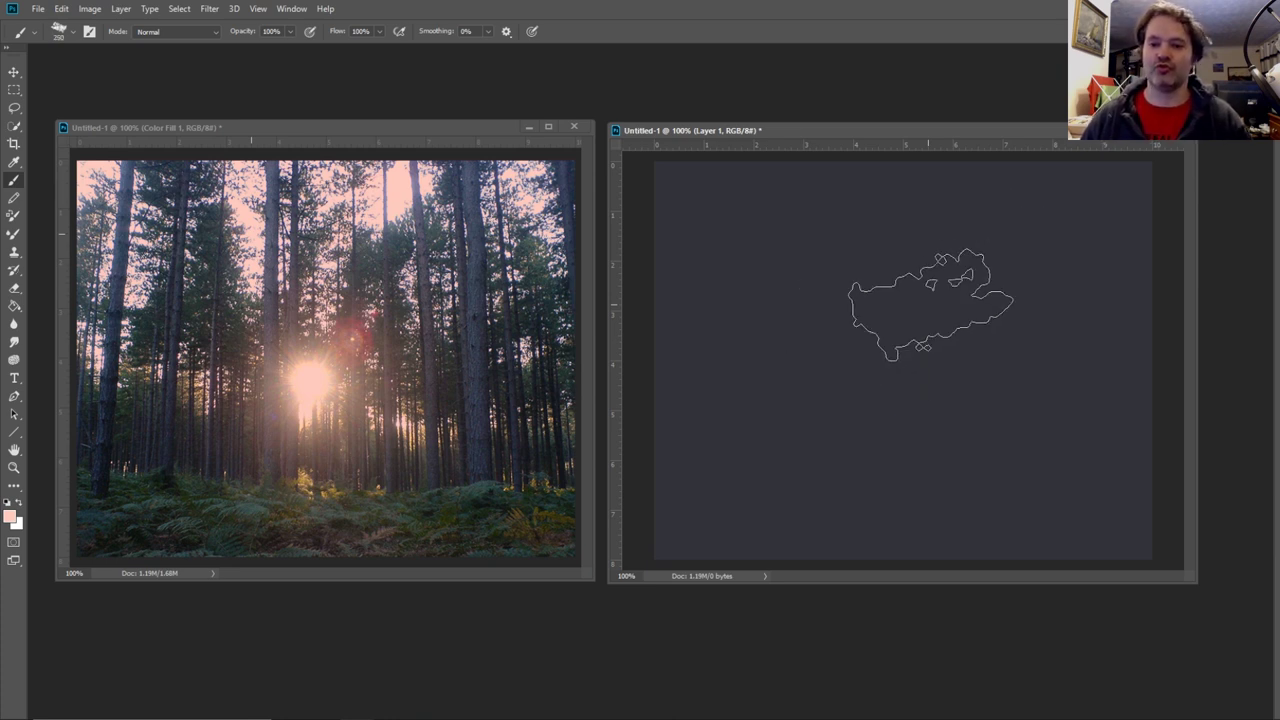
{"action": "left_click_drag", "start_coordinate": [929, 305], "coordinate": [944, 340]}
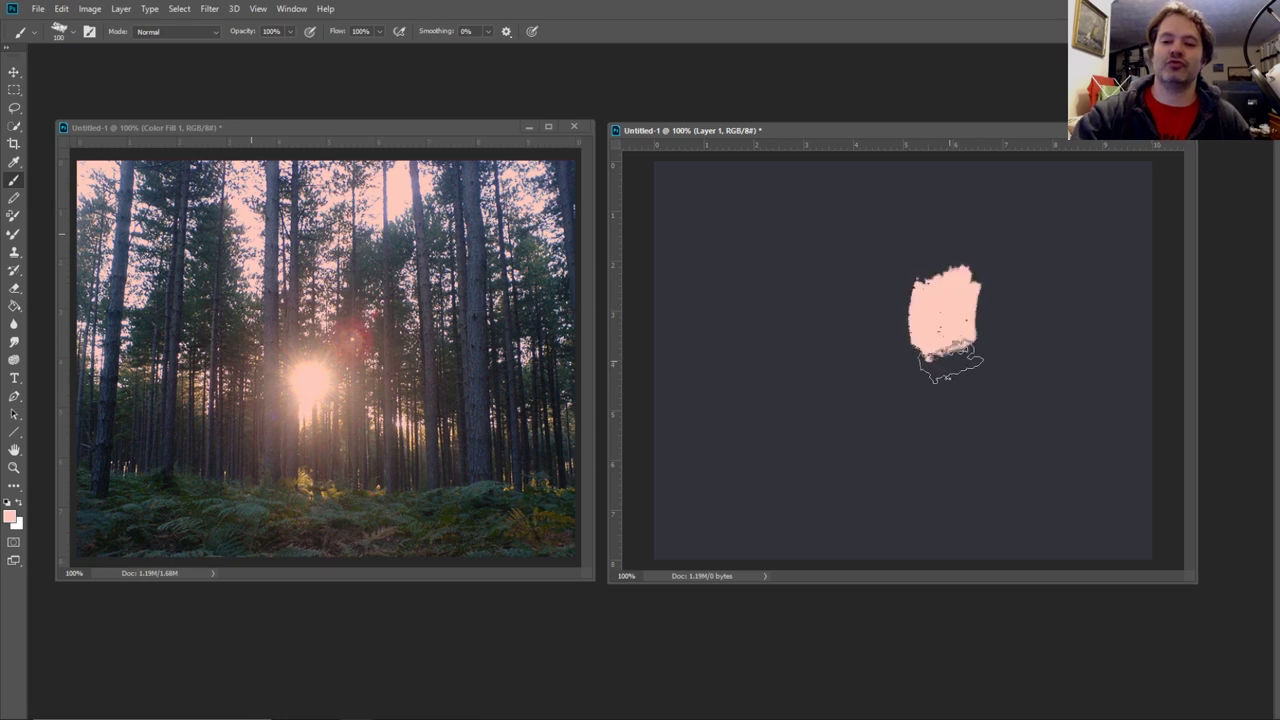
{"action": "key", "text": "bracketleft"}
{"action": "key", "text": "bracketleft"}
{"action": "key", "text": "bracketleft"}
{"action": "key", "text": "bracketleft"}
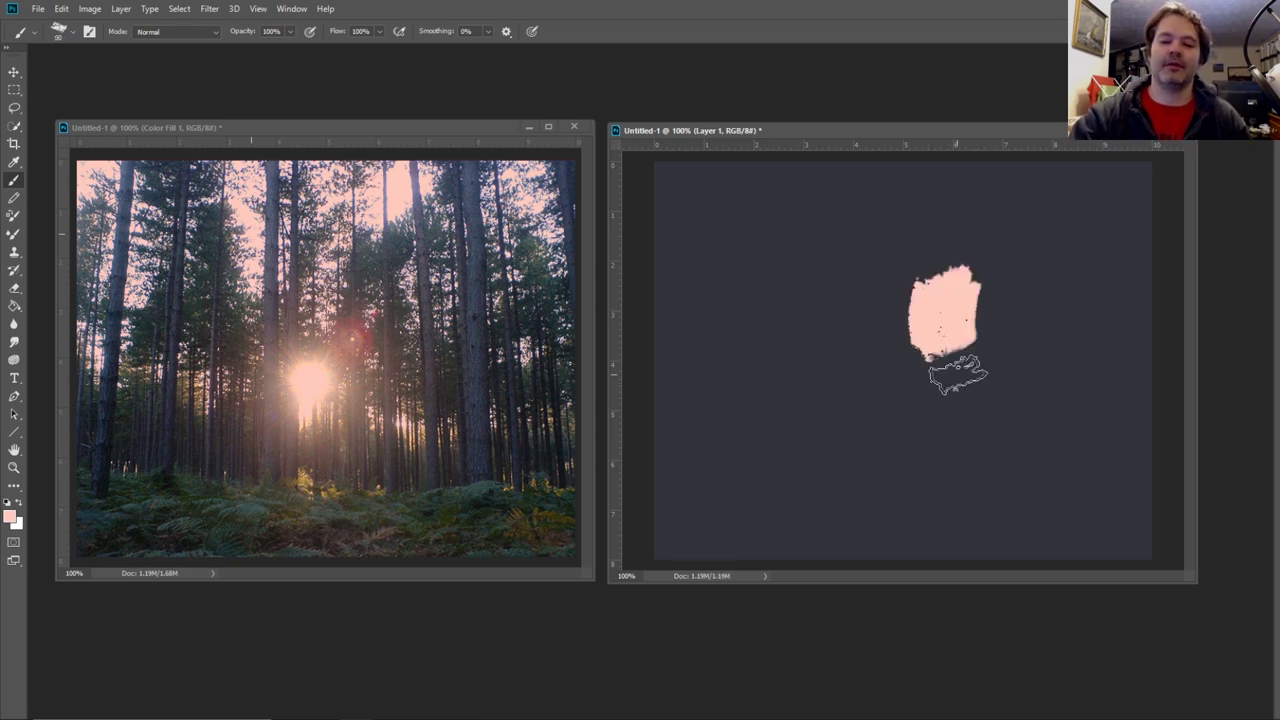
{"action": "key", "text": "ctrl+z"}
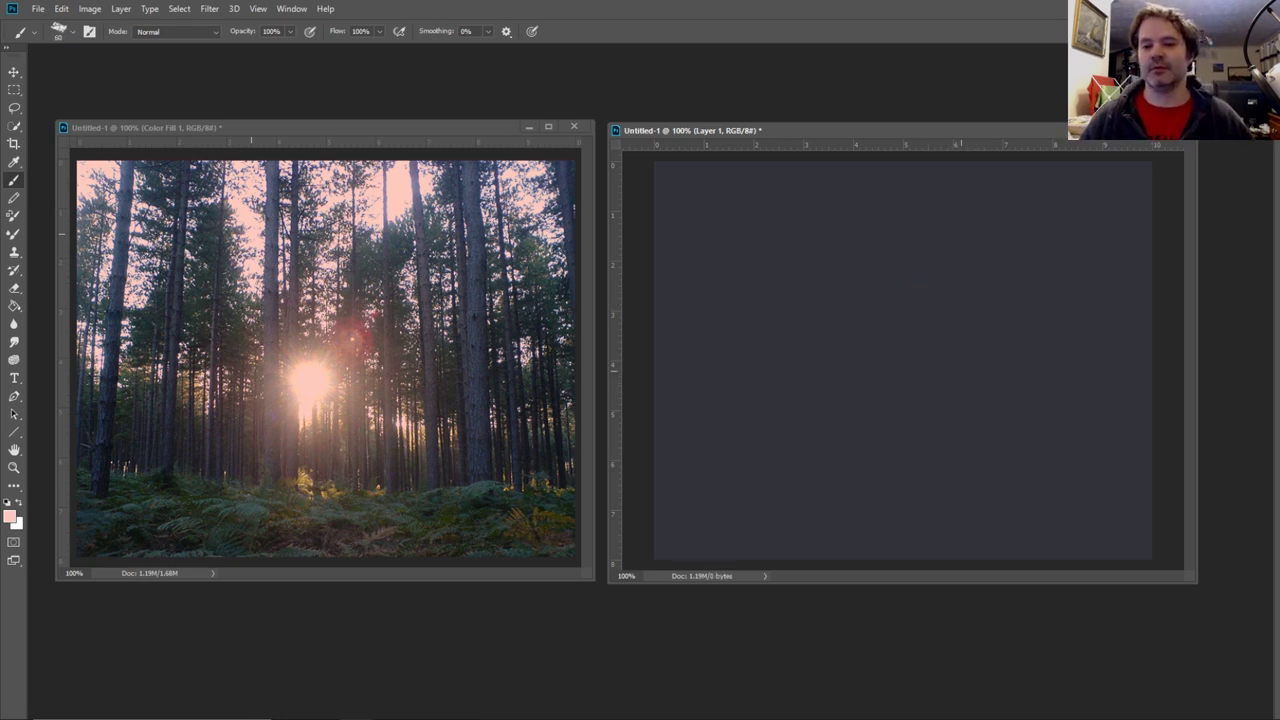
{"action": "key", "text": "F7"}
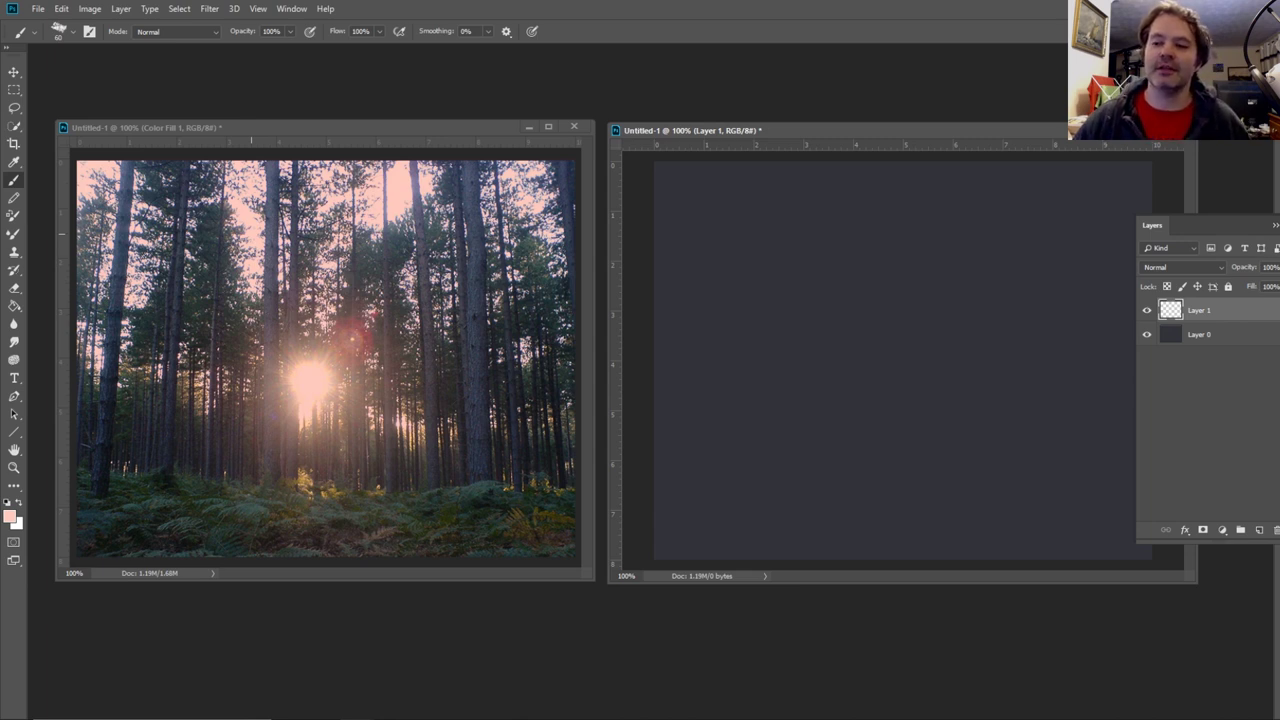
{"action": "key", "text": "F5"}
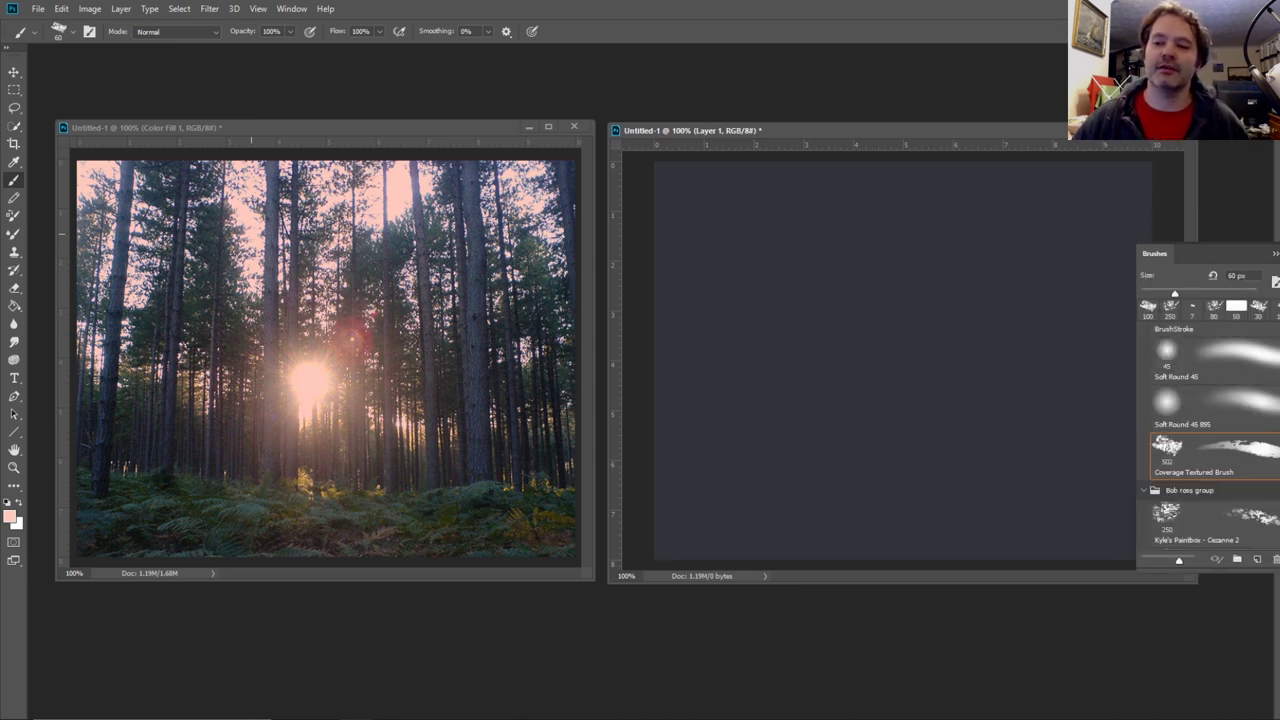
{"action": "key", "text": "F7"}
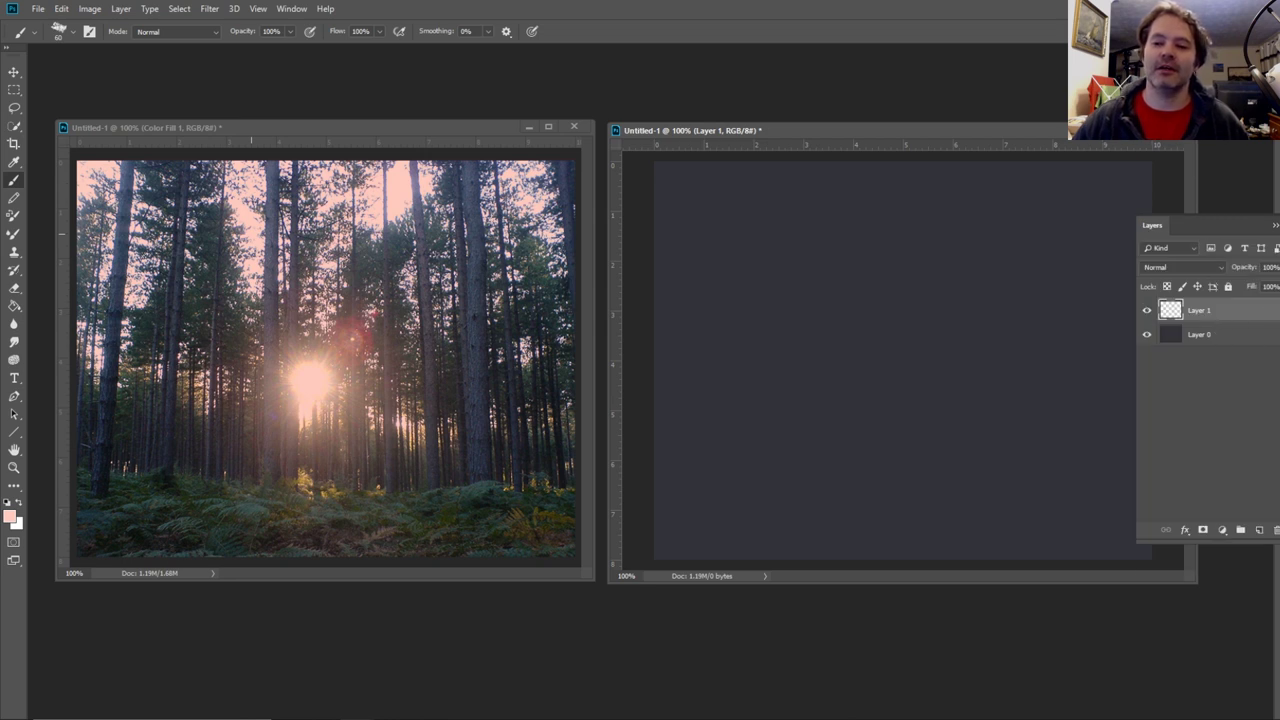
{"action": "key", "text": "F7"}
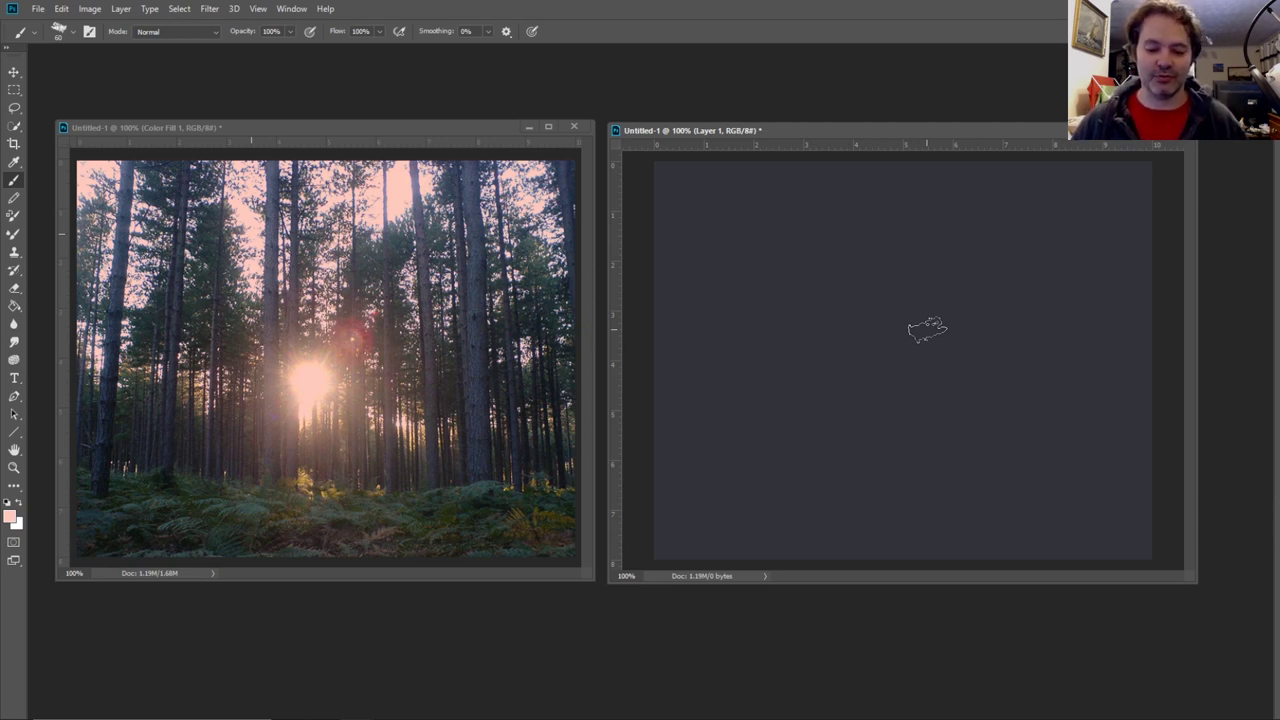
{"action": "key", "text": "bracketright"}
{"action": "key", "text": "bracketright"}
{"action": "key", "text": "bracketright"}
{"action": "key", "text": "bracketright"}
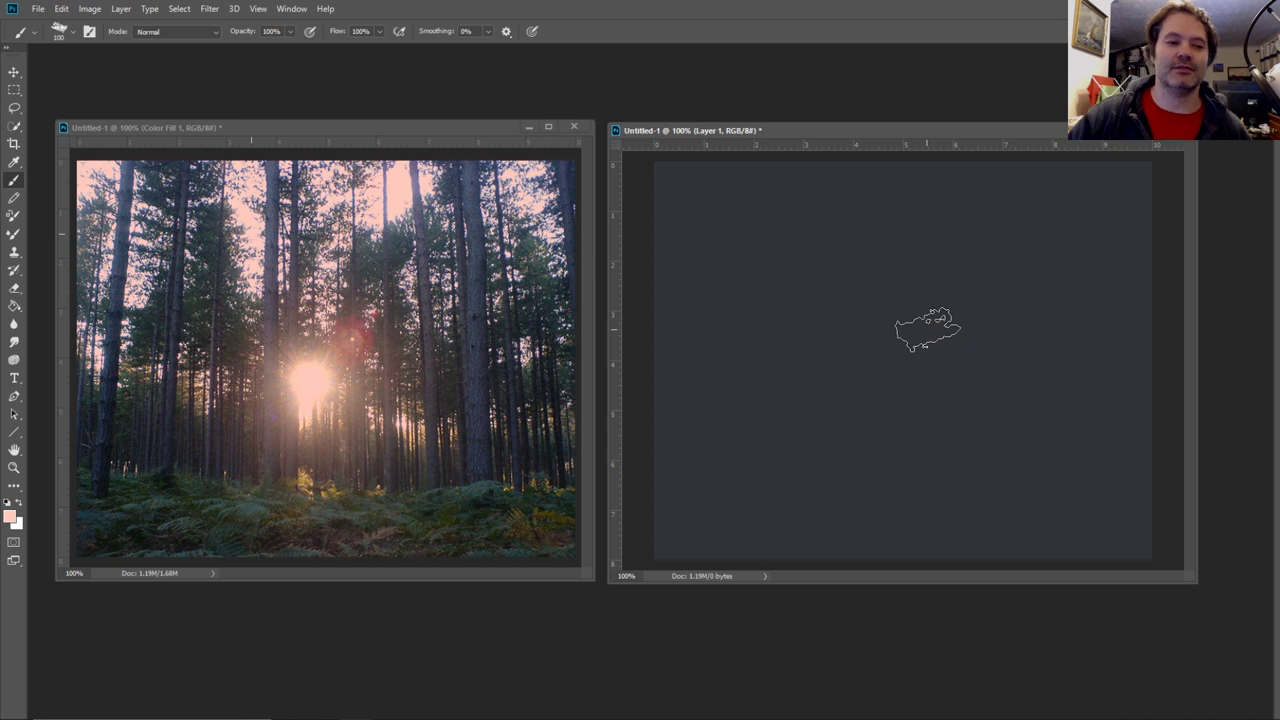
- Wash the upper three-quarters of Layer 1 in pale pink, then sample a dark tree colour
{"action": "mouse_move", "coordinate": [666, 177]}
{"action": "left_mouse_down"}
{"action": "mouse_move", "coordinate": [688, 415]}
{"action": "mouse_move", "coordinate": [704, 190]}
{"action": "mouse_move", "coordinate": [716, 428]}
{"action": "mouse_move", "coordinate": [744, 180]}
{"action": "mouse_move", "coordinate": [761, 433]}
{"action": "mouse_move", "coordinate": [791, 190]}
{"action": "mouse_move", "coordinate": [816, 395]}
{"action": "mouse_move", "coordinate": [861, 348]}
{"action": "mouse_move", "coordinate": [866, 272]}
{"action": "mouse_move", "coordinate": [901, 450]}
{"action": "mouse_move", "coordinate": [951, 185]}
{"action": "mouse_move", "coordinate": [986, 370]}
{"action": "mouse_move", "coordinate": [1046, 215]}
{"action": "mouse_move", "coordinate": [1071, 412]}
{"action": "mouse_move", "coordinate": [1106, 175]}
{"action": "mouse_move", "coordinate": [1118, 440]}
{"action": "mouse_move", "coordinate": [1134, 238]}
{"action": "mouse_move", "coordinate": [1091, 400]}
{"action": "mouse_move", "coordinate": [1096, 345]}
{"action": "mouse_move", "coordinate": [1071, 355]}
{"action": "mouse_move", "coordinate": [1098, 308]}
{"action": "mouse_move", "coordinate": [986, 345]}
{"action": "mouse_move", "coordinate": [818, 432]}
{"action": "mouse_move", "coordinate": [774, 432]}
{"action": "mouse_move", "coordinate": [844, 290]}
{"action": "mouse_move", "coordinate": [904, 215]}
{"action": "mouse_move", "coordinate": [871, 210]}
{"action": "mouse_move", "coordinate": [744, 287]}
{"action": "mouse_move", "coordinate": [716, 253]}
{"action": "mouse_move", "coordinate": [766, 187]}
{"action": "mouse_move", "coordinate": [754, 172]}
{"action": "mouse_move", "coordinate": [646, 205]}
{"action": "mouse_move", "coordinate": [726, 240]}
{"action": "mouse_move", "coordinate": [891, 213]}
{"action": "mouse_move", "coordinate": [1054, 165]}
{"action": "mouse_move", "coordinate": [1071, 197]}
{"action": "mouse_move", "coordinate": [1056, 255]}
{"action": "mouse_move", "coordinate": [1116, 272]}
{"action": "mouse_move", "coordinate": [1091, 437]}
{"action": "mouse_move", "coordinate": [1138, 360]}
{"action": "mouse_move", "coordinate": [1043, 235]}
{"action": "mouse_move", "coordinate": [981, 365]}
{"action": "mouse_move", "coordinate": [941, 297]}
{"action": "mouse_move", "coordinate": [939, 152]}
{"action": "mouse_move", "coordinate": [914, 157]}
{"action": "mouse_move", "coordinate": [878, 373]}
{"action": "mouse_move", "coordinate": [924, 370]}
{"action": "mouse_move", "coordinate": [831, 420]}
{"action": "mouse_move", "coordinate": [784, 322]}
{"action": "mouse_move", "coordinate": [811, 418]}
{"action": "mouse_move", "coordinate": [709, 425]}
{"action": "mouse_move", "coordinate": [694, 305]}
{"action": "mouse_move", "coordinate": [681, 378]}
{"action": "mouse_move", "coordinate": [744, 440]}
{"action": "mouse_move", "coordinate": [831, 437]}
{"action": "mouse_move", "coordinate": [950, 388]}
{"action": "mouse_move", "coordinate": [1098, 428]}
{"action": "mouse_move", "coordinate": [816, 440]}
{"action": "mouse_move", "coordinate": [985, 142]}
{"action": "left_mouse_up"}
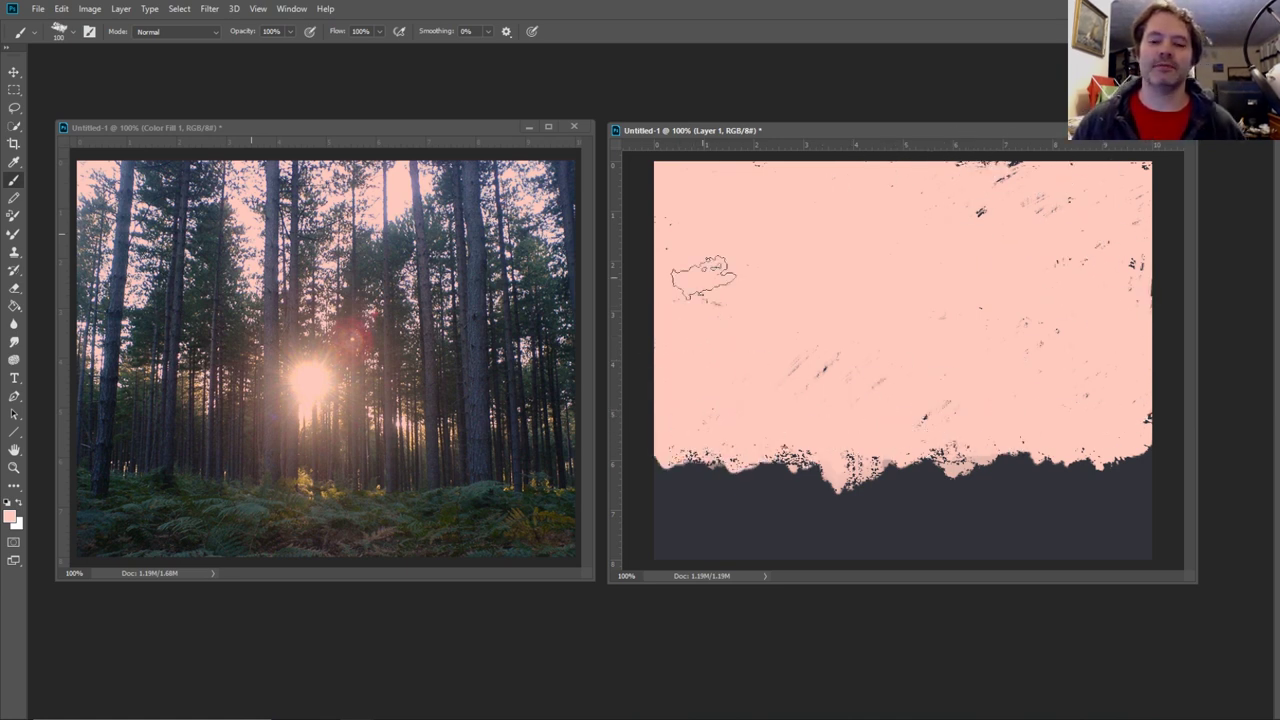
{"action": "left_click", "coordinate": [15, 163]}
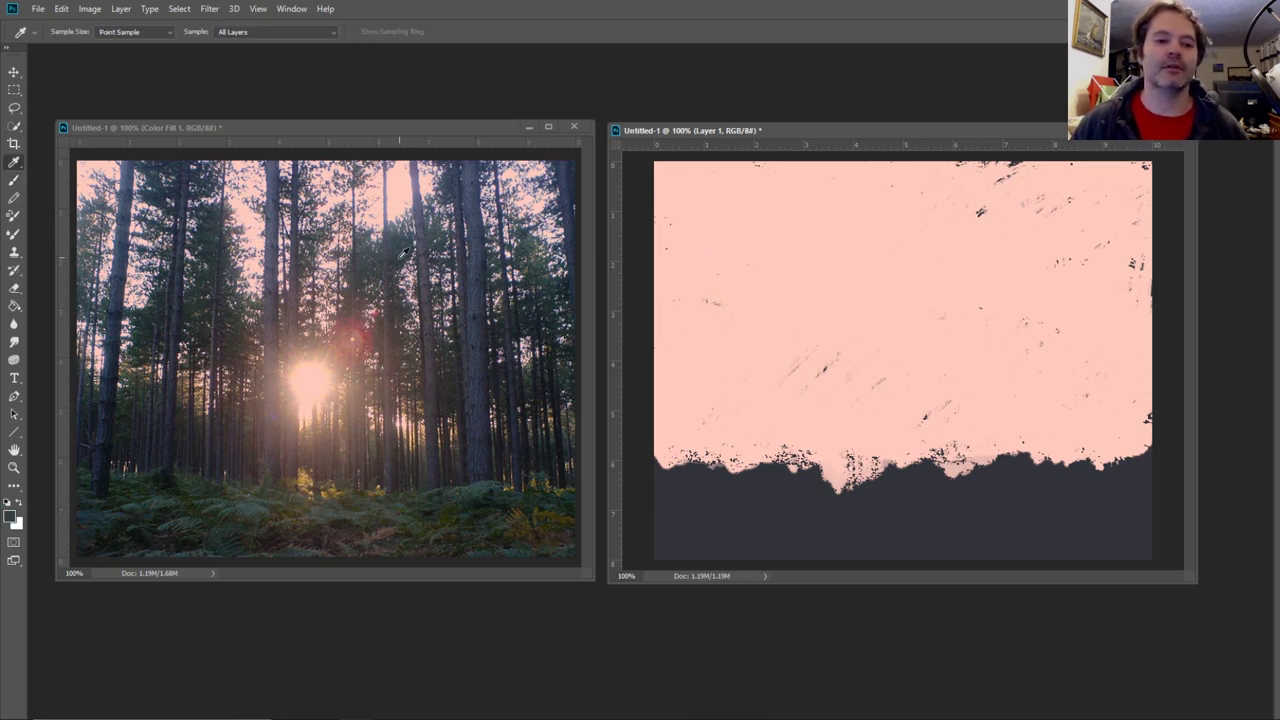
- Paint a dark teal treetop at upper left, then extend it upward into a point at size 60
{"action": "left_click", "coordinate": [14, 181]}
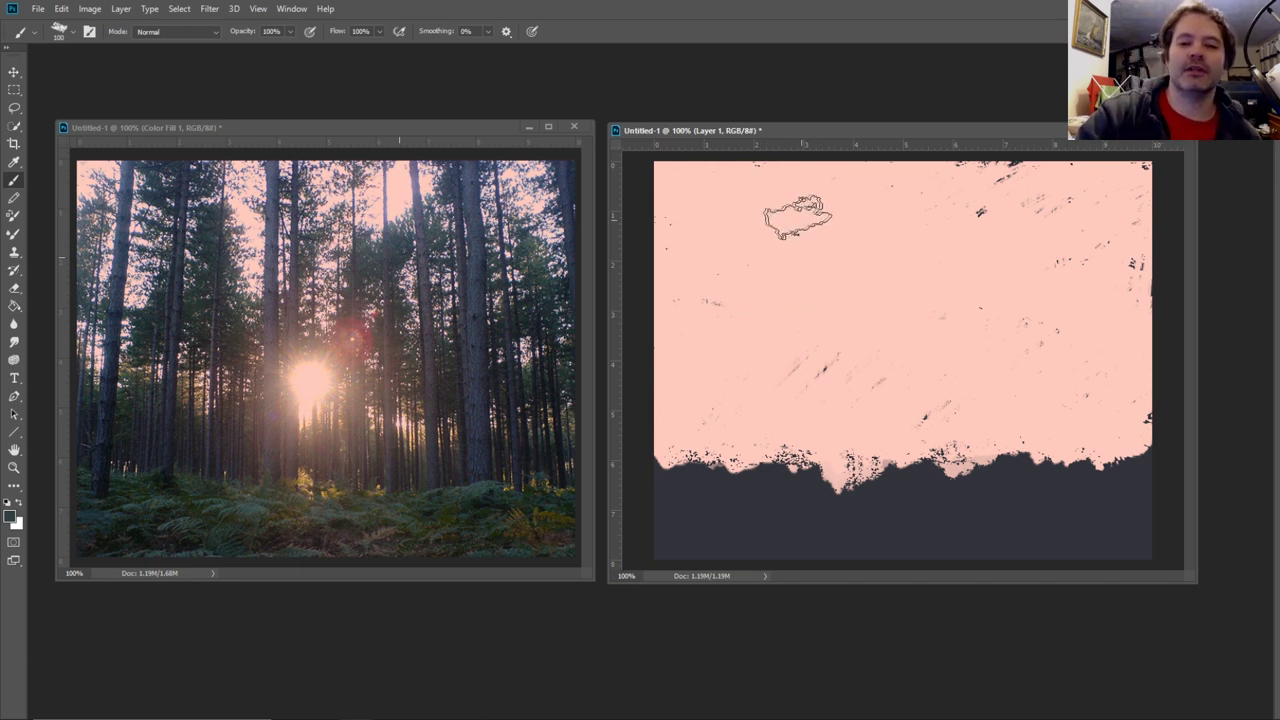
{"action": "mouse_move", "coordinate": [800, 223]}
{"action": "left_mouse_down"}
{"action": "mouse_move", "coordinate": [780, 247]}
{"action": "mouse_move", "coordinate": [803, 248]}
{"action": "mouse_move", "coordinate": [809, 320]}
{"action": "mouse_move", "coordinate": [771, 305]}
{"action": "mouse_move", "coordinate": [819, 312]}
{"action": "mouse_move", "coordinate": [791, 305]}
{"action": "mouse_move", "coordinate": [796, 268]}
{"action": "mouse_move", "coordinate": [816, 255]}
{"action": "mouse_move", "coordinate": [786, 275]}
{"action": "mouse_move", "coordinate": [799, 273]}
{"action": "mouse_move", "coordinate": [779, 343]}
{"action": "mouse_move", "coordinate": [836, 338]}
{"action": "mouse_move", "coordinate": [788, 397]}
{"action": "mouse_move", "coordinate": [817, 412]}
{"action": "mouse_move", "coordinate": [865, 400]}
{"action": "left_mouse_up"}
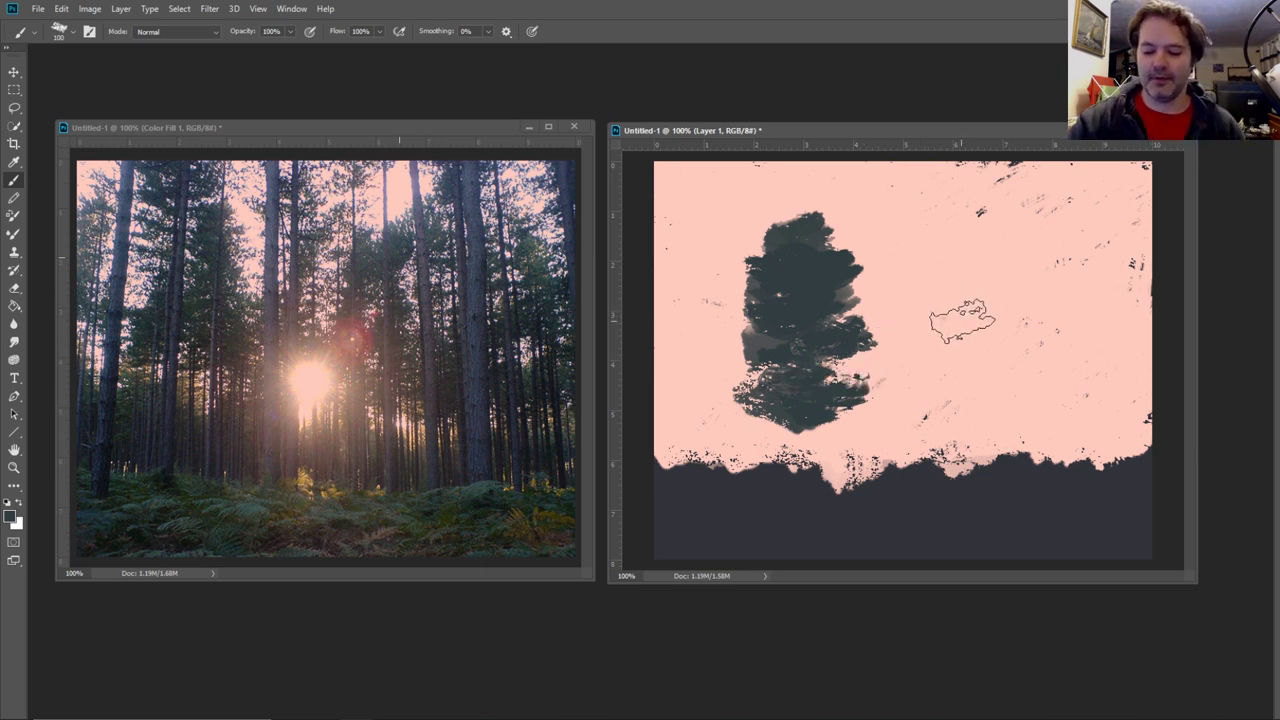
{"action": "key", "text": "bracketleft"}
{"action": "key", "text": "bracketleft"}
{"action": "key", "text": "bracketleft"}
{"action": "key", "text": "bracketleft"}
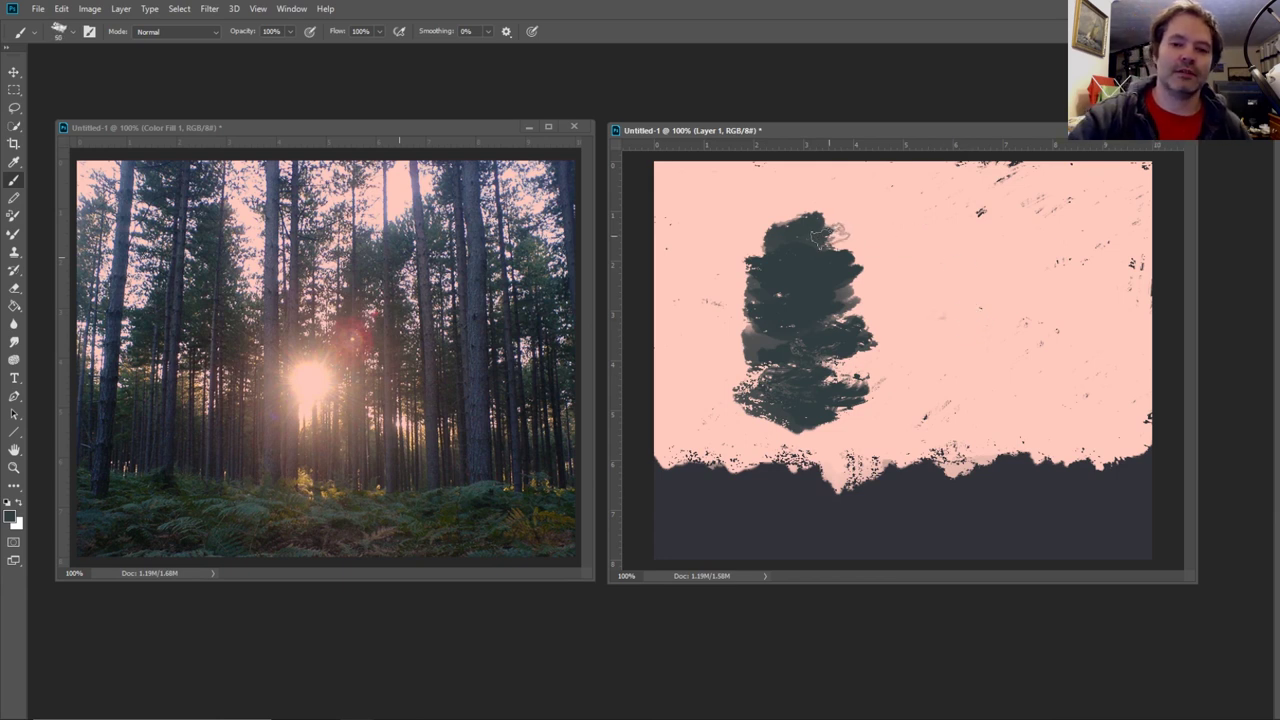
{"action": "mouse_move", "coordinate": [800, 210]}
{"action": "left_mouse_down"}
{"action": "mouse_move", "coordinate": [801, 280]}
{"action": "mouse_move", "coordinate": [778, 347]}
{"action": "mouse_move", "coordinate": [794, 437]}
{"action": "mouse_move", "coordinate": [732, 413]}
{"action": "mouse_move", "coordinate": [723, 314]}
{"action": "mouse_move", "coordinate": [736, 298]}
{"action": "mouse_move", "coordinate": [707, 326]}
{"action": "mouse_move", "coordinate": [707, 314]}
{"action": "mouse_move", "coordinate": [715, 337]}
{"action": "mouse_move", "coordinate": [735, 314]}
{"action": "mouse_move", "coordinate": [725, 380]}
{"action": "mouse_move", "coordinate": [713, 380]}
{"action": "mouse_move", "coordinate": [750, 365]}
{"action": "left_mouse_up"}
- Paint grey distant trees along the left edge, darken the main treetop, and begin a second dark tree
{"action": "mouse_move", "coordinate": [668, 182]}
{"action": "left_mouse_down"}
{"action": "mouse_move", "coordinate": [655, 222]}
{"action": "mouse_move", "coordinate": [673, 280]}
{"action": "mouse_move", "coordinate": [653, 285]}
{"action": "mouse_move", "coordinate": [668, 296]}
{"action": "mouse_move", "coordinate": [665, 358]}
{"action": "left_mouse_up"}
{"action": "mouse_move", "coordinate": [668, 432]}
{"action": "left_mouse_down"}
{"action": "mouse_move", "coordinate": [672, 420]}
{"action": "mouse_move", "coordinate": [656, 425]}
{"action": "mouse_move", "coordinate": [660, 385]}
{"action": "mouse_move", "coordinate": [662, 462]}
{"action": "left_mouse_up"}
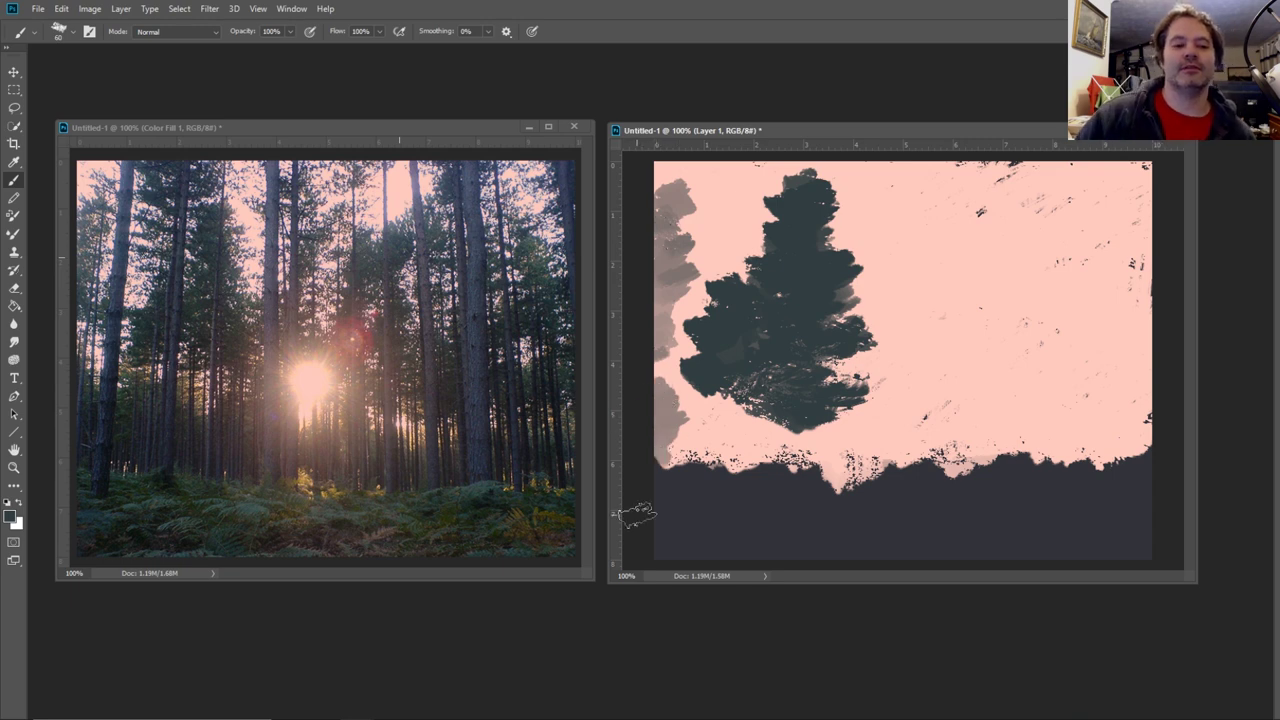
{"action": "mouse_move", "coordinate": [740, 178]}
{"action": "left_mouse_down"}
{"action": "mouse_move", "coordinate": [713, 192]}
{"action": "mouse_move", "coordinate": [740, 190]}
{"action": "mouse_move", "coordinate": [723, 194]}
{"action": "mouse_move", "coordinate": [745, 222]}
{"action": "mouse_move", "coordinate": [732, 214]}
{"action": "mouse_move", "coordinate": [745, 222]}
{"action": "mouse_move", "coordinate": [712, 254]}
{"action": "mouse_move", "coordinate": [736, 266]}
{"action": "mouse_move", "coordinate": [716, 200]}
{"action": "mouse_move", "coordinate": [732, 176]}
{"action": "mouse_move", "coordinate": [706, 340]}
{"action": "mouse_move", "coordinate": [744, 394]}
{"action": "left_mouse_up"}
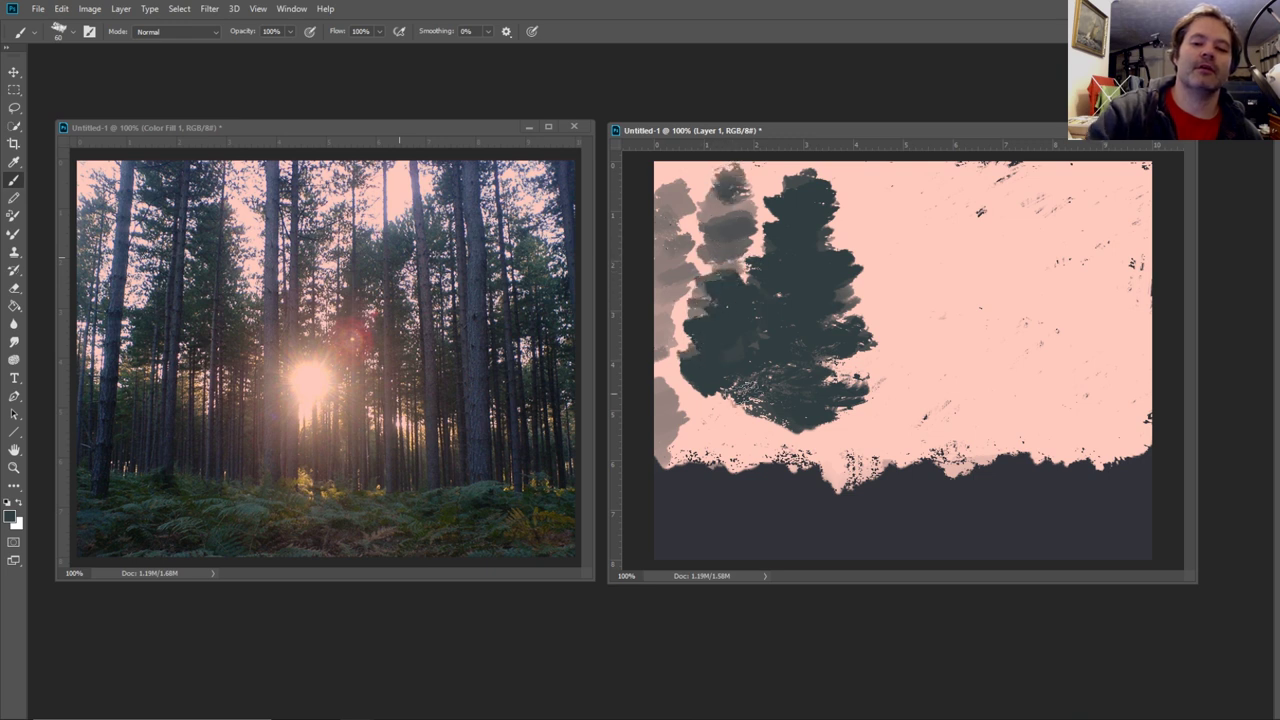
{"action": "mouse_move", "coordinate": [826, 193]}
{"action": "left_mouse_down"}
{"action": "mouse_move", "coordinate": [815, 222]}
{"action": "mouse_move", "coordinate": [819, 298]}
{"action": "mouse_move", "coordinate": [810, 211]}
{"action": "mouse_move", "coordinate": [808, 178]}
{"action": "left_mouse_up"}
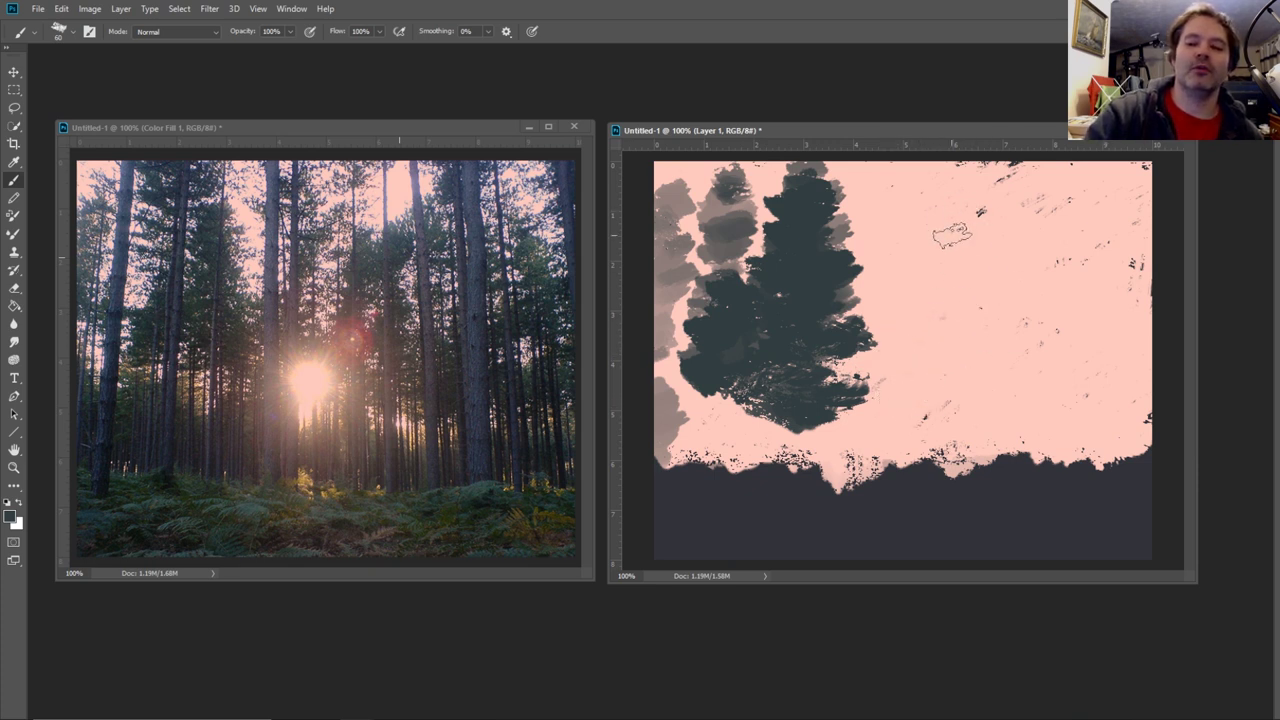
{"action": "mouse_move", "coordinate": [950, 232]}
{"action": "left_mouse_down"}
{"action": "mouse_move", "coordinate": [955, 262]}
{"action": "mouse_move", "coordinate": [957, 220]}
{"action": "mouse_move", "coordinate": [942, 272]}
{"action": "mouse_move", "coordinate": [945, 305]}
{"action": "mouse_move", "coordinate": [962, 312]}
{"action": "mouse_move", "coordinate": [942, 322]}
{"action": "mouse_move", "coordinate": [972, 365]}
{"action": "mouse_move", "coordinate": [932, 380]}
{"action": "mouse_move", "coordinate": [949, 398]}
{"action": "mouse_move", "coordinate": [945, 435]}
{"action": "left_mouse_up"}
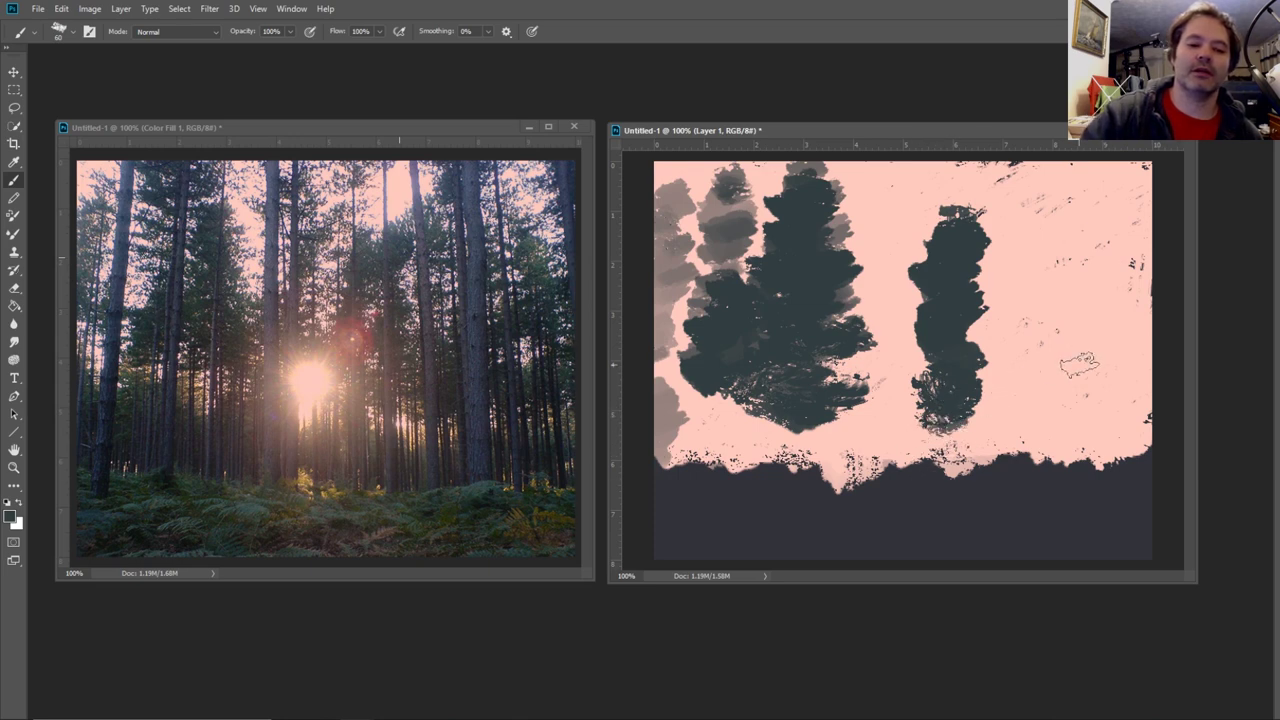
- Brush a dark tree canopy right of the main tree, with a small dark-grey tree above
{"action": "mouse_move", "coordinate": [1007, 335]}
{"action": "left_mouse_down"}
{"action": "mouse_move", "coordinate": [992, 335]}
{"action": "mouse_move", "coordinate": [1035, 352]}
{"action": "mouse_move", "coordinate": [1020, 385]}
{"action": "mouse_move", "coordinate": [1033, 367]}
{"action": "mouse_move", "coordinate": [1070, 375]}
{"action": "mouse_move", "coordinate": [1095, 345]}
{"action": "mouse_move", "coordinate": [1070, 305]}
{"action": "mouse_move", "coordinate": [1108, 362]}
{"action": "mouse_move", "coordinate": [1145, 375]}
{"action": "left_mouse_up"}
{"action": "mouse_move", "coordinate": [1130, 390]}
{"action": "left_mouse_down"}
{"action": "mouse_move", "coordinate": [1095, 378]}
{"action": "mouse_move", "coordinate": [1135, 385]}
{"action": "mouse_move", "coordinate": [1030, 395]}
{"action": "left_mouse_up"}
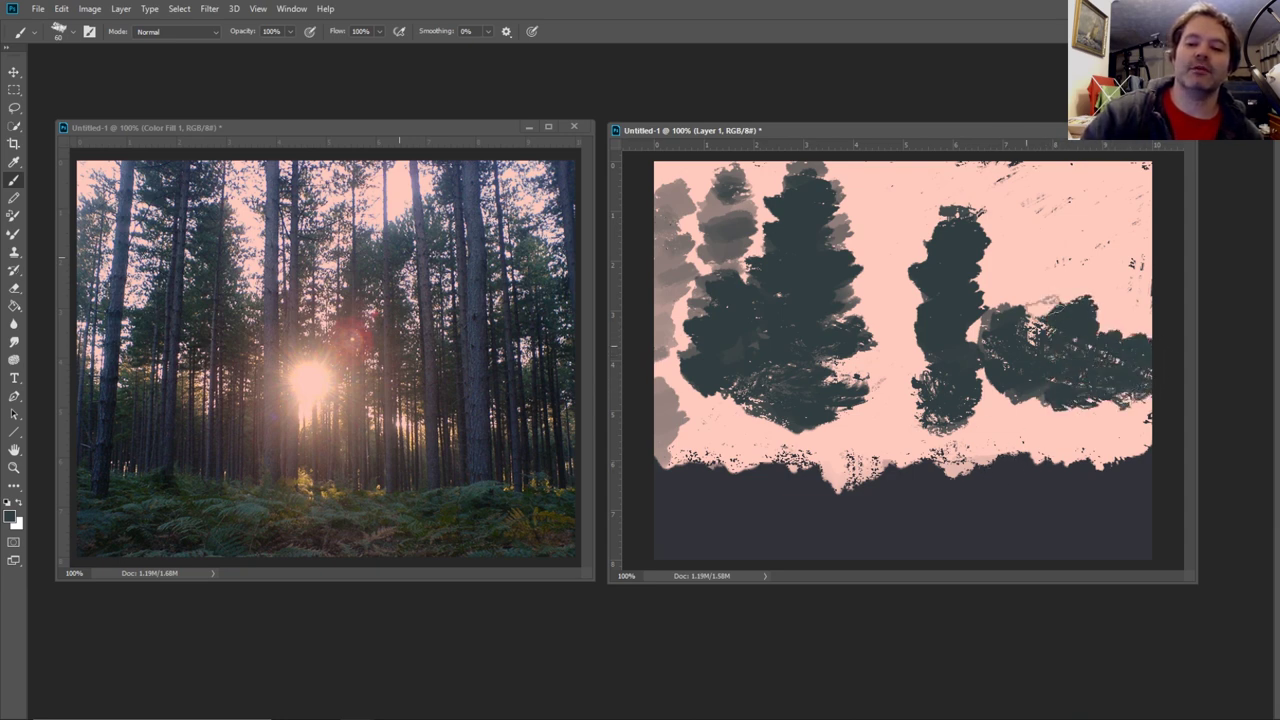
{"action": "mouse_move", "coordinate": [1010, 253]}
{"action": "left_mouse_down"}
{"action": "mouse_move", "coordinate": [1026, 278]}
{"action": "mouse_move", "coordinate": [1025, 235]}
{"action": "mouse_move", "coordinate": [1015, 285]}
{"action": "mouse_move", "coordinate": [1035, 300]}
{"action": "mouse_move", "coordinate": [1062, 252]}
{"action": "mouse_move", "coordinate": [1070, 185]}
{"action": "mouse_move", "coordinate": [1065, 245]}
{"action": "left_mouse_up"}
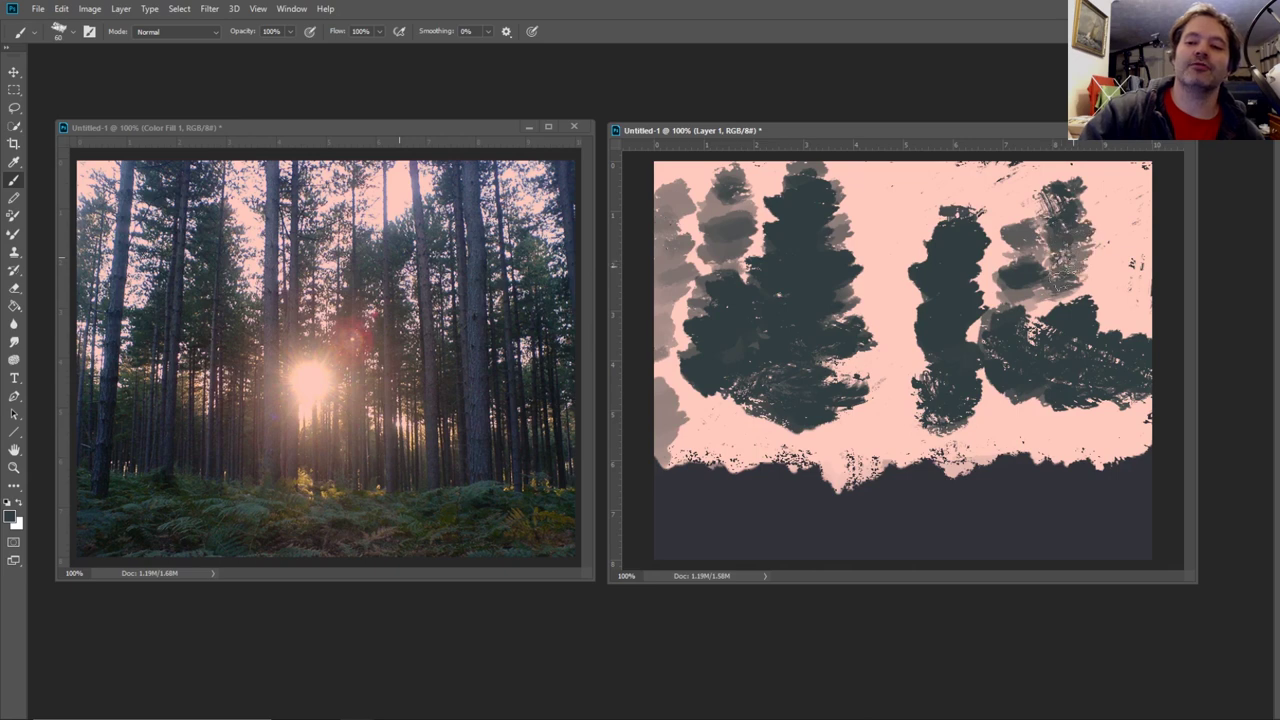
- Stroke grey distant trees near the right edge, between the dark trees, and in the upper sky
{"action": "mouse_move", "coordinate": [1127, 298]}
{"action": "left_mouse_down"}
{"action": "mouse_move", "coordinate": [1112, 256]}
{"action": "mouse_move", "coordinate": [1100, 288]}
{"action": "mouse_move", "coordinate": [1115, 320]}
{"action": "mouse_move", "coordinate": [1134, 248]}
{"action": "mouse_move", "coordinate": [1120, 200]}
{"action": "mouse_move", "coordinate": [1150, 240]}
{"action": "mouse_move", "coordinate": [1125, 180]}
{"action": "mouse_move", "coordinate": [1097, 188]}
{"action": "left_mouse_up"}
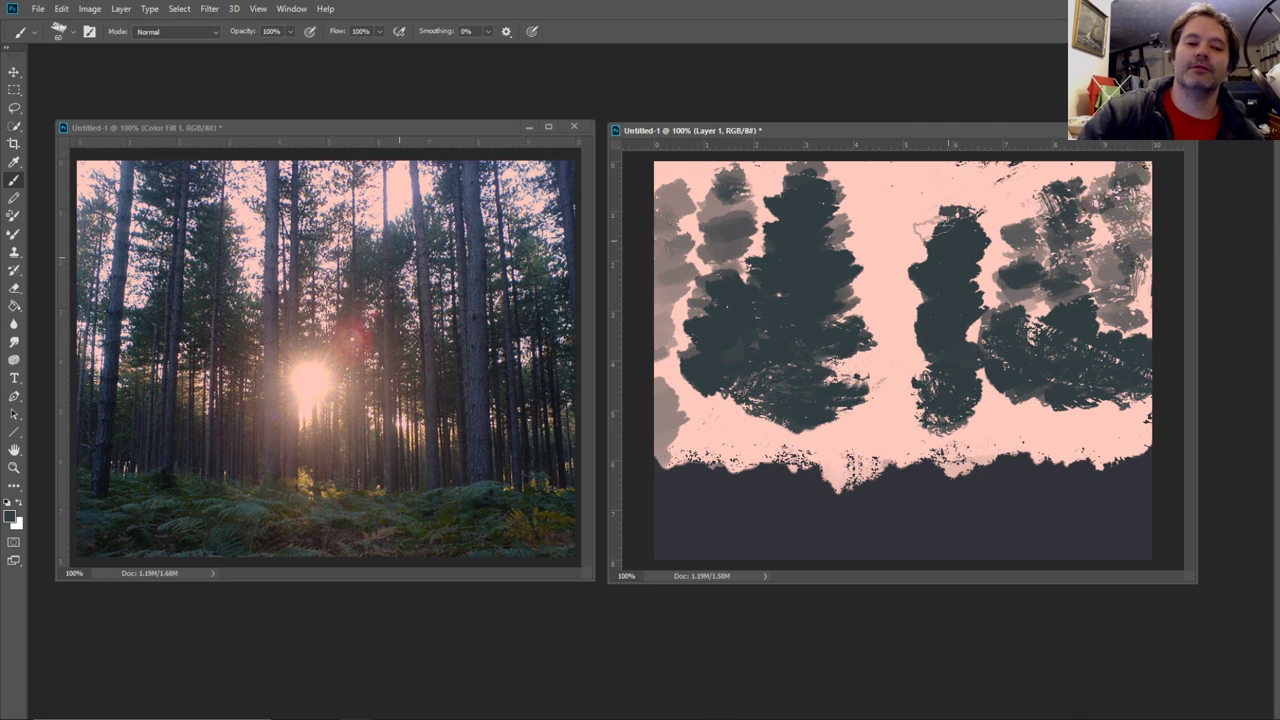
{"action": "mouse_move", "coordinate": [890, 165]}
{"action": "left_mouse_down"}
{"action": "mouse_move", "coordinate": [893, 320]}
{"action": "mouse_move", "coordinate": [879, 350]}
{"action": "mouse_move", "coordinate": [902, 440]}
{"action": "left_mouse_up"}
{"action": "left_click_drag", "start_coordinate": [998, 182], "coordinate": [995, 290]}
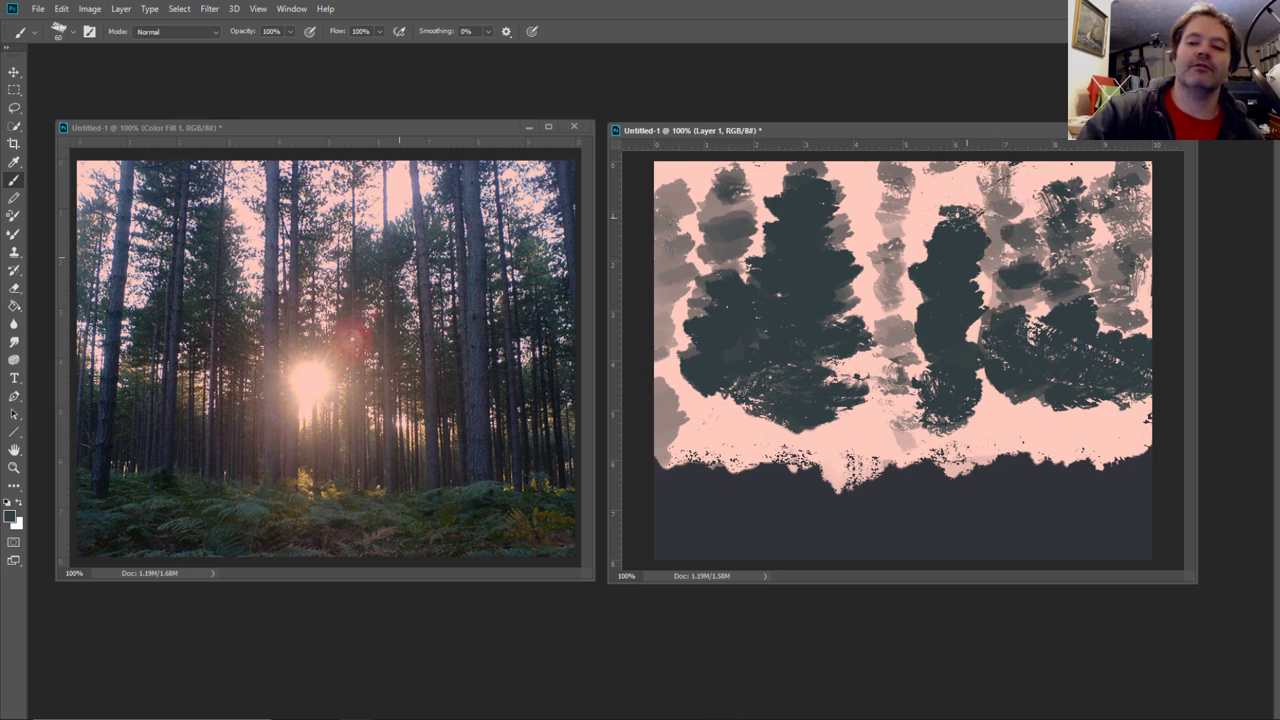
{"action": "mouse_move", "coordinate": [968, 215]}
{"action": "left_mouse_down"}
{"action": "mouse_move", "coordinate": [952, 188]}
{"action": "mouse_move", "coordinate": [955, 218]}
{"action": "left_mouse_up"}
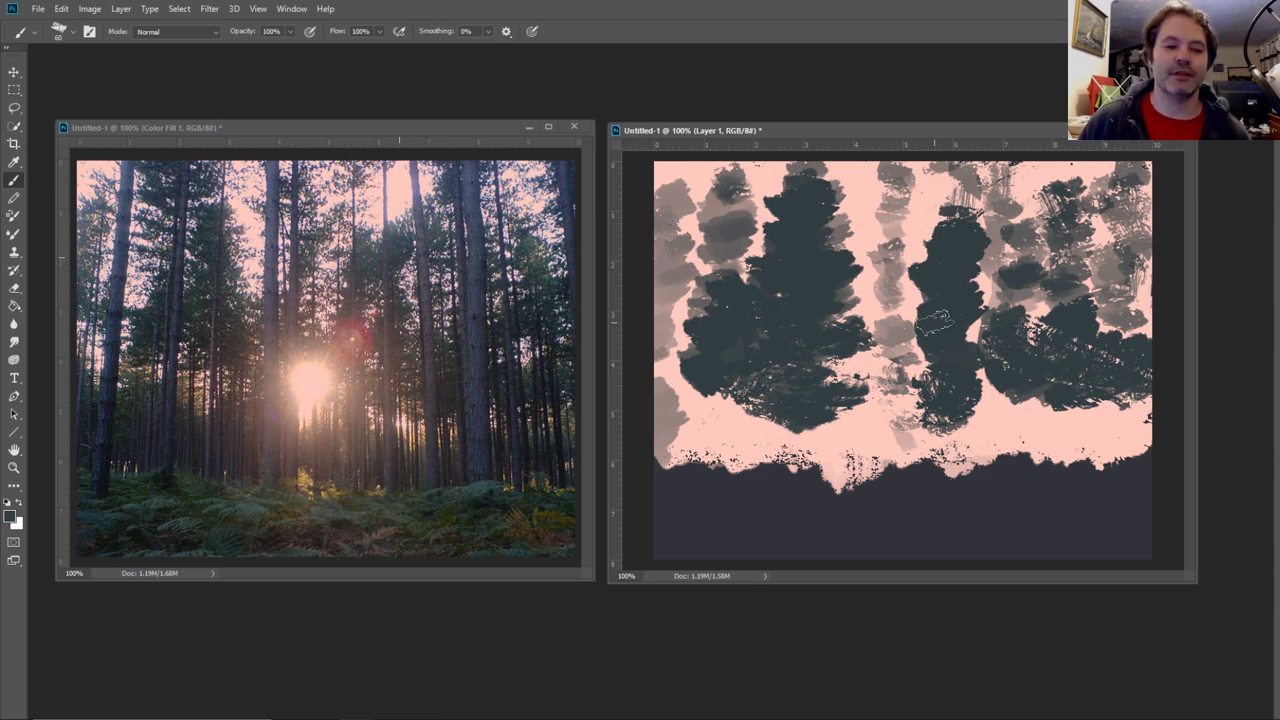
- Repaint the canopies with photo-sampled colours: darker tree masses plus grey-blue and green-grey accents
{"action": "left_click", "coordinate": [14, 162]}
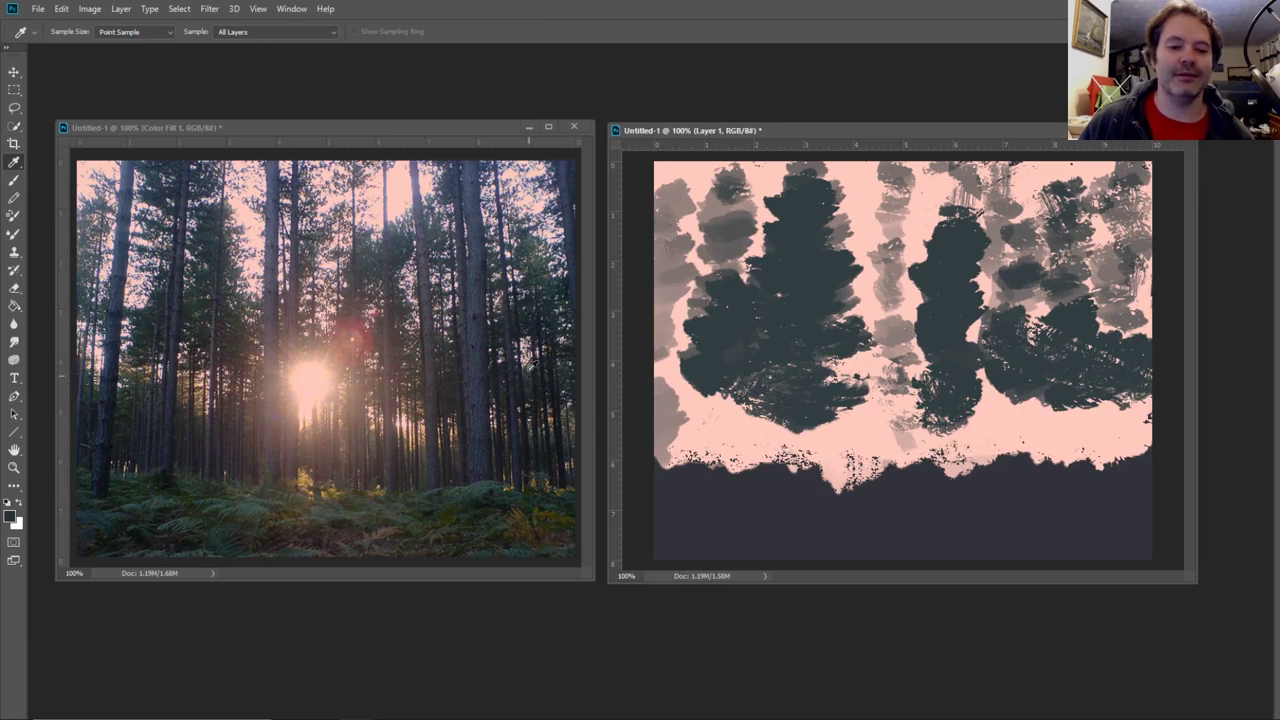
{"action": "left_click", "coordinate": [14, 180]}
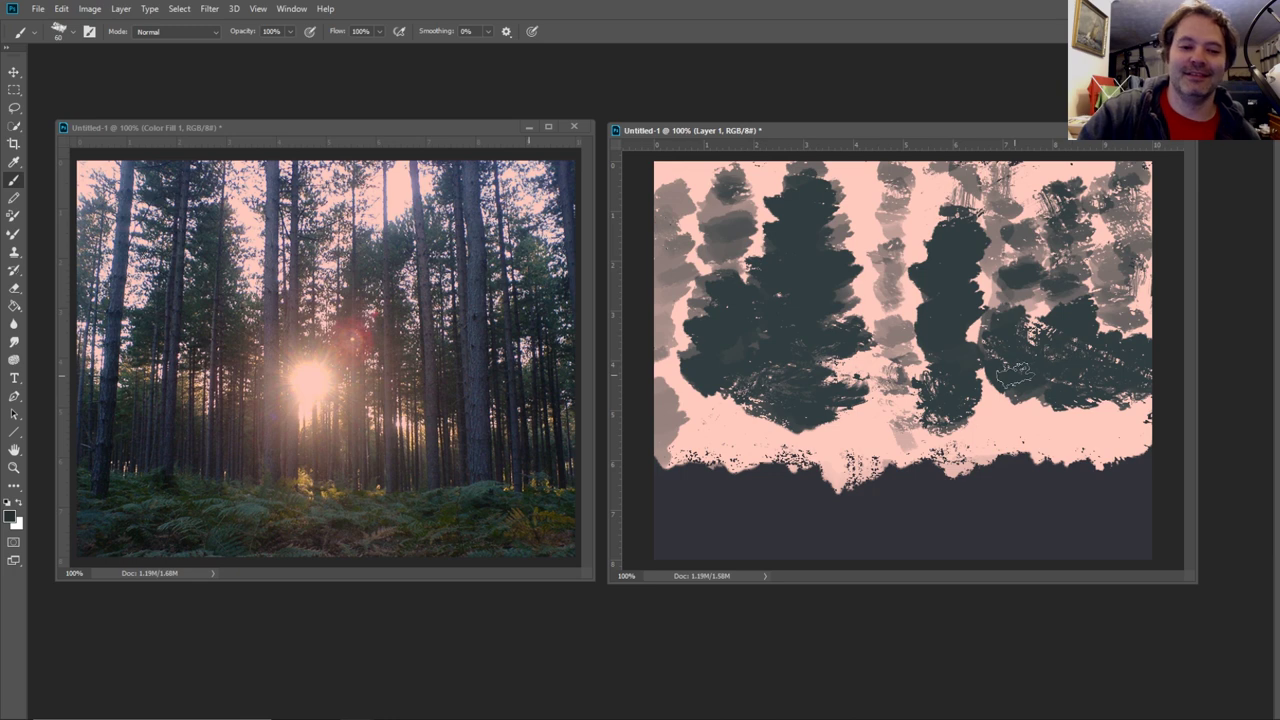
{"action": "mouse_move", "coordinate": [1013, 375]}
{"action": "left_mouse_down"}
{"action": "mouse_move", "coordinate": [1000, 368]}
{"action": "mouse_move", "coordinate": [1030, 392]}
{"action": "mouse_move", "coordinate": [1058, 358]}
{"action": "mouse_move", "coordinate": [1078, 383]}
{"action": "mouse_move", "coordinate": [1064, 340]}
{"action": "mouse_move", "coordinate": [1068, 360]}
{"action": "left_mouse_up"}
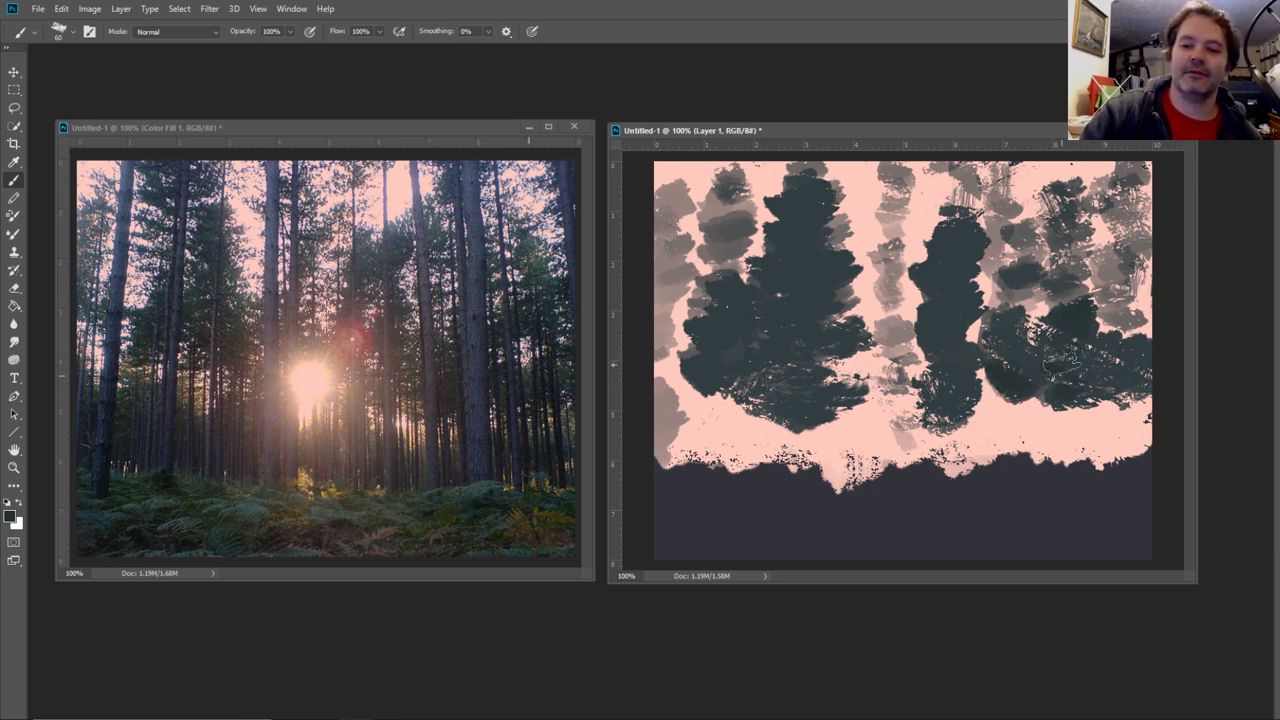
{"action": "mouse_move", "coordinate": [936, 338]}
{"action": "left_mouse_down"}
{"action": "mouse_move", "coordinate": [951, 406]}
{"action": "mouse_move", "coordinate": [960, 249]}
{"action": "left_mouse_up"}
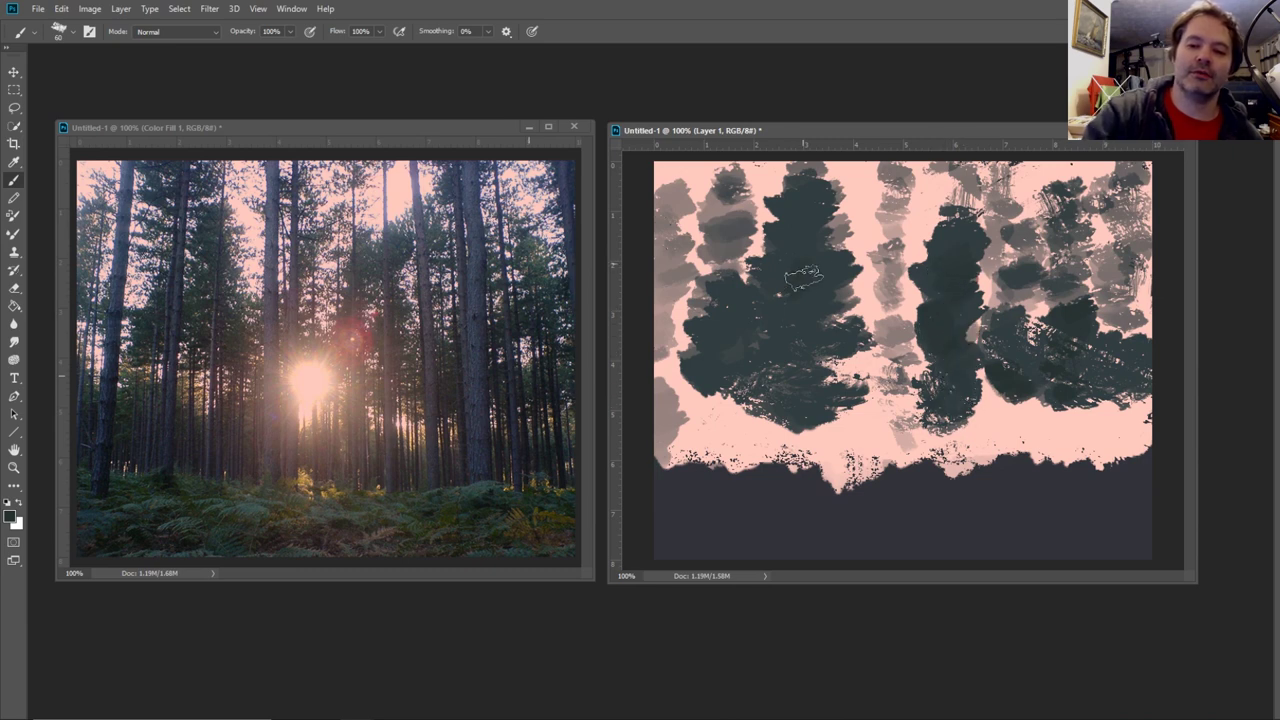
{"action": "mouse_move", "coordinate": [802, 278]}
{"action": "left_mouse_down"}
{"action": "mouse_move", "coordinate": [804, 334]}
{"action": "mouse_move", "coordinate": [774, 339]}
{"action": "mouse_move", "coordinate": [799, 414]}
{"action": "mouse_move", "coordinate": [790, 345]}
{"action": "mouse_move", "coordinate": [812, 382]}
{"action": "left_mouse_up"}
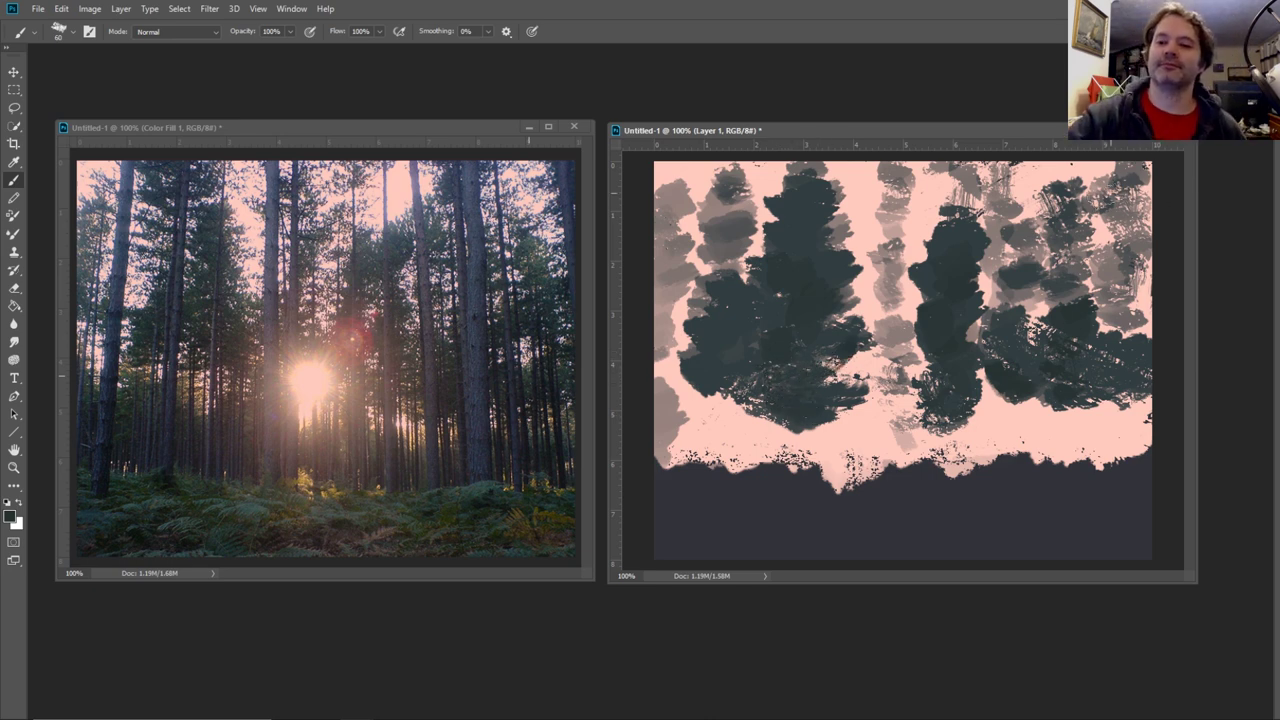
{"action": "mouse_move", "coordinate": [1110, 208]}
{"action": "left_mouse_down"}
{"action": "mouse_move", "coordinate": [1118, 256]}
{"action": "mouse_move", "coordinate": [1104, 284]}
{"action": "mouse_move", "coordinate": [1118, 280]}
{"action": "mouse_move", "coordinate": [1122, 325]}
{"action": "mouse_move", "coordinate": [1108, 450]}
{"action": "mouse_move", "coordinate": [1115, 425]}
{"action": "mouse_move", "coordinate": [1098, 462]}
{"action": "left_mouse_up"}
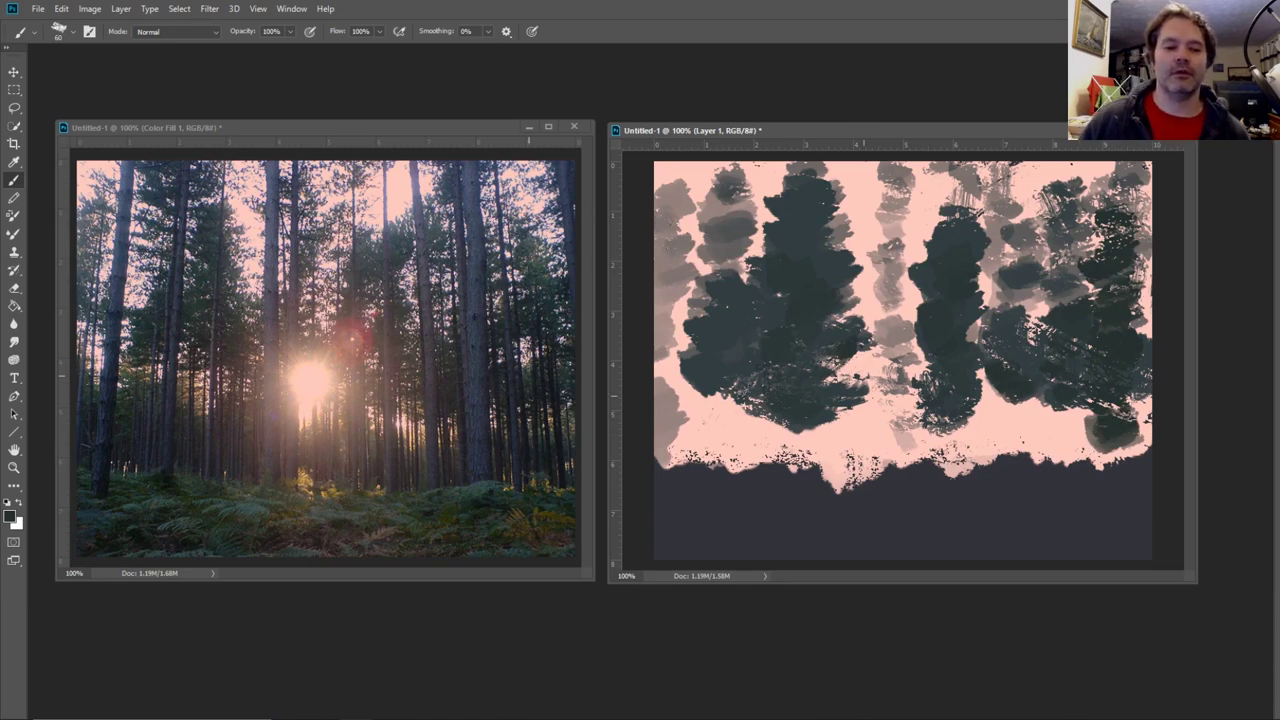
- Sample a dark colour and paint a ragged undergrowth band across the canvas above the ground
{"action": "left_click", "coordinate": [14, 161]}
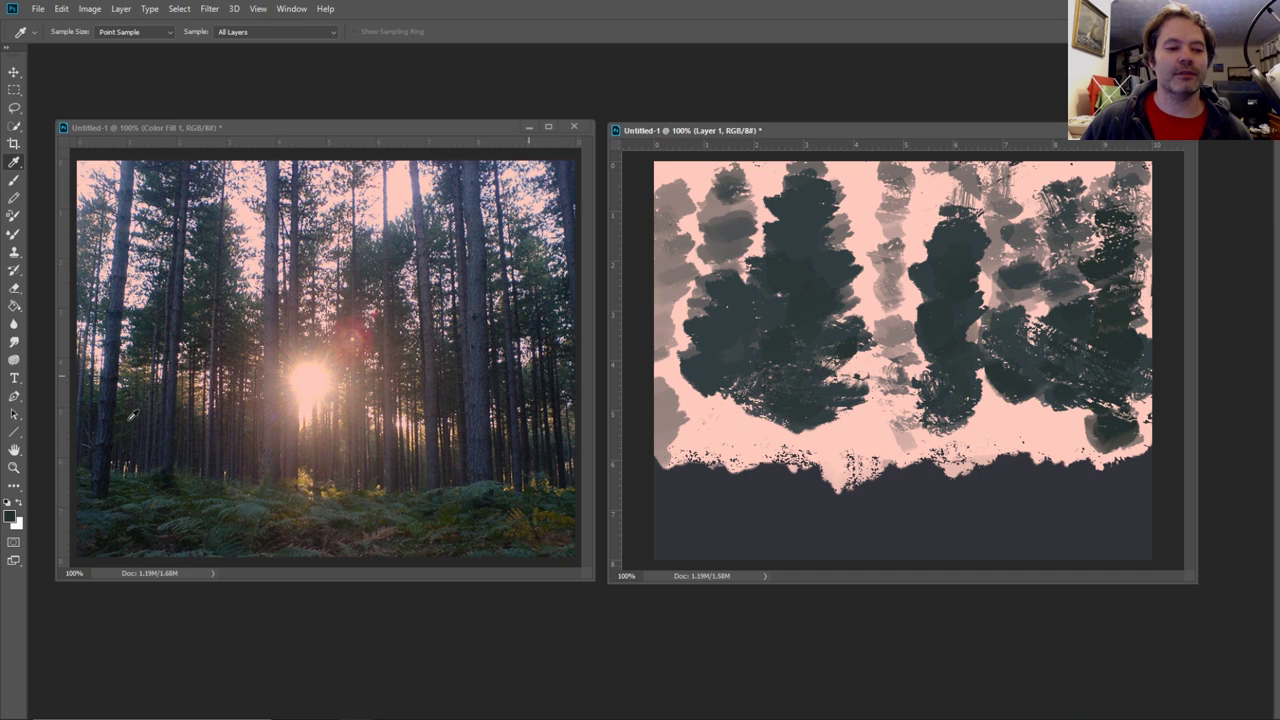
{"action": "left_click", "coordinate": [14, 181]}
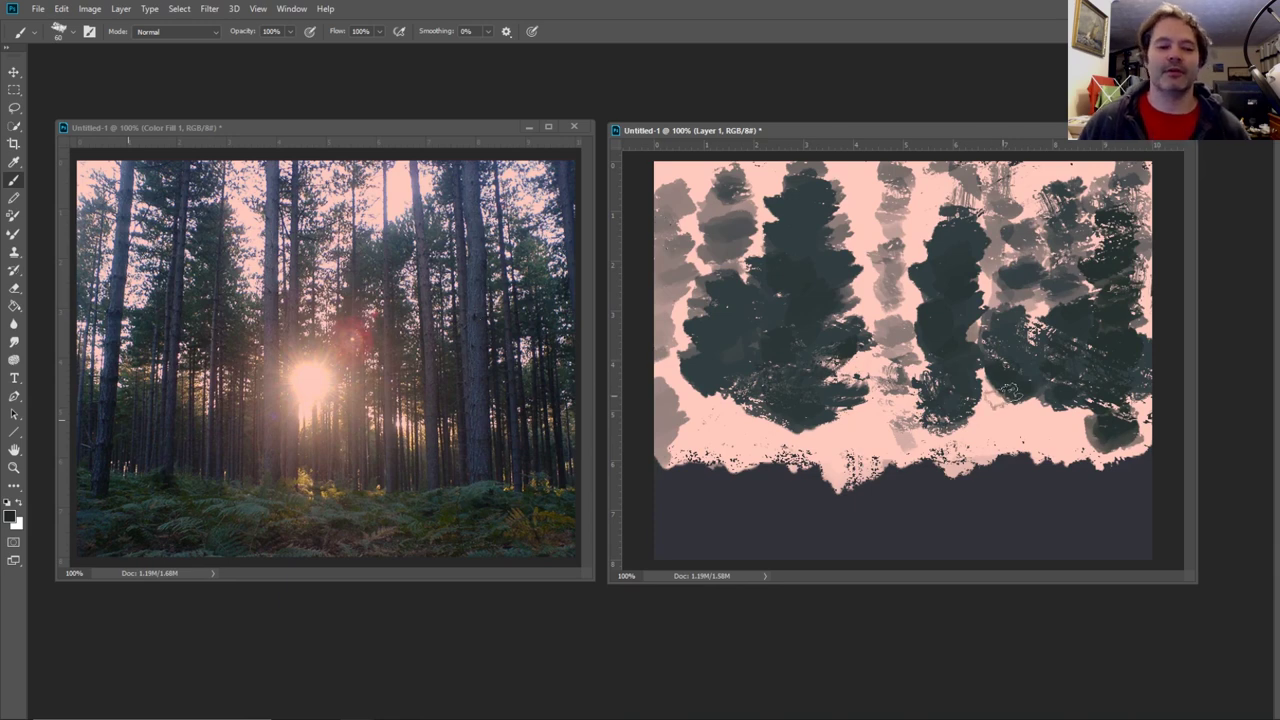
{"action": "mouse_move", "coordinate": [818, 445]}
{"action": "left_mouse_down"}
{"action": "mouse_move", "coordinate": [754, 474]}
{"action": "mouse_move", "coordinate": [730, 459]}
{"action": "mouse_move", "coordinate": [664, 459]}
{"action": "mouse_move", "coordinate": [717, 484]}
{"action": "mouse_move", "coordinate": [755, 459]}
{"action": "mouse_move", "coordinate": [777, 486]}
{"action": "mouse_move", "coordinate": [805, 463]}
{"action": "mouse_move", "coordinate": [885, 484]}
{"action": "mouse_move", "coordinate": [923, 459]}
{"action": "mouse_move", "coordinate": [962, 481]}
{"action": "mouse_move", "coordinate": [1047, 468]}
{"action": "mouse_move", "coordinate": [1099, 481]}
{"action": "mouse_move", "coordinate": [1152, 456]}
{"action": "left_mouse_up"}
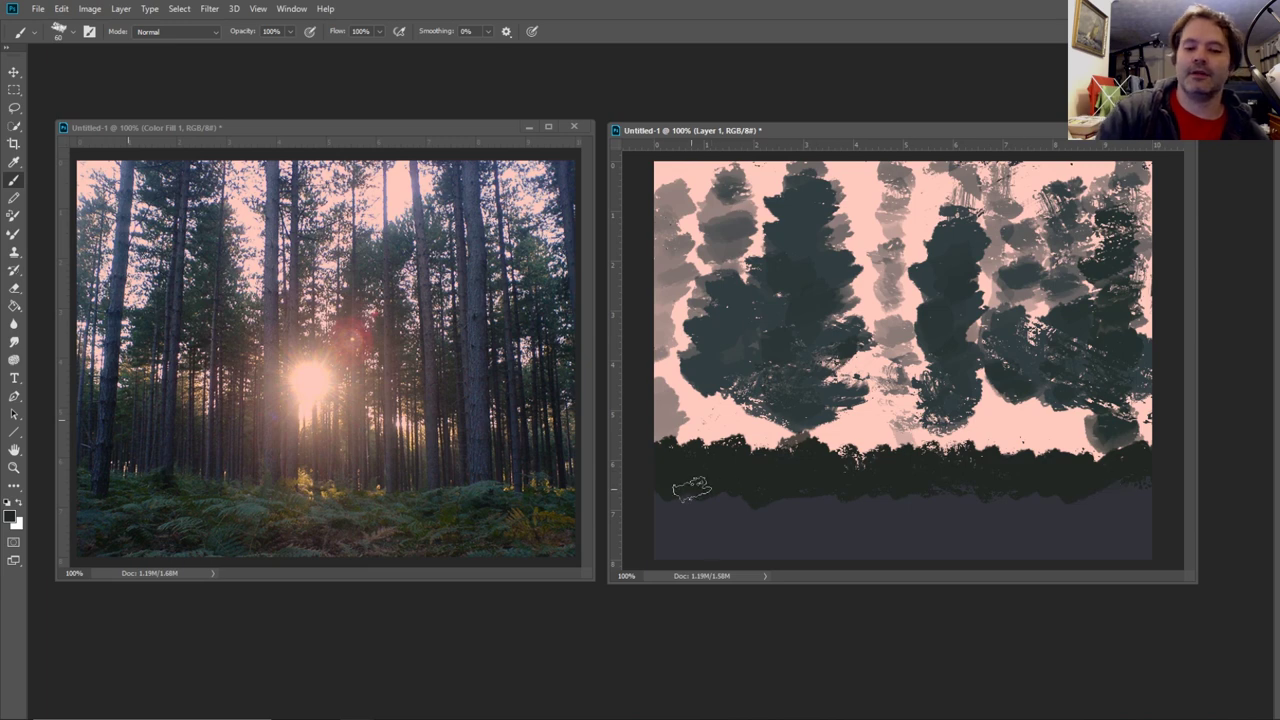
{"action": "mouse_move", "coordinate": [712, 478]}
{"action": "left_mouse_down"}
{"action": "mouse_move", "coordinate": [674, 475]}
{"action": "mouse_move", "coordinate": [673, 454]}
{"action": "mouse_move", "coordinate": [687, 443]}
{"action": "mouse_move", "coordinate": [718, 483]}
{"action": "mouse_move", "coordinate": [709, 436]}
{"action": "mouse_move", "coordinate": [734, 447]}
{"action": "mouse_move", "coordinate": [757, 488]}
{"action": "mouse_move", "coordinate": [767, 444]}
{"action": "mouse_move", "coordinate": [783, 486]}
{"action": "mouse_move", "coordinate": [810, 452]}
{"action": "mouse_move", "coordinate": [841, 488]}
{"action": "mouse_move", "coordinate": [879, 427]}
{"action": "mouse_move", "coordinate": [889, 450]}
{"action": "mouse_move", "coordinate": [964, 477]}
{"action": "mouse_move", "coordinate": [1026, 422]}
{"action": "mouse_move", "coordinate": [1097, 442]}
{"action": "mouse_move", "coordinate": [1002, 470]}
{"action": "left_mouse_up"}
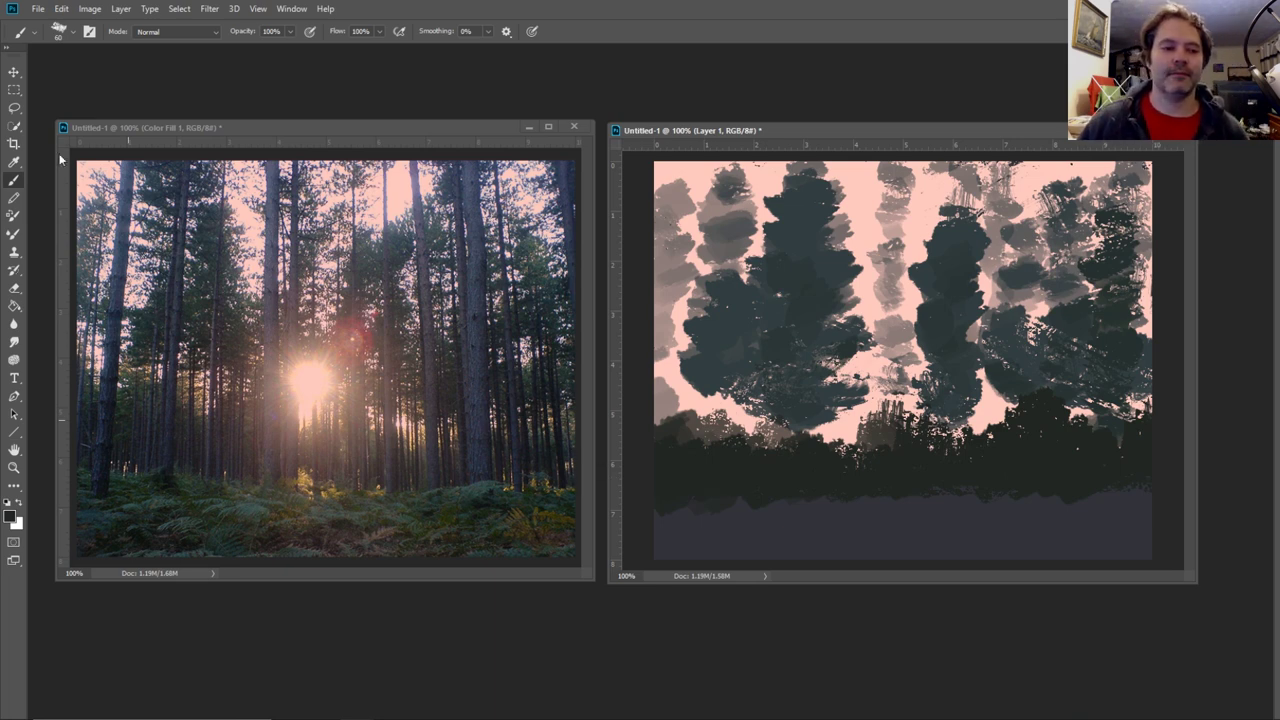
{"action": "left_click", "coordinate": [14, 163]}
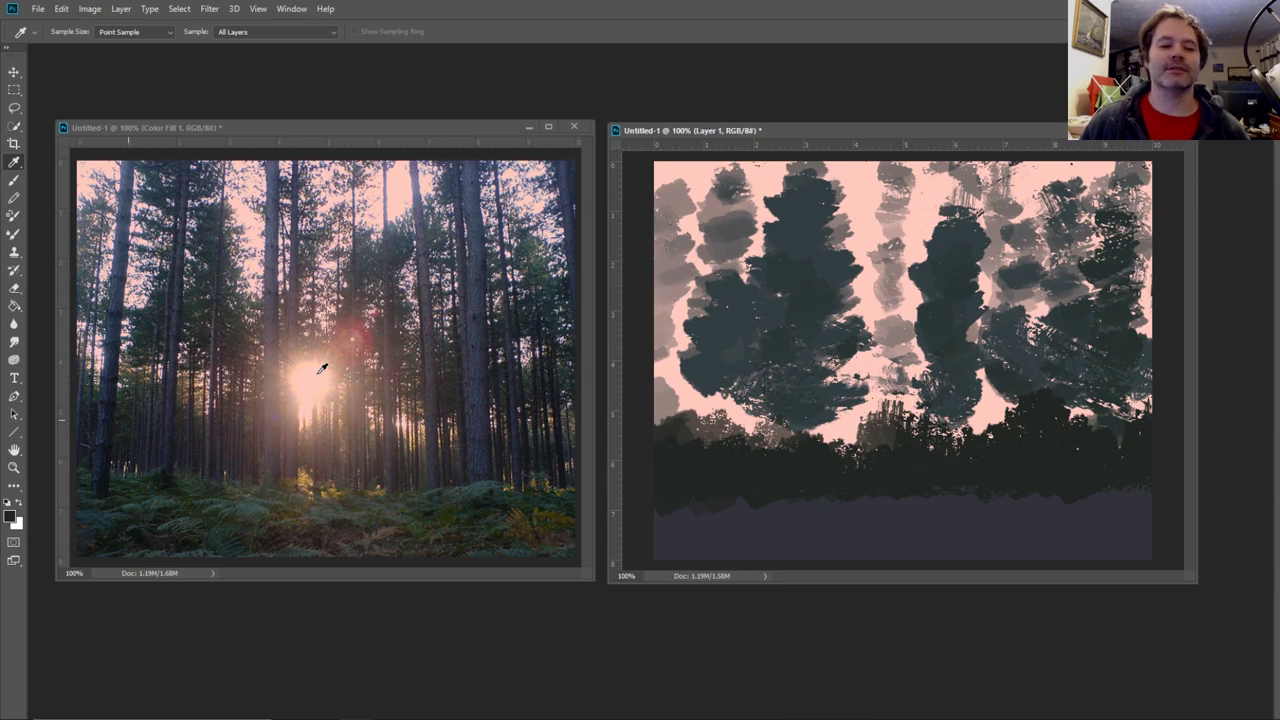
- Sample several colours from the forest photo, undo a tan test stroke, and end on near-black
{"action": "key", "text": "b"}
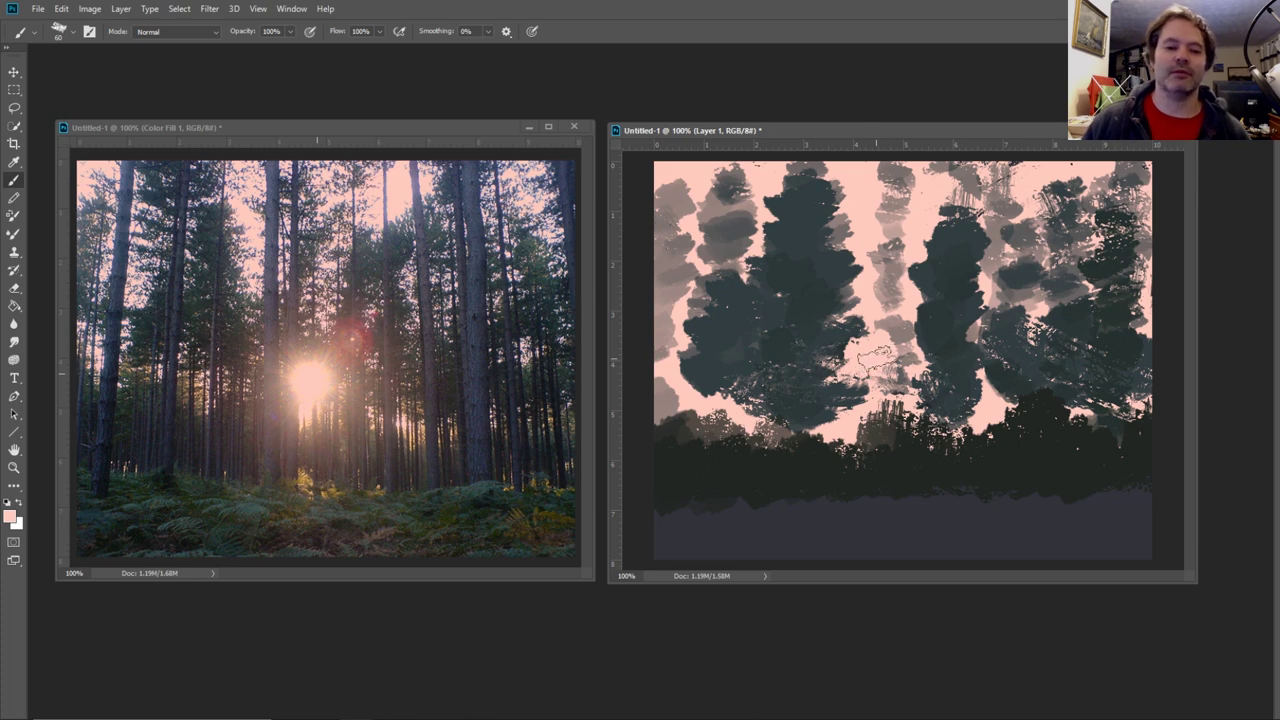
{"action": "key", "text": "i"}
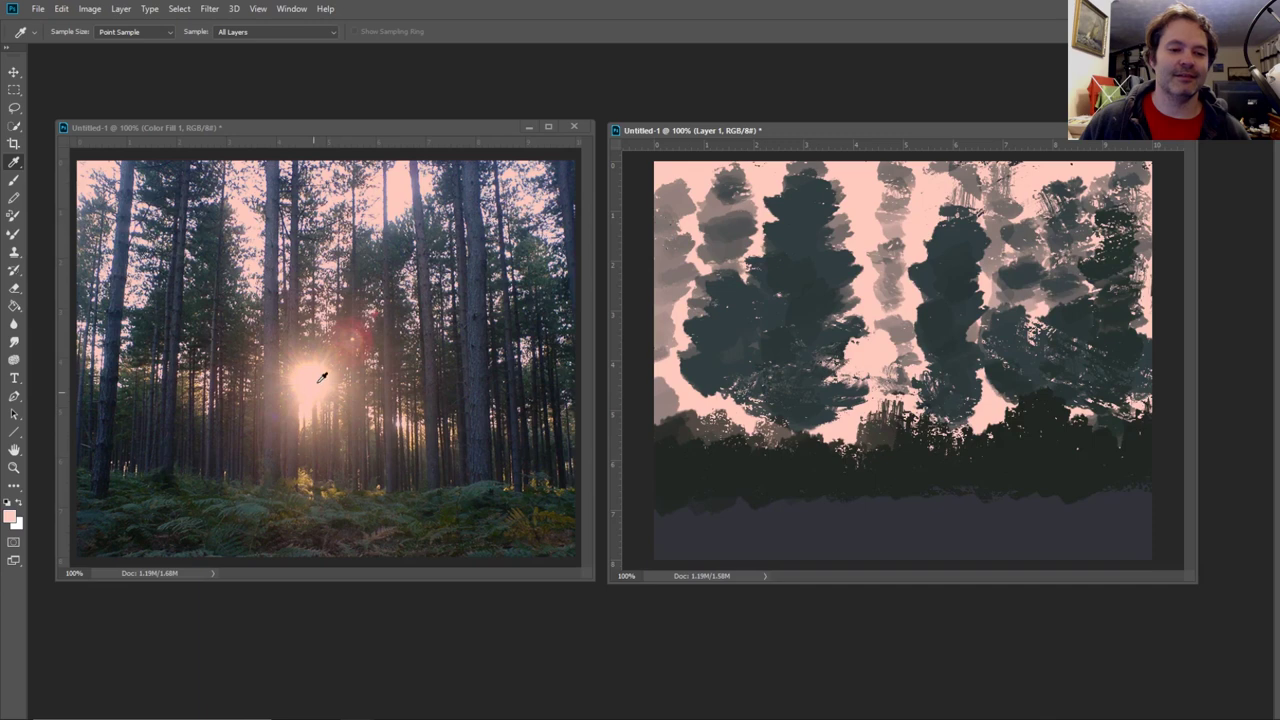
{"action": "left_click", "coordinate": [17, 182]}
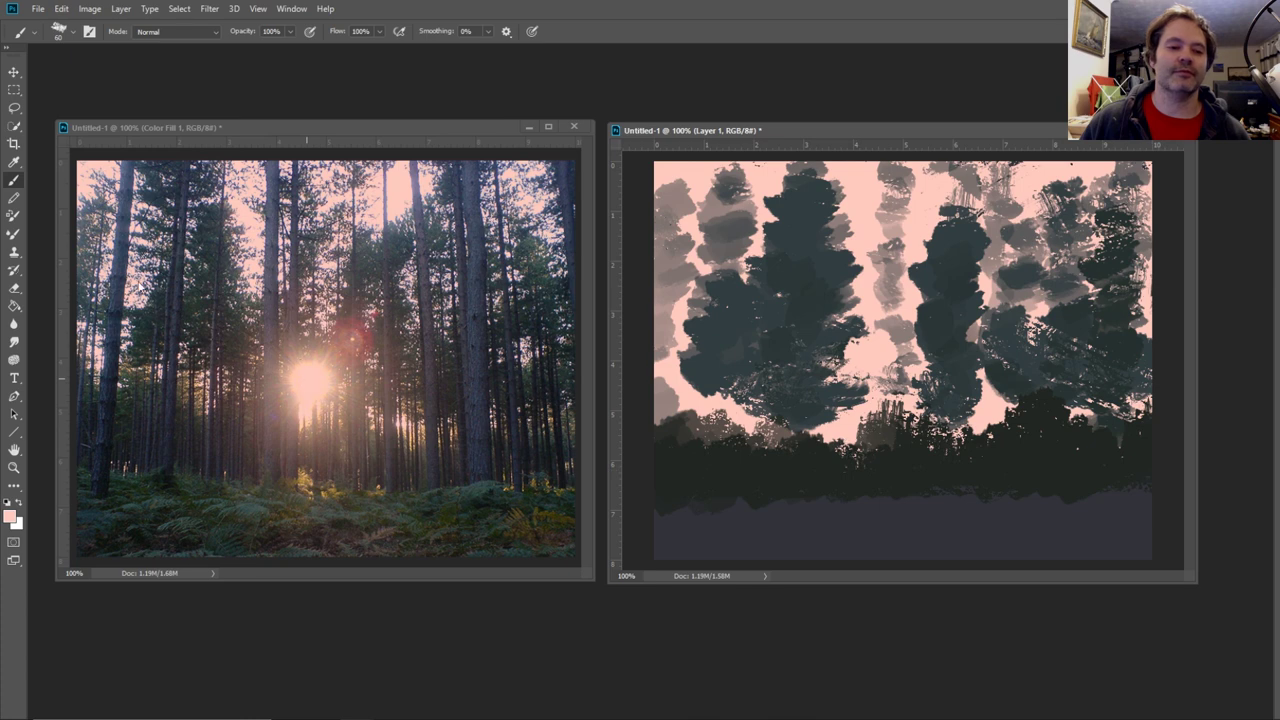
{"action": "left_click", "coordinate": [14, 163]}
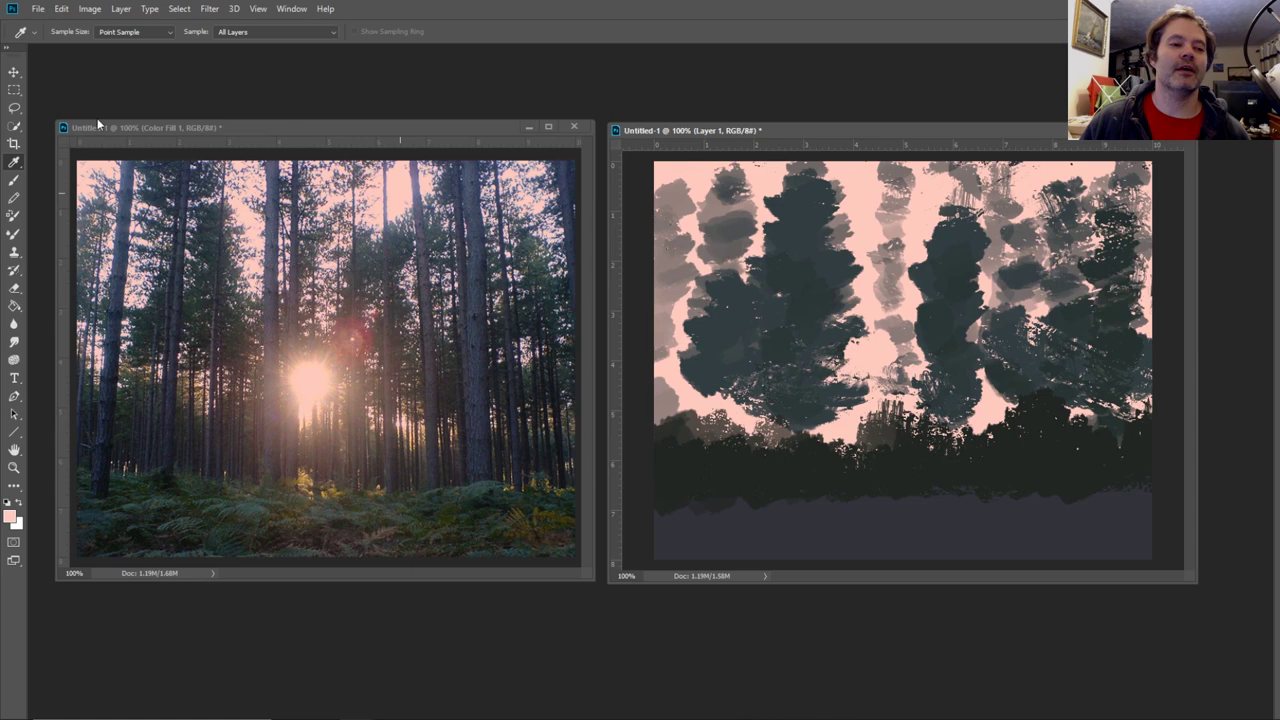
{"action": "left_click", "coordinate": [14, 181]}
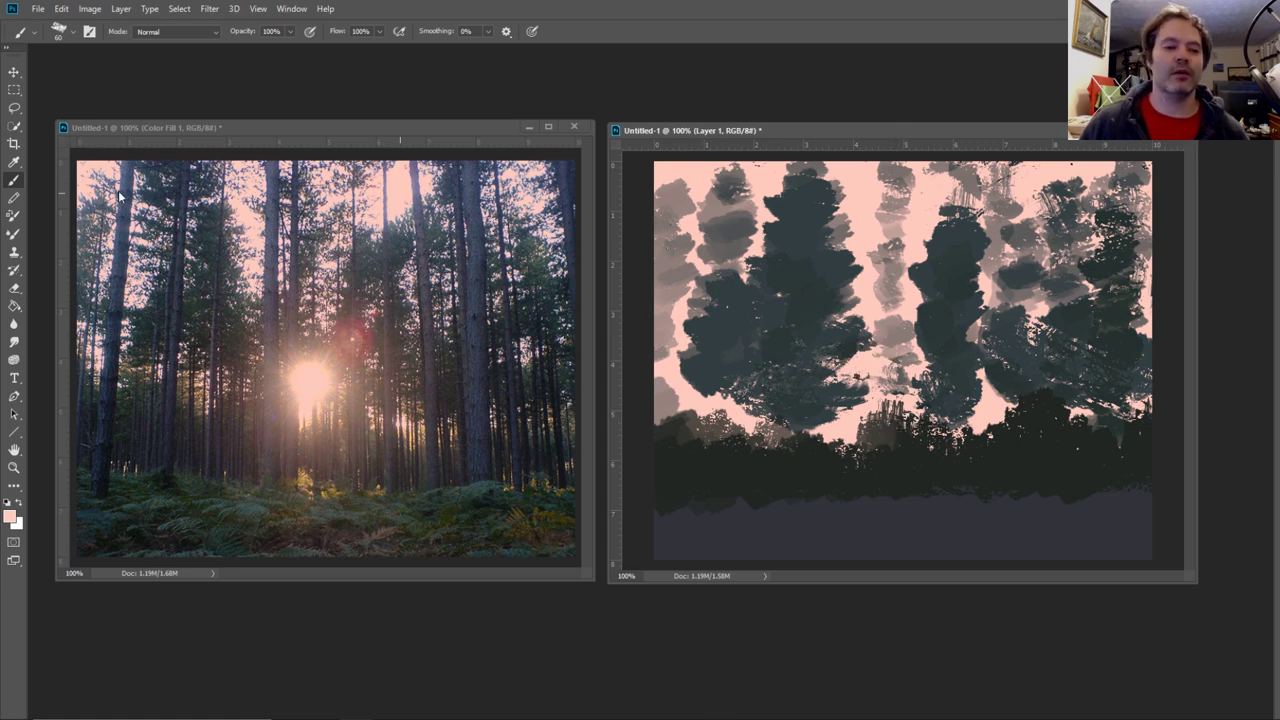
{"action": "key", "text": "i"}
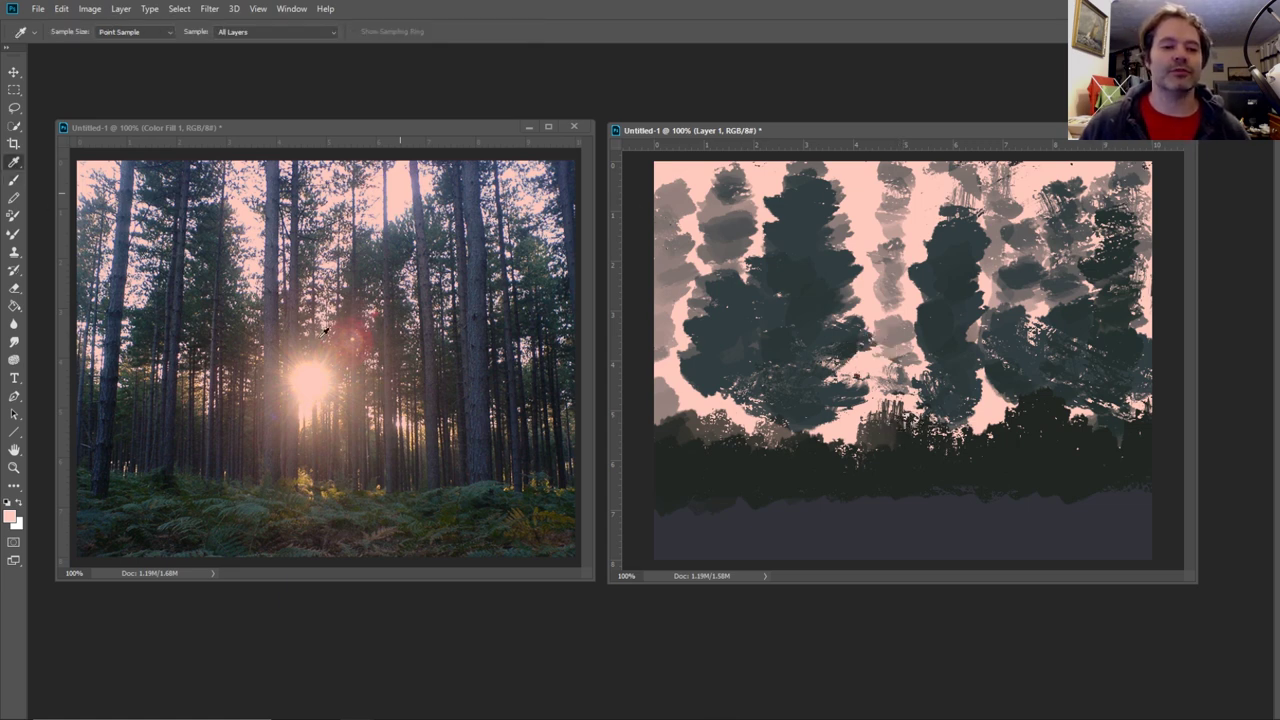
{"action": "left_click", "coordinate": [13, 178]}
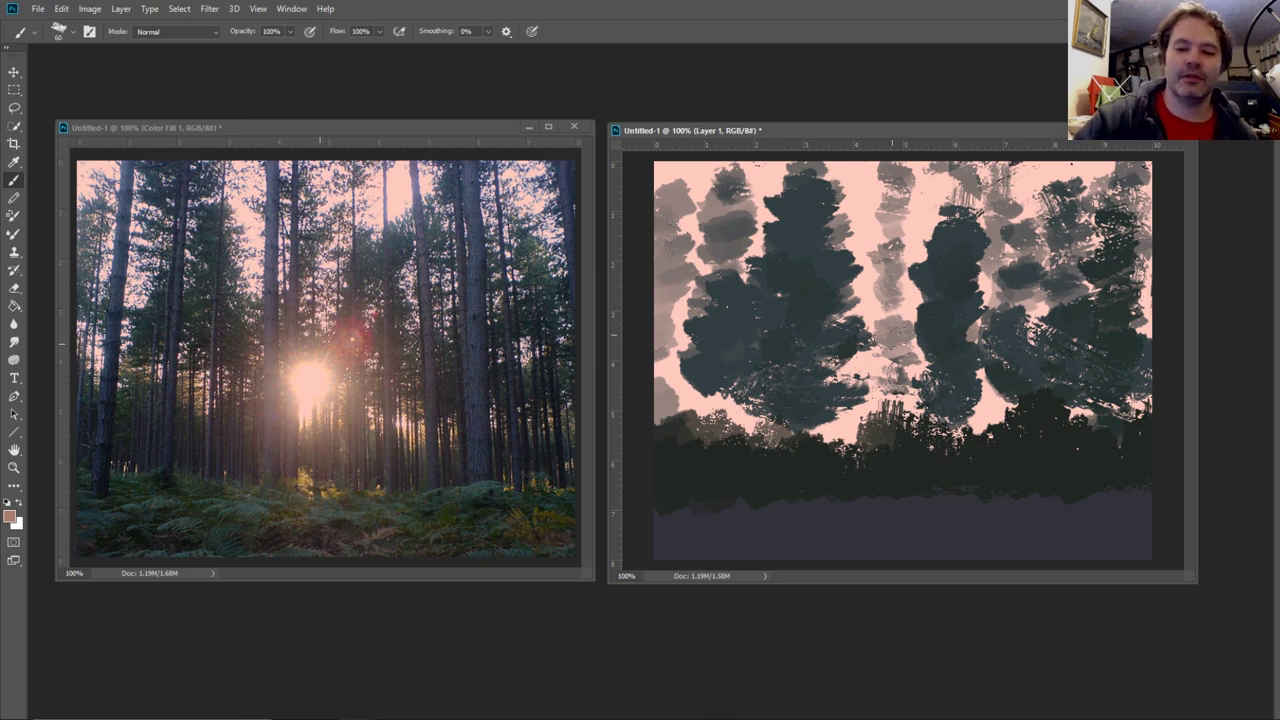
{"action": "left_click_drag", "start_coordinate": [884, 298], "coordinate": [871, 308]}
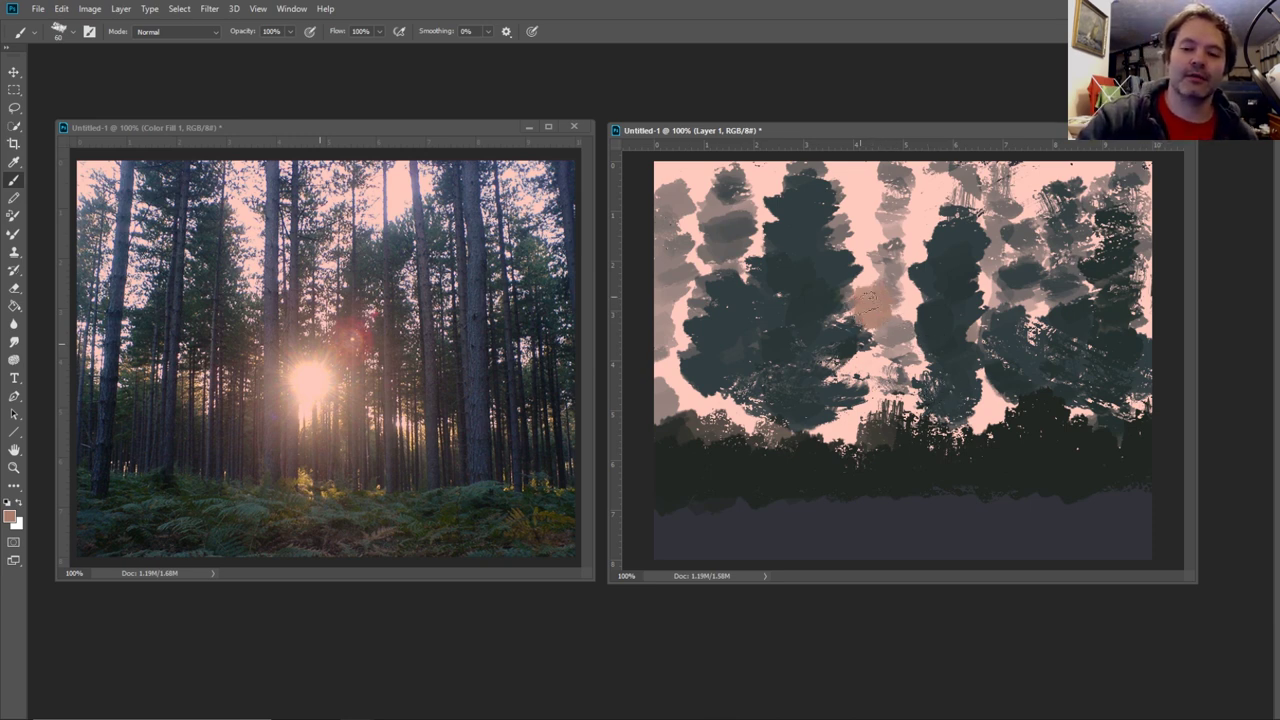
{"action": "key", "text": "ctrl+z"}
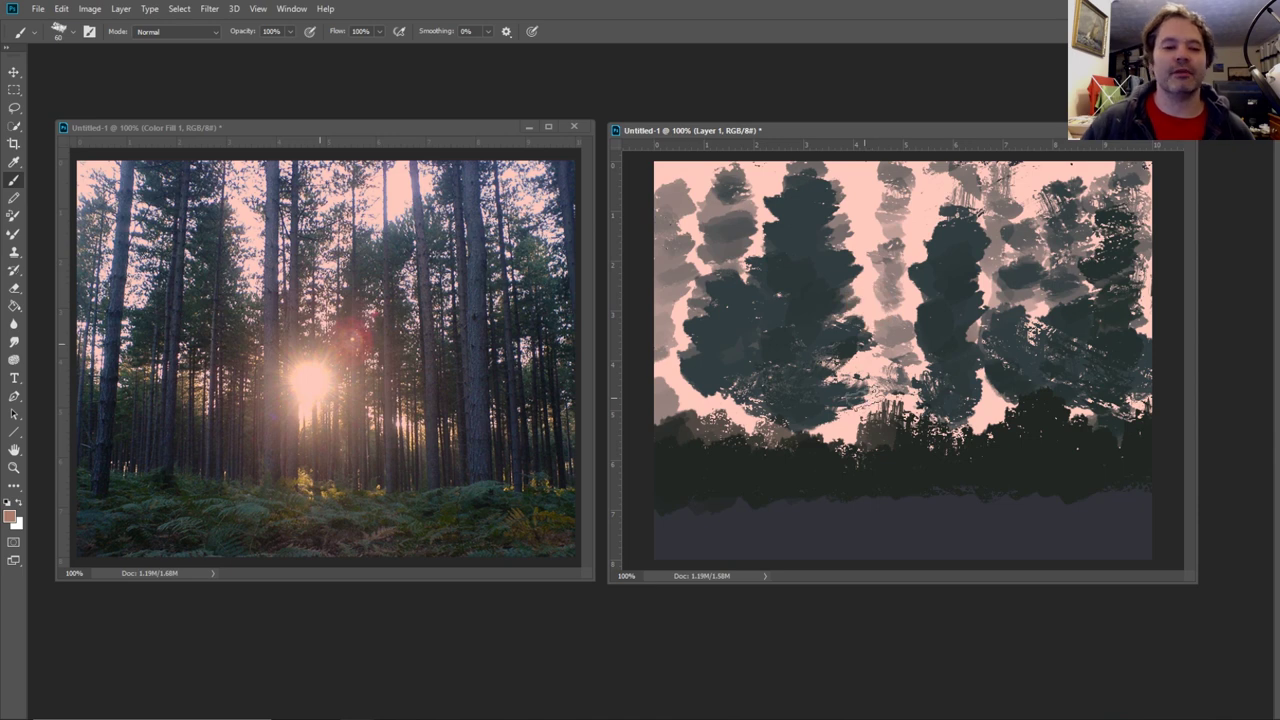
{"action": "key", "text": "i"}
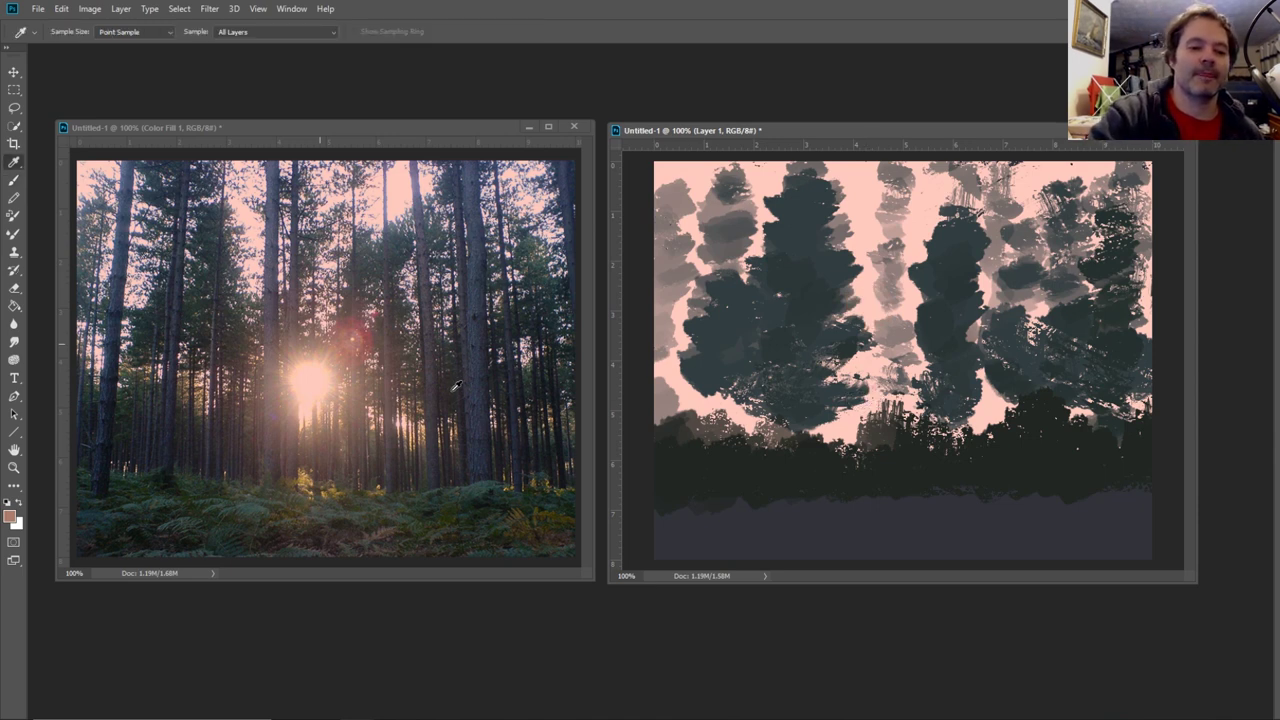
- Streak dark plum-brown trunk strokes, sampled from the photo, through the central tree canopies
{"action": "key", "text": "b"}
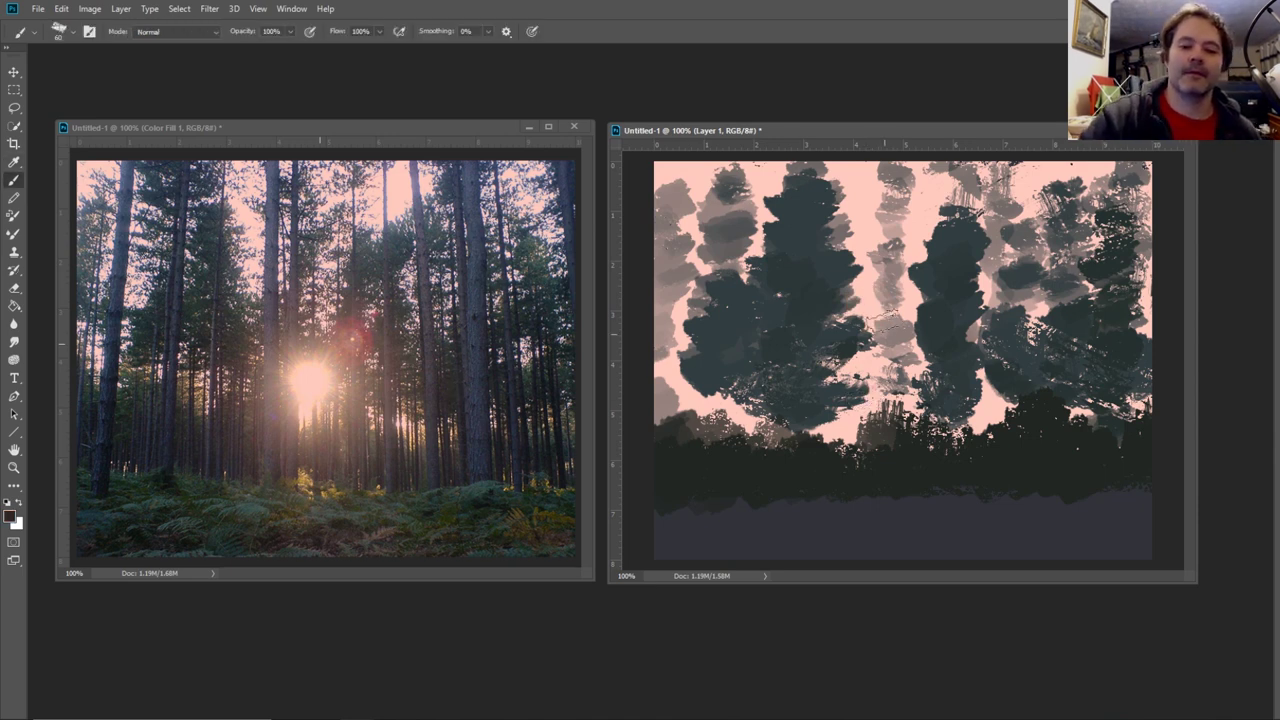
{"action": "mouse_move", "coordinate": [870, 318]}
{"action": "left_mouse_down"}
{"action": "mouse_move", "coordinate": [898, 316]}
{"action": "mouse_move", "coordinate": [880, 292]}
{"action": "mouse_move", "coordinate": [862, 365]}
{"action": "mouse_move", "coordinate": [889, 362]}
{"action": "mouse_move", "coordinate": [905, 375]}
{"action": "mouse_move", "coordinate": [900, 395]}
{"action": "mouse_move", "coordinate": [925, 360]}
{"action": "mouse_move", "coordinate": [930, 400]}
{"action": "mouse_move", "coordinate": [885, 365]}
{"action": "mouse_move", "coordinate": [860, 400]}
{"action": "mouse_move", "coordinate": [1005, 392]}
{"action": "mouse_move", "coordinate": [1012, 335]}
{"action": "mouse_move", "coordinate": [998, 375]}
{"action": "left_mouse_up"}
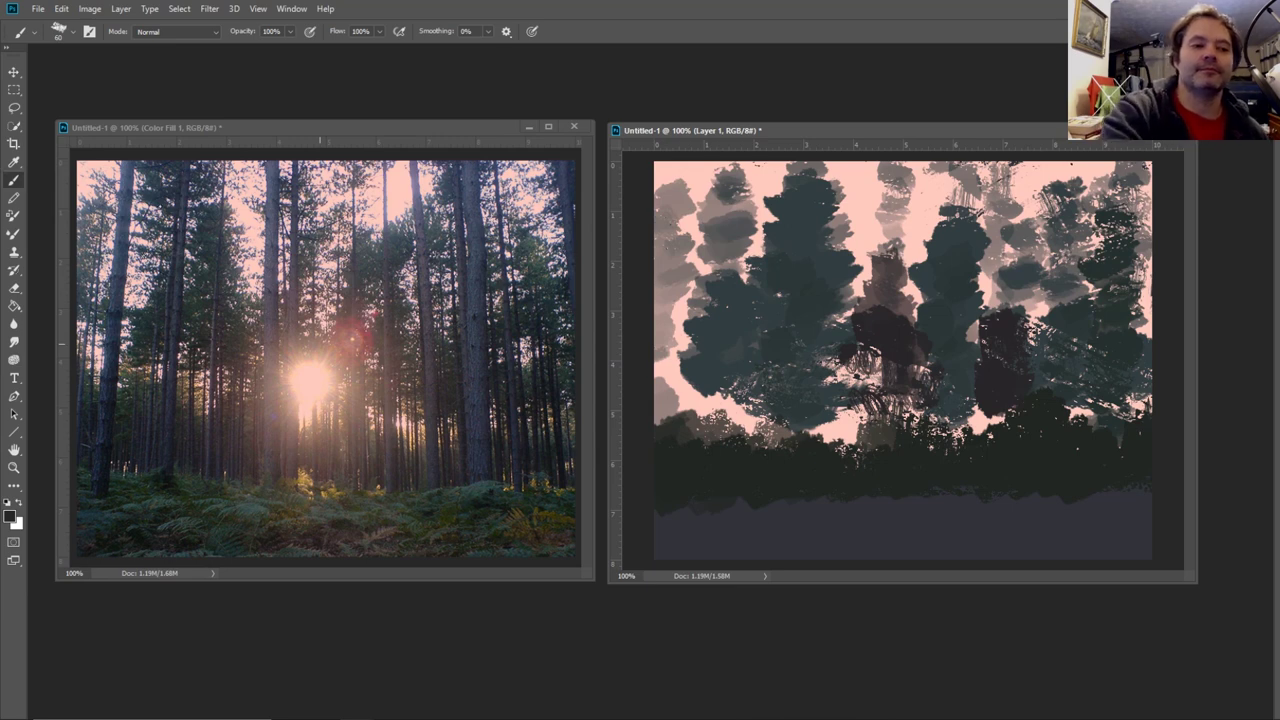
{"action": "key", "text": "i"}
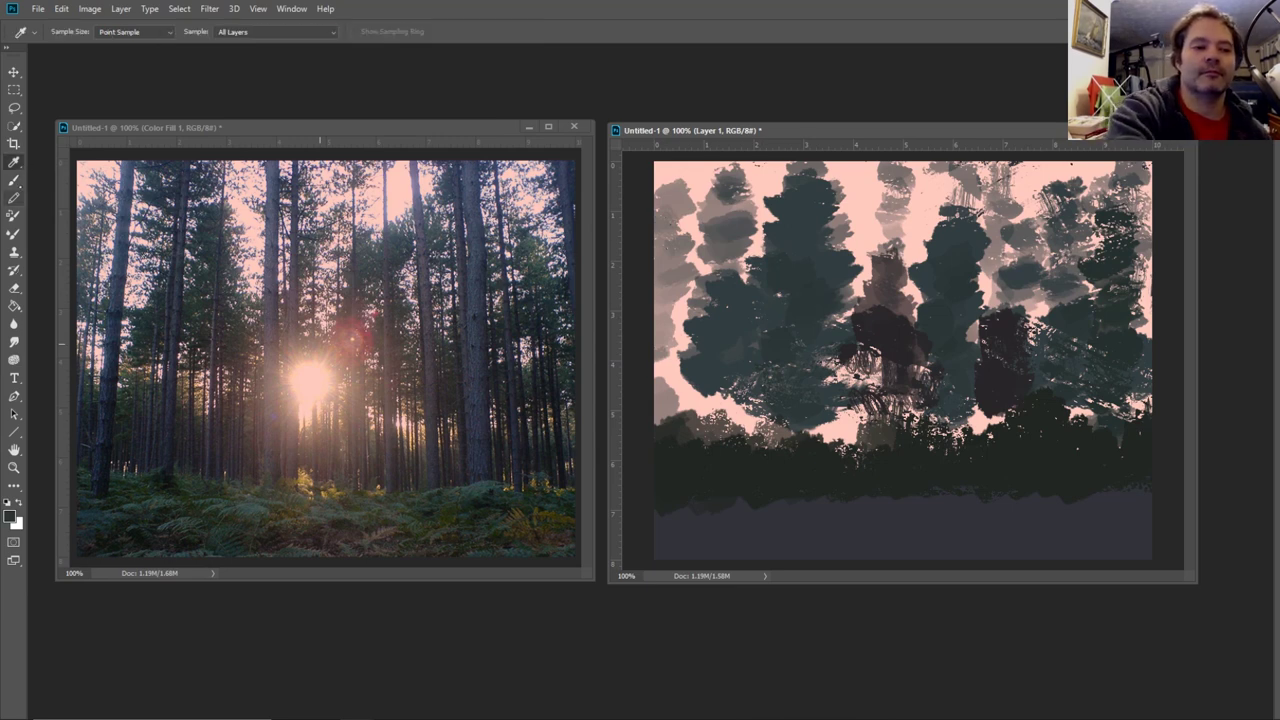
{"action": "key", "text": "b"}
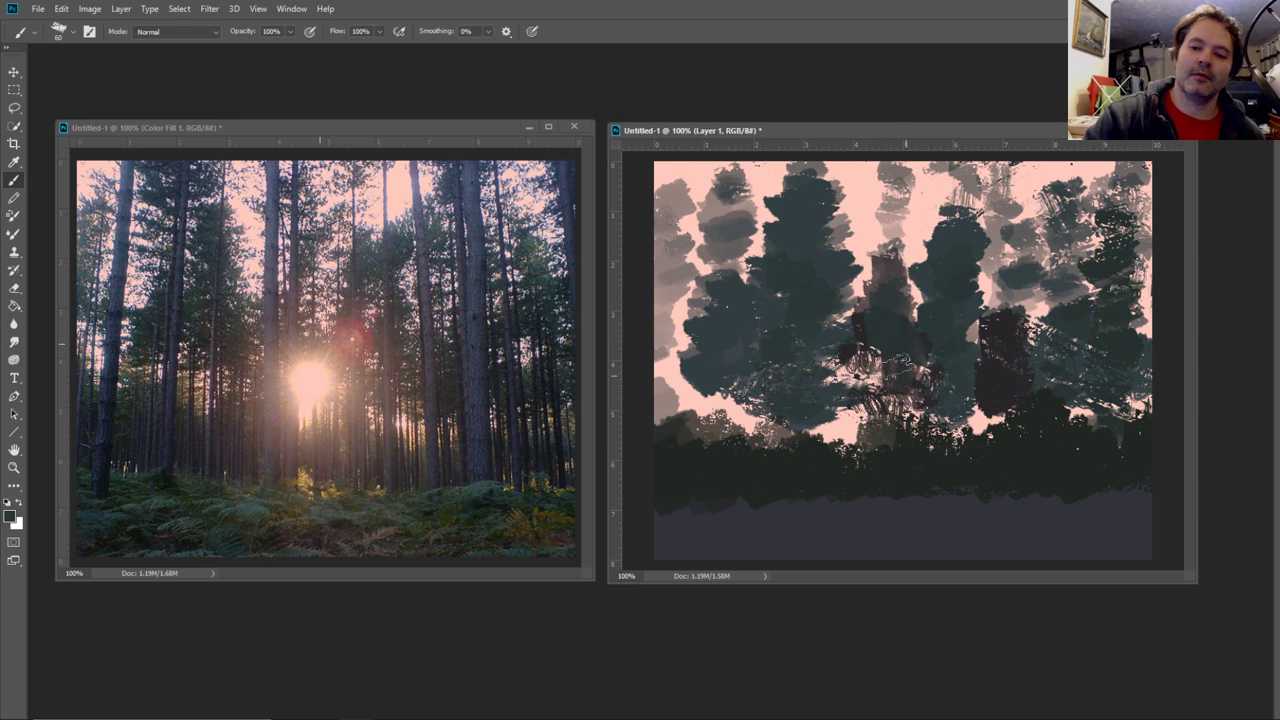
{"action": "mouse_move", "coordinate": [890, 365]}
{"action": "left_mouse_down"}
{"action": "mouse_move", "coordinate": [848, 450]}
{"action": "mouse_move", "coordinate": [920, 432]}
{"action": "mouse_move", "coordinate": [853, 450]}
{"action": "mouse_move", "coordinate": [692, 440]}
{"action": "mouse_move", "coordinate": [632, 500]}
{"action": "left_mouse_up"}
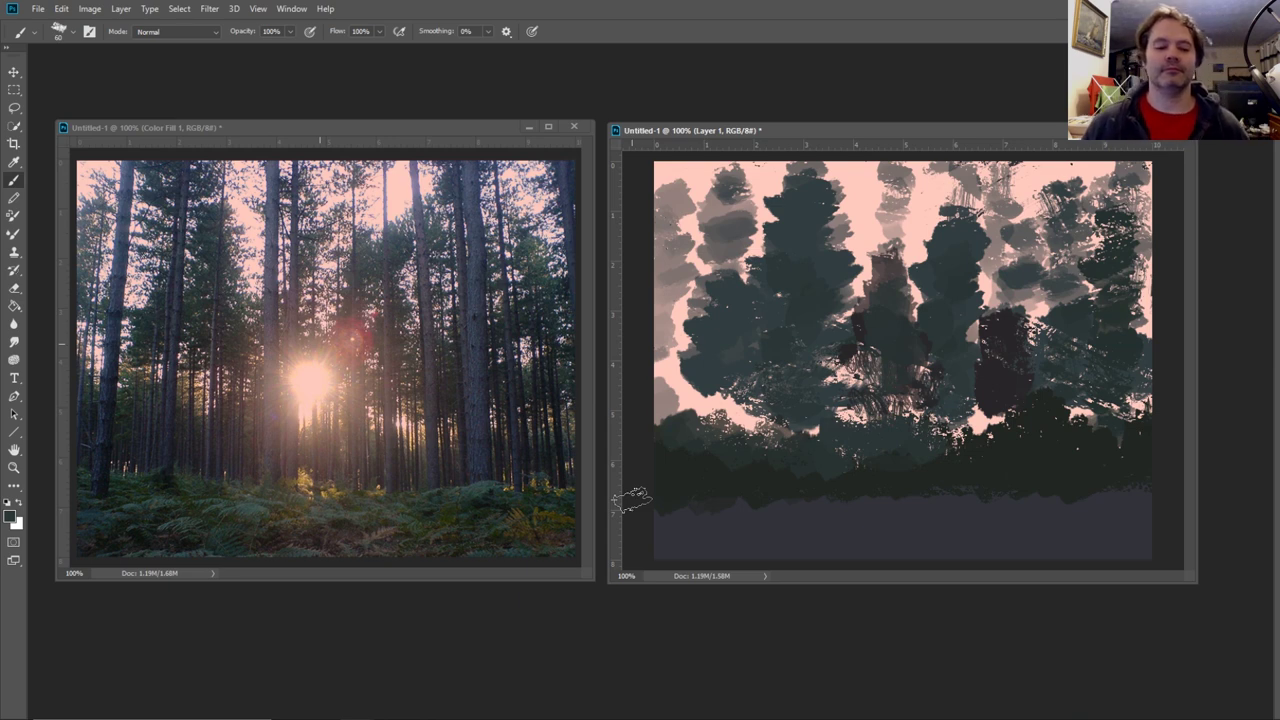
- Scribble dark and lighter foliage strokes across the central, upper-left and right canopies and left edge
{"action": "left_click", "coordinate": [15, 164]}
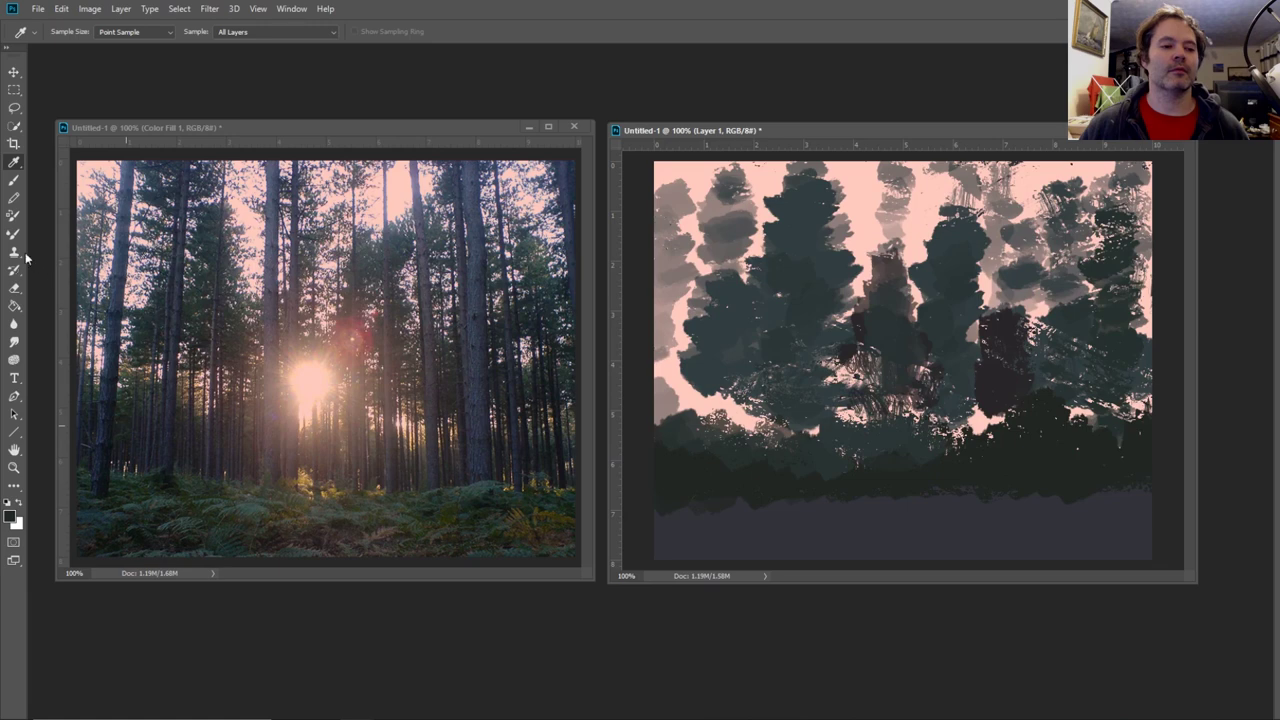
{"action": "left_click", "coordinate": [14, 180]}
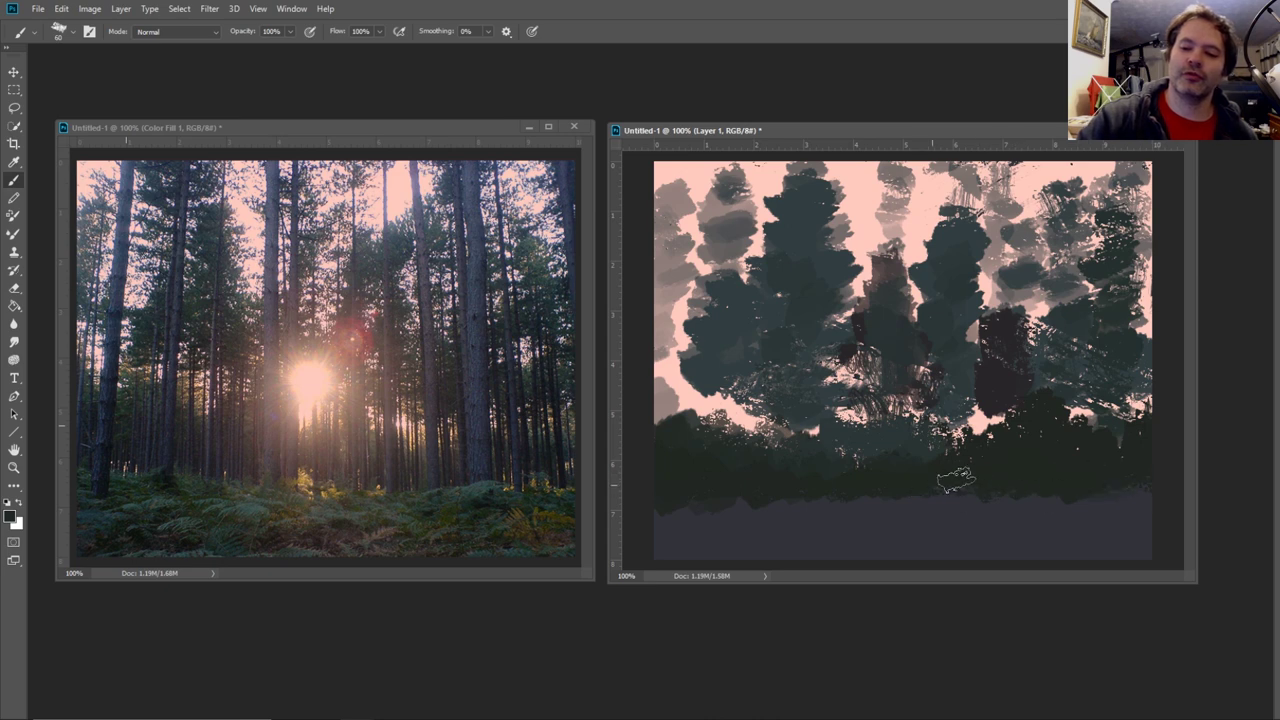
{"action": "mouse_move", "coordinate": [856, 374]}
{"action": "left_mouse_down"}
{"action": "mouse_move", "coordinate": [845, 380]}
{"action": "mouse_move", "coordinate": [860, 412]}
{"action": "mouse_move", "coordinate": [892, 285]}
{"action": "left_mouse_up"}
{"action": "mouse_move", "coordinate": [891, 361]}
{"action": "left_mouse_down"}
{"action": "mouse_move", "coordinate": [882, 312]}
{"action": "mouse_move", "coordinate": [845, 335]}
{"action": "left_mouse_up"}
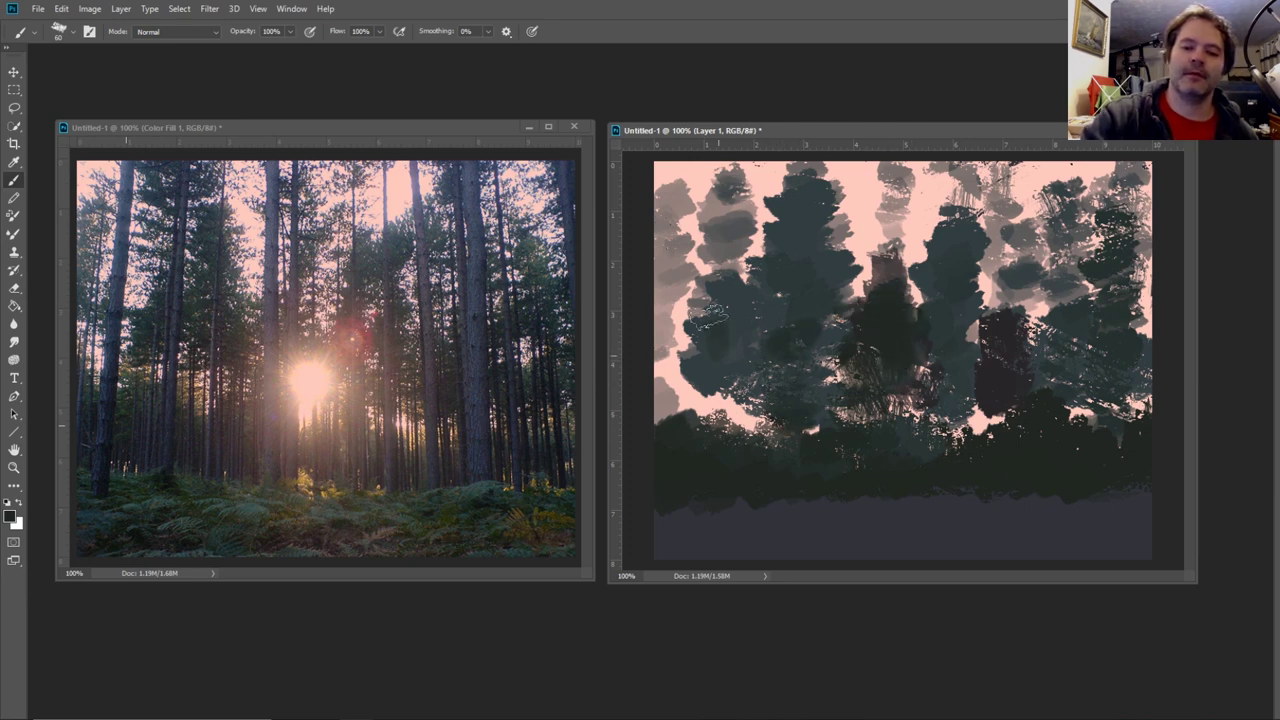
{"action": "mouse_move", "coordinate": [724, 225]}
{"action": "left_mouse_down"}
{"action": "mouse_move", "coordinate": [725, 180]}
{"action": "mouse_move", "coordinate": [762, 168]}
{"action": "left_mouse_up"}
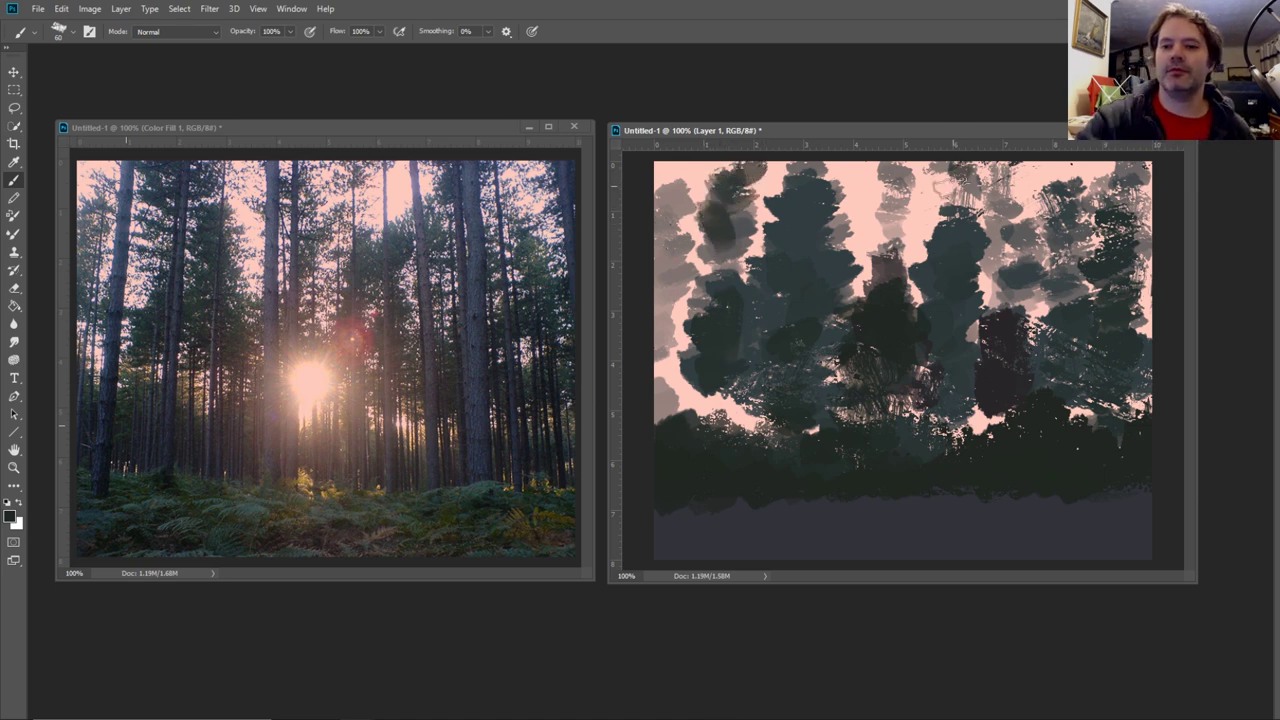
{"action": "mouse_move", "coordinate": [955, 170]}
{"action": "left_mouse_down"}
{"action": "mouse_move", "coordinate": [955, 203]}
{"action": "mouse_move", "coordinate": [884, 197]}
{"action": "mouse_move", "coordinate": [904, 207]}
{"action": "mouse_move", "coordinate": [884, 220]}
{"action": "mouse_move", "coordinate": [904, 232]}
{"action": "mouse_move", "coordinate": [892, 235]}
{"action": "mouse_move", "coordinate": [912, 215]}
{"action": "mouse_move", "coordinate": [870, 265]}
{"action": "left_mouse_up"}
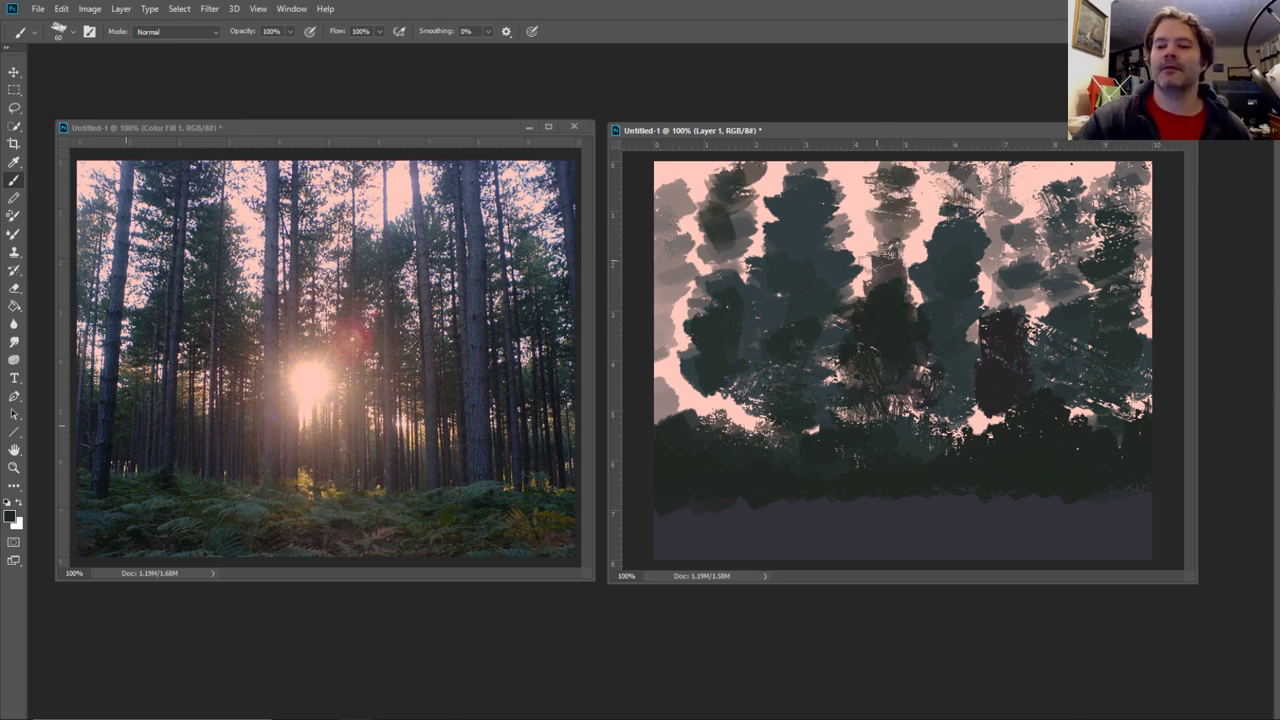
{"action": "mouse_move", "coordinate": [1120, 230]}
{"action": "left_mouse_down"}
{"action": "mouse_move", "coordinate": [1088, 246]}
{"action": "mouse_move", "coordinate": [1036, 210]}
{"action": "mouse_move", "coordinate": [1062, 195]}
{"action": "mouse_move", "coordinate": [1055, 265]}
{"action": "mouse_move", "coordinate": [1085, 292]}
{"action": "mouse_move", "coordinate": [1022, 314]}
{"action": "mouse_move", "coordinate": [1100, 360]}
{"action": "mouse_move", "coordinate": [1070, 380]}
{"action": "mouse_move", "coordinate": [1133, 413]}
{"action": "mouse_move", "coordinate": [1143, 405]}
{"action": "left_mouse_up"}
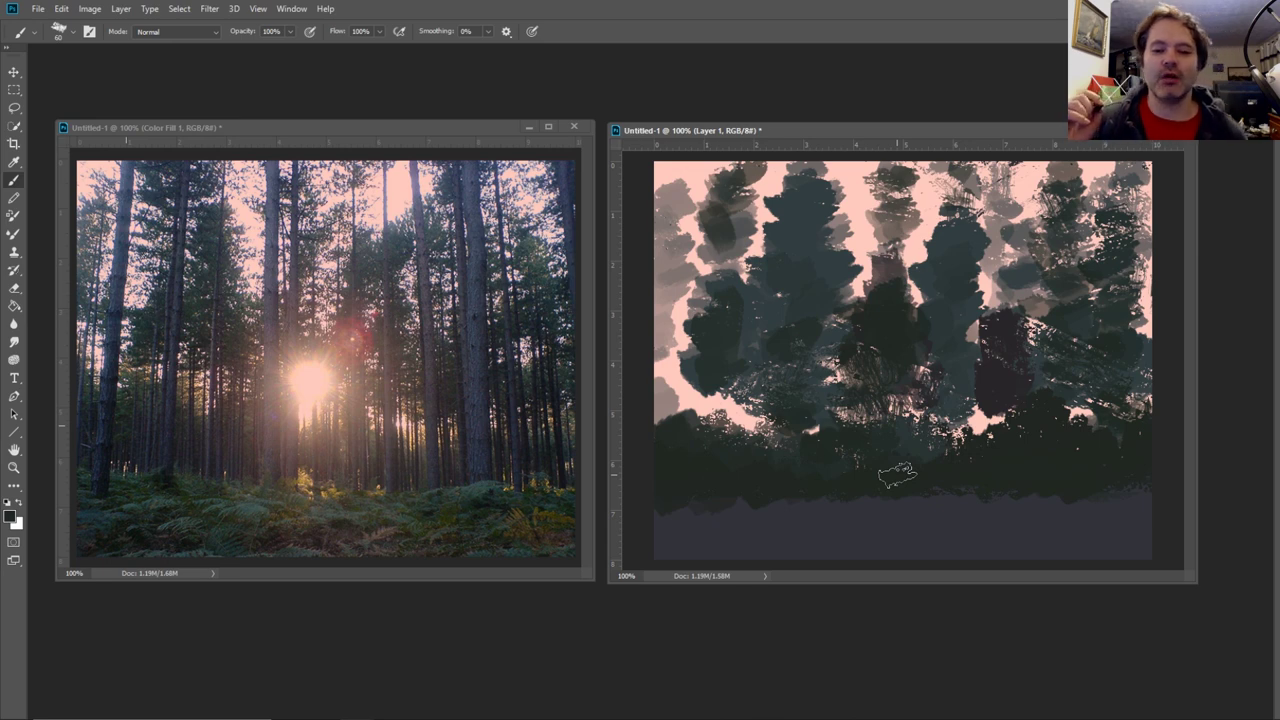
{"action": "mouse_move", "coordinate": [705, 395]}
{"action": "left_mouse_down"}
{"action": "mouse_move", "coordinate": [690, 385]}
{"action": "mouse_move", "coordinate": [670, 420]}
{"action": "mouse_move", "coordinate": [770, 440]}
{"action": "mouse_move", "coordinate": [748, 437]}
{"action": "left_mouse_up"}
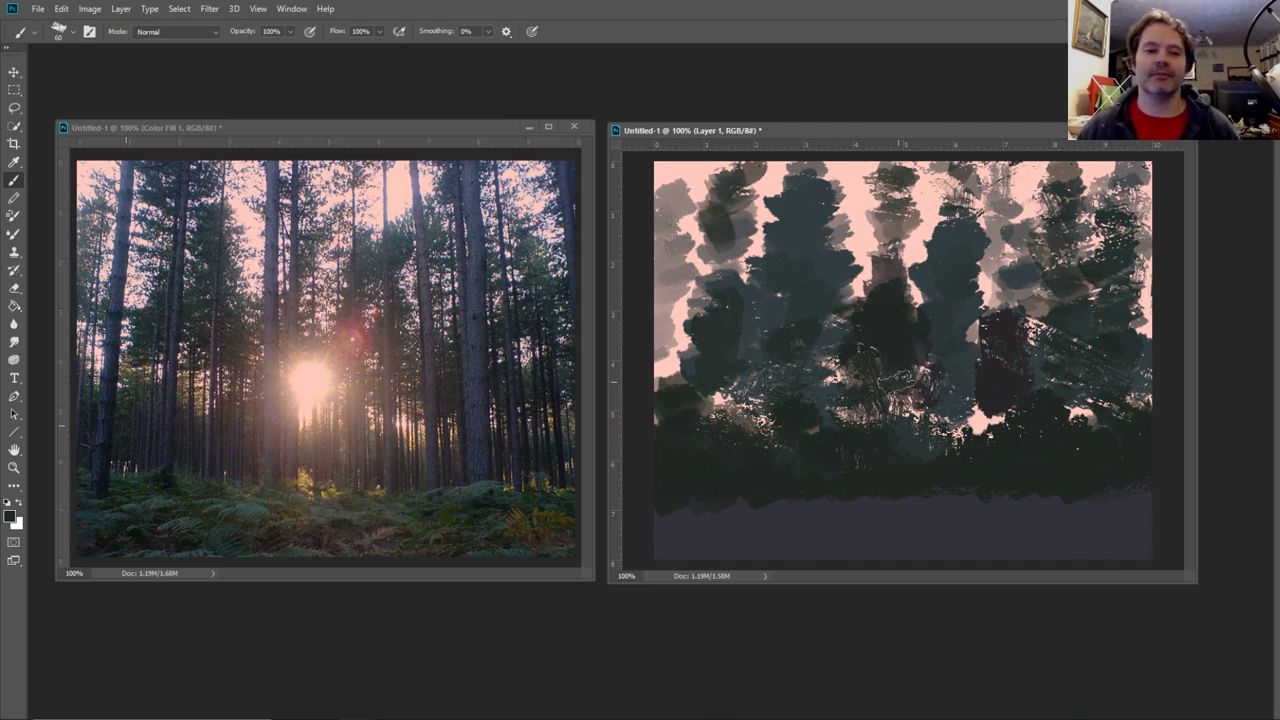
- Sample a fresh colour from the reference photo and bring up the Layers panel
{"action": "left_click", "coordinate": [14, 162]}
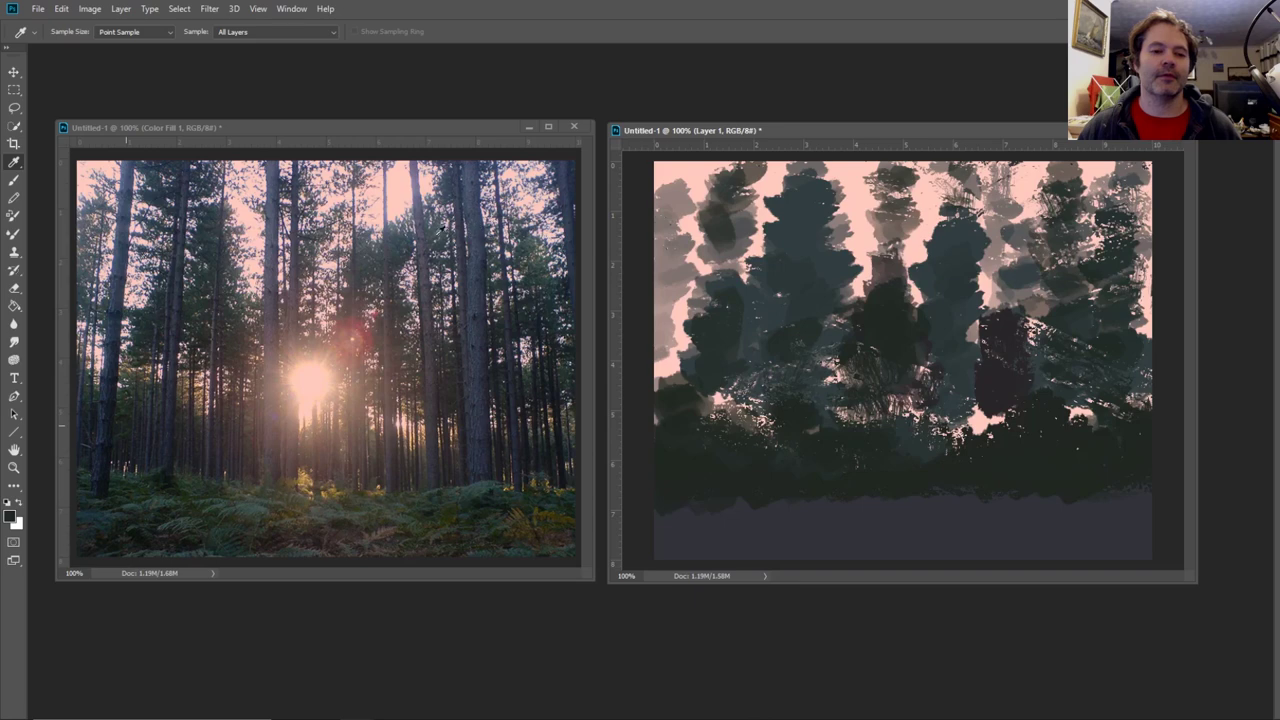
{"action": "left_click", "coordinate": [430, 256]}
{"action": "left_click", "coordinate": [14, 180]}
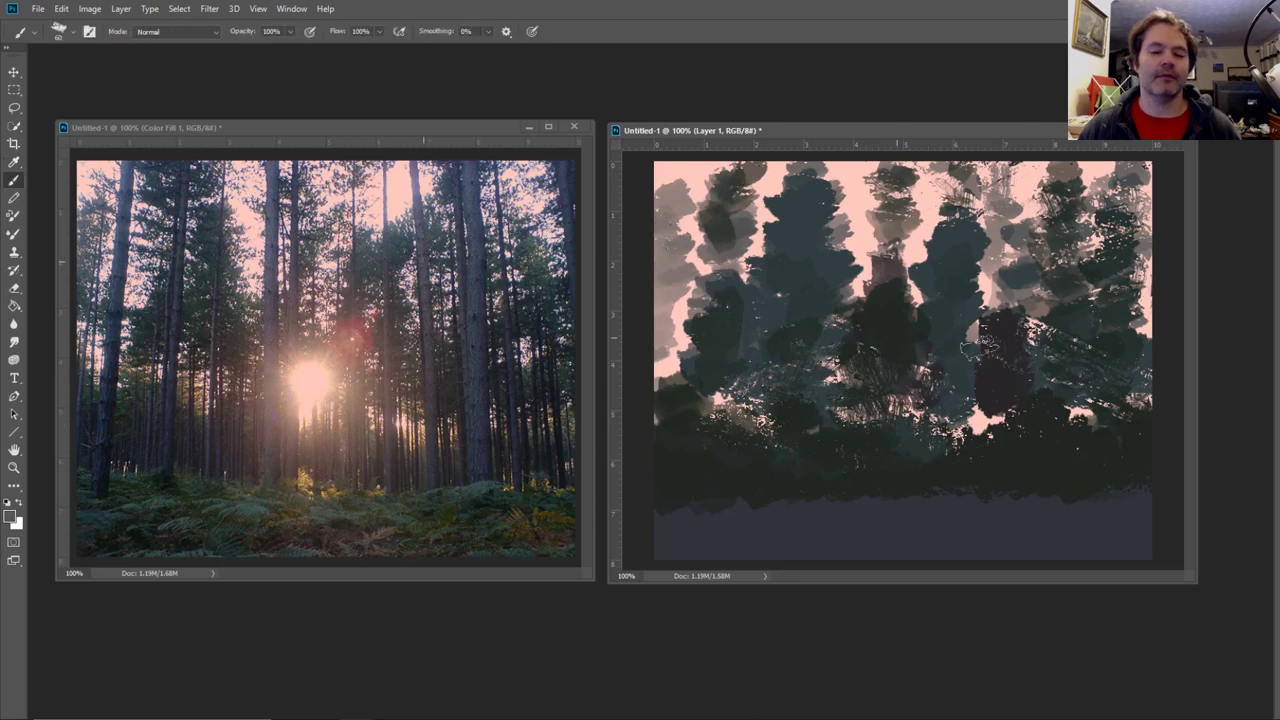
{"action": "key", "text": "F7"}
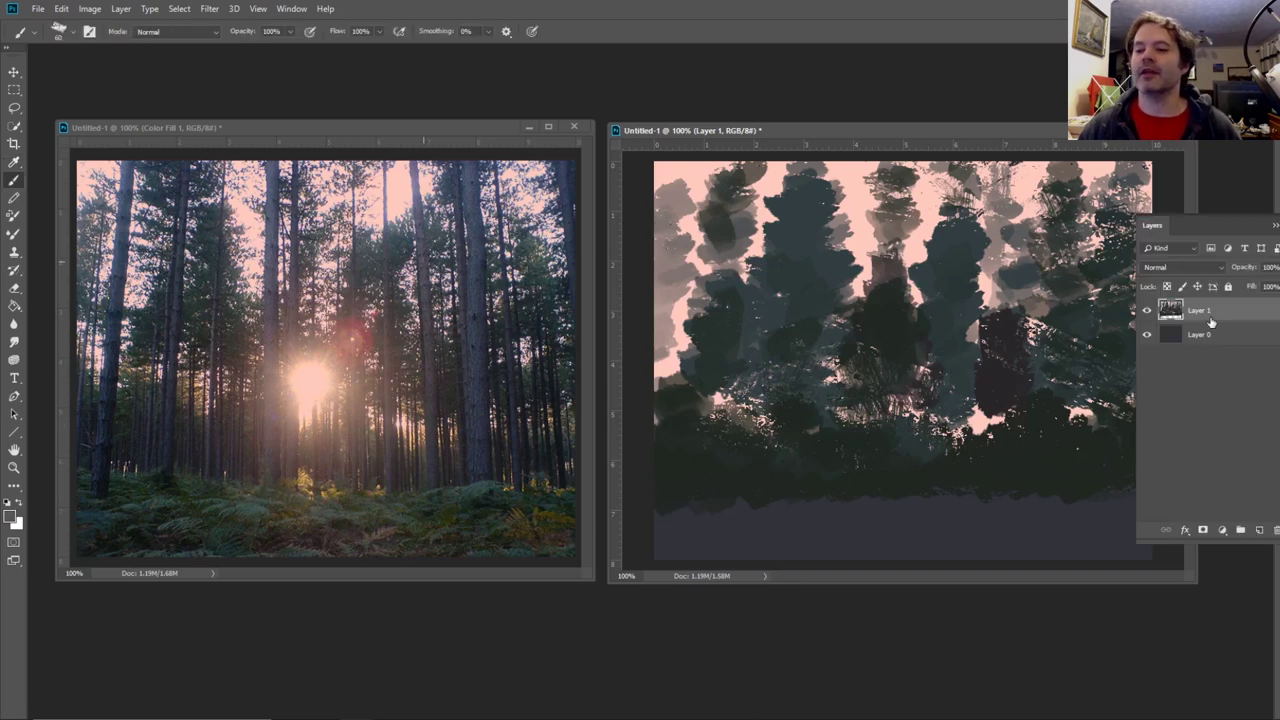
- Add an empty Layer 2 above the painting and rename Layer 1 to 'background'
{"action": "left_click", "coordinate": [1259, 530]}
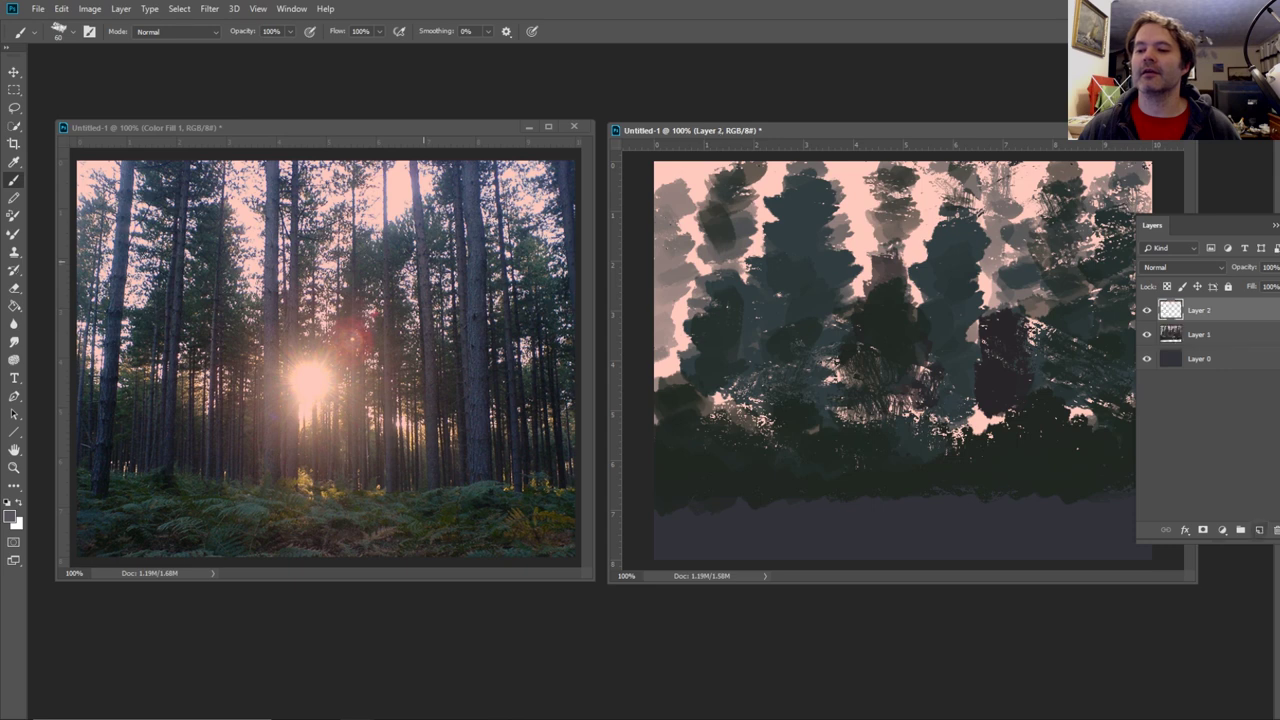
{"action": "double_click", "coordinate": [1201, 334]}
{"action": "key", "text": "BackSpace"}
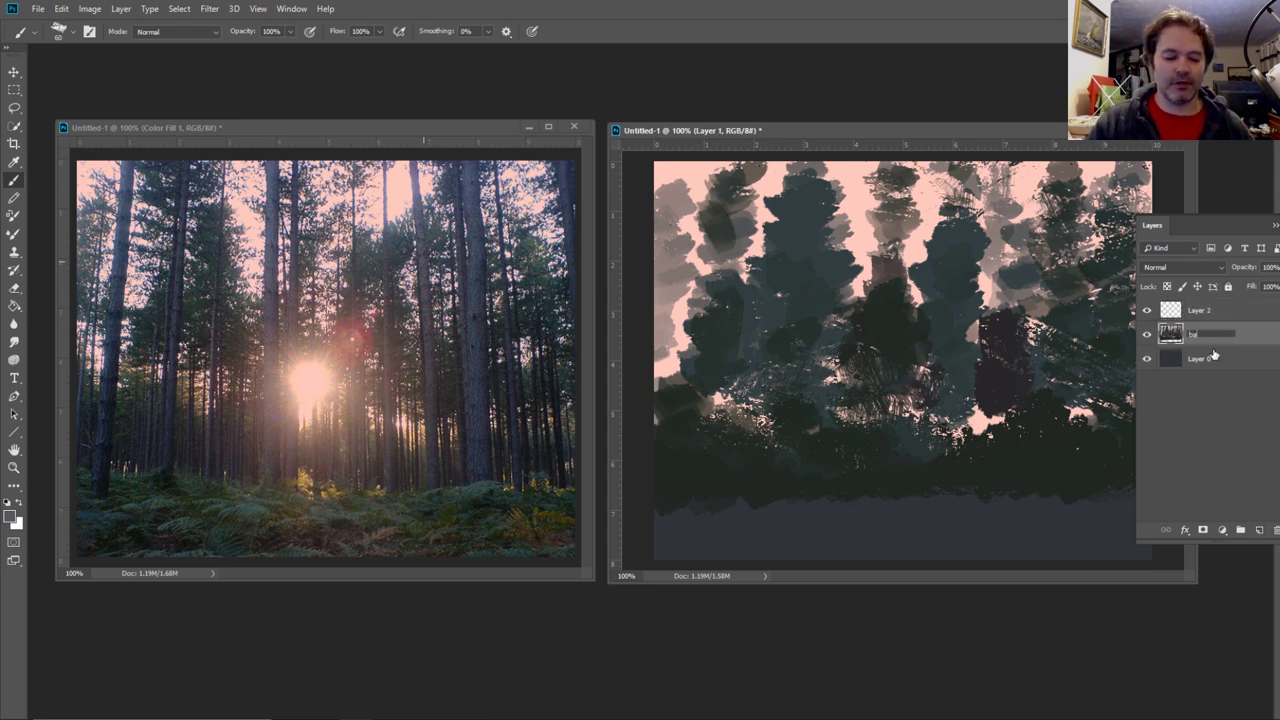
{"action": "type", "text": "backgroun"}
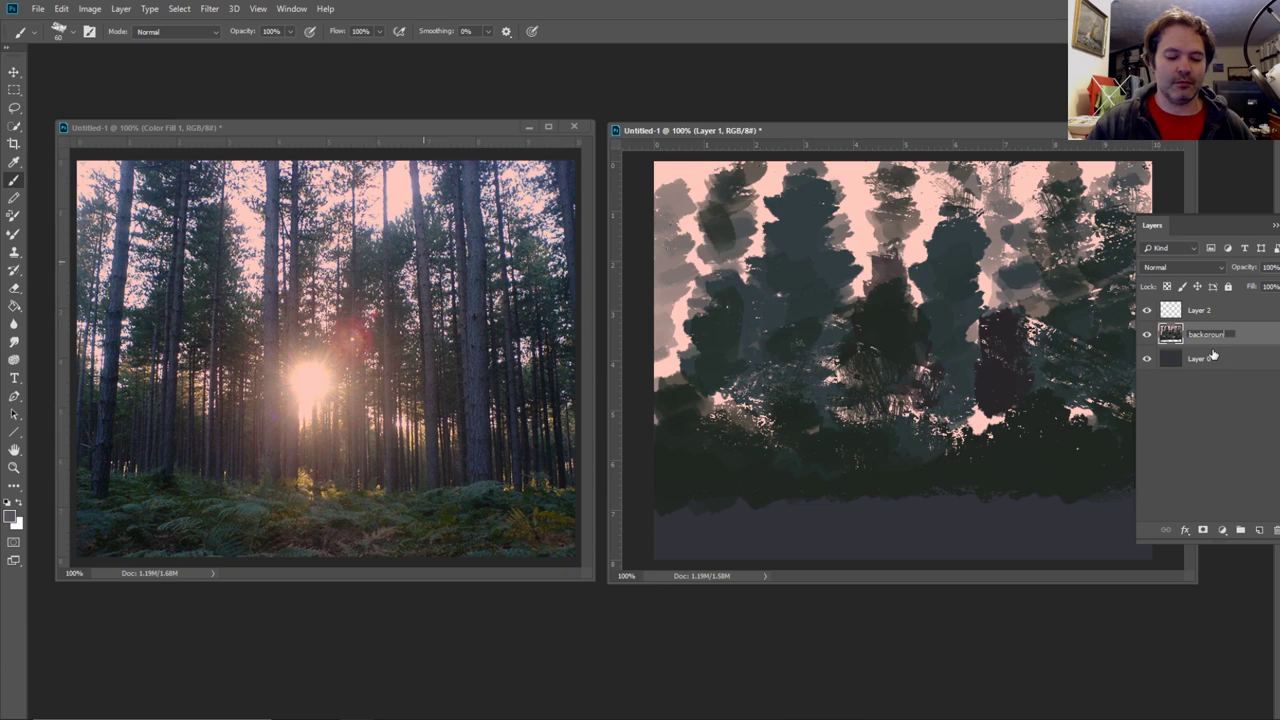
{"action": "type", "text": "d"}
{"action": "key", "text": "Return"}
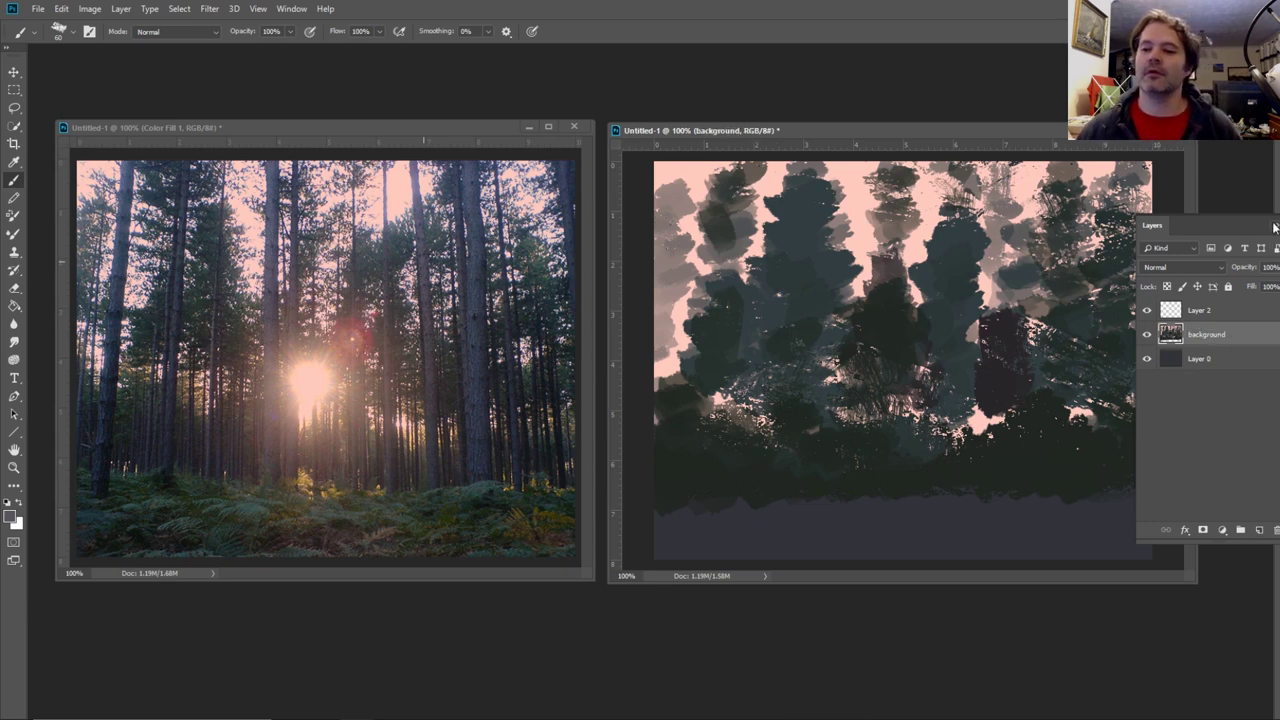
{"action": "key", "text": "F7"}
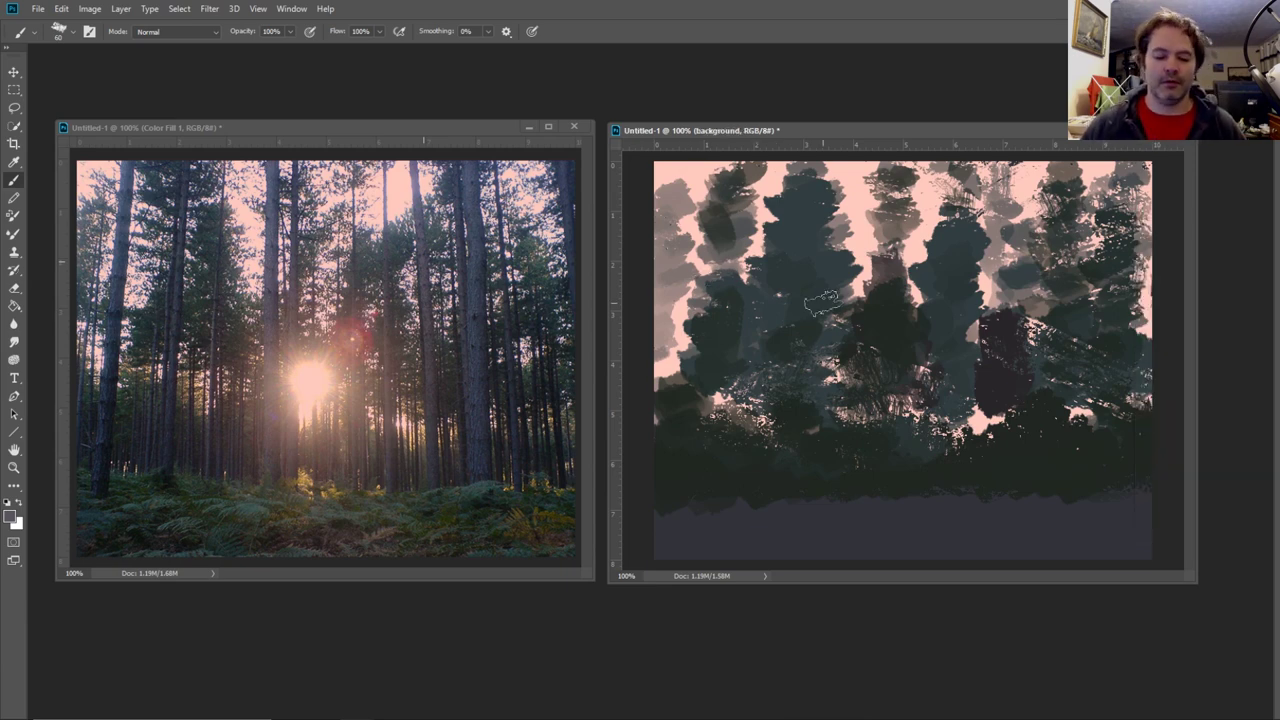
- Adjust the brush down to a fine 10 px with the bracket keys and show the Brushes panel
{"action": "key", "text": "bracketleft"}
{"action": "key", "text": "bracketleft"}
{"action": "key", "text": "bracketleft"}
{"action": "key", "text": "bracketleft"}
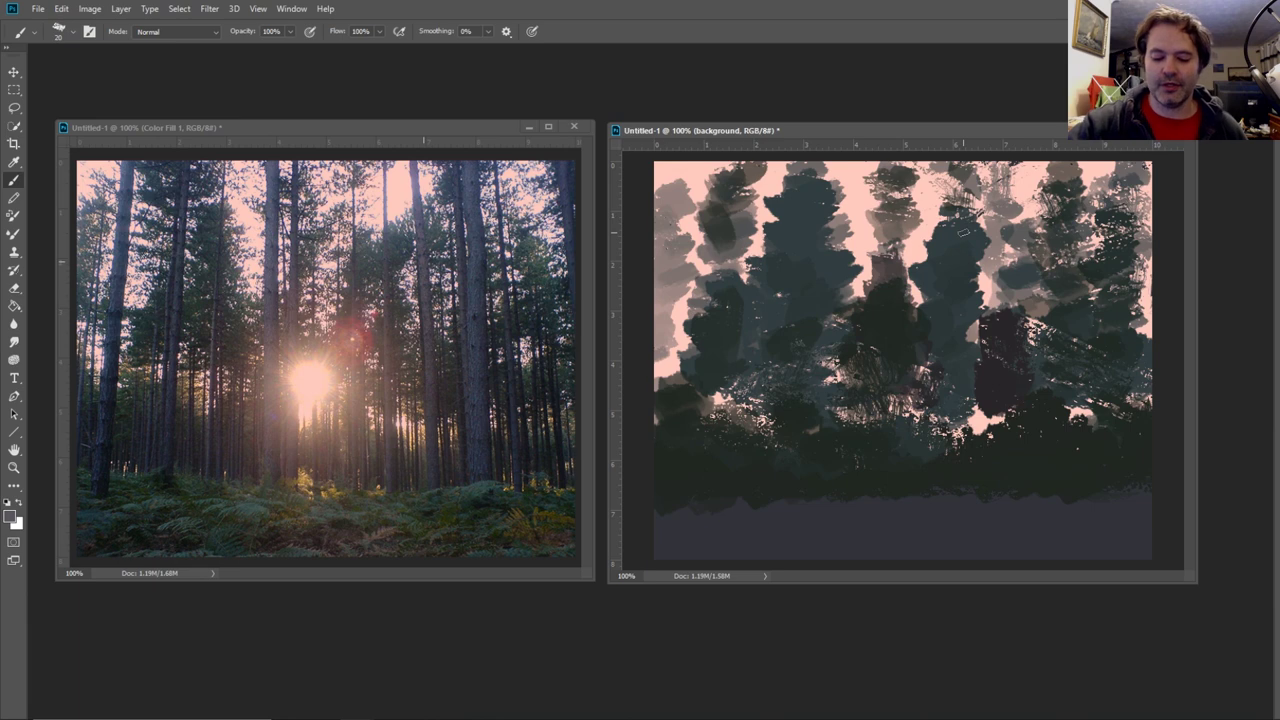
{"action": "key", "text": "bracketright"}
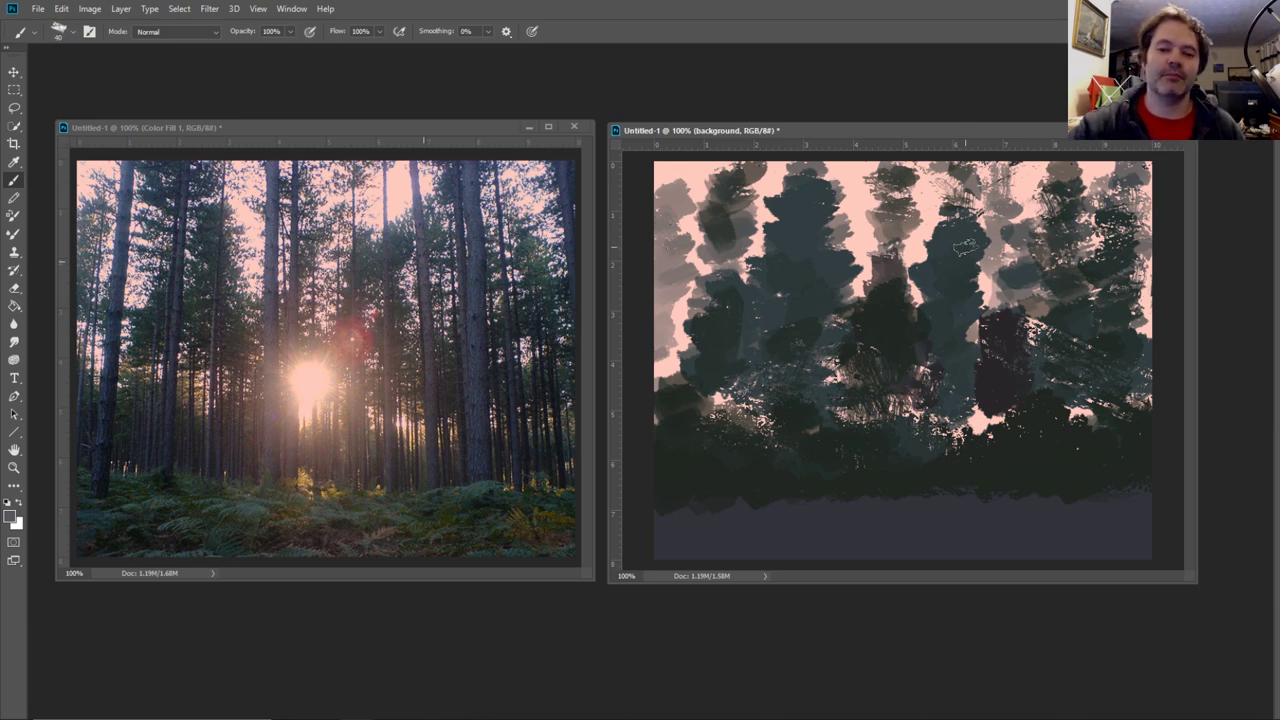
{"action": "key", "text": "bracketleft"}
{"action": "key", "text": "bracketright"}
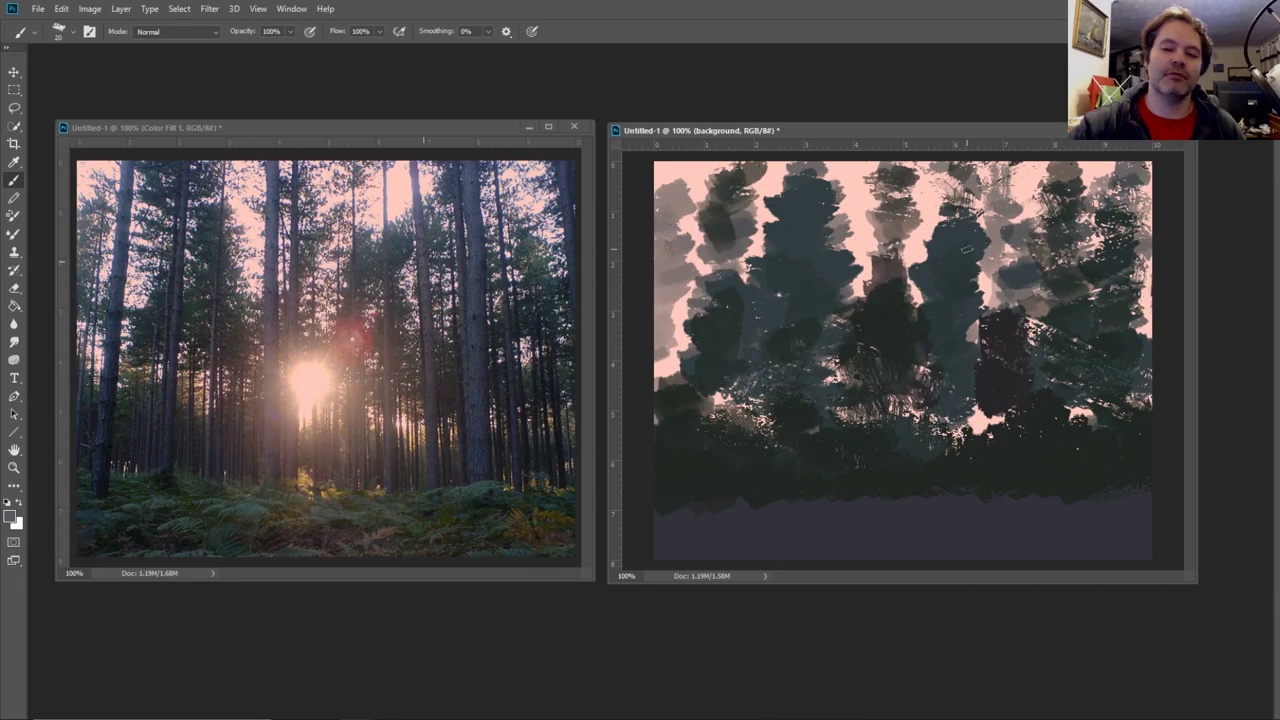
{"action": "key", "text": "bracketleft"}
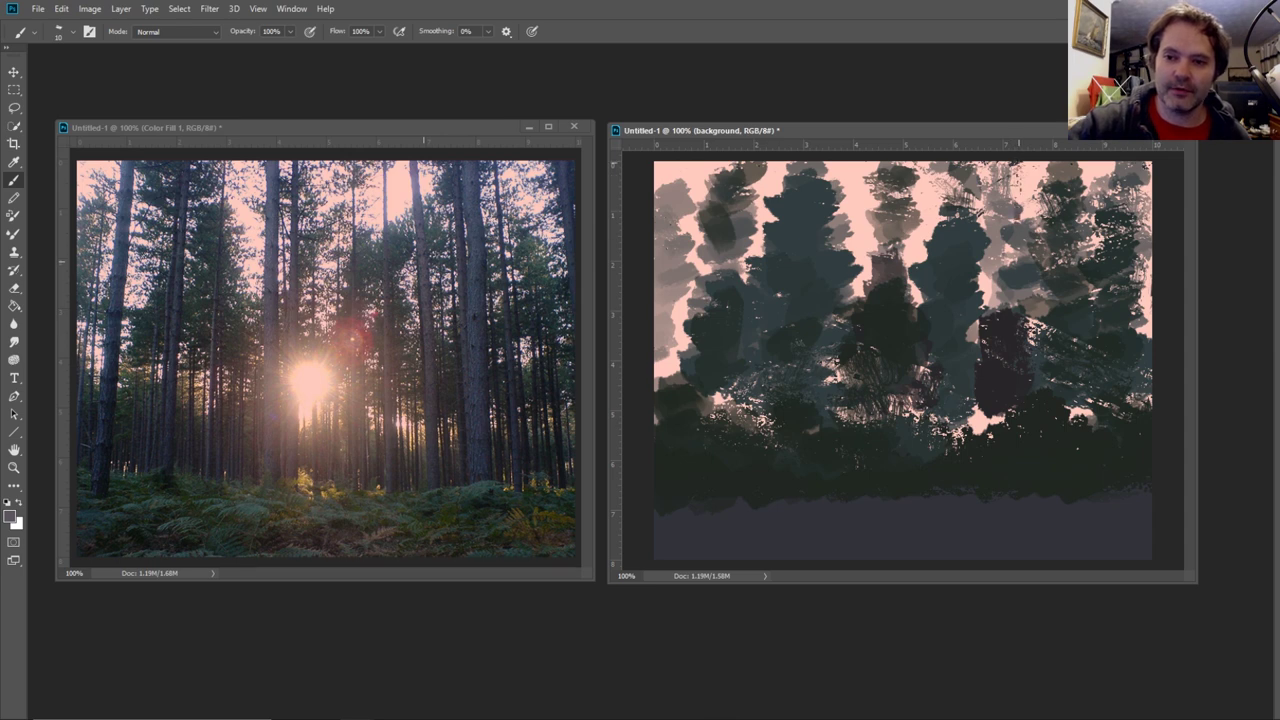
{"action": "key", "text": "F5"}
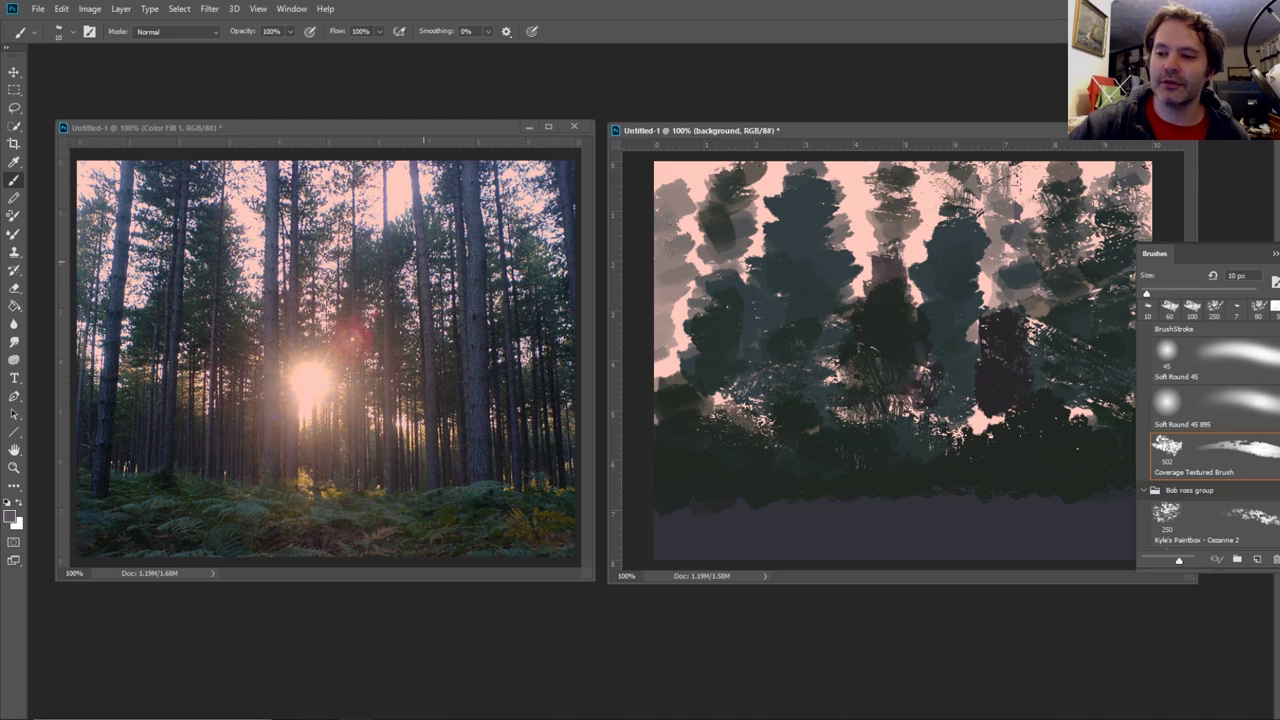
- Choose the smooth gouache brush at 70% flow and paint a trial greyish-pink trunk stroke
{"action": "scroll", "coordinate": [1253, 456], "scroll_direction": "down", "scroll_amount": 5}
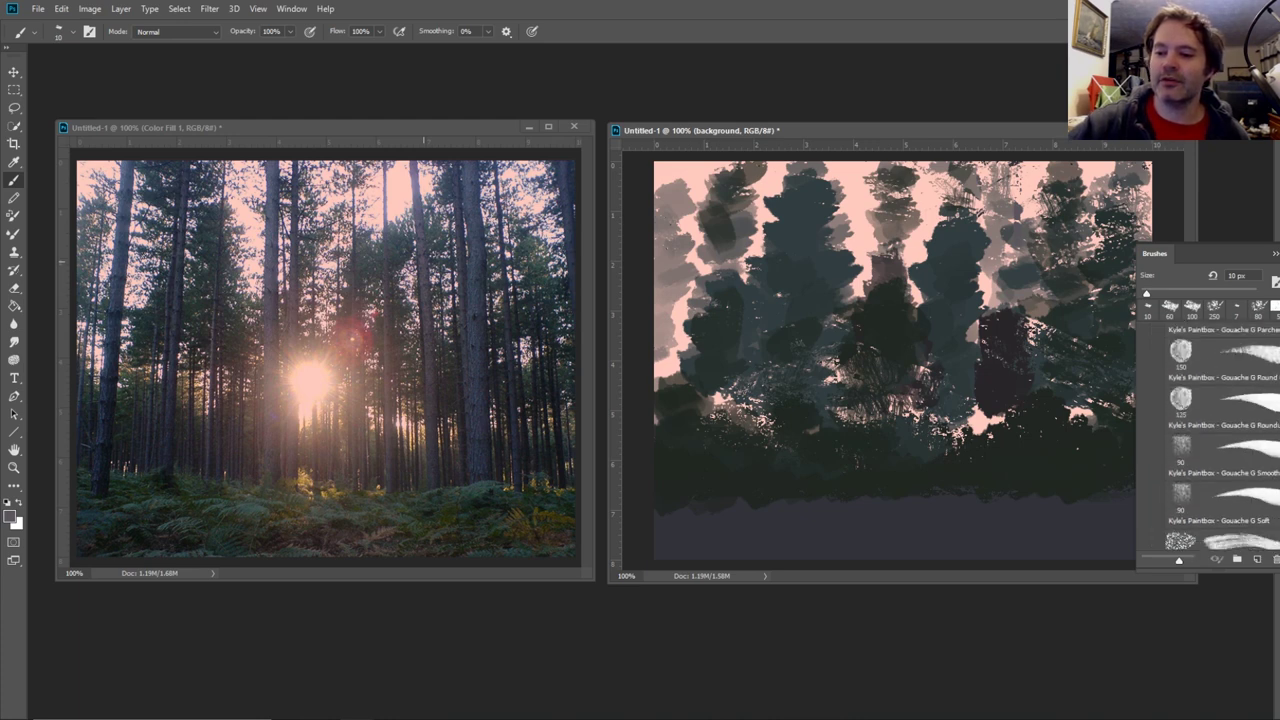
{"action": "key", "text": "shift+7"}
{"action": "left_click", "coordinate": [1253, 456]}
{"action": "key", "text": "F5"}
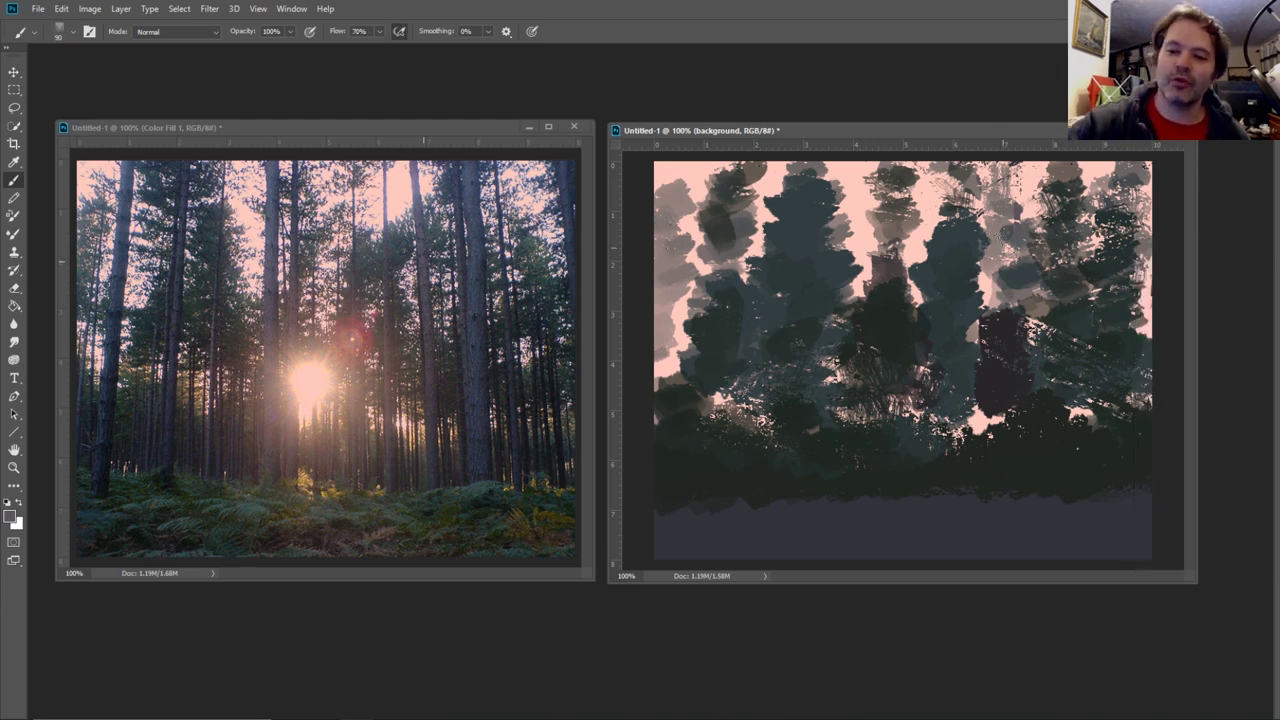
{"action": "key", "text": "bracketleft"}
{"action": "key", "text": "bracketleft"}
{"action": "key", "text": "bracketleft"}
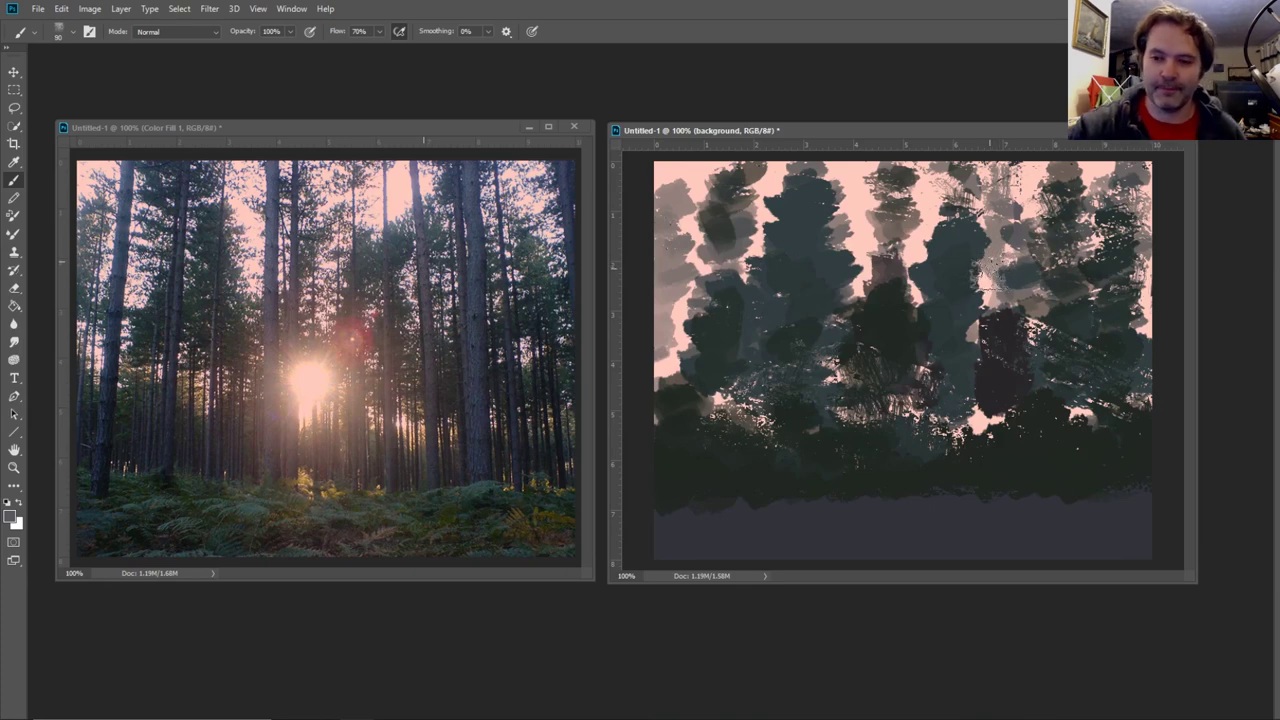
{"action": "left_click_drag", "start_coordinate": [990, 214], "coordinate": [992, 340]}
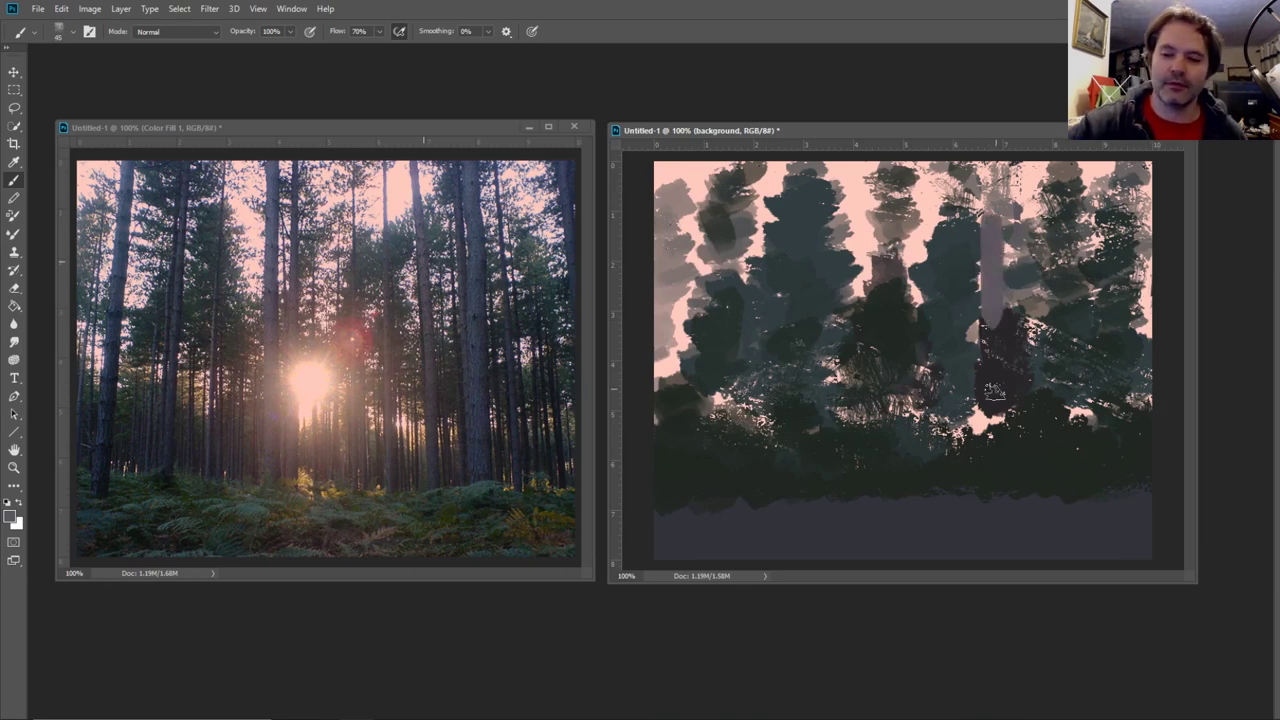
{"action": "key", "text": "bracketleft"}
- Return to the painting, undo the stray pale stroke and shrink the brush for thin trunks
{"action": "key", "text": "super"}
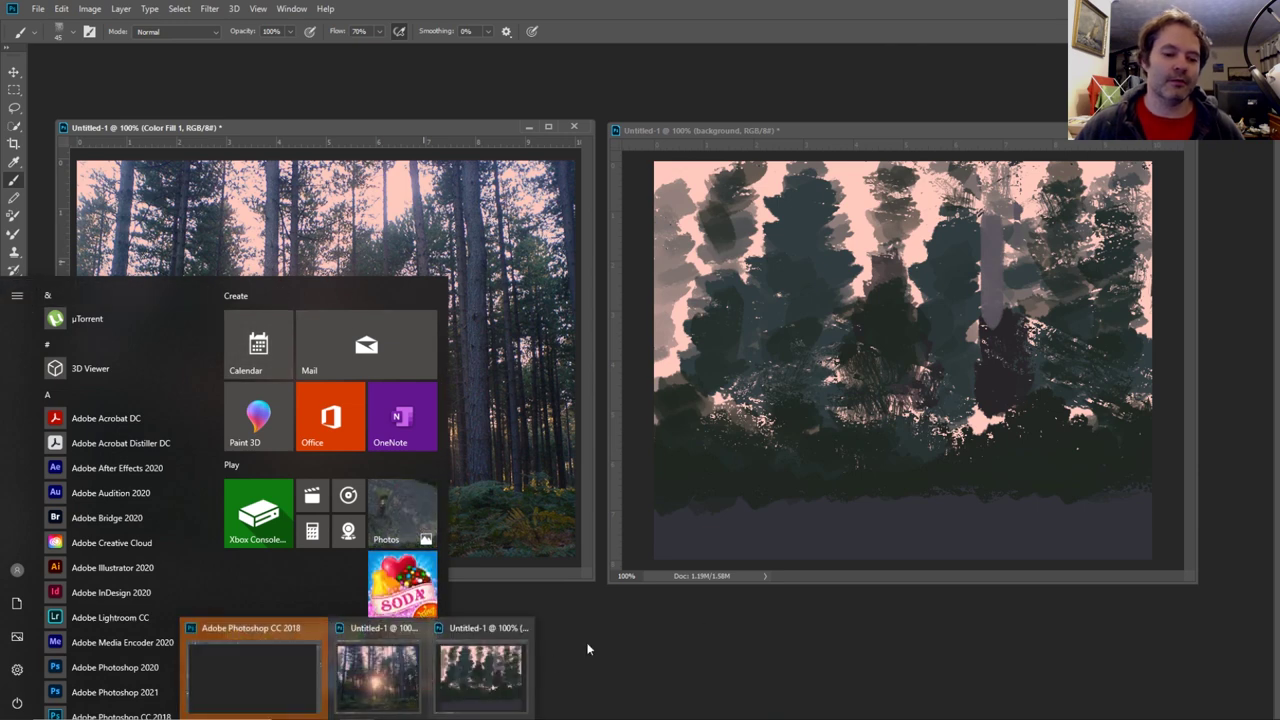
{"action": "left_click", "coordinate": [251, 675]}
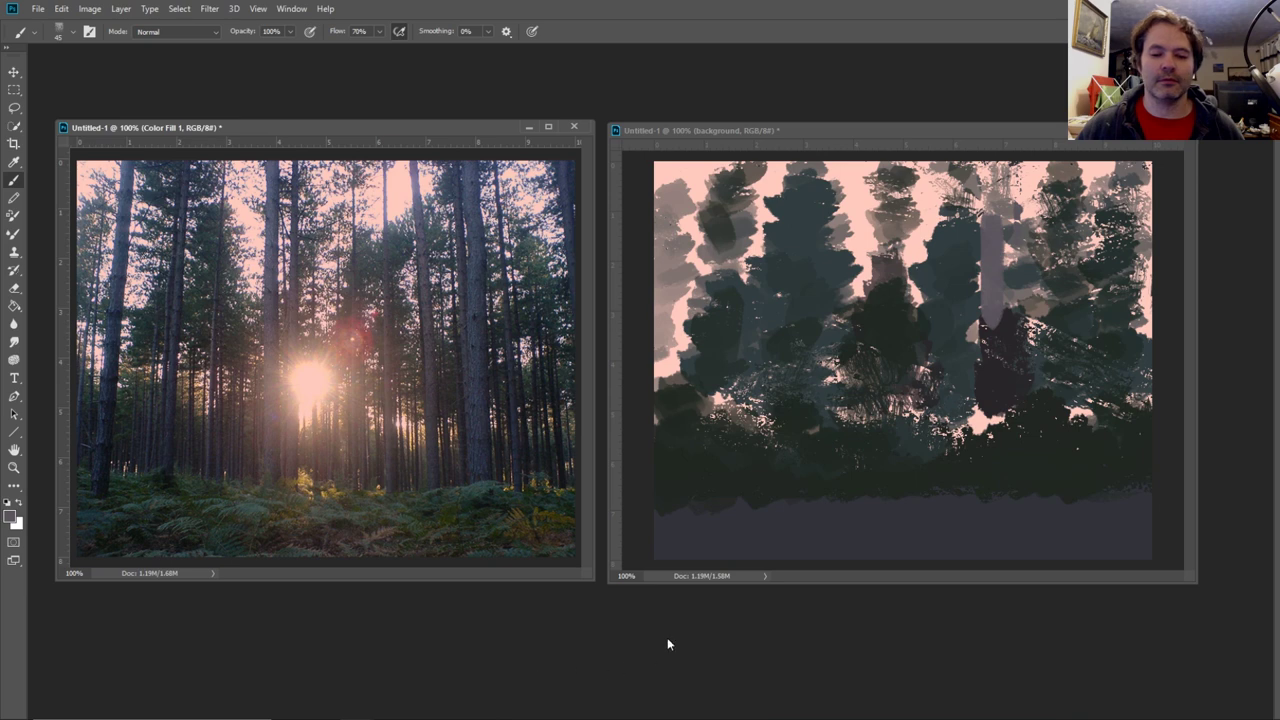
{"action": "left_click", "coordinate": [993, 296]}
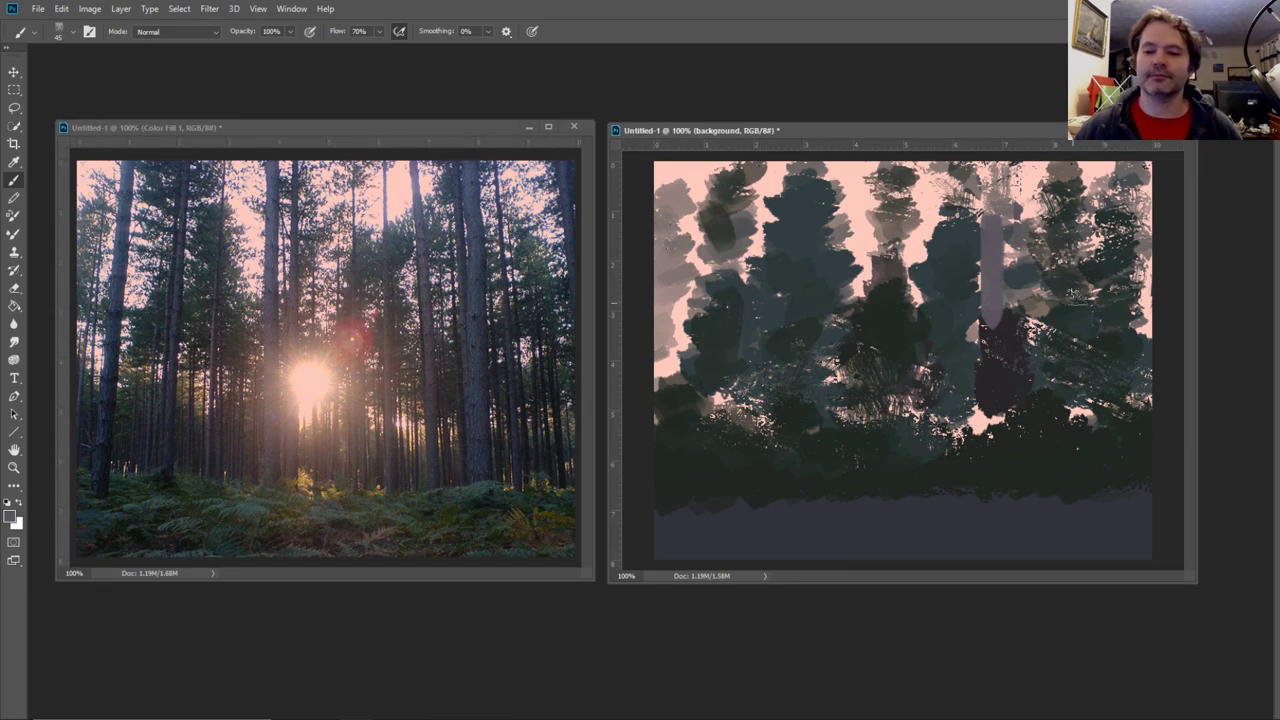
{"action": "key", "text": "ctrl+z"}
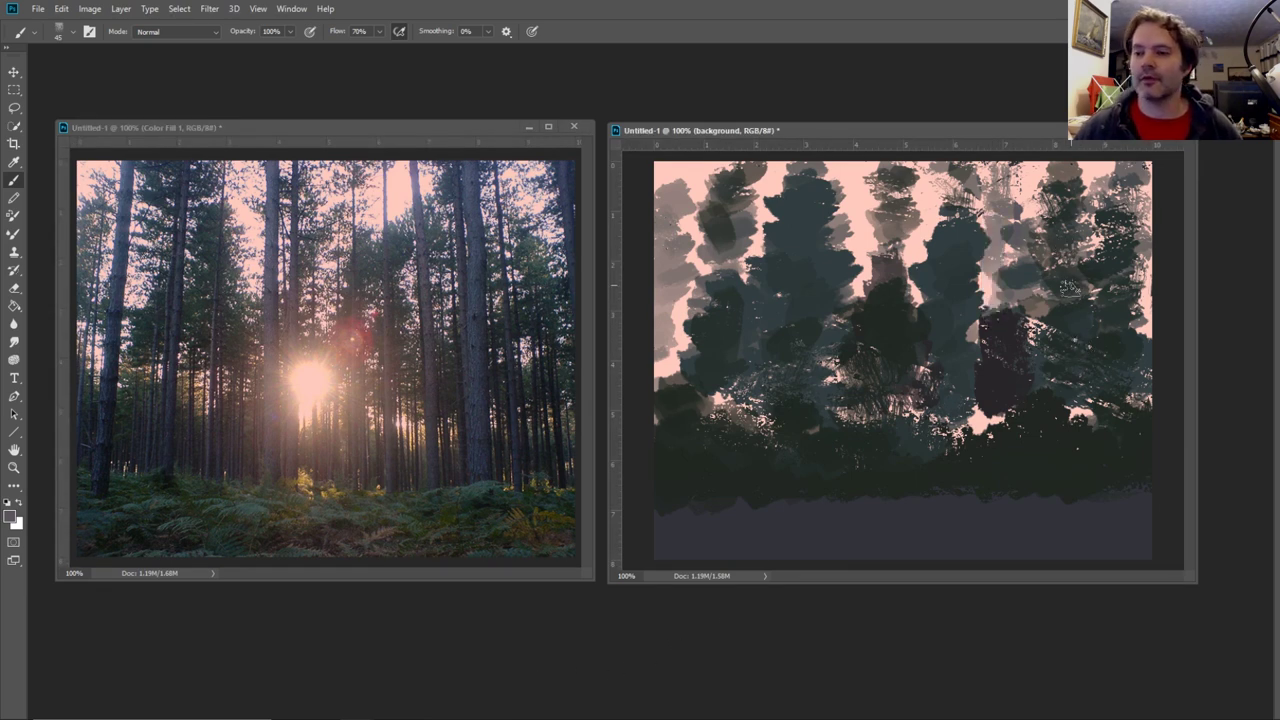
{"action": "key", "text": "bracketleft"}
{"action": "key", "text": "bracketleft"}
{"action": "key", "text": "bracketleft"}
{"action": "key", "text": "bracketleft"}
{"action": "key", "text": "bracketleft"}
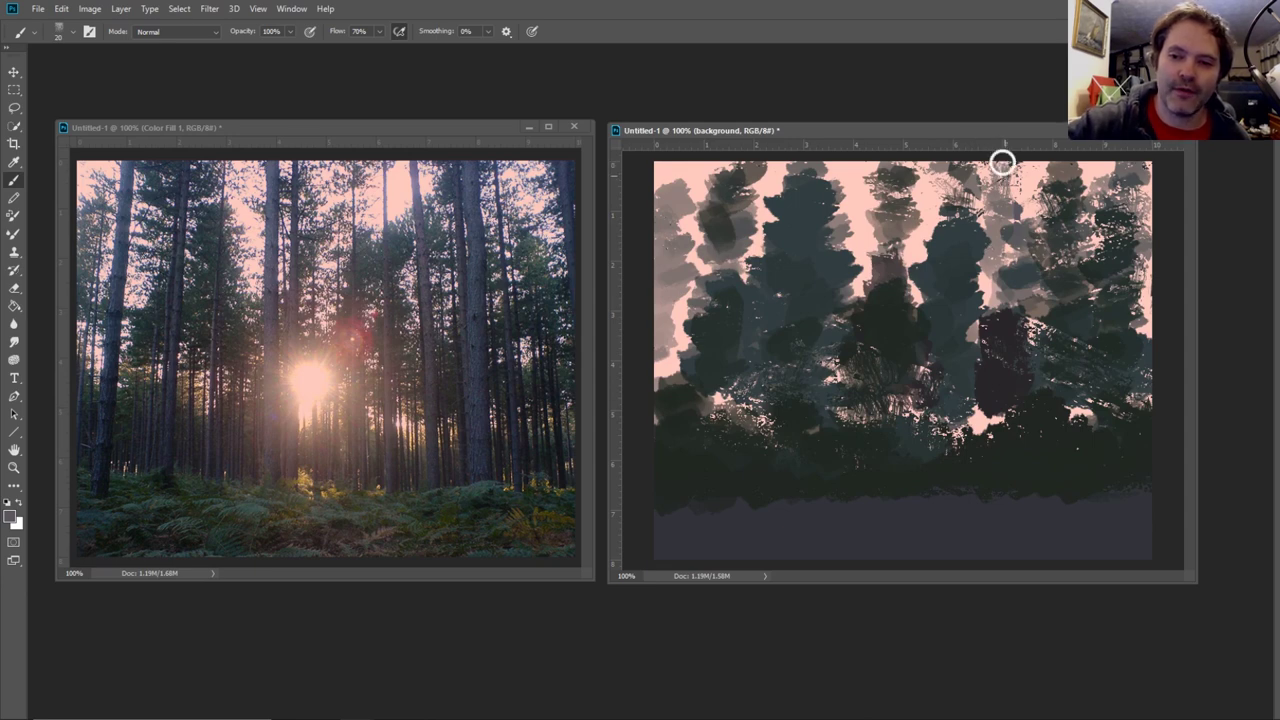
- Paint a thin pale trunk down the right side of the painting
{"action": "left_click_drag", "start_coordinate": [1002, 162], "coordinate": [1008, 464]}
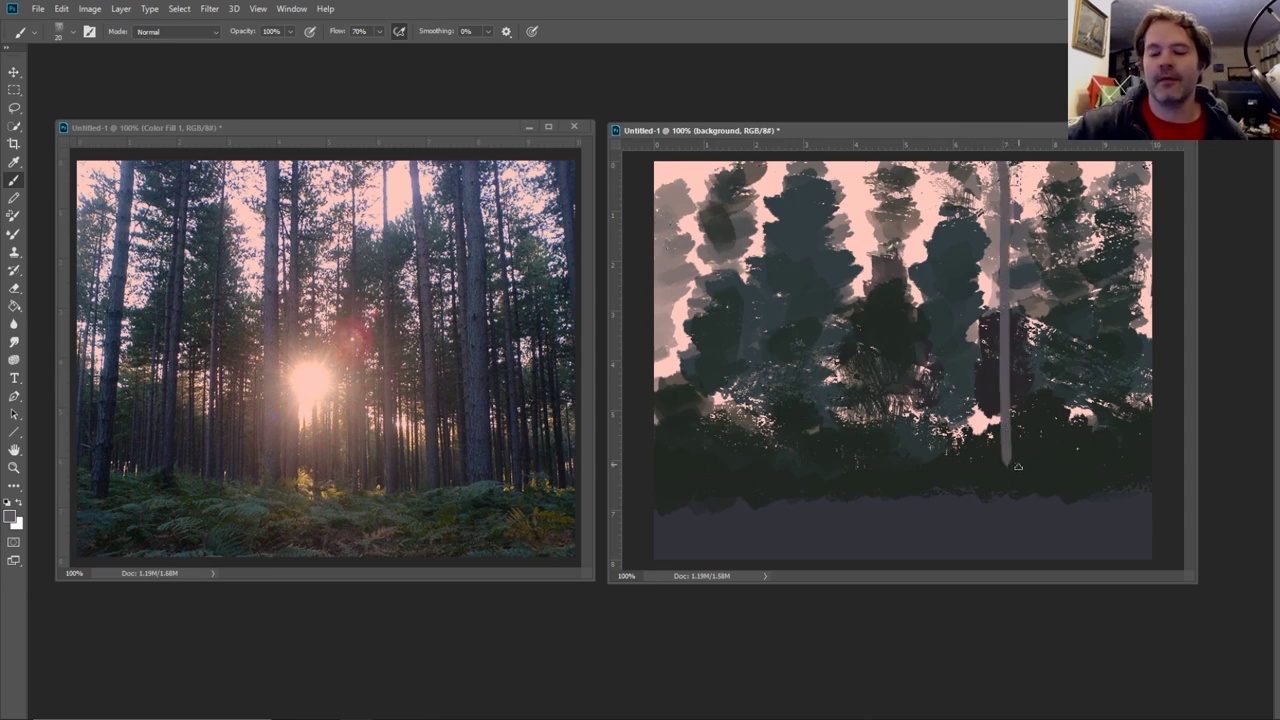
{"action": "key", "text": "ctrl+z"}
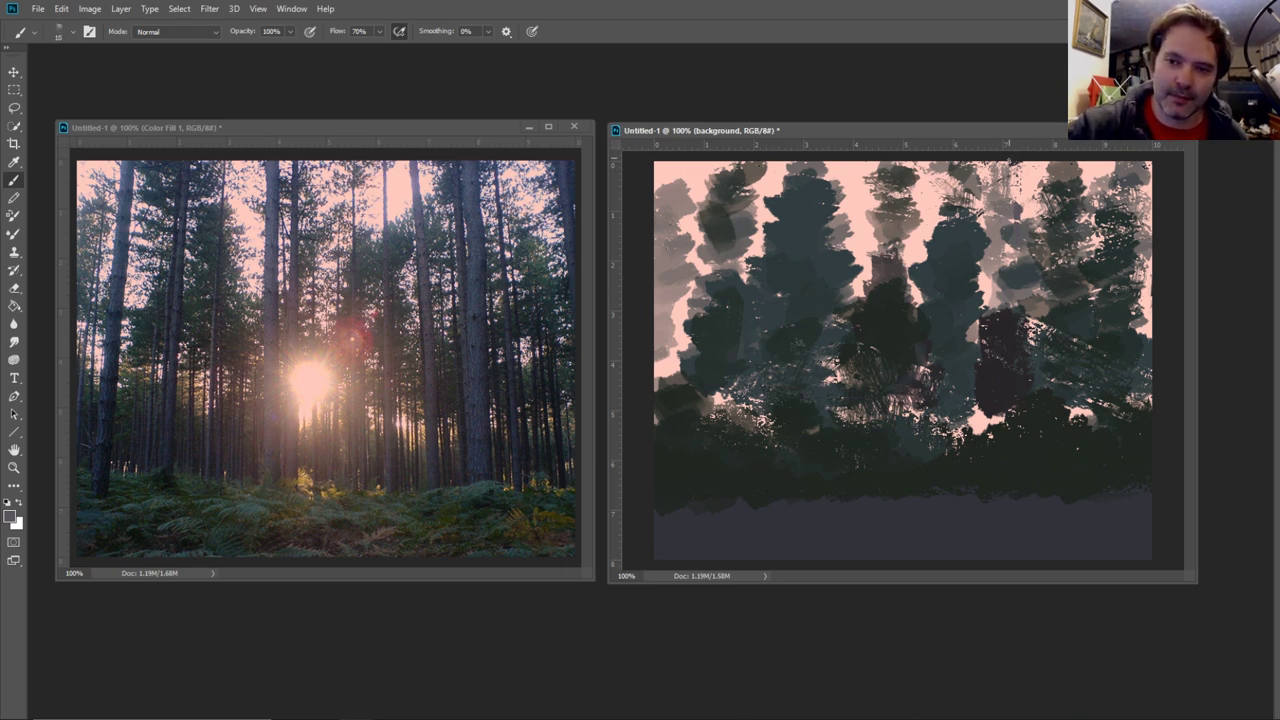
{"action": "left_click_drag", "start_coordinate": [1007, 160], "coordinate": [1014, 300]}
{"action": "left_click_drag", "start_coordinate": [1010, 165], "coordinate": [1018, 472]}
{"action": "left_click_drag", "start_coordinate": [1009, 274], "coordinate": [1009, 488]}
{"action": "key", "text": "ctrl+z"}
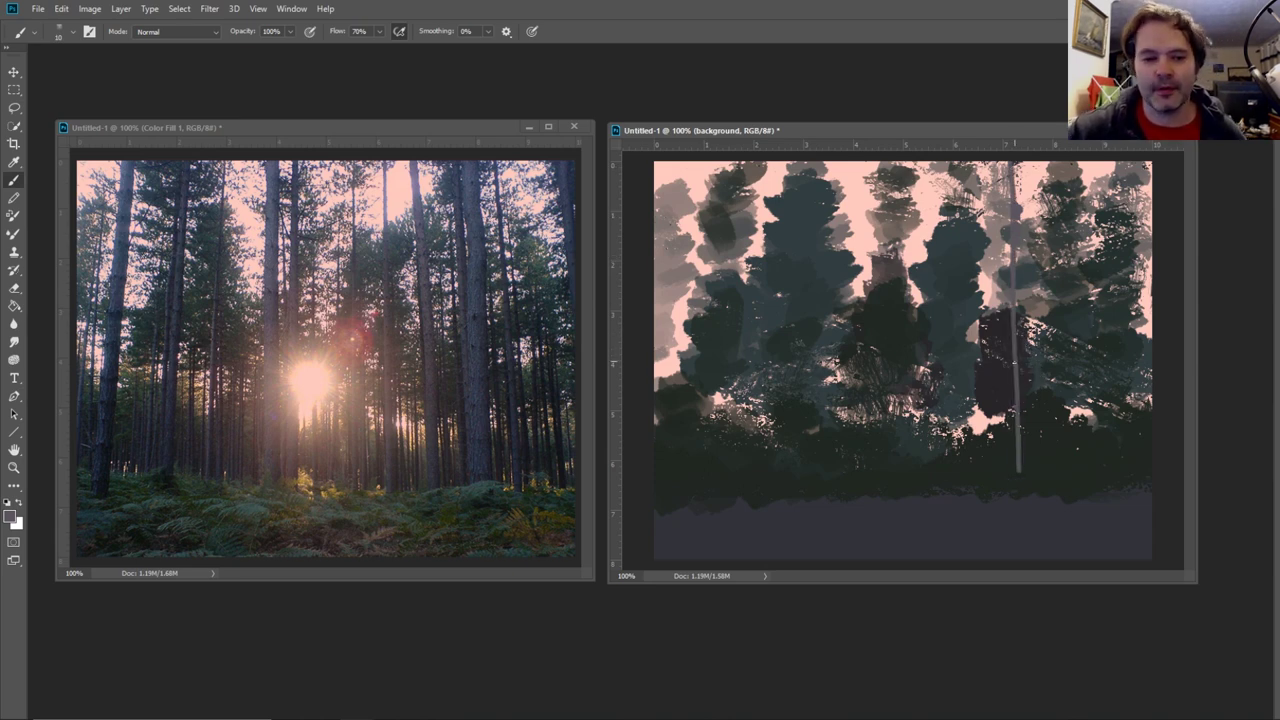
{"action": "left_click_drag", "start_coordinate": [1008, 302], "coordinate": [1016, 474]}
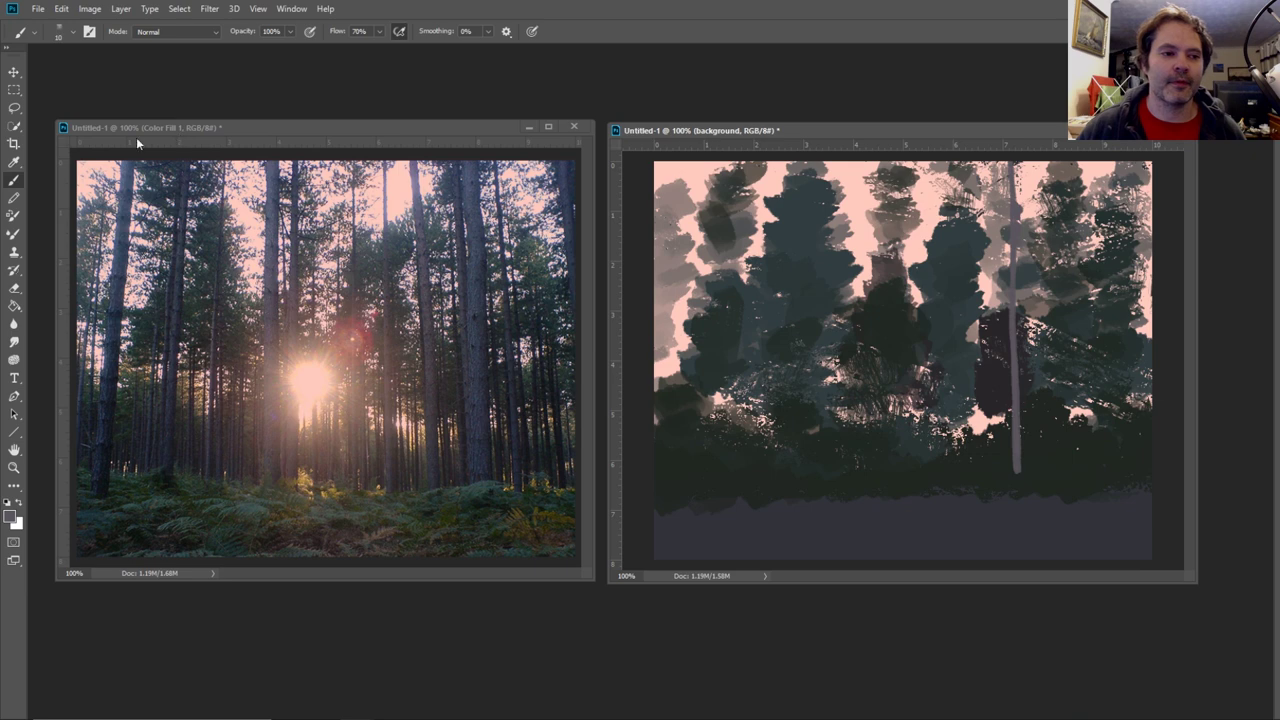
- Sample a dark trunk colour from the photo and darken the pale trunk with it
{"action": "left_click", "coordinate": [14, 162]}
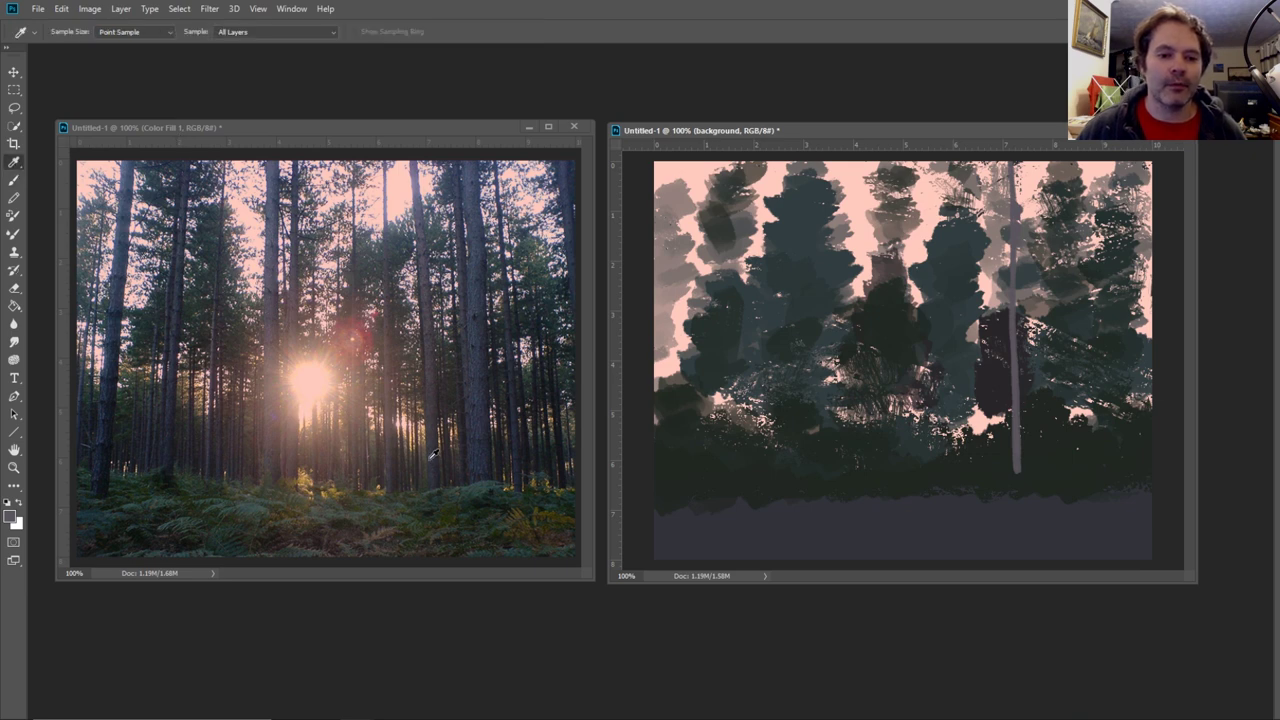
{"action": "left_click", "coordinate": [440, 471]}
{"action": "left_click", "coordinate": [14, 180]}
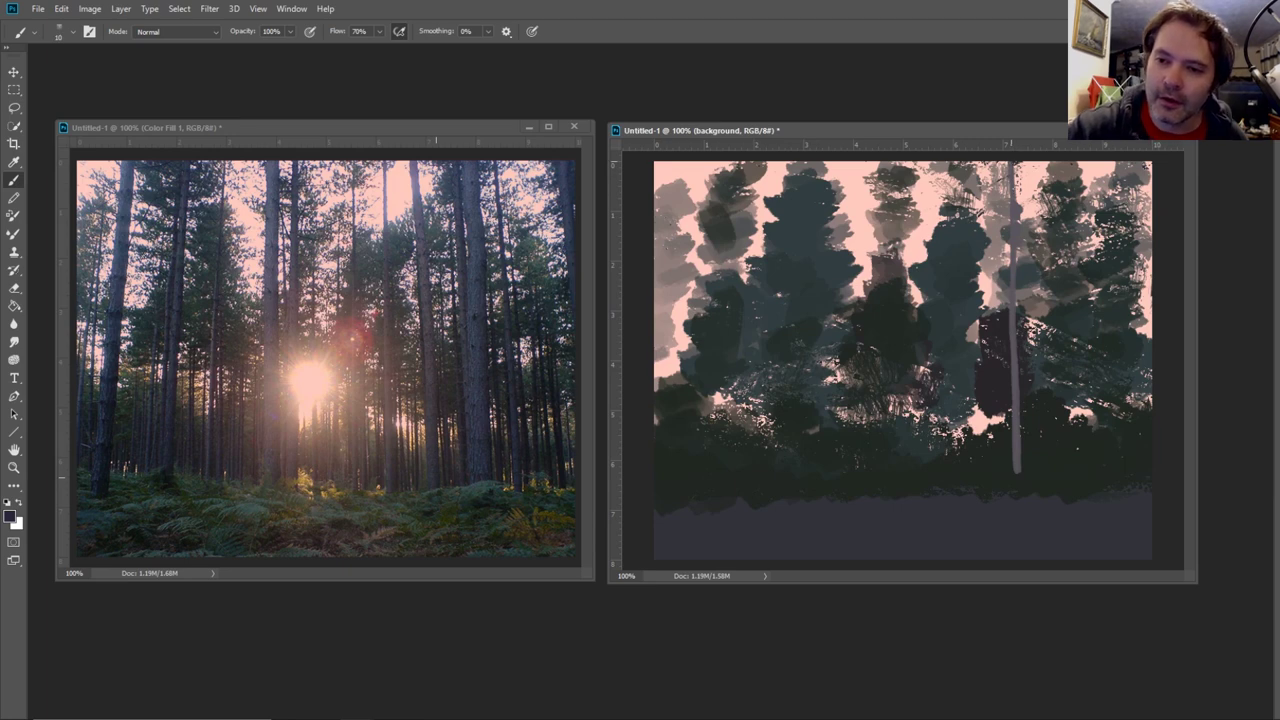
{"action": "left_click_drag", "start_coordinate": [1013, 176], "coordinate": [1017, 470]}
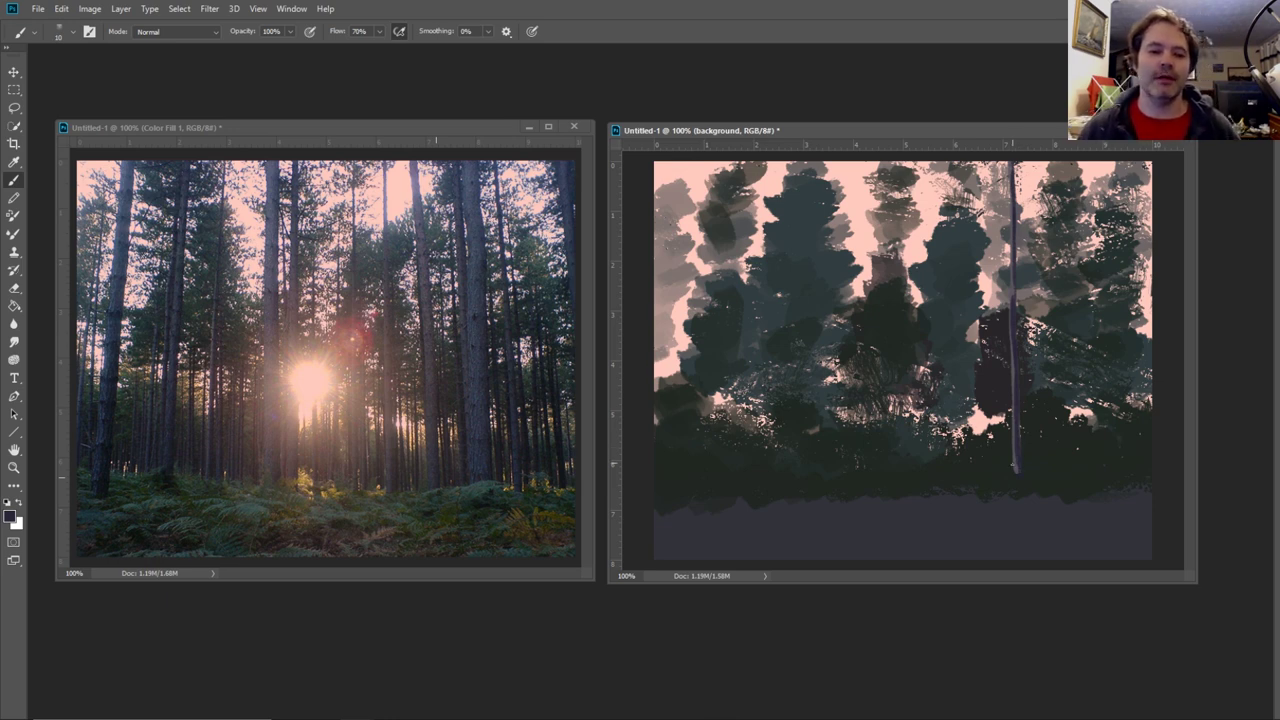
{"action": "key", "text": "space"}
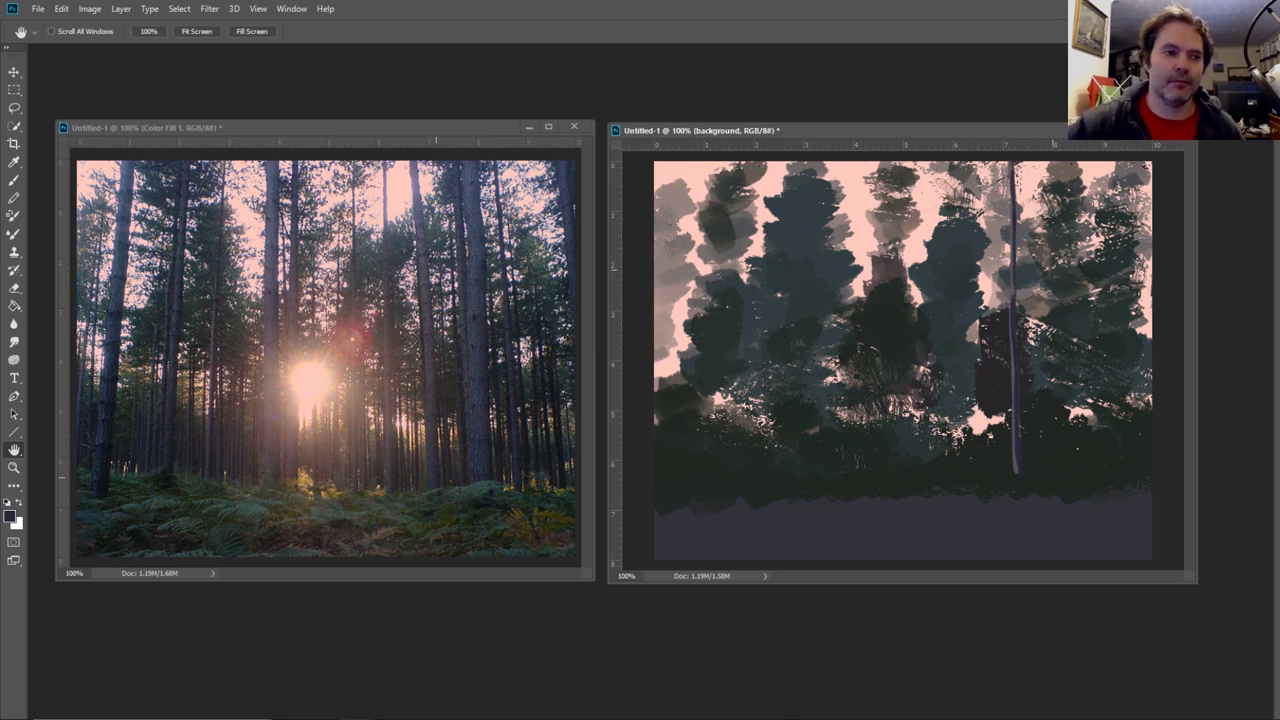
{"action": "left_click", "coordinate": [14, 180]}
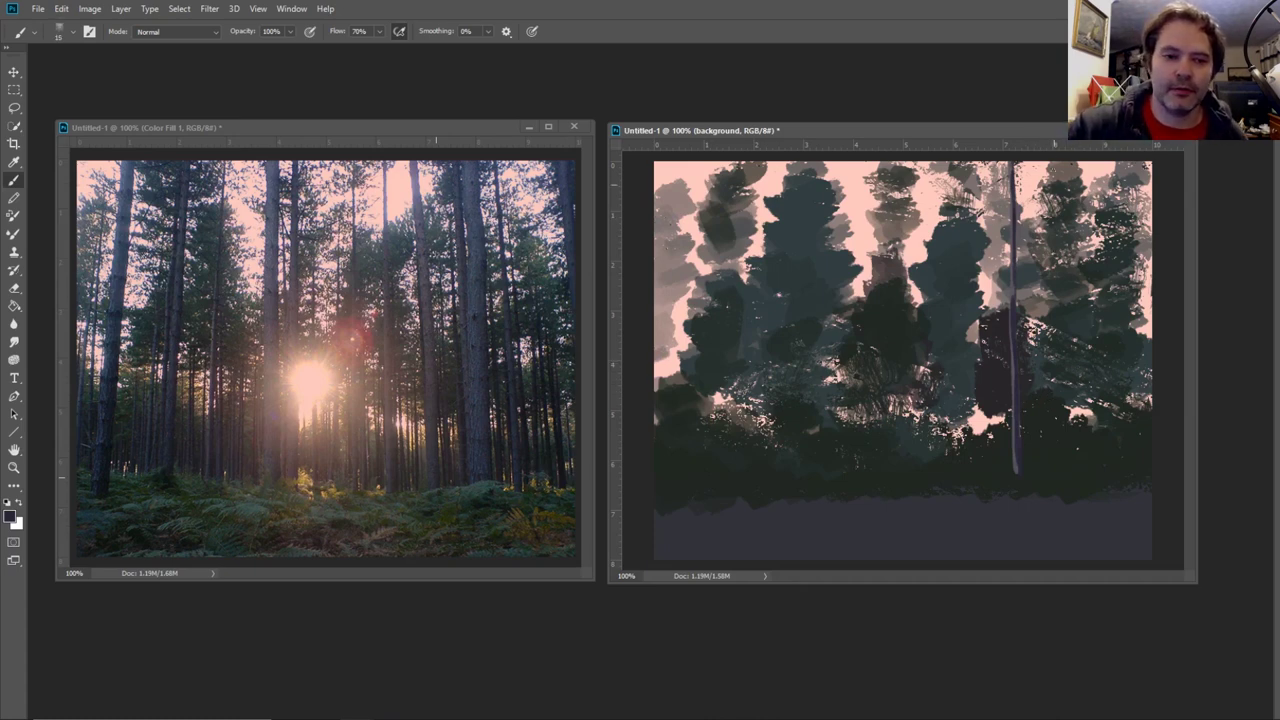
- Paint three long dark trunks down the right side of the painting
{"action": "left_click_drag", "start_coordinate": [1038, 162], "coordinate": [1040, 470]}
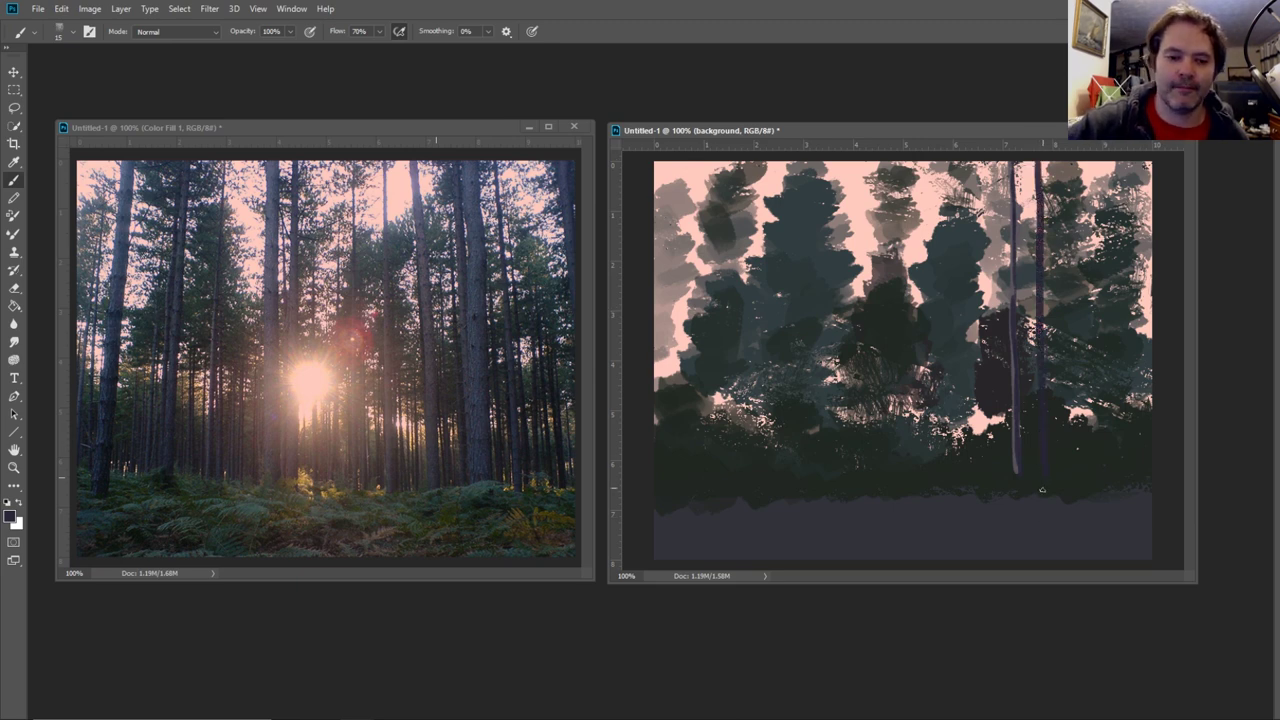
{"action": "key", "text": "i"}
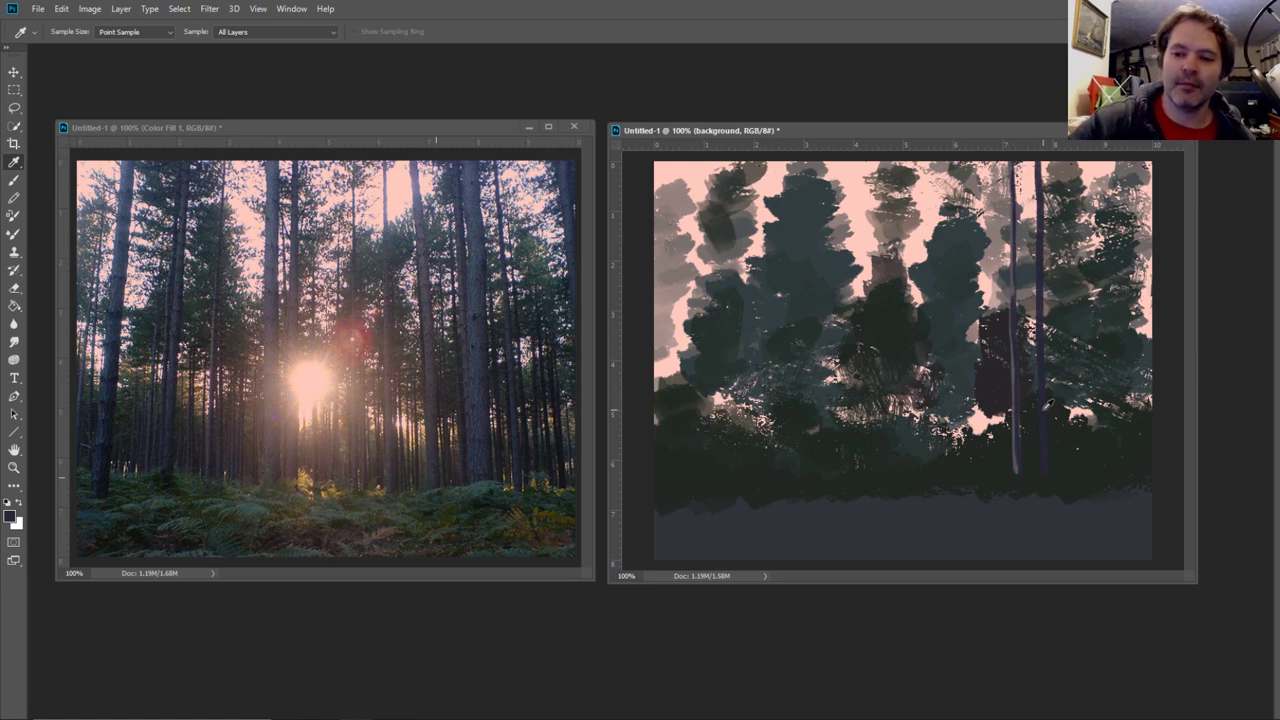
{"action": "key", "text": "b"}
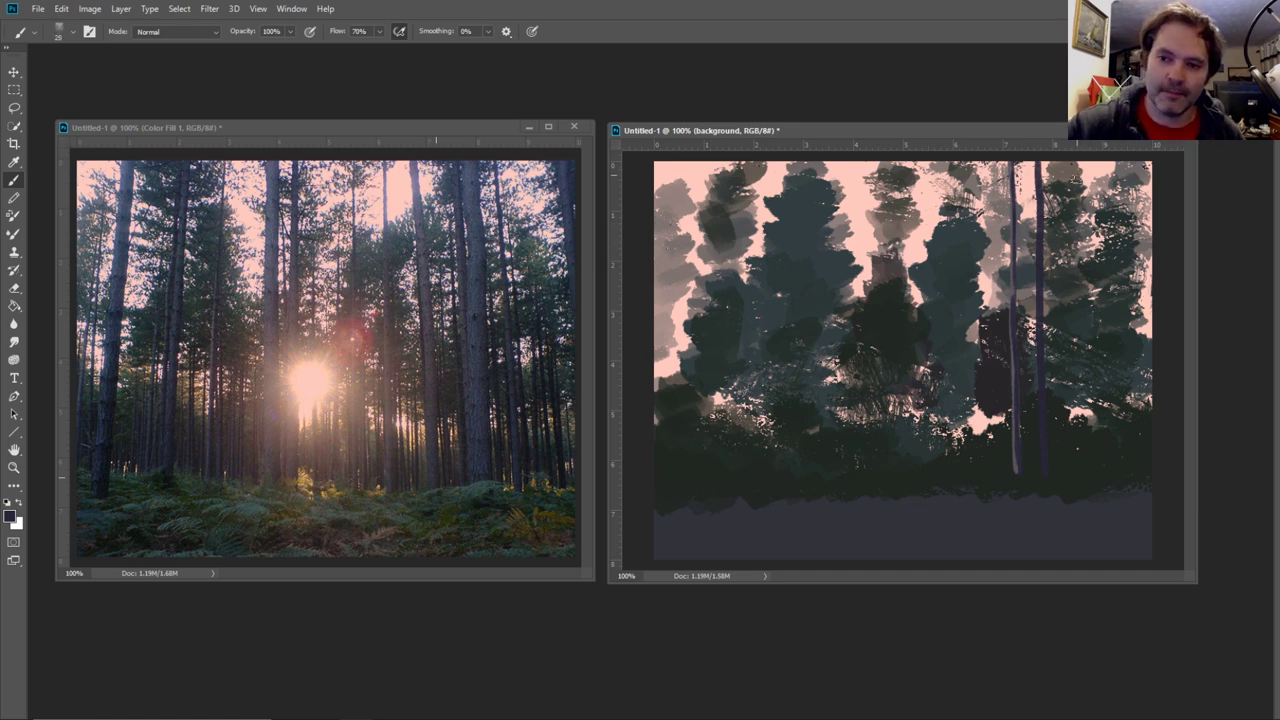
{"action": "left_click_drag", "start_coordinate": [1066, 164], "coordinate": [1076, 490]}
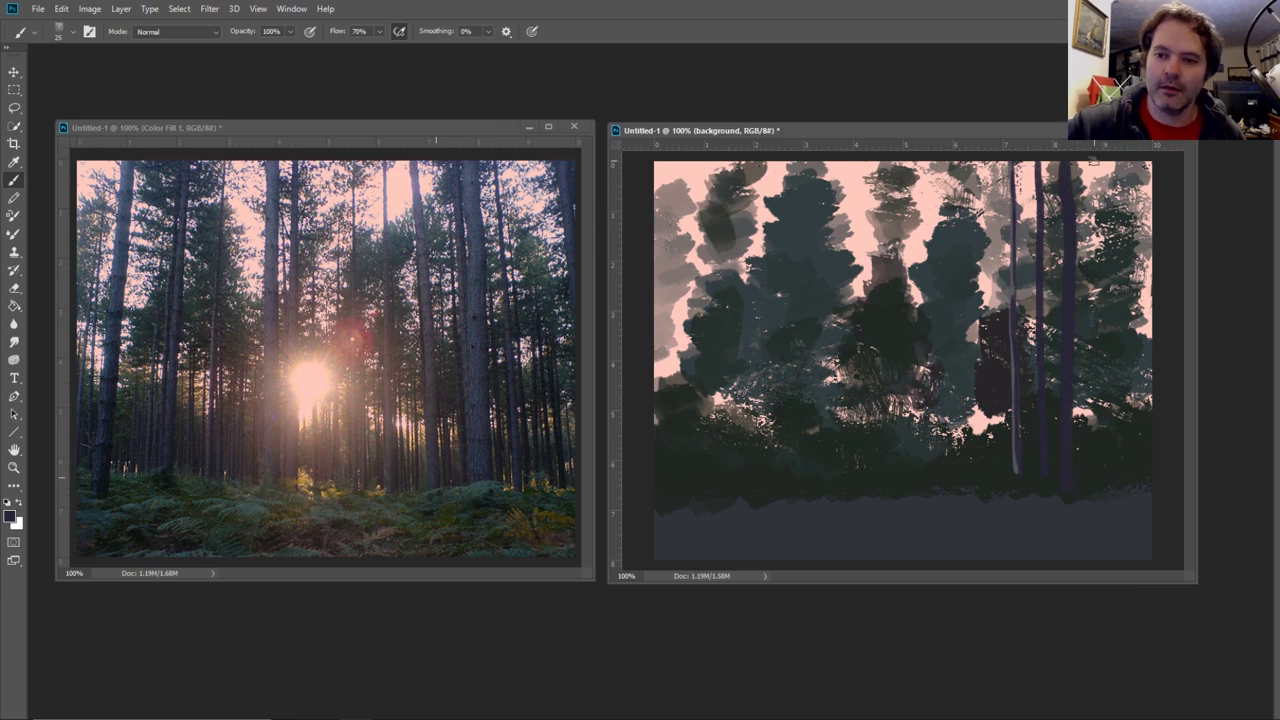
{"action": "left_click_drag", "start_coordinate": [1096, 162], "coordinate": [1096, 486]}
- With a smaller brush, add several thin dark trunks near the right edge
{"action": "key", "text": "bracketleft"}
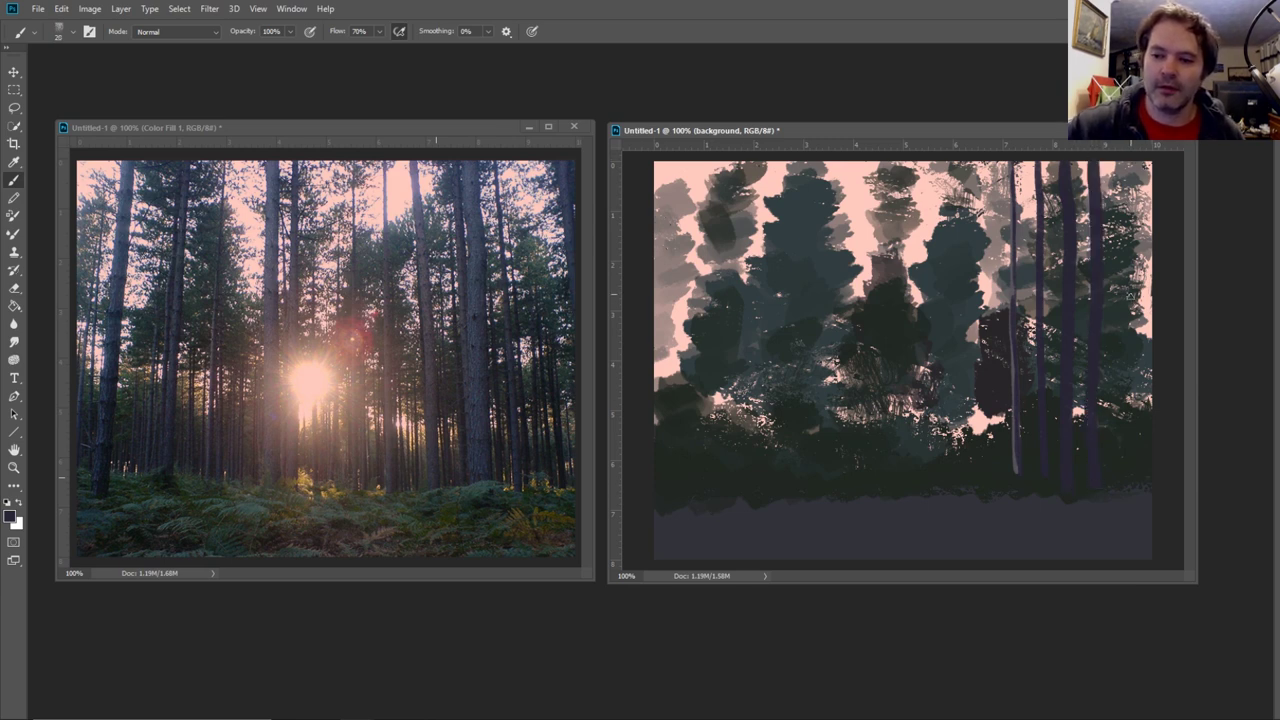
{"action": "left_click_drag", "start_coordinate": [1108, 158], "coordinate": [1109, 345]}
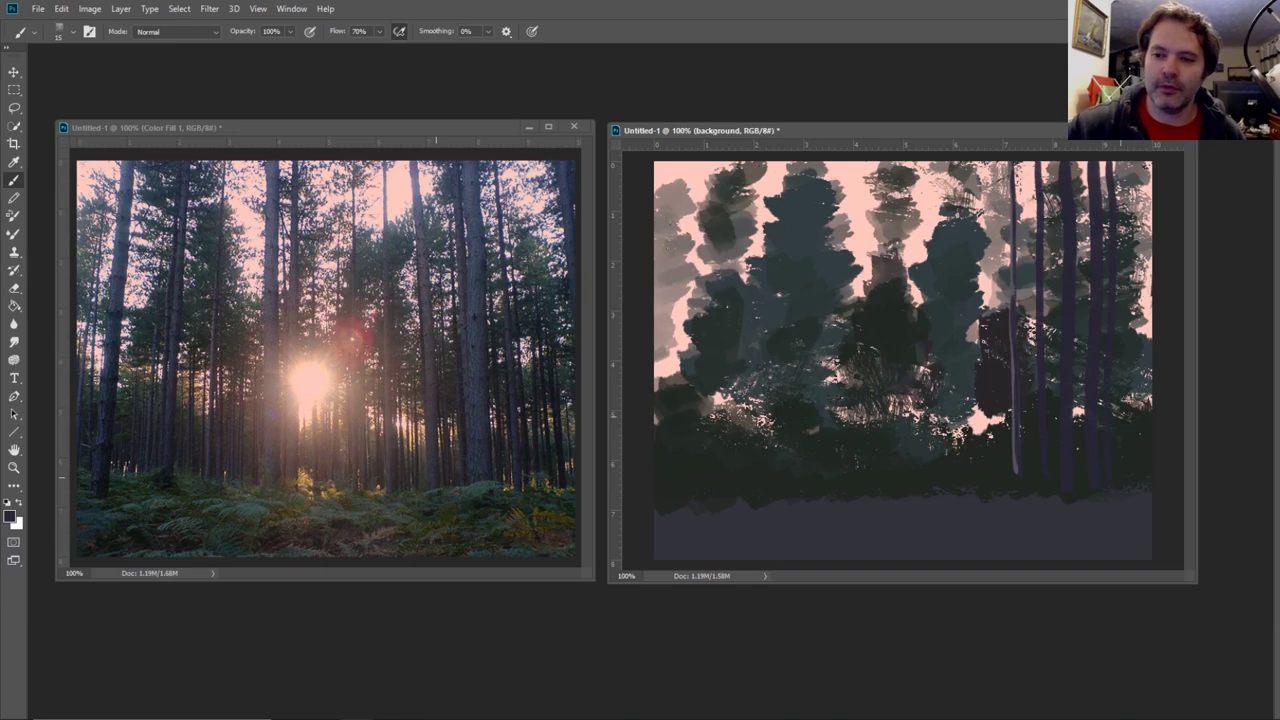
{"action": "left_click_drag", "start_coordinate": [1134, 160], "coordinate": [1138, 484]}
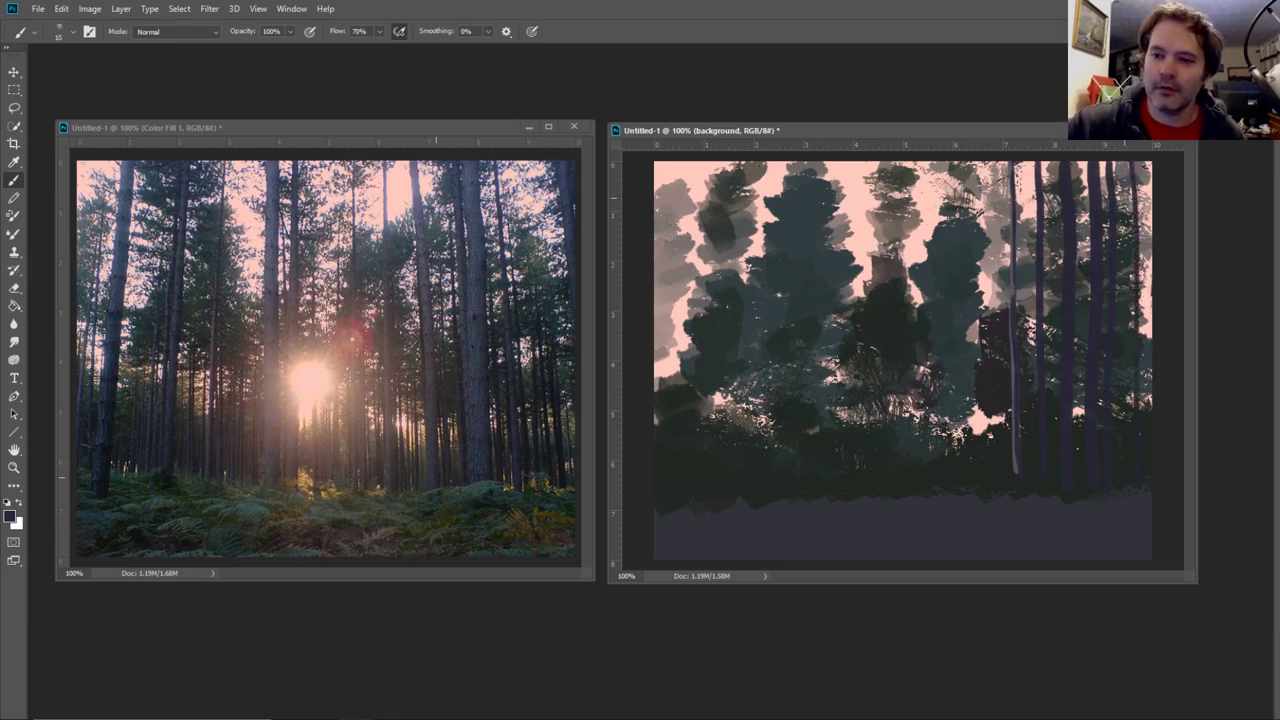
{"action": "left_click_drag", "start_coordinate": [1124, 160], "coordinate": [1123, 240]}
{"action": "left_click_drag", "start_coordinate": [1148, 162], "coordinate": [1144, 374]}
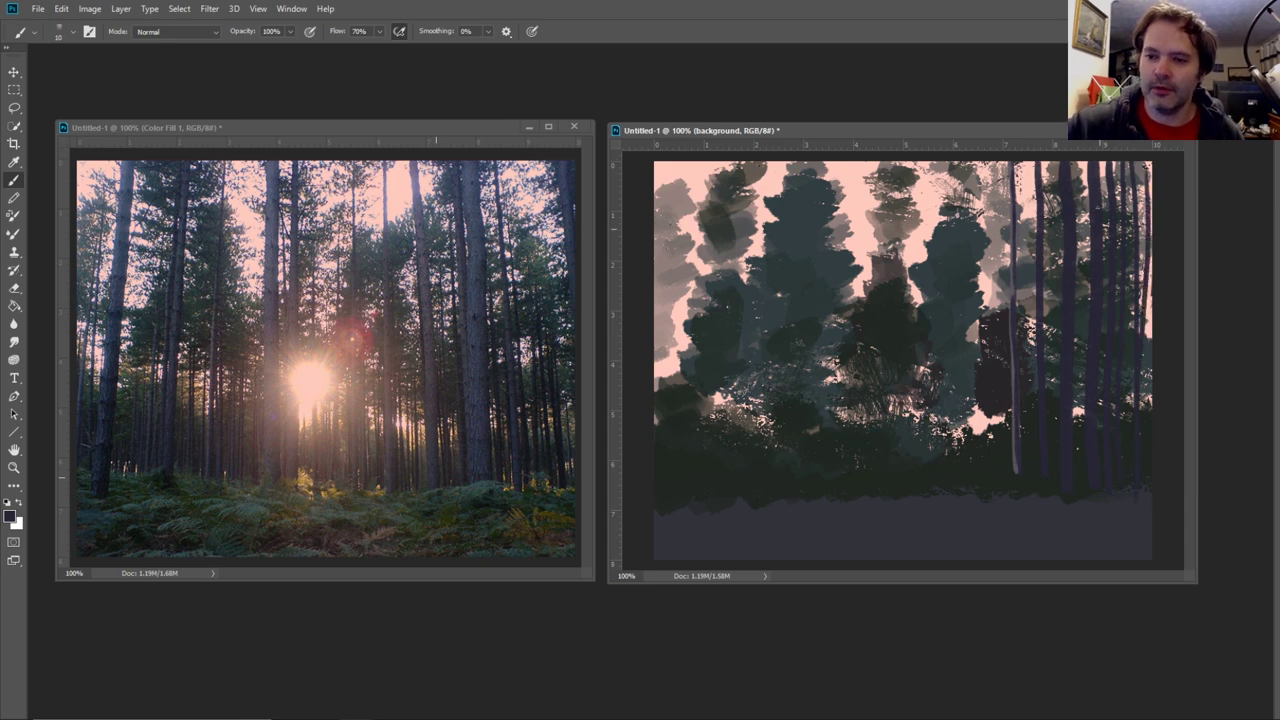
{"action": "left_click_drag", "start_coordinate": [1080, 190], "coordinate": [1077, 300]}
{"action": "left_click_drag", "start_coordinate": [1055, 170], "coordinate": [1052, 510]}
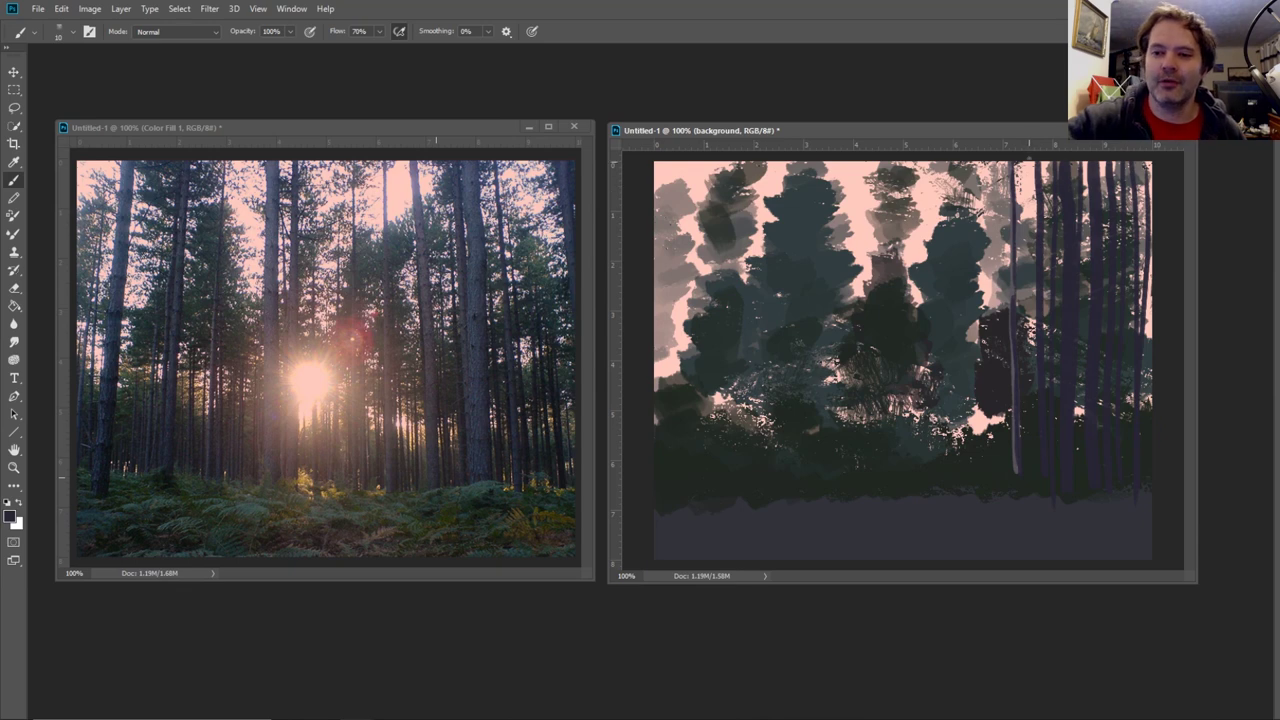
{"action": "left_click_drag", "start_coordinate": [1031, 185], "coordinate": [1021, 492]}
- Paint more thin trunks toward the centre and add a horizontal guide at the ground line
{"action": "left_click_drag", "start_coordinate": [986, 164], "coordinate": [983, 470]}
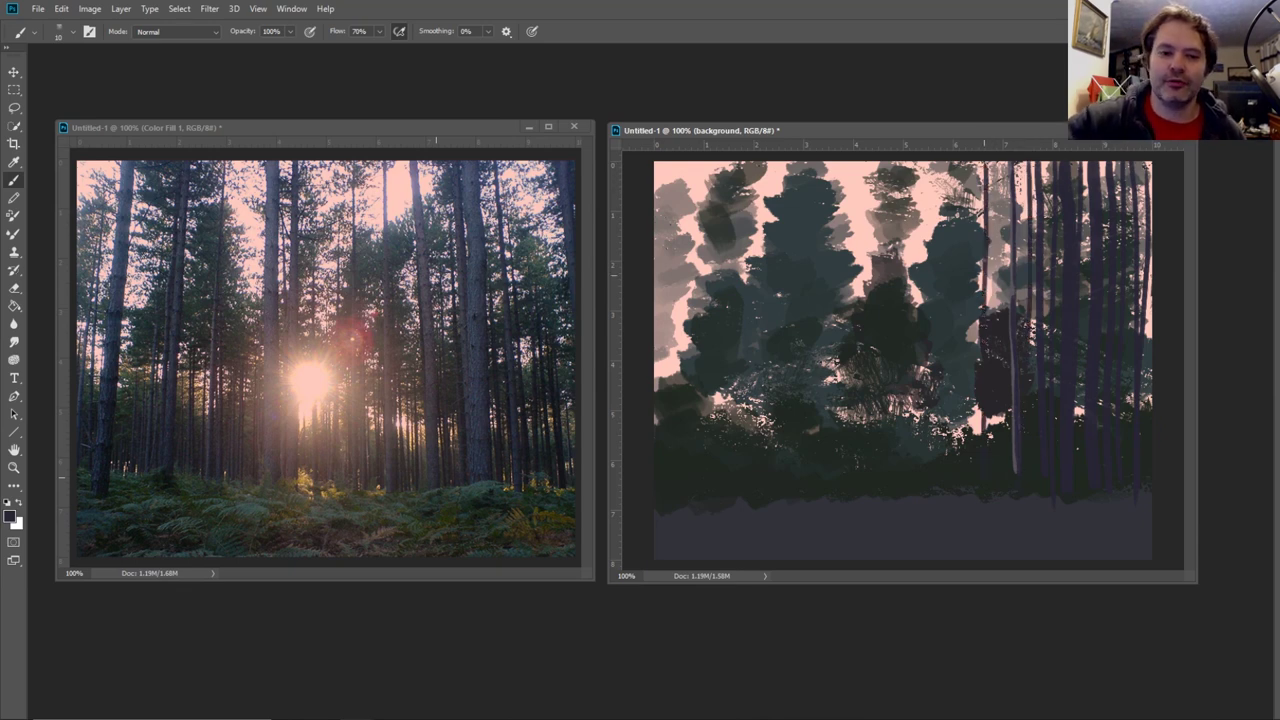
{"action": "left_click_drag", "start_coordinate": [1000, 158], "coordinate": [986, 428]}
{"action": "left_click_drag", "start_coordinate": [943, 172], "coordinate": [938, 436]}
{"action": "left_click_drag", "start_coordinate": [881, 164], "coordinate": [877, 426]}
{"action": "left_click_drag", "start_coordinate": [816, 145], "coordinate": [816, 496]}
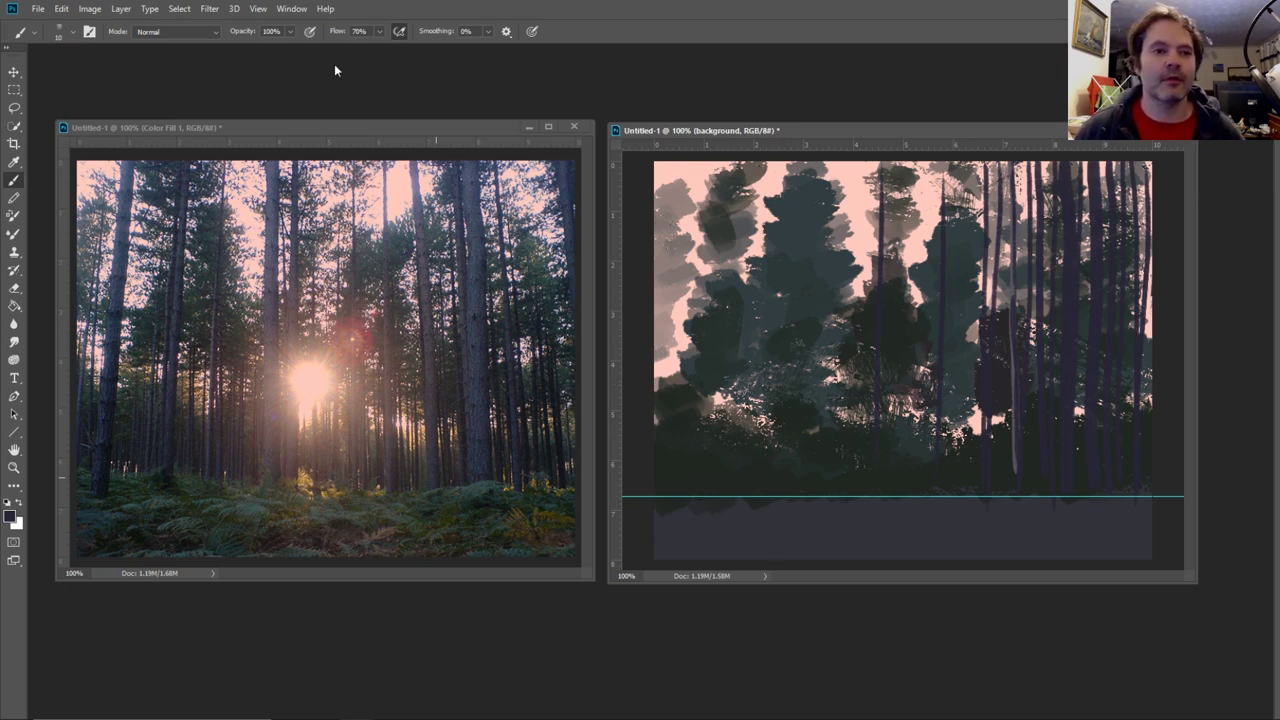
- From the View menu, switch off snapping, hide the guide and extras, and turn rulers on
{"action": "left_click", "coordinate": [259, 10]}
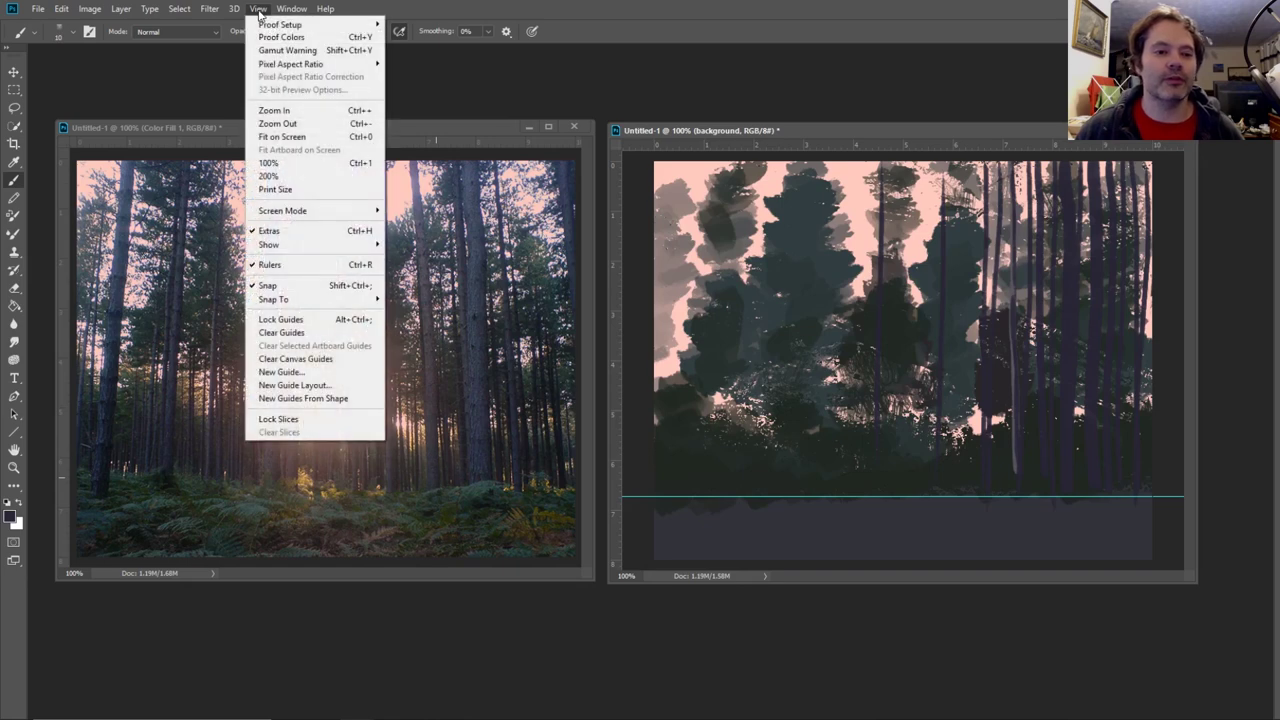
{"action": "left_click", "coordinate": [323, 268]}
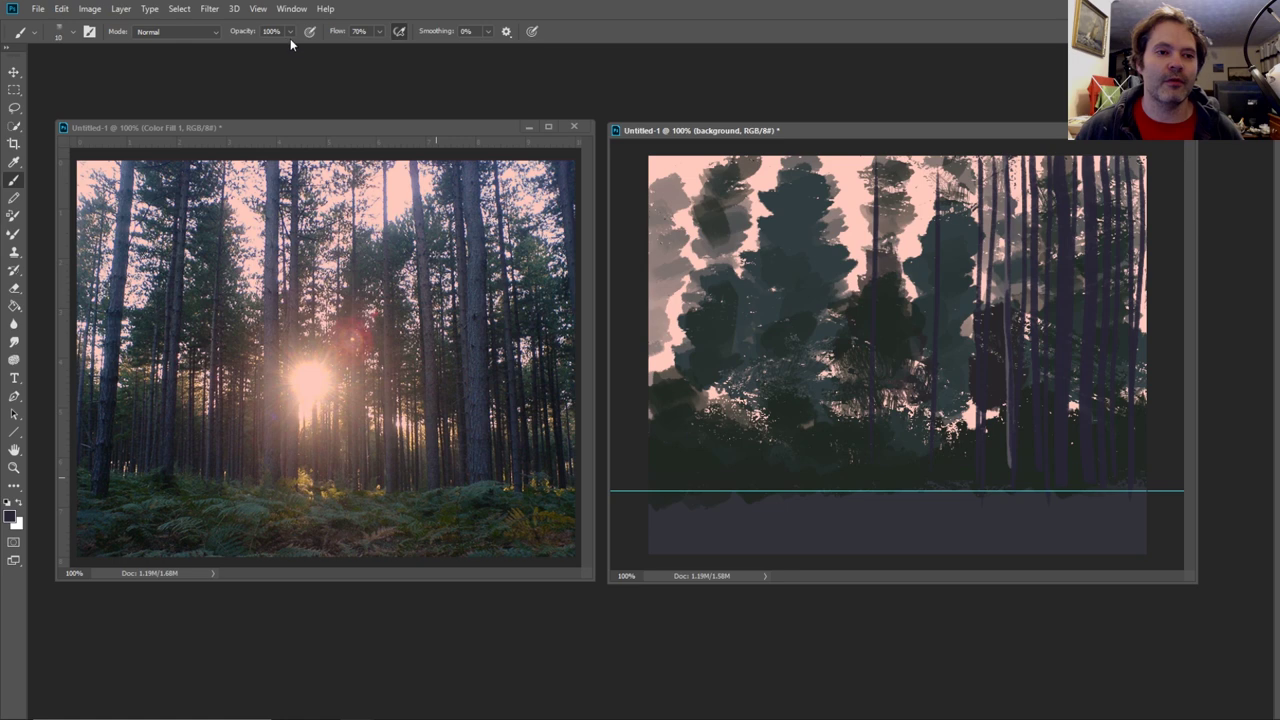
{"action": "left_click", "coordinate": [258, 9]}
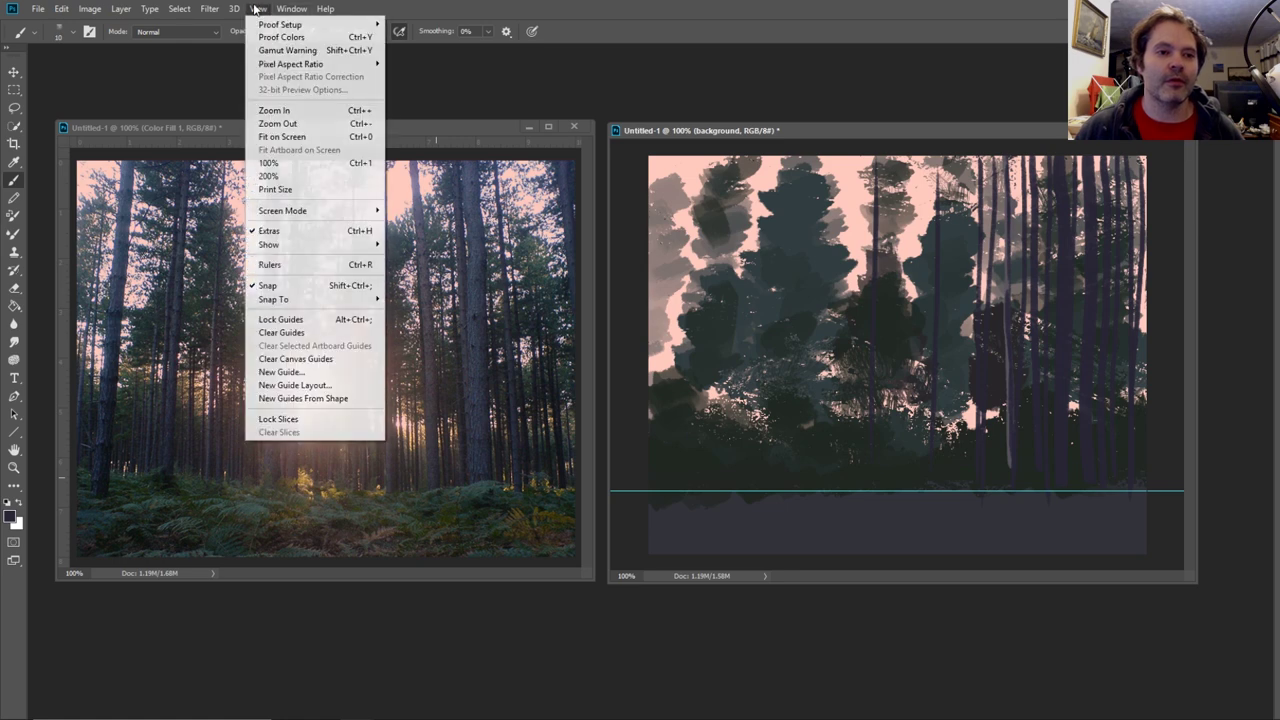
{"action": "left_click", "coordinate": [339, 290]}
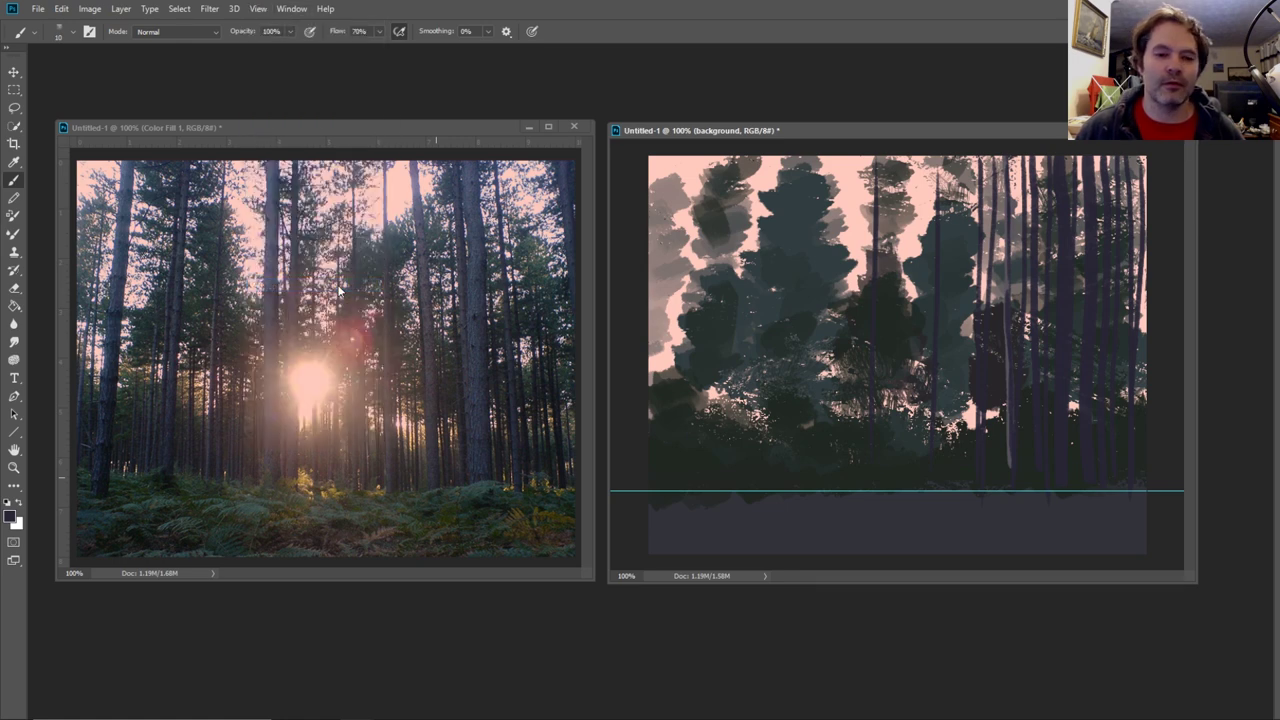
{"action": "left_click", "coordinate": [258, 9]}
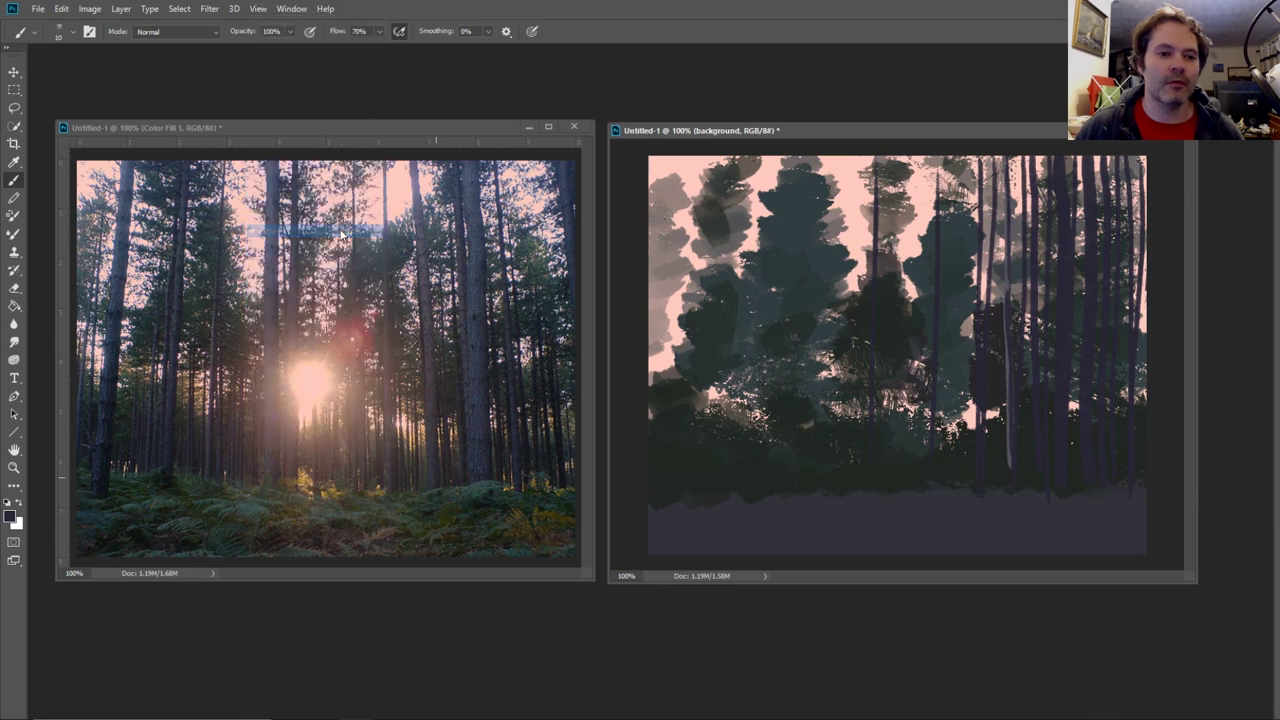
{"action": "left_click", "coordinate": [343, 232]}
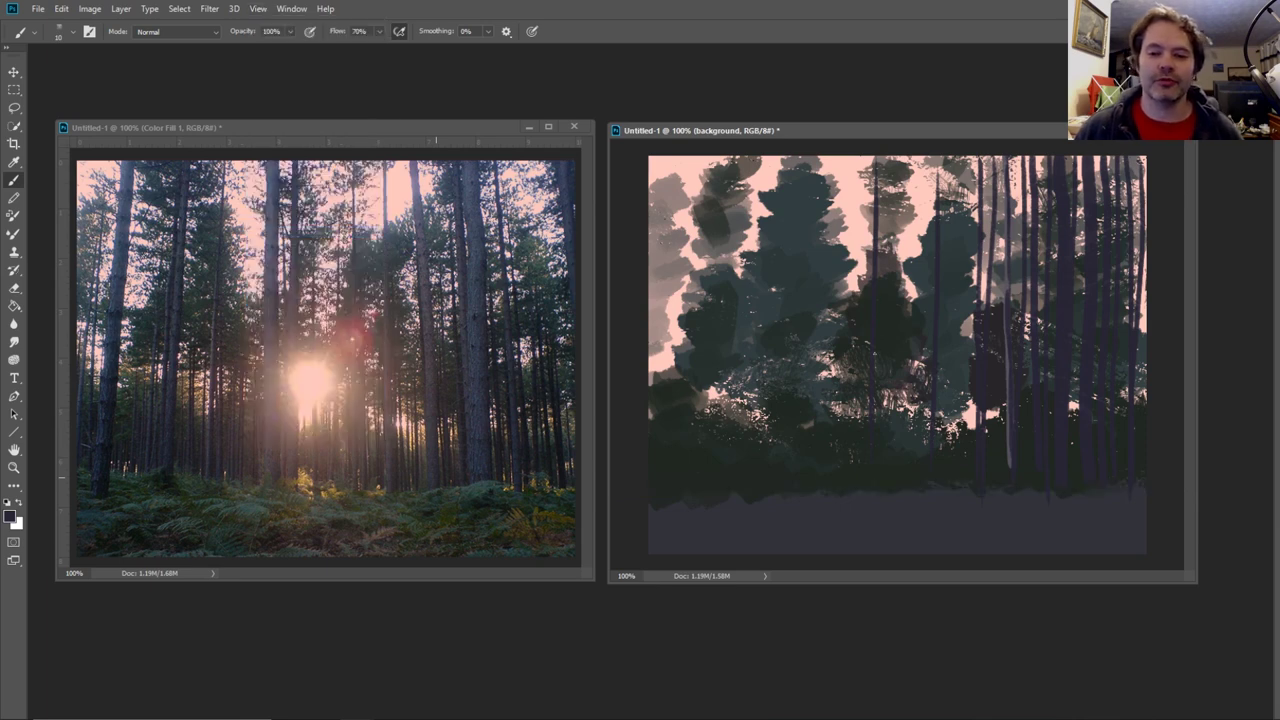
{"action": "left_click", "coordinate": [259, 9]}
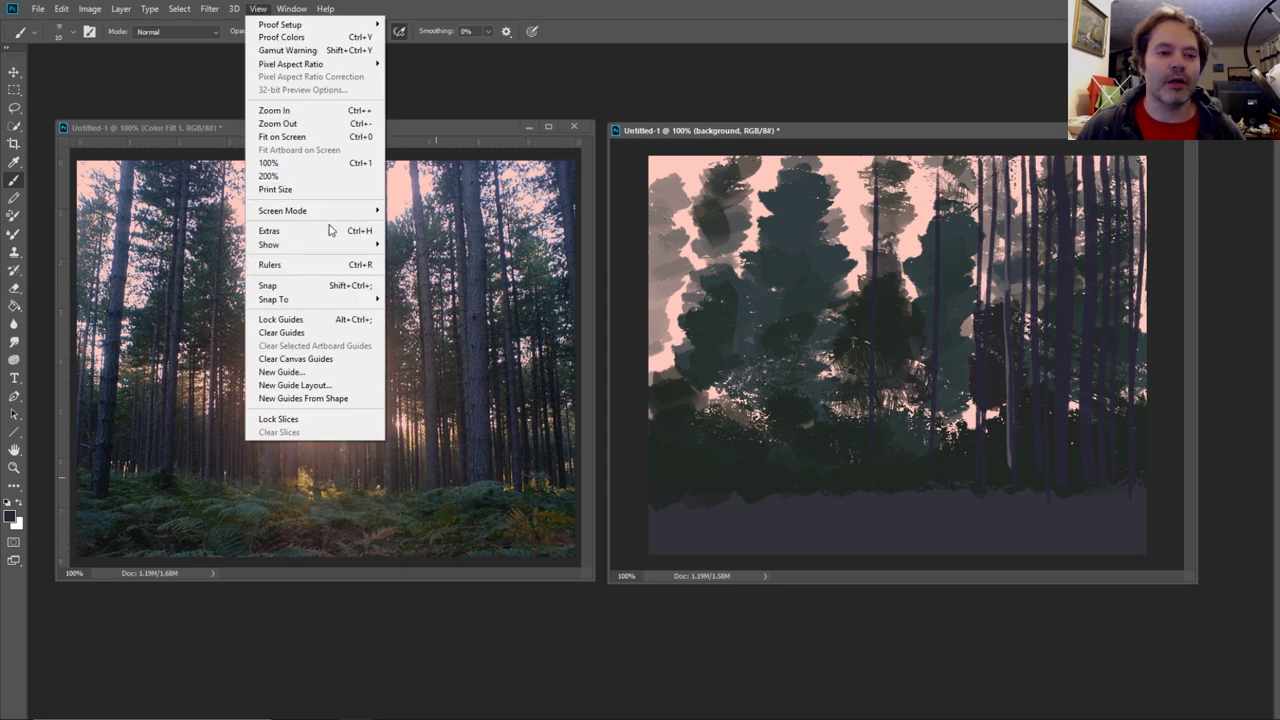
{"action": "left_click", "coordinate": [327, 264]}
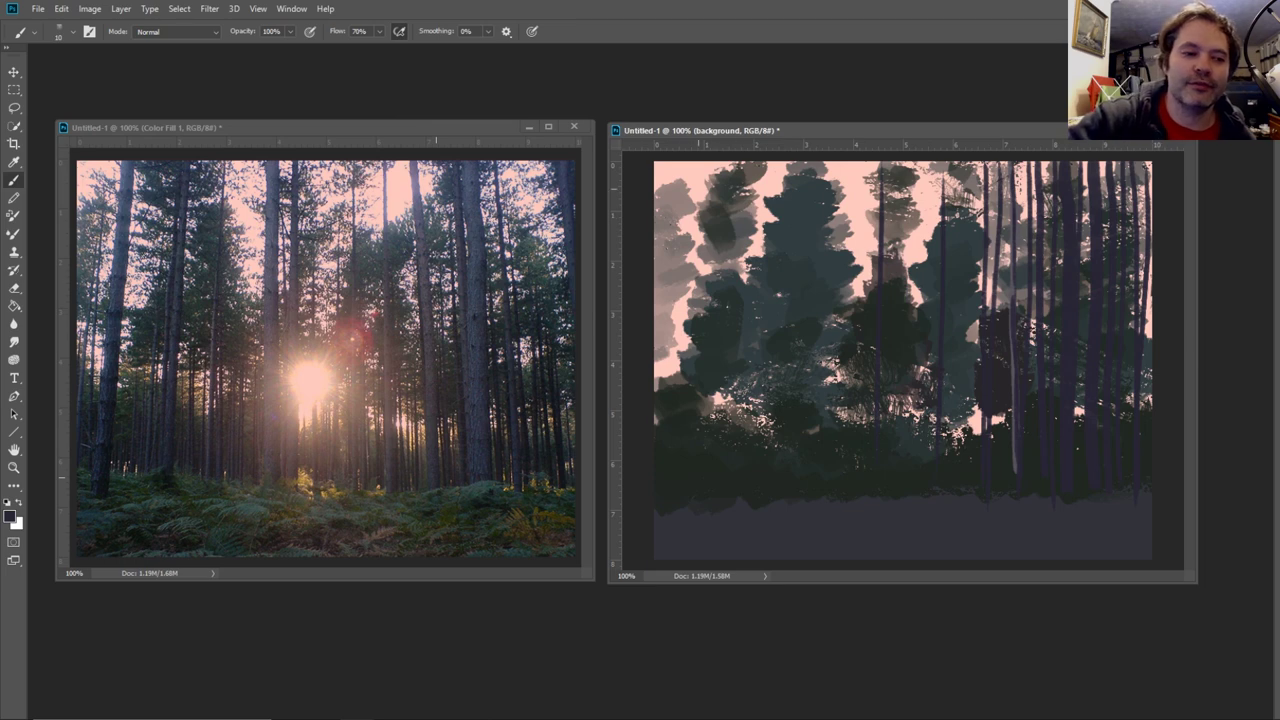
- Paint tall dark trunks down the left side, enlarging the brush to size 25
{"action": "left_click_drag", "start_coordinate": [676, 160], "coordinate": [685, 458]}
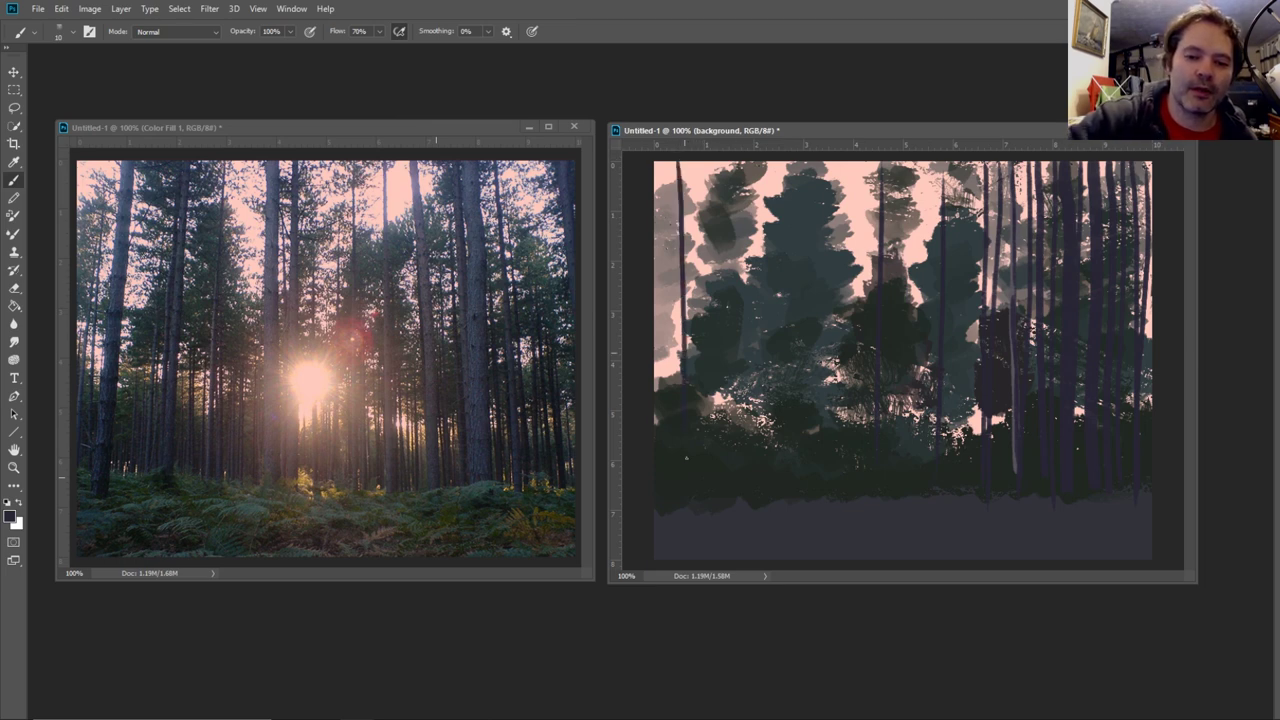
{"action": "left_click_drag", "start_coordinate": [668, 158], "coordinate": [670, 390]}
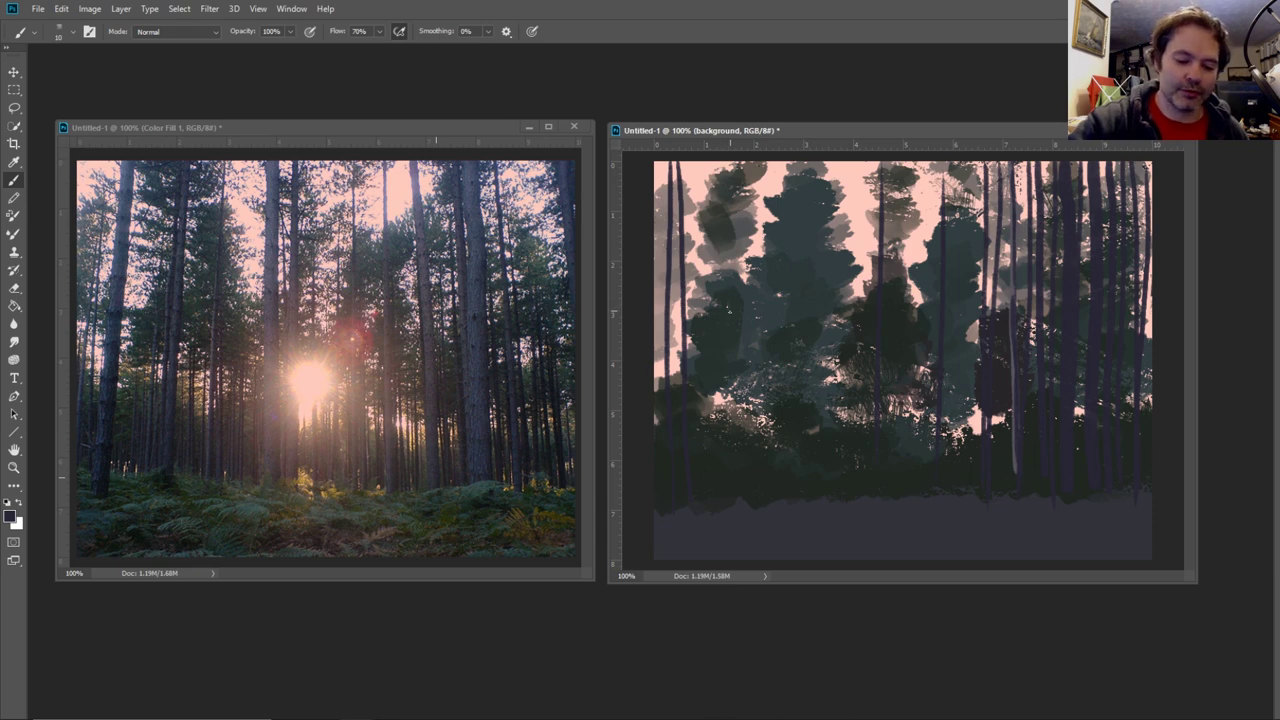
{"action": "key", "text": "bracketright"}
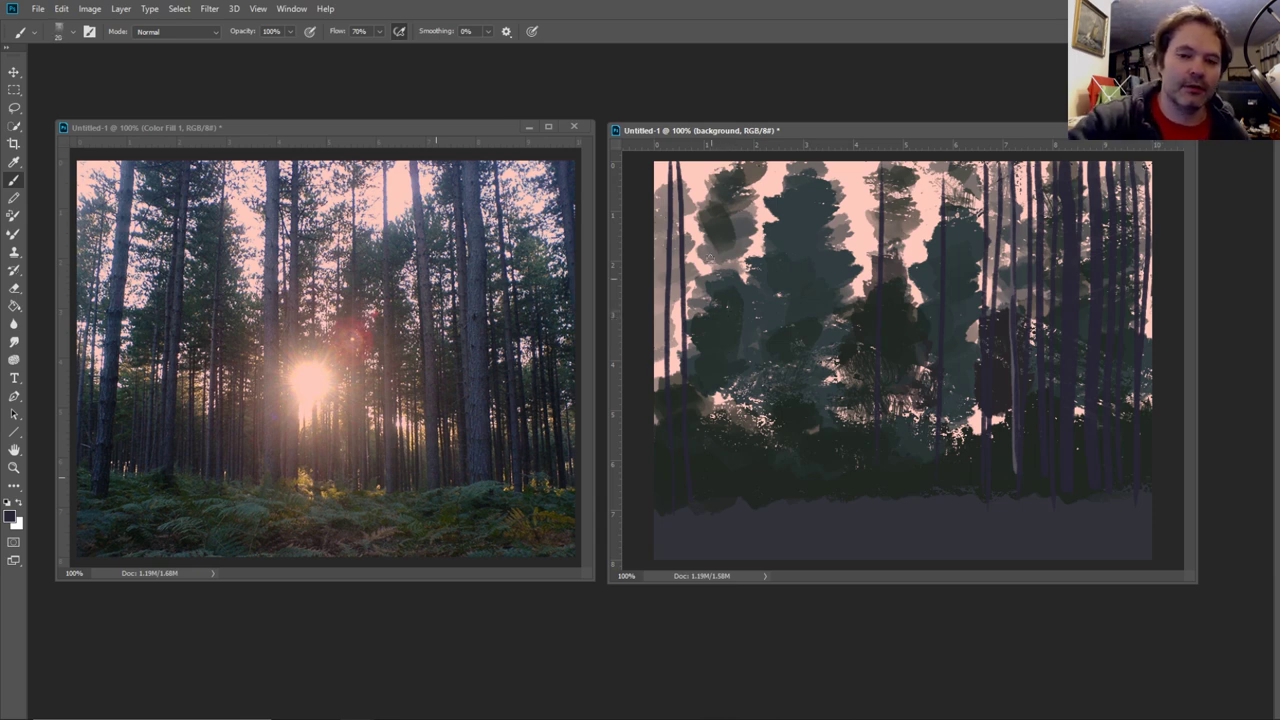
{"action": "key", "text": "bracketright"}
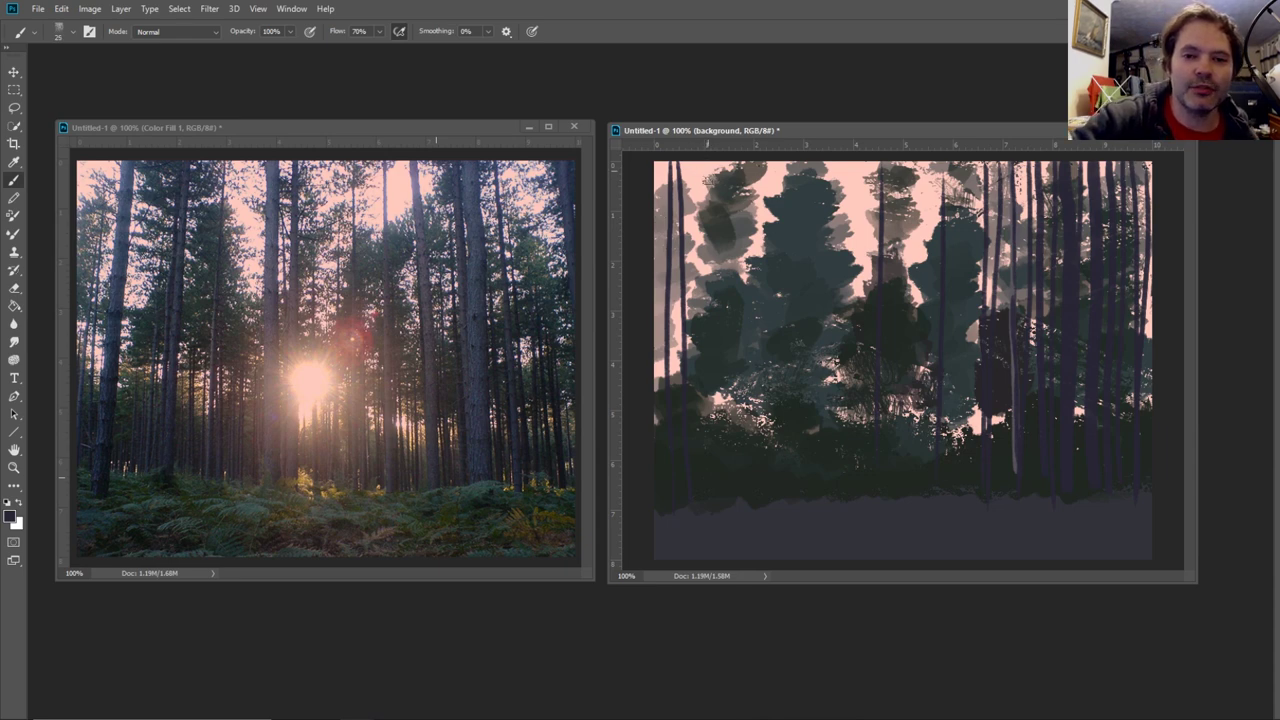
{"action": "left_click_drag", "start_coordinate": [708, 160], "coordinate": [707, 510]}
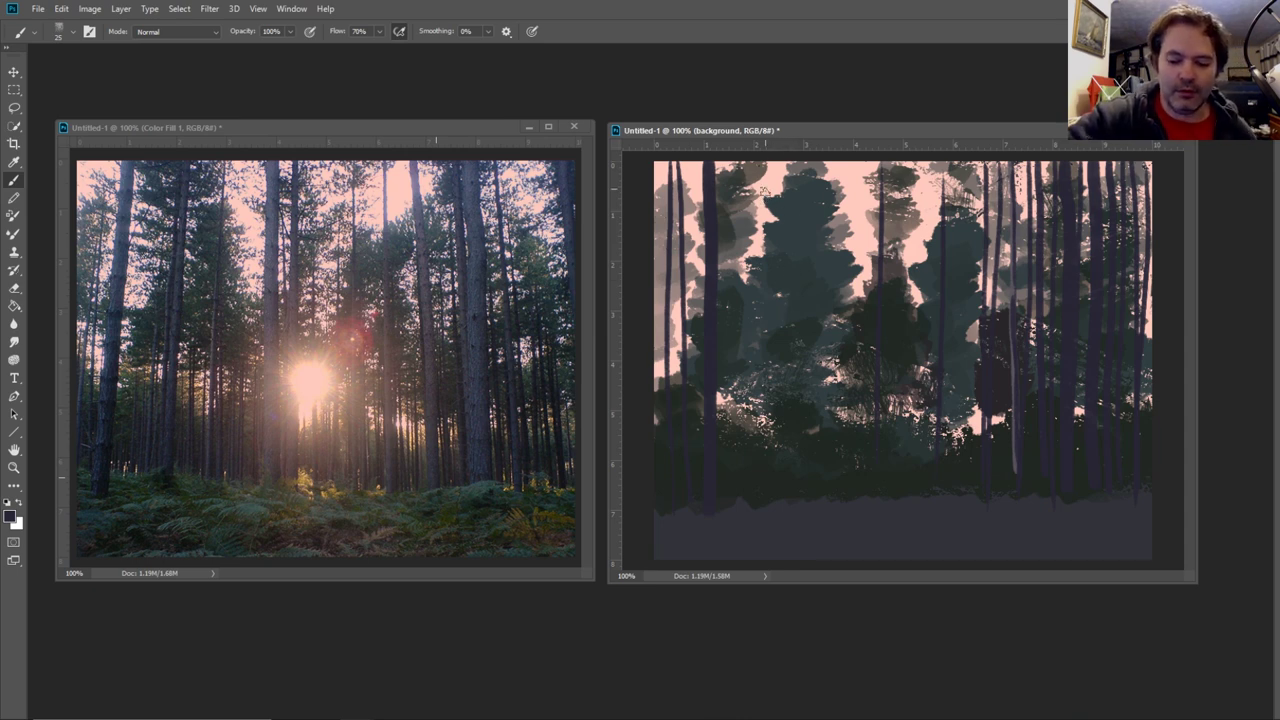
{"action": "left_click_drag", "start_coordinate": [752, 162], "coordinate": [769, 516]}
- Add more tall trunks from the top edge across the centre toward the right edge
{"action": "left_click_drag", "start_coordinate": [791, 160], "coordinate": [799, 517]}
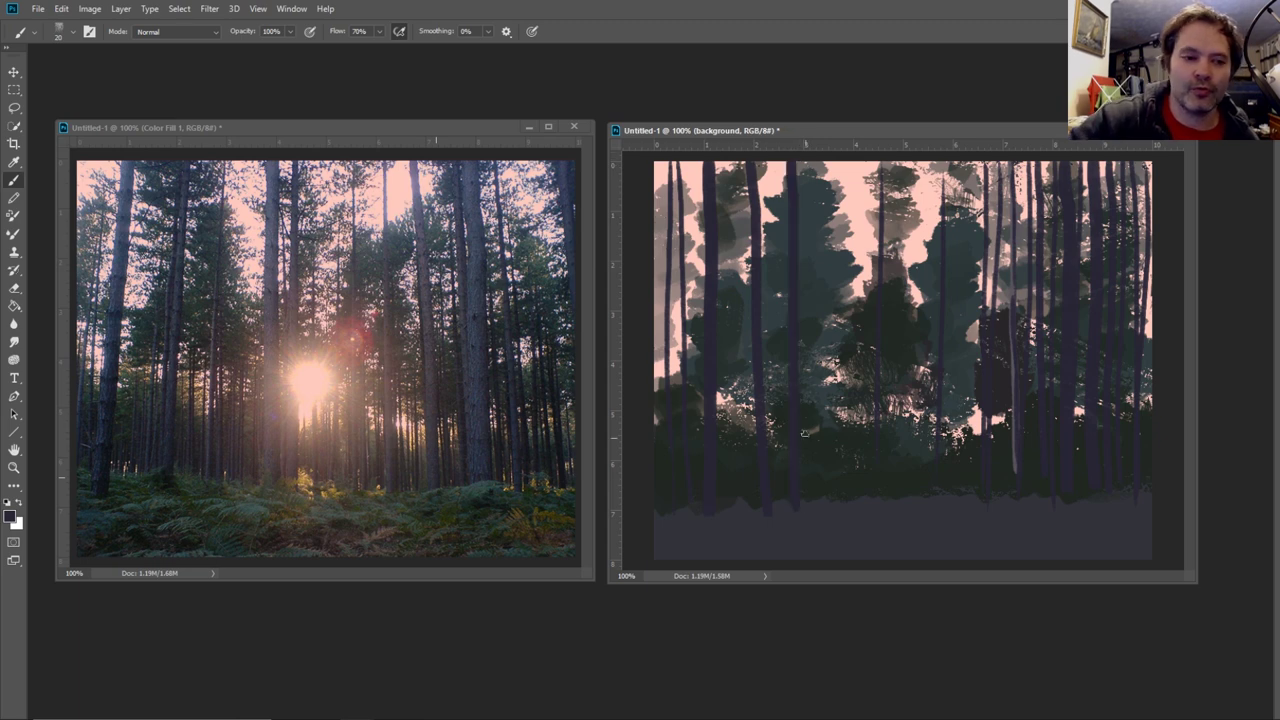
{"action": "left_click_drag", "start_coordinate": [809, 162], "coordinate": [818, 500]}
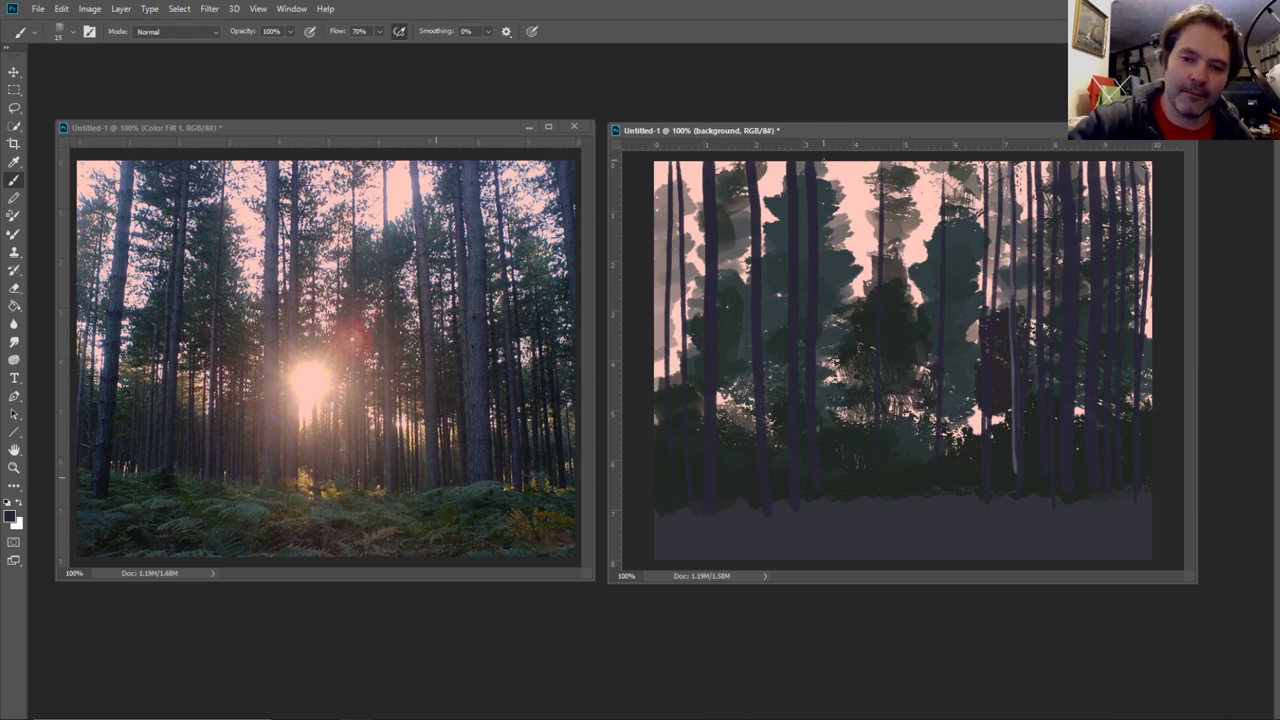
{"action": "mouse_move", "coordinate": [824, 160]}
{"action": "left_mouse_down"}
{"action": "mouse_move", "coordinate": [844, 452]}
{"action": "mouse_move", "coordinate": [857, 388]}
{"action": "mouse_move", "coordinate": [858, 522]}
{"action": "left_mouse_up"}
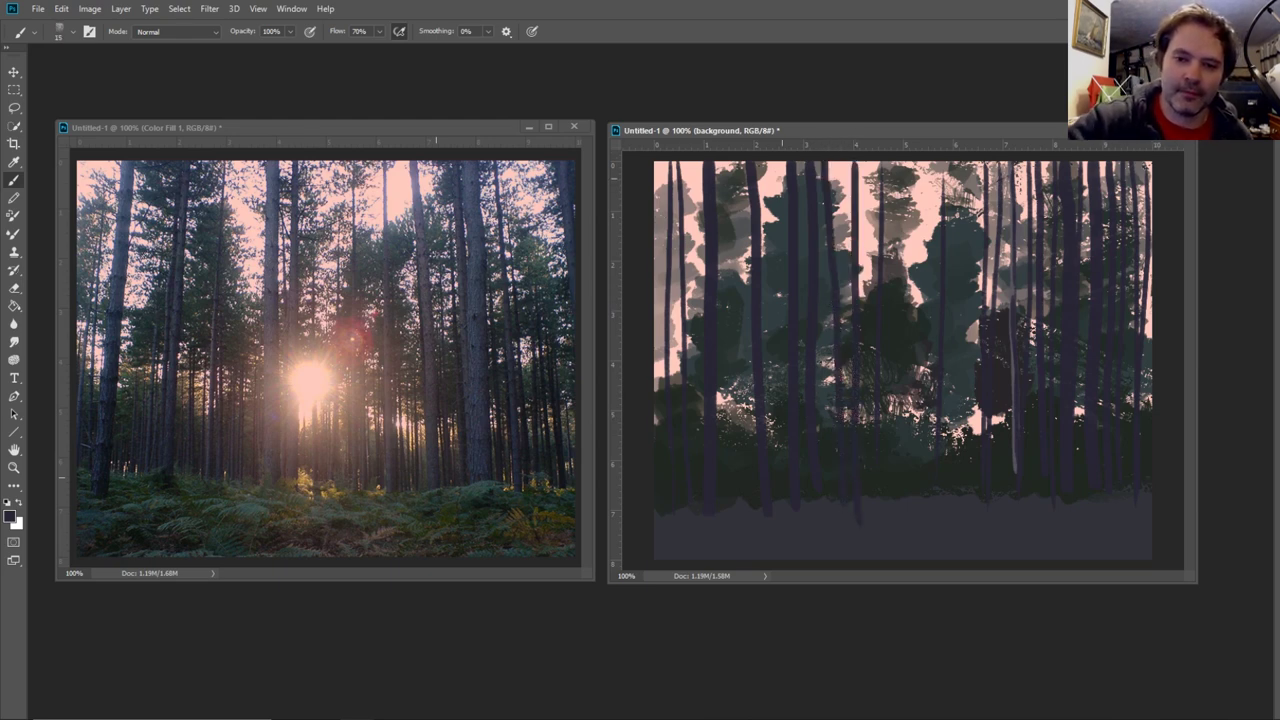
{"action": "left_click_drag", "start_coordinate": [771, 162], "coordinate": [781, 400]}
{"action": "left_click_drag", "start_coordinate": [729, 158], "coordinate": [730, 476]}
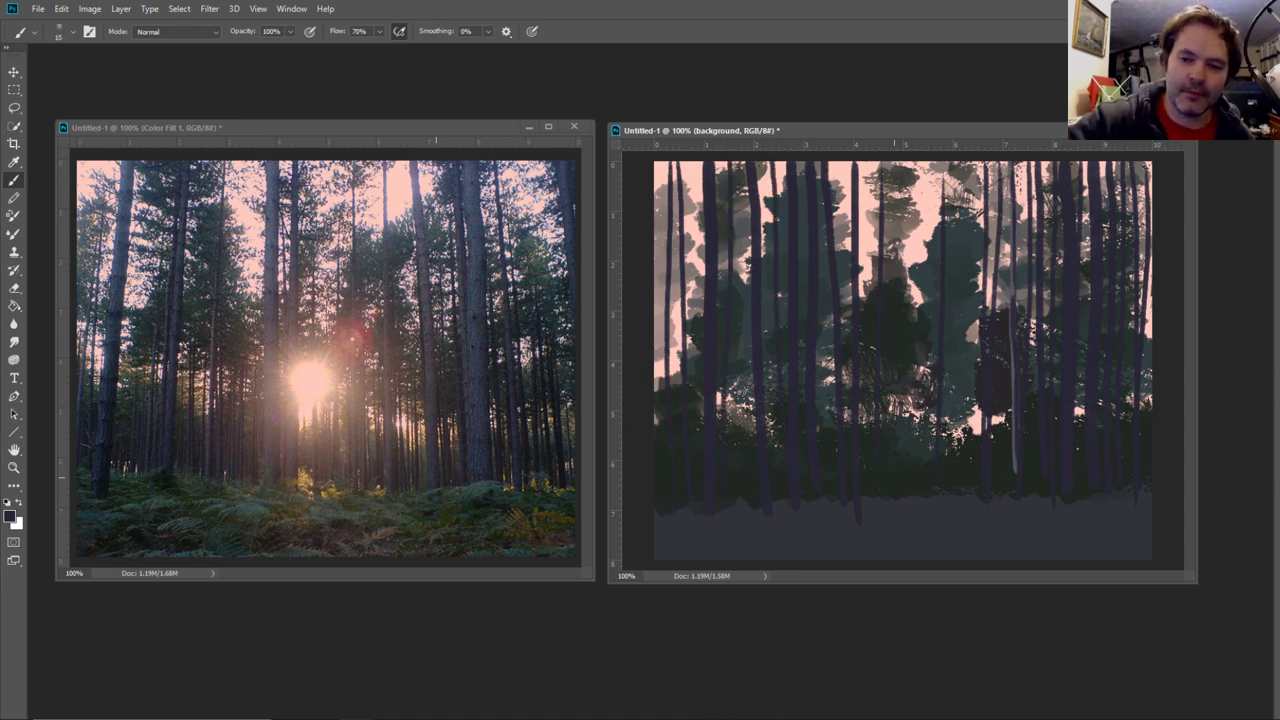
{"action": "left_click_drag", "start_coordinate": [910, 158], "coordinate": [911, 424]}
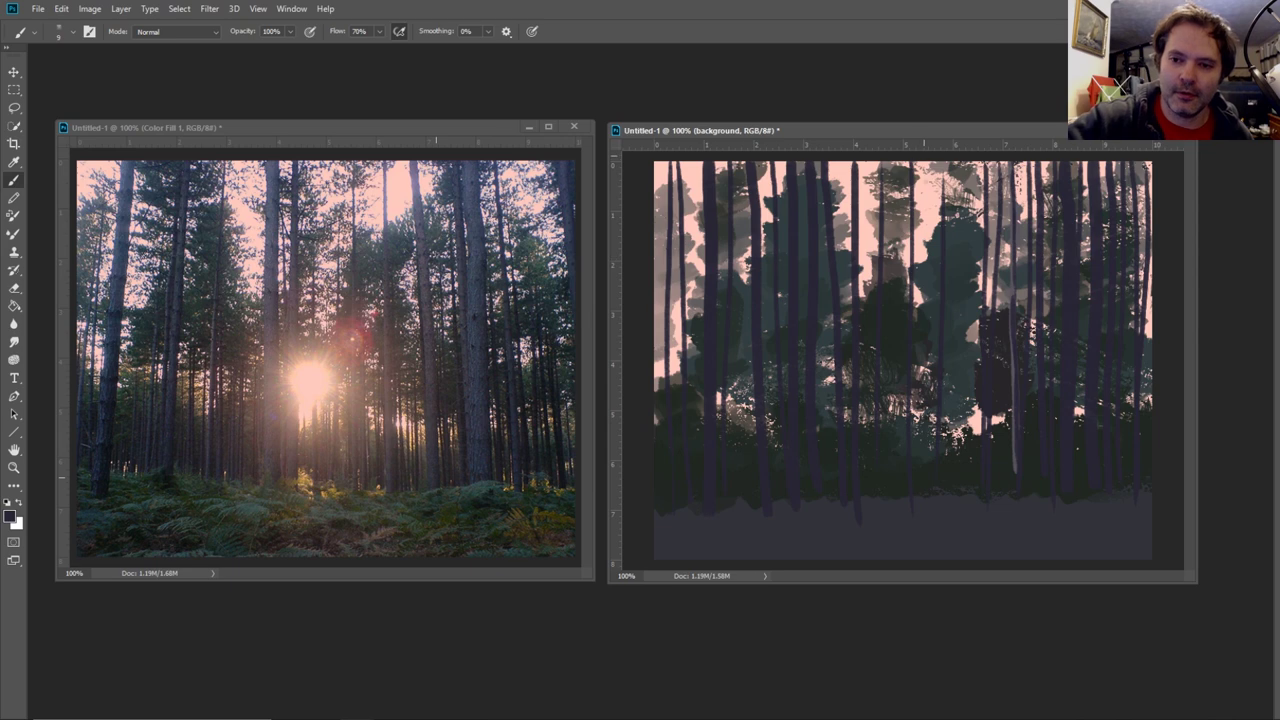
{"action": "left_click_drag", "start_coordinate": [924, 160], "coordinate": [928, 440]}
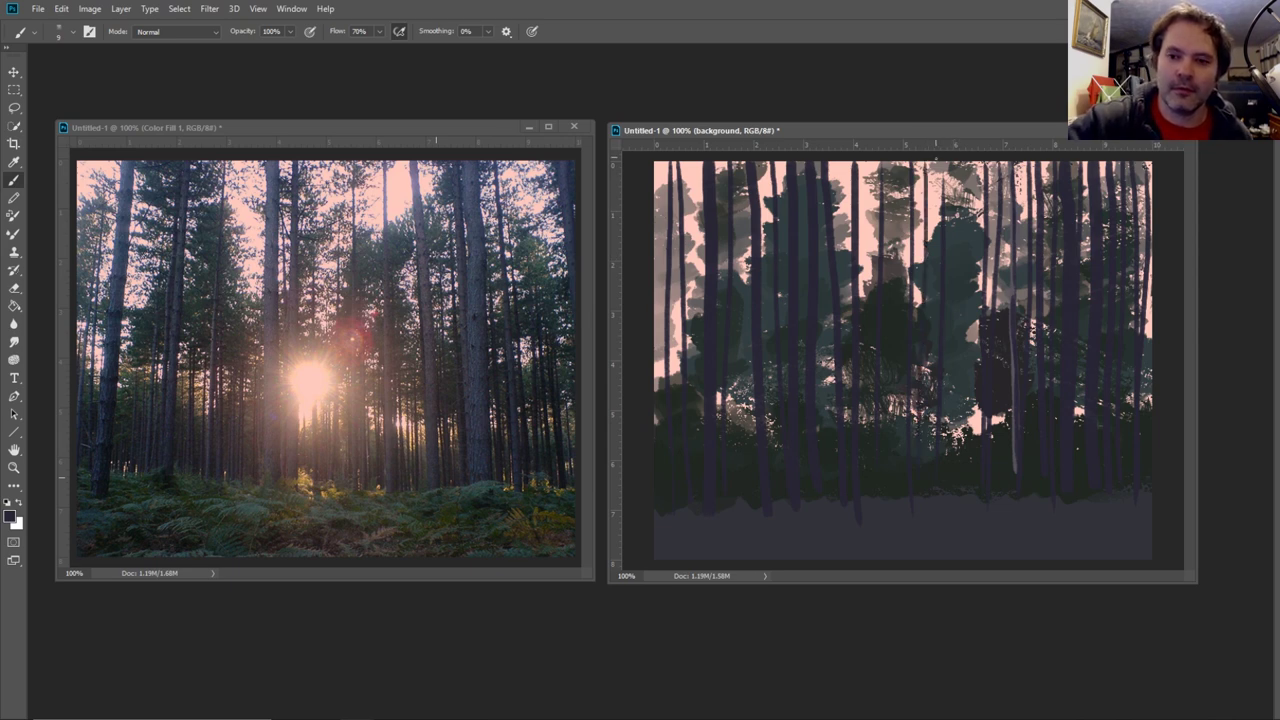
{"action": "left_click_drag", "start_coordinate": [936, 158], "coordinate": [938, 490]}
{"action": "left_click_drag", "start_coordinate": [961, 160], "coordinate": [963, 440]}
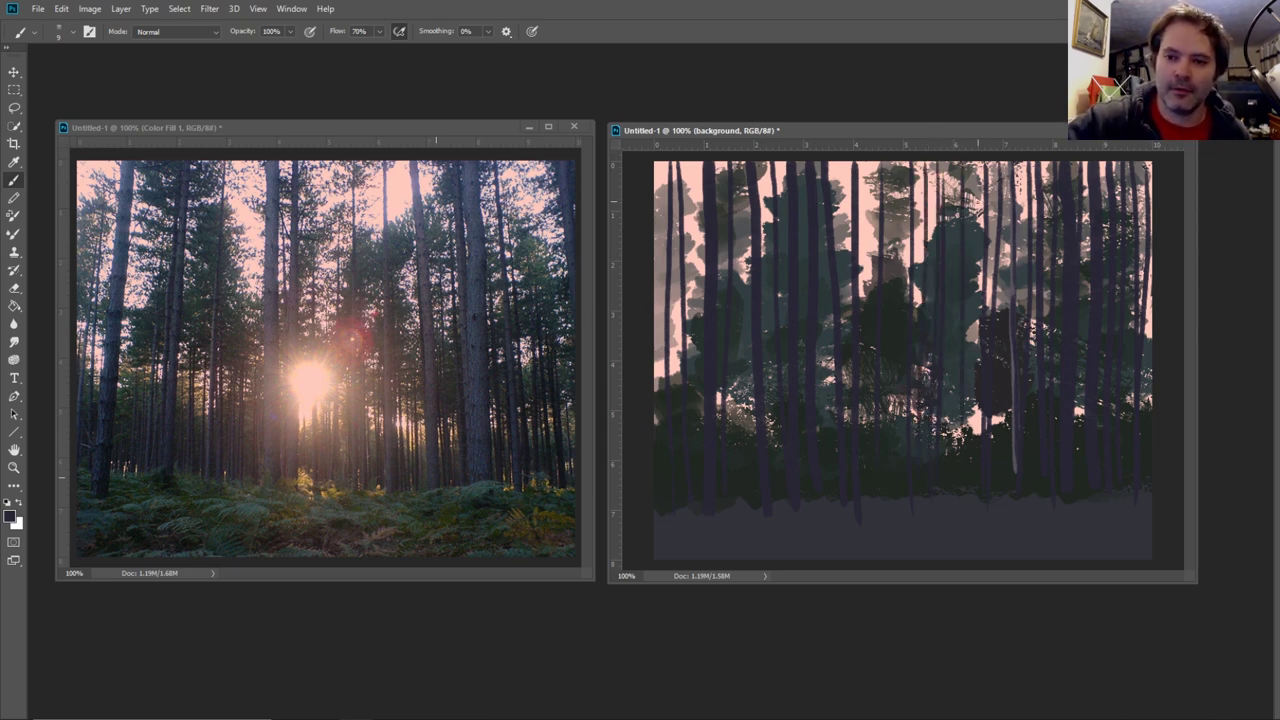
{"action": "key", "text": "bracketright"}
{"action": "left_click_drag", "start_coordinate": [973, 160], "coordinate": [970, 500]}
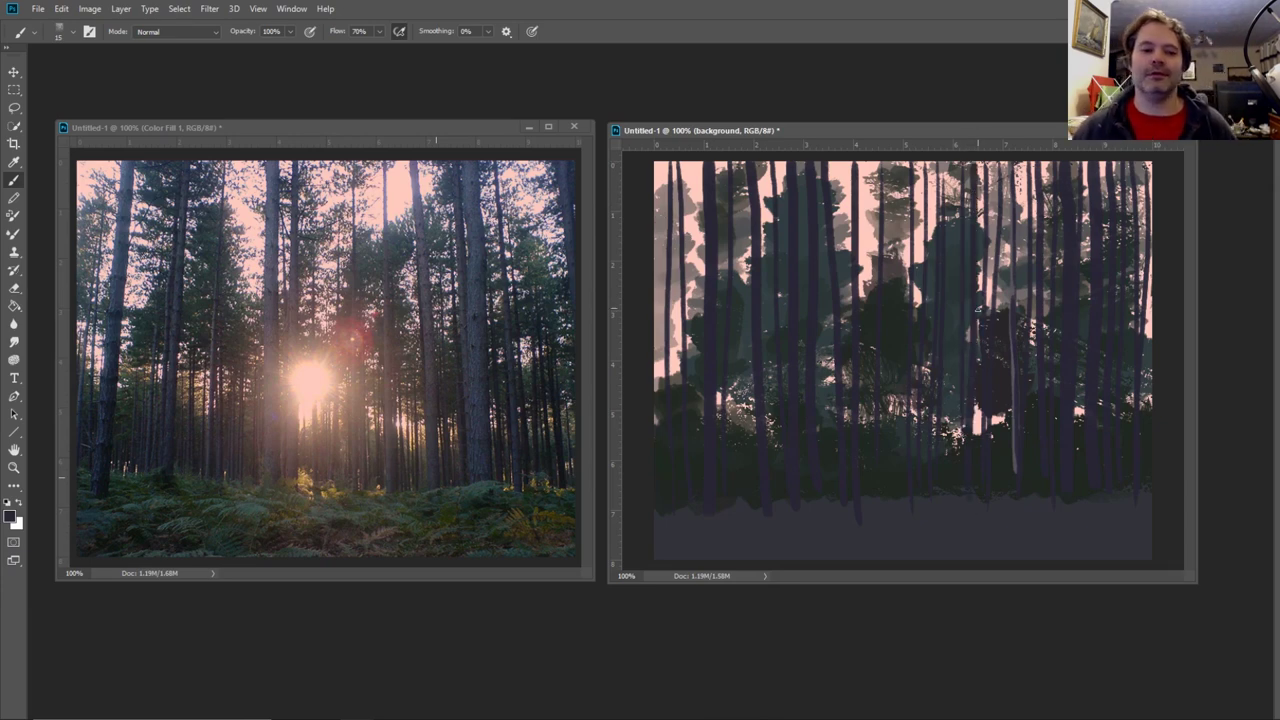
- Eyedrop the dark trunk colour from the reference photo and resume brushing with it
{"action": "left_click", "coordinate": [14, 162]}
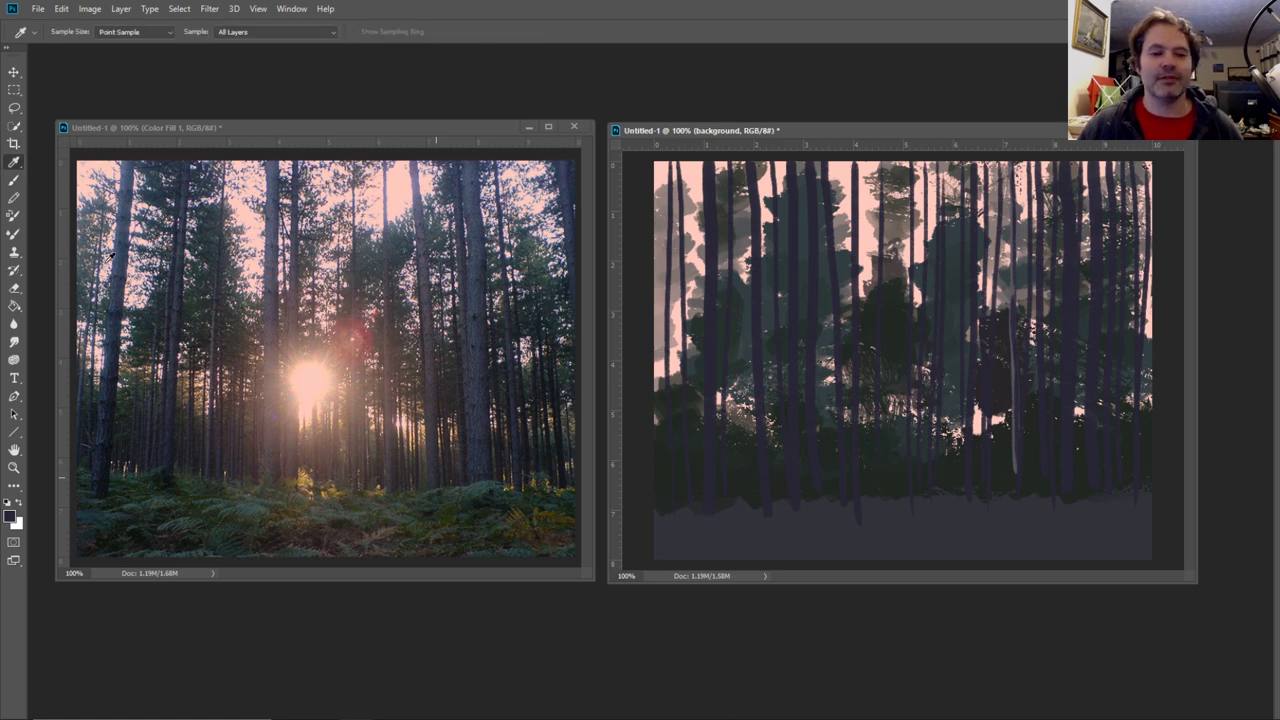
{"action": "left_click", "coordinate": [14, 180]}
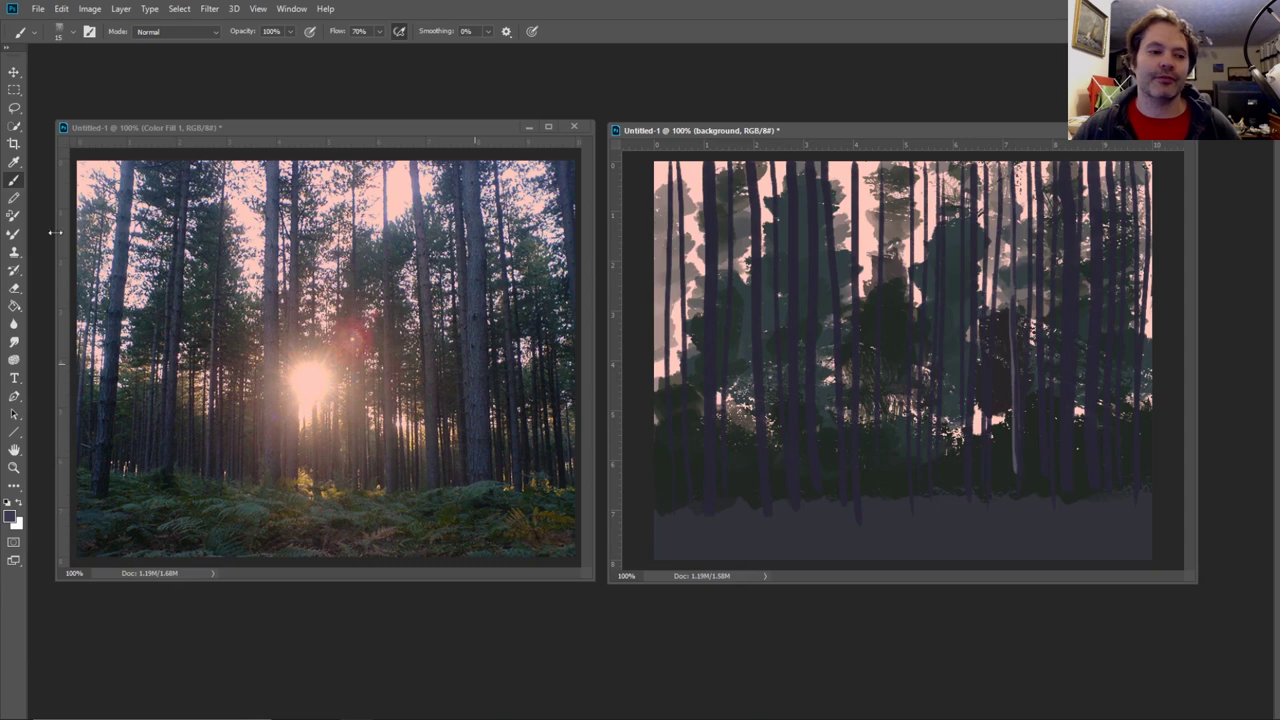
{"action": "left_click", "coordinate": [15, 163]}
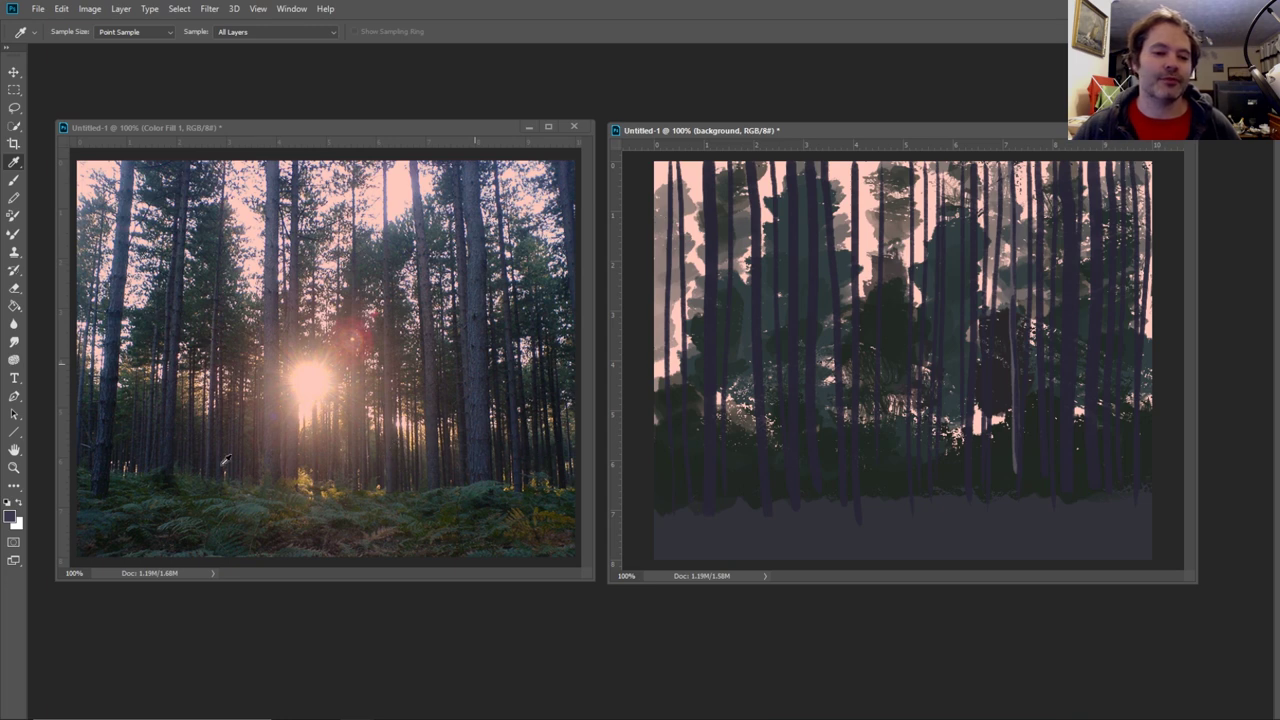
{"action": "left_click", "coordinate": [175, 409]}
{"action": "left_click", "coordinate": [14, 180]}
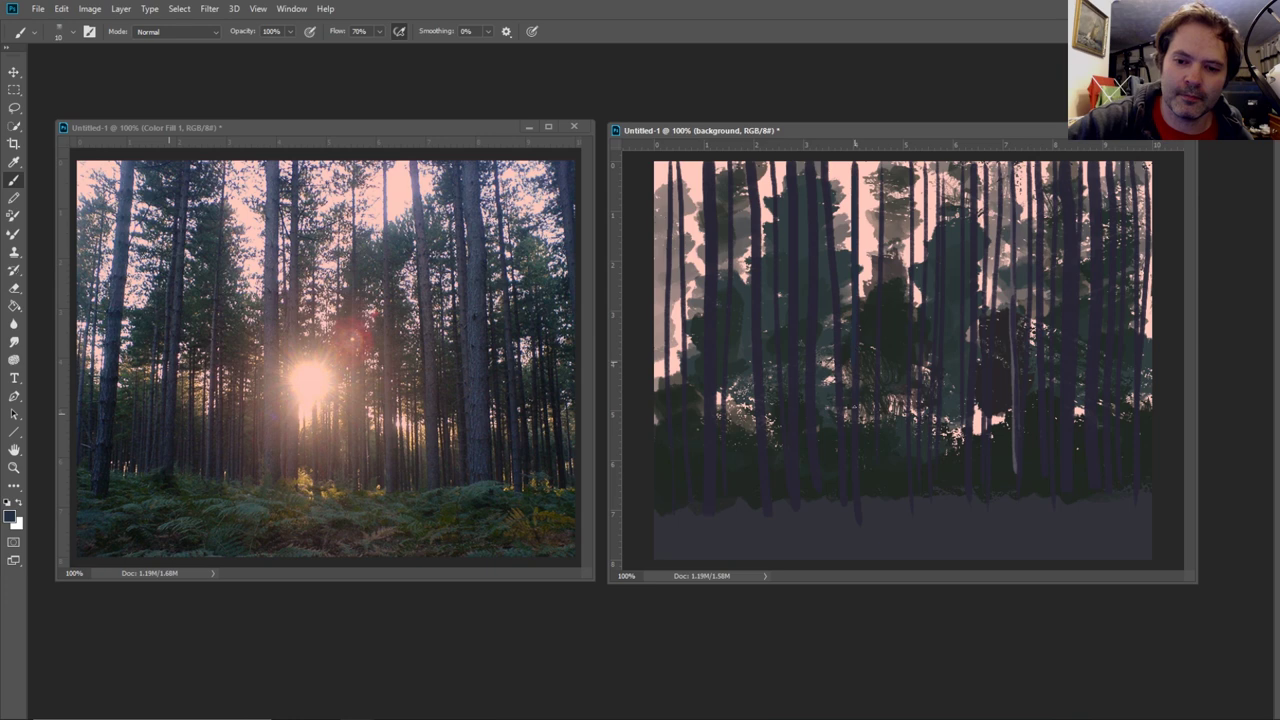
- Enlarge the painting's window and zoom so the painting fills it
{"action": "key", "text": "ctrl+plus"}
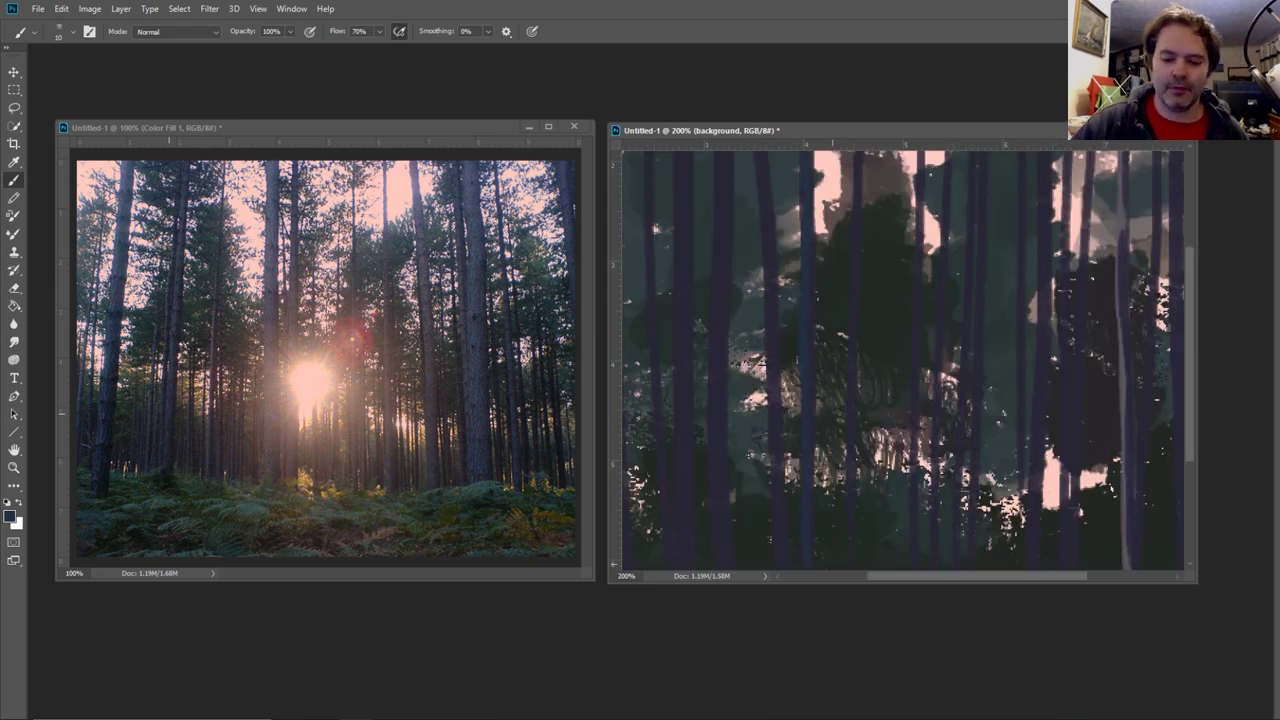
{"action": "key", "text": "ctrl+minus"}
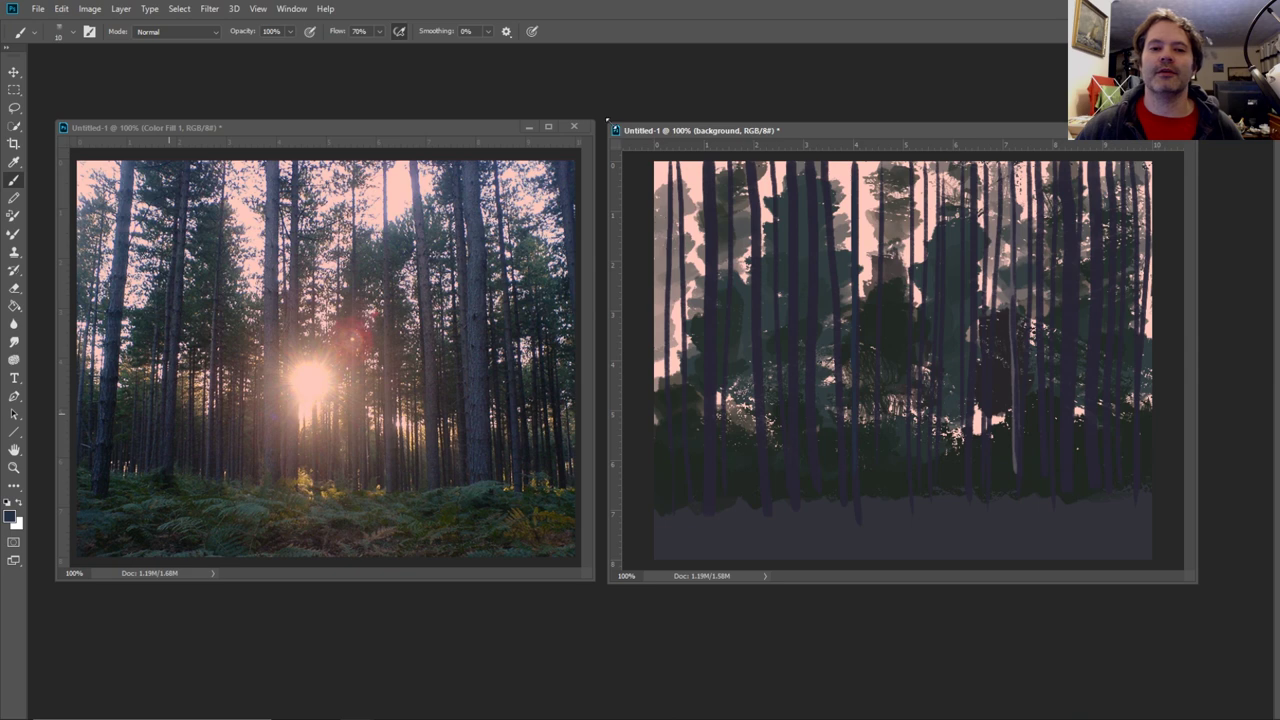
{"action": "left_click_drag", "start_coordinate": [609, 119], "coordinate": [271, 86]}
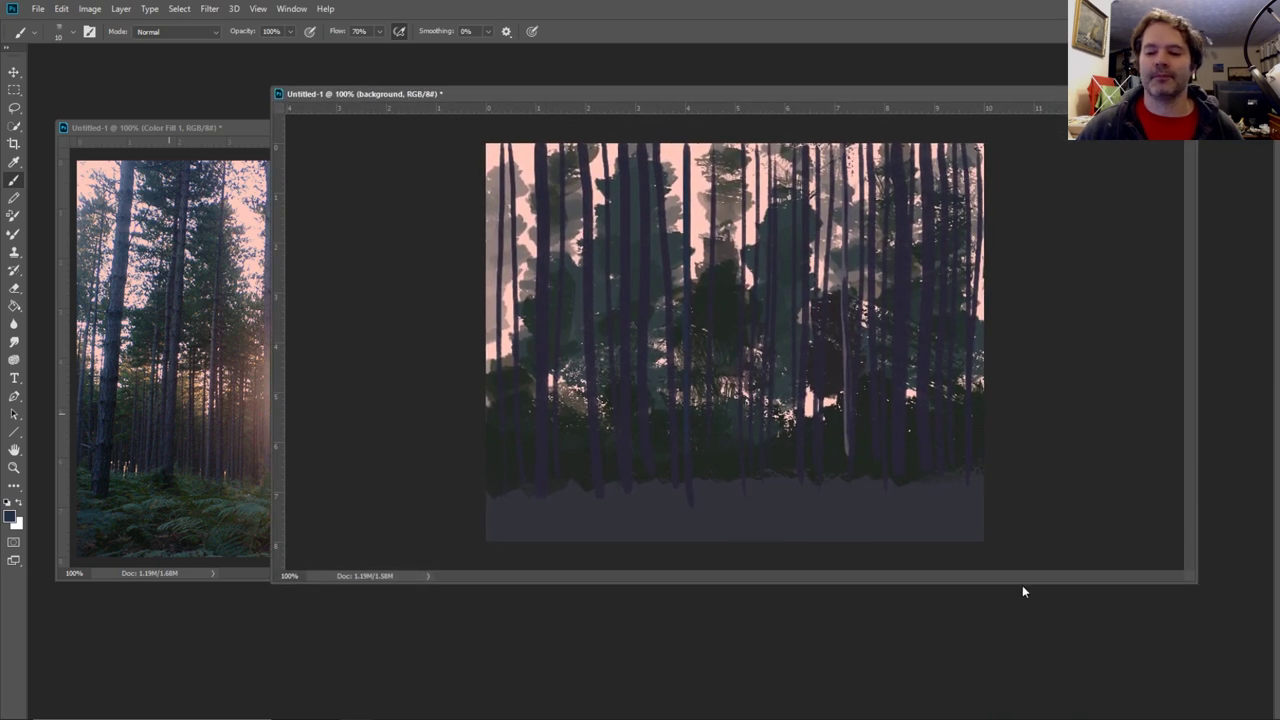
{"action": "left_click_drag", "start_coordinate": [1006, 584], "coordinate": [1006, 674]}
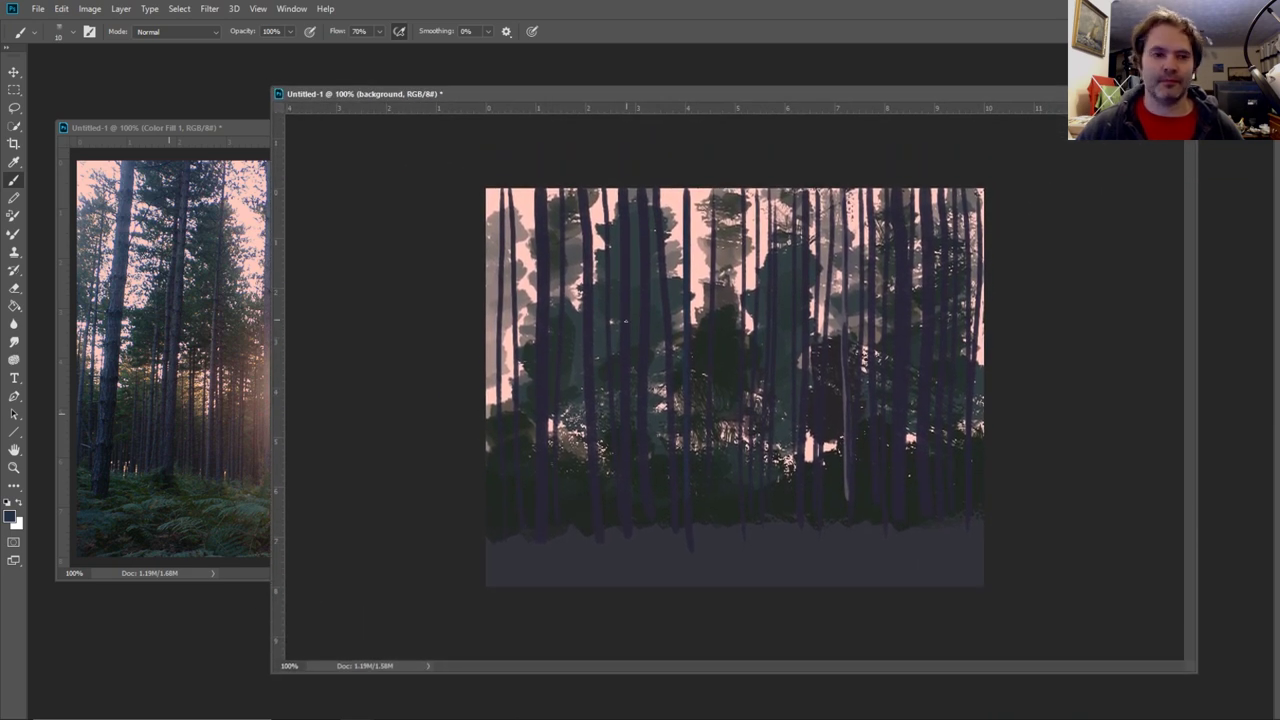
{"action": "left_click", "coordinate": [14, 467]}
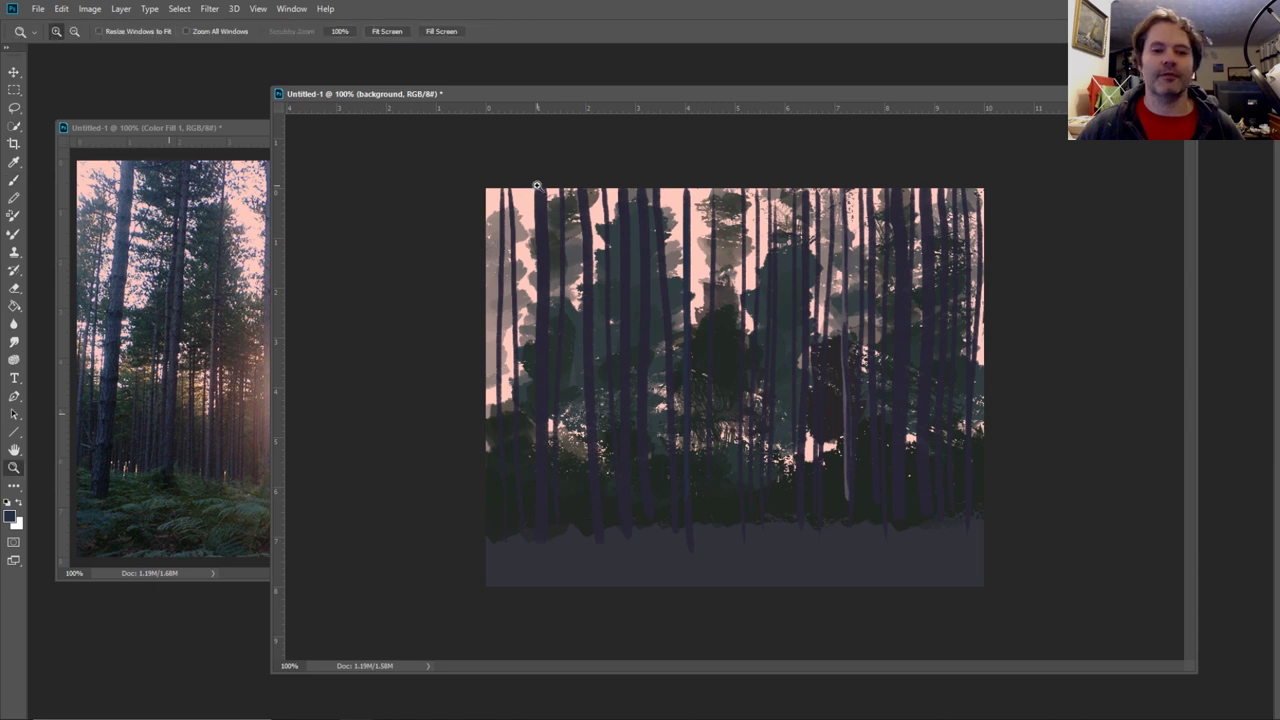
{"action": "left_click_drag", "start_coordinate": [486, 189], "coordinate": [983, 586]}
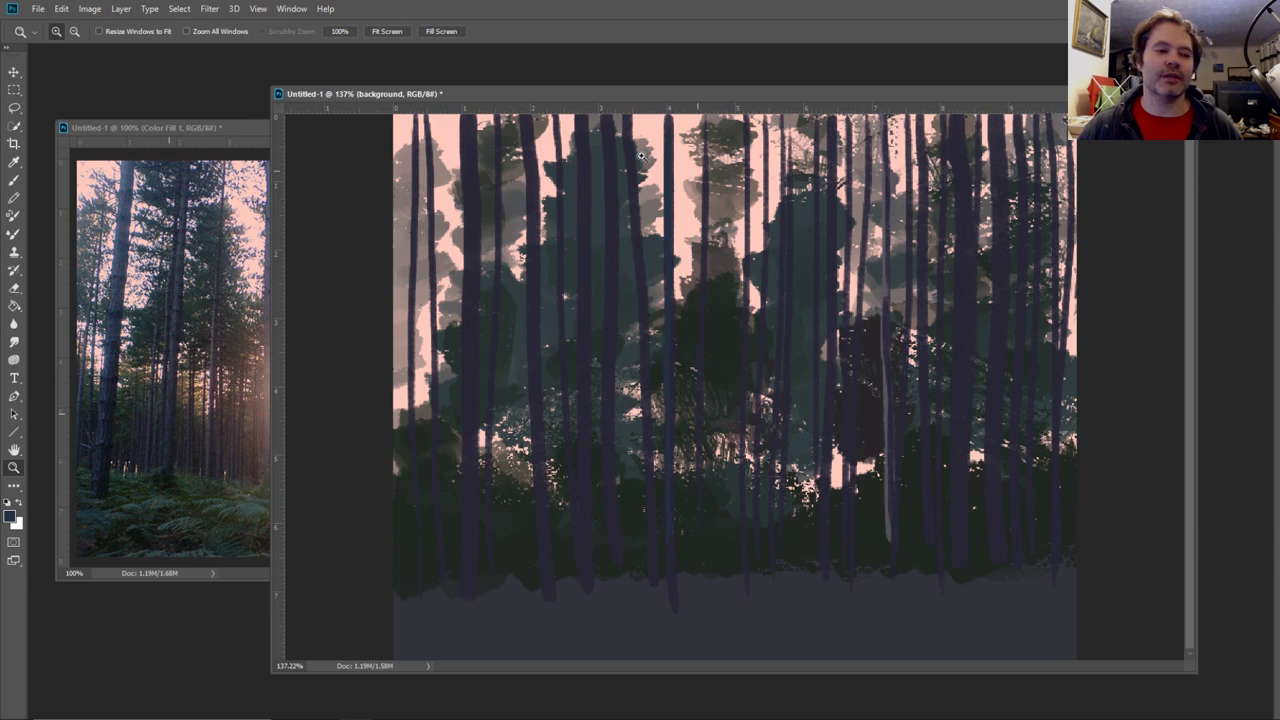
{"action": "left_click", "coordinate": [14, 180]}
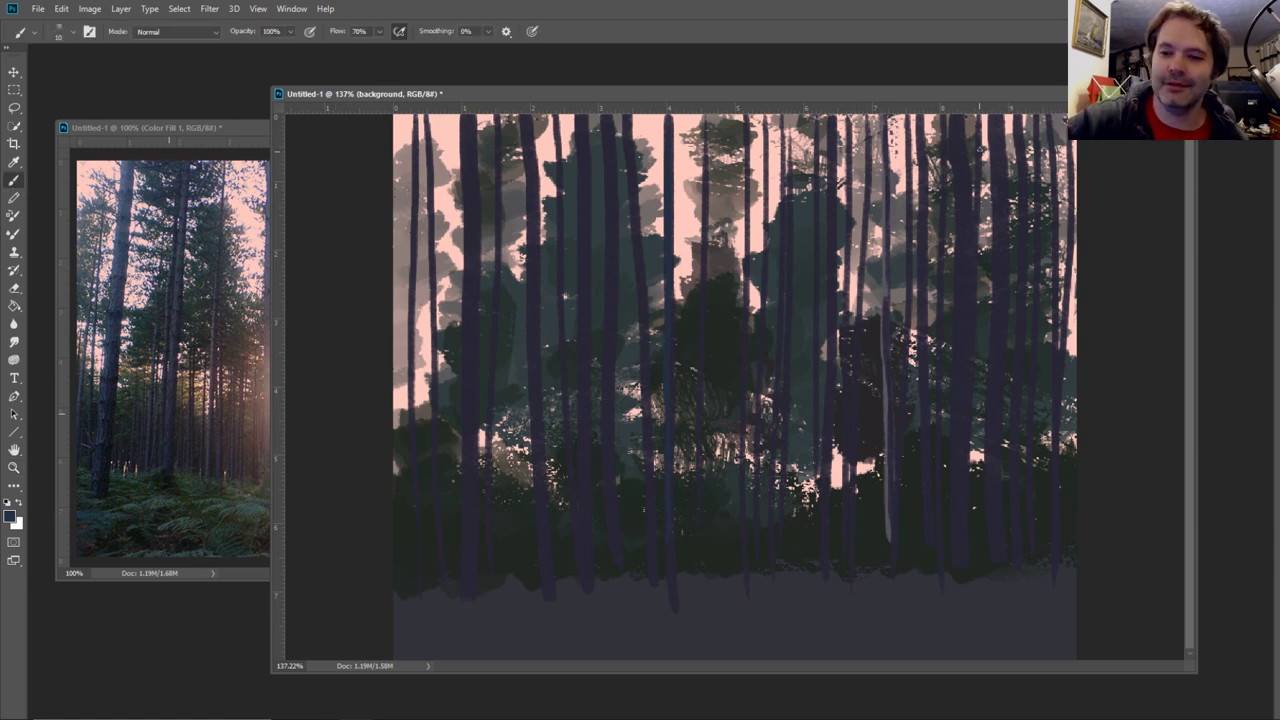
- Hide the horizontal guides via View extras and stretch the window upward
{"action": "key", "text": "ctrl+semicolon"}
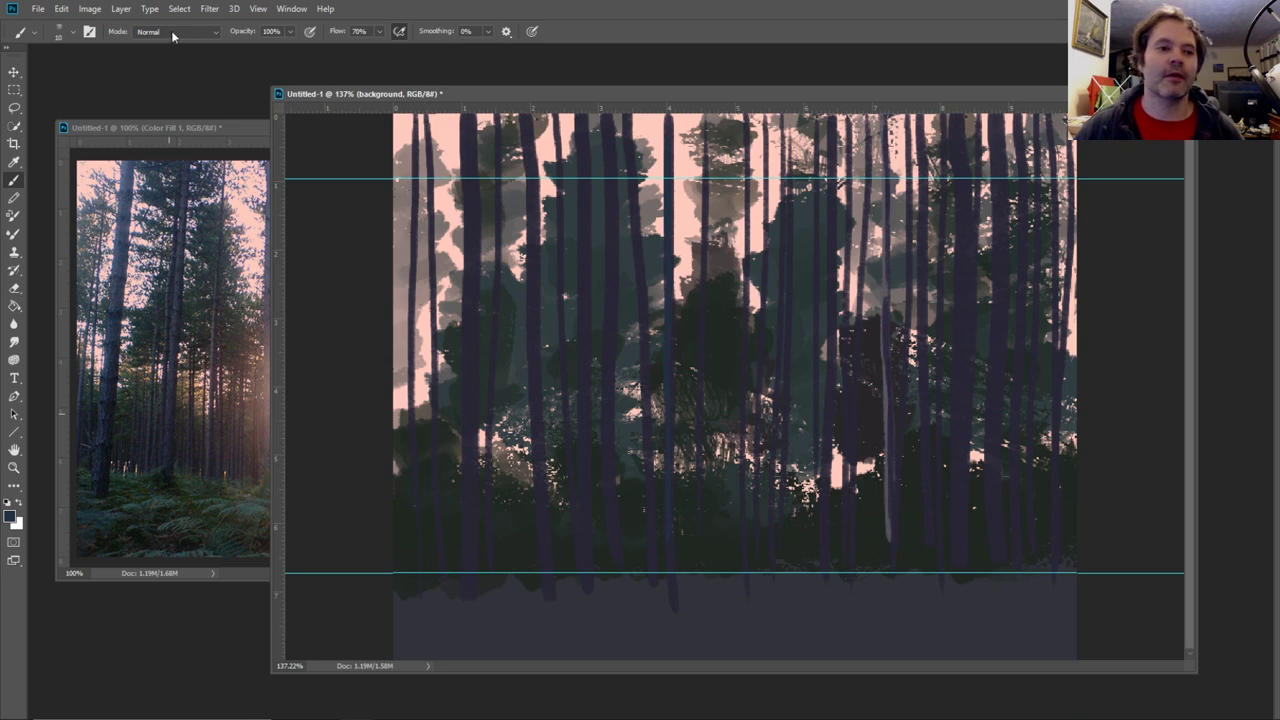
{"action": "left_click", "coordinate": [259, 10]}
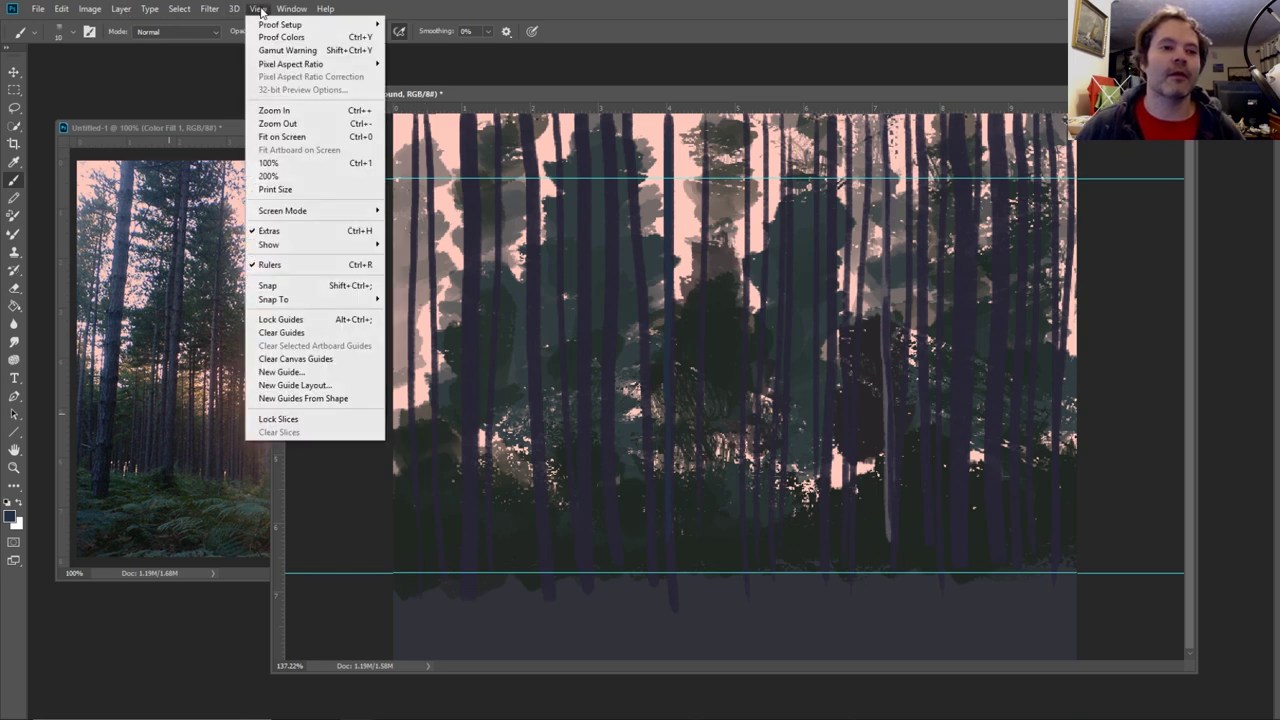
{"action": "left_click", "coordinate": [300, 231]}
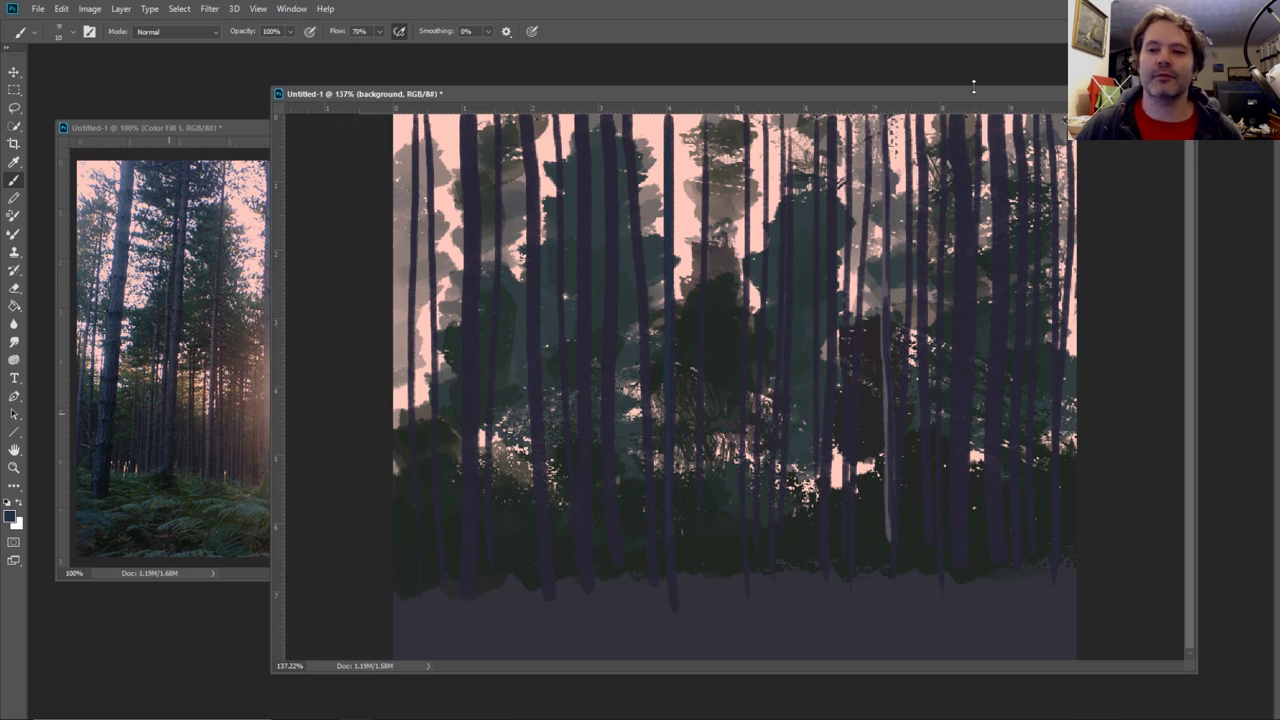
{"action": "left_click_drag", "start_coordinate": [973, 88], "coordinate": [970, 45]}
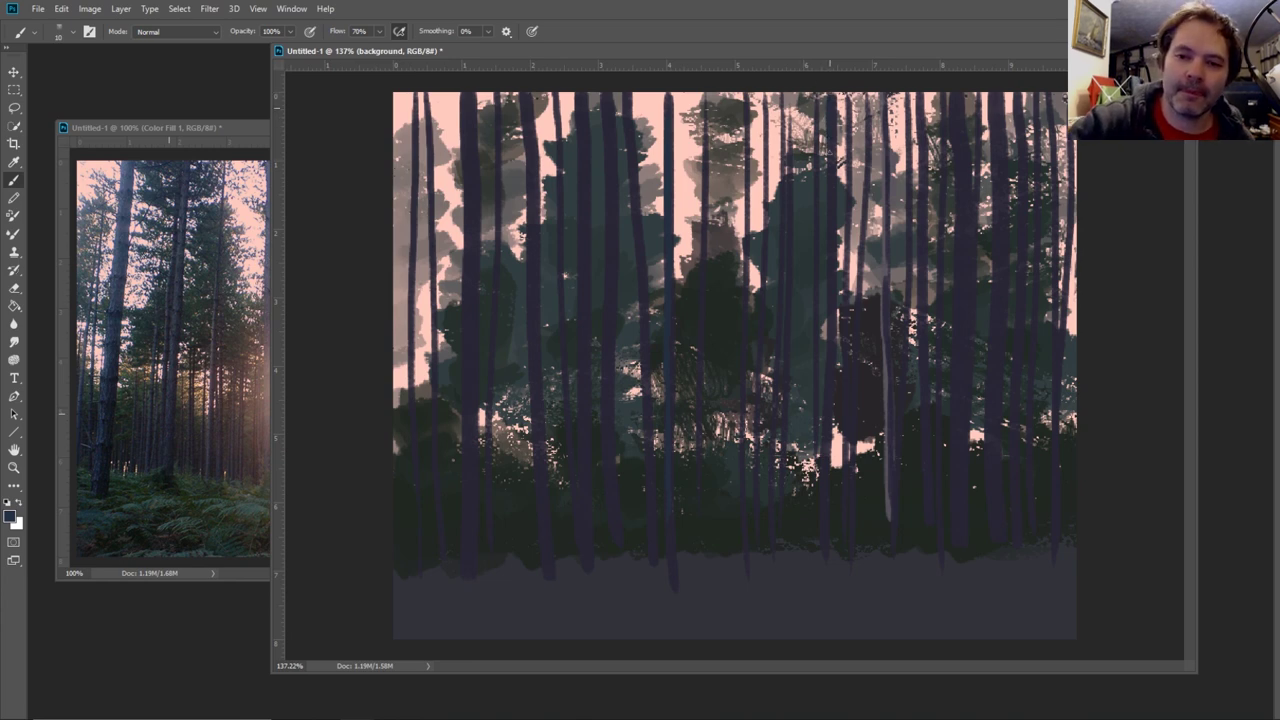
- Add a thin dark line to a right-side trunk, then enlarge the brush and show Brushes
{"action": "left_click_drag", "start_coordinate": [827, 136], "coordinate": [827, 162]}
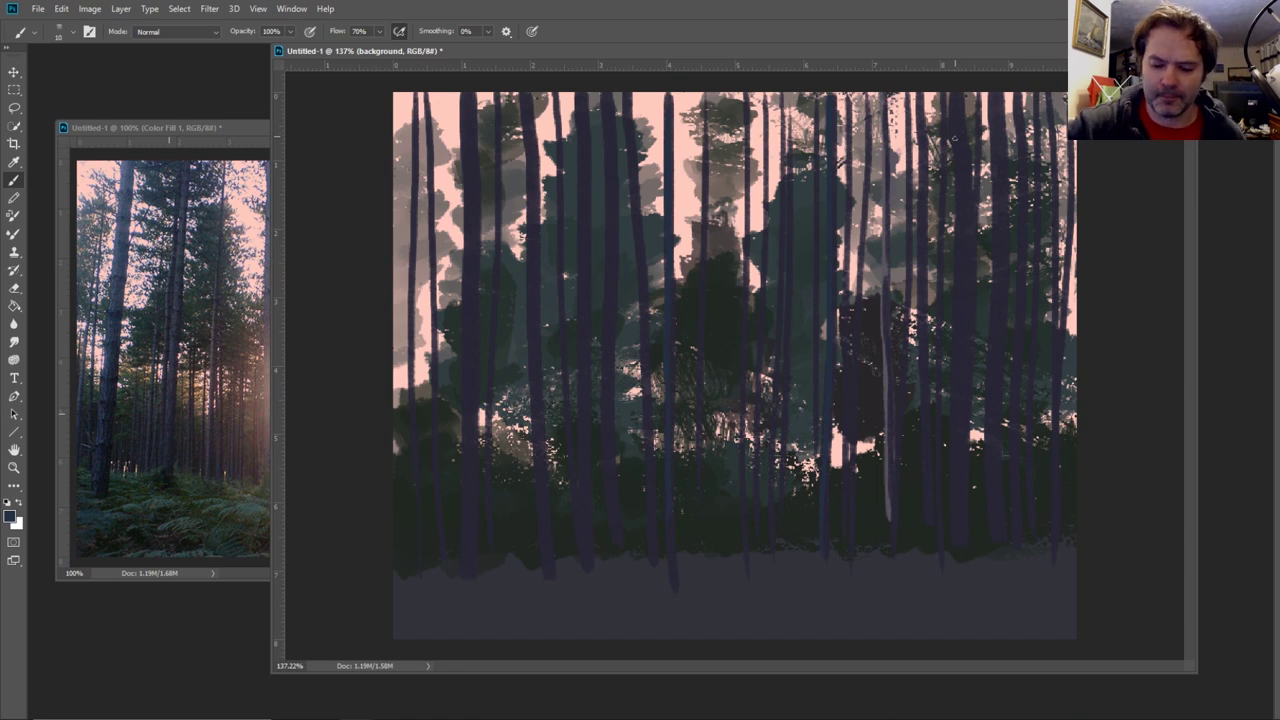
{"action": "key", "text": "bracketright"}
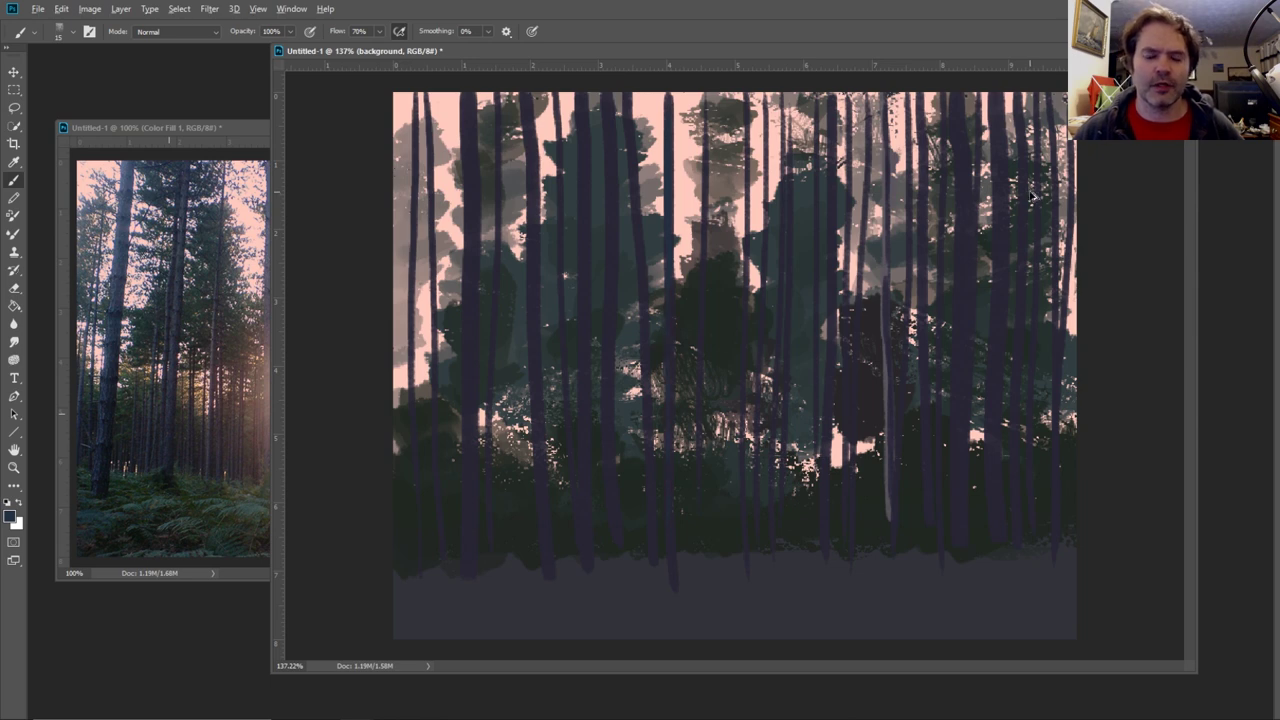
{"action": "key", "text": "F5"}
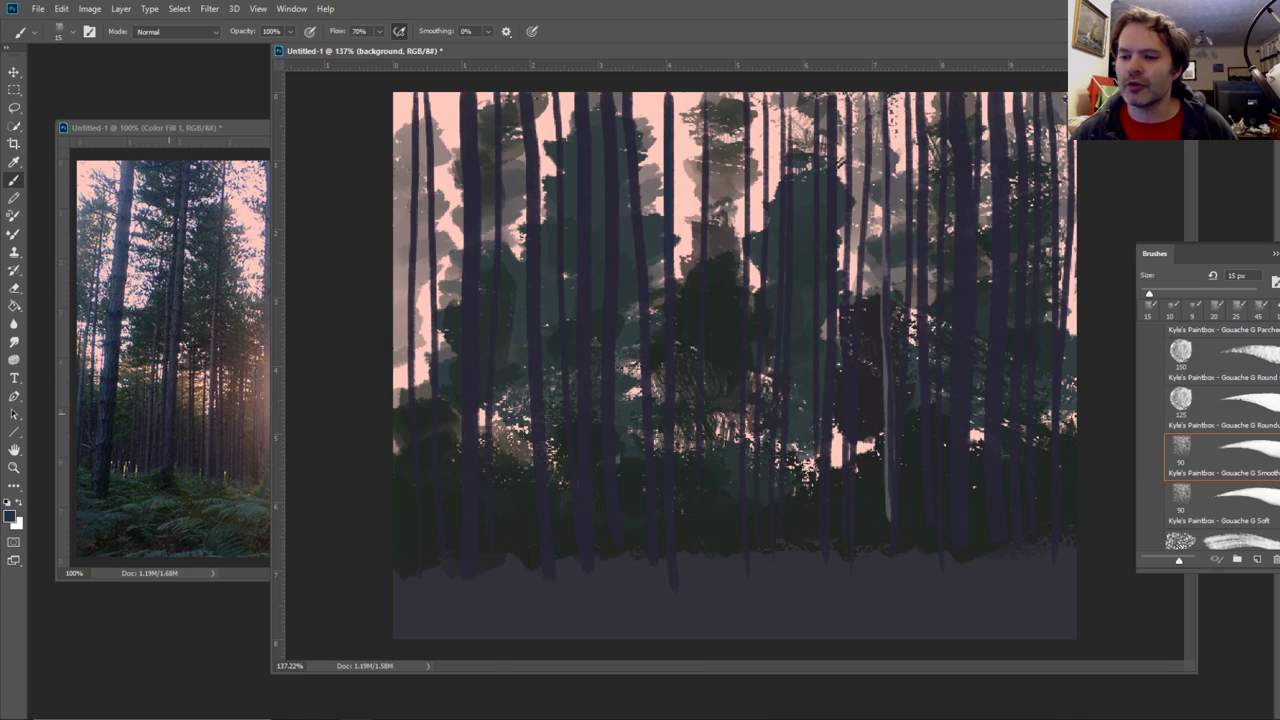
- Switch to TheDarkKeeper Brush from the TonkoHouseBrushes set and set its size to 10
{"action": "scroll", "coordinate": [1220, 420], "scroll_direction": "down", "scroll_amount": 10}
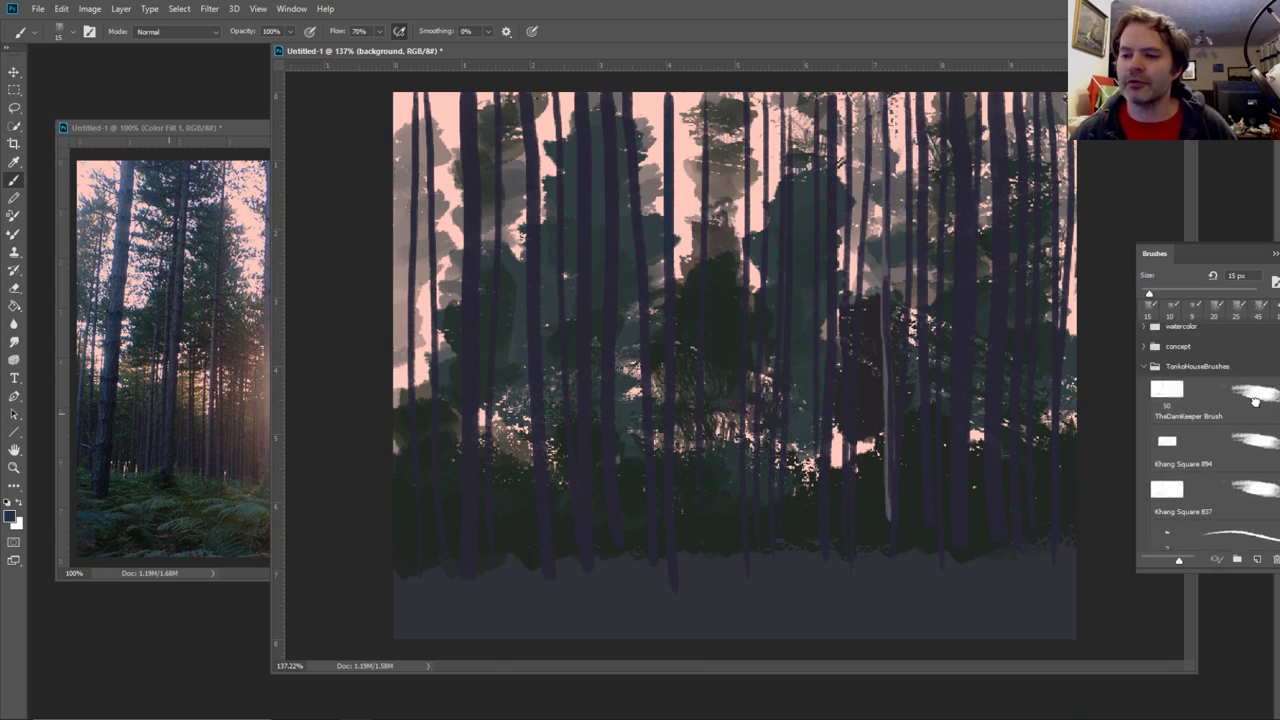
{"action": "left_click", "coordinate": [1255, 400]}
{"action": "key", "text": "F5"}
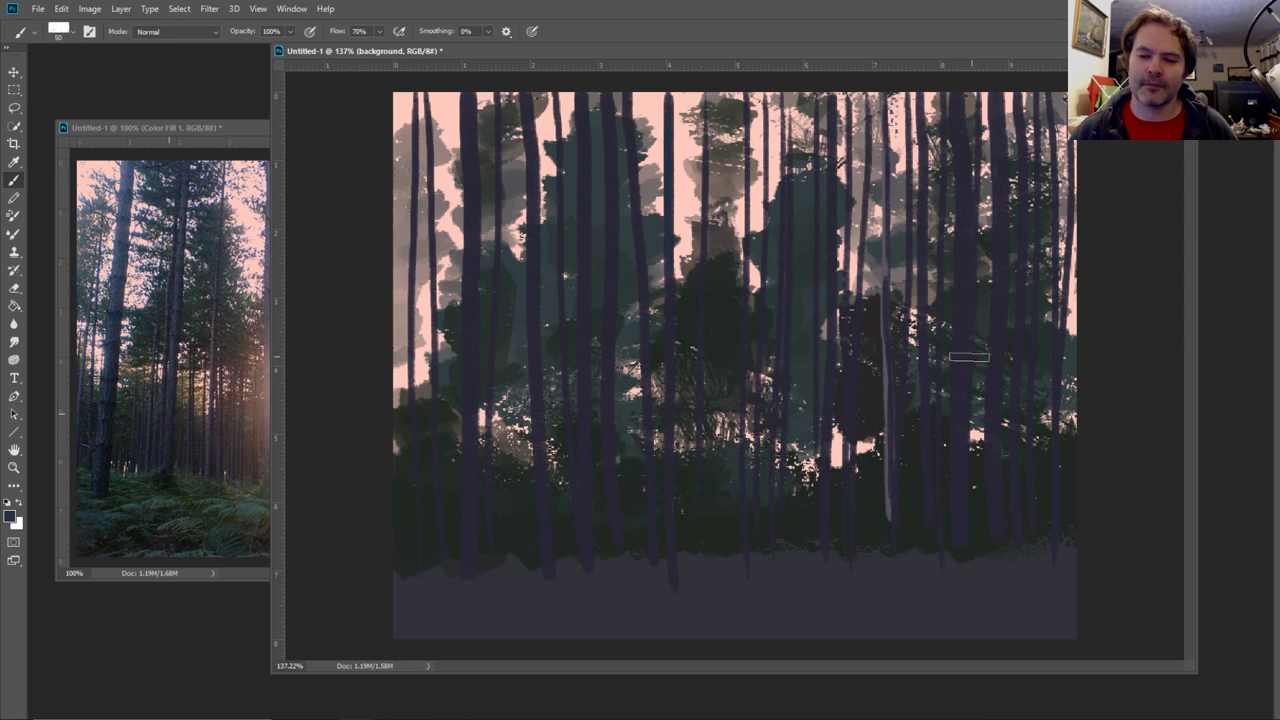
{"action": "key", "text": "bracketright"}
{"action": "key", "text": "bracketright"}
{"action": "key", "text": "bracketright"}
{"action": "key", "text": "bracketleft"}
{"action": "key", "text": "bracketleft"}
{"action": "key", "text": "bracketleft"}
{"action": "key", "text": "bracketleft"}
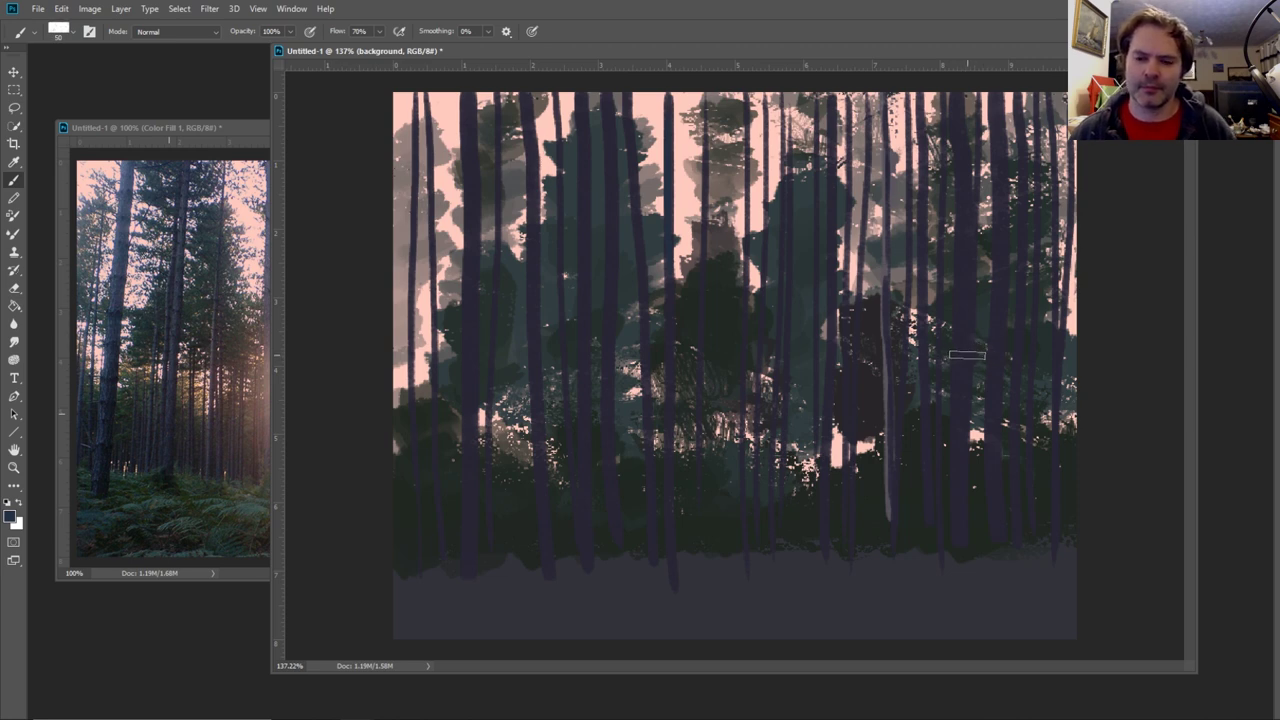
{"action": "key", "text": "bracketleft"}
{"action": "key", "text": "bracketleft"}
{"action": "key", "text": "bracketleft"}
{"action": "key", "text": "bracketleft"}
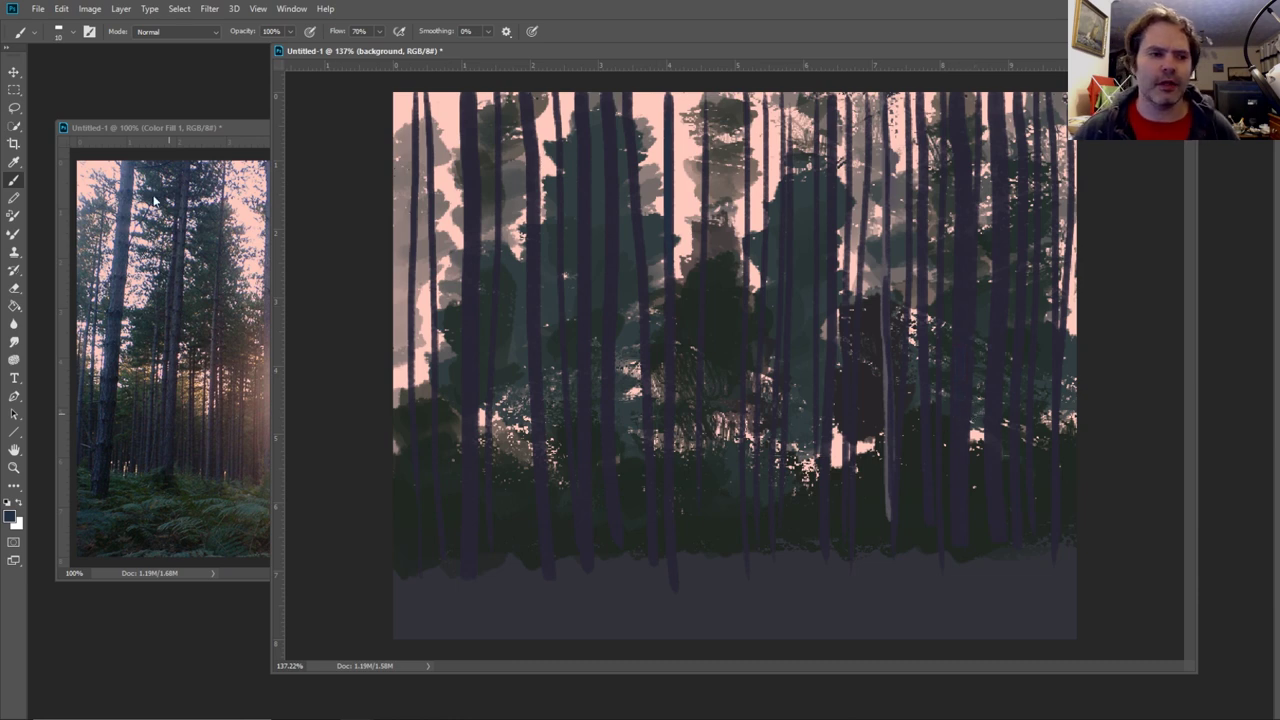
- Sample a lighter trunk colour from the reference photo with the Eyedropper
{"action": "left_click", "coordinate": [14, 161]}
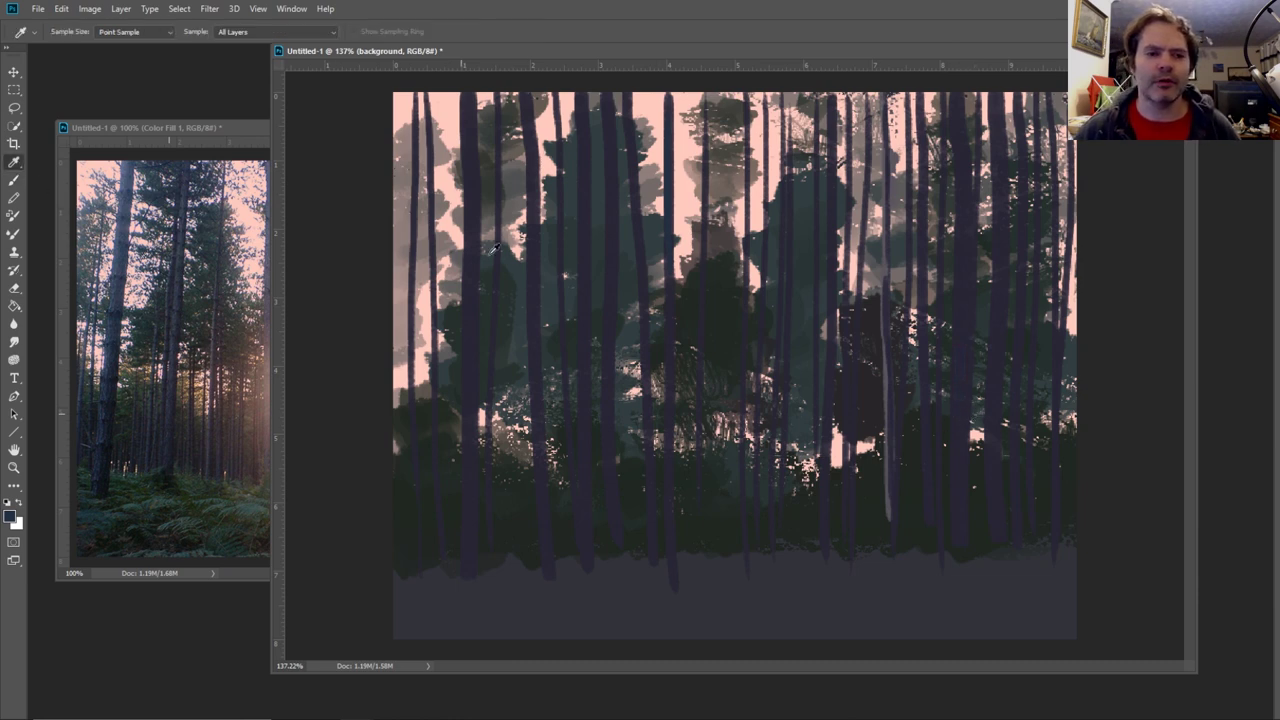
{"action": "left_click", "coordinate": [215, 454]}
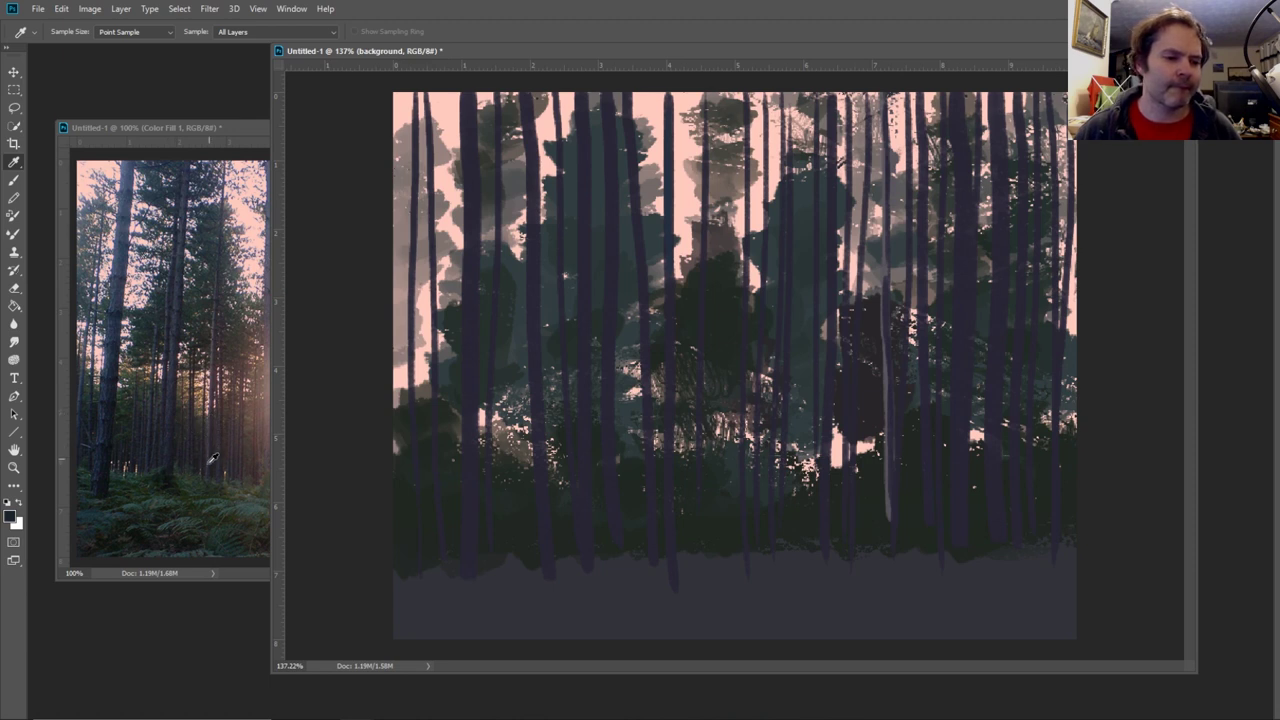
{"action": "left_click", "coordinate": [213, 457]}
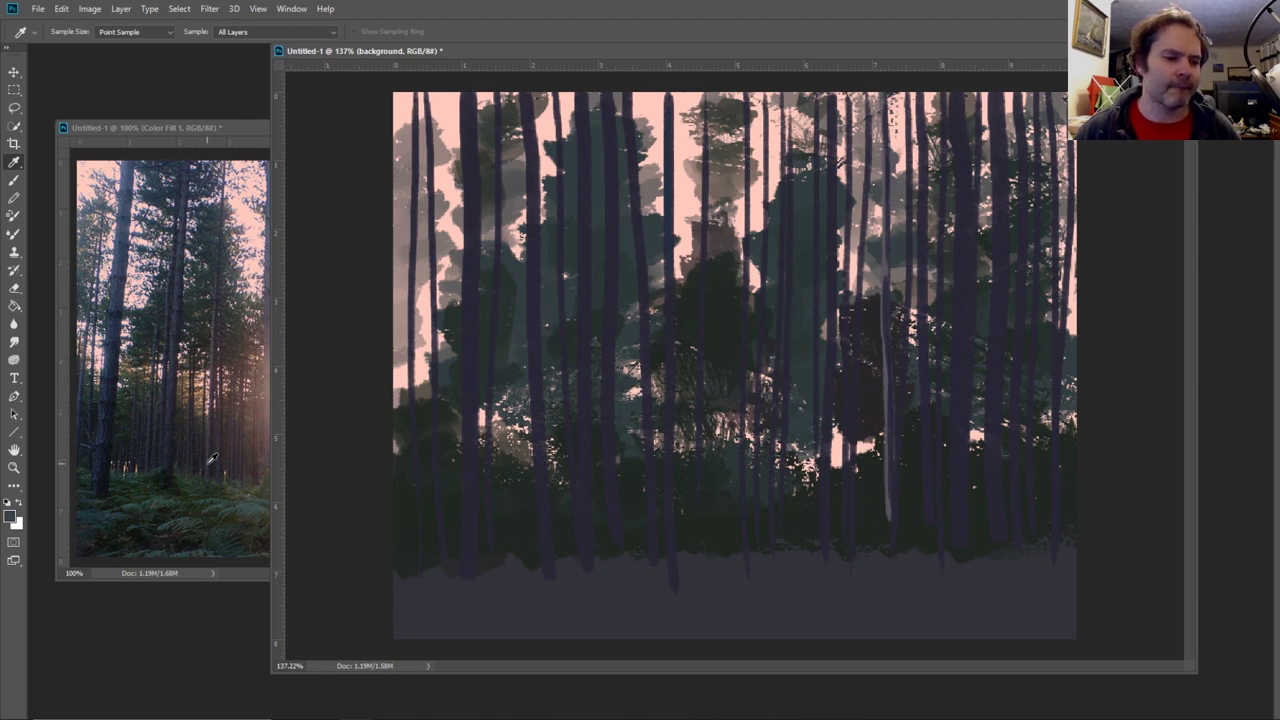
{"action": "left_click", "coordinate": [13, 180]}
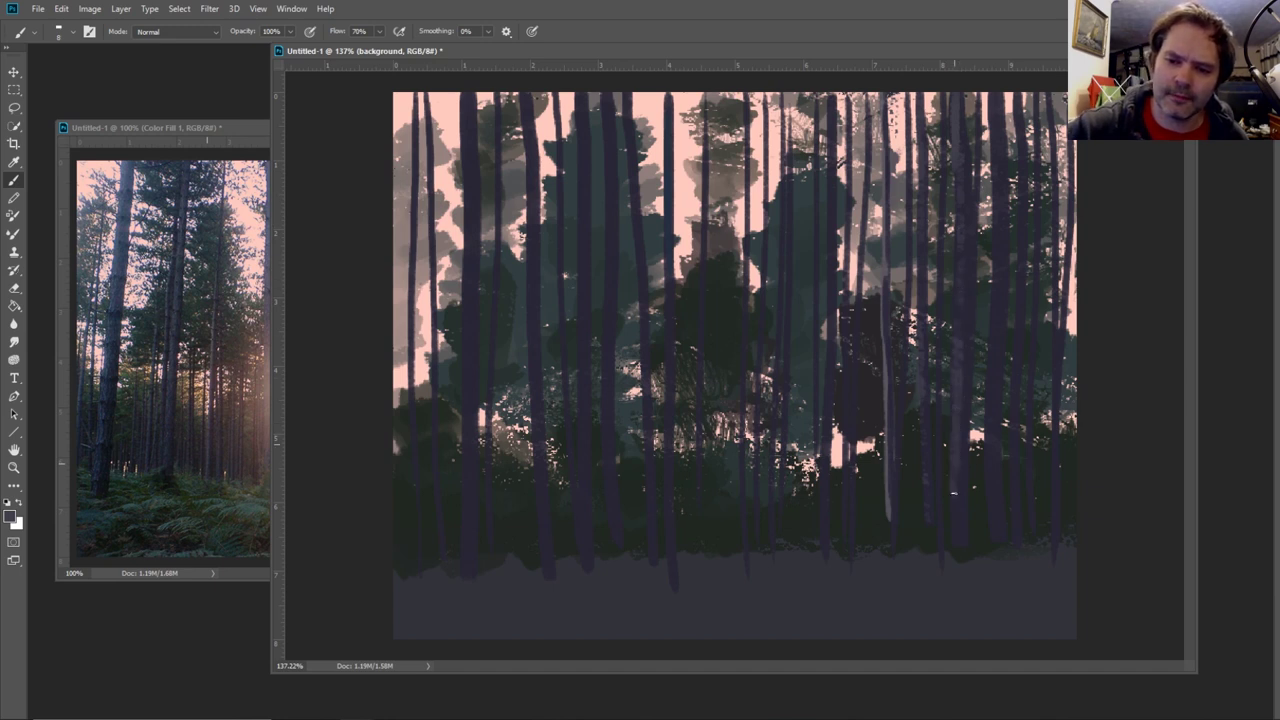
- Paint thin light highlight streaks down five trunks across the left, centre and right
{"action": "mouse_move", "coordinate": [987, 376]}
{"action": "left_mouse_down"}
{"action": "mouse_move", "coordinate": [988, 506]}
{"action": "mouse_move", "coordinate": [992, 404]}
{"action": "left_mouse_up"}
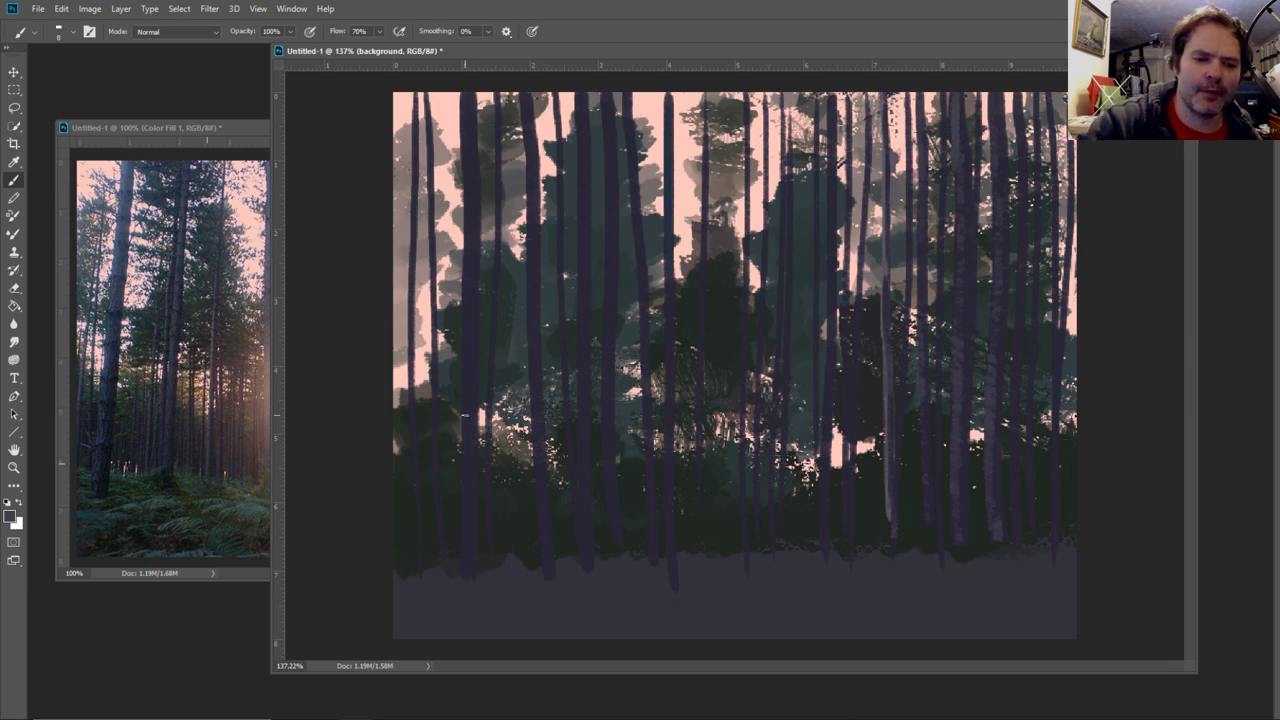
{"action": "left_click_drag", "start_coordinate": [465, 413], "coordinate": [466, 572]}
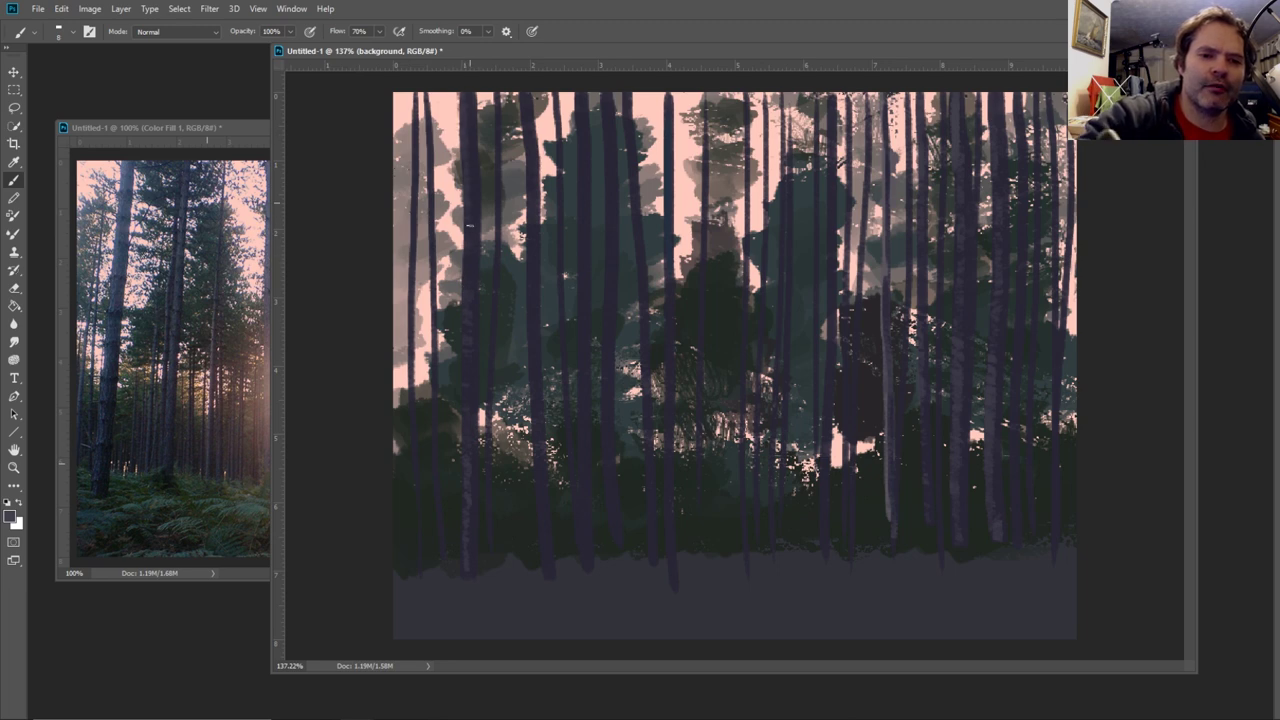
{"action": "left_click_drag", "start_coordinate": [472, 284], "coordinate": [469, 230]}
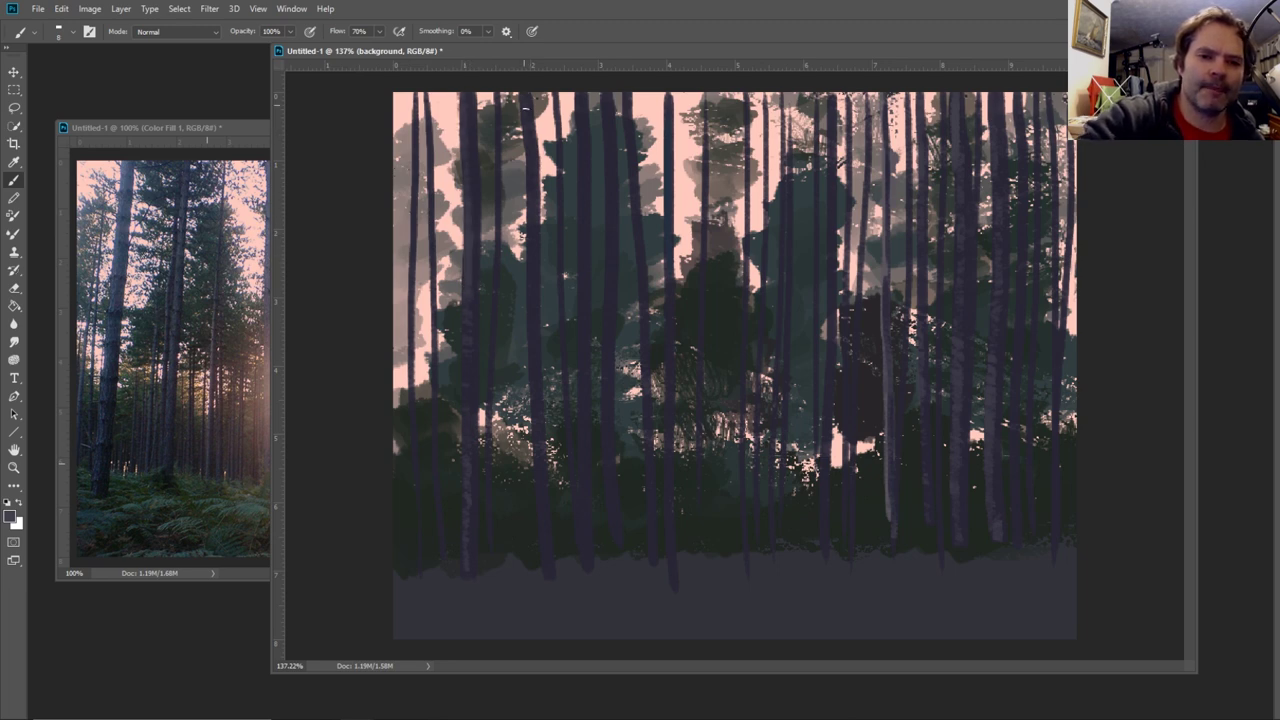
{"action": "left_click_drag", "start_coordinate": [533, 274], "coordinate": [544, 549]}
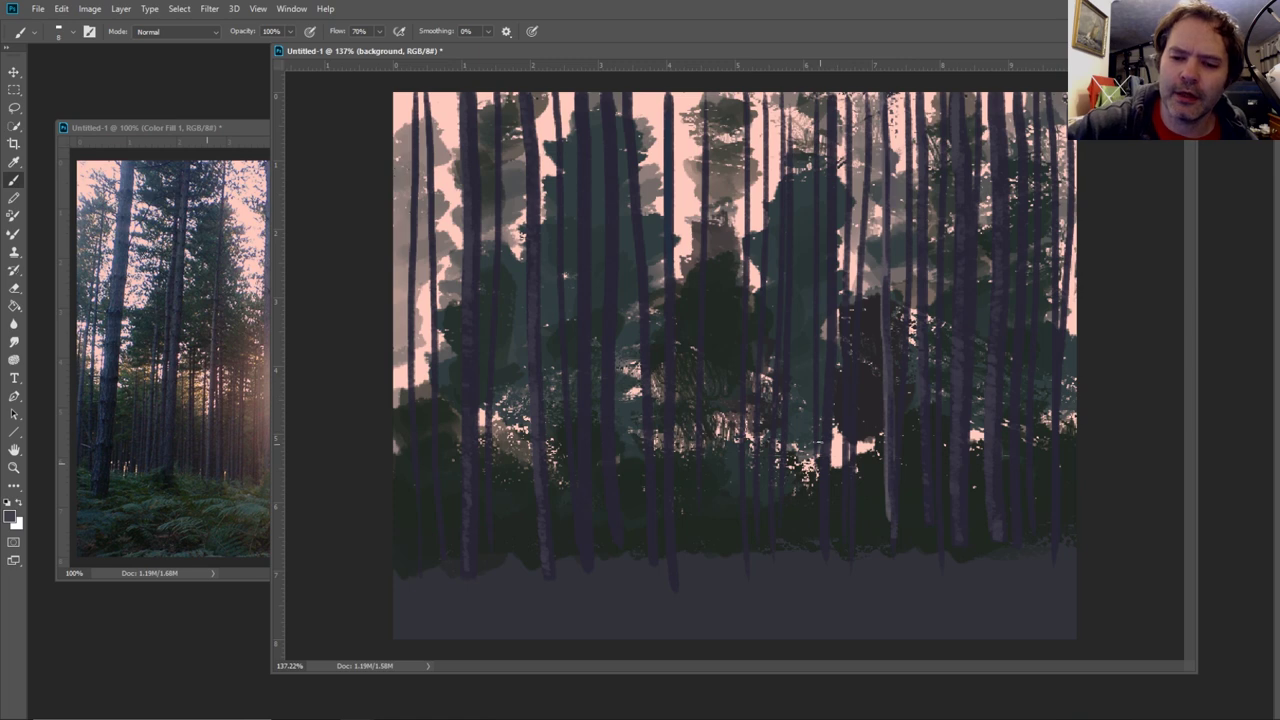
{"action": "left_click_drag", "start_coordinate": [822, 392], "coordinate": [818, 520]}
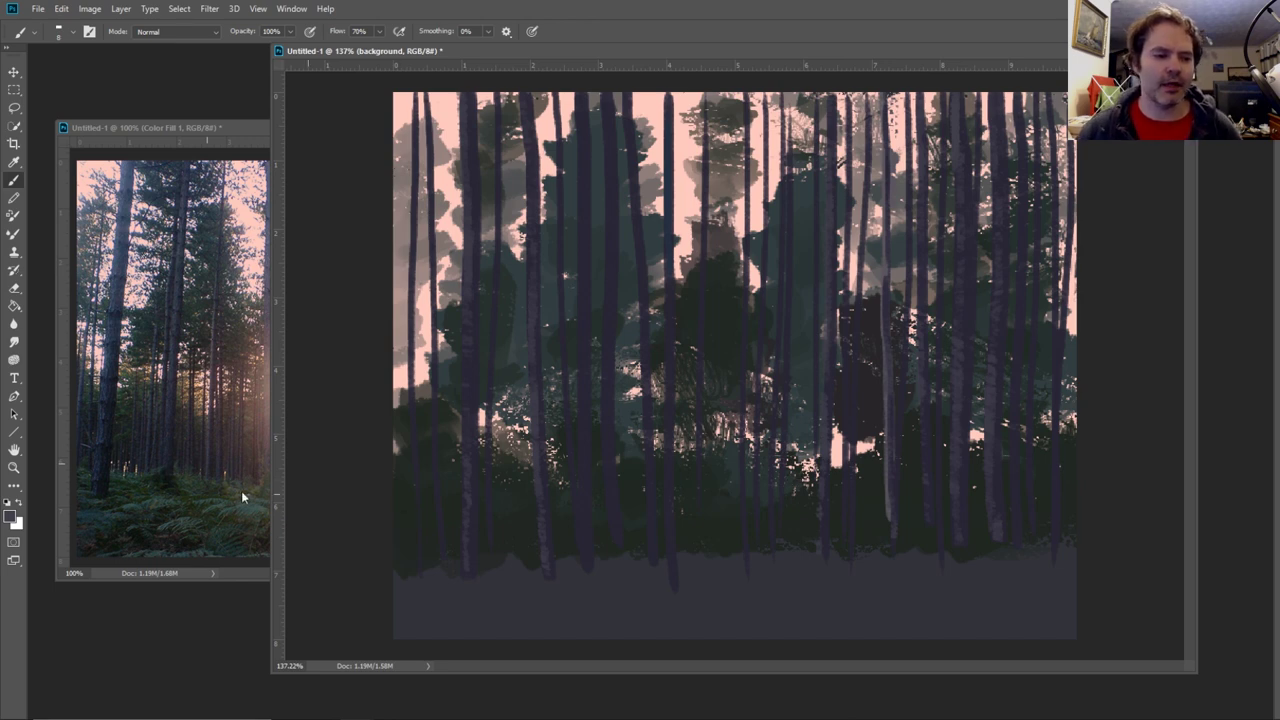
- Choose a lighter purple in the Color Picker and brush pale streaks down two central trunks
{"action": "left_click", "coordinate": [10, 516]}
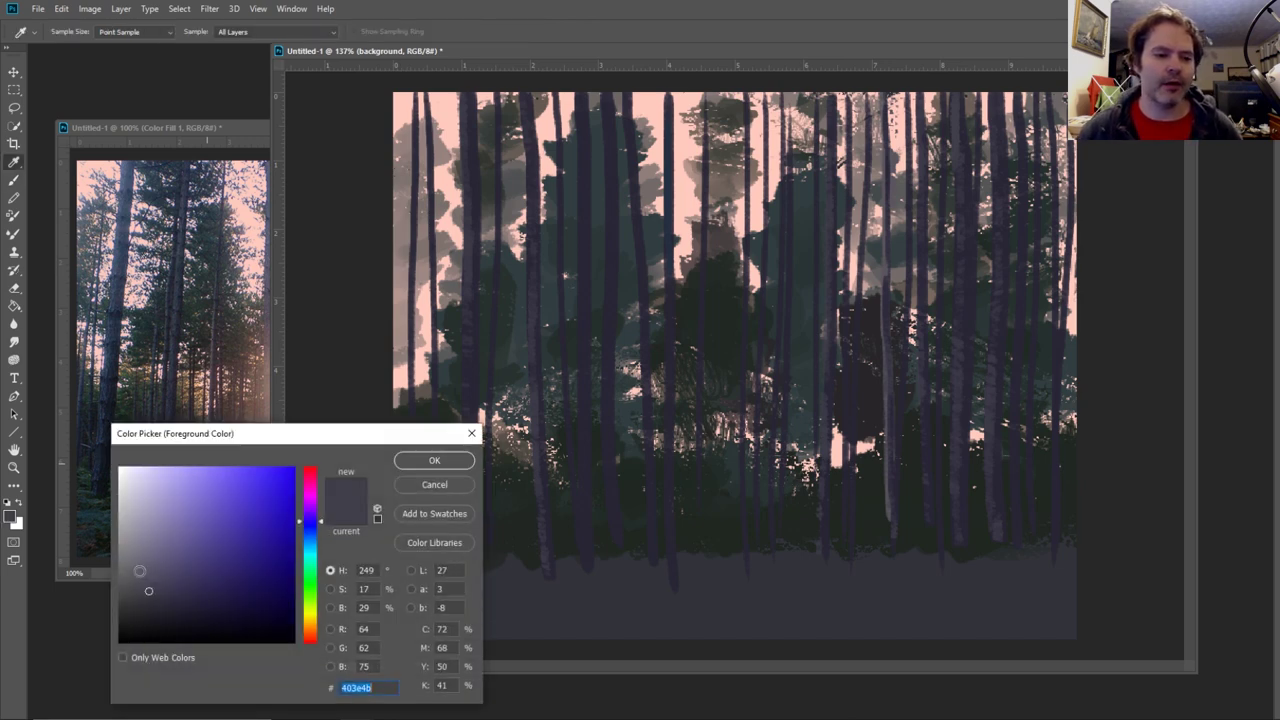
{"action": "left_click", "coordinate": [140, 572]}
{"action": "left_click", "coordinate": [434, 460]}
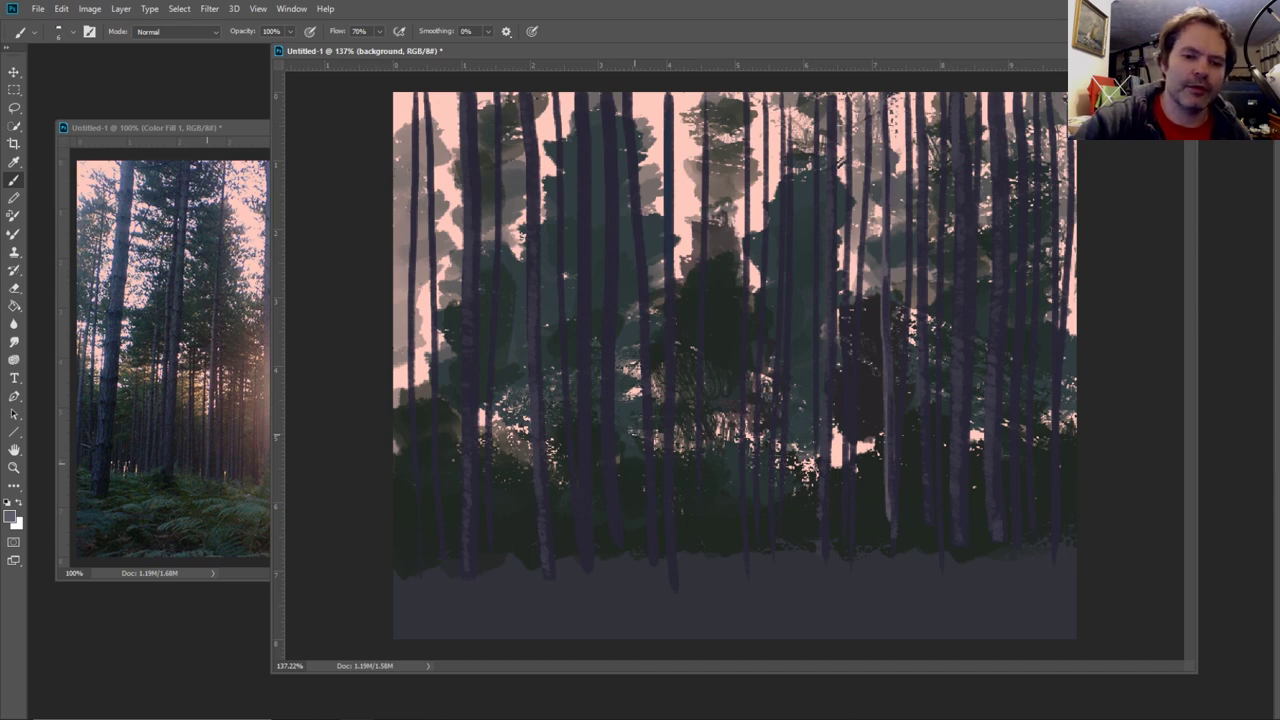
{"action": "left_click_drag", "start_coordinate": [533, 392], "coordinate": [535, 474]}
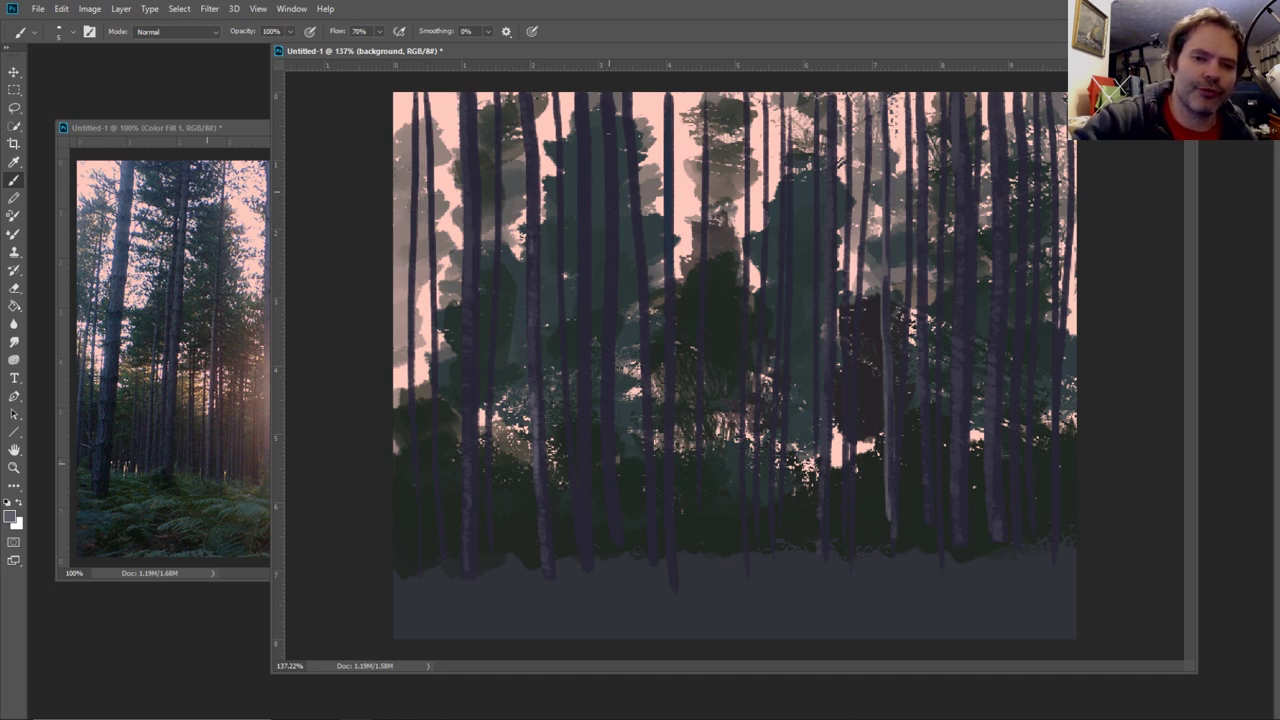
{"action": "left_click_drag", "start_coordinate": [607, 164], "coordinate": [610, 528]}
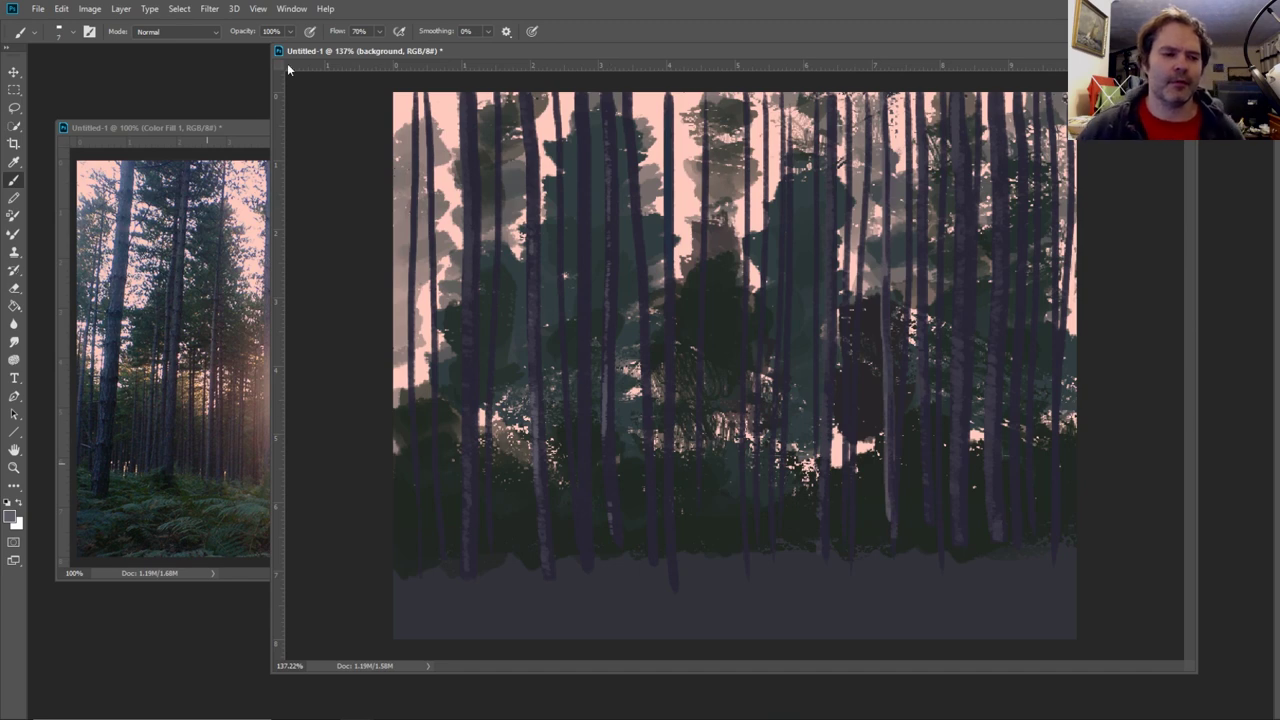
- Sample a trunk shade from the photo and darken a left-of-centre trunk and the pale right trunk
{"action": "key", "text": "i"}
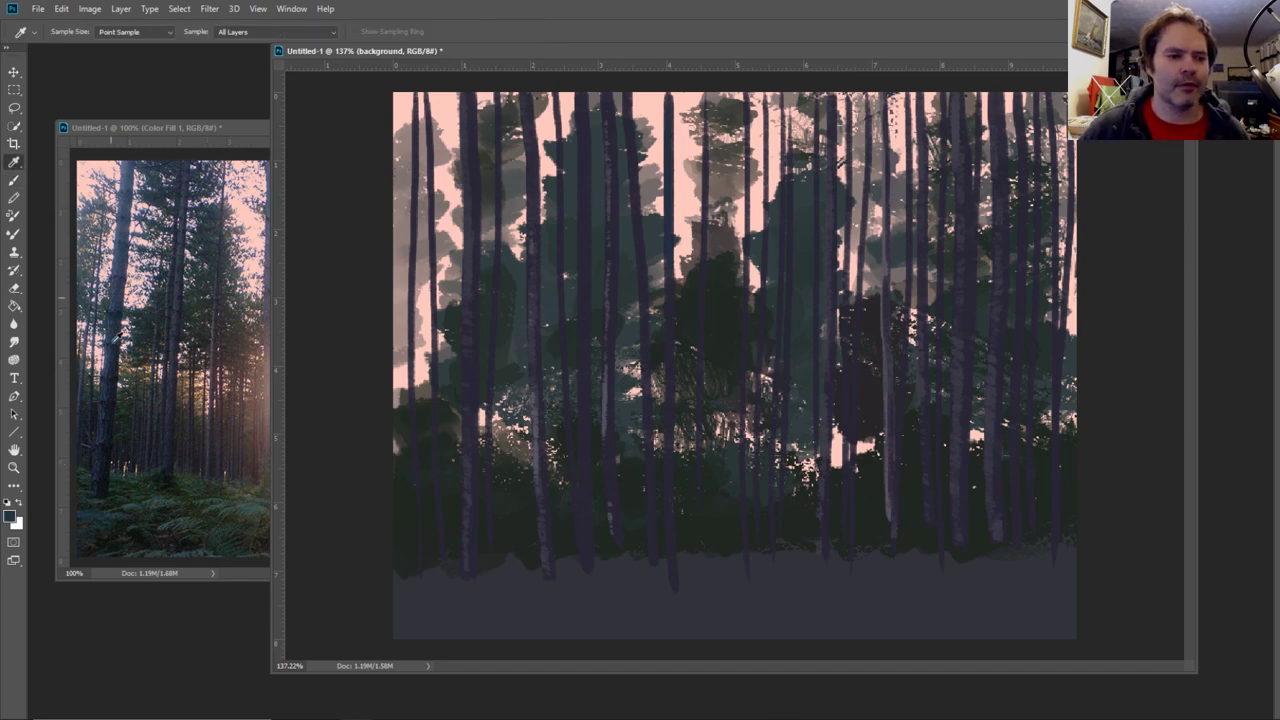
{"action": "left_click", "coordinate": [107, 407]}
{"action": "left_click", "coordinate": [111, 405]}
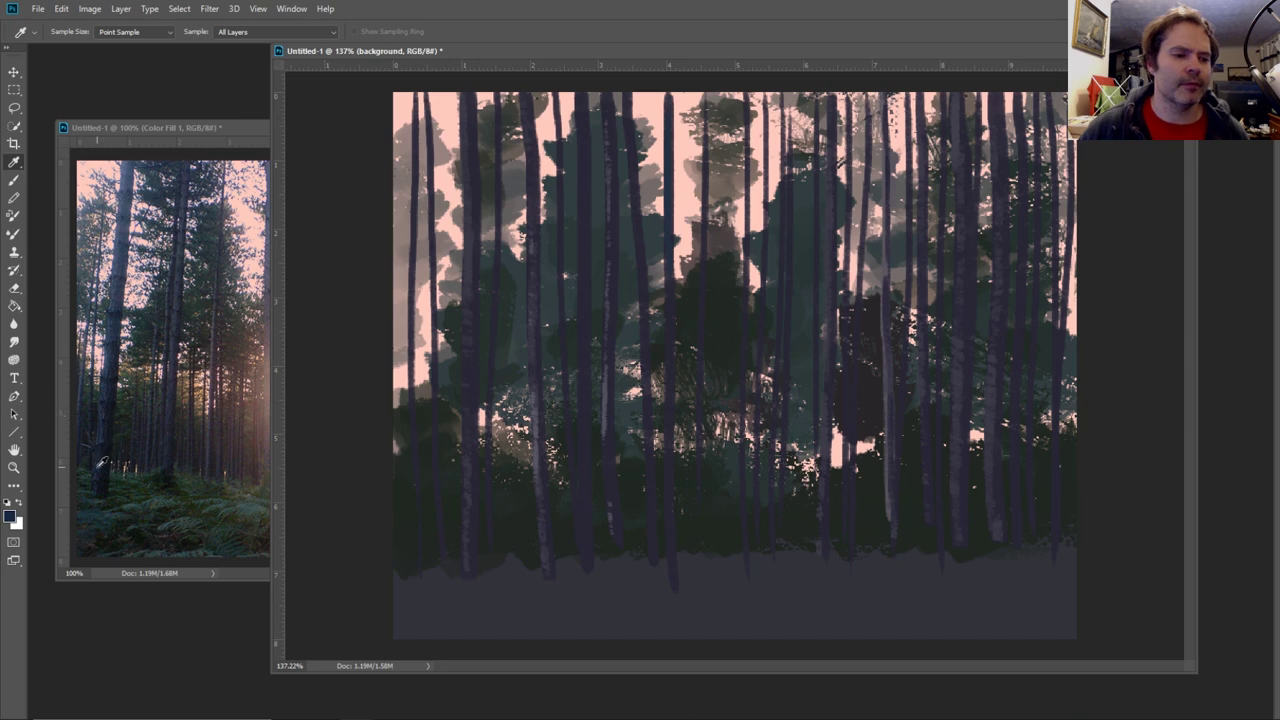
{"action": "left_click", "coordinate": [106, 452]}
{"action": "left_click", "coordinate": [102, 456]}
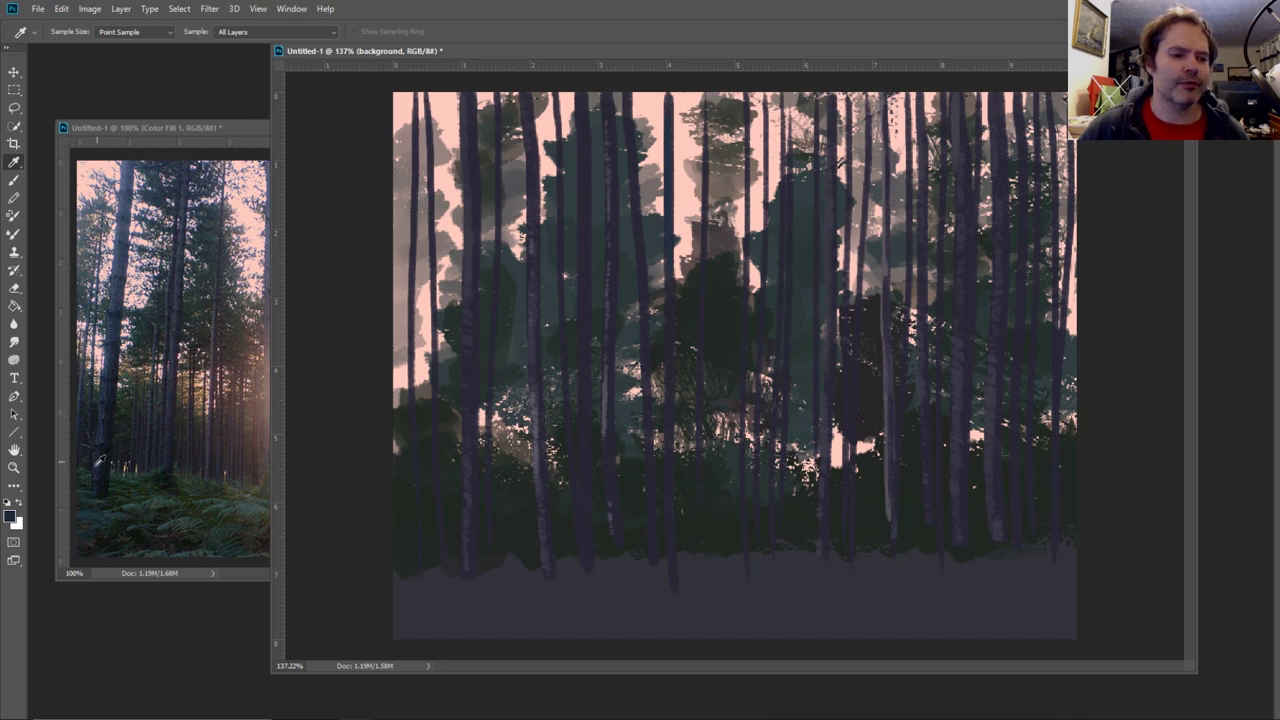
{"action": "left_click", "coordinate": [14, 181]}
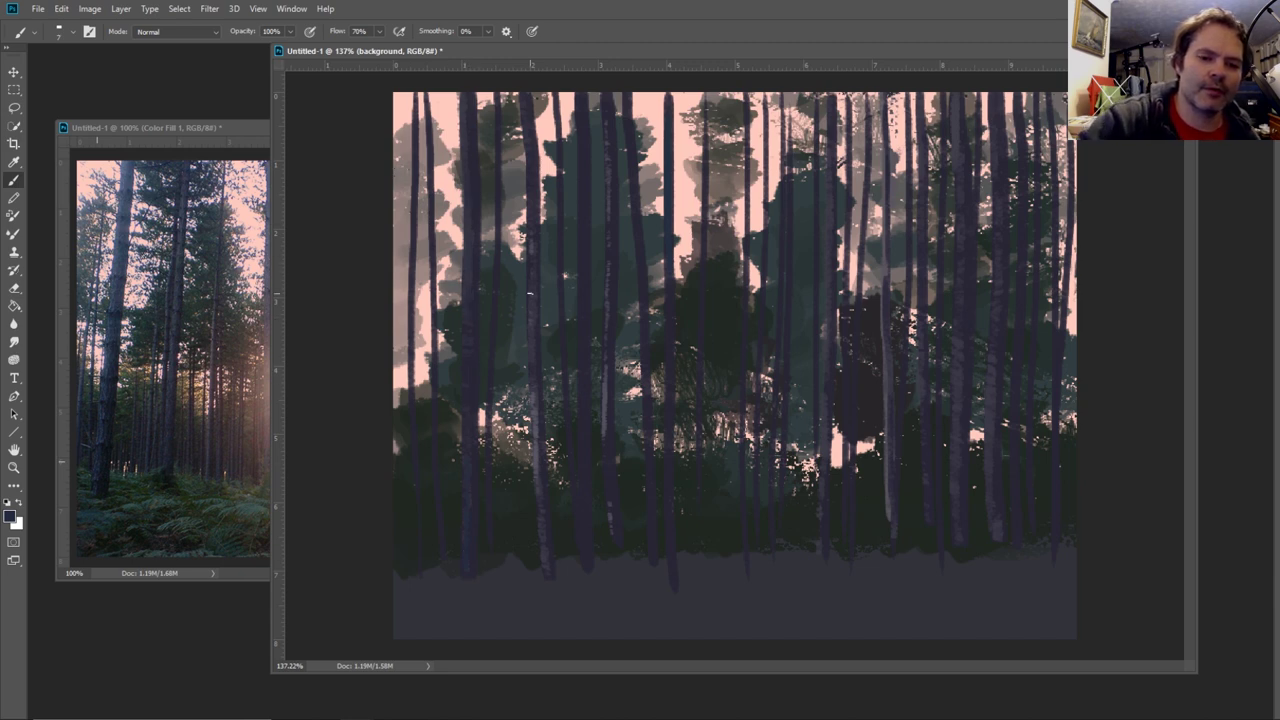
{"action": "mouse_move", "coordinate": [536, 422]}
{"action": "left_mouse_down"}
{"action": "mouse_move", "coordinate": [541, 486]}
{"action": "mouse_move", "coordinate": [535, 393]}
{"action": "left_mouse_up"}
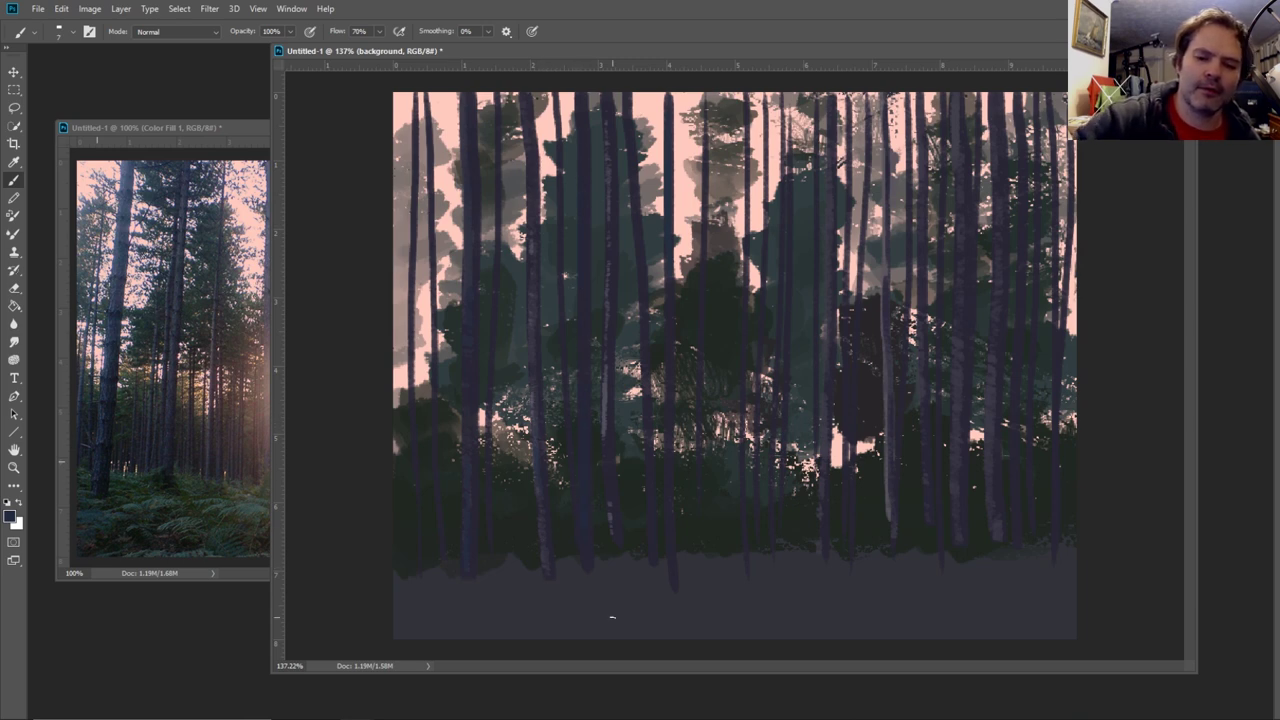
{"action": "left_click_drag", "start_coordinate": [888, 456], "coordinate": [889, 521]}
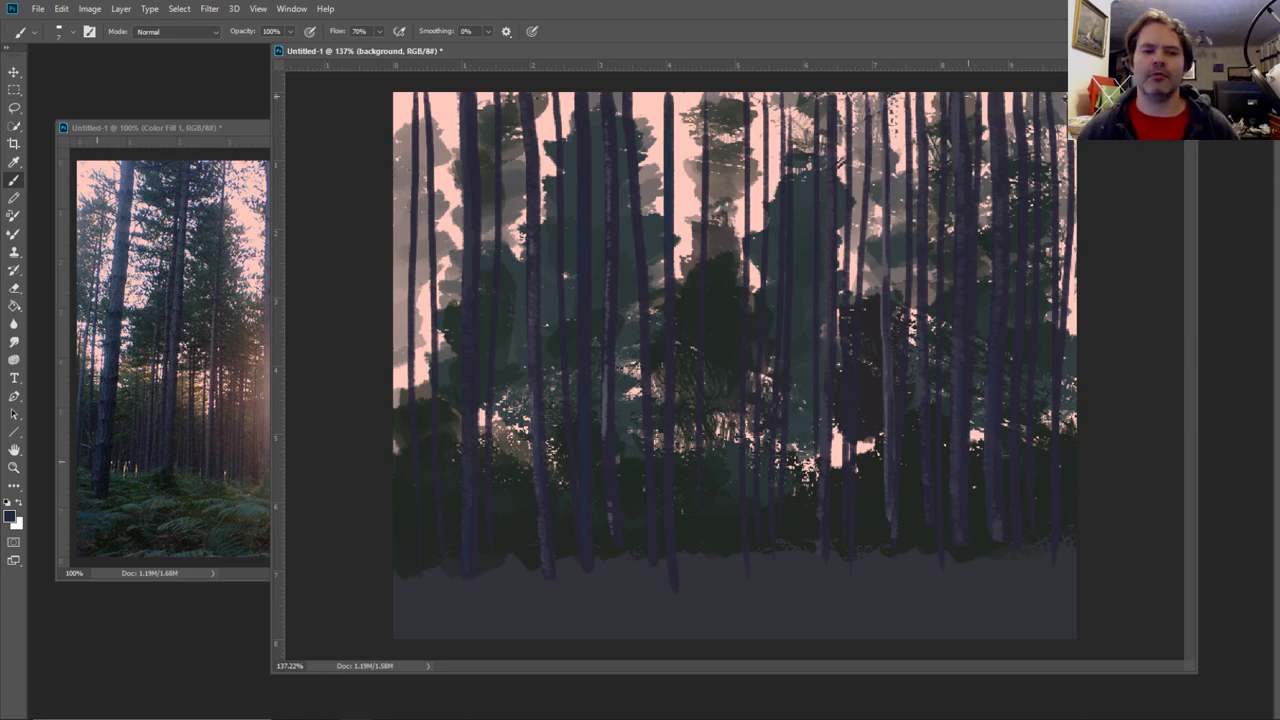
- Sample a dark colour and darken a left-hand trunk along its length plus one left of centre
{"action": "left_click", "coordinate": [13, 162]}
{"action": "left_click", "coordinate": [111, 470]}
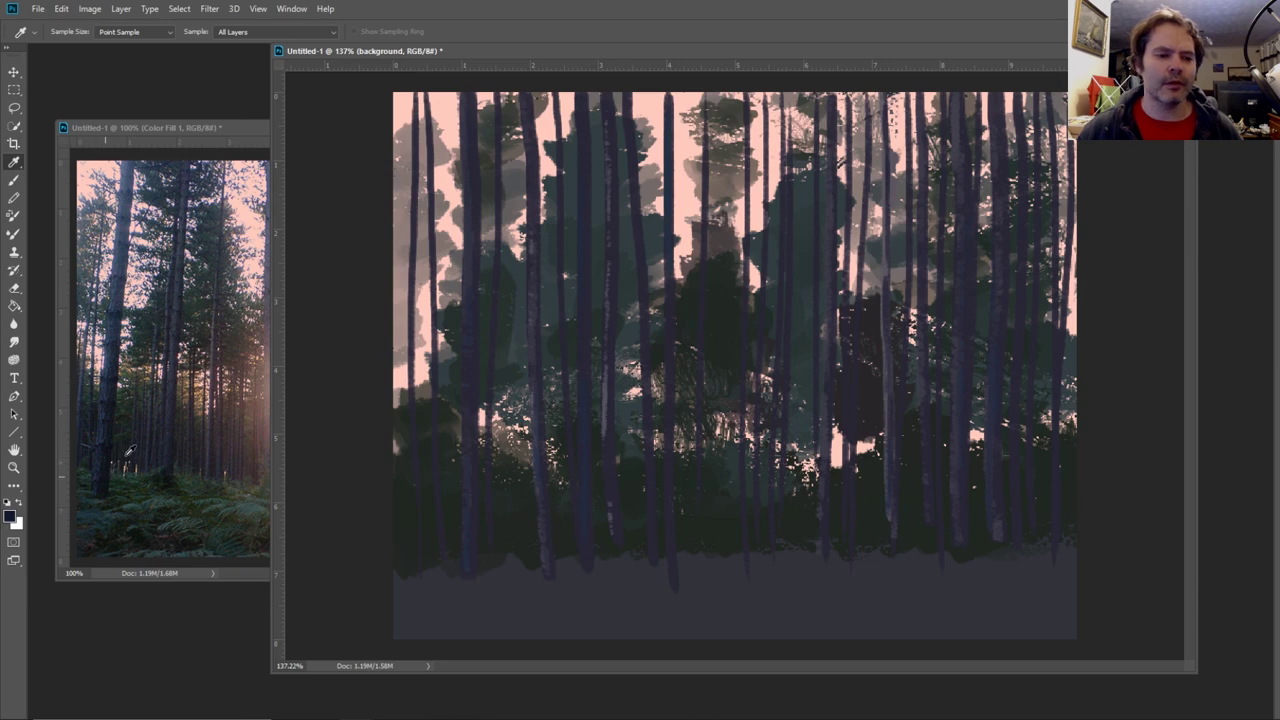
{"action": "left_click", "coordinate": [13, 180]}
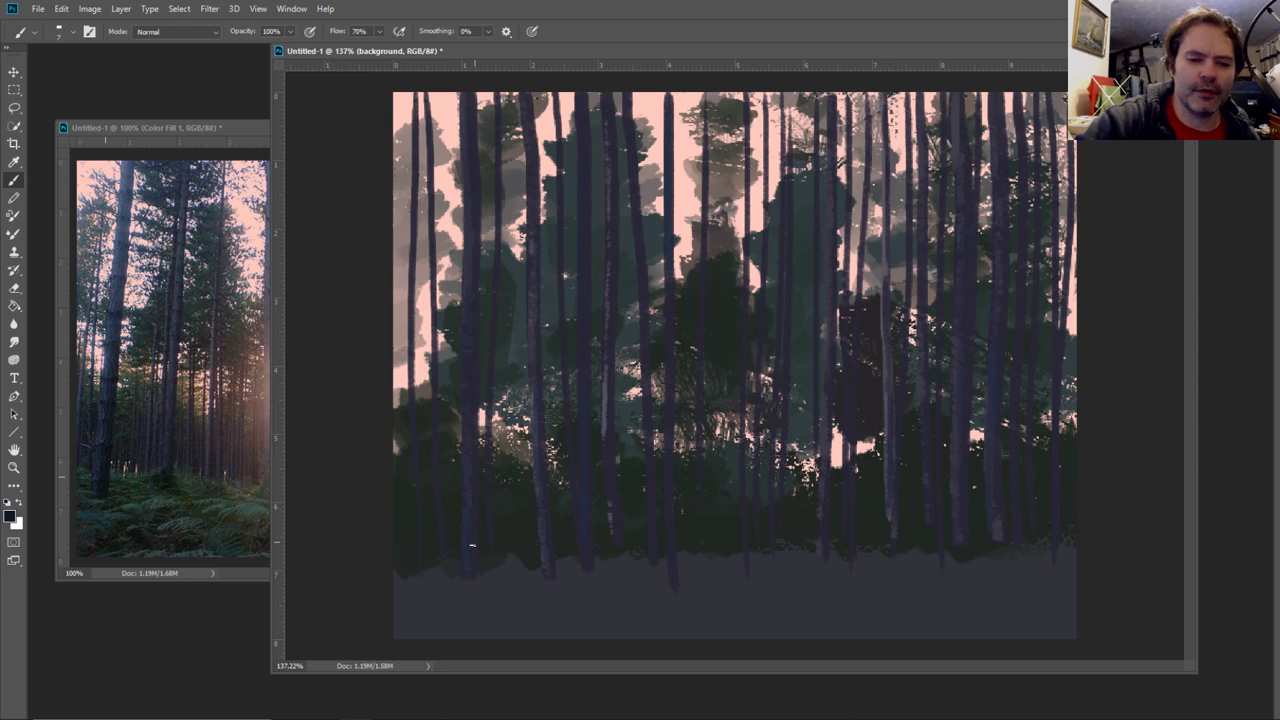
{"action": "left_click_drag", "start_coordinate": [471, 544], "coordinate": [475, 572]}
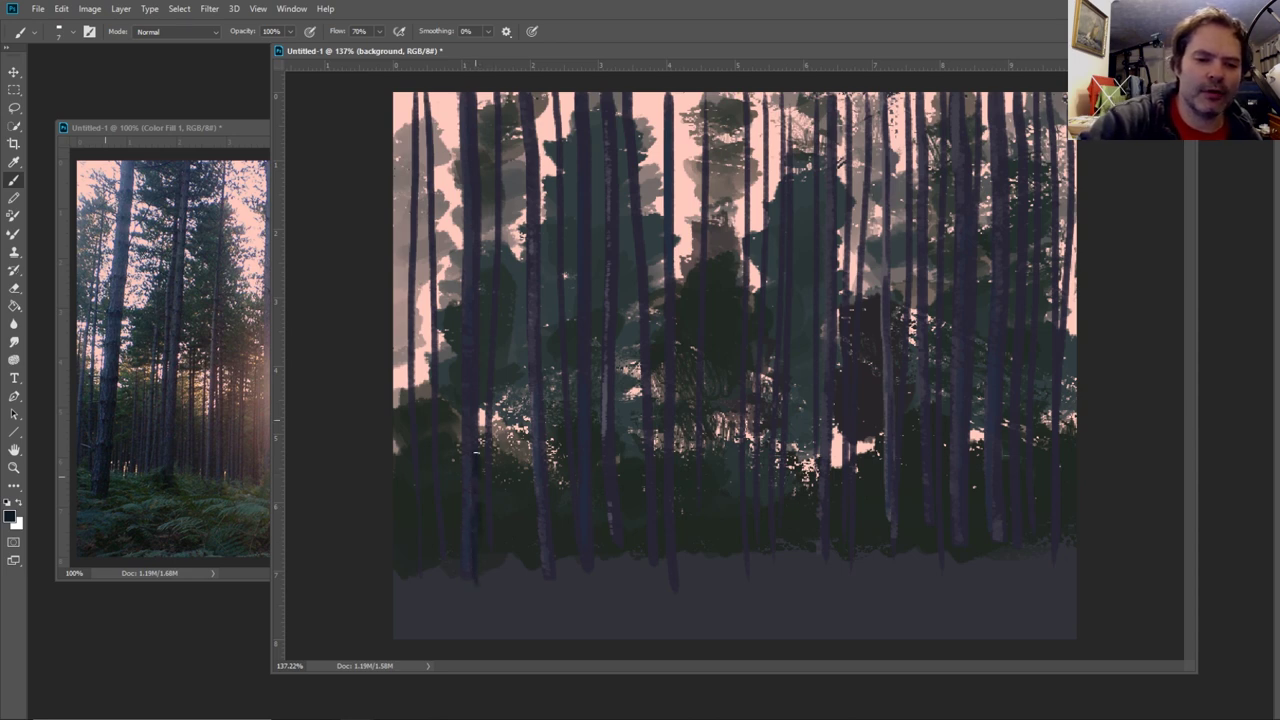
{"action": "left_click_drag", "start_coordinate": [479, 492], "coordinate": [476, 368]}
{"action": "left_click_drag", "start_coordinate": [478, 296], "coordinate": [473, 92]}
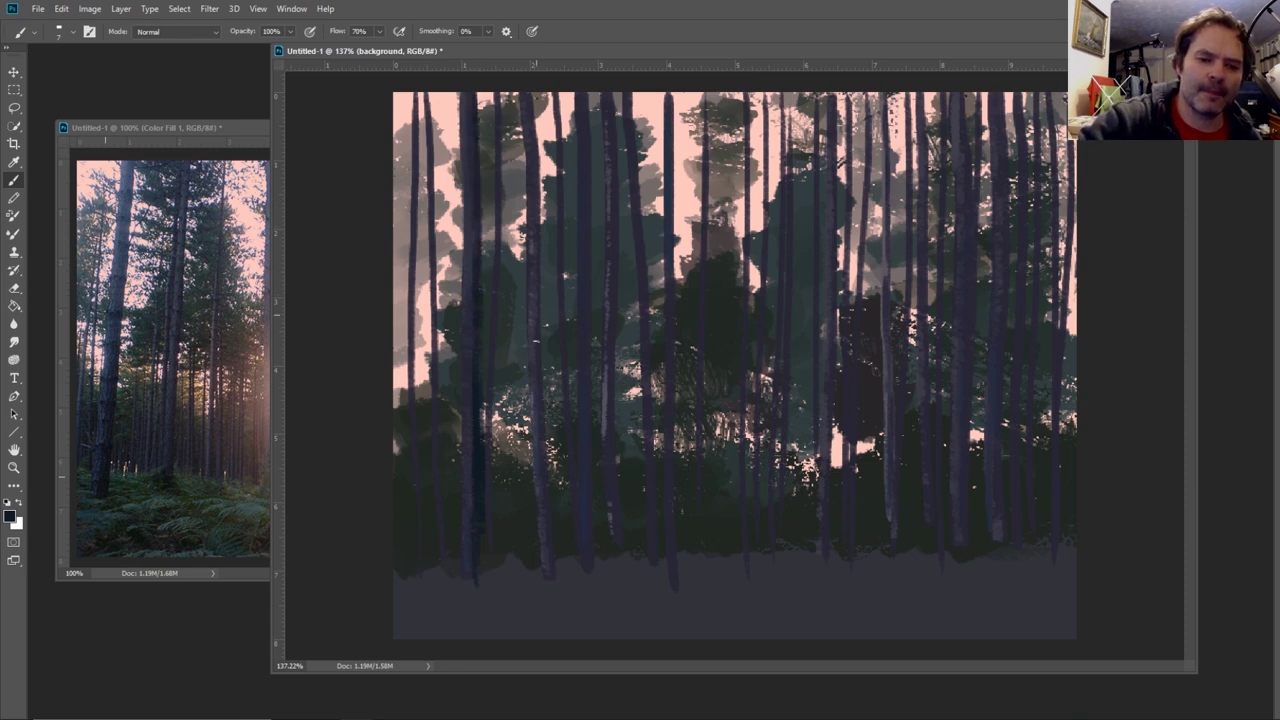
{"action": "left_click_drag", "start_coordinate": [537, 322], "coordinate": [549, 496]}
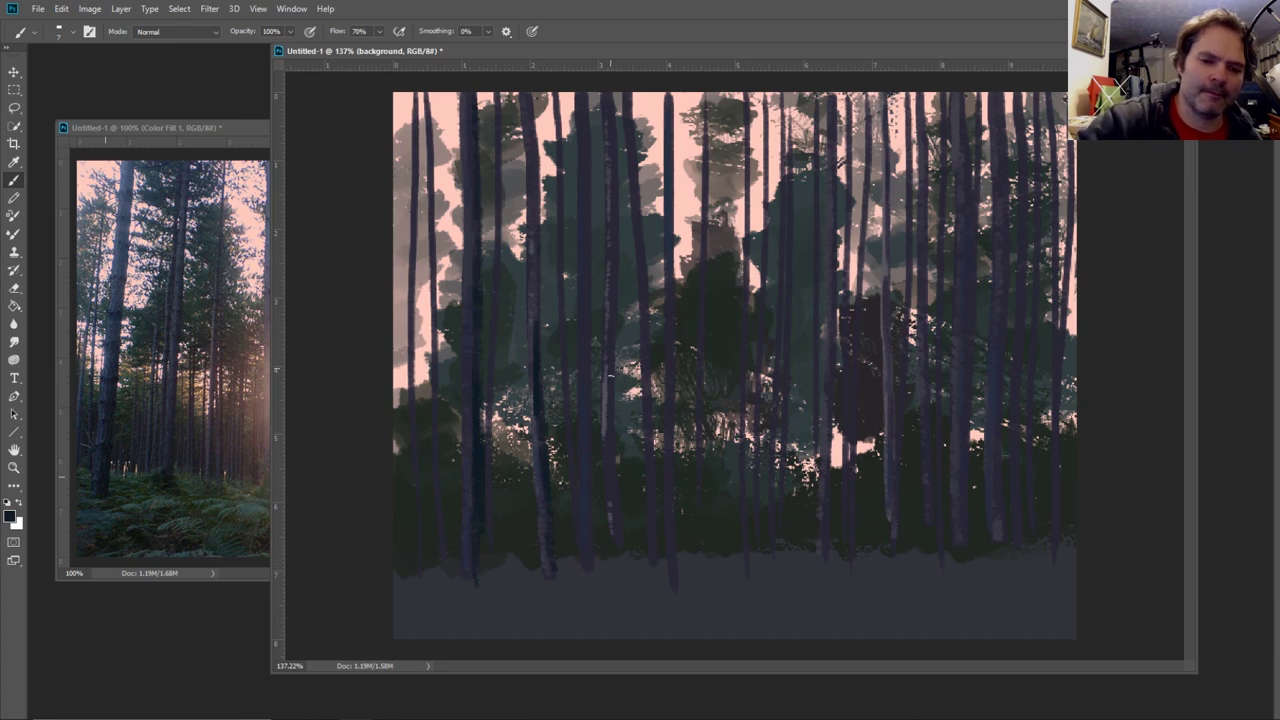
- Darken the middle trunk and two right-hand trunks with more dark strokes
{"action": "left_click_drag", "start_coordinate": [585, 390], "coordinate": [587, 442]}
{"action": "left_click_drag", "start_coordinate": [588, 490], "coordinate": [590, 525]}
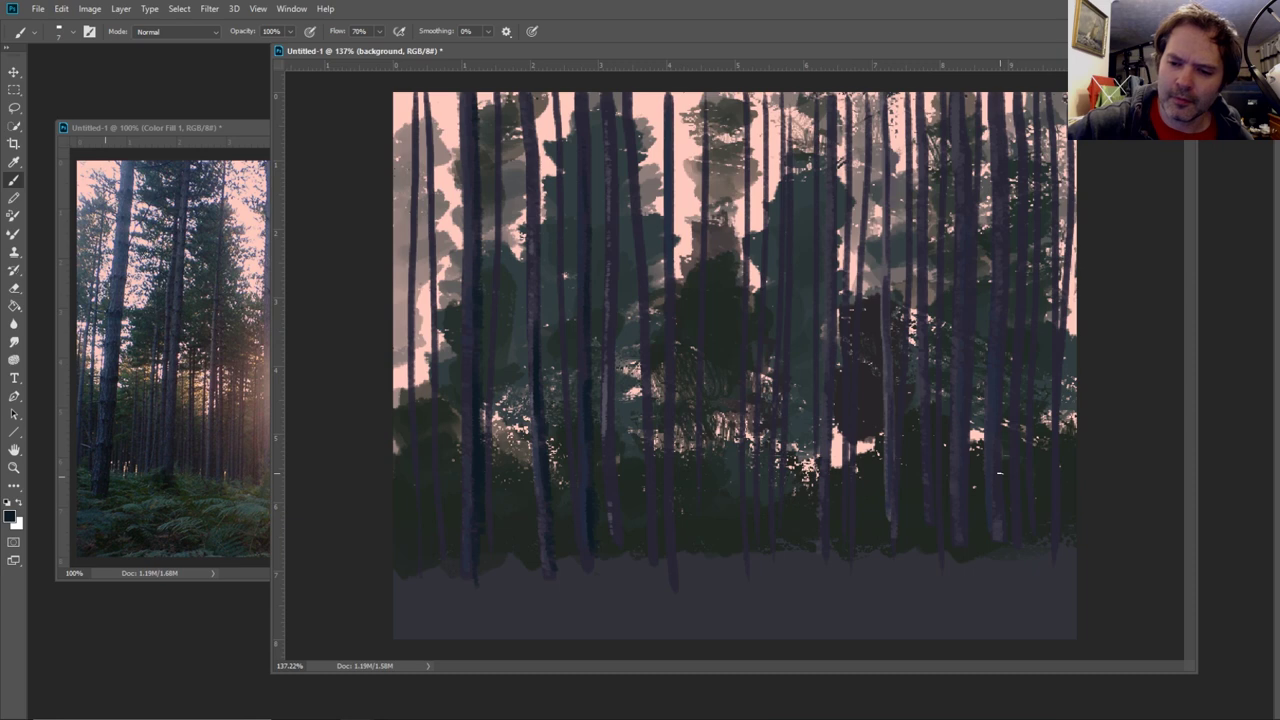
{"action": "left_click_drag", "start_coordinate": [999, 440], "coordinate": [1000, 504]}
{"action": "left_click_drag", "start_coordinate": [997, 434], "coordinate": [996, 368]}
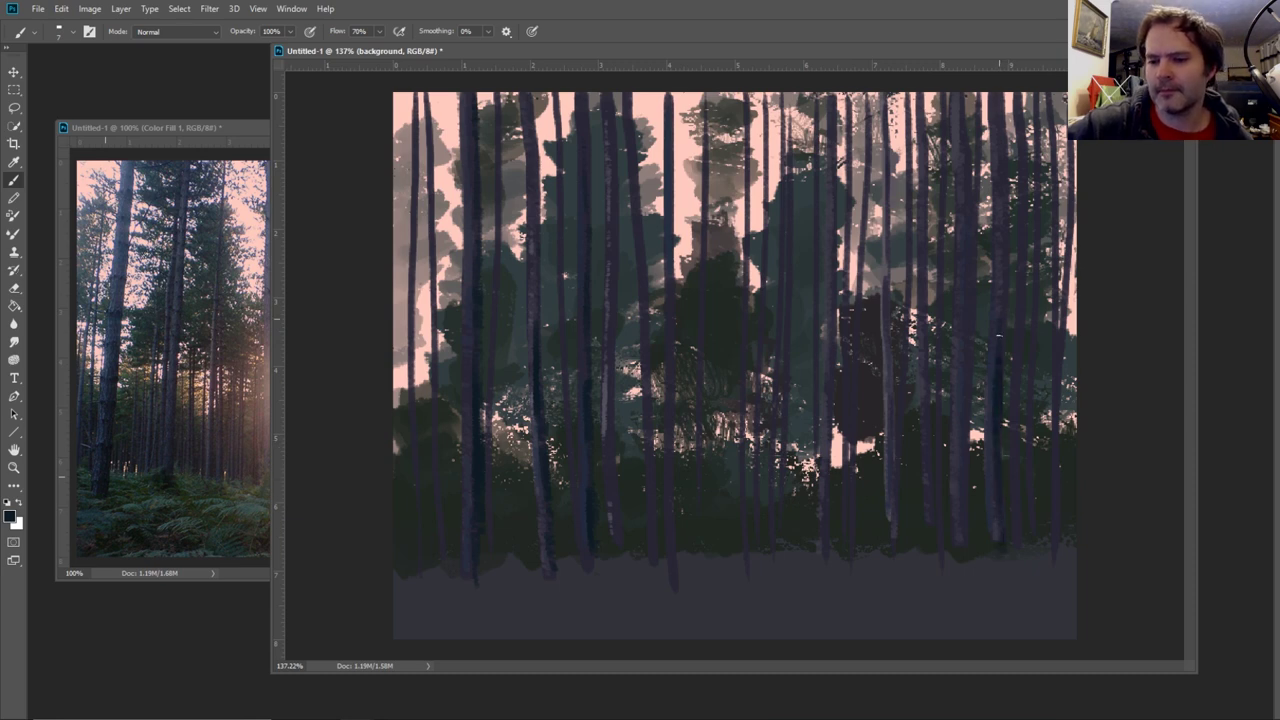
{"action": "left_click_drag", "start_coordinate": [1002, 312], "coordinate": [1004, 238]}
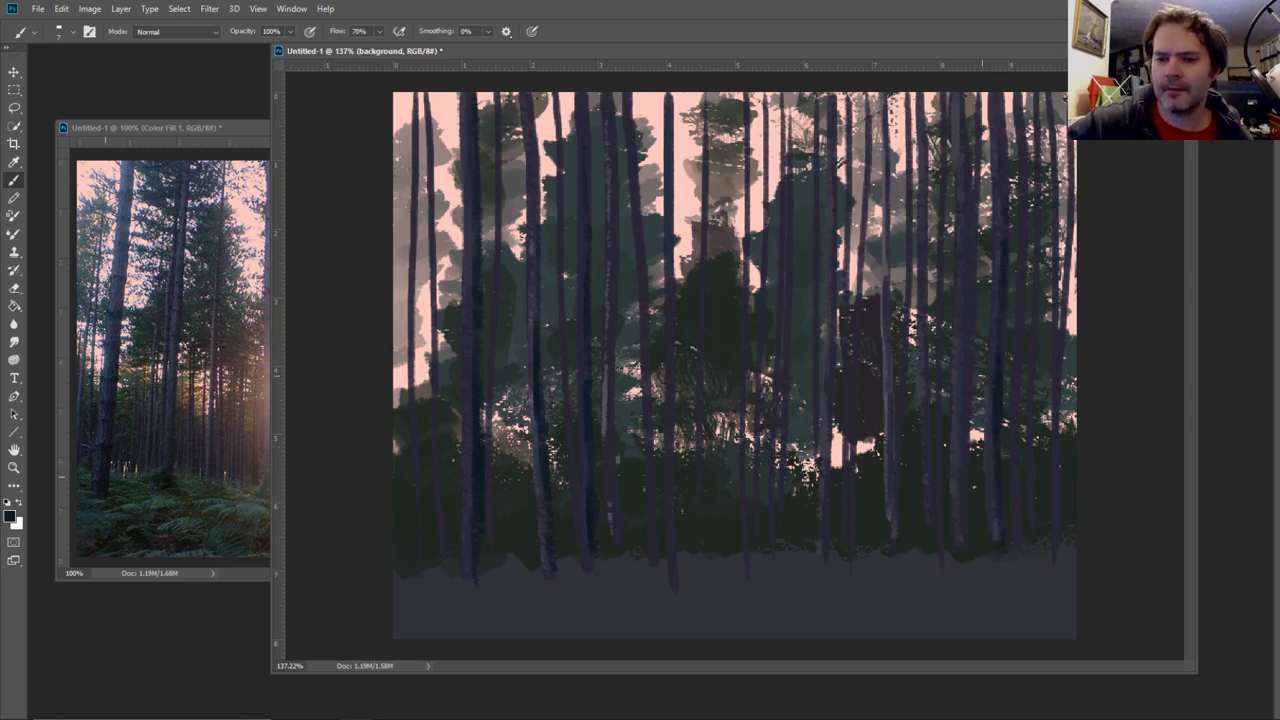
{"action": "left_click_drag", "start_coordinate": [970, 392], "coordinate": [970, 328]}
{"action": "mouse_move", "coordinate": [972, 444]}
{"action": "left_mouse_down"}
{"action": "mouse_move", "coordinate": [972, 428]}
{"action": "mouse_move", "coordinate": [967, 532]}
{"action": "left_mouse_up"}
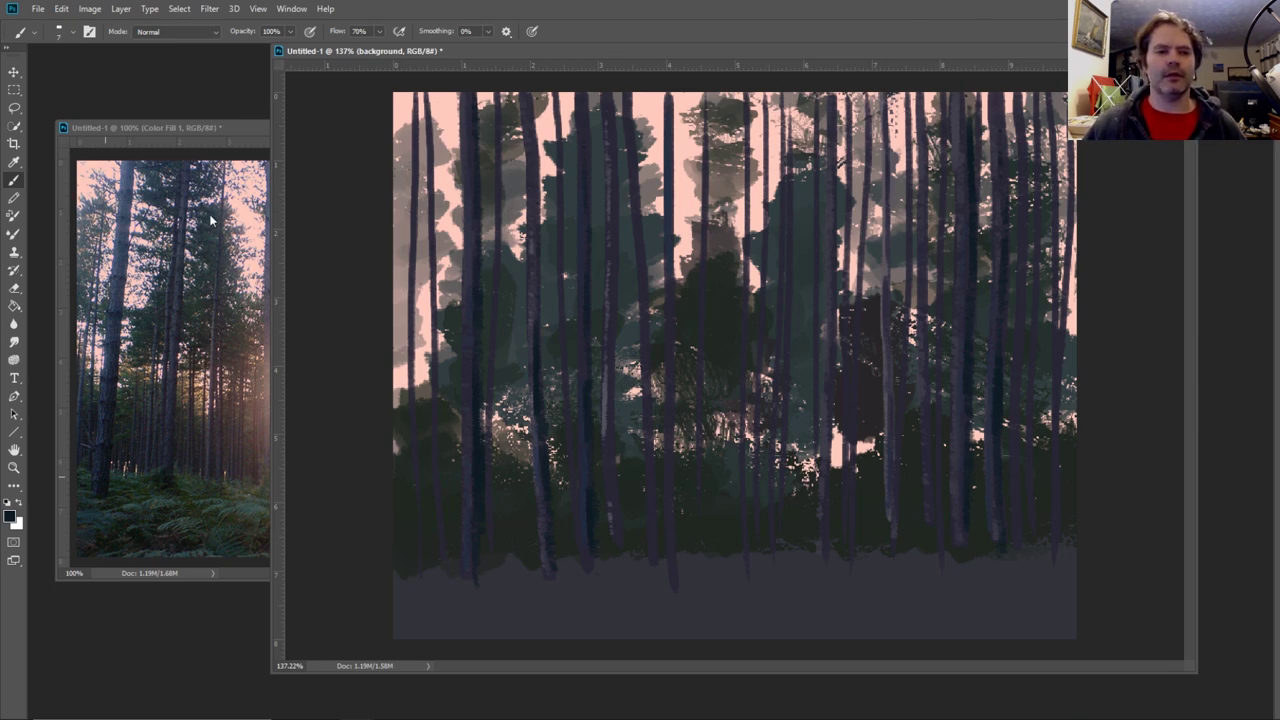
- Bring the reference photo forward and sample a warm tan colour from it
{"action": "left_click", "coordinate": [232, 127]}
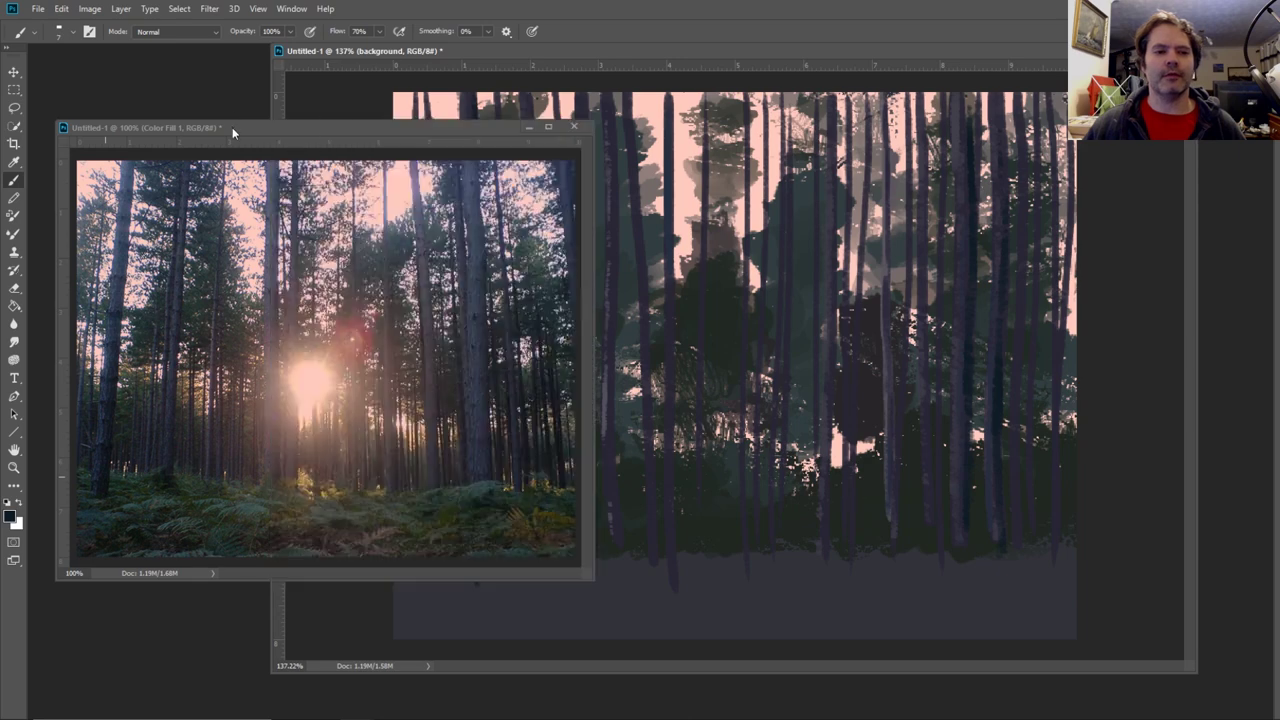
{"action": "left_click_drag", "start_coordinate": [232, 127], "coordinate": [225, 125]}
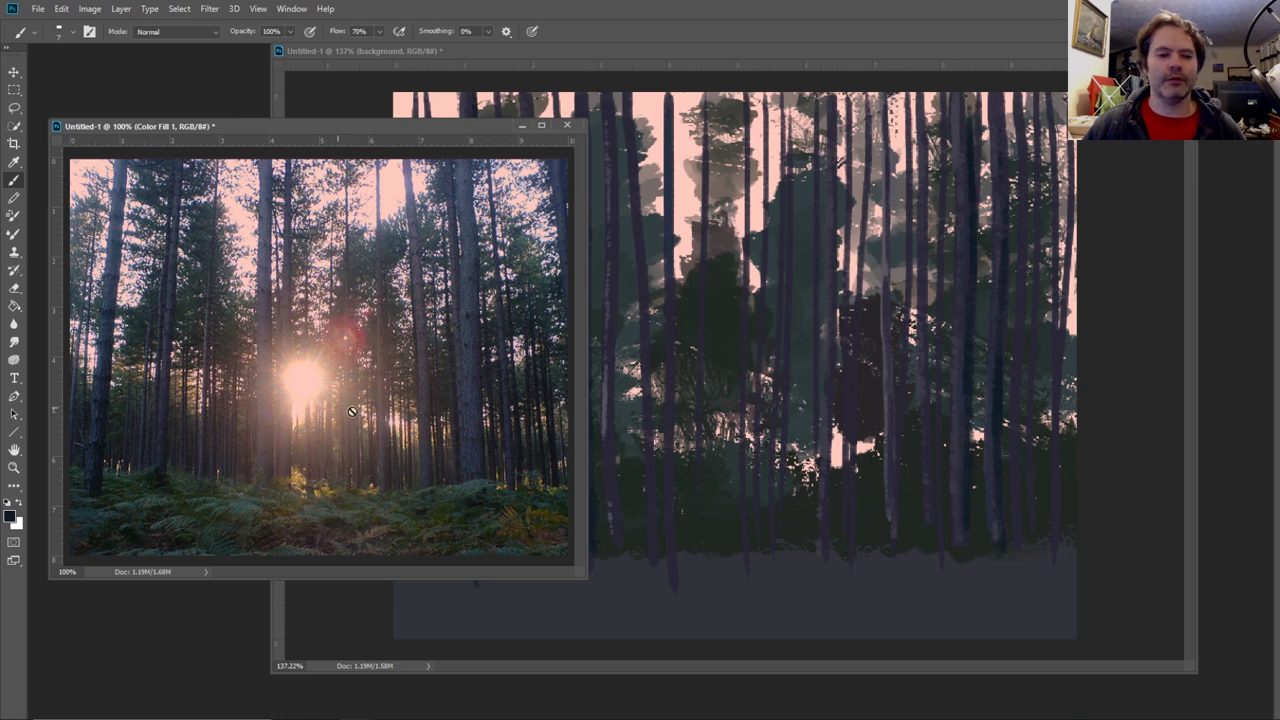
{"action": "left_click", "coordinate": [14, 161]}
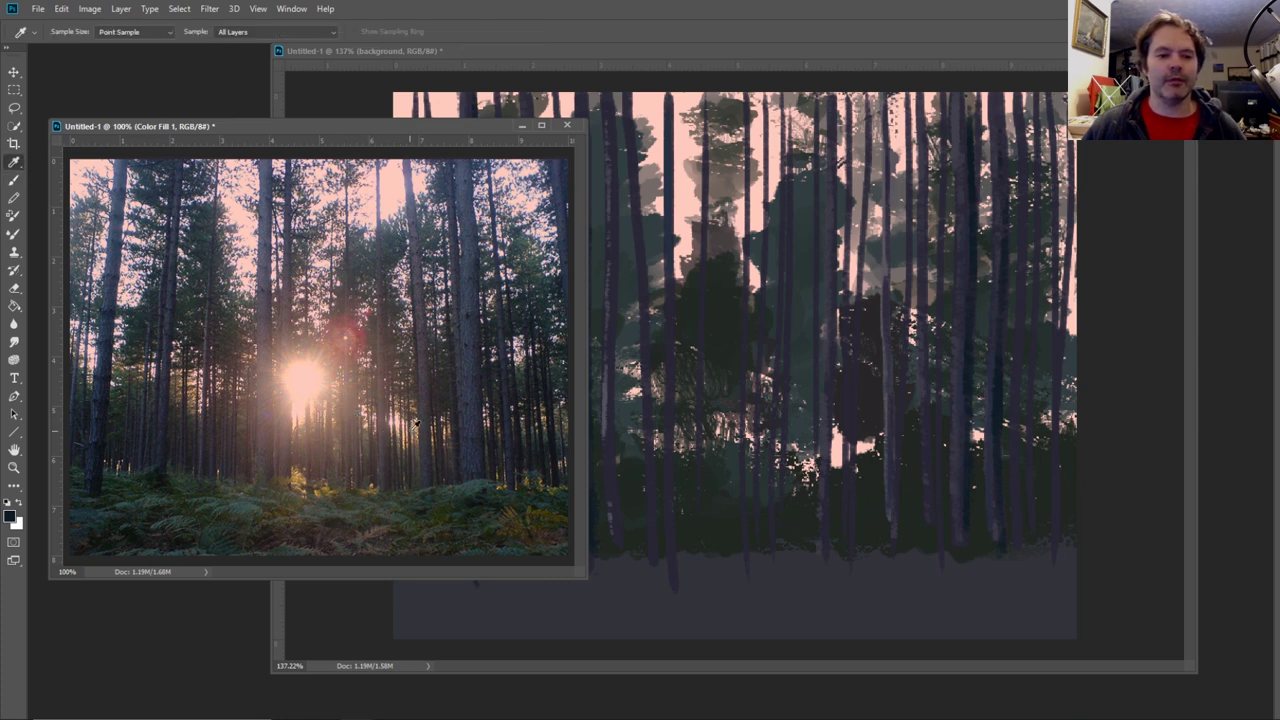
{"action": "left_click", "coordinate": [421, 424]}
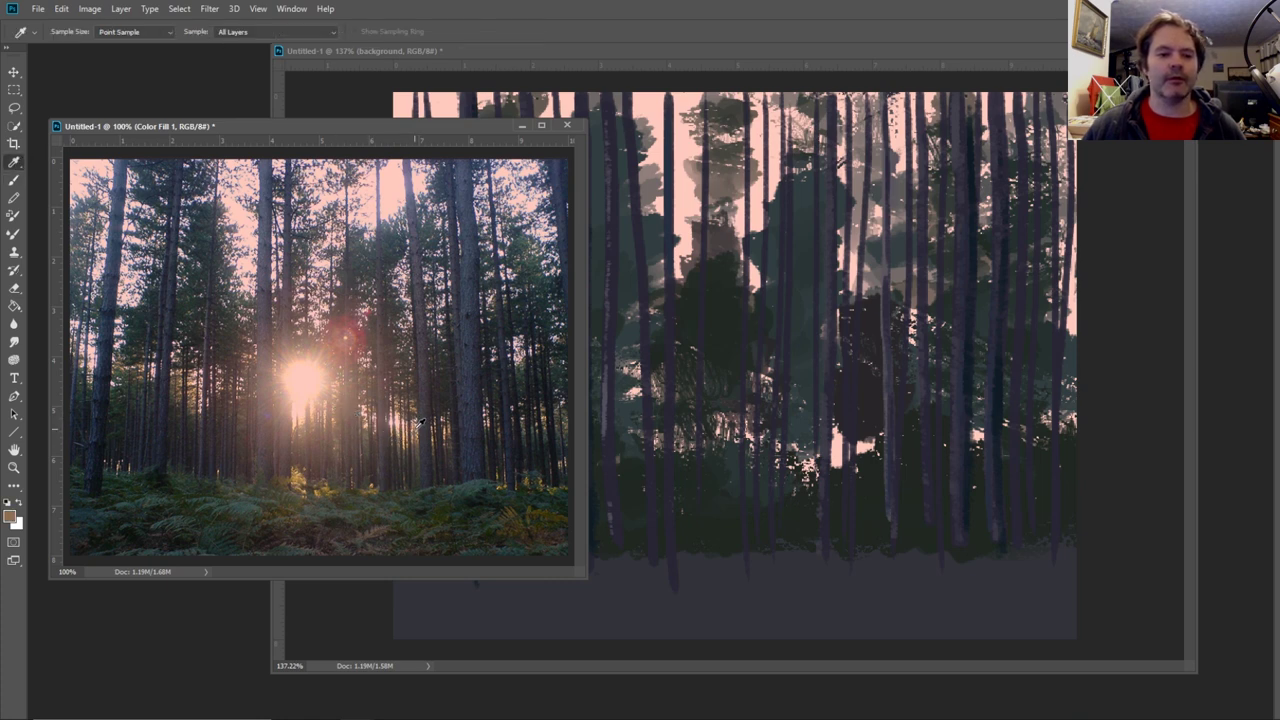
{"action": "left_click", "coordinate": [14, 180]}
- Minimize the photo and add a new empty Layer 3 in the Layers panel
{"action": "left_click", "coordinate": [521, 130]}
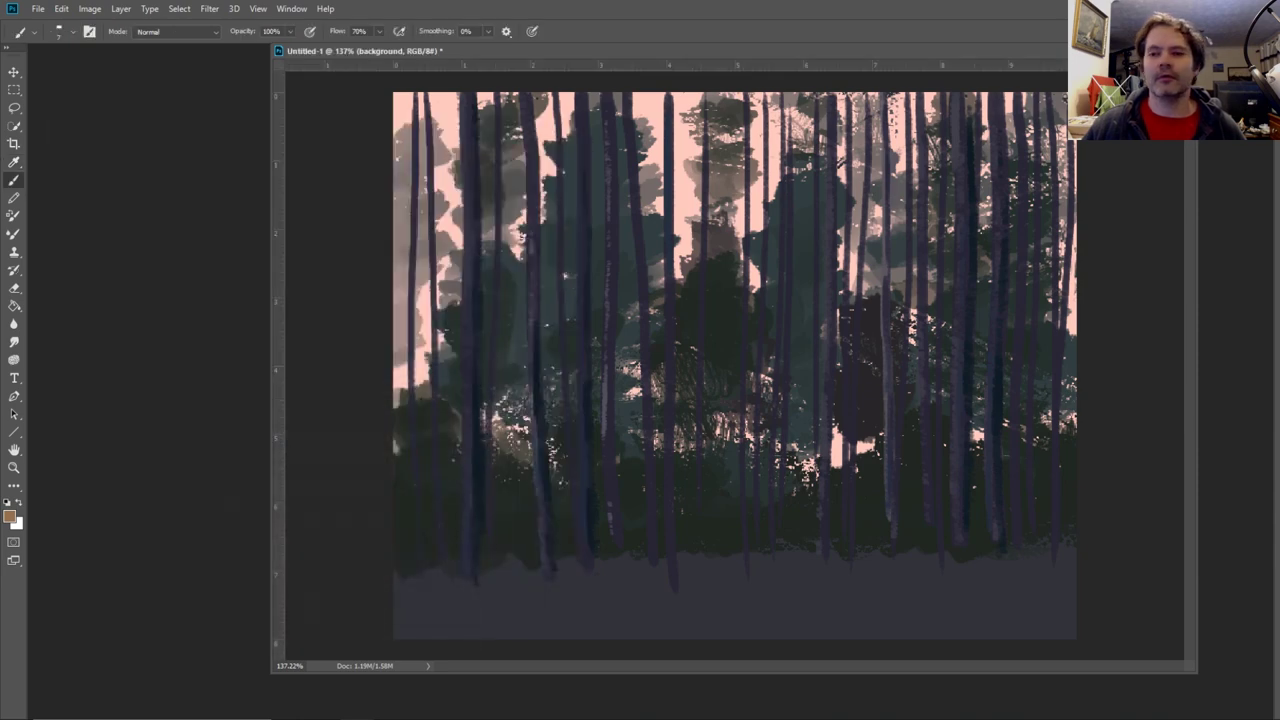
{"action": "key", "text": "F7"}
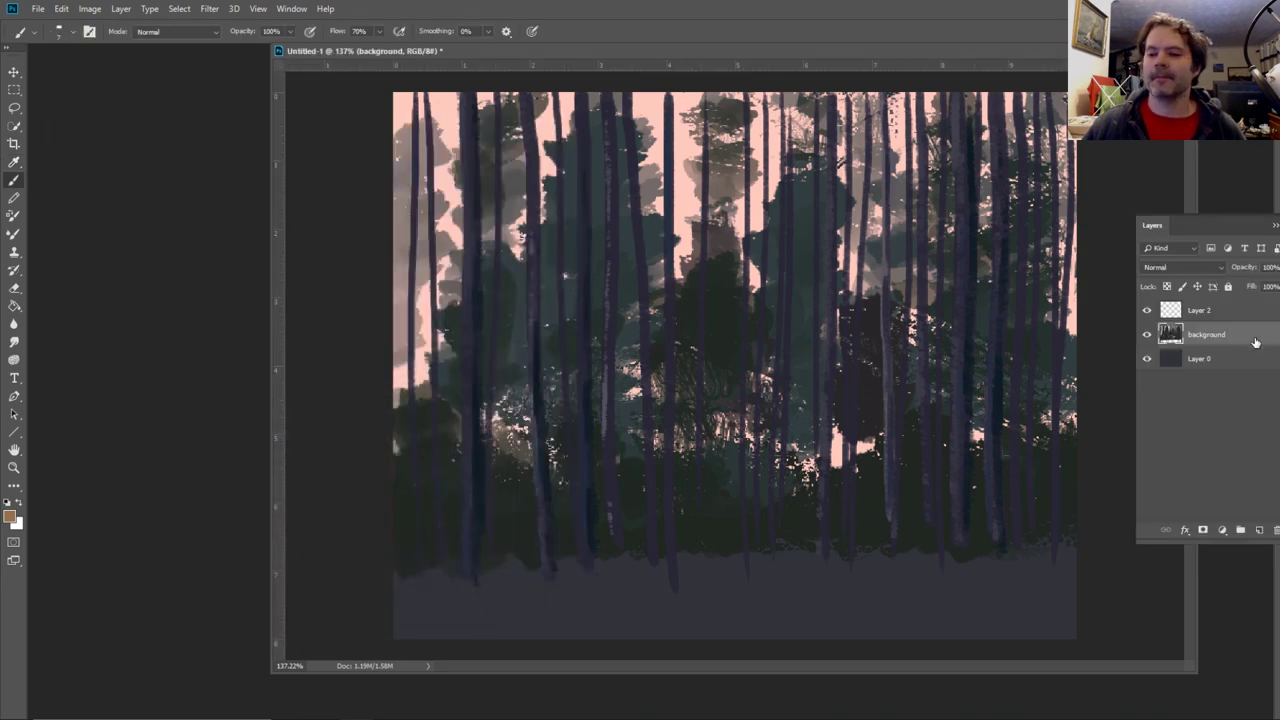
{"action": "left_click", "coordinate": [1259, 530]}
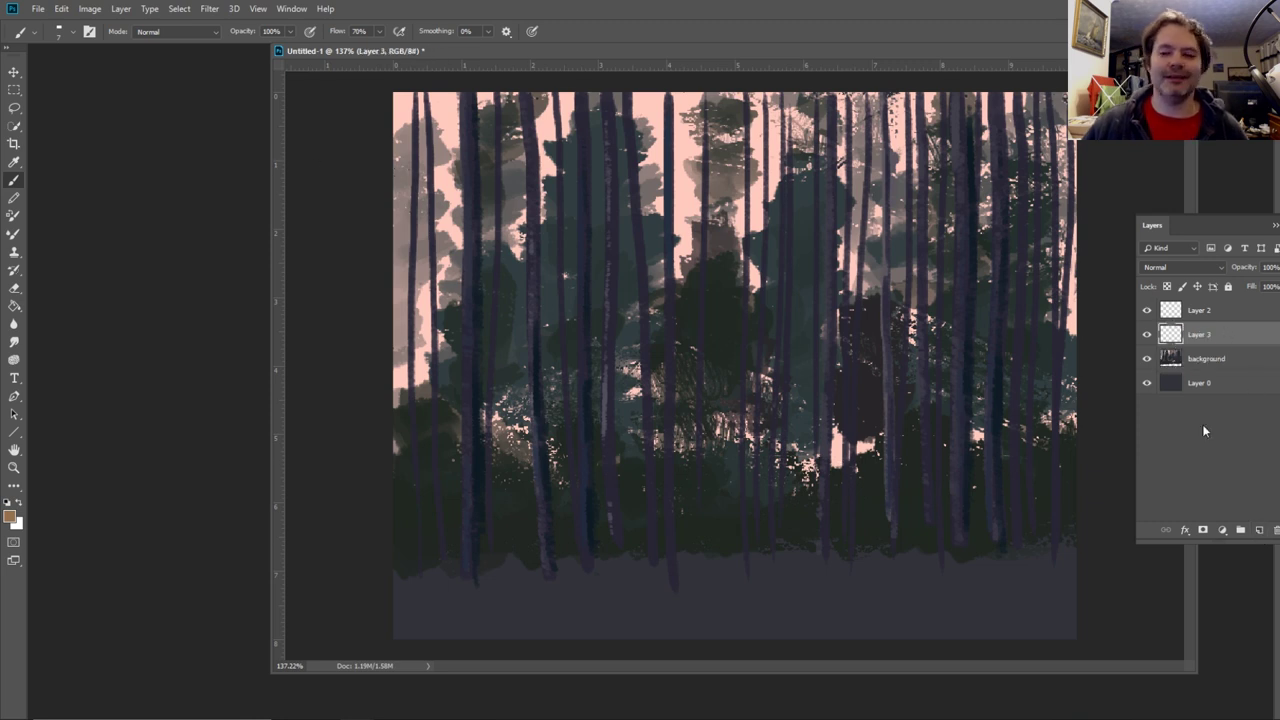
- Paint five short warm tan light strokes between the trunk bases on Layer 3
{"action": "left_click", "coordinate": [1275, 226]}
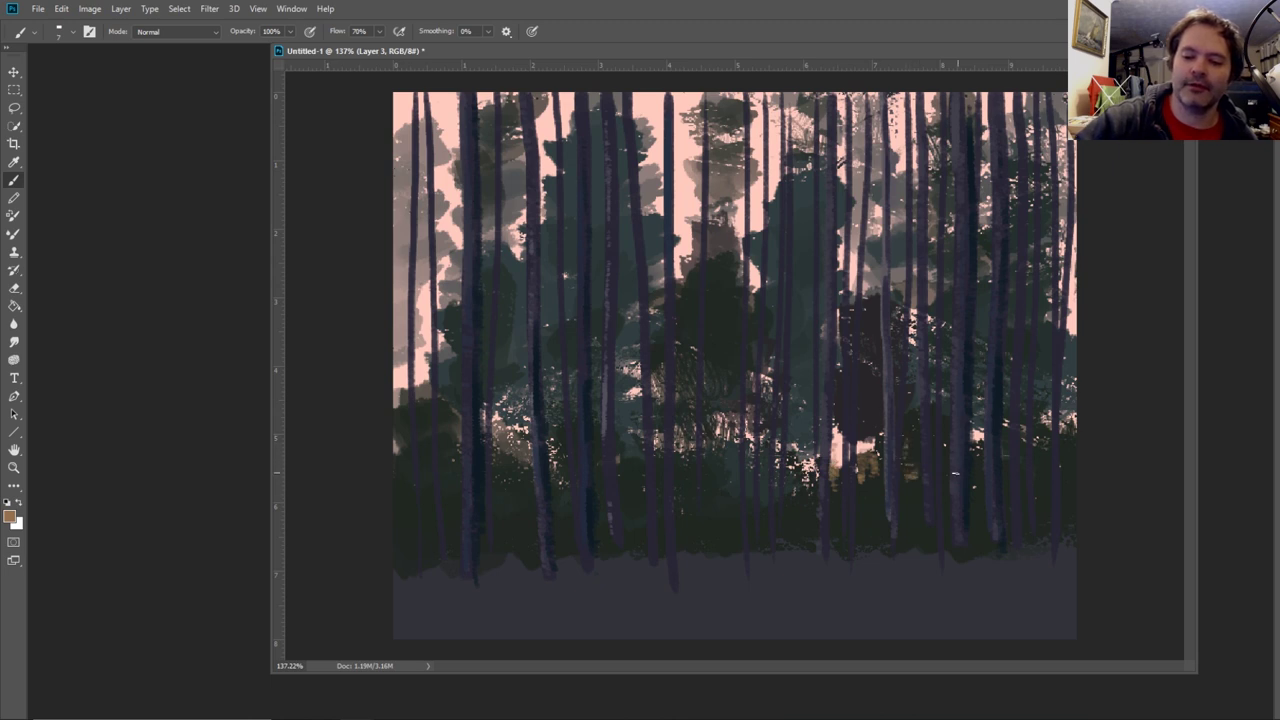
{"action": "mouse_move", "coordinate": [976, 462]}
{"action": "left_mouse_down"}
{"action": "mouse_move", "coordinate": [971, 437]}
{"action": "mouse_move", "coordinate": [1030, 478]}
{"action": "left_mouse_up"}
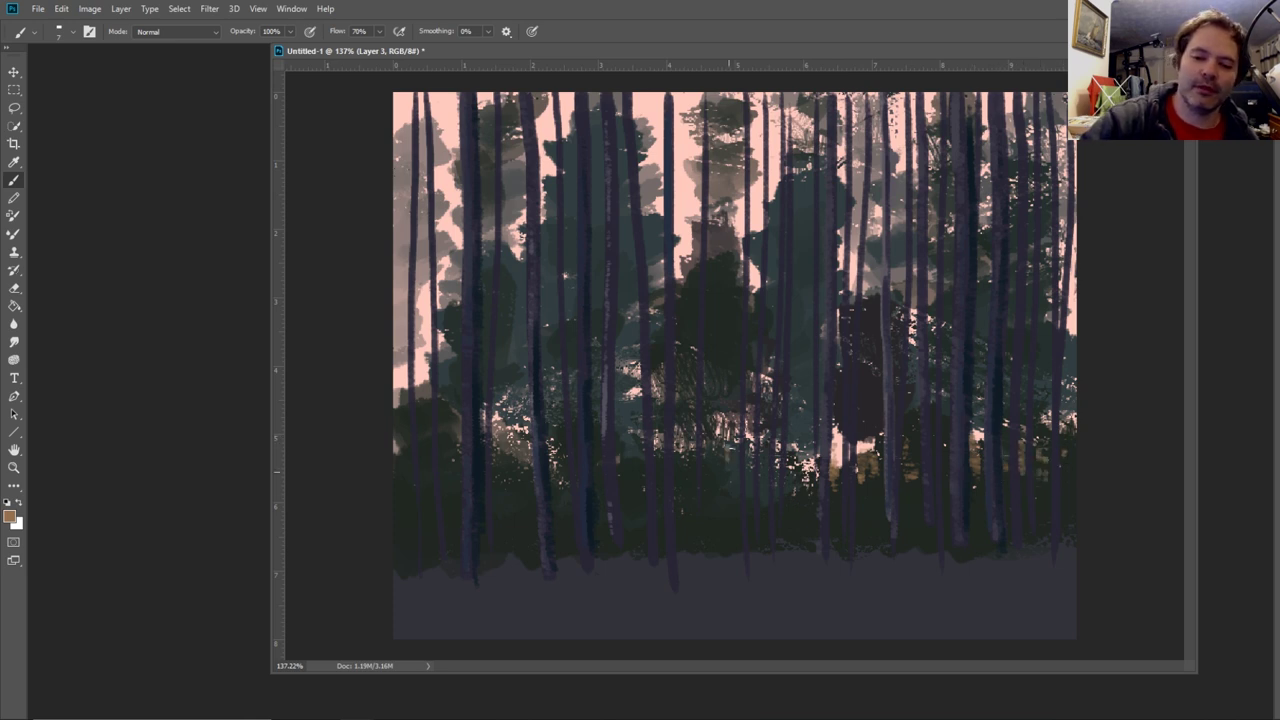
{"action": "left_click_drag", "start_coordinate": [732, 476], "coordinate": [736, 442]}
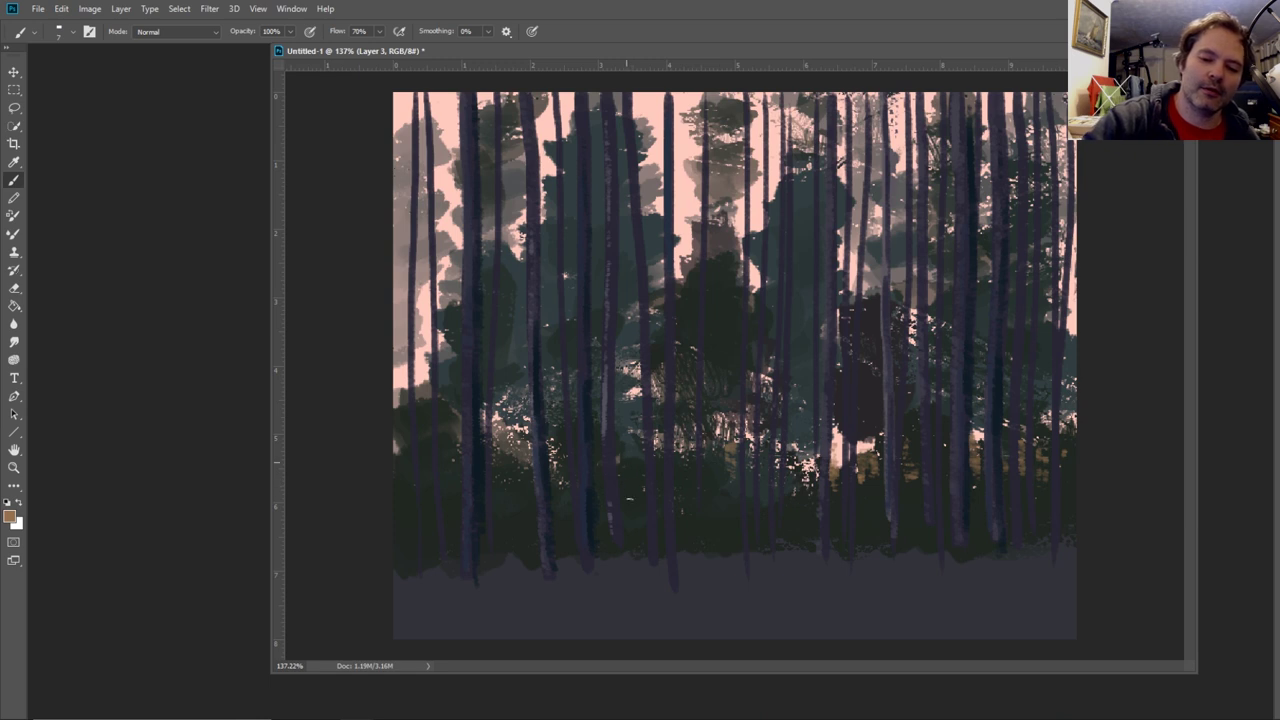
{"action": "left_click_drag", "start_coordinate": [641, 464], "coordinate": [644, 490]}
{"action": "mouse_move", "coordinate": [563, 494]}
{"action": "left_mouse_down"}
{"action": "mouse_move", "coordinate": [560, 454]}
{"action": "mouse_move", "coordinate": [571, 510]}
{"action": "left_mouse_up"}
{"action": "mouse_move", "coordinate": [505, 482]}
{"action": "left_mouse_down"}
{"action": "mouse_move", "coordinate": [498, 452]}
{"action": "mouse_move", "coordinate": [516, 456]}
{"action": "mouse_move", "coordinate": [524, 492]}
{"action": "left_mouse_up"}
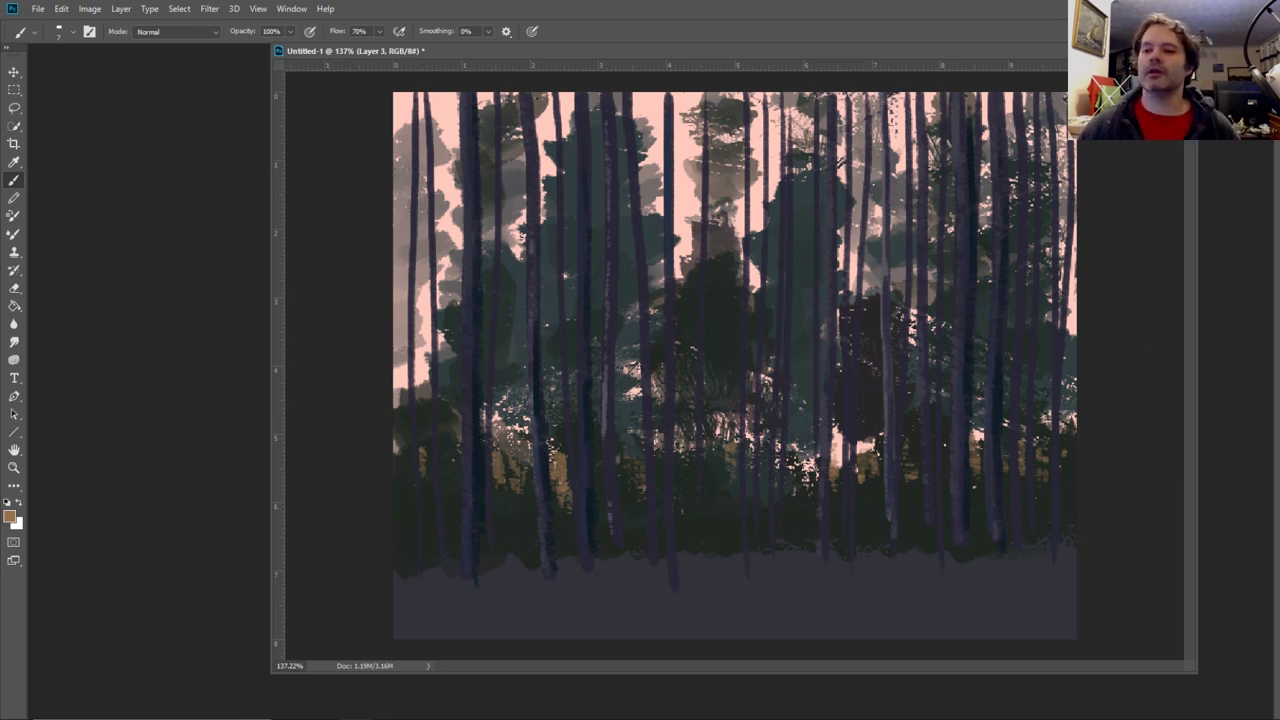
{"action": "key", "text": "F7"}
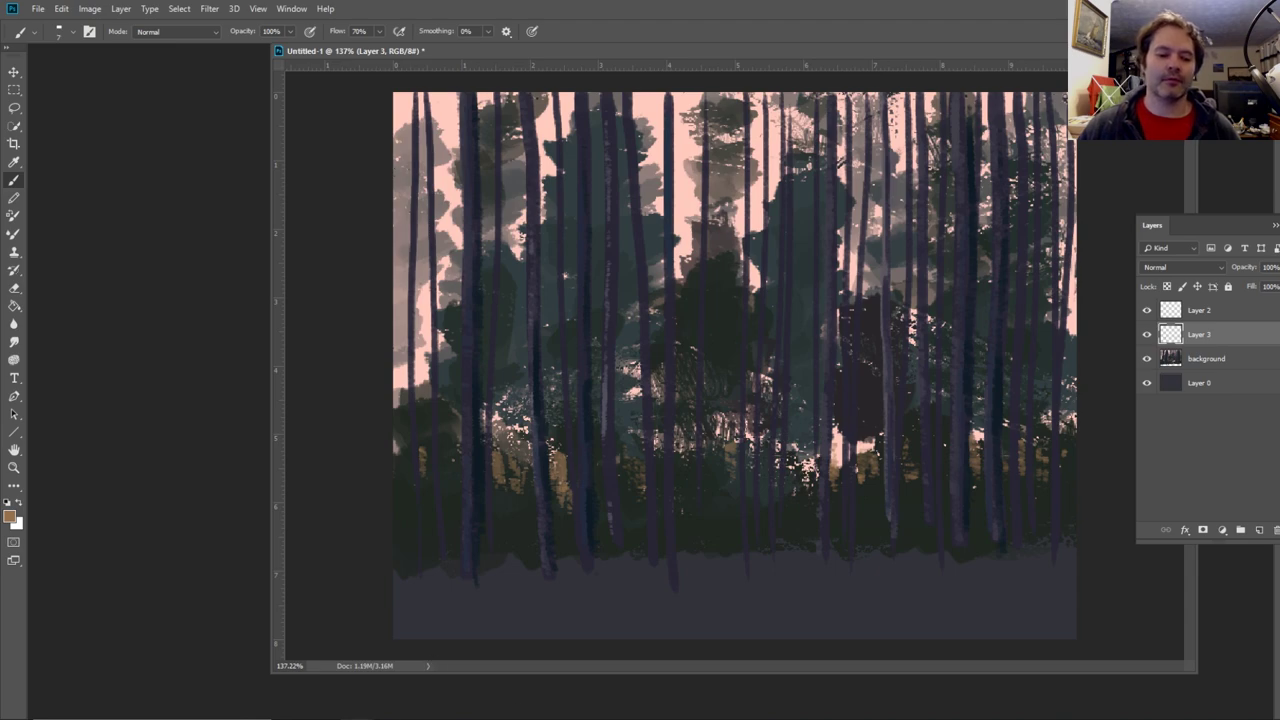
- Shrink the painting window so the reference photo shows beside it
{"action": "mouse_move", "coordinate": [360, 710]}
{"action": "left_click", "coordinate": [363, 680]}
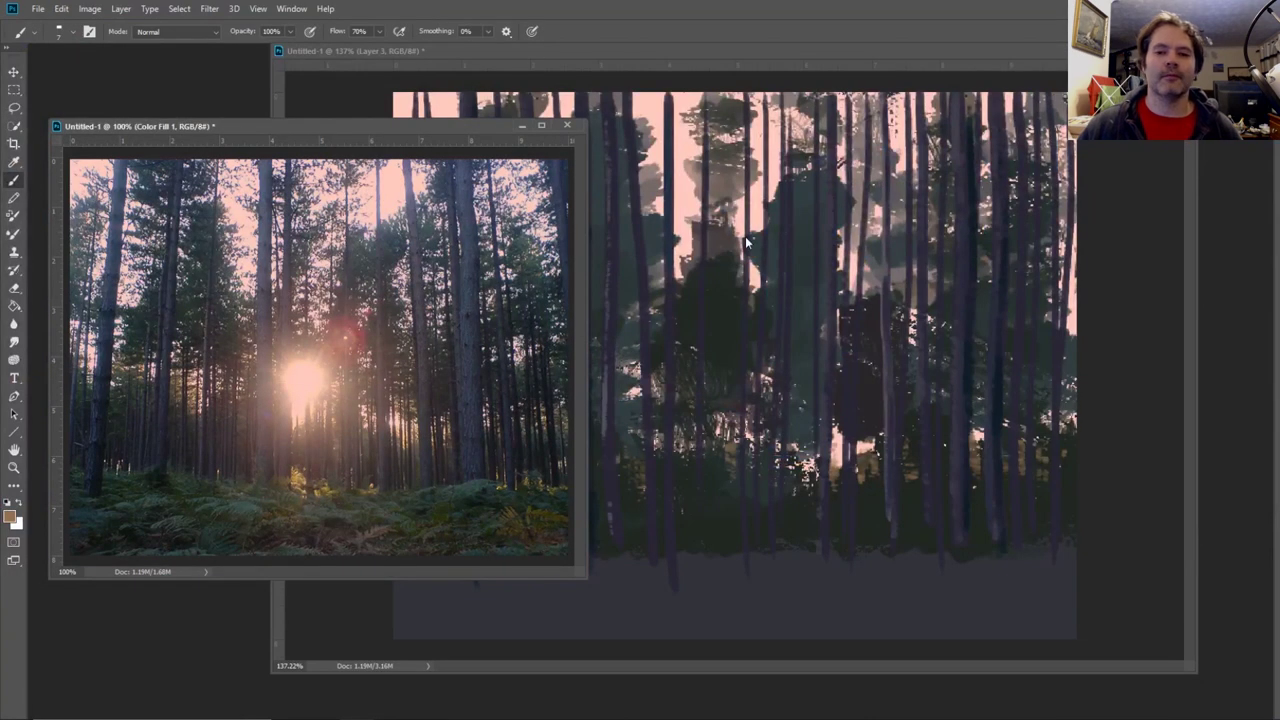
{"action": "left_click", "coordinate": [1018, 55]}
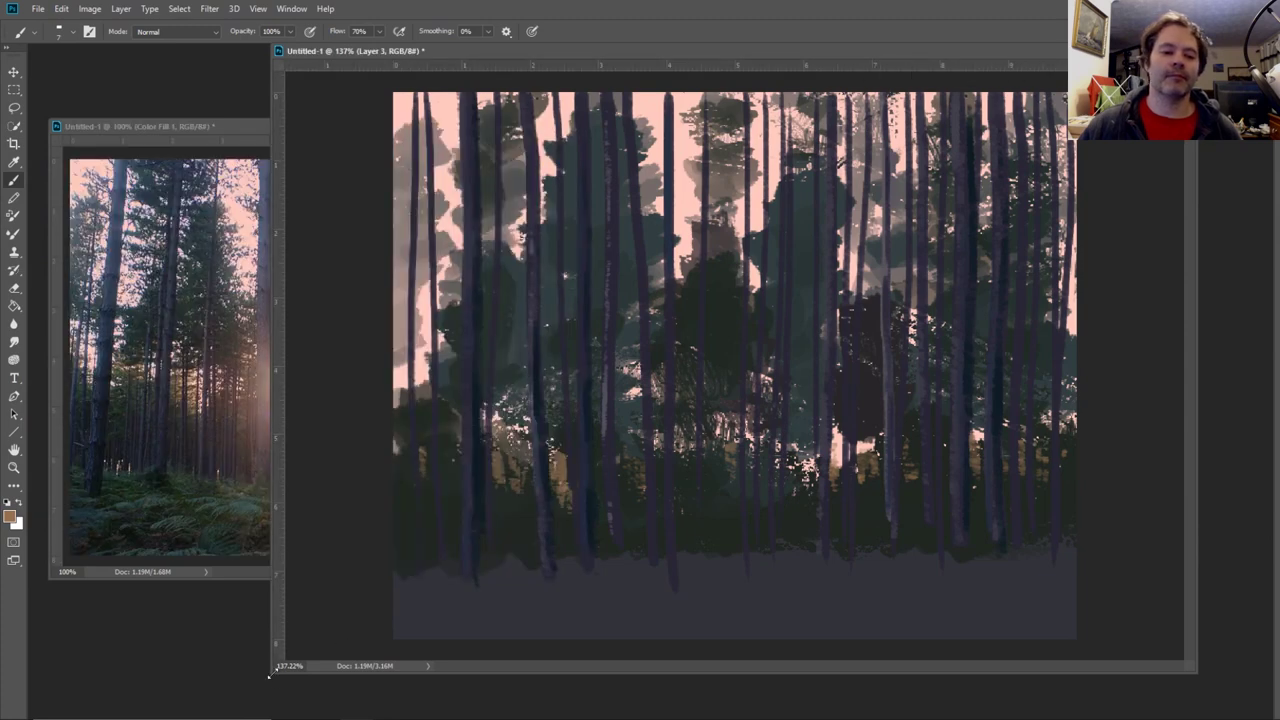
{"action": "mouse_move", "coordinate": [268, 676]}
{"action": "left_mouse_down"}
{"action": "mouse_move", "coordinate": [537, 523]}
{"action": "mouse_move", "coordinate": [629, 551]}
{"action": "mouse_move", "coordinate": [617, 590]}
{"action": "mouse_move", "coordinate": [597, 590]}
{"action": "left_mouse_up"}
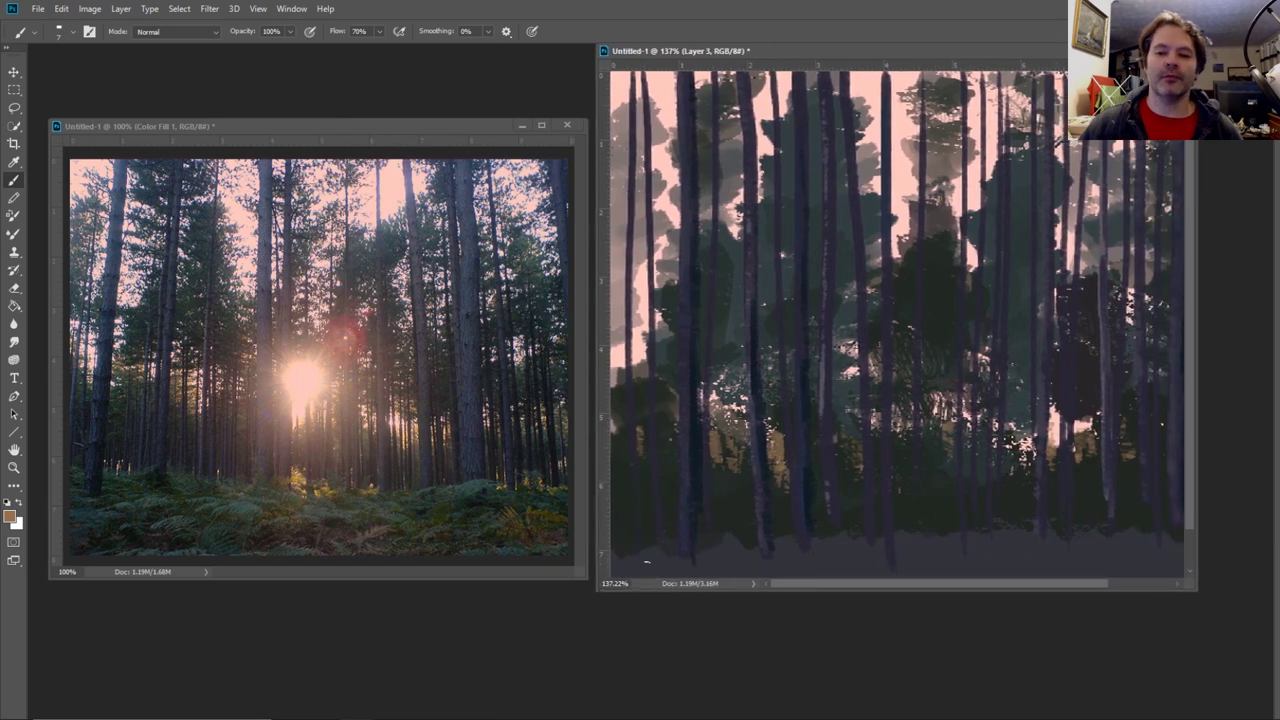
- Zoom the painting to 100% and nudge its window down slightly
{"action": "left_click", "coordinate": [14, 467]}
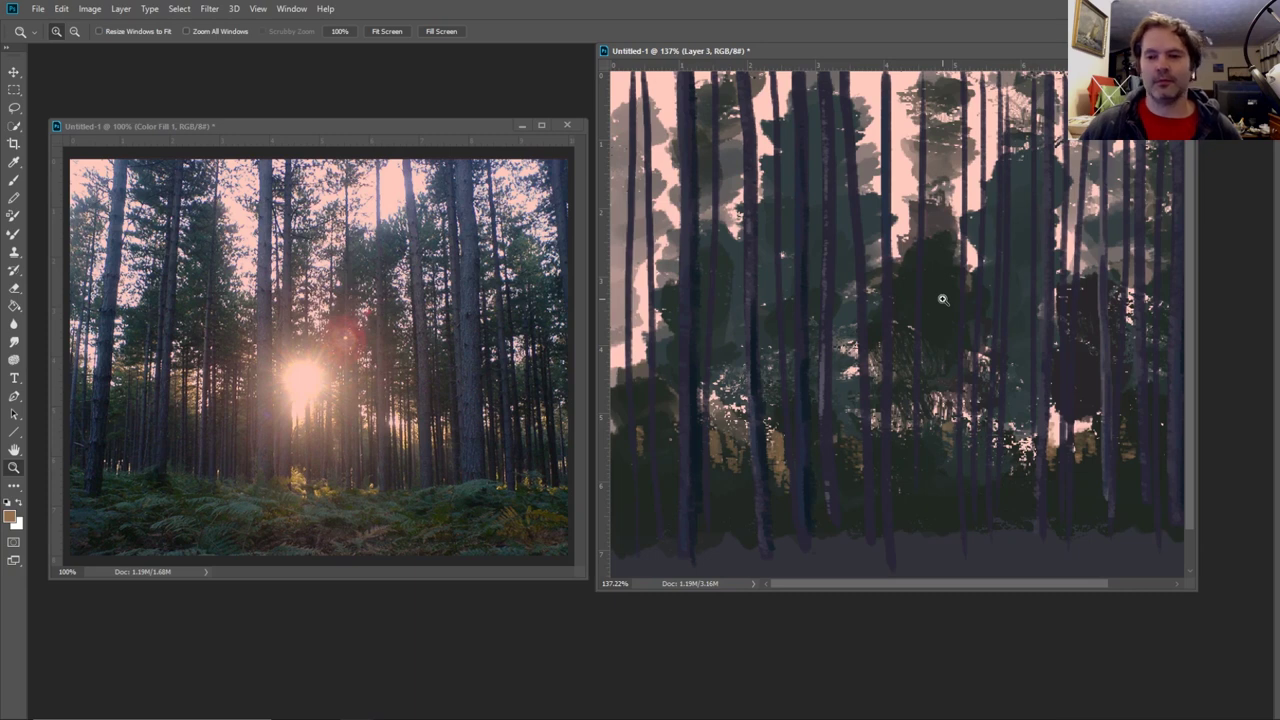
{"action": "key", "text": "super"}
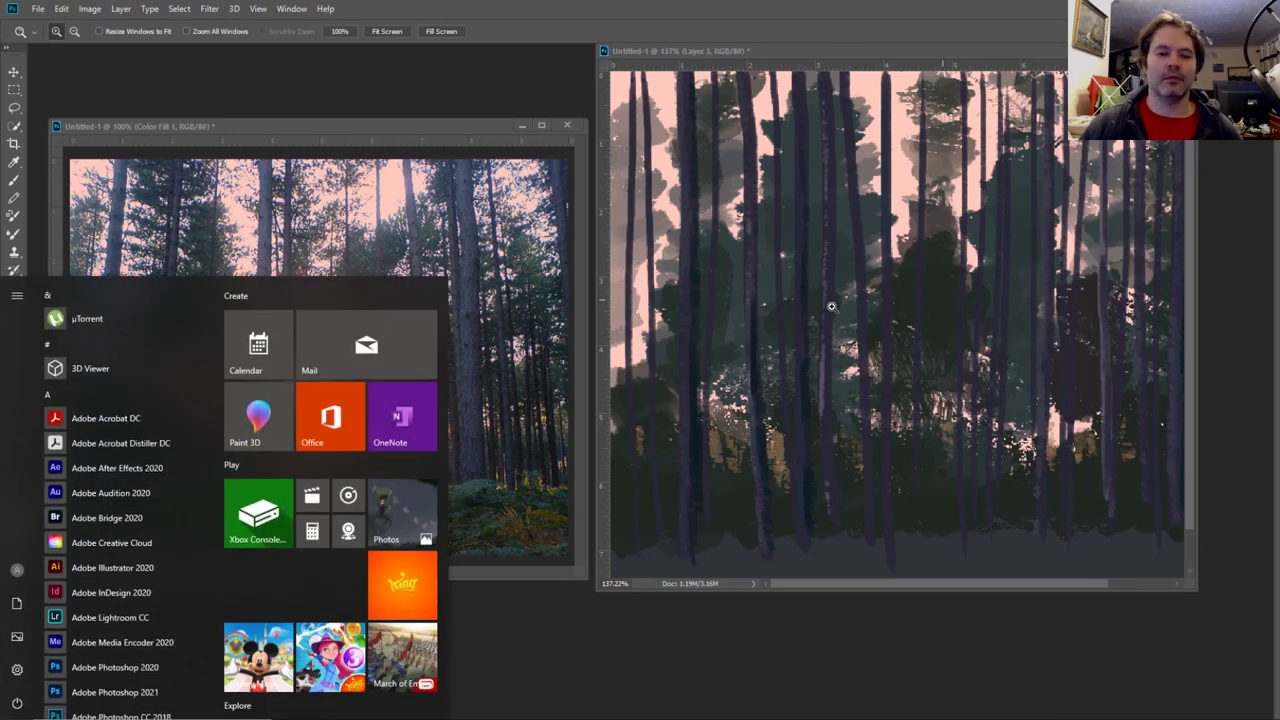
{"action": "key", "text": "super"}
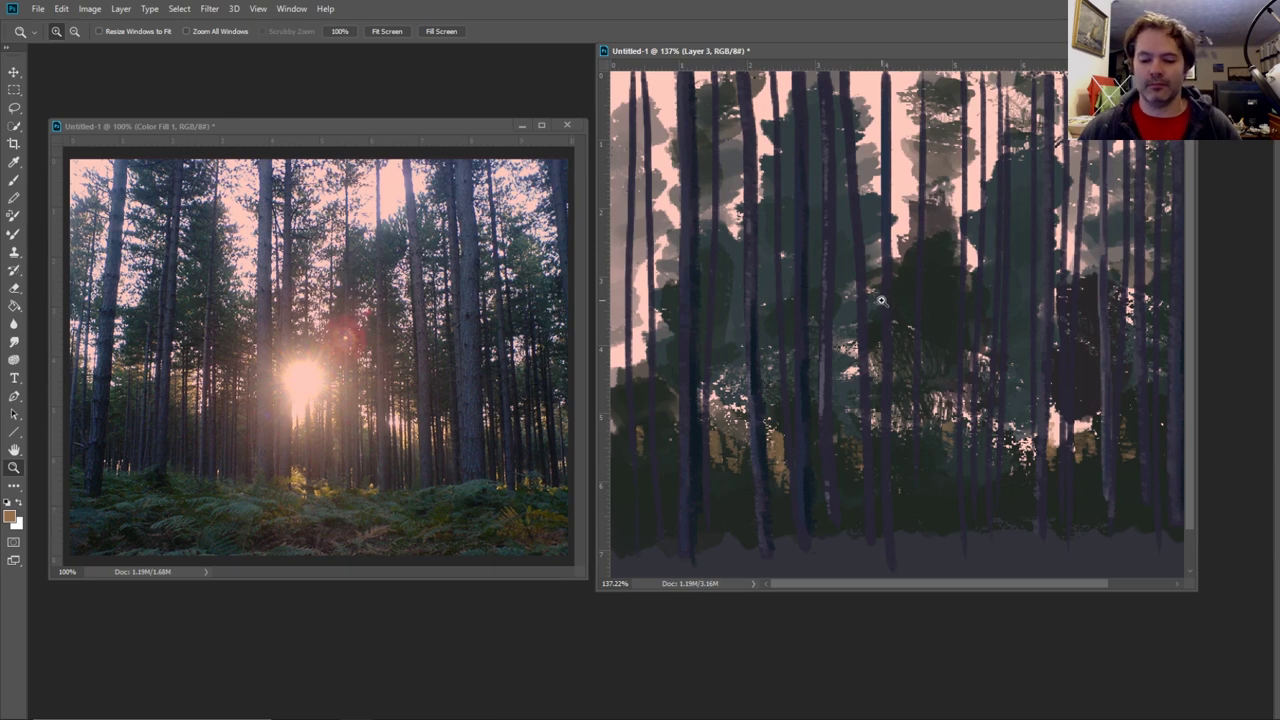
{"action": "left_click", "coordinate": [885, 303], "text": "alt"}
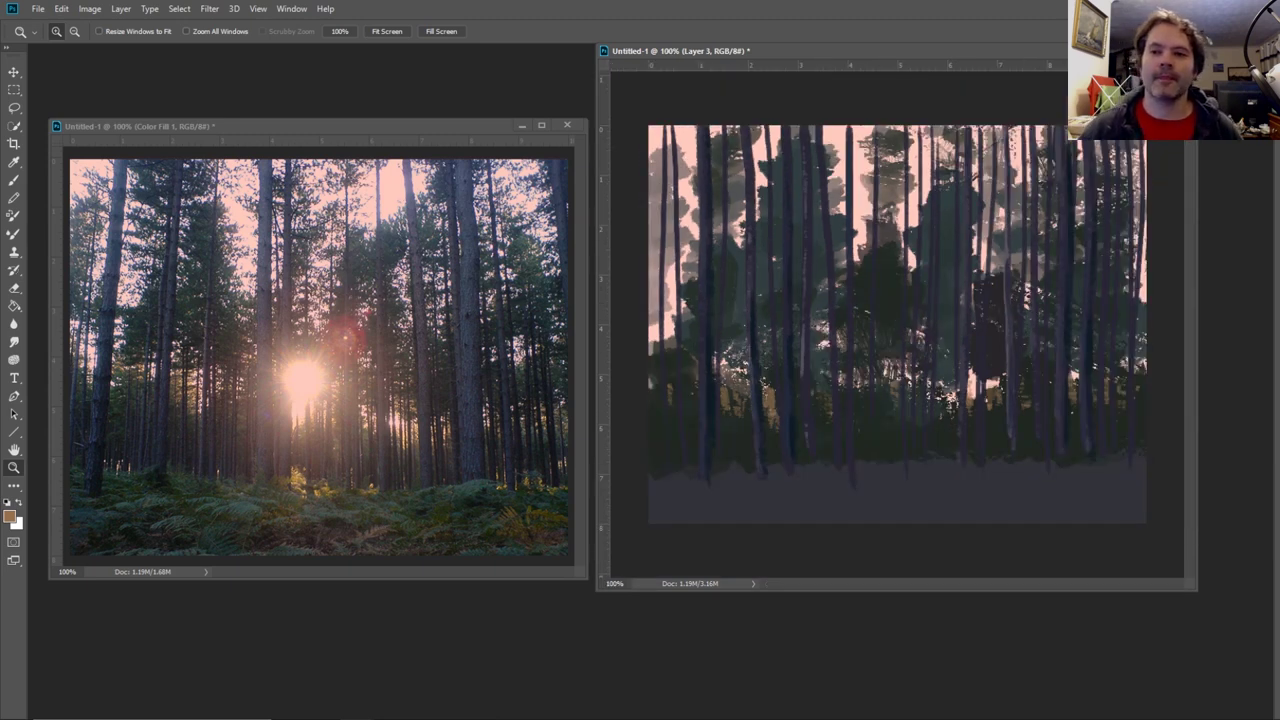
{"action": "mouse_move", "coordinate": [680, 50]}
{"action": "left_mouse_down"}
{"action": "mouse_move", "coordinate": [669, 63]}
{"action": "mouse_move", "coordinate": [680, 78]}
{"action": "left_mouse_up"}
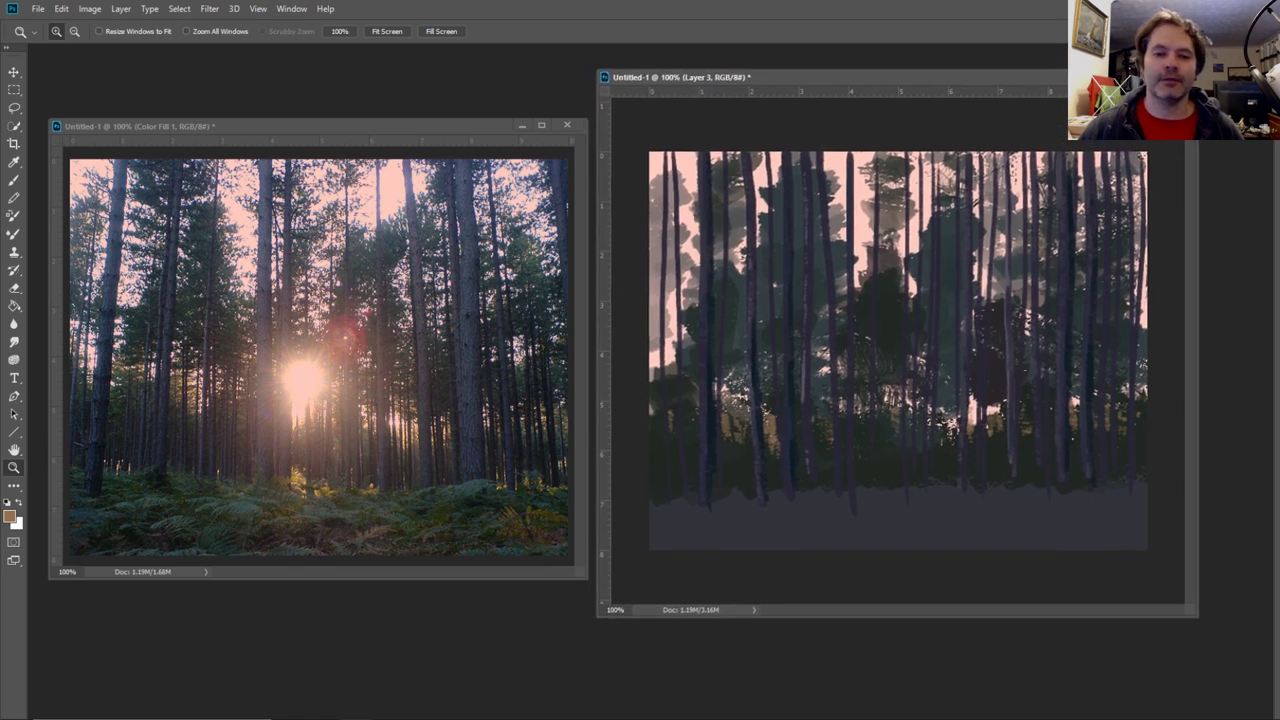
- Sample near-black from a dark trunk base and enlarge the brush to about 30
{"action": "left_click", "coordinate": [14, 162]}
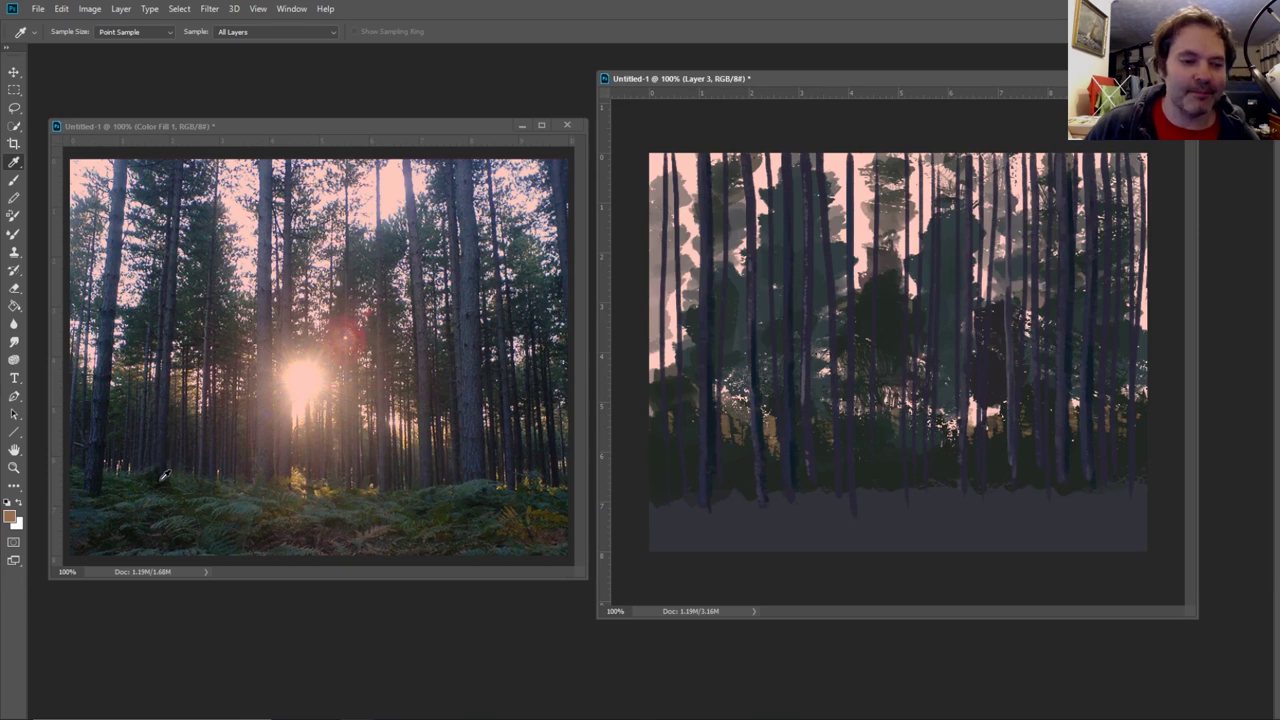
{"action": "left_click", "coordinate": [165, 475]}
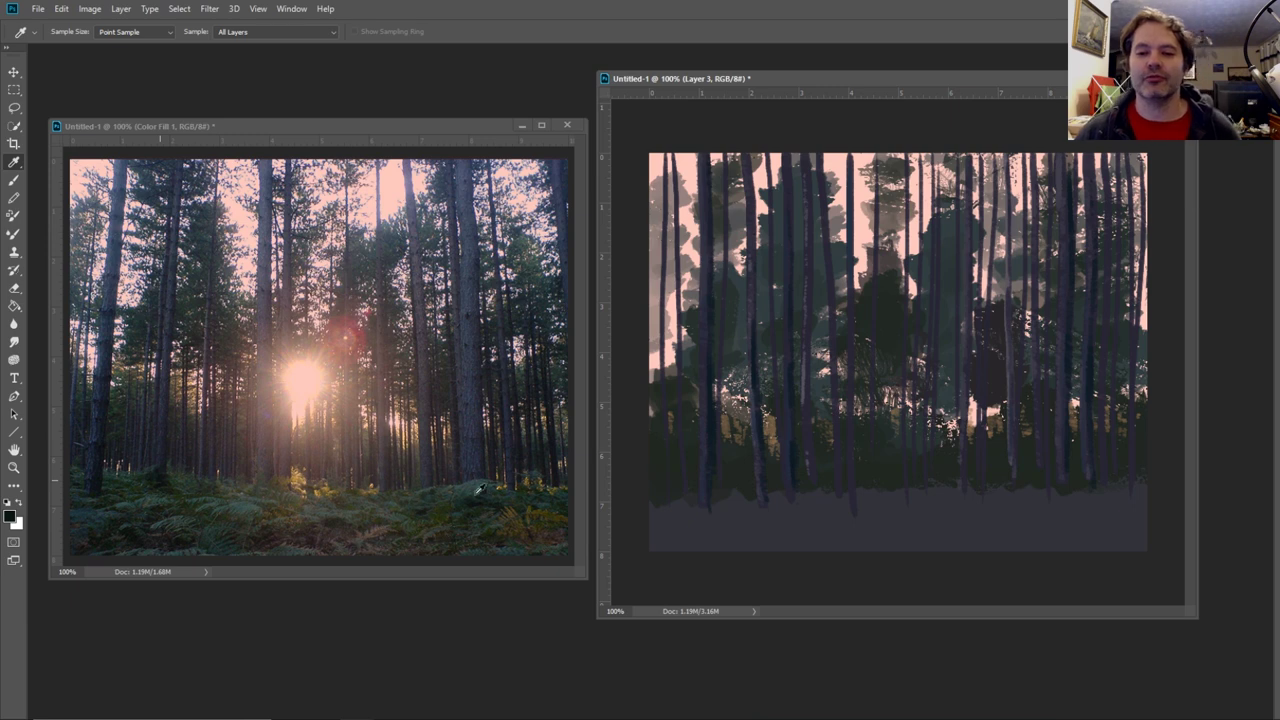
{"action": "key", "text": "b"}
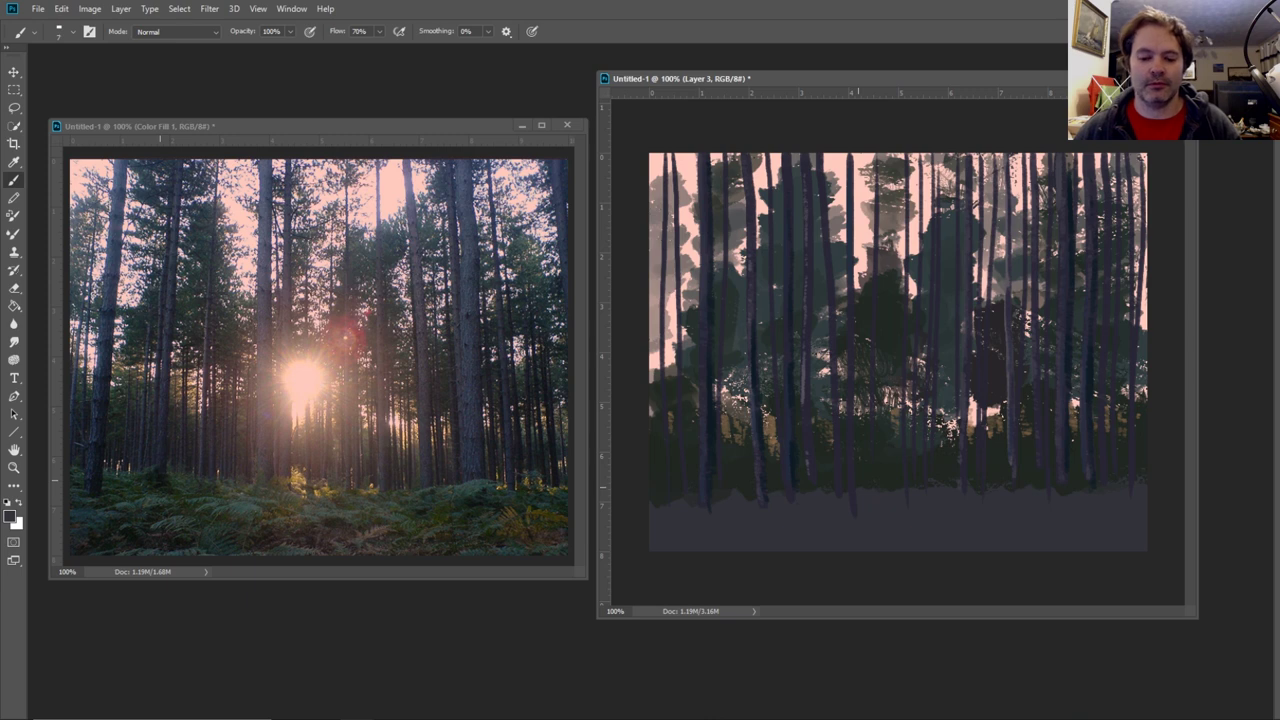
{"action": "key", "text": "bracketright"}
{"action": "key", "text": "bracketright"}
{"action": "key", "text": "bracketright"}
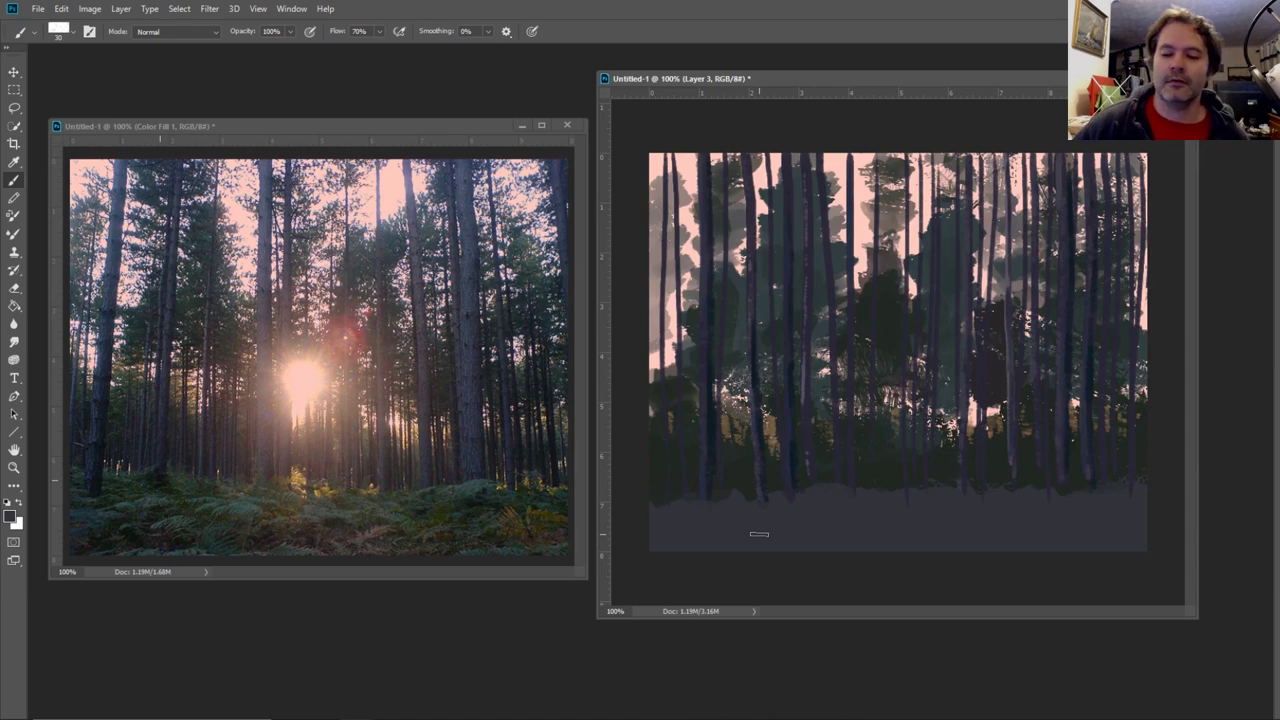
- Sample a dark fern colour and paint over the grey ground strip along the tree bases
{"action": "left_click", "coordinate": [14, 161]}
{"action": "left_click", "coordinate": [479, 490]}
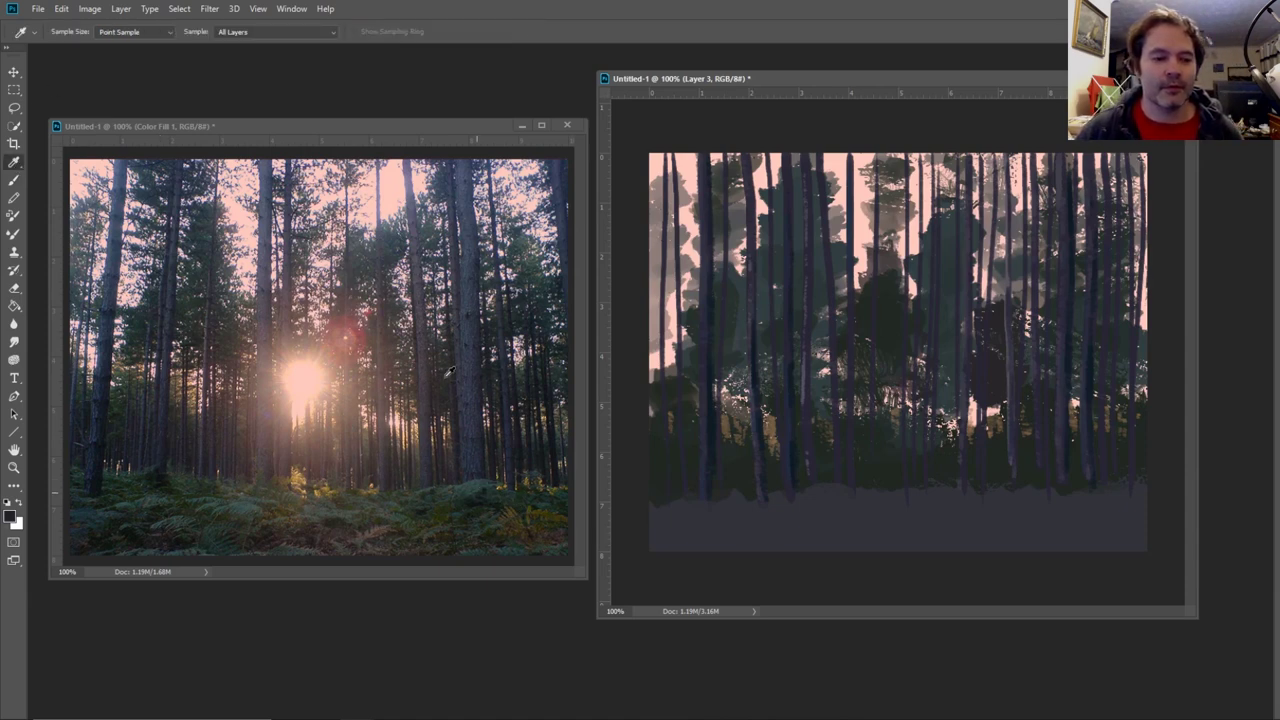
{"action": "left_click", "coordinate": [14, 181]}
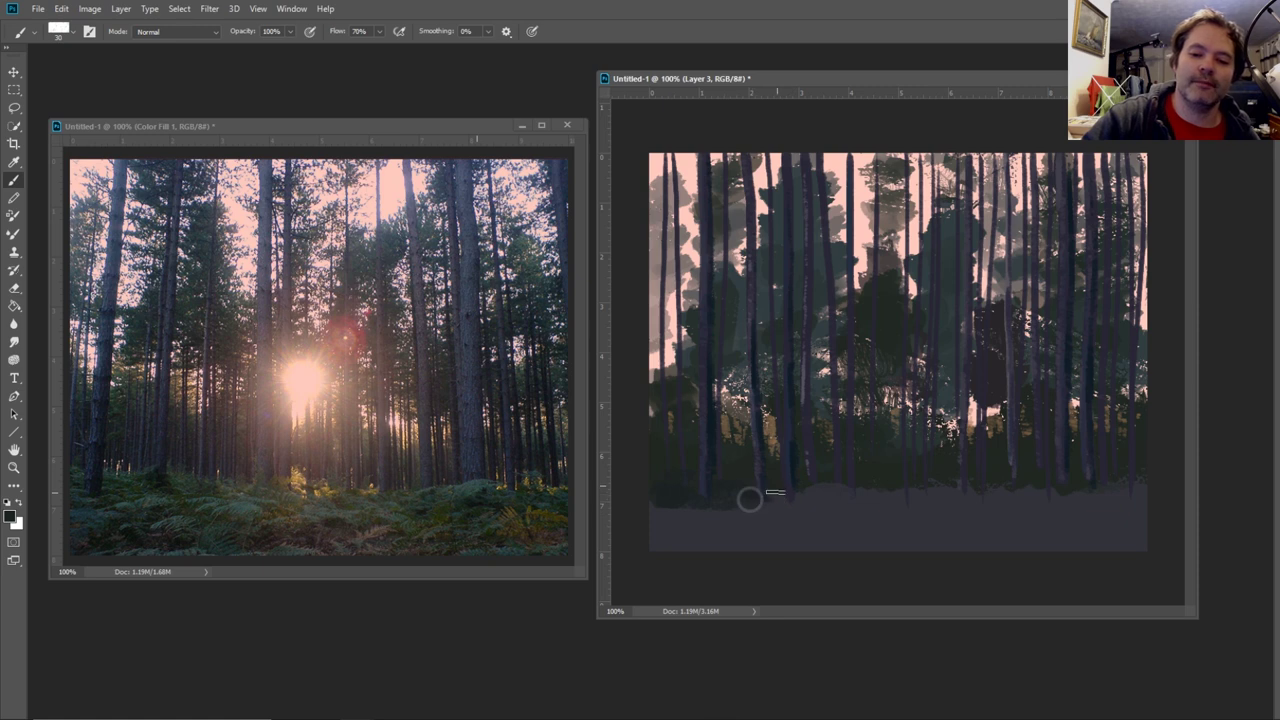
{"action": "mouse_move", "coordinate": [749, 499]}
{"action": "left_mouse_down"}
{"action": "mouse_move", "coordinate": [816, 500]}
{"action": "mouse_move", "coordinate": [831, 482]}
{"action": "mouse_move", "coordinate": [898, 499]}
{"action": "mouse_move", "coordinate": [950, 490]}
{"action": "mouse_move", "coordinate": [884, 505]}
{"action": "mouse_move", "coordinate": [925, 481]}
{"action": "mouse_move", "coordinate": [905, 506]}
{"action": "mouse_move", "coordinate": [962, 504]}
{"action": "mouse_move", "coordinate": [983, 486]}
{"action": "mouse_move", "coordinate": [1083, 497]}
{"action": "mouse_move", "coordinate": [1013, 490]}
{"action": "mouse_move", "coordinate": [1034, 474]}
{"action": "mouse_move", "coordinate": [1063, 494]}
{"action": "mouse_move", "coordinate": [1090, 472]}
{"action": "mouse_move", "coordinate": [1078, 478]}
{"action": "mouse_move", "coordinate": [1151, 496]}
{"action": "left_mouse_up"}
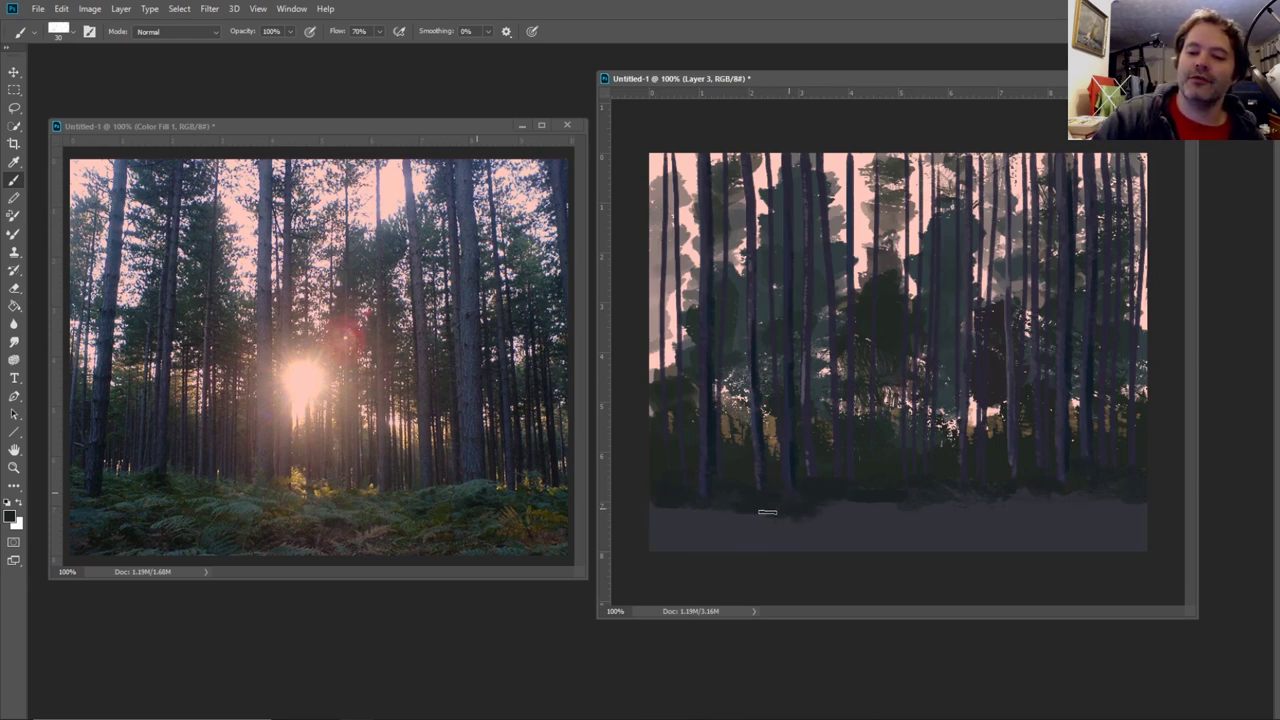
{"action": "mouse_move", "coordinate": [690, 509]}
{"action": "left_mouse_down"}
{"action": "mouse_move", "coordinate": [661, 556]}
{"action": "mouse_move", "coordinate": [727, 513]}
{"action": "mouse_move", "coordinate": [754, 544]}
{"action": "mouse_move", "coordinate": [844, 500]}
{"action": "mouse_move", "coordinate": [873, 504]}
{"action": "mouse_move", "coordinate": [868, 545]}
{"action": "mouse_move", "coordinate": [951, 512]}
{"action": "mouse_move", "coordinate": [962, 547]}
{"action": "mouse_move", "coordinate": [1031, 526]}
{"action": "mouse_move", "coordinate": [1130, 553]}
{"action": "mouse_move", "coordinate": [1137, 509]}
{"action": "mouse_move", "coordinate": [1073, 530]}
{"action": "mouse_move", "coordinate": [1108, 487]}
{"action": "left_mouse_up"}
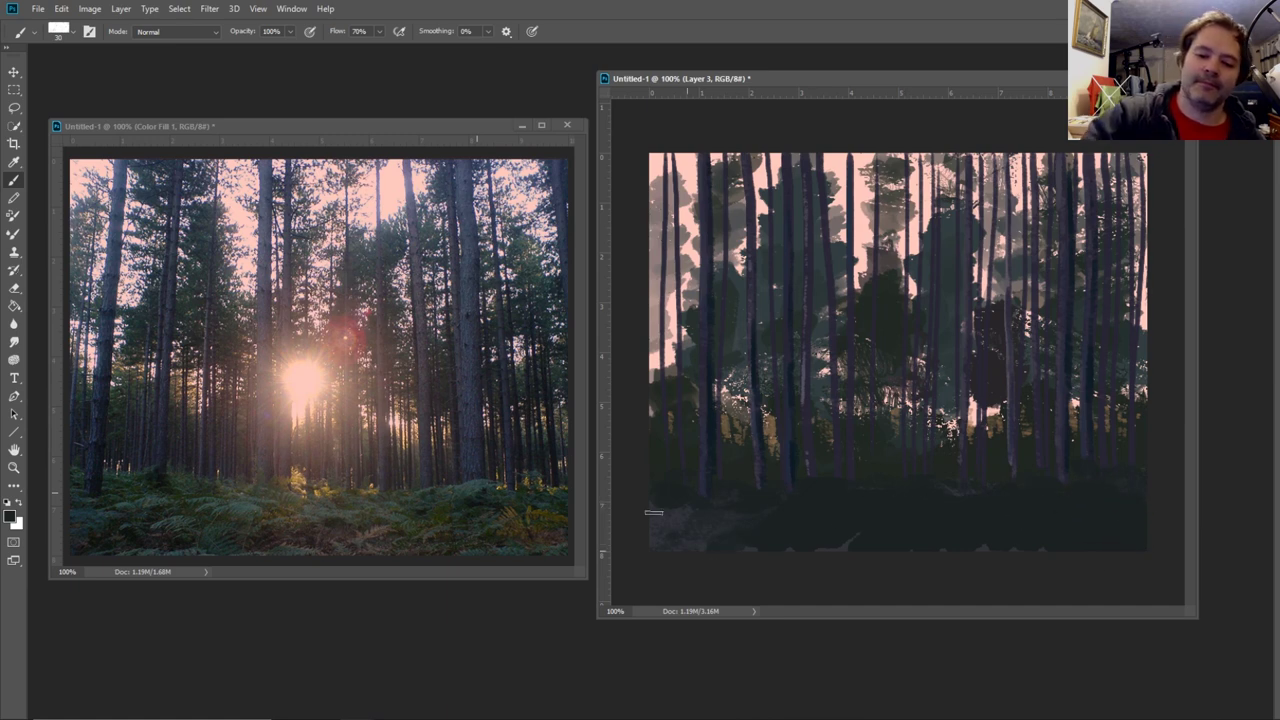
{"action": "mouse_move", "coordinate": [653, 512]}
{"action": "left_mouse_down"}
{"action": "mouse_move", "coordinate": [673, 549]}
{"action": "mouse_move", "coordinate": [679, 511]}
{"action": "mouse_move", "coordinate": [705, 541]}
{"action": "mouse_move", "coordinate": [747, 551]}
{"action": "left_mouse_up"}
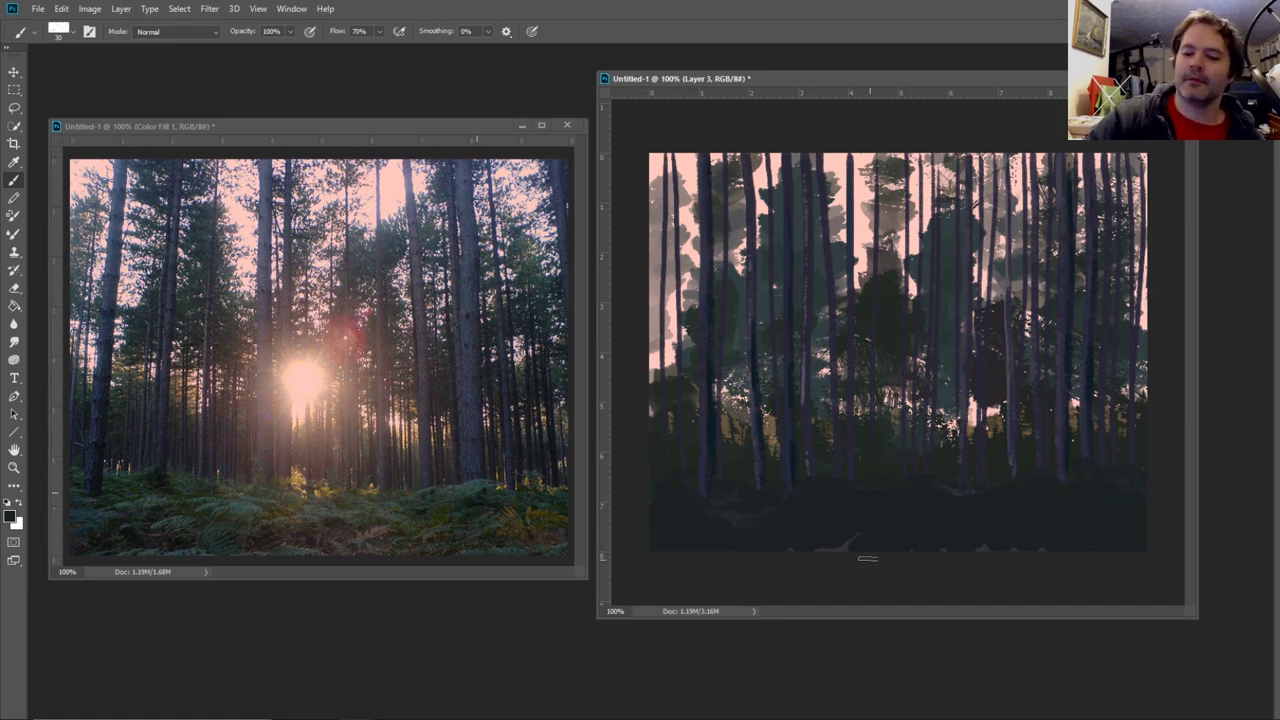
{"action": "left_click_drag", "start_coordinate": [885, 537], "coordinate": [739, 552]}
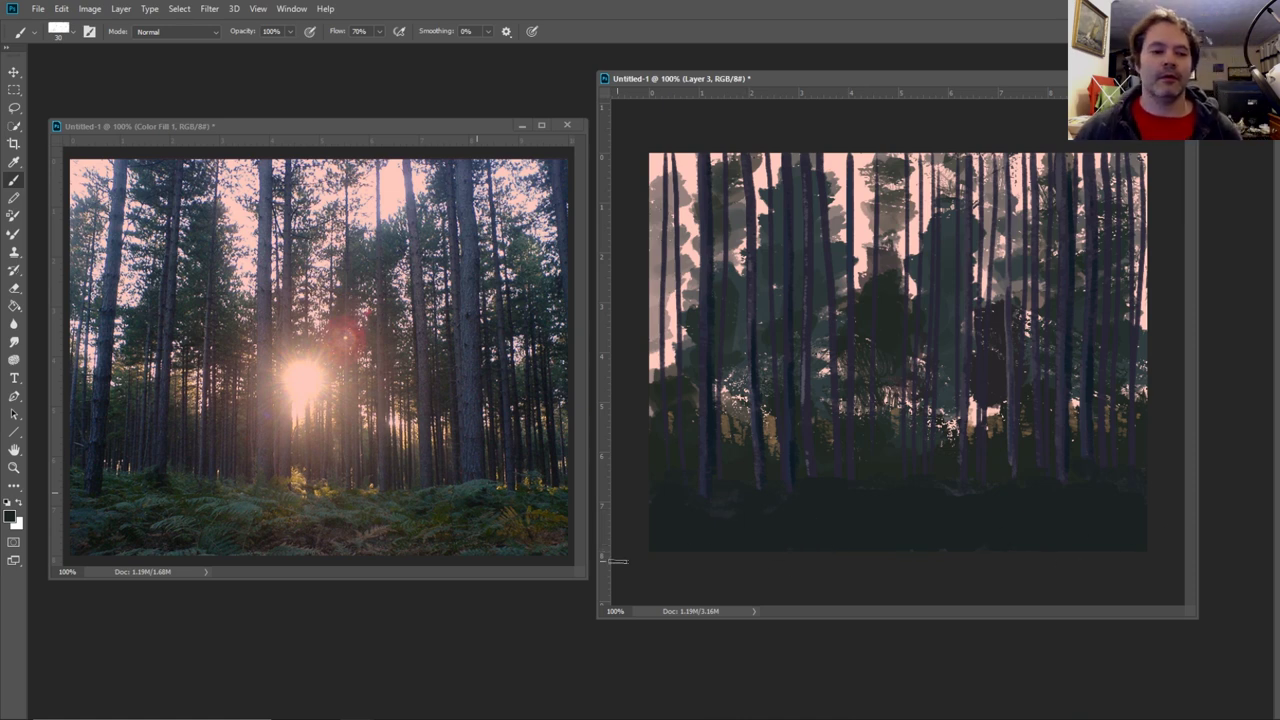
{"action": "left_click", "coordinate": [15, 162]}
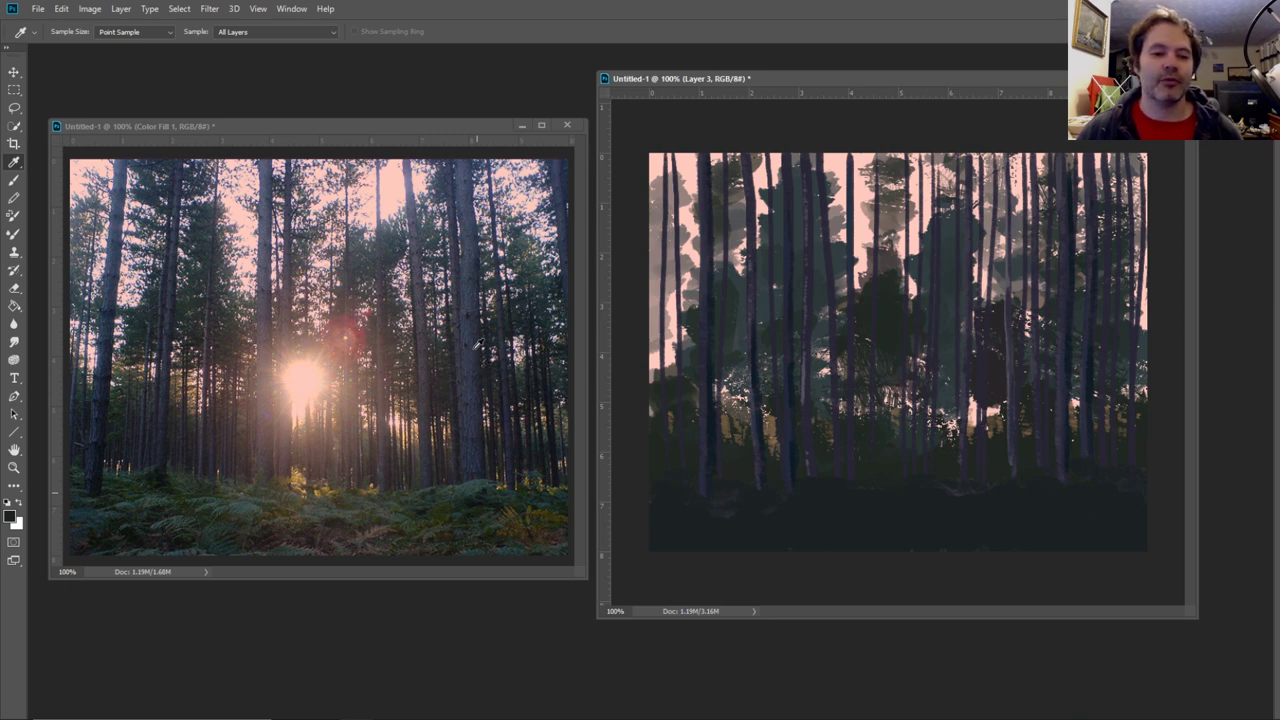
- Add Layer 4 and paint a tall dark trunk at the right of the painting
{"action": "left_click", "coordinate": [14, 180]}
{"action": "key", "text": "F7"}
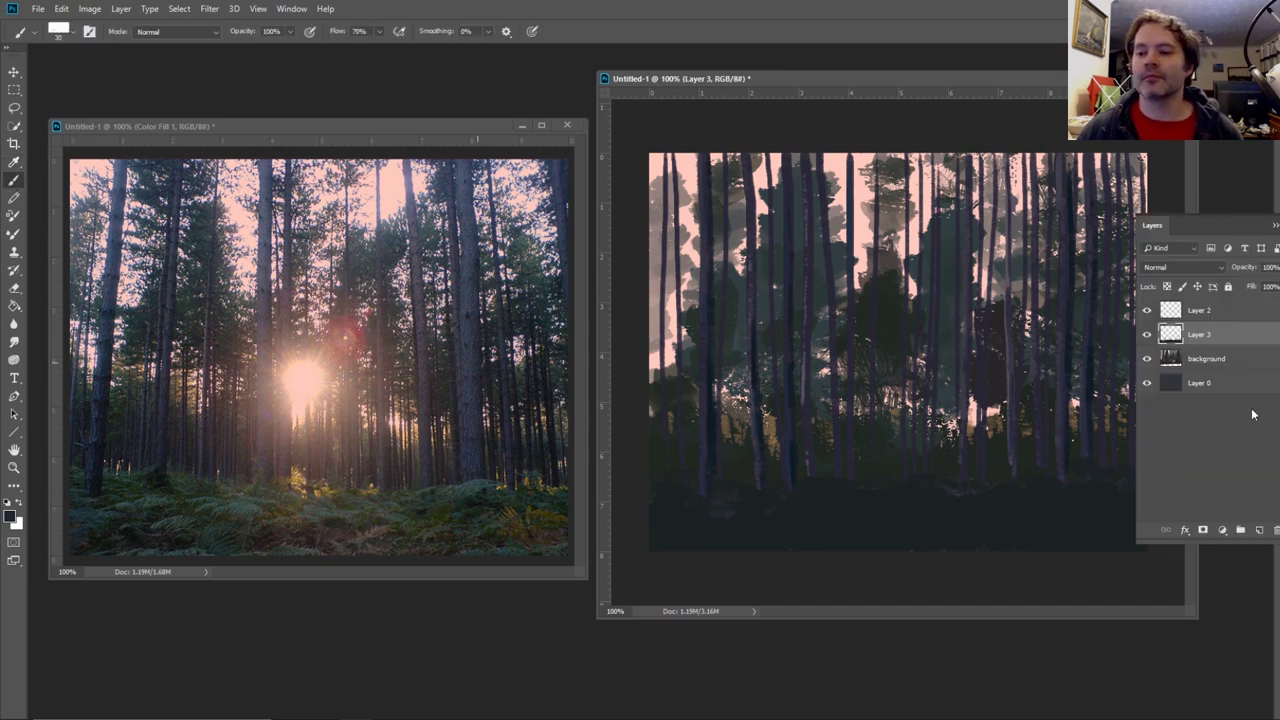
{"action": "left_click", "coordinate": [1259, 530]}
{"action": "left_click", "coordinate": [1276, 228]}
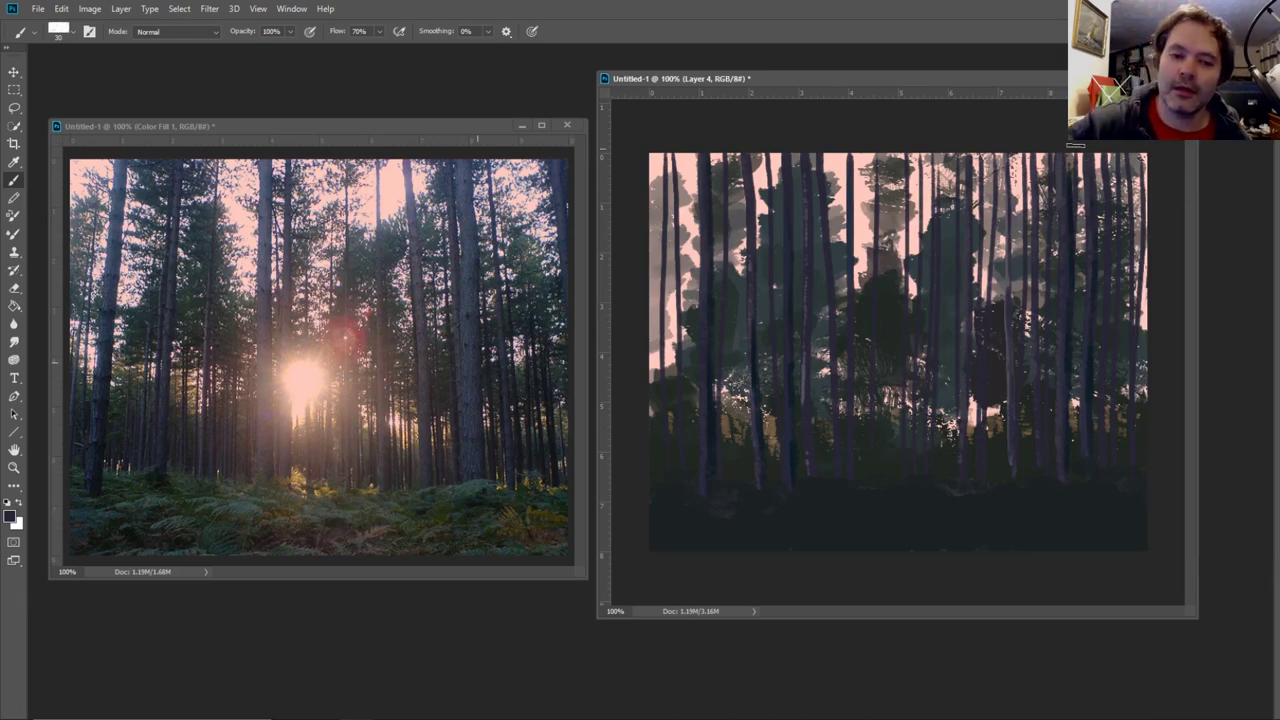
{"action": "mouse_move", "coordinate": [1085, 160]}
{"action": "left_mouse_down"}
{"action": "mouse_move", "coordinate": [1082, 383]}
{"action": "mouse_move", "coordinate": [1093, 406]}
{"action": "mouse_move", "coordinate": [1097, 323]}
{"action": "mouse_move", "coordinate": [1083, 486]}
{"action": "mouse_move", "coordinate": [1095, 150]}
{"action": "mouse_move", "coordinate": [1074, 501]}
{"action": "mouse_move", "coordinate": [1086, 438]}
{"action": "mouse_move", "coordinate": [1082, 474]}
{"action": "left_mouse_up"}
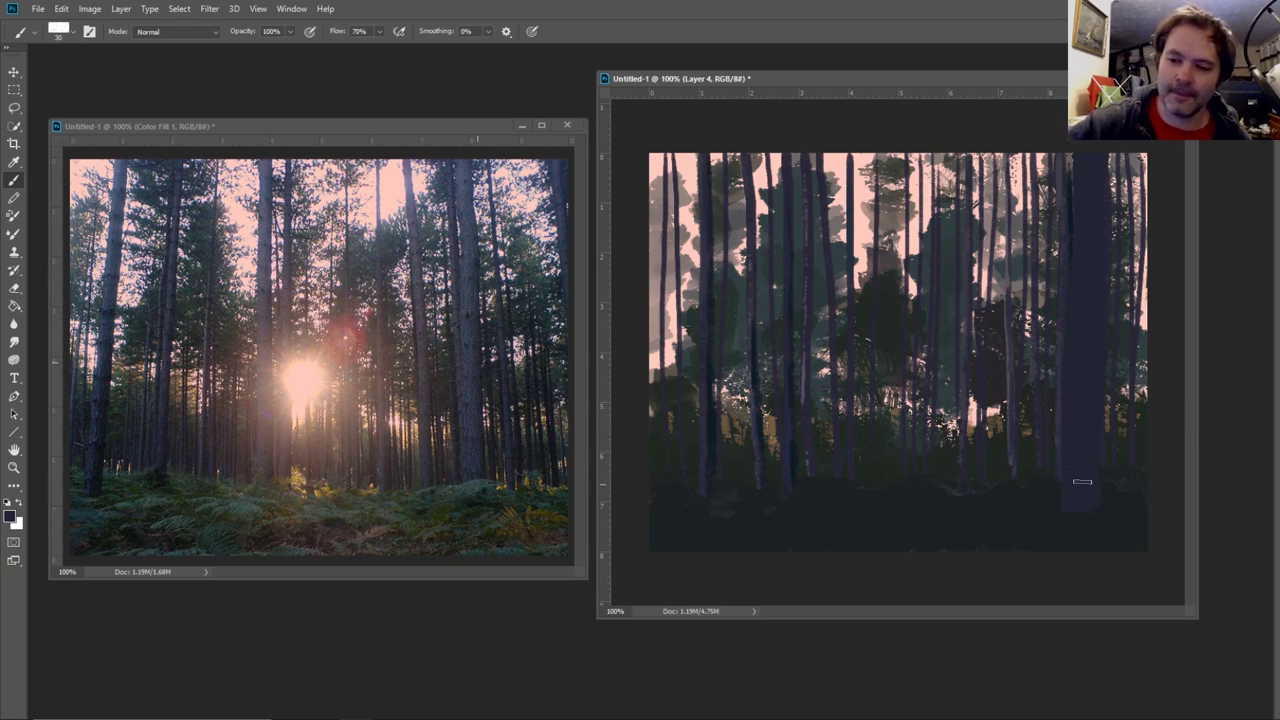
- Add Layer 5 above Layer 4 and turn it into a clipping mask onto the trunk
{"action": "key", "text": "i"}
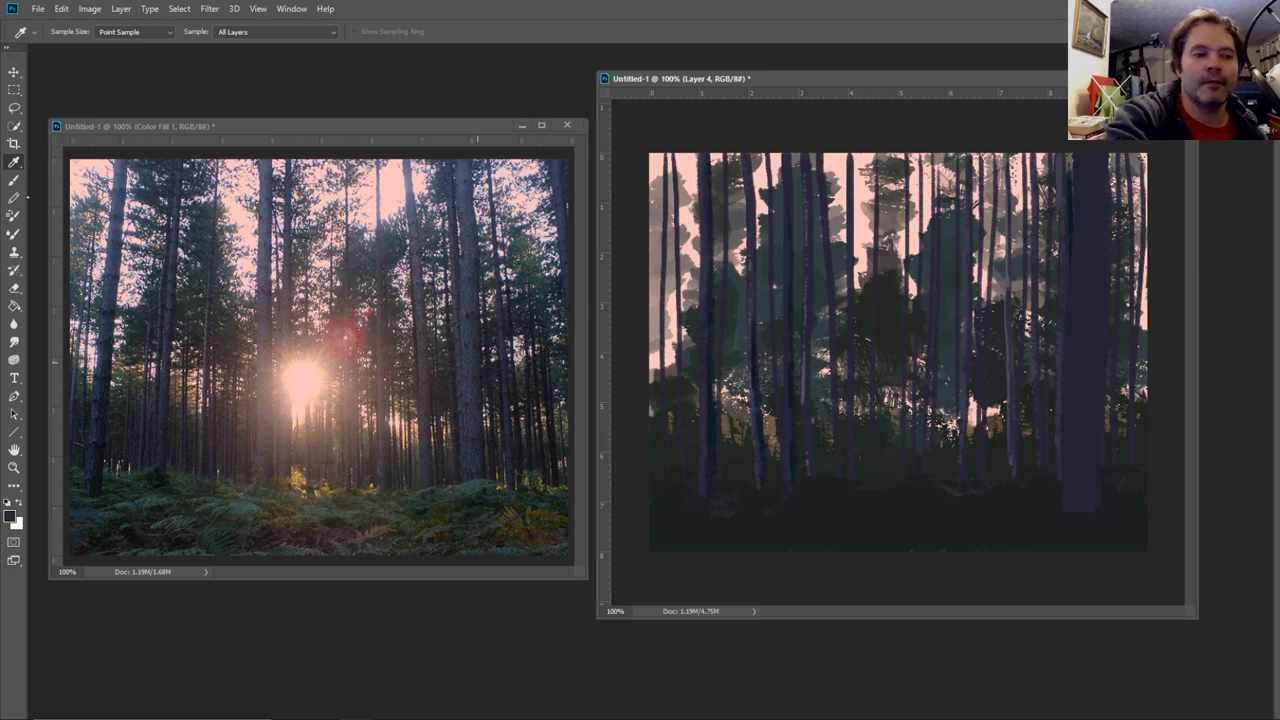
{"action": "key", "text": "b"}
{"action": "key", "text": "F7"}
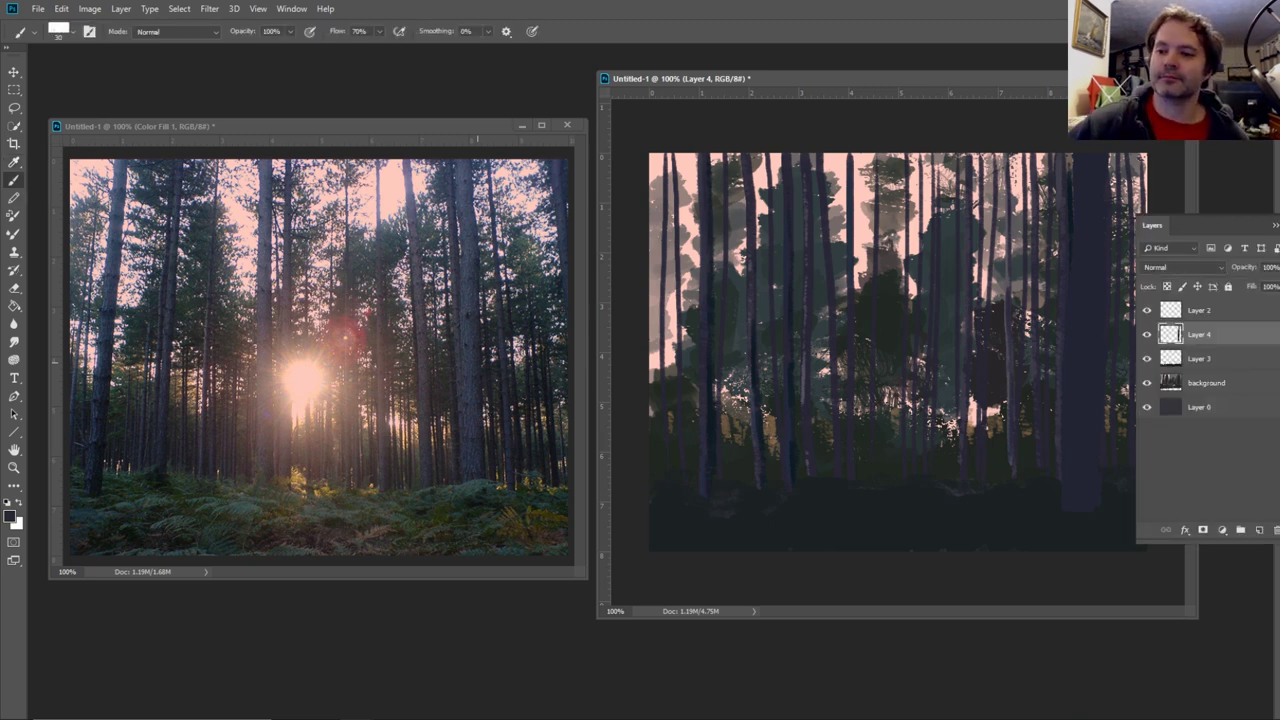
{"action": "left_click", "coordinate": [1259, 530]}
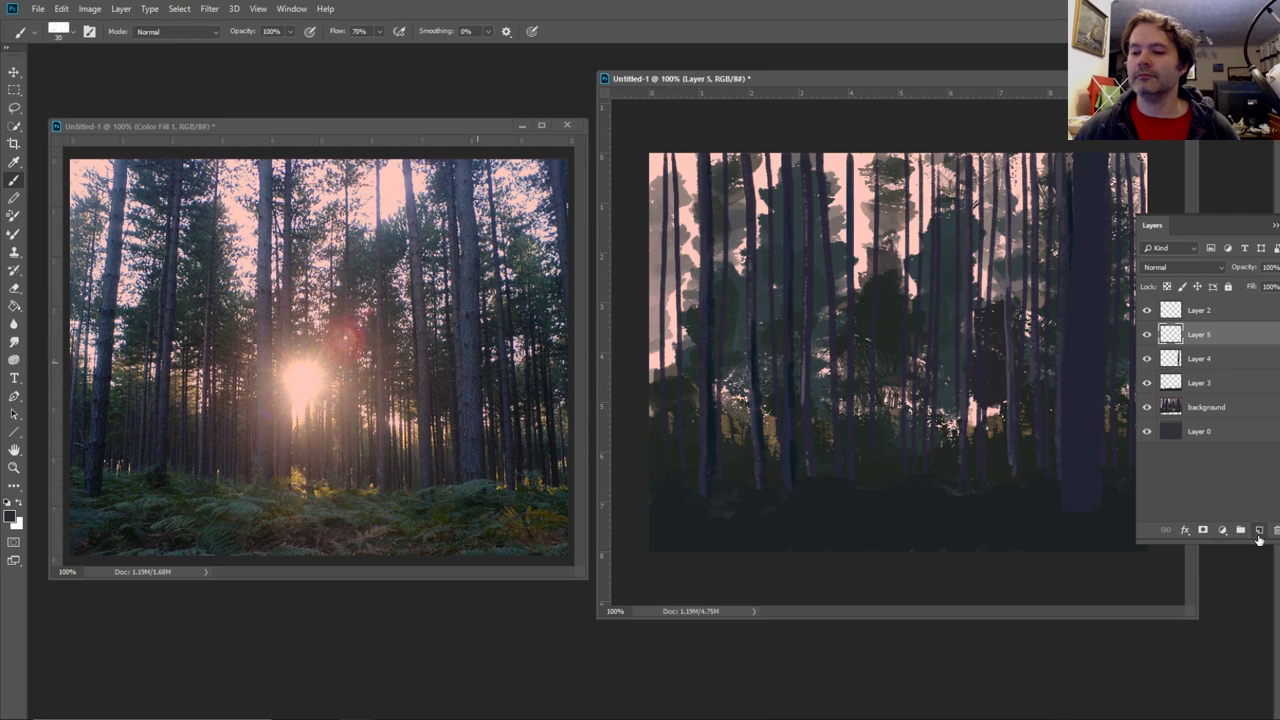
{"action": "right_click", "coordinate": [1196, 340]}
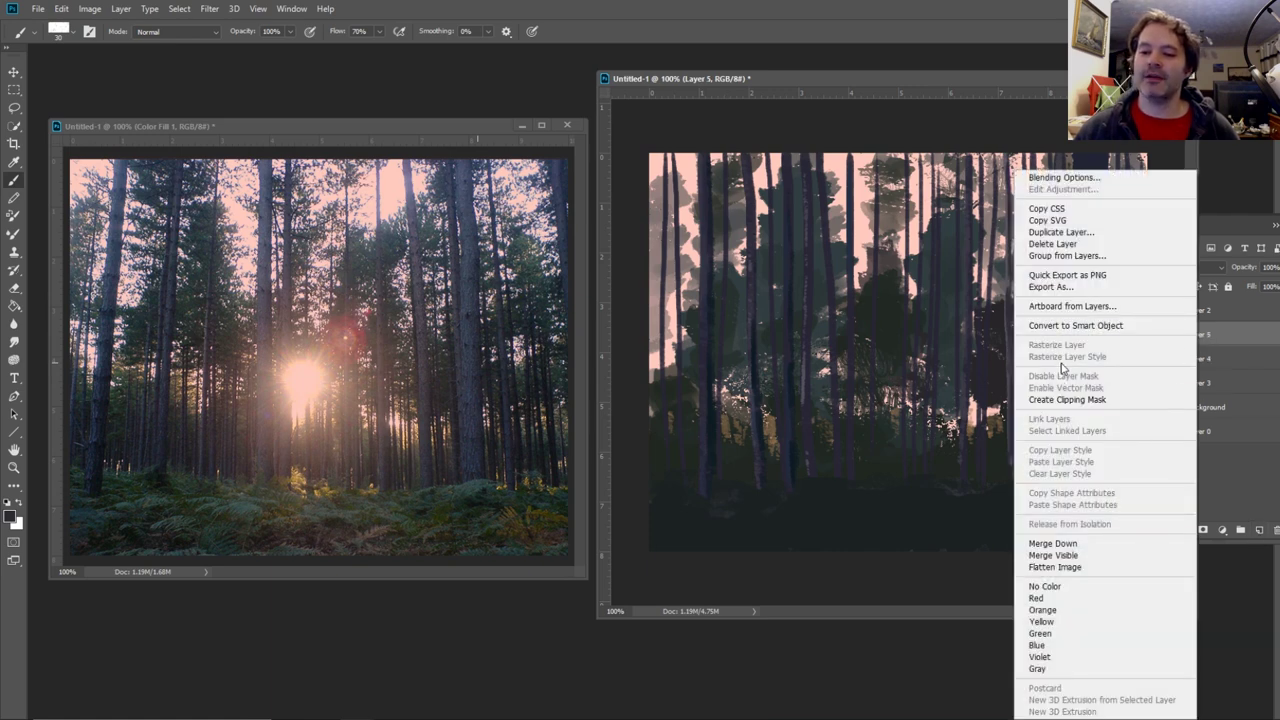
{"action": "left_click", "coordinate": [1068, 399]}
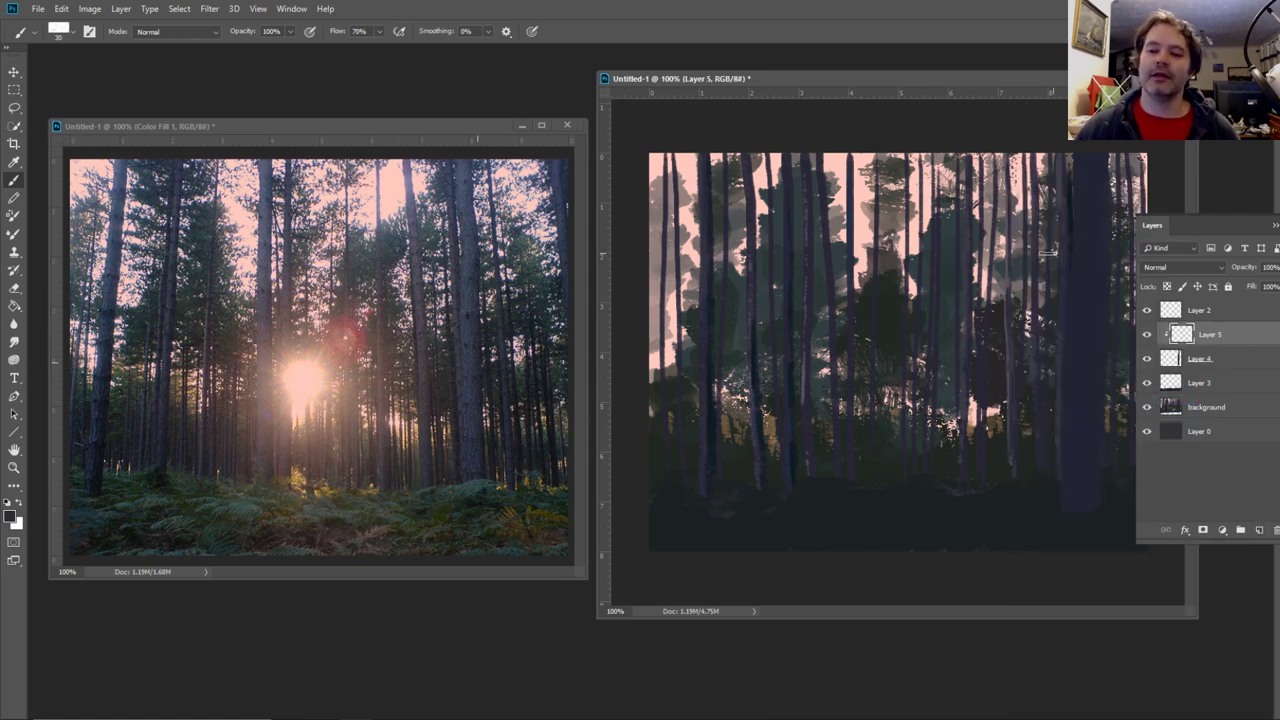
{"action": "left_click", "coordinate": [1275, 226]}
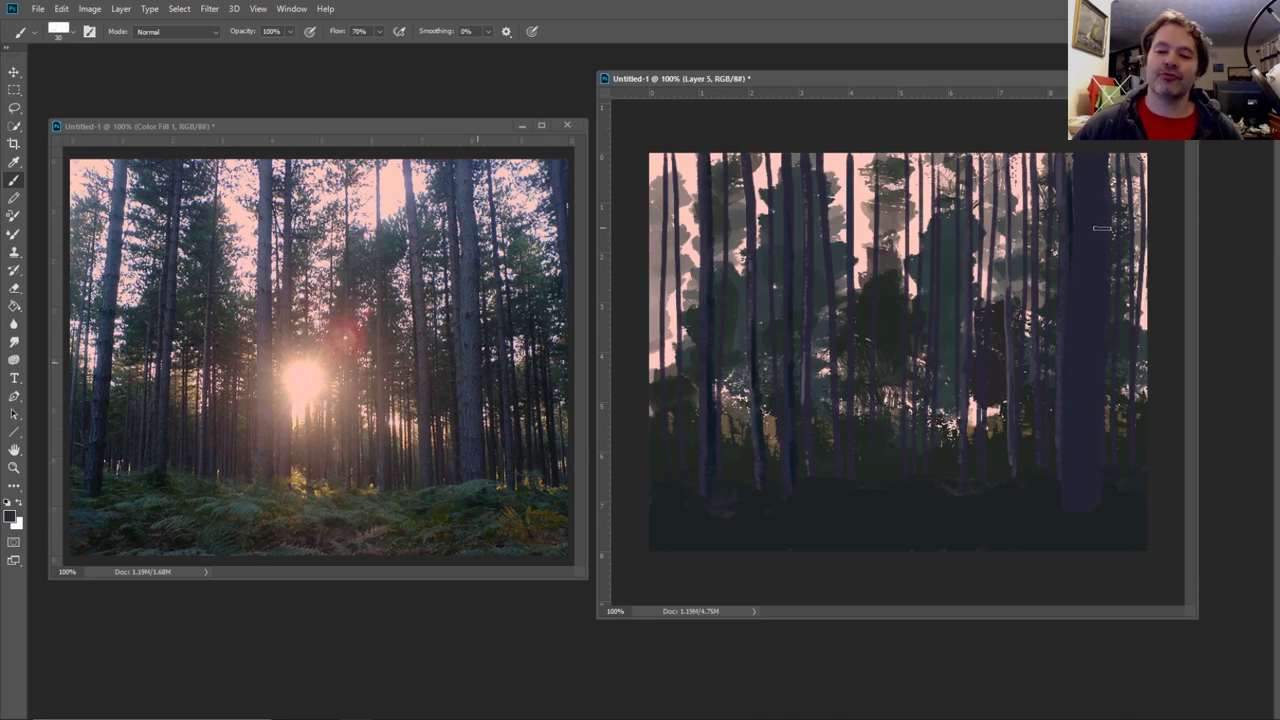
- Lay paint along the right trunk, then add a lighter bark stroke sampled from the photo
{"action": "mouse_move", "coordinate": [1104, 211]}
{"action": "left_mouse_down"}
{"action": "mouse_move", "coordinate": [1101, 169]}
{"action": "mouse_move", "coordinate": [1104, 357]}
{"action": "mouse_move", "coordinate": [1082, 514]}
{"action": "mouse_move", "coordinate": [1101, 374]}
{"action": "mouse_move", "coordinate": [1093, 451]}
{"action": "mouse_move", "coordinate": [1096, 273]}
{"action": "left_mouse_up"}
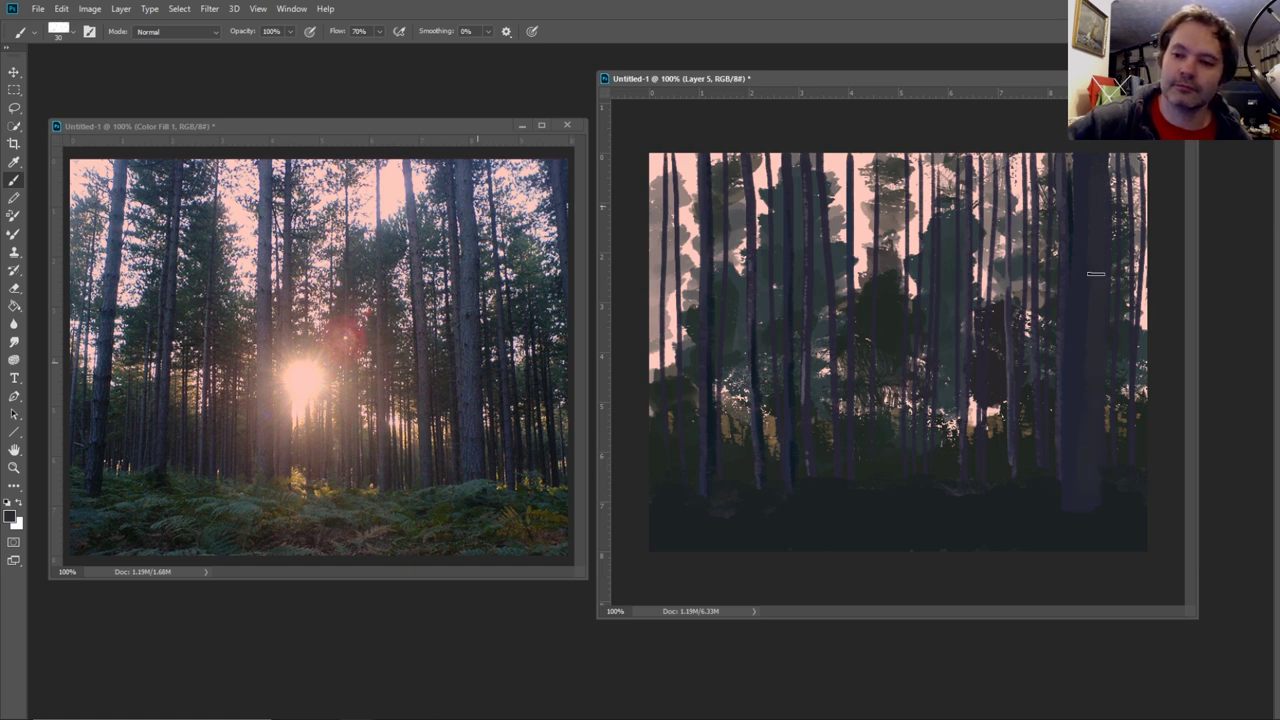
{"action": "mouse_move", "coordinate": [1104, 358]}
{"action": "left_mouse_down"}
{"action": "mouse_move", "coordinate": [1078, 513]}
{"action": "mouse_move", "coordinate": [1085, 163]}
{"action": "mouse_move", "coordinate": [1086, 393]}
{"action": "left_mouse_up"}
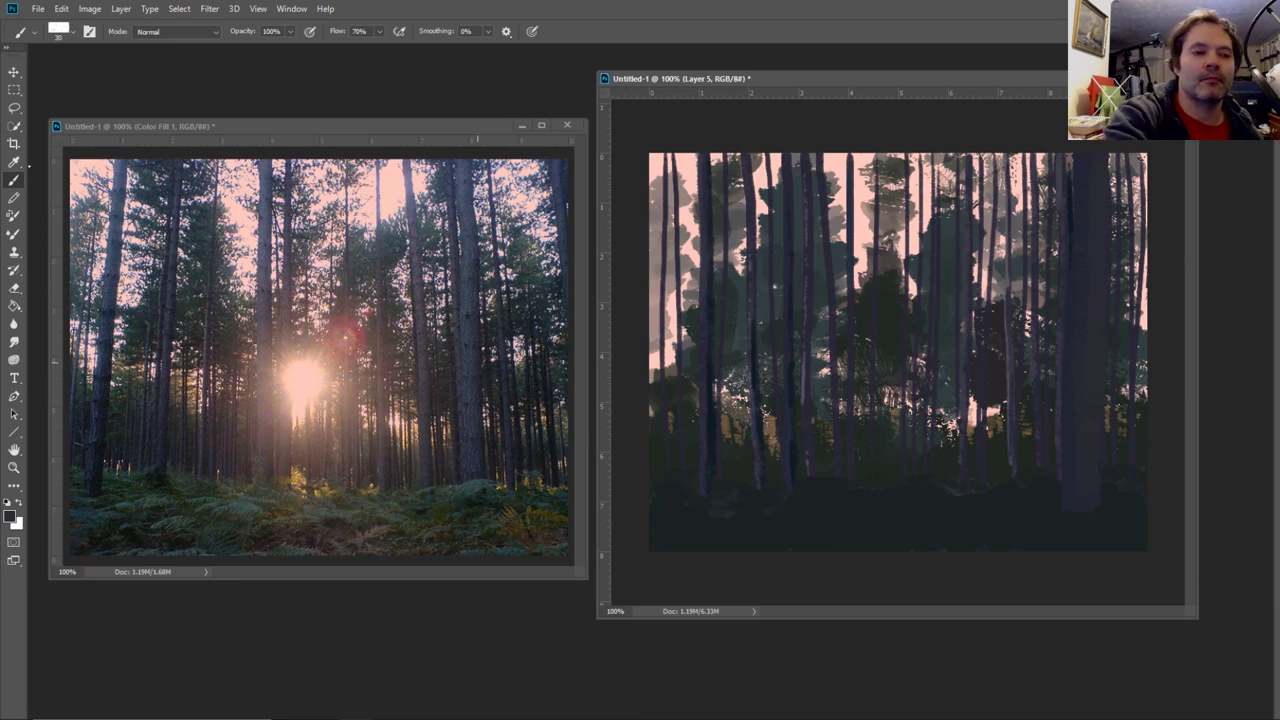
{"action": "left_click", "coordinate": [14, 162]}
{"action": "left_click", "coordinate": [474, 234]}
{"action": "key", "text": "b"}
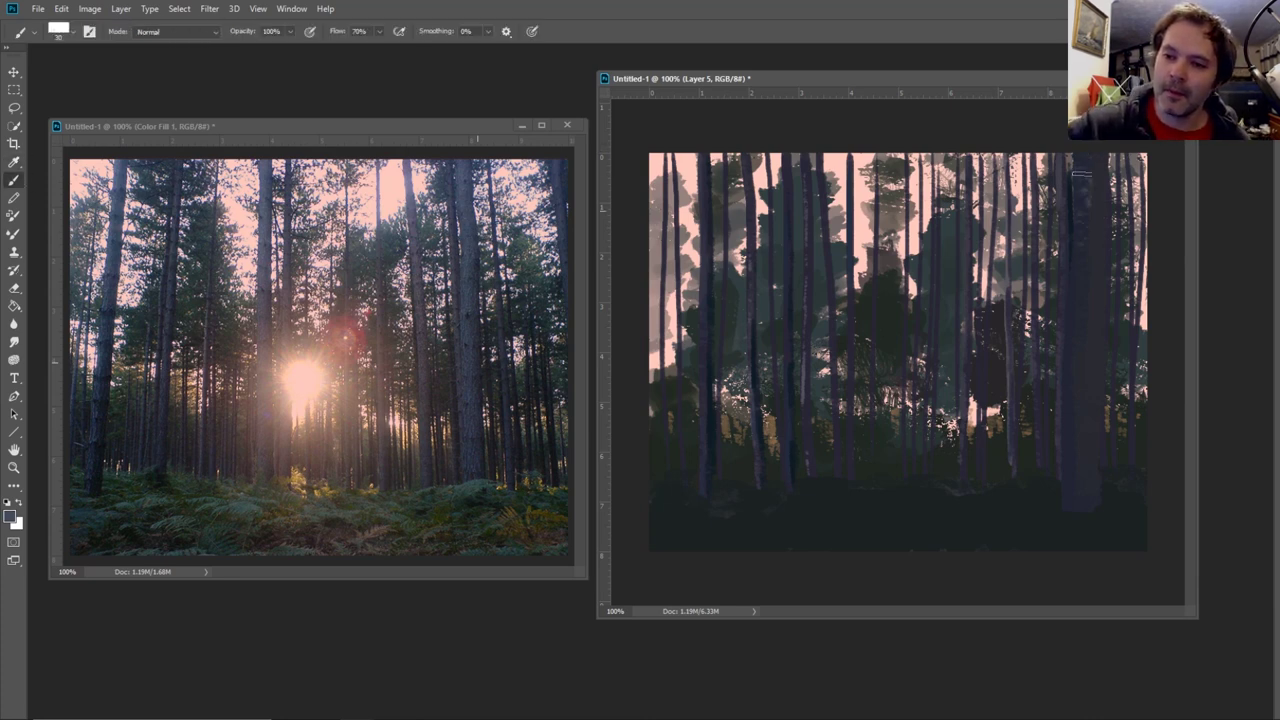
{"action": "left_click_drag", "start_coordinate": [1073, 207], "coordinate": [1073, 521]}
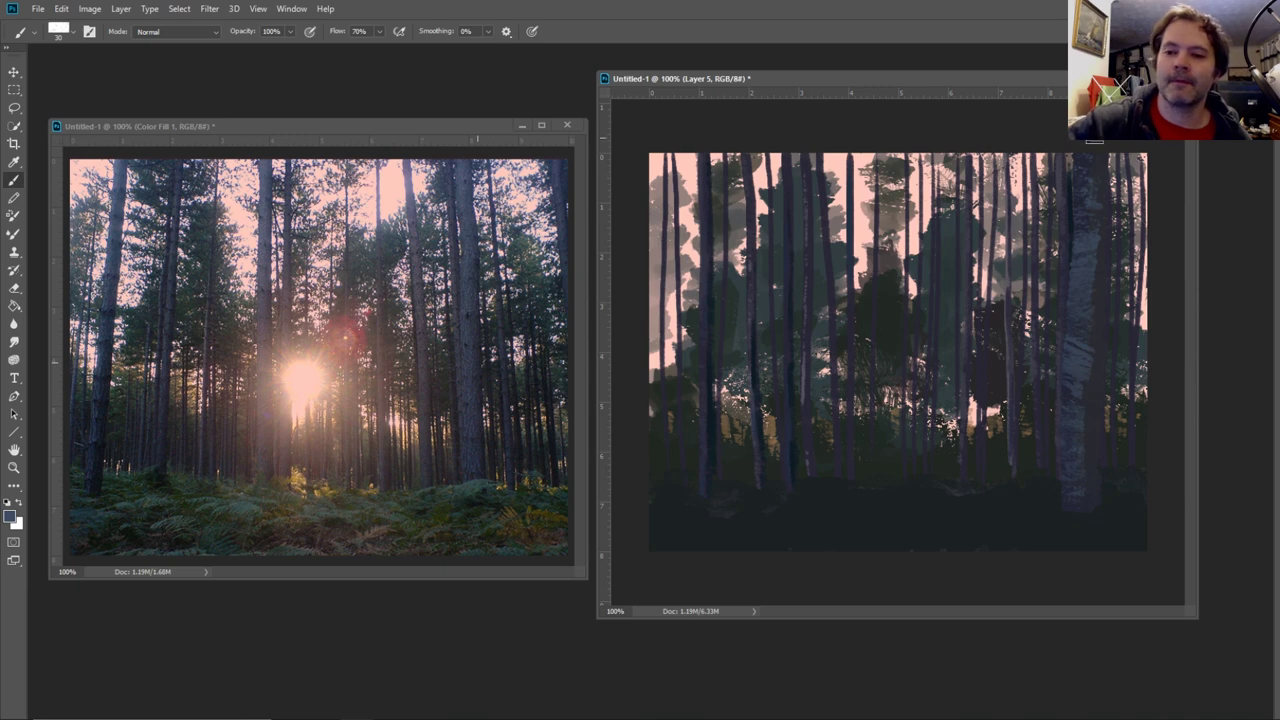
- Sample darker bark colours, shrink the brush, and paint a thin dark edge up the trunk
{"action": "key", "text": "i"}
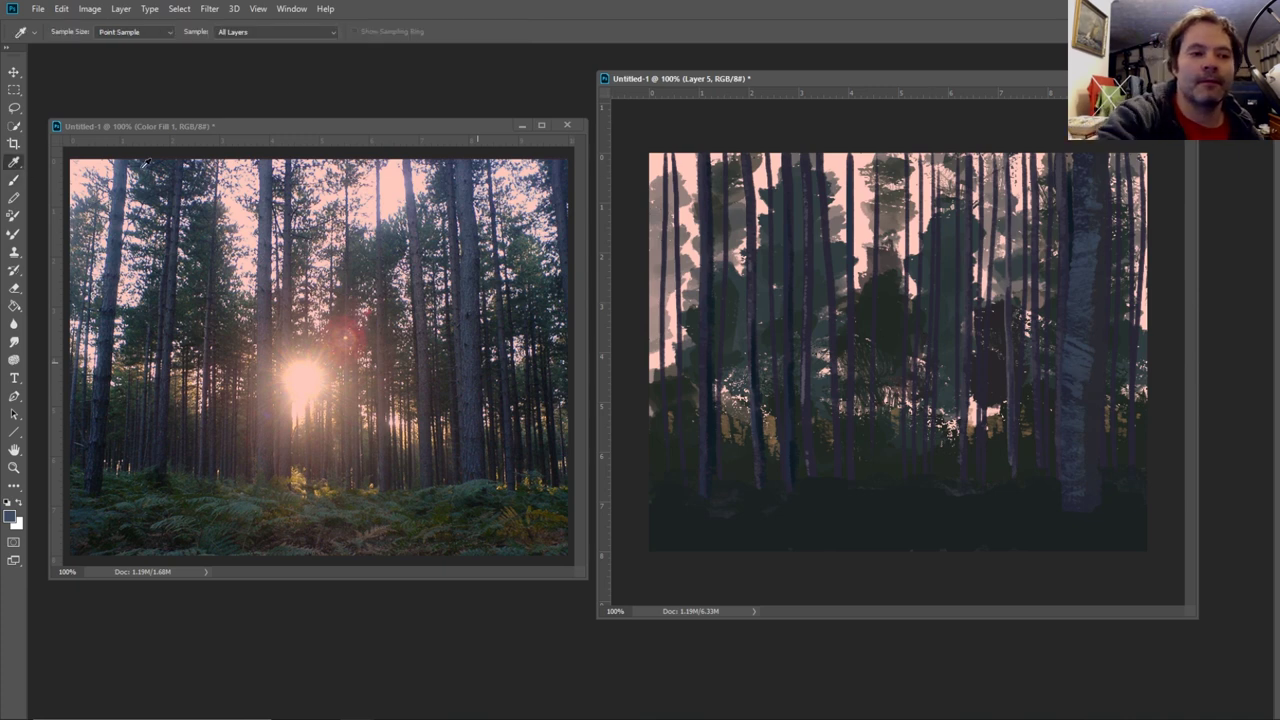
{"action": "left_click", "coordinate": [474, 366]}
{"action": "key", "text": "b"}
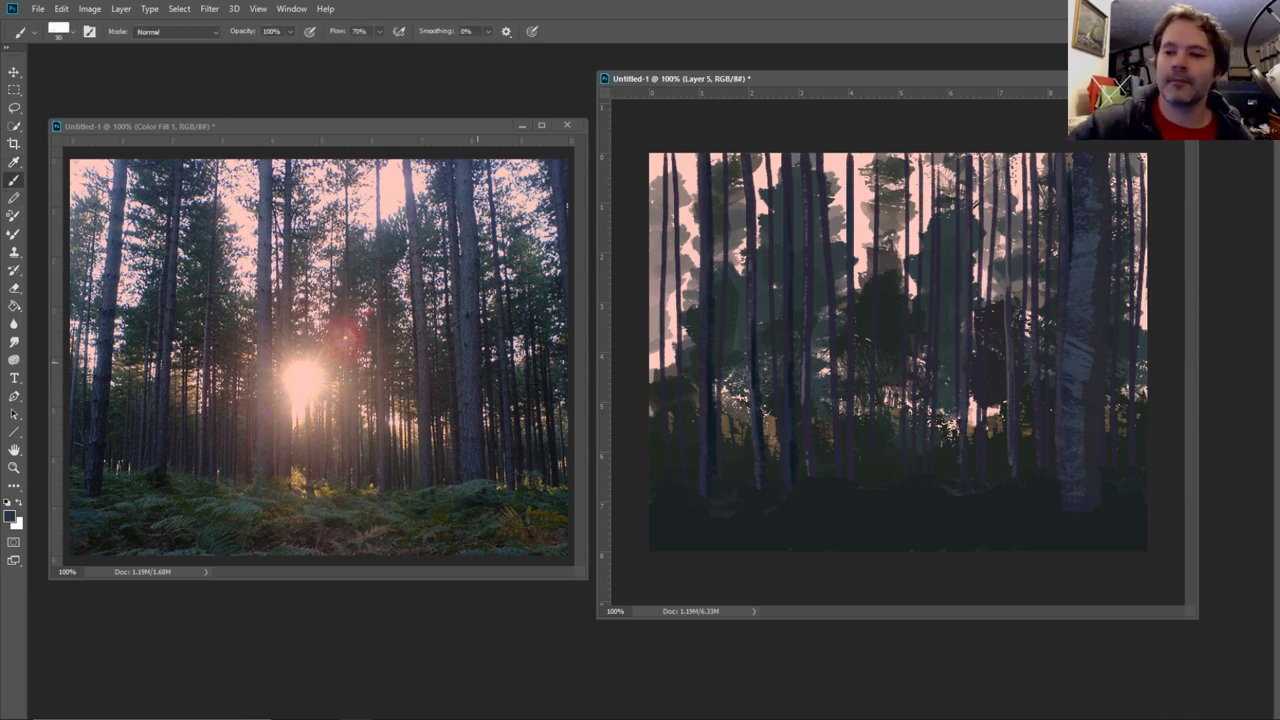
{"action": "key", "text": "bracketleft"}
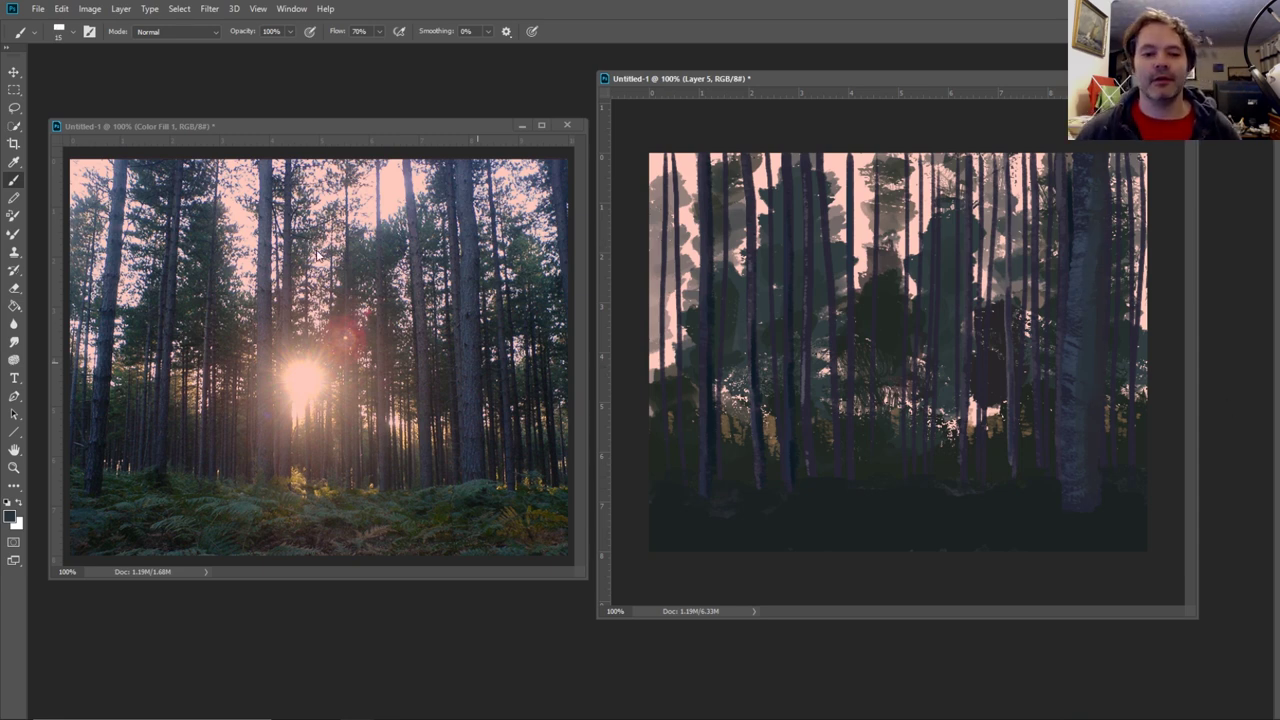
{"action": "left_click", "coordinate": [14, 162]}
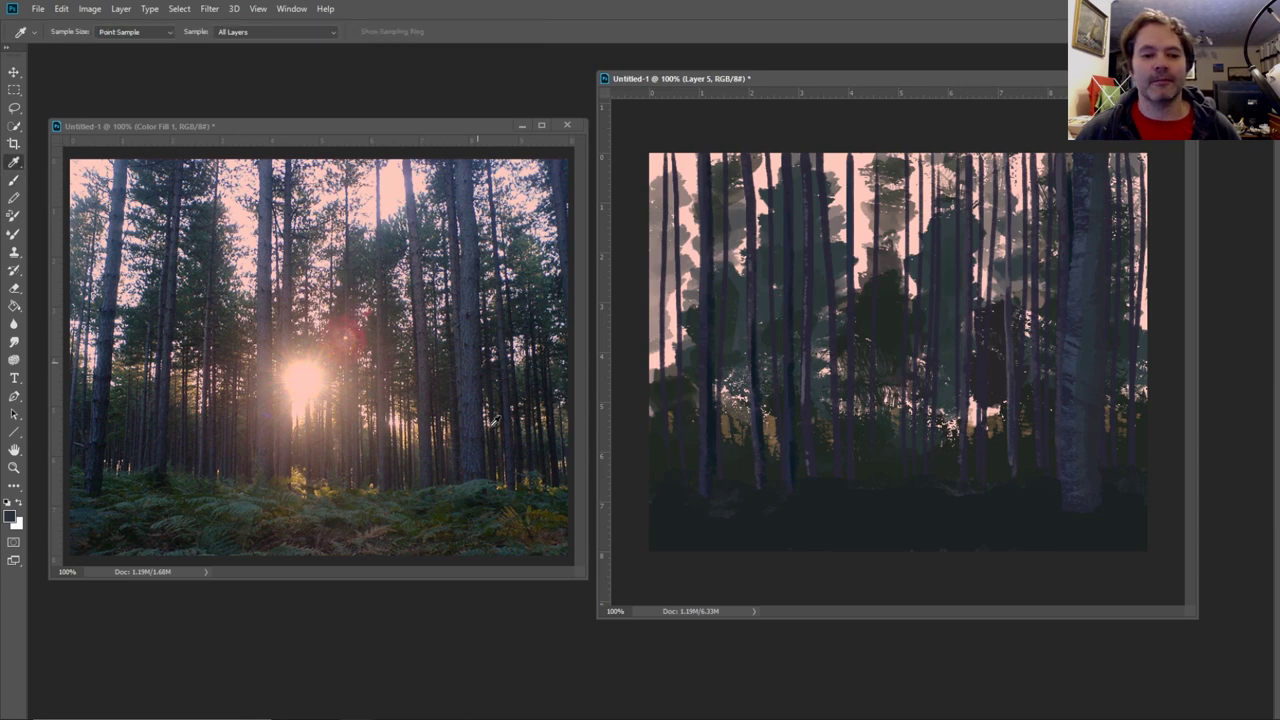
{"action": "left_click", "coordinate": [12, 184]}
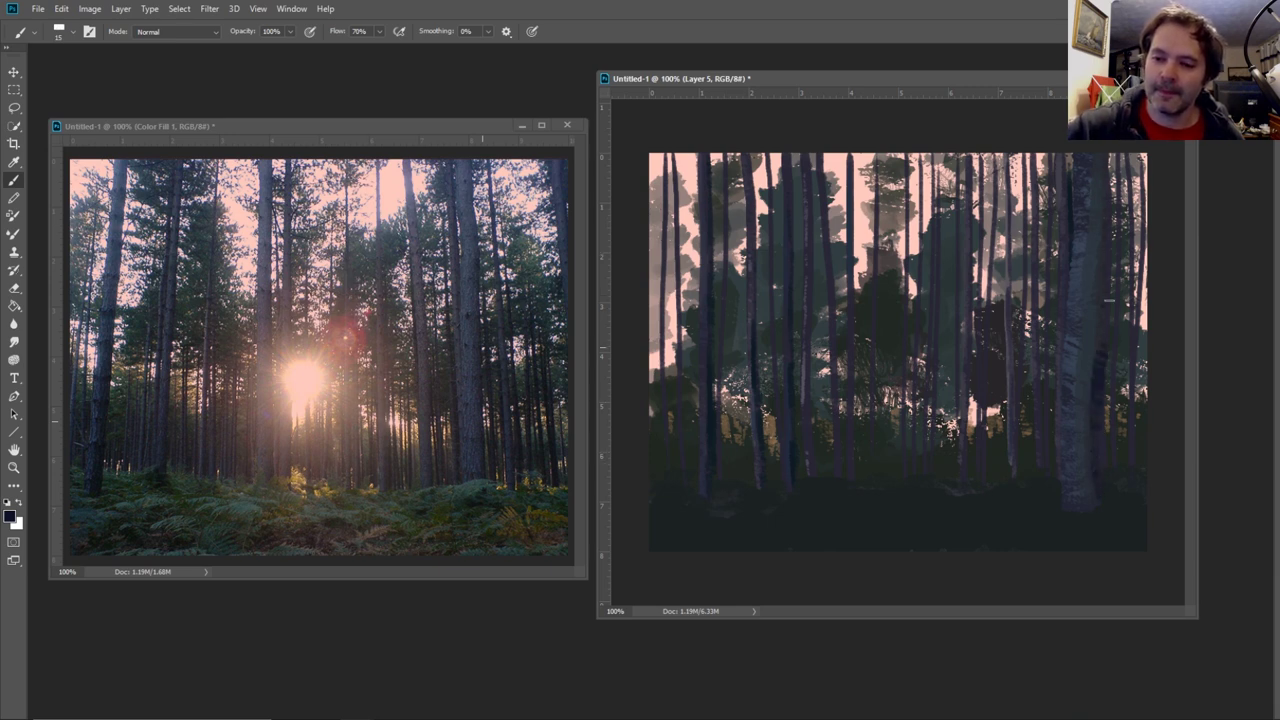
{"action": "left_click_drag", "start_coordinate": [1108, 300], "coordinate": [1103, 157]}
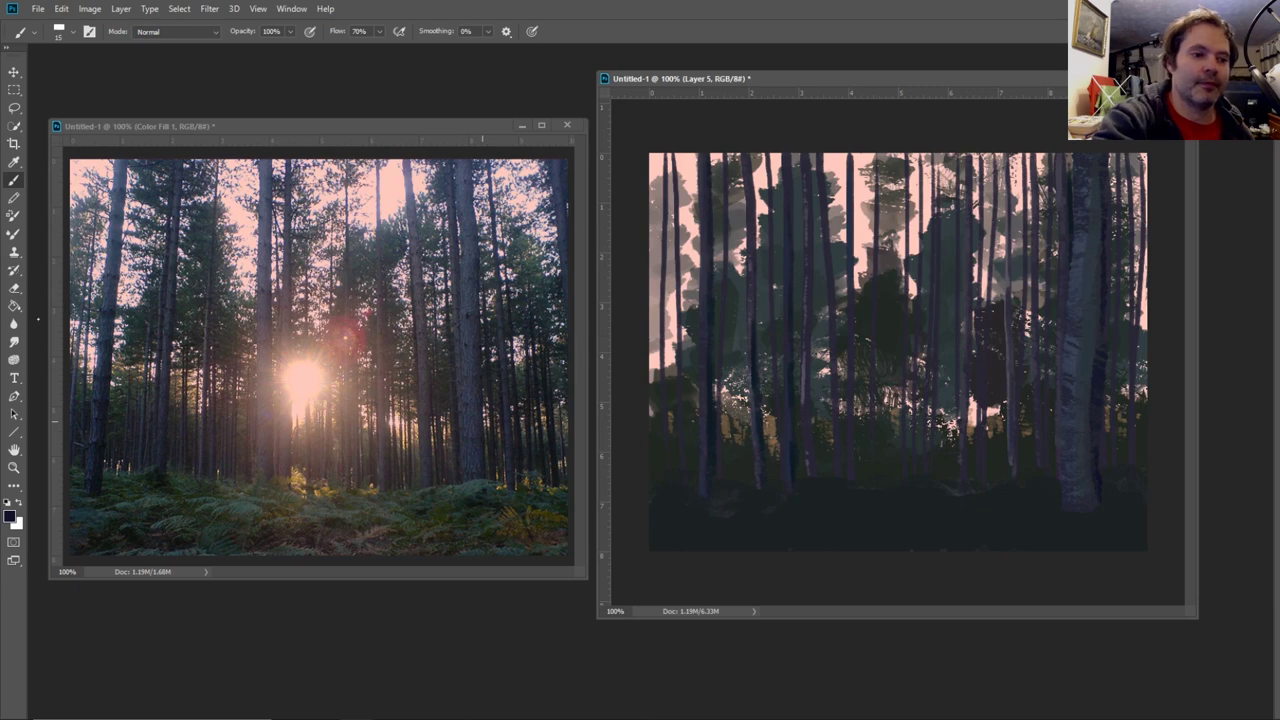
{"action": "left_click", "coordinate": [14, 161]}
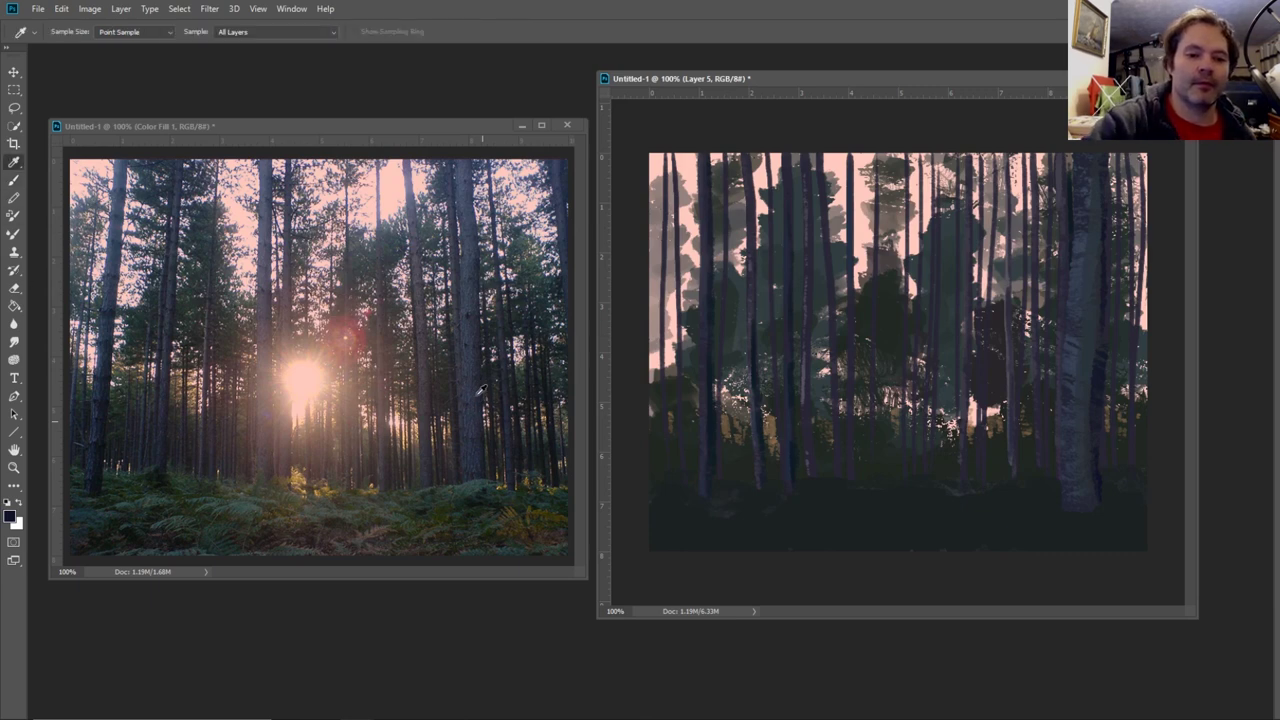
{"action": "left_click", "coordinate": [449, 369]}
{"action": "key", "text": "b"}
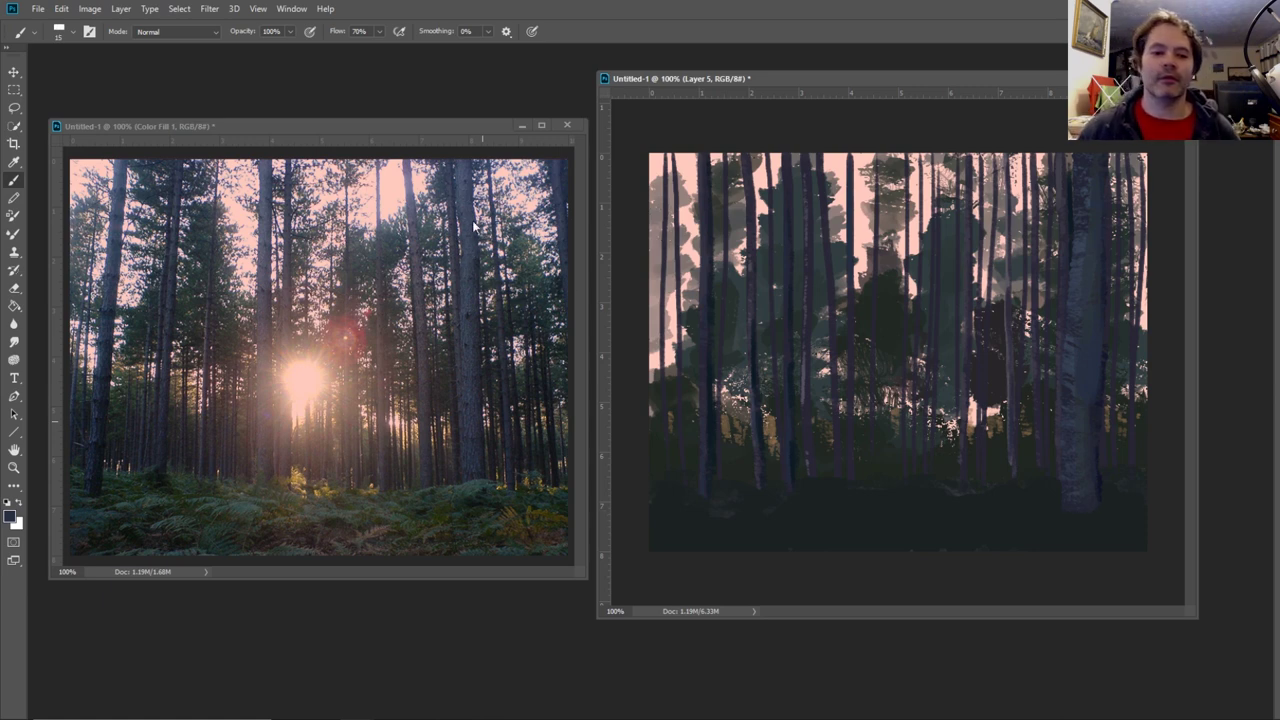
{"action": "left_click", "coordinate": [15, 162]}
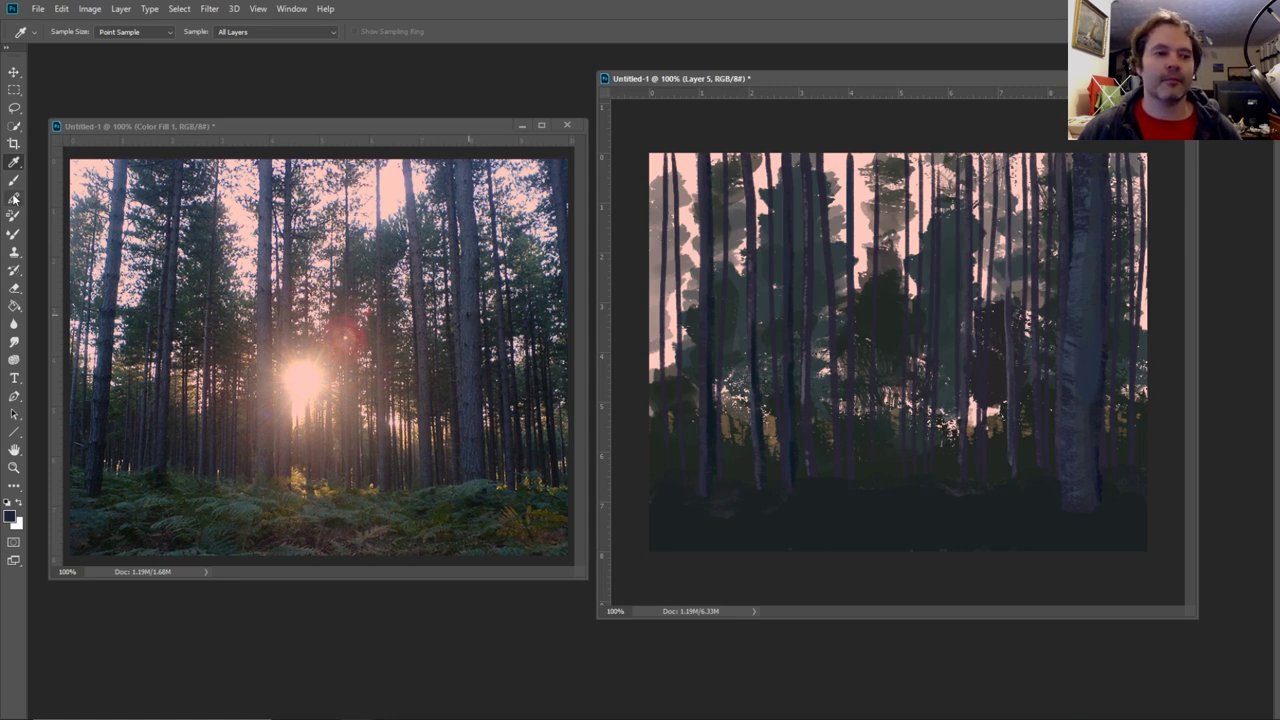
{"action": "key", "text": "b"}
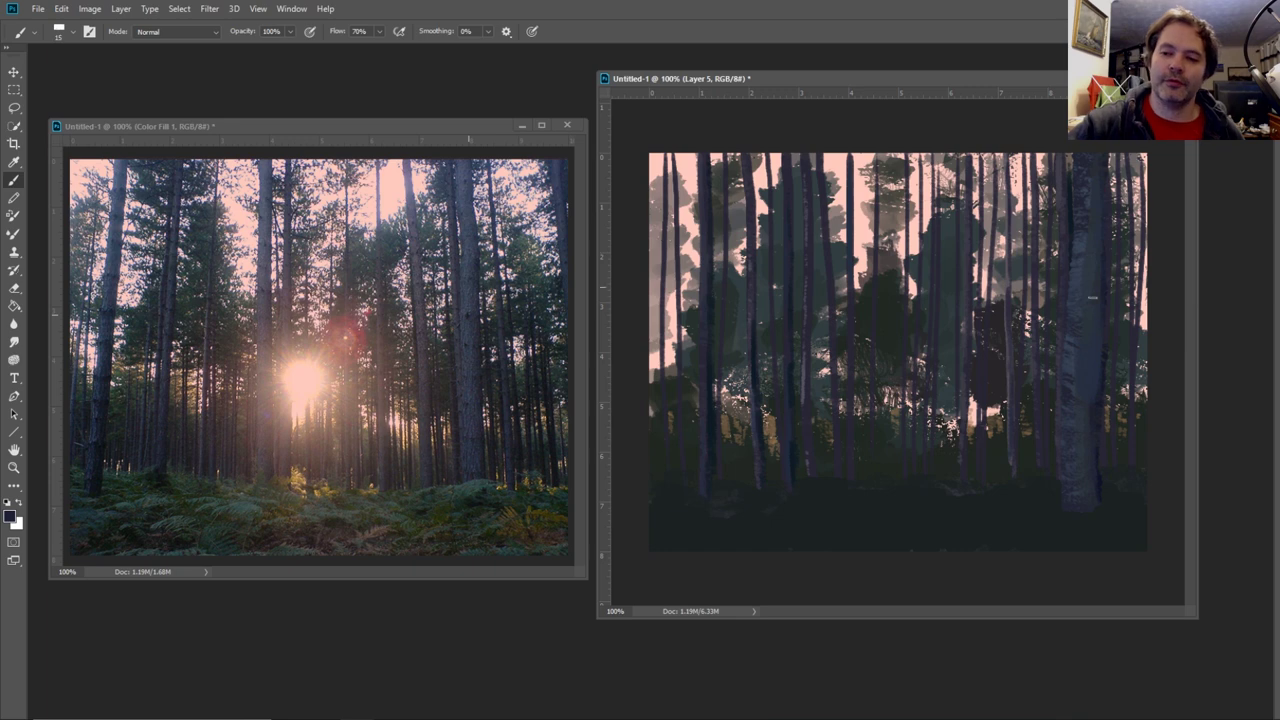
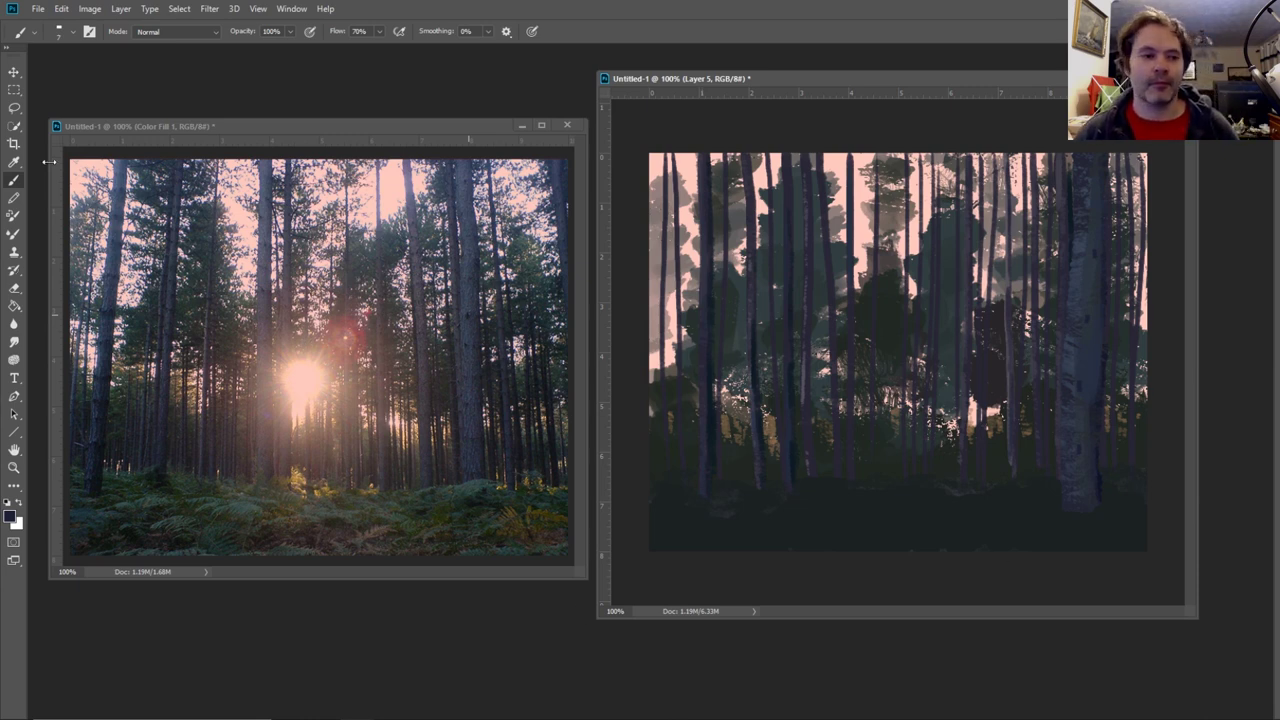
- Sample a dark colour from the reference photo and select the Coverage Textured Brush
{"action": "left_click", "coordinate": [14, 162]}
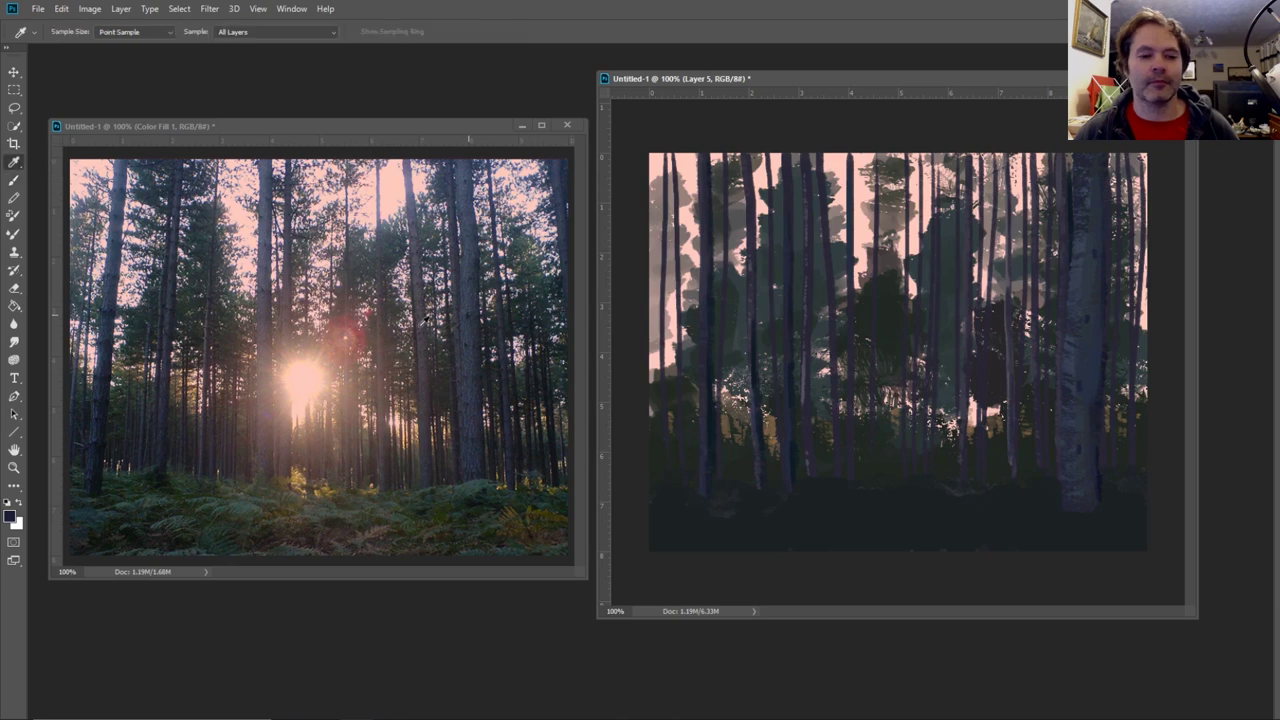
{"action": "left_click", "coordinate": [470, 480]}
{"action": "left_click", "coordinate": [14, 180]}
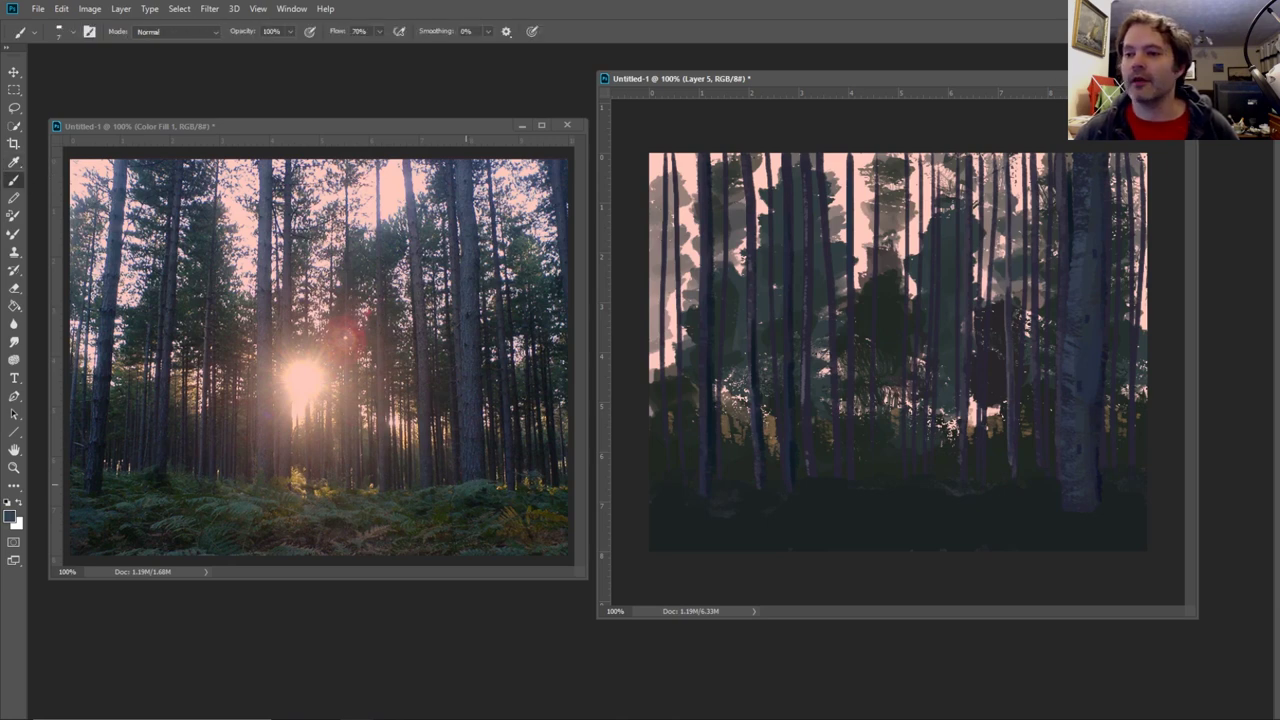
{"action": "key", "text": "F5"}
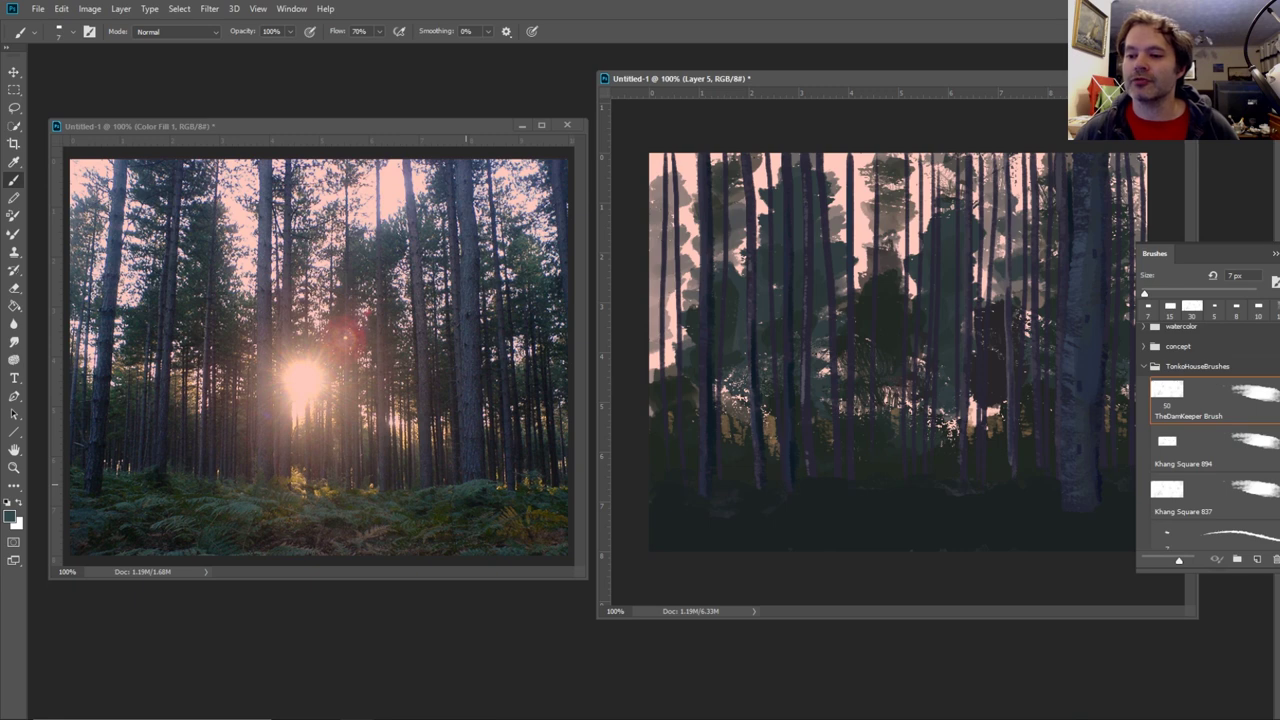
{"action": "scroll", "coordinate": [1210, 430], "scroll_direction": "up", "scroll_amount": 5}
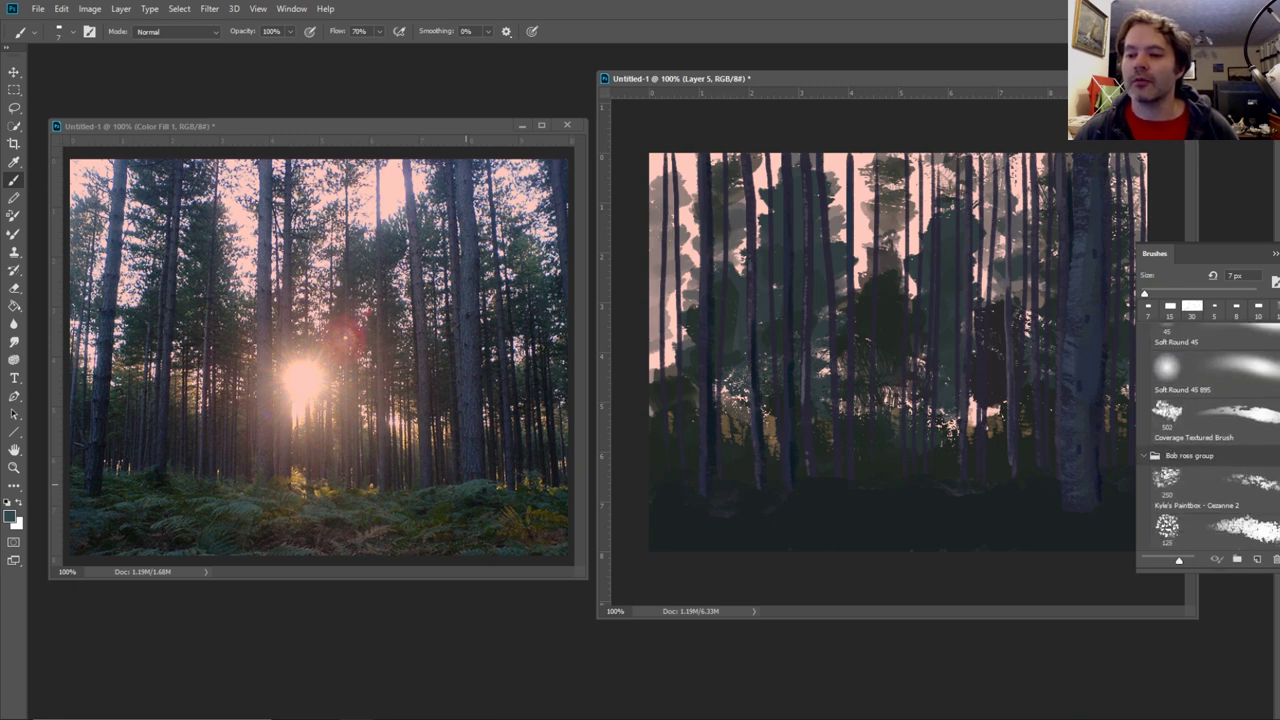
{"action": "left_click", "coordinate": [1270, 420]}
{"action": "left_click", "coordinate": [1275, 257]}
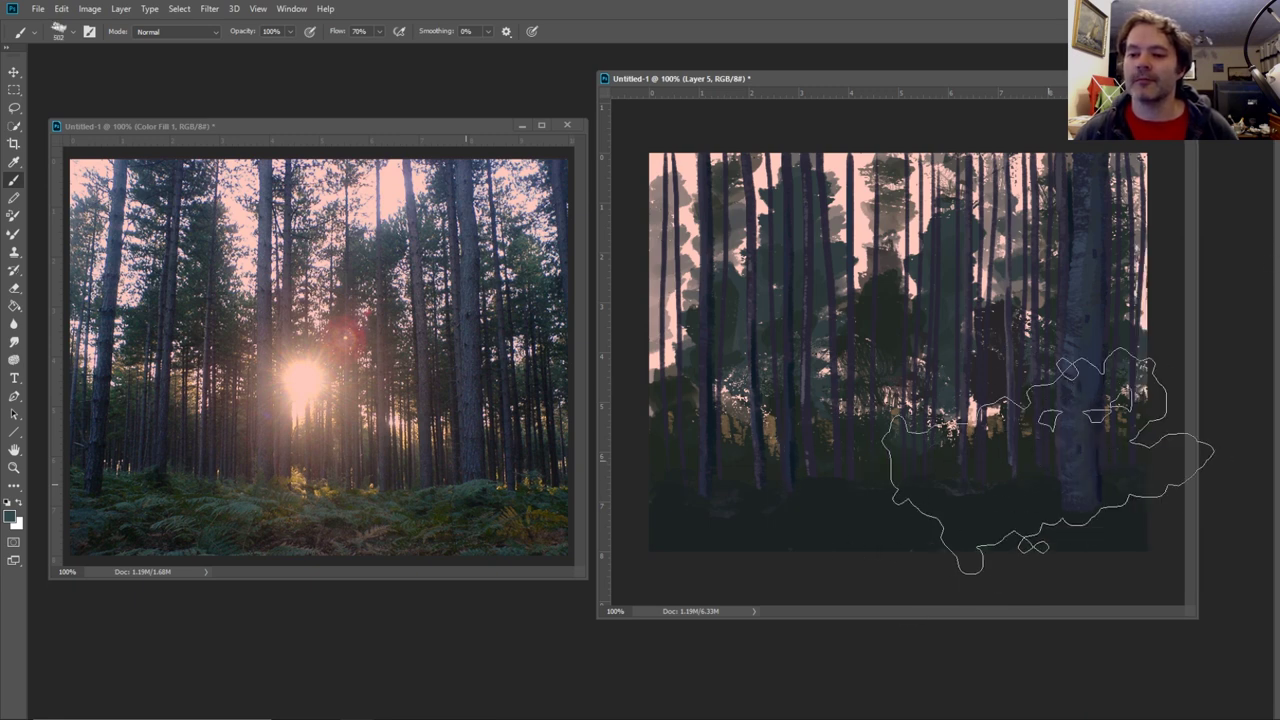
- Shrink the brush to about 30 px and undo a test dab at the right trunk
{"action": "key", "text": "bracketleft"}
{"action": "key", "text": "bracketleft"}
{"action": "key", "text": "bracketleft"}
{"action": "key", "text": "bracketleft"}
{"action": "key", "text": "bracketleft"}
{"action": "key", "text": "bracketleft"}
{"action": "key", "text": "bracketleft"}
{"action": "key", "text": "bracketleft"}
{"action": "key", "text": "bracketleft"}
{"action": "key", "text": "bracketleft"}
{"action": "key", "text": "bracketleft"}
{"action": "key", "text": "bracketleft"}
{"action": "key", "text": "bracketleft"}
{"action": "key", "text": "bracketleft"}
{"action": "key", "text": "bracketleft"}
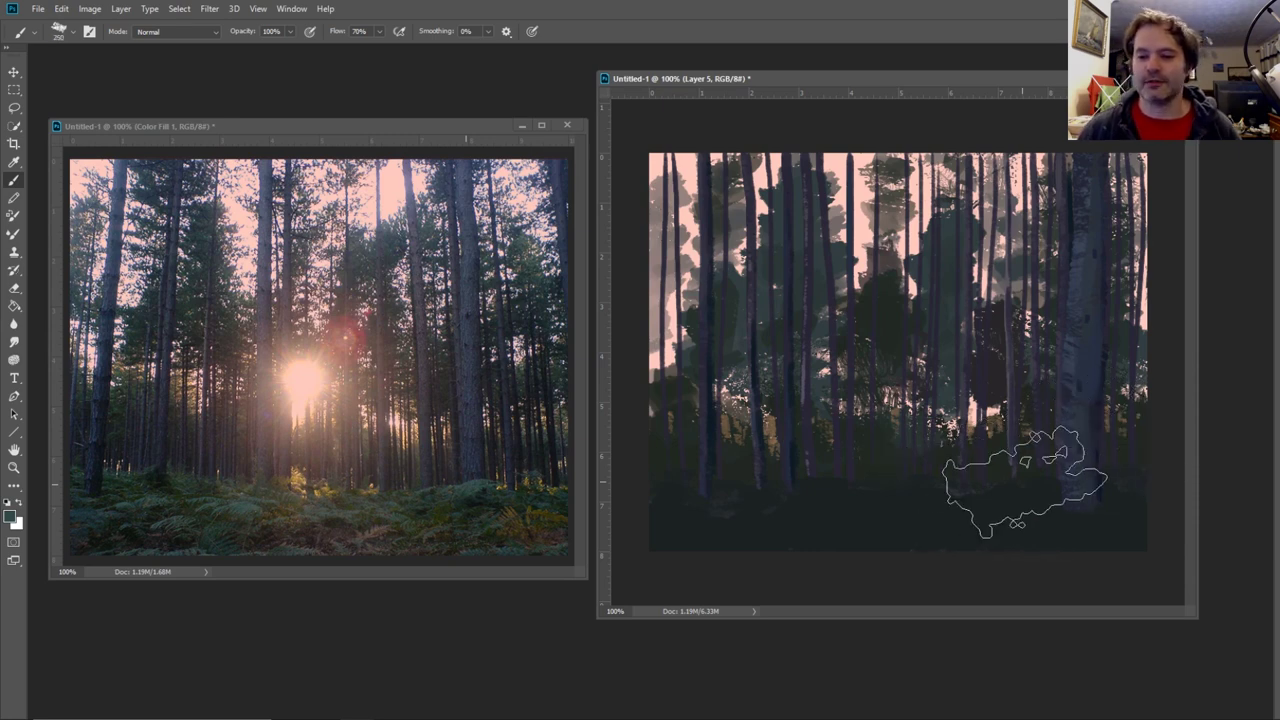
{"action": "left_click", "coordinate": [1078, 497]}
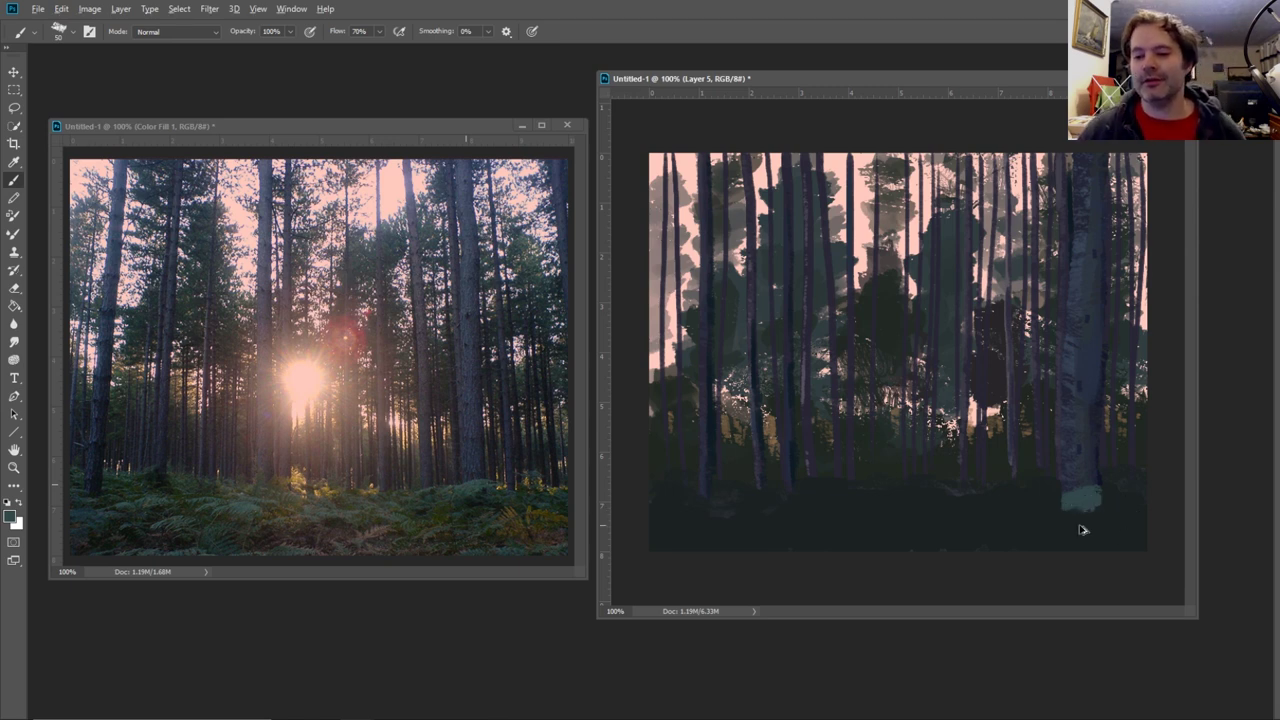
{"action": "key", "text": "ctrl+z"}
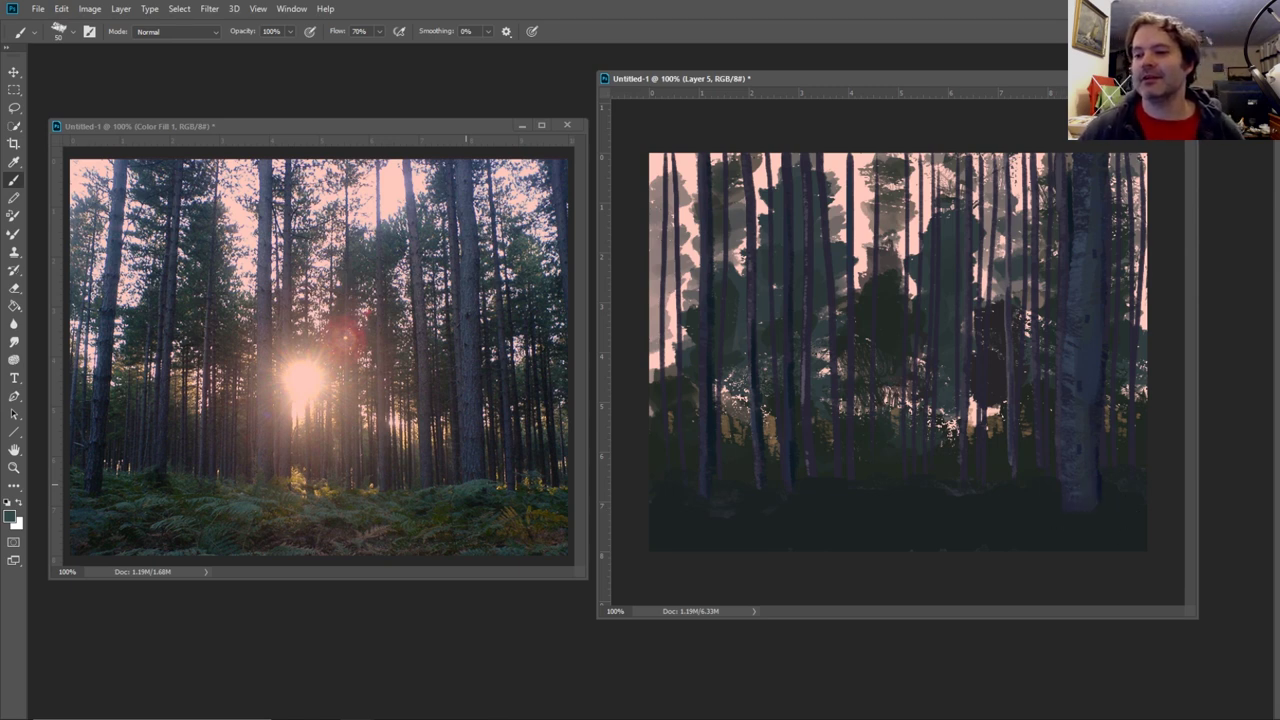
{"action": "key", "text": "F5"}
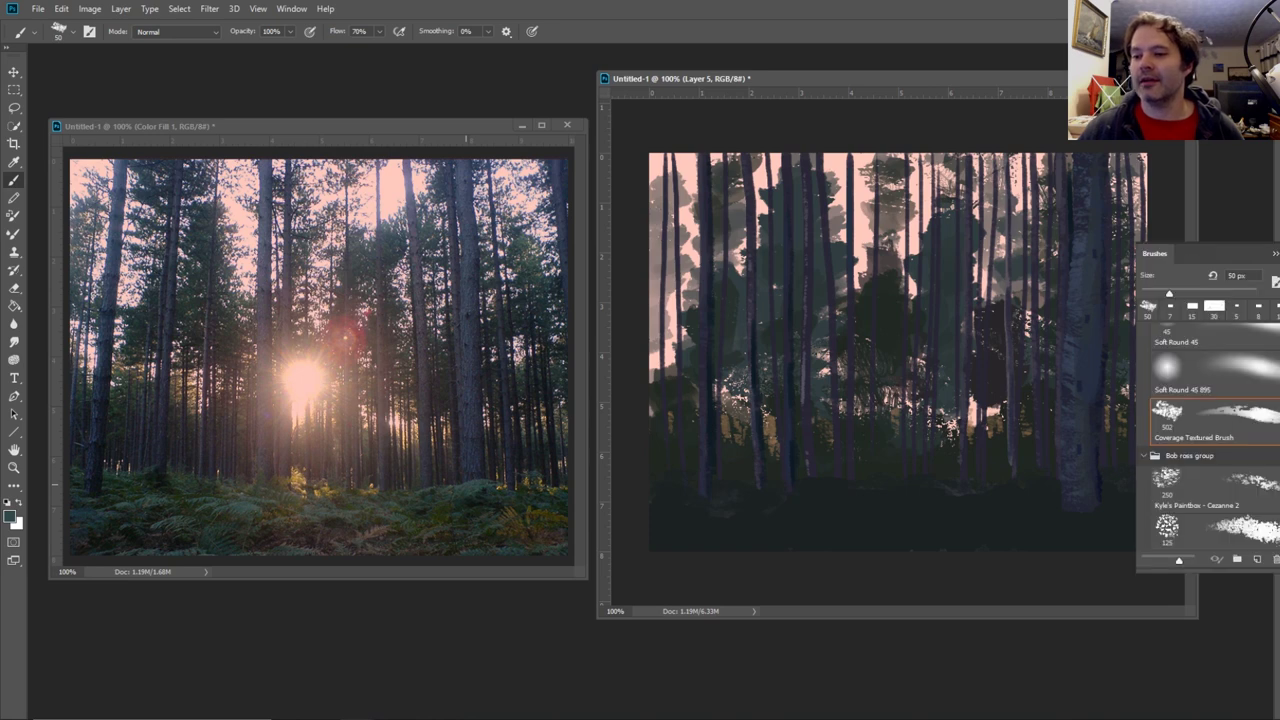
{"action": "key", "text": "F7"}
- Add Layer 6 and paint teal bush strokes along the bottom, from lower right to lower left
{"action": "left_click", "coordinate": [1259, 529]}
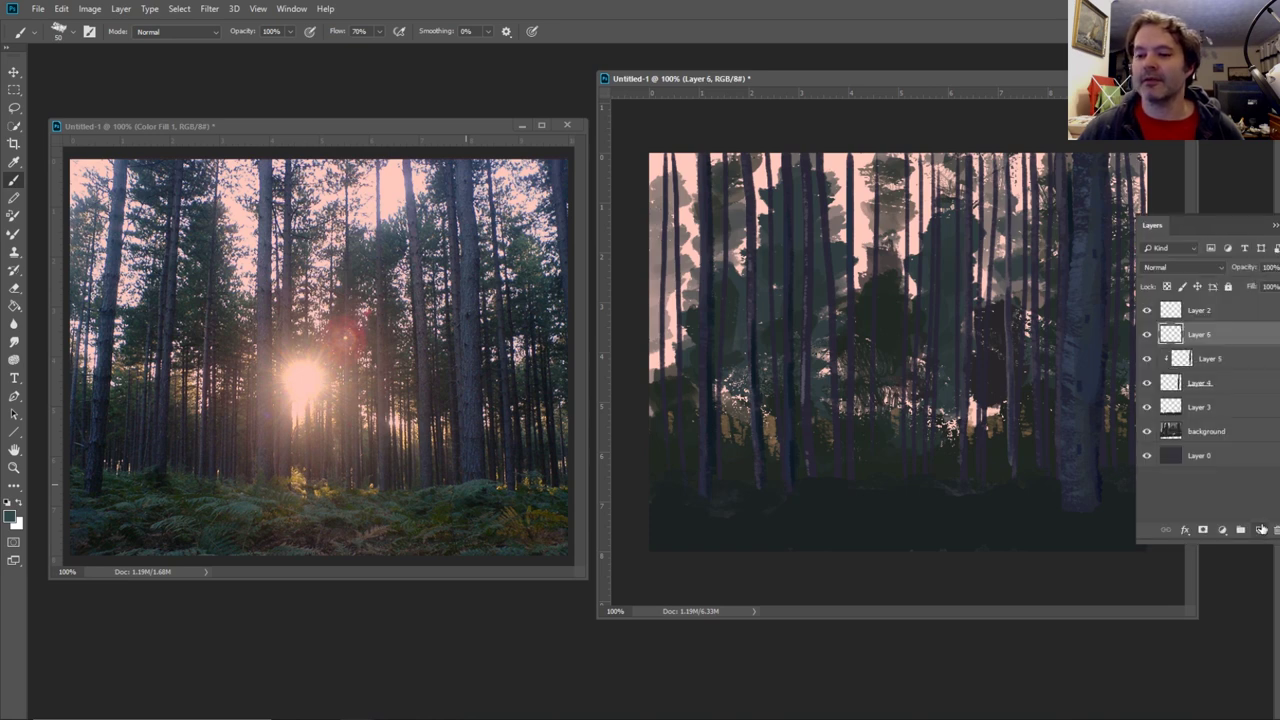
{"action": "key", "text": "F7"}
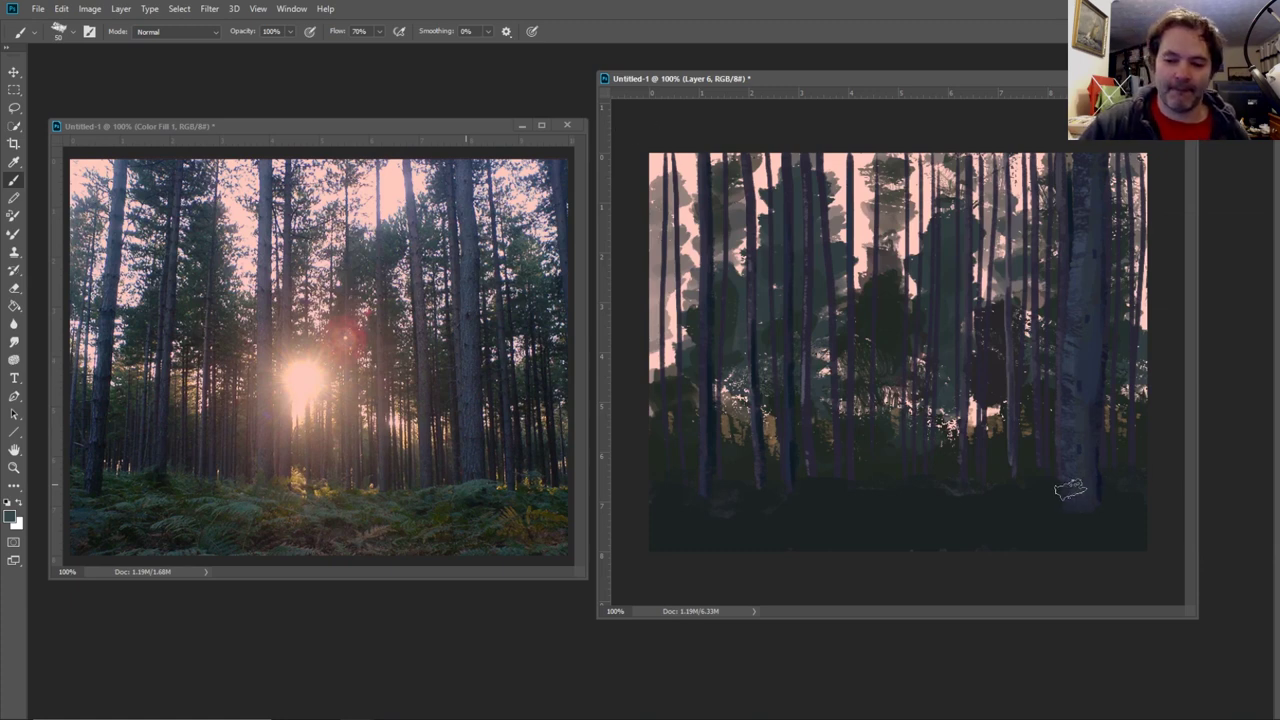
{"action": "mouse_move", "coordinate": [1062, 503]}
{"action": "left_mouse_down"}
{"action": "mouse_move", "coordinate": [1107, 517]}
{"action": "mouse_move", "coordinate": [1087, 532]}
{"action": "mouse_move", "coordinate": [1004, 507]}
{"action": "mouse_move", "coordinate": [1029, 507]}
{"action": "mouse_move", "coordinate": [921, 517]}
{"action": "mouse_move", "coordinate": [974, 530]}
{"action": "mouse_move", "coordinate": [1022, 520]}
{"action": "mouse_move", "coordinate": [910, 548]}
{"action": "mouse_move", "coordinate": [890, 517]}
{"action": "mouse_move", "coordinate": [869, 513]}
{"action": "mouse_move", "coordinate": [903, 510]}
{"action": "left_mouse_up"}
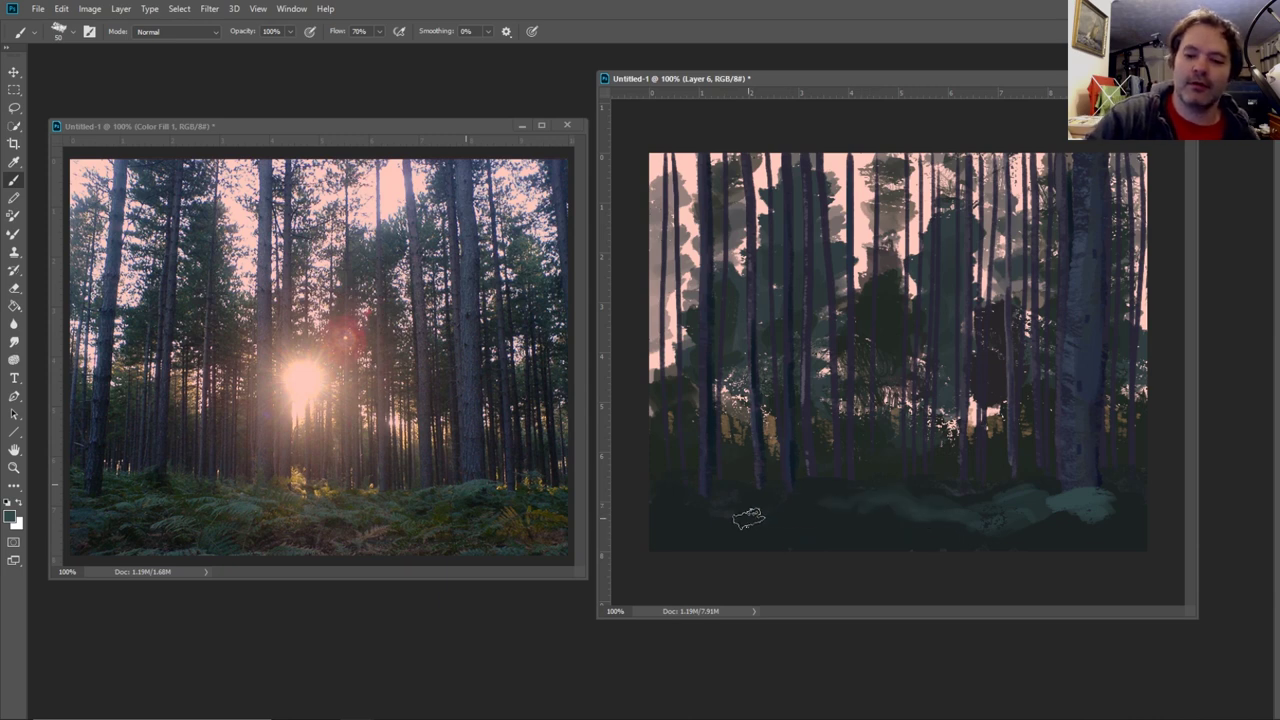
{"action": "left_click_drag", "start_coordinate": [803, 523], "coordinate": [868, 537]}
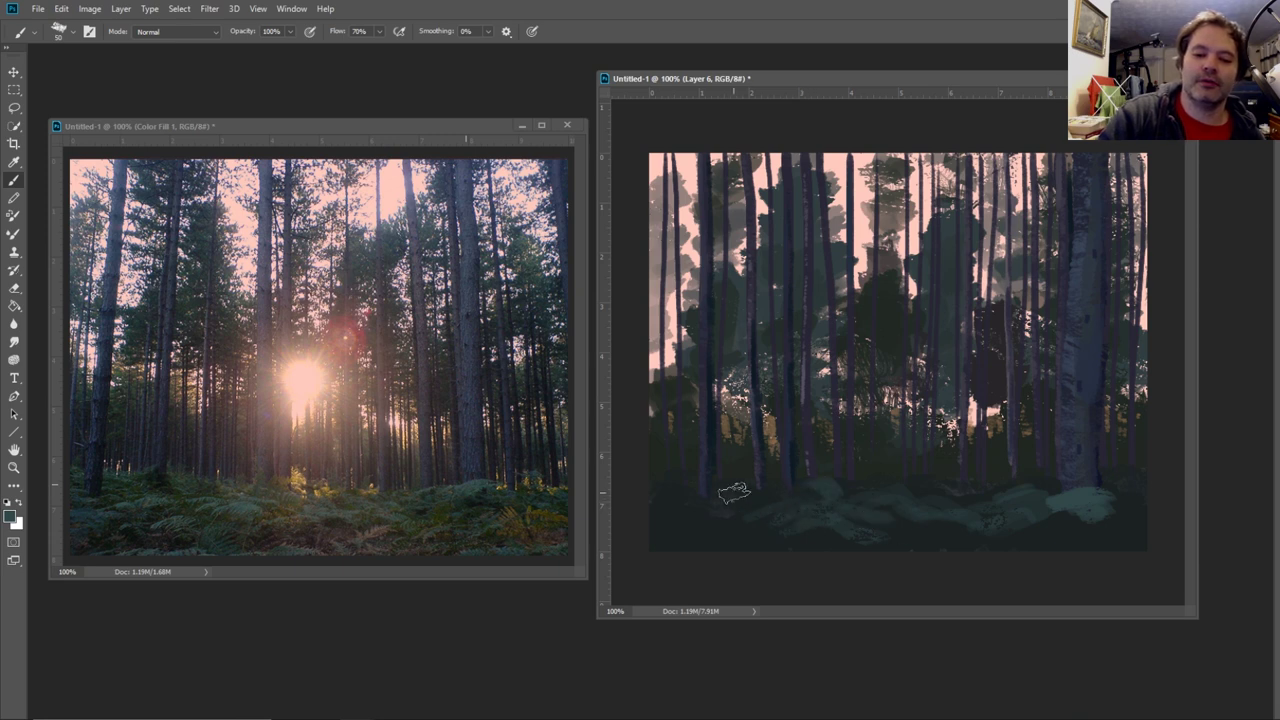
{"action": "mouse_move", "coordinate": [735, 492]}
{"action": "left_mouse_down"}
{"action": "mouse_move", "coordinate": [706, 508]}
{"action": "mouse_move", "coordinate": [718, 517]}
{"action": "mouse_move", "coordinate": [671, 526]}
{"action": "mouse_move", "coordinate": [704, 538]}
{"action": "mouse_move", "coordinate": [661, 537]}
{"action": "mouse_move", "coordinate": [745, 545]}
{"action": "left_mouse_up"}
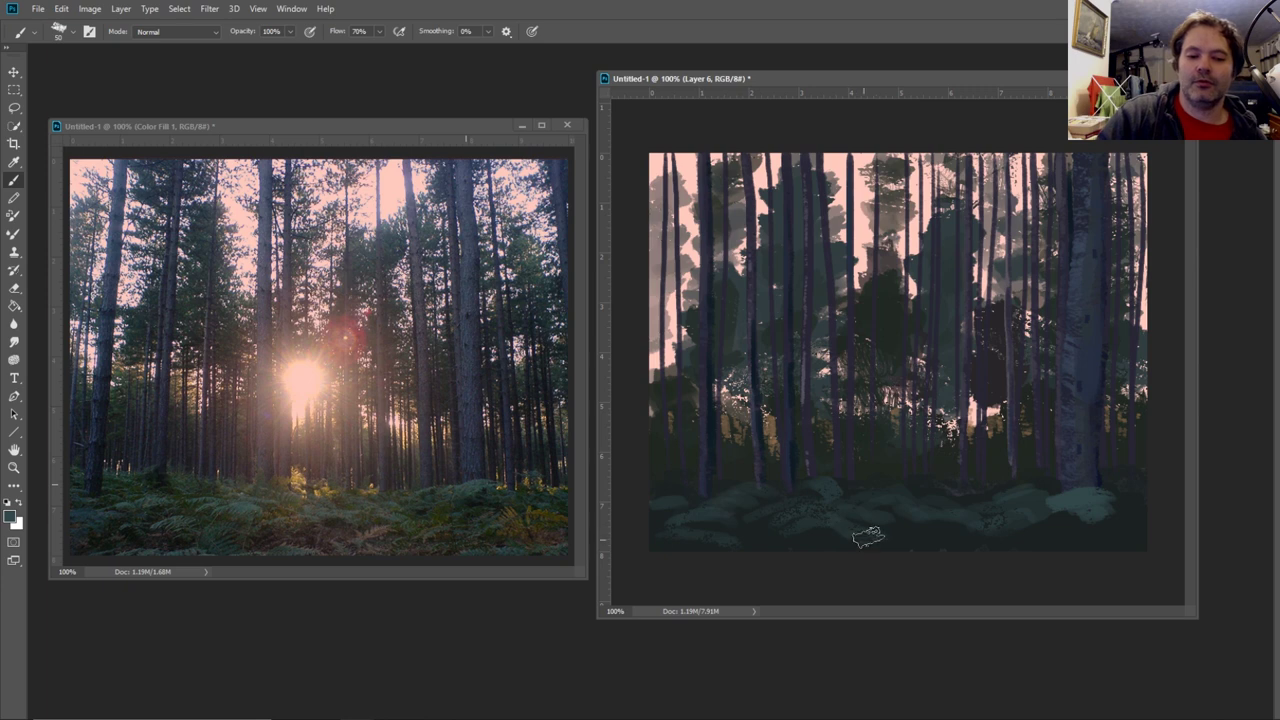
{"action": "left_click_drag", "start_coordinate": [1085, 548], "coordinate": [1096, 552]}
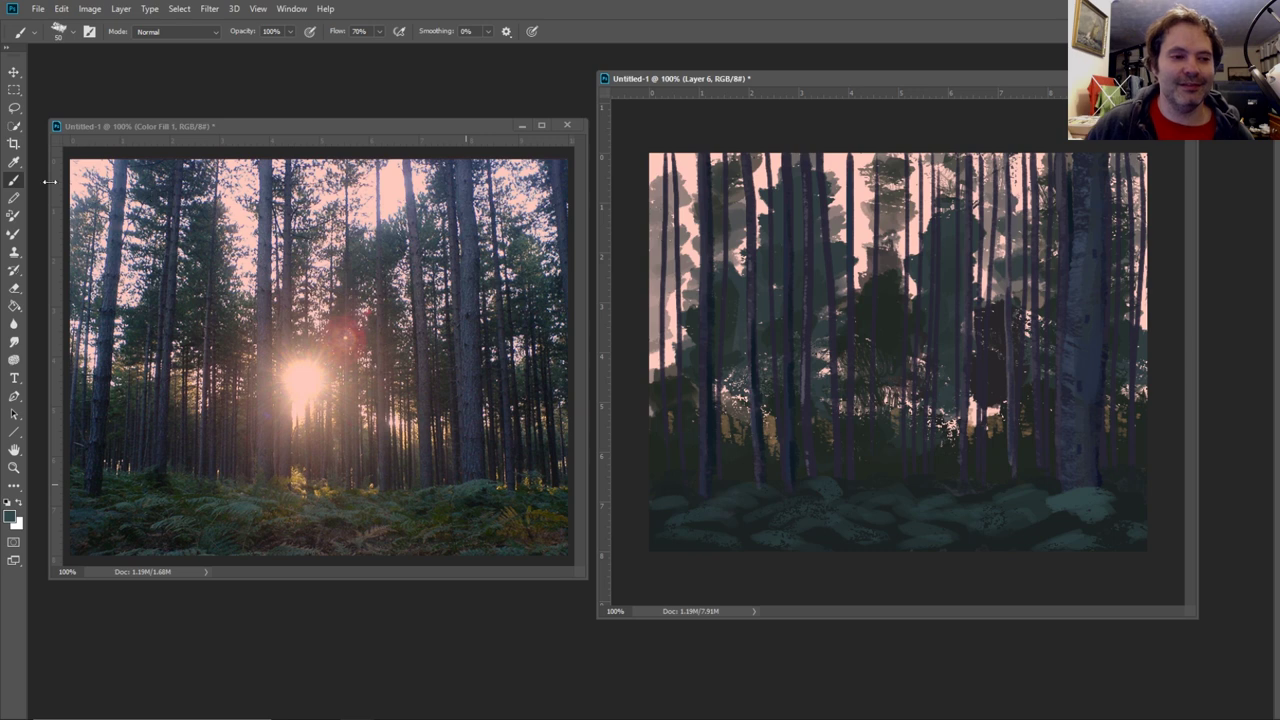
- Sample warm fern colours from the photo and paint orange-brown dabs into the lower ferns
{"action": "left_click", "coordinate": [14, 161]}
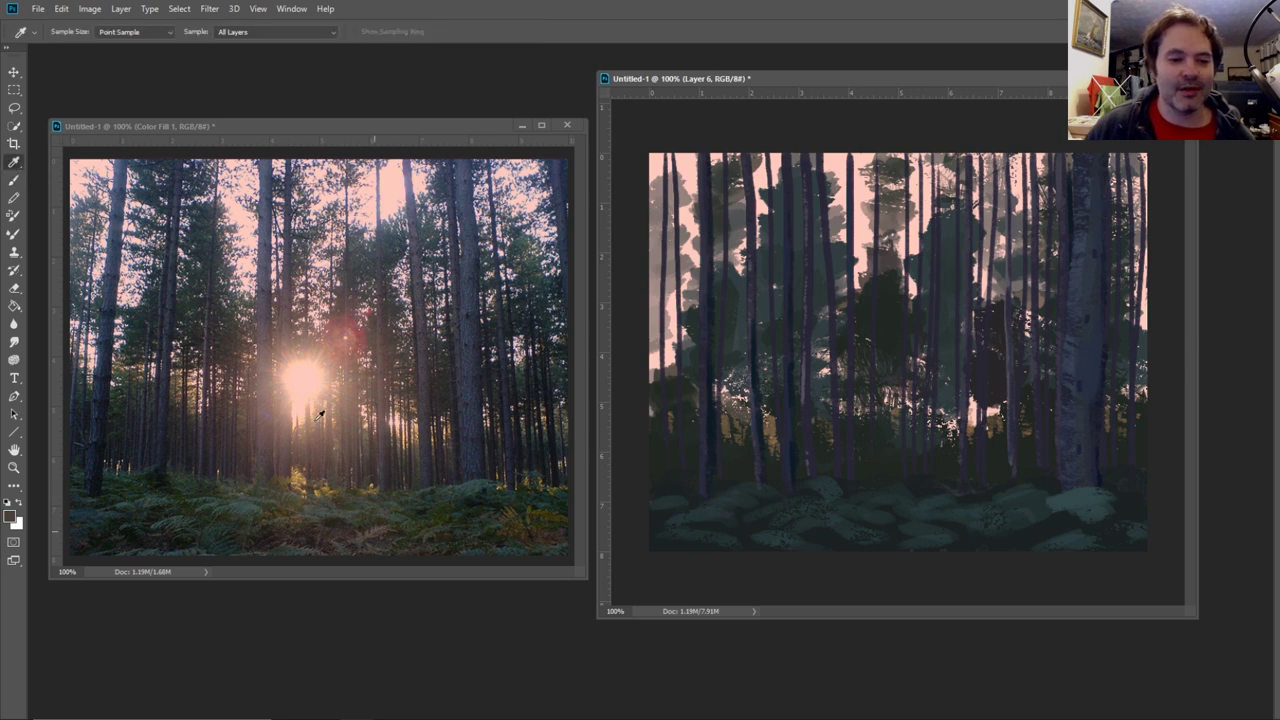
{"action": "left_click", "coordinate": [14, 180]}
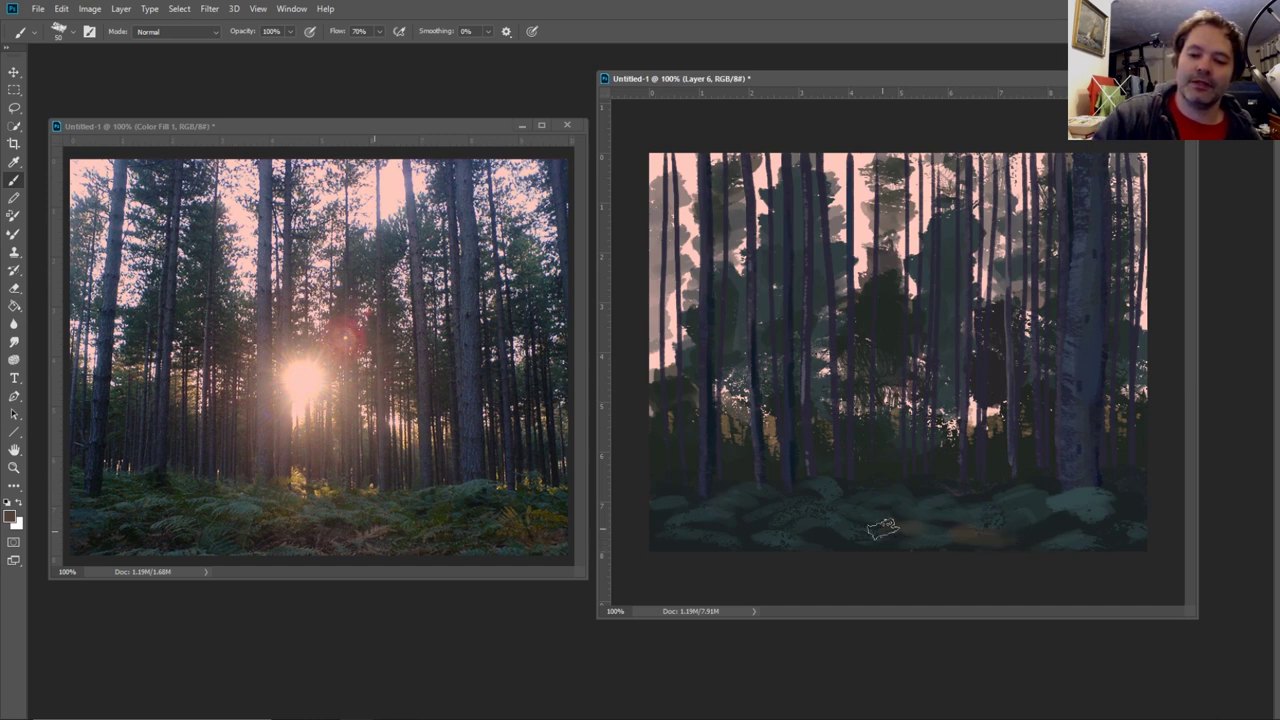
{"action": "mouse_move", "coordinate": [882, 530]}
{"action": "left_mouse_down"}
{"action": "mouse_move", "coordinate": [821, 524]}
{"action": "mouse_move", "coordinate": [870, 524]}
{"action": "mouse_move", "coordinate": [807, 544]}
{"action": "mouse_move", "coordinate": [663, 517]}
{"action": "left_mouse_up"}
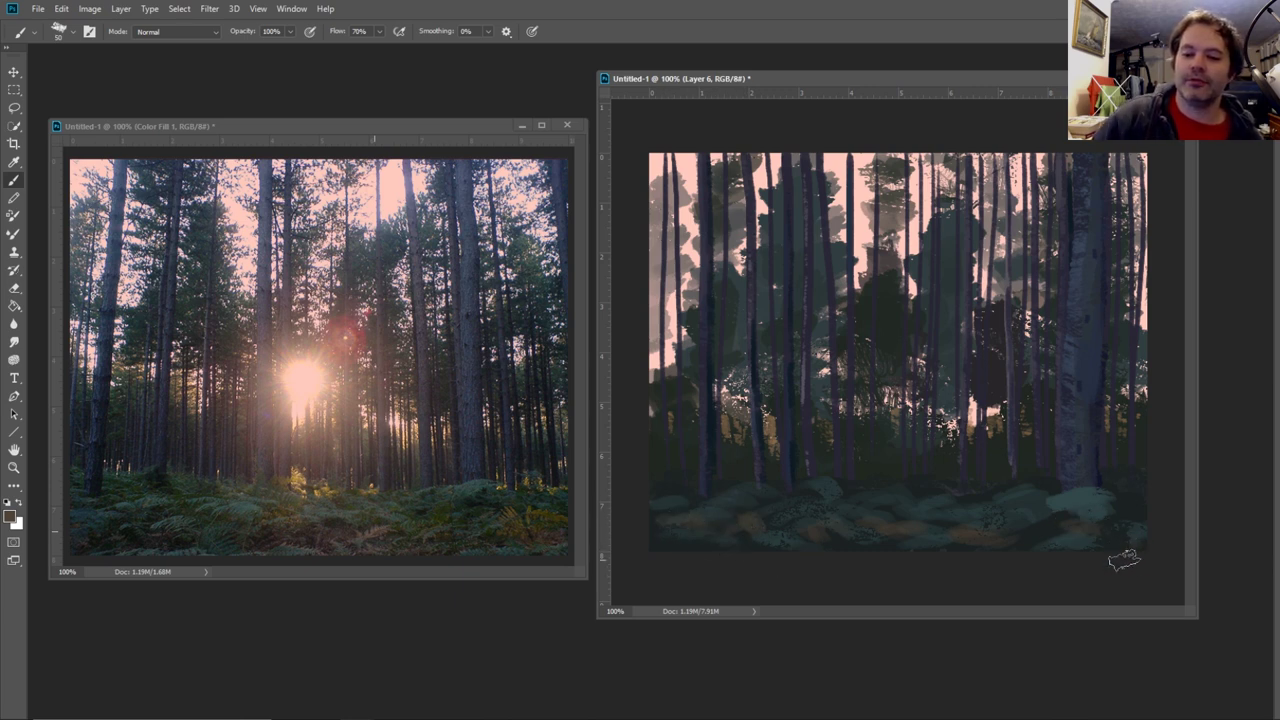
{"action": "left_click", "coordinate": [14, 161]}
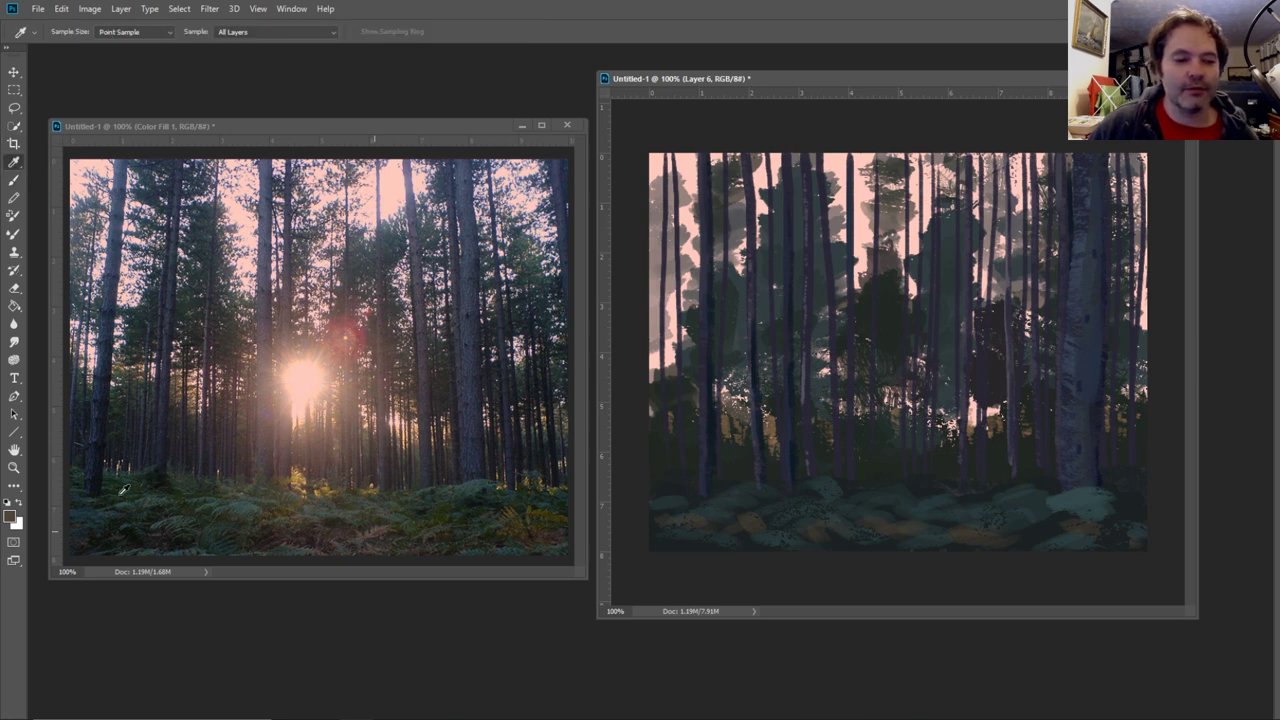
{"action": "left_click", "coordinate": [14, 180]}
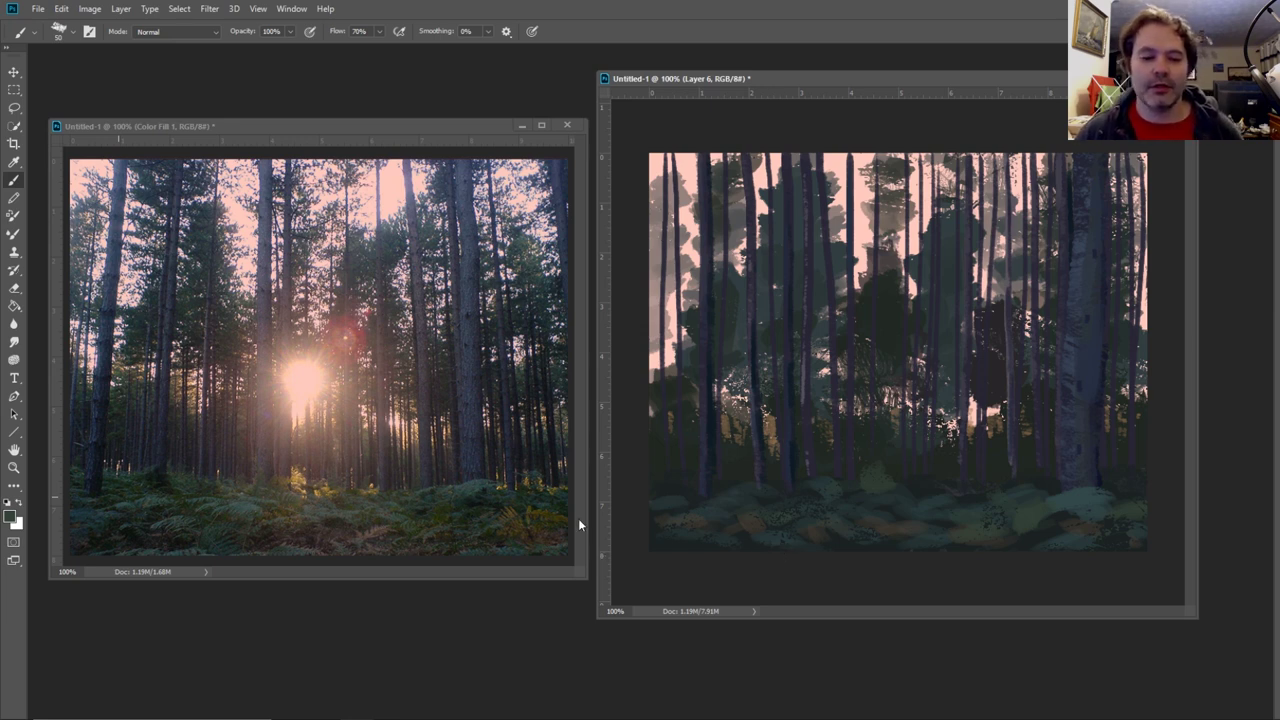
- Sample a golden colour and dab small golden highlights into the ferns with a smaller brush
{"action": "left_click", "coordinate": [13, 163]}
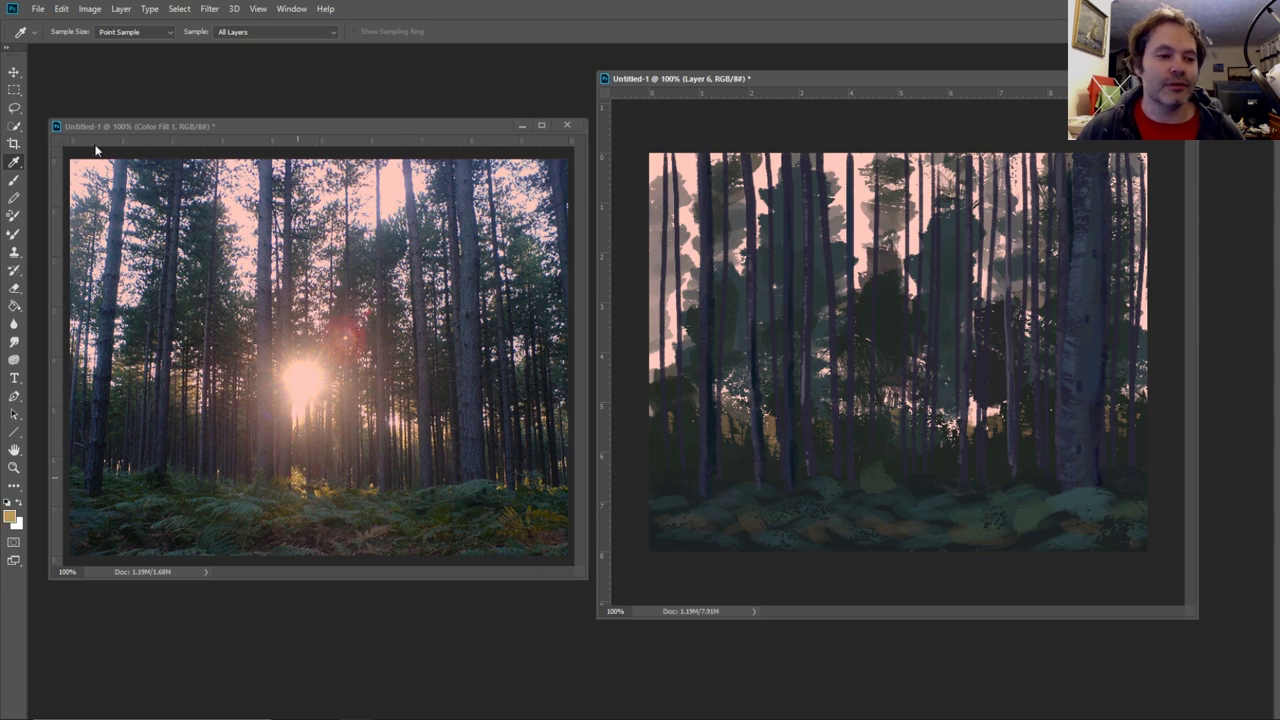
{"action": "left_click", "coordinate": [14, 181]}
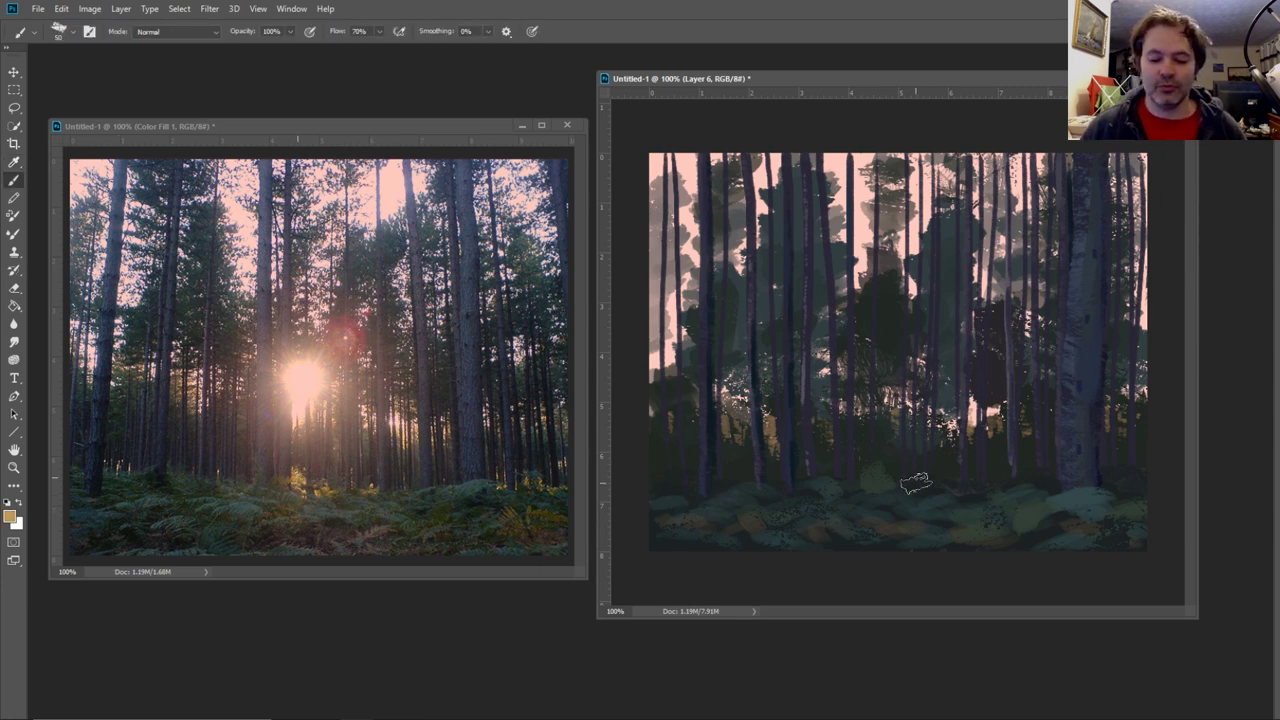
{"action": "key", "text": "bracketleft"}
{"action": "key", "text": "bracketleft"}
{"action": "key", "text": "bracketleft"}
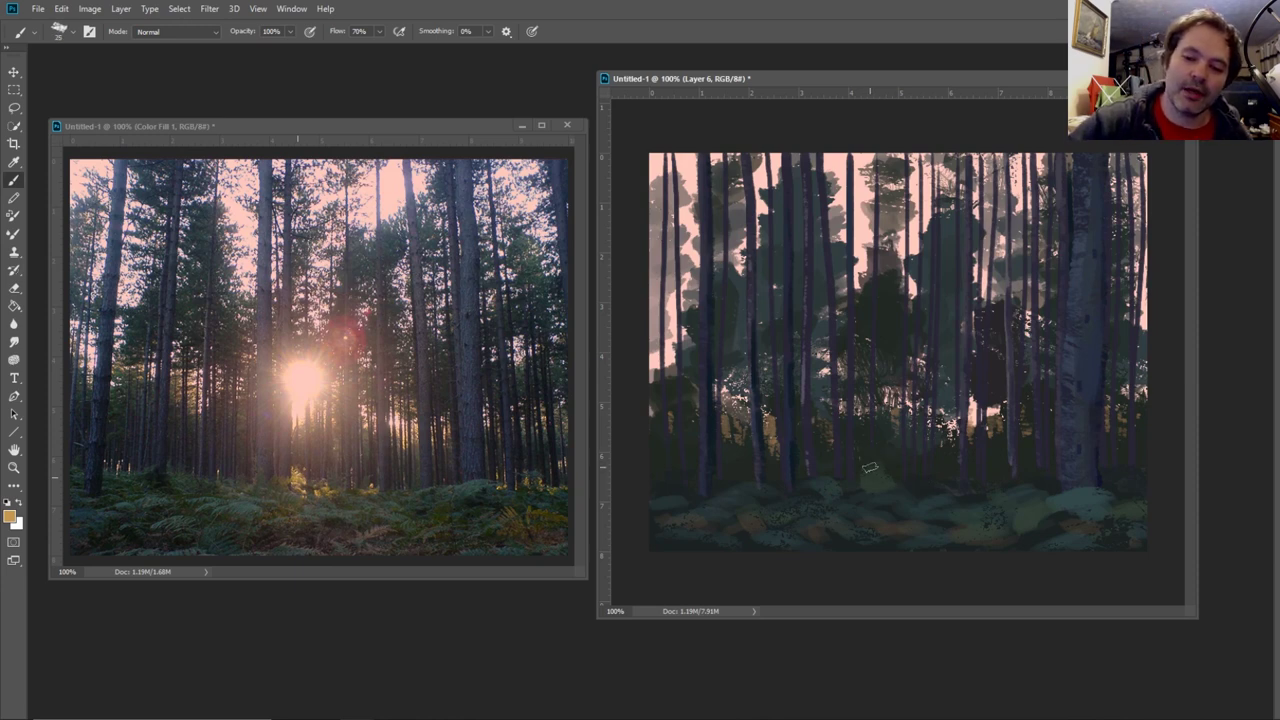
{"action": "left_click_drag", "start_coordinate": [869, 468], "coordinate": [882, 491]}
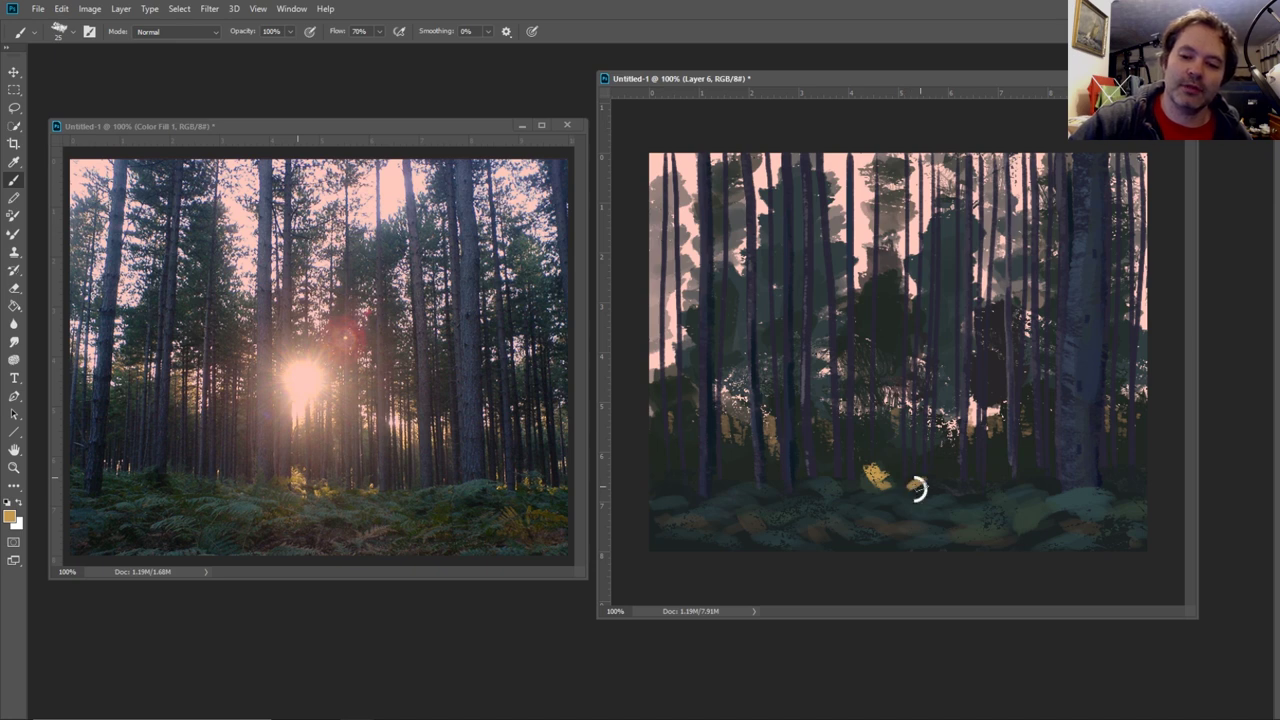
{"action": "right_click", "coordinate": [915, 487]}
{"action": "left_click", "coordinate": [915, 487]}
{"action": "left_click", "coordinate": [908, 484]}
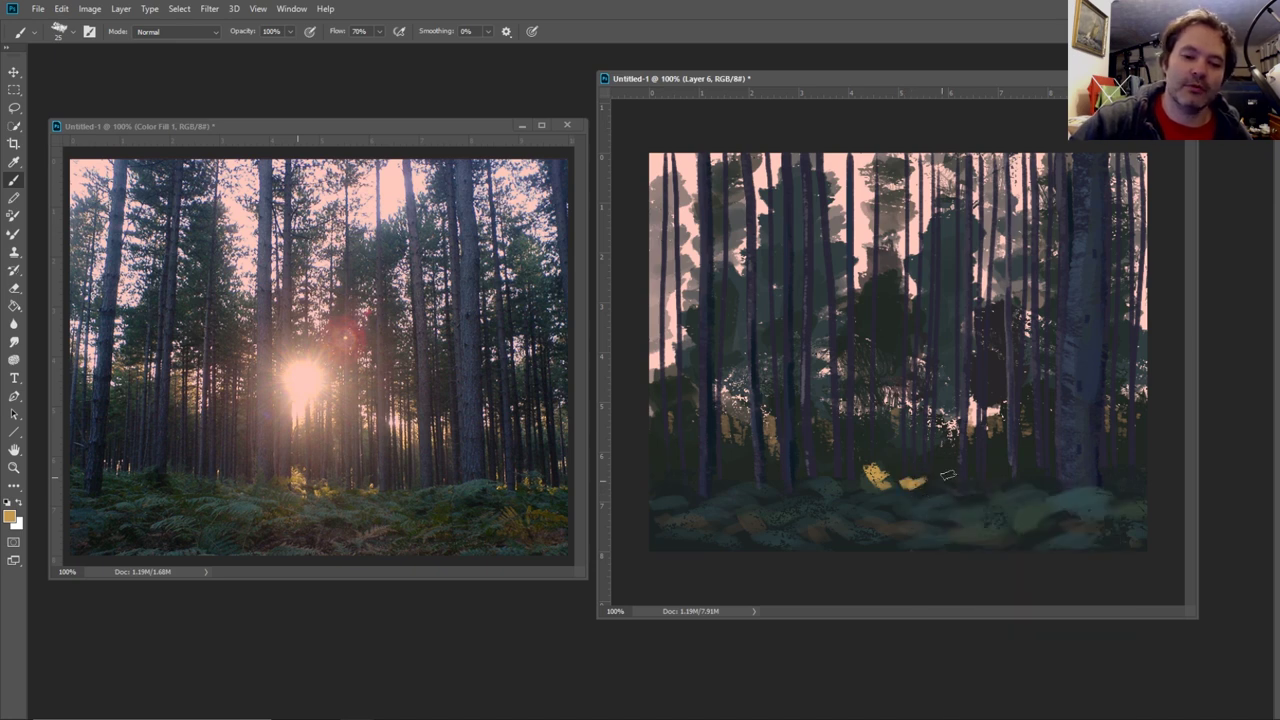
{"action": "left_click", "coordinate": [961, 487]}
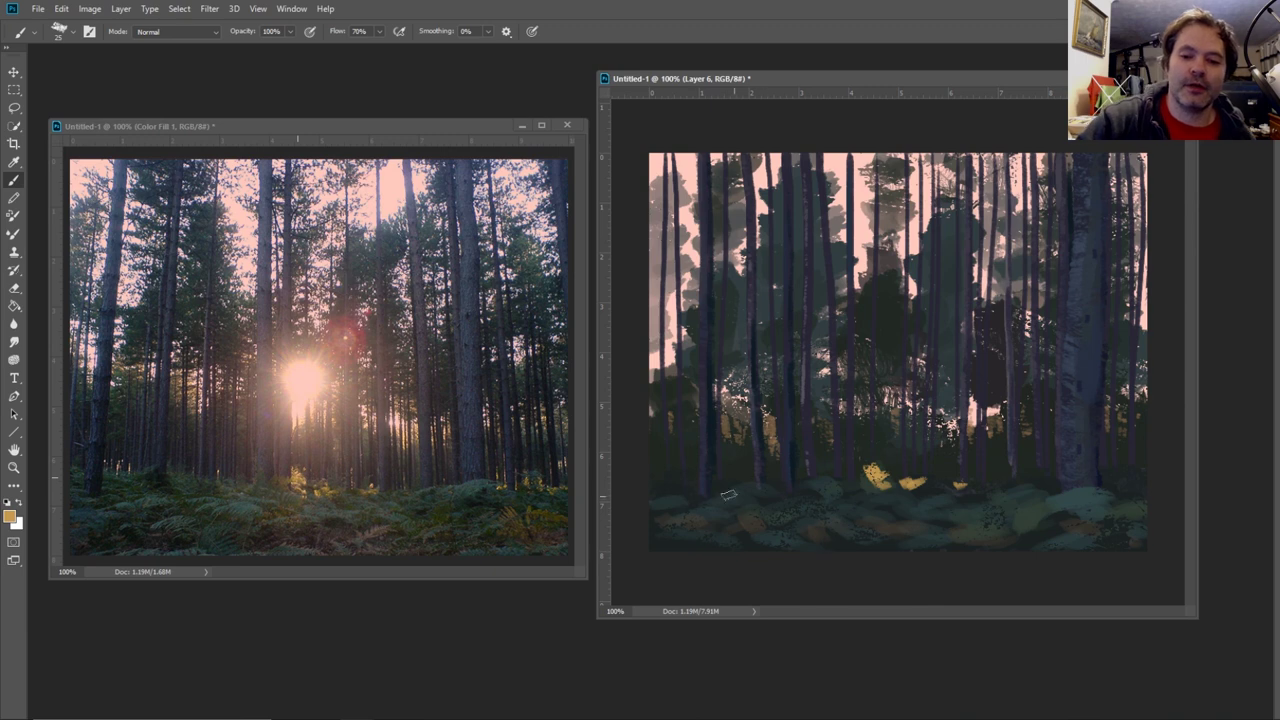
{"action": "key", "text": "bracketleft"}
{"action": "key", "text": "bracketleft"}
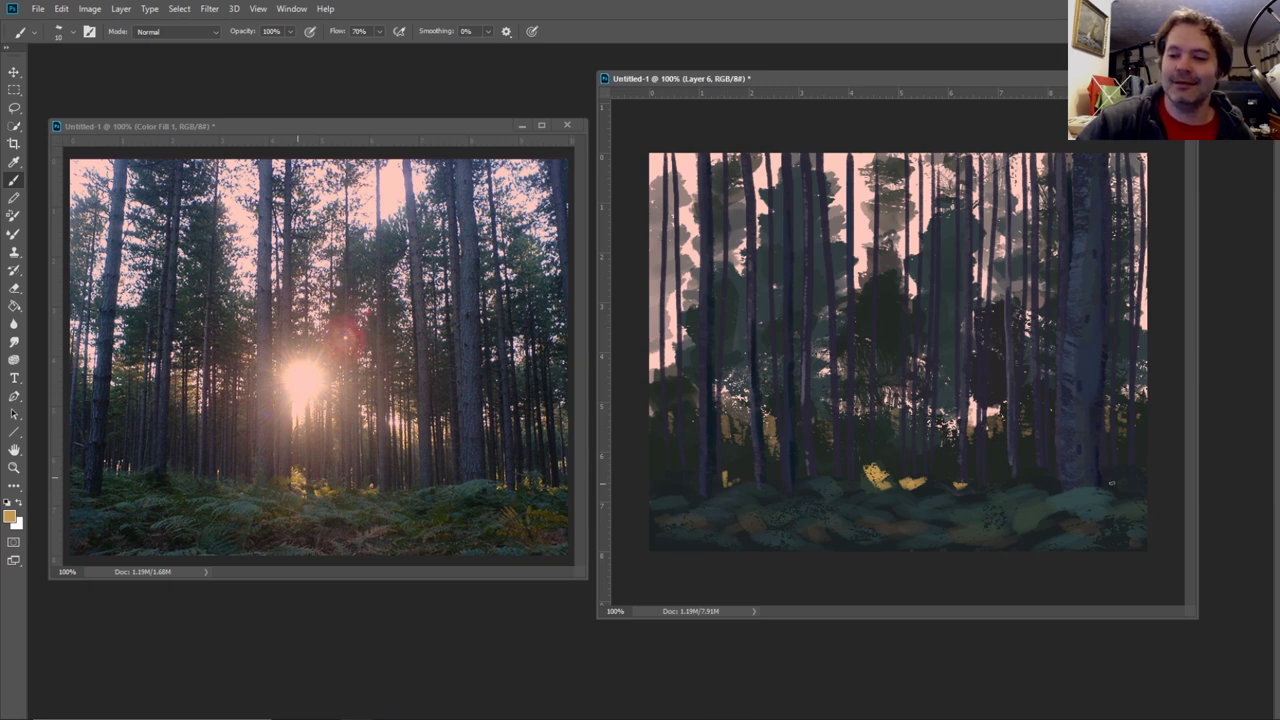
{"action": "key", "text": "bracketright"}
{"action": "key", "text": "bracketright"}
{"action": "key", "text": "bracketright"}
{"action": "key", "text": "bracketleft"}
{"action": "key", "text": "bracketleft"}
{"action": "key", "text": "bracketleft"}
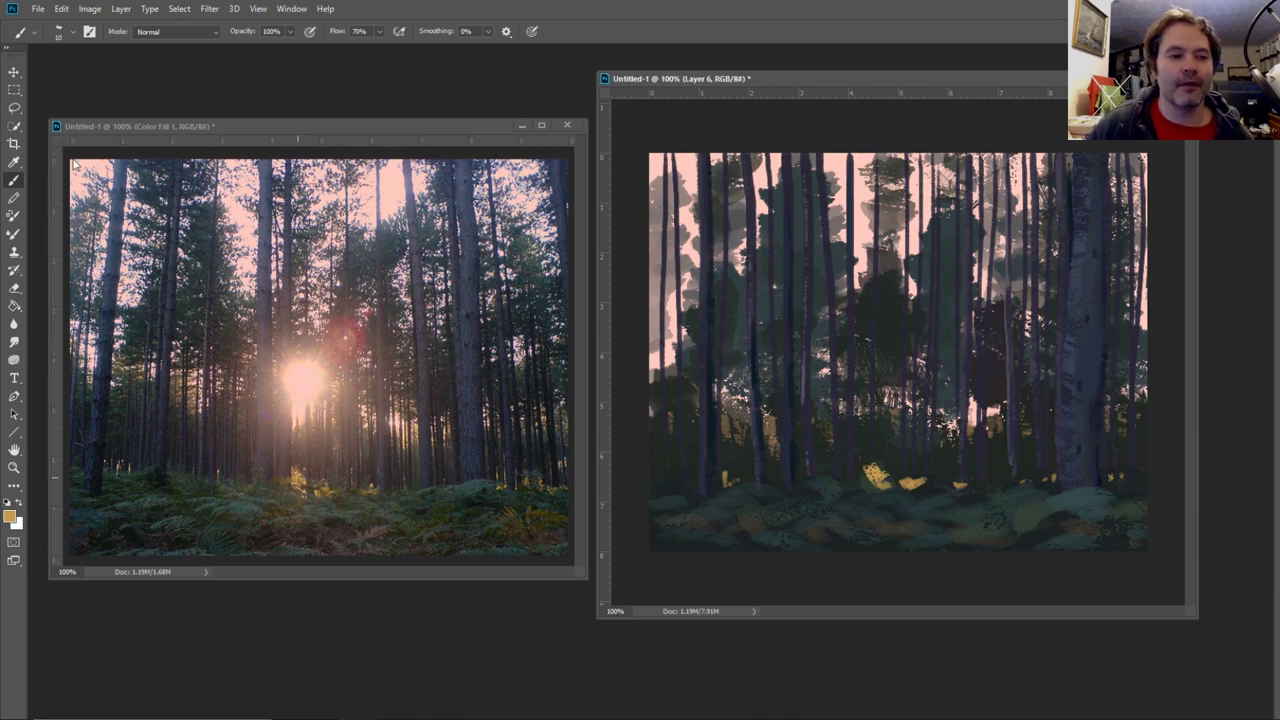
- Sample the sun's light peach colour from the reference photo for painting
{"action": "left_click", "coordinate": [14, 162]}
{"action": "left_click", "coordinate": [307, 373]}
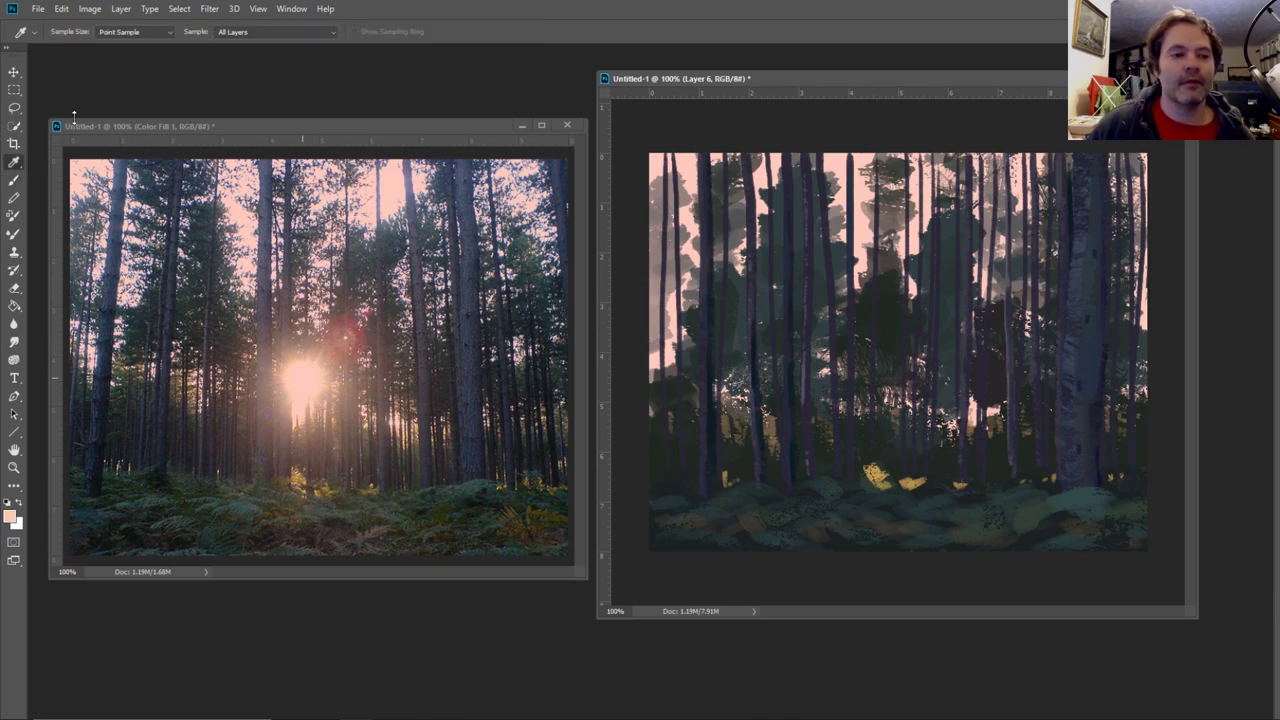
{"action": "left_click", "coordinate": [14, 182]}
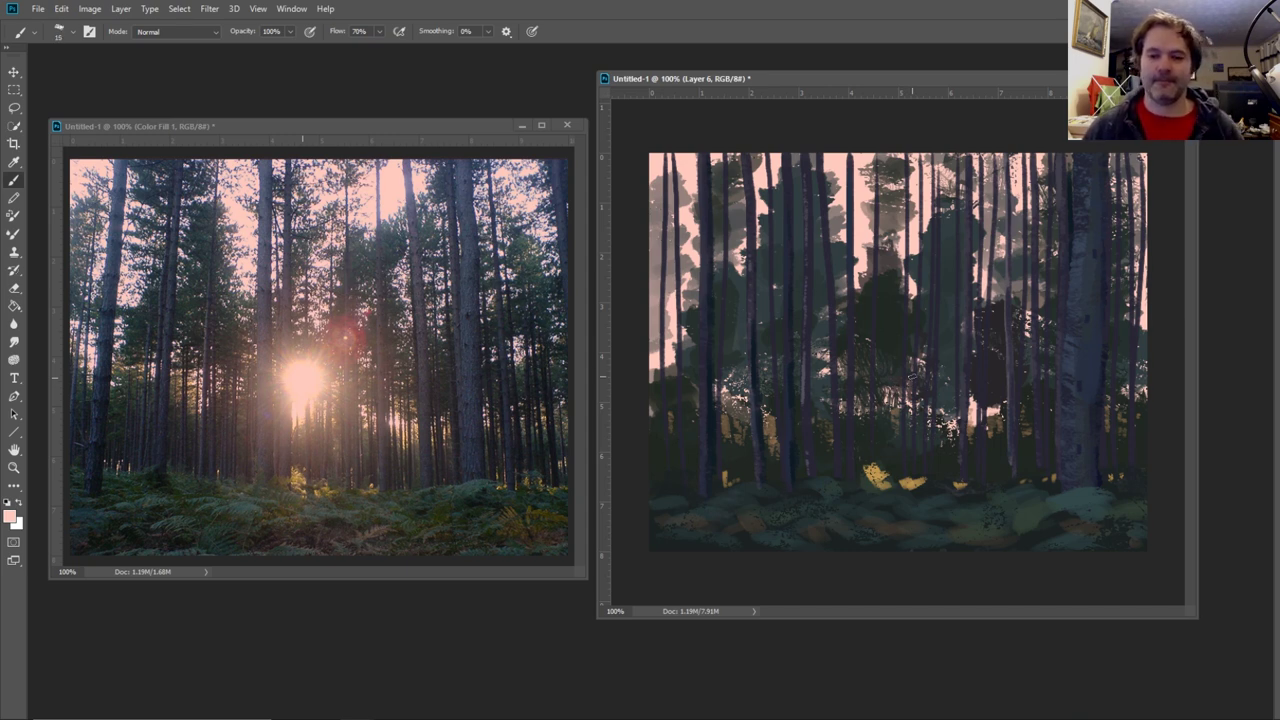
- Paint a soft pale sun glow left of centre with a 40 px Soft Round 45 brush
{"action": "key", "text": "bracketright"}
{"action": "key", "text": "bracketright"}
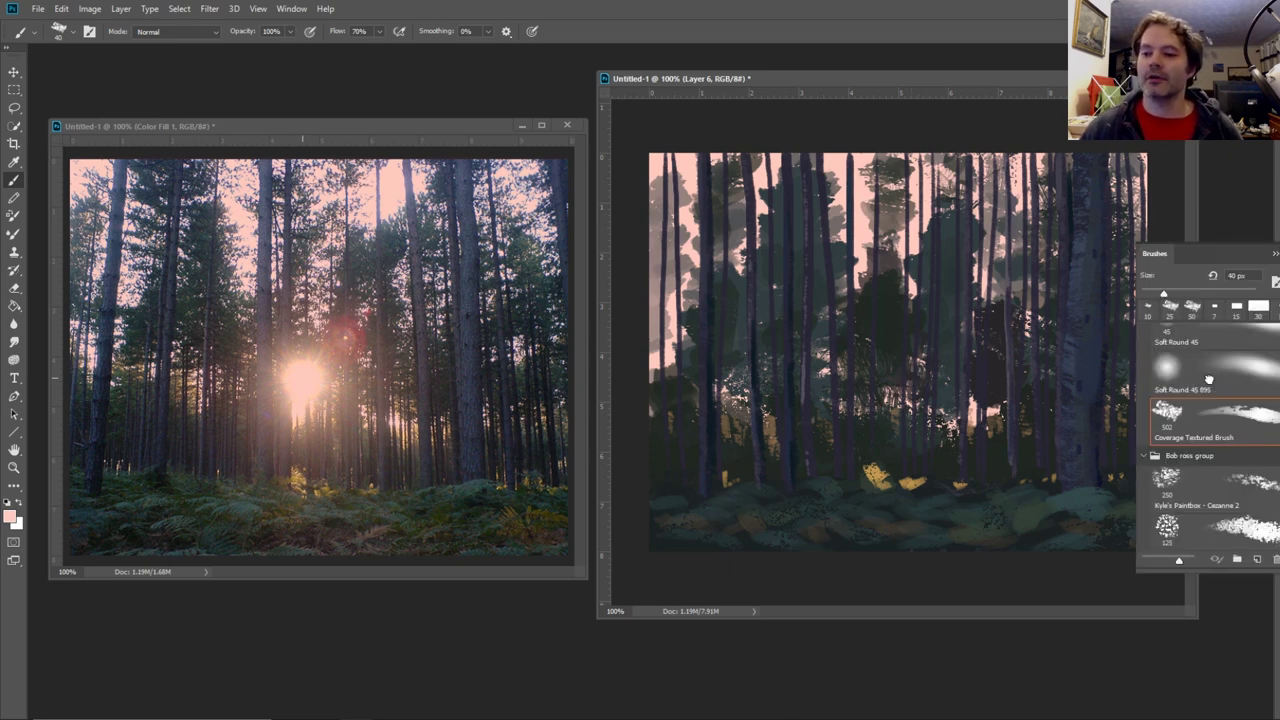
{"action": "left_click", "coordinate": [1210, 378]}
{"action": "left_click", "coordinate": [1275, 254]}
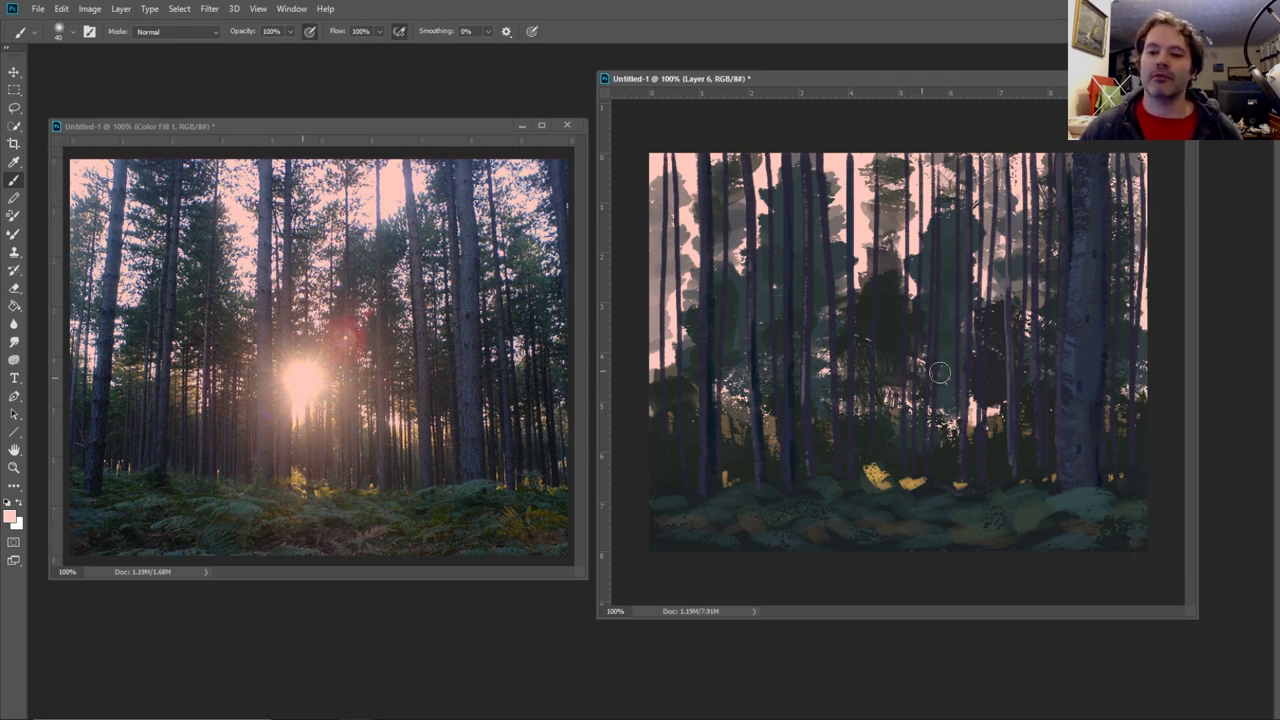
{"action": "left_click", "coordinate": [876, 372]}
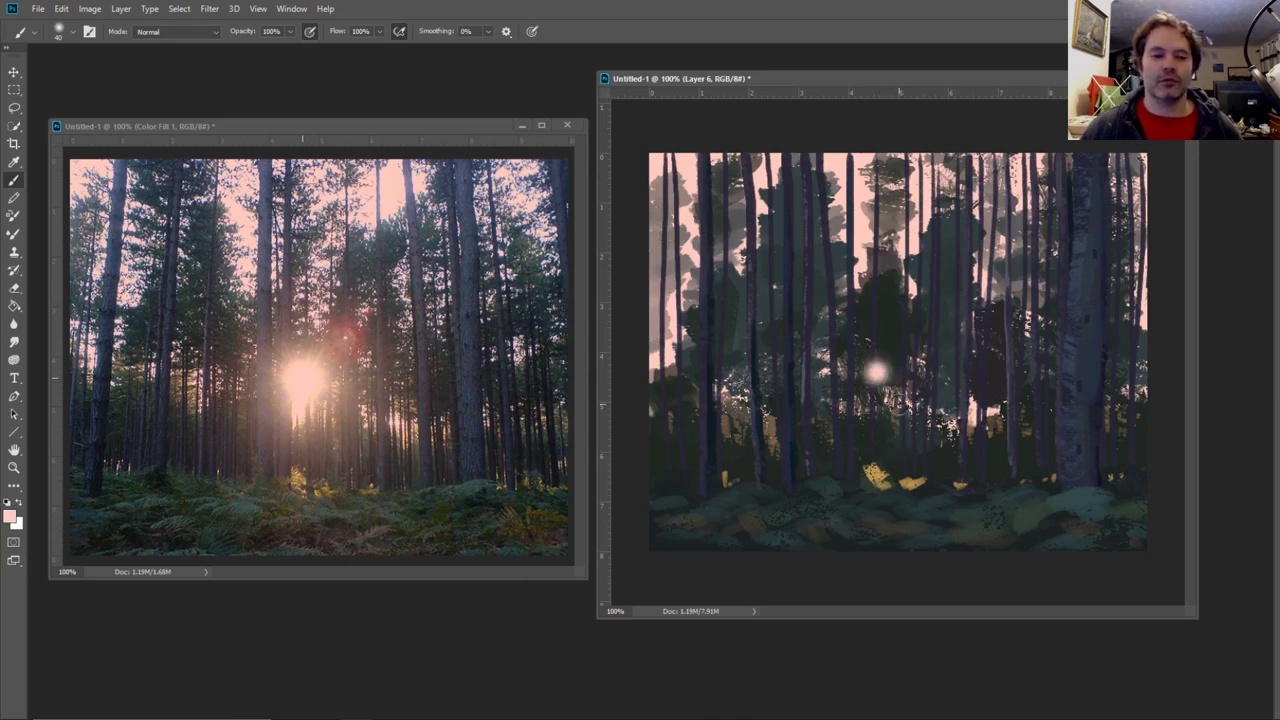
{"action": "key", "text": "ctrl+z"}
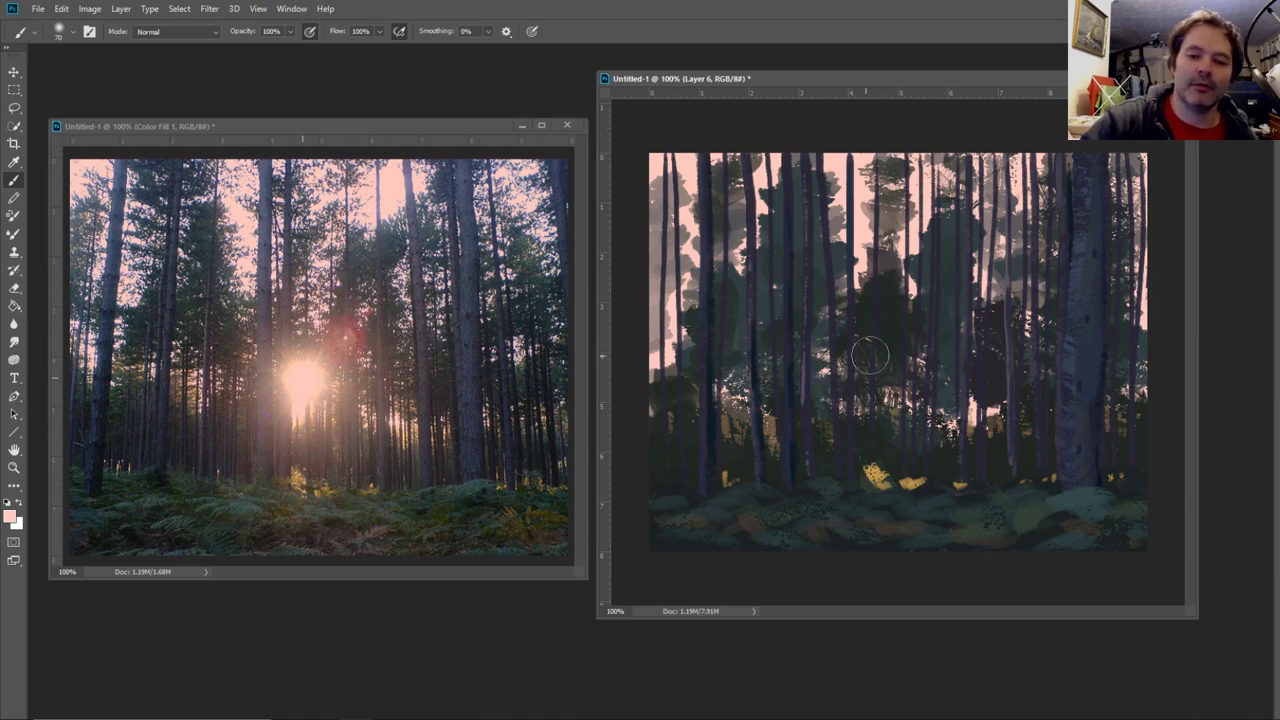
{"action": "left_click_drag", "start_coordinate": [876, 350], "coordinate": [869, 378]}
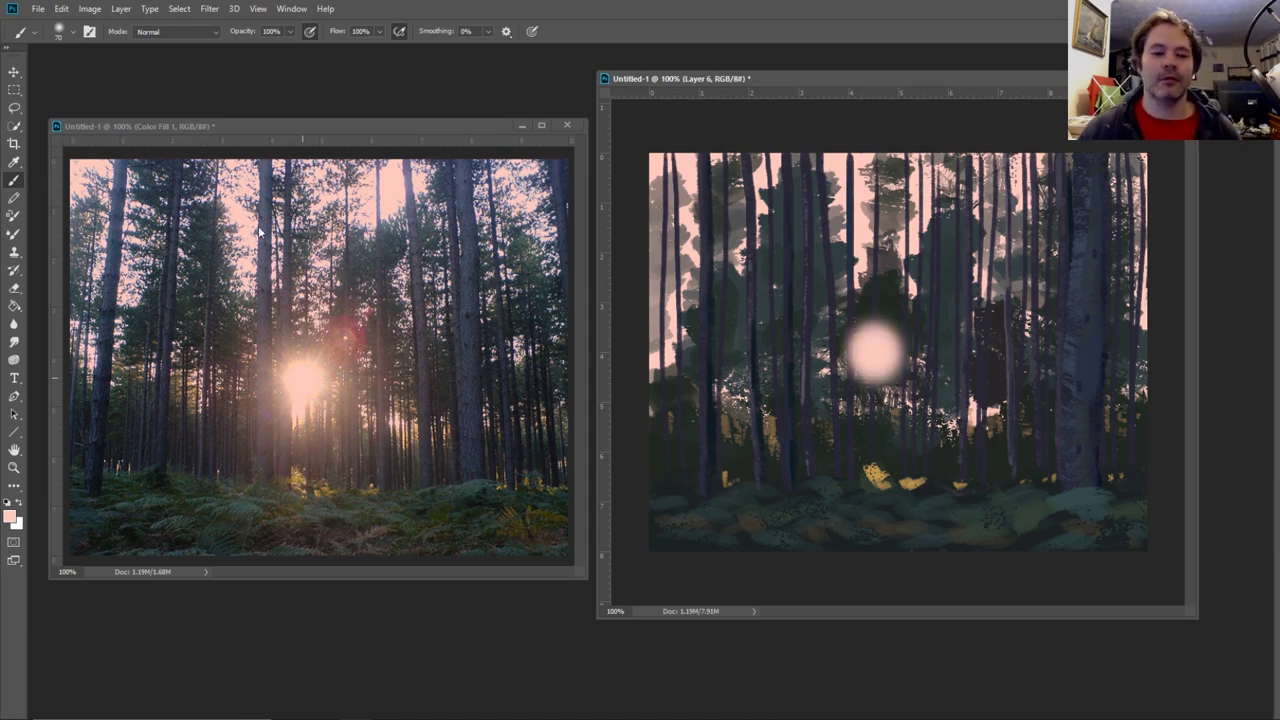
- Sample a colour near the photo's sun and switch to a tiny Coverage Textured Brush
{"action": "left_click", "coordinate": [14, 161]}
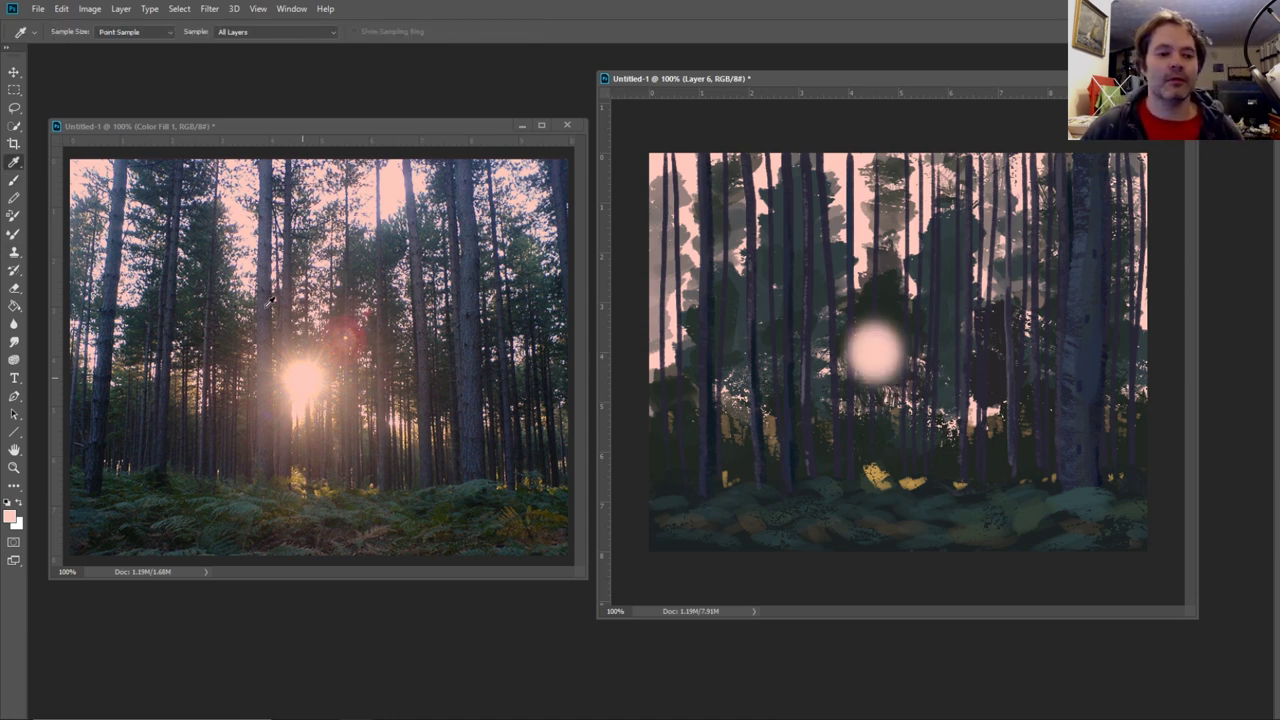
{"action": "left_click", "coordinate": [326, 348]}
{"action": "left_click", "coordinate": [14, 180]}
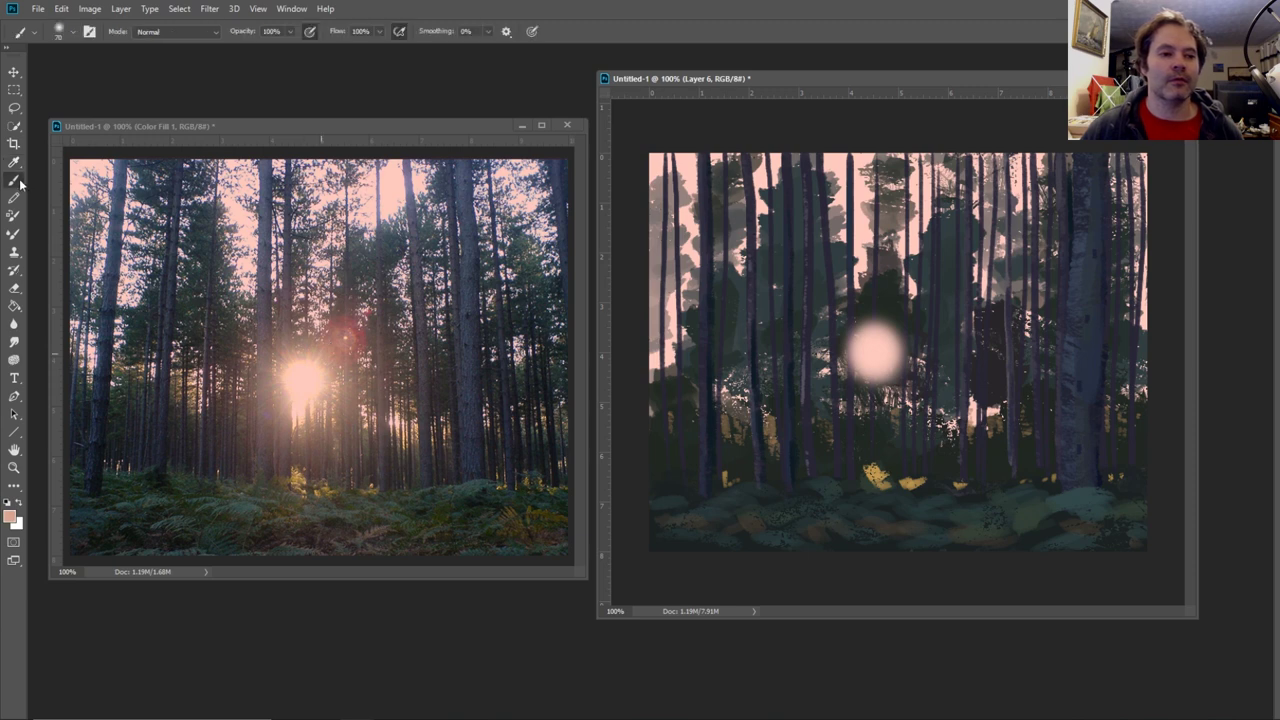
{"action": "left_click", "coordinate": [1278, 455]}
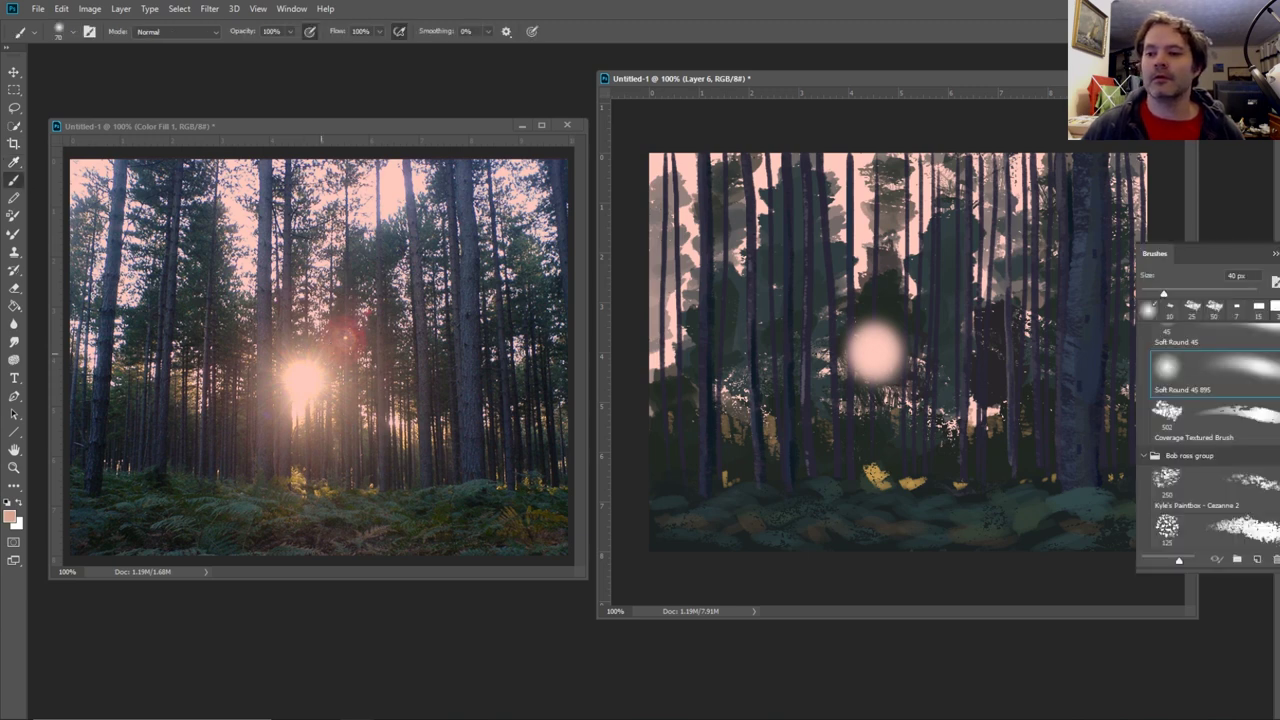
{"action": "left_click", "coordinate": [1215, 412]}
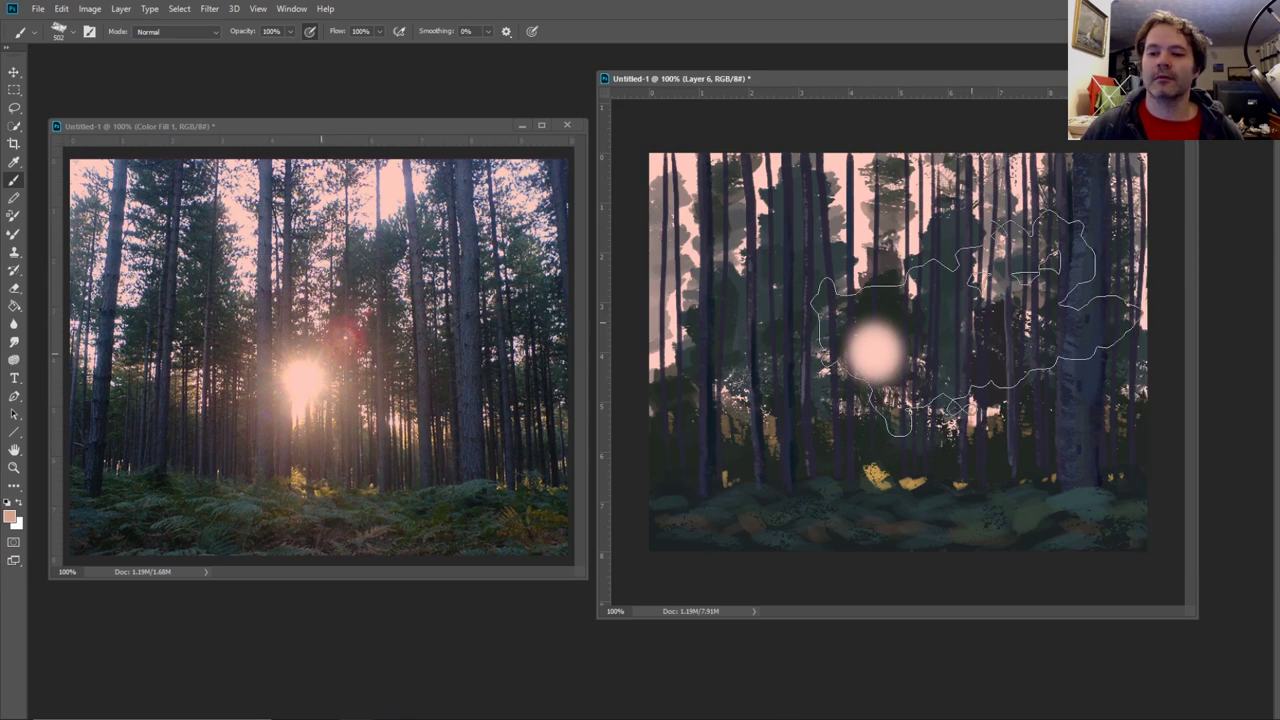
{"action": "key", "text": "bracketleft"}
{"action": "key", "text": "bracketleft"}
{"action": "key", "text": "bracketleft"}
{"action": "key", "text": "bracketleft"}
{"action": "key", "text": "bracketleft"}
{"action": "key", "text": "bracketleft"}
{"action": "key", "text": "bracketleft"}
{"action": "key", "text": "bracketleft"}
{"action": "key", "text": "bracketleft"}
{"action": "key", "text": "bracketleft"}
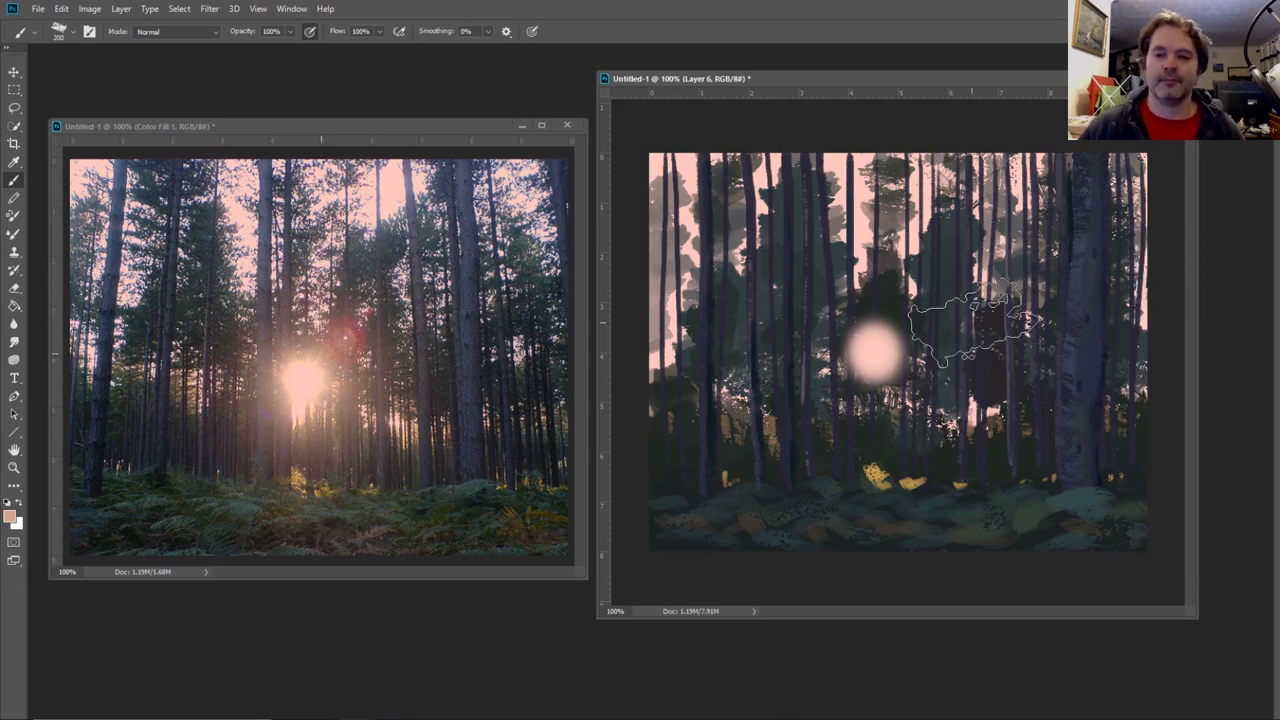
{"action": "key", "text": "bracketleft"}
{"action": "key", "text": "bracketleft"}
{"action": "key", "text": "bracketleft"}
{"action": "key", "text": "bracketleft"}
{"action": "key", "text": "bracketleft"}
{"action": "key", "text": "bracketleft"}
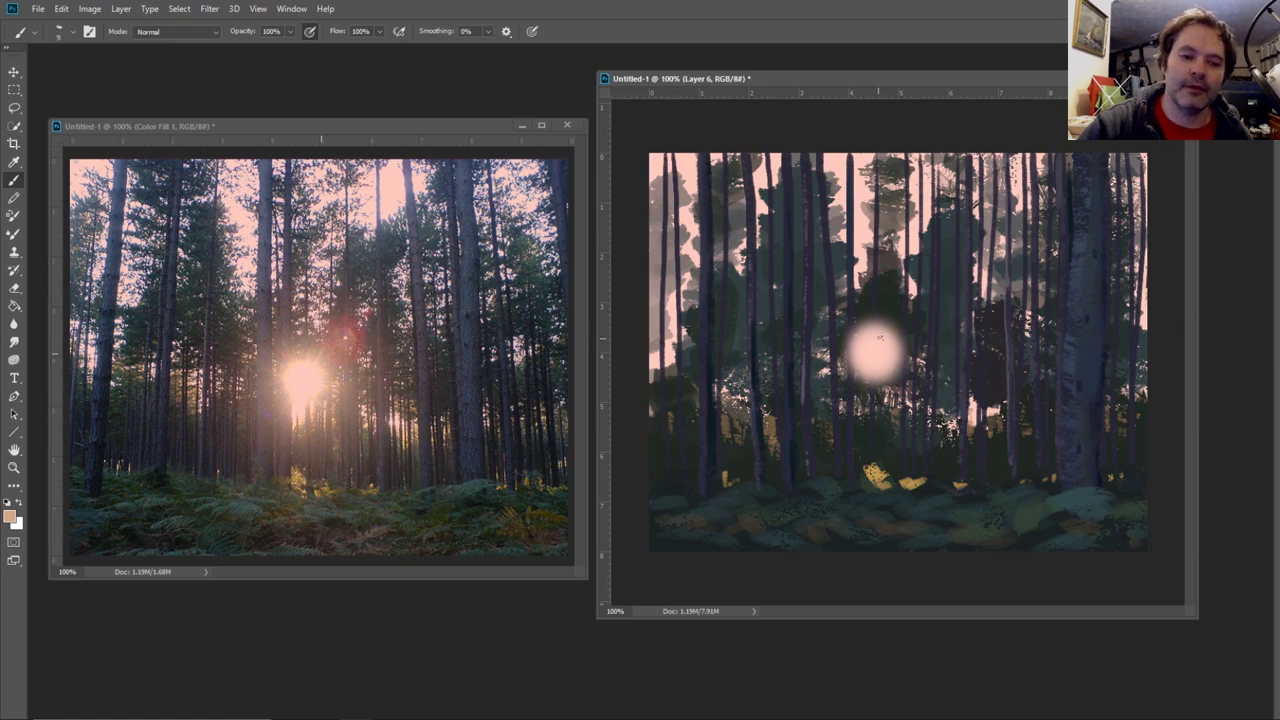
- Paint thin light rays radiating up-right and up-left from the sun
{"action": "mouse_move", "coordinate": [883, 326]}
{"action": "left_mouse_down"}
{"action": "mouse_move", "coordinate": [907, 297]}
{"action": "mouse_move", "coordinate": [858, 292]}
{"action": "left_mouse_up"}
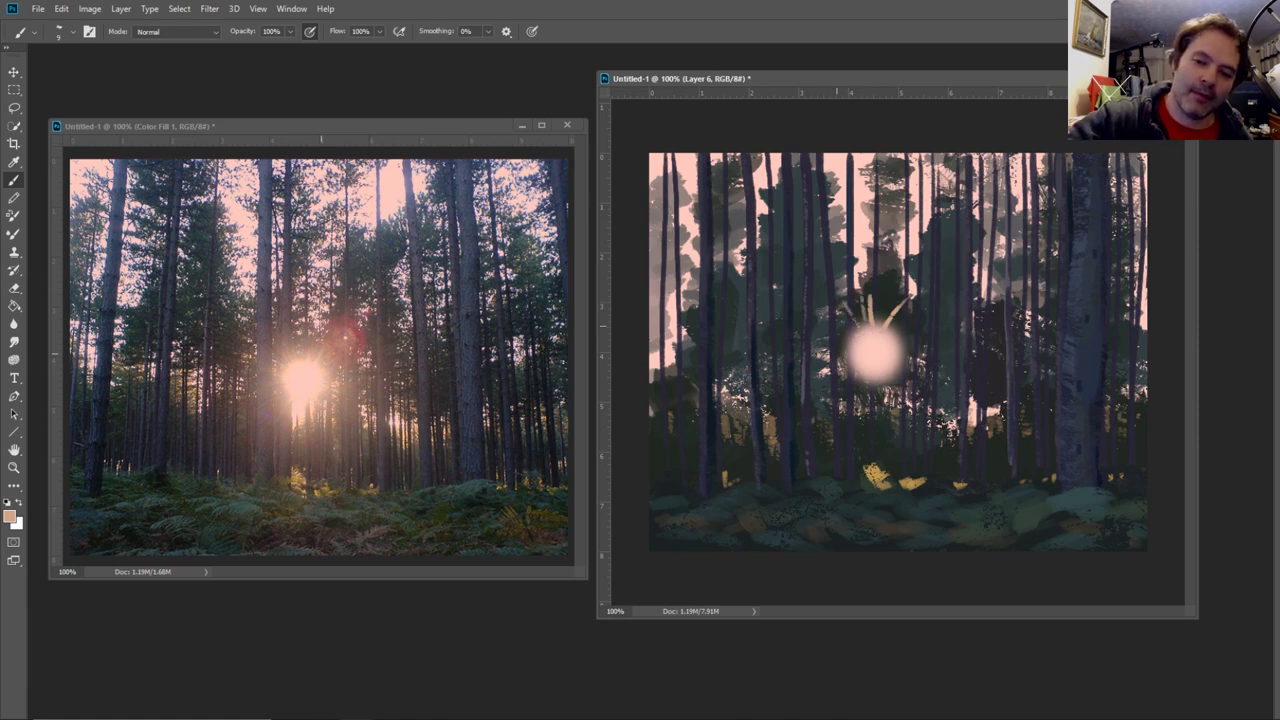
{"action": "left_click_drag", "start_coordinate": [850, 338], "coordinate": [819, 311]}
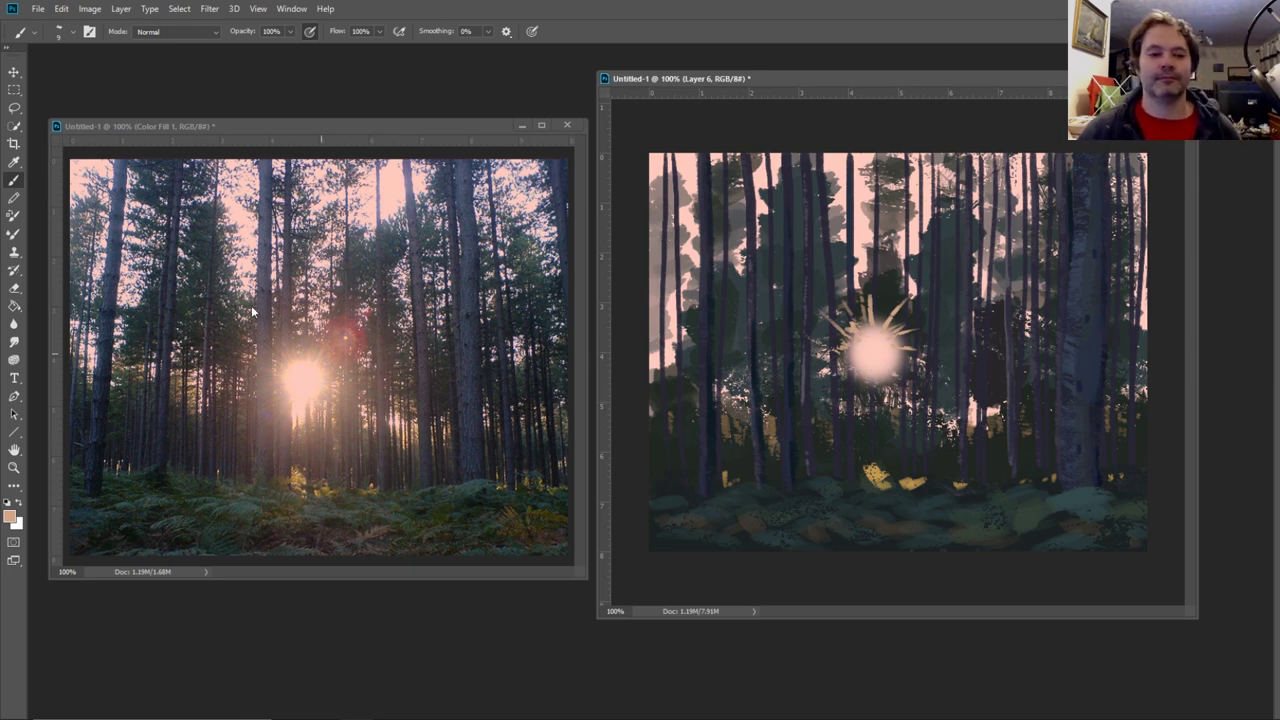
{"action": "left_click", "coordinate": [14, 162]}
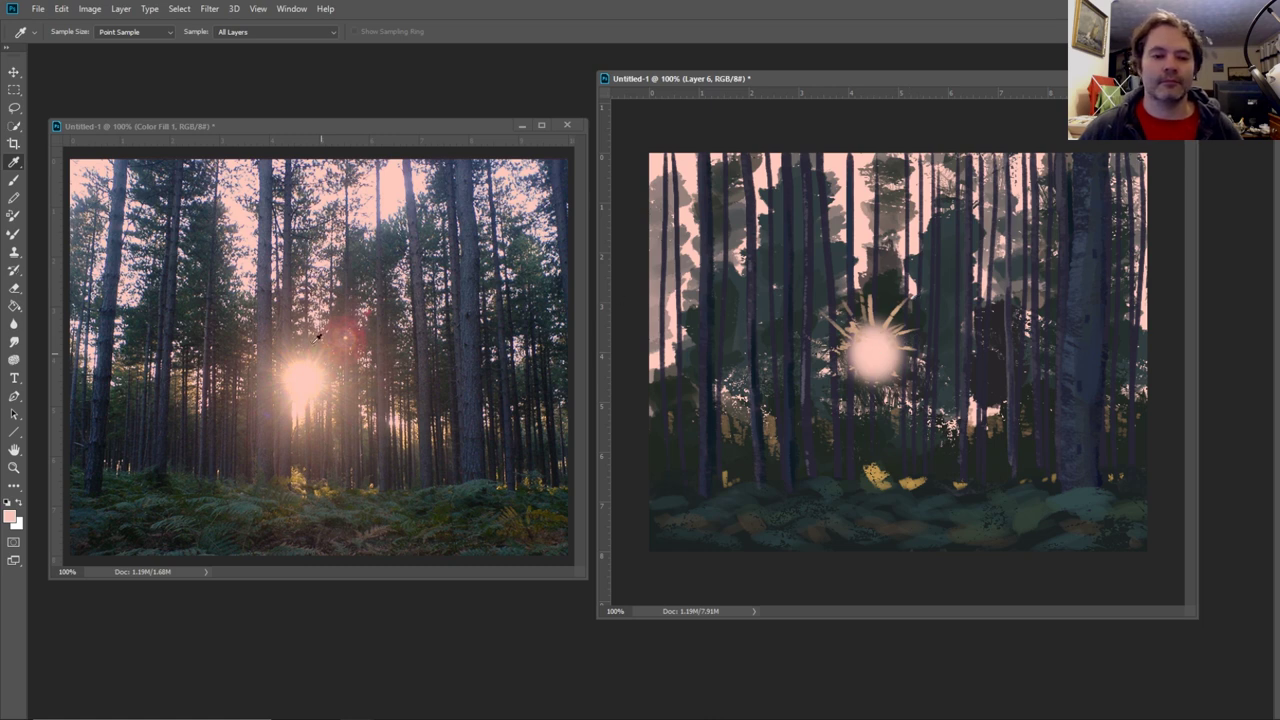
- Enlarge the brush to 125 px and dab soft pink repeatedly to spread the sun glow
{"action": "left_click", "coordinate": [13, 180]}
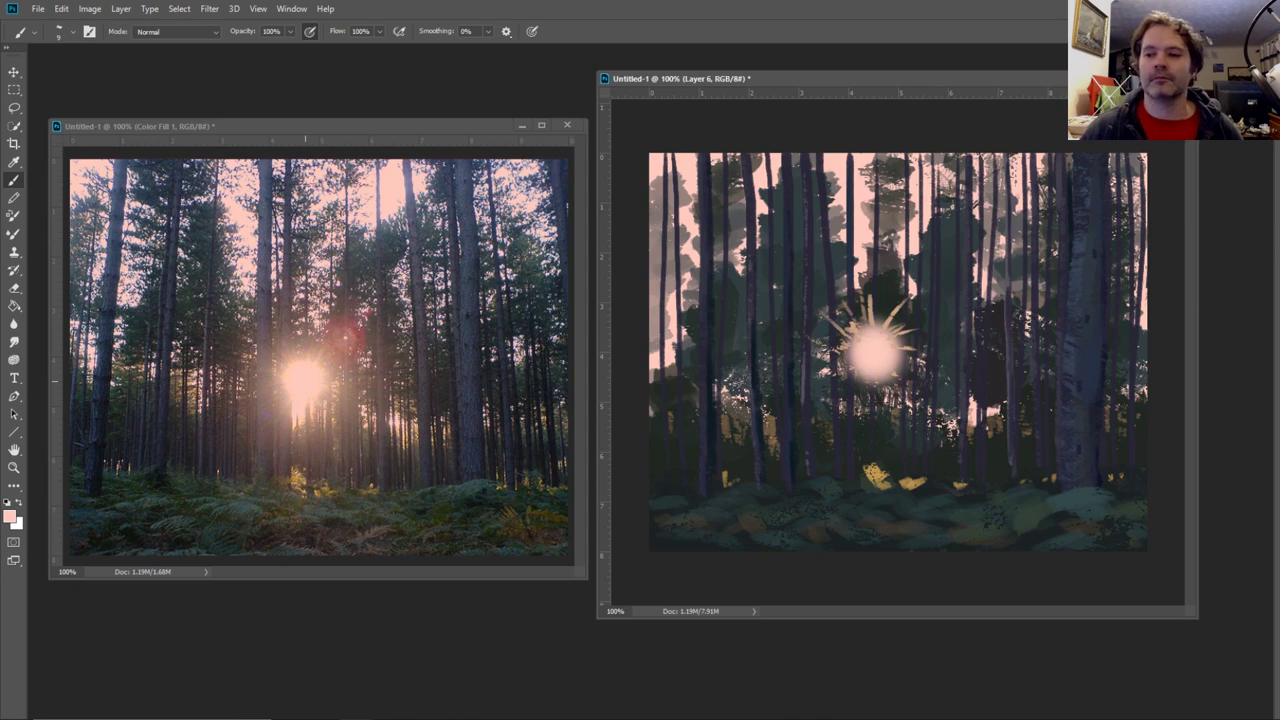
{"action": "right_click", "coordinate": [1162, 268]}
{"action": "key", "text": "Escape"}
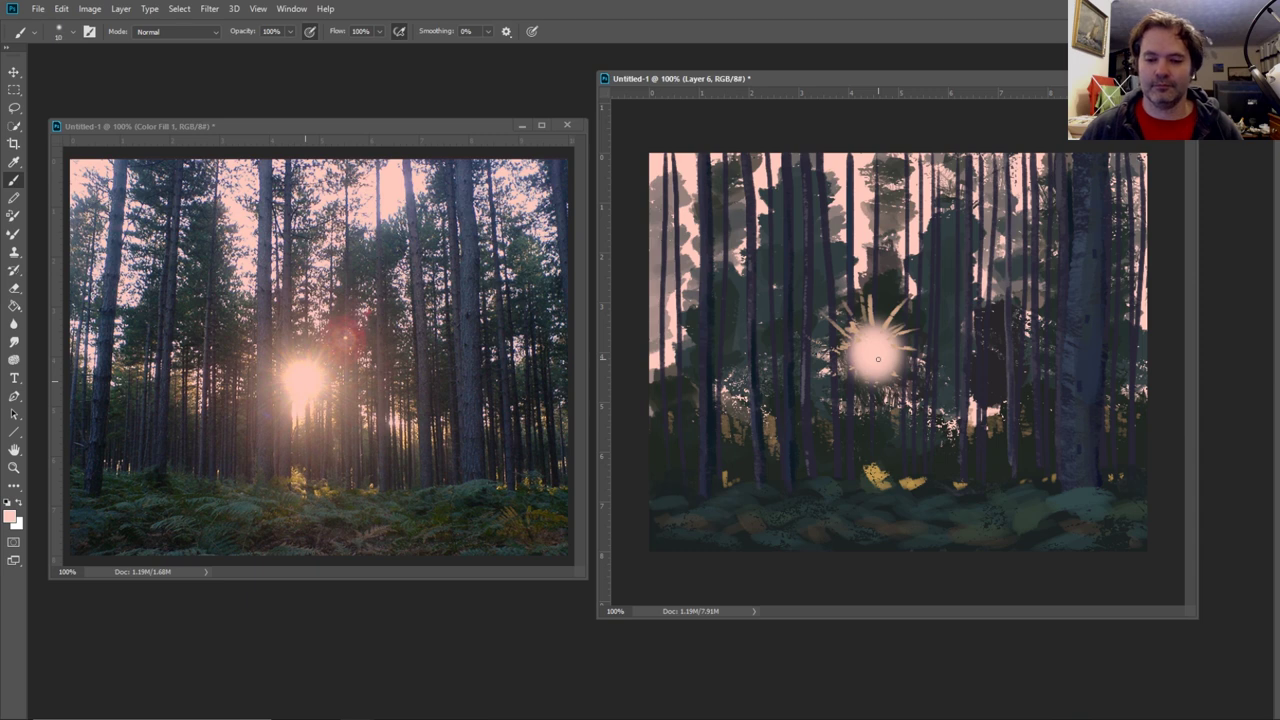
{"action": "key", "text": "bracketright"}
{"action": "key", "text": "bracketright"}
{"action": "key", "text": "bracketright"}
{"action": "key", "text": "bracketright"}
{"action": "key", "text": "bracketright"}
{"action": "key", "text": "bracketright"}
{"action": "key", "text": "bracketright"}
{"action": "key", "text": "bracketright"}
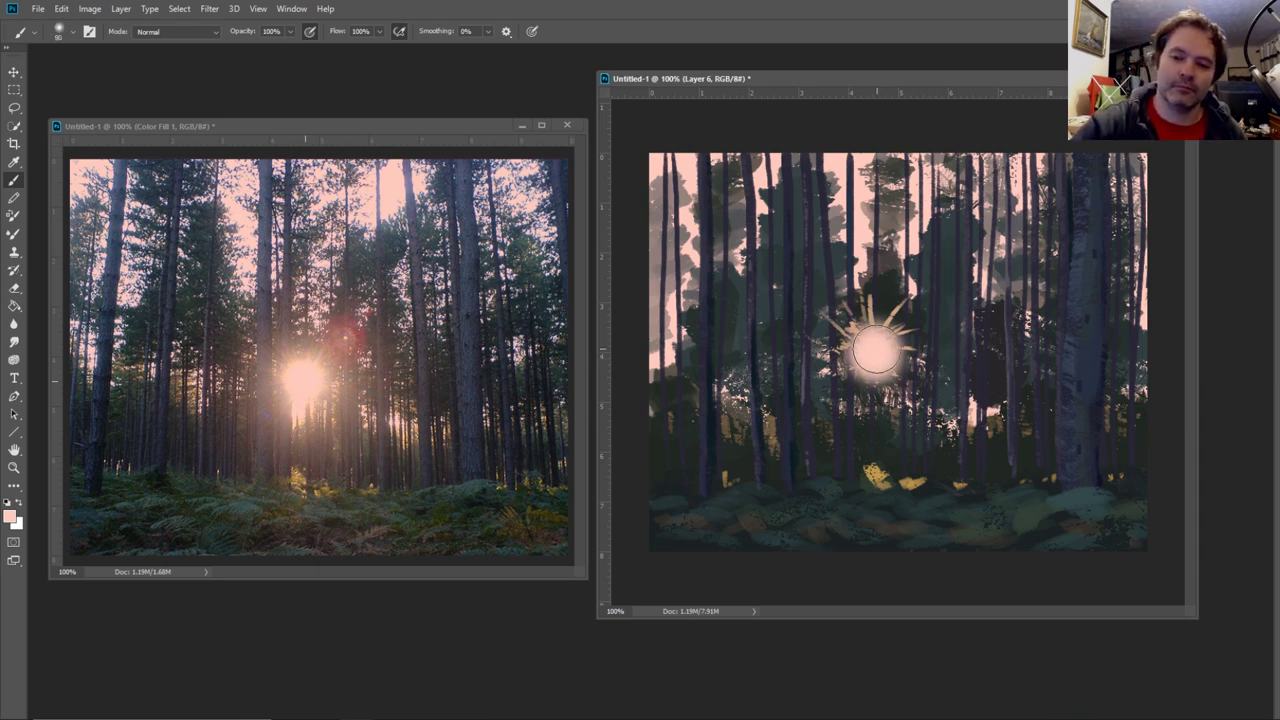
{"action": "key", "text": "bracketright"}
{"action": "key", "text": "bracketright"}
{"action": "left_click", "coordinate": [876, 349]}
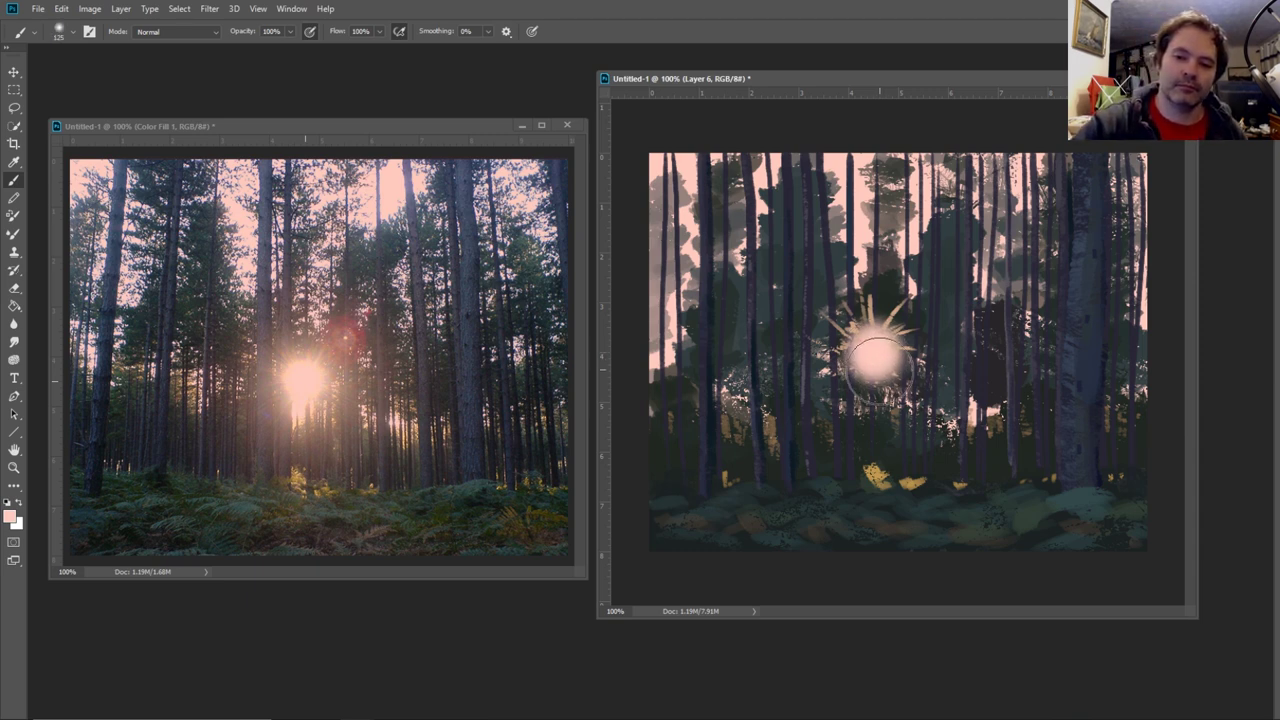
{"action": "left_click", "coordinate": [879, 349]}
{"action": "left_click", "coordinate": [878, 348]}
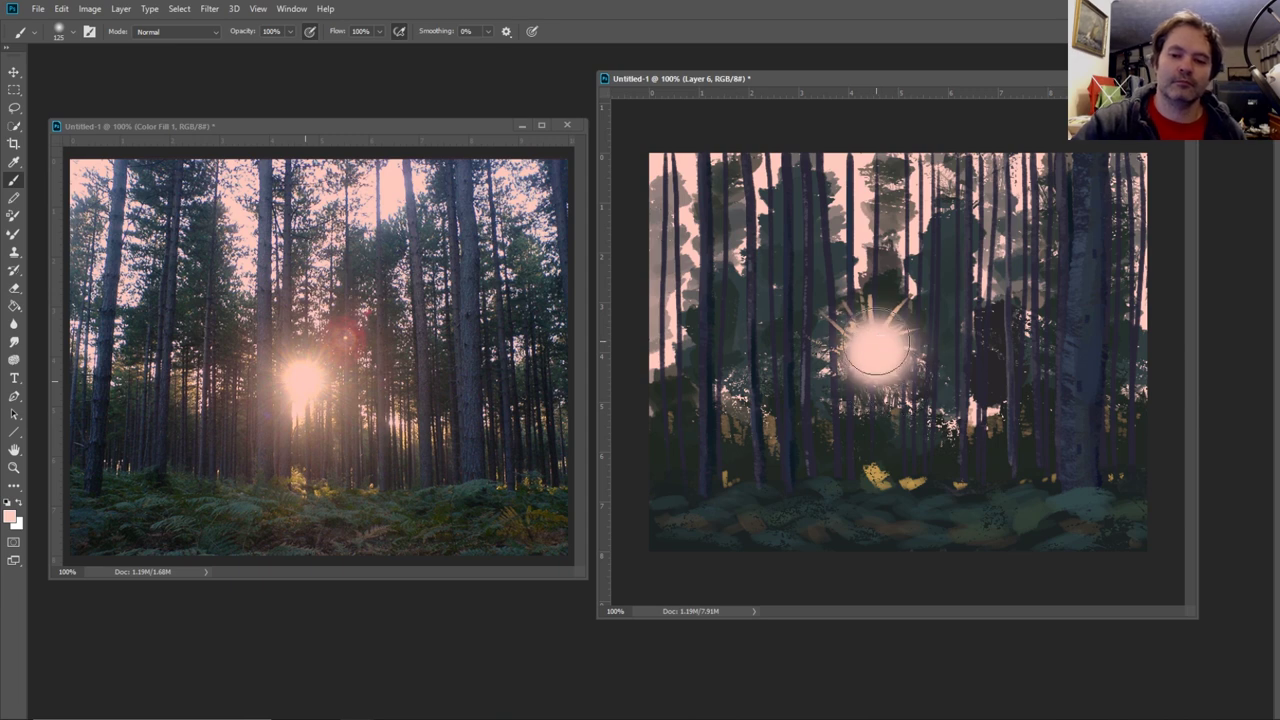
{"action": "left_click", "coordinate": [875, 345]}
{"action": "left_click", "coordinate": [876, 347]}
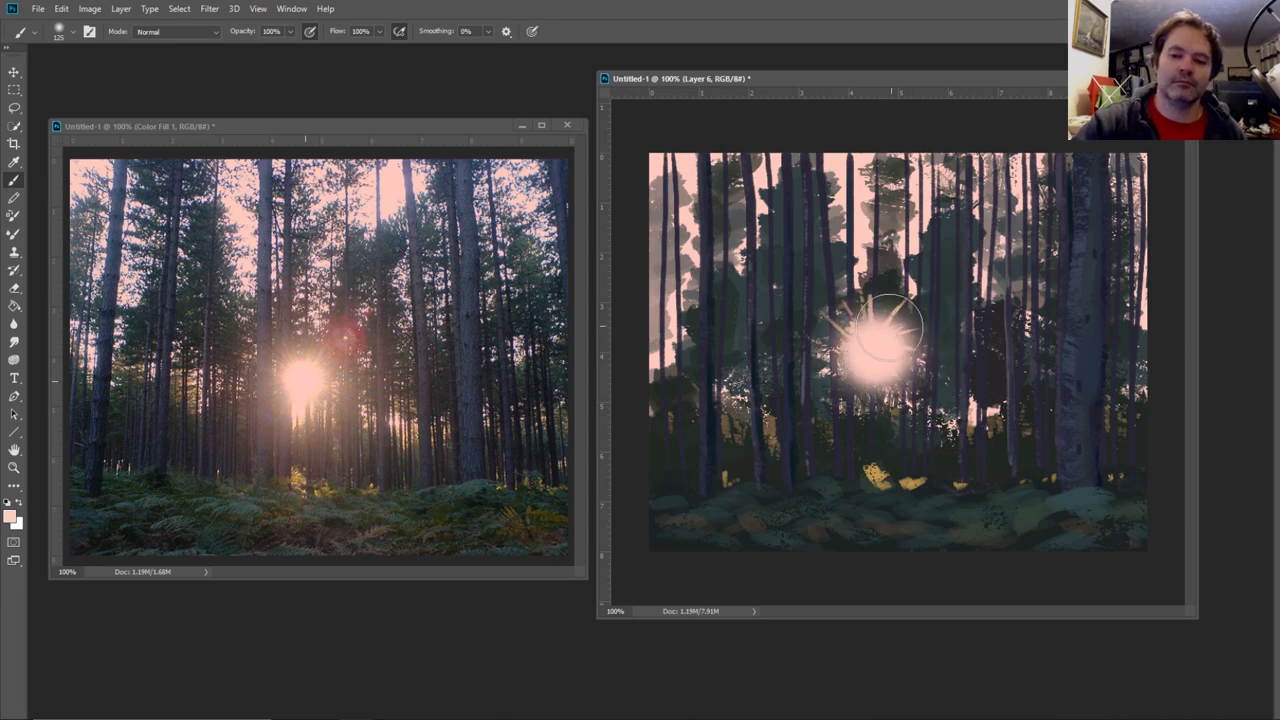
{"action": "left_click", "coordinate": [875, 337]}
{"action": "left_click", "coordinate": [871, 347]}
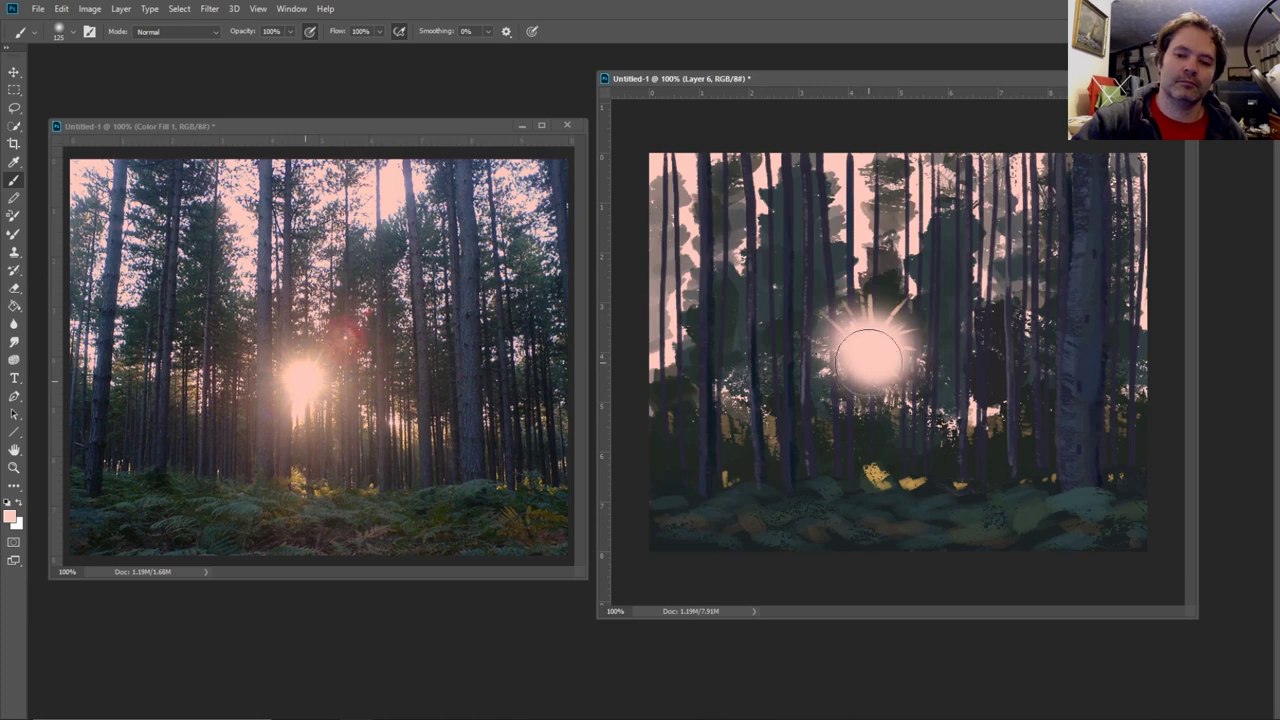
{"action": "left_click", "coordinate": [873, 352]}
{"action": "left_click", "coordinate": [888, 343]}
{"action": "left_click", "coordinate": [874, 345]}
{"action": "left_click", "coordinate": [862, 357]}
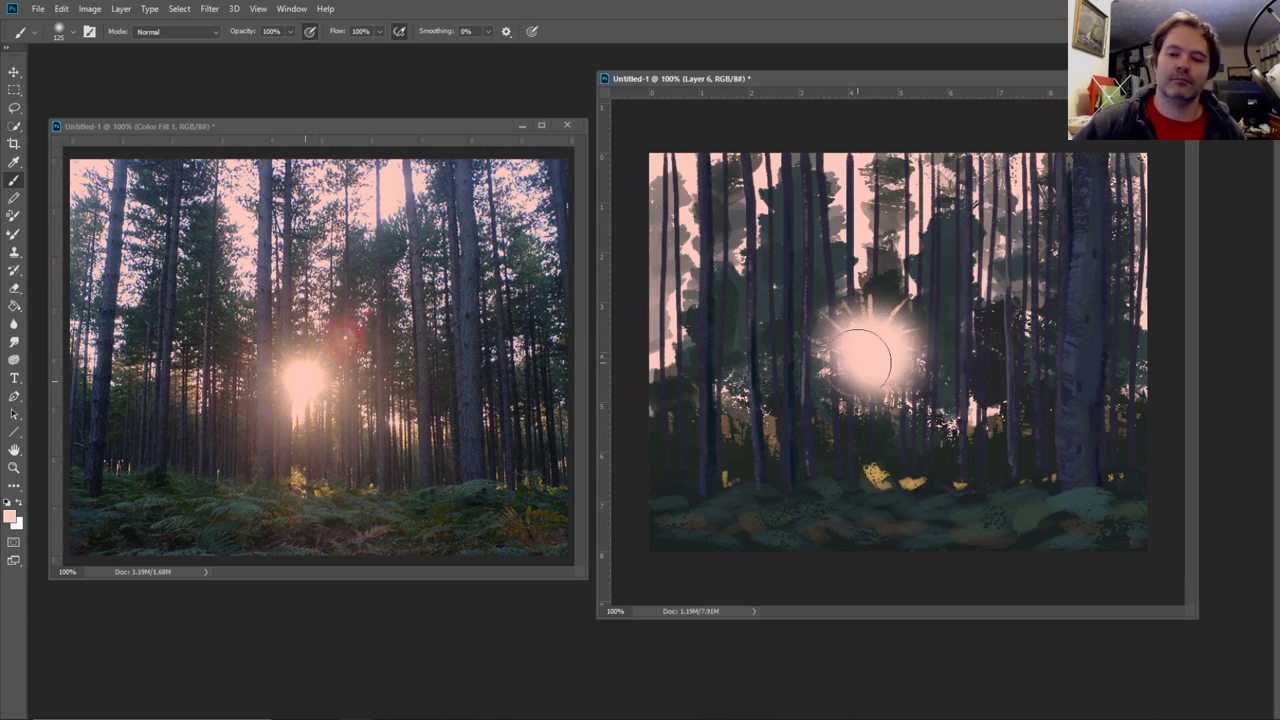
{"action": "left_click", "coordinate": [864, 357]}
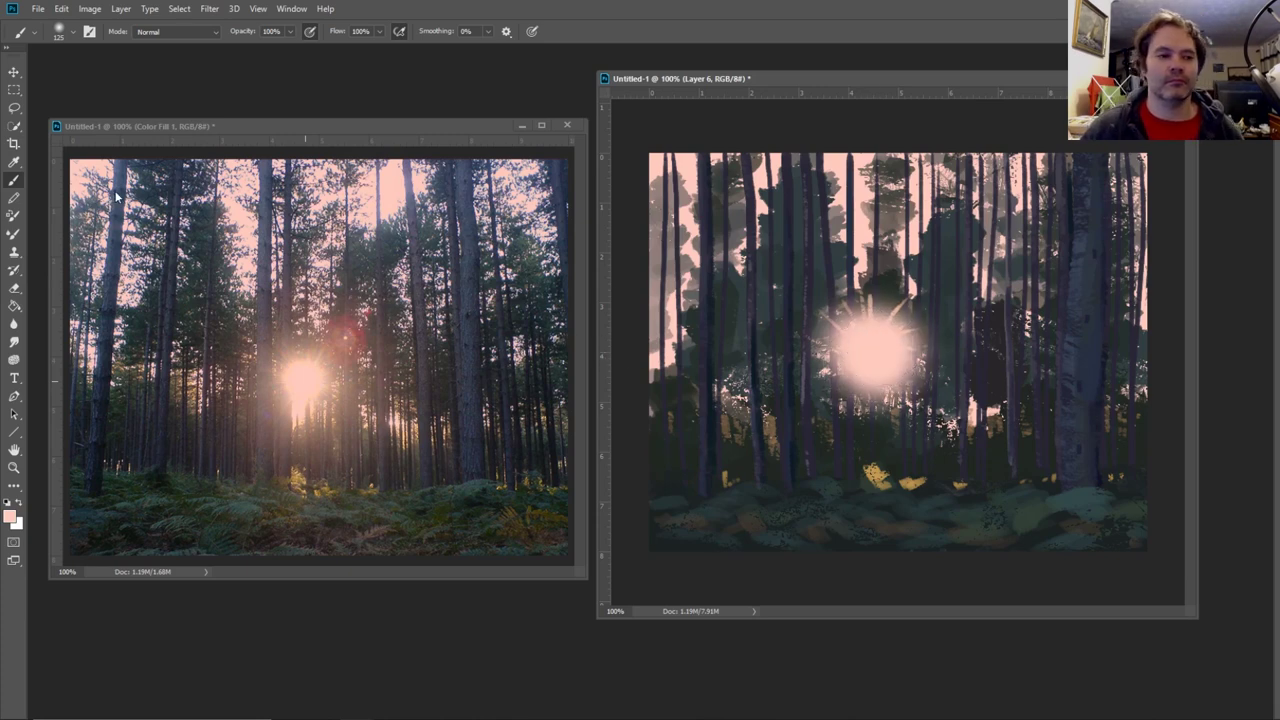
- Paint a darker reddish-pink stroke across the sun glow
{"action": "left_click", "coordinate": [14, 162]}
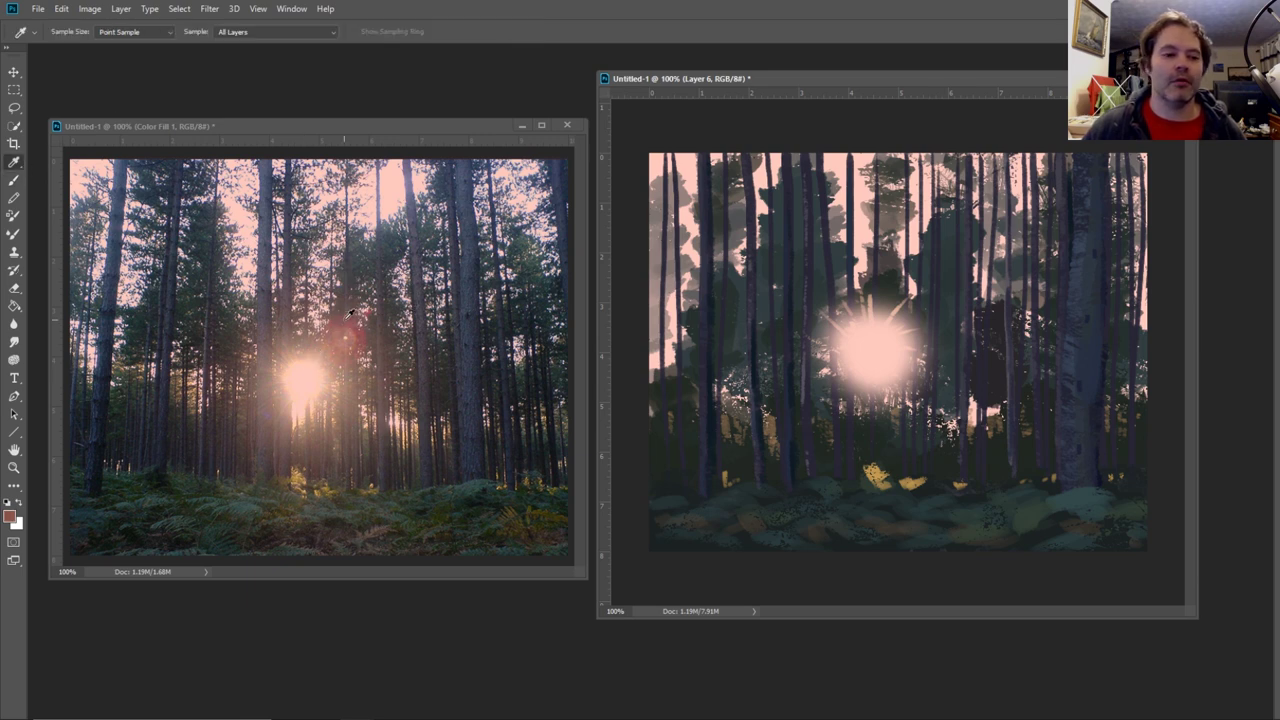
{"action": "left_click", "coordinate": [13, 180]}
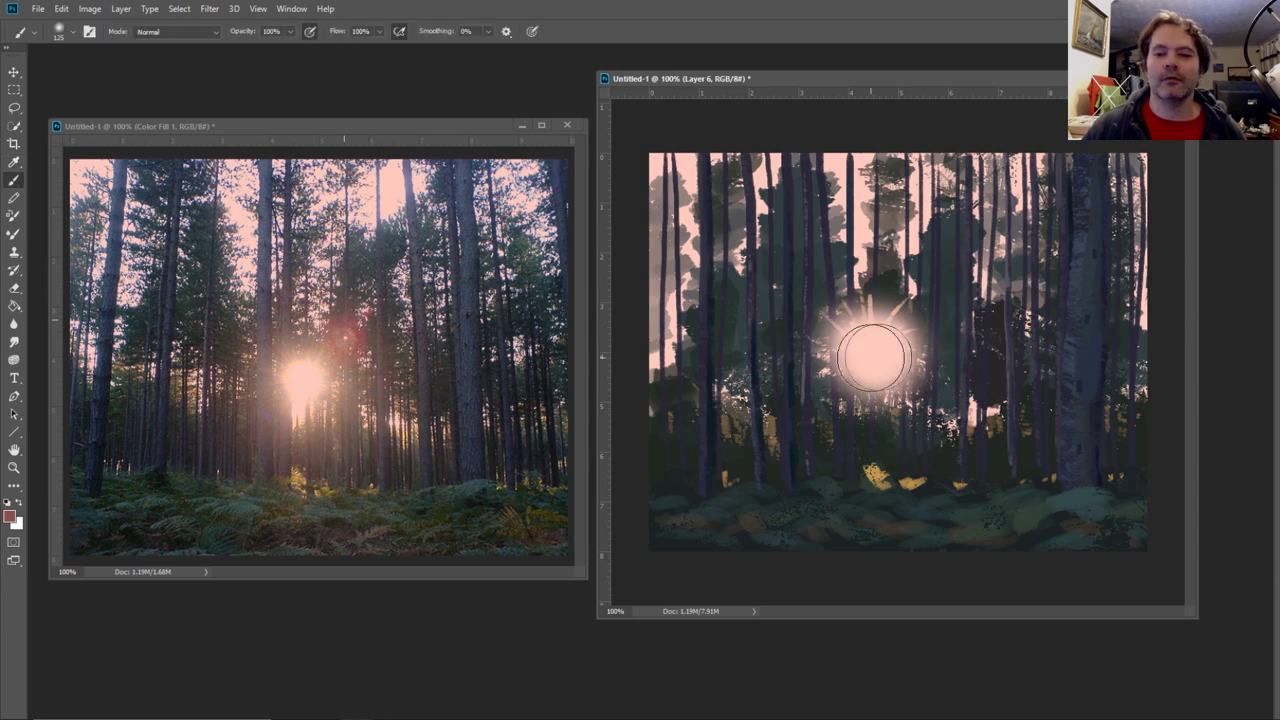
{"action": "mouse_move", "coordinate": [883, 353]}
{"action": "left_mouse_down"}
{"action": "mouse_move", "coordinate": [865, 350]}
{"action": "mouse_move", "coordinate": [859, 366]}
{"action": "mouse_move", "coordinate": [885, 360]}
{"action": "mouse_move", "coordinate": [862, 345]}
{"action": "left_mouse_up"}
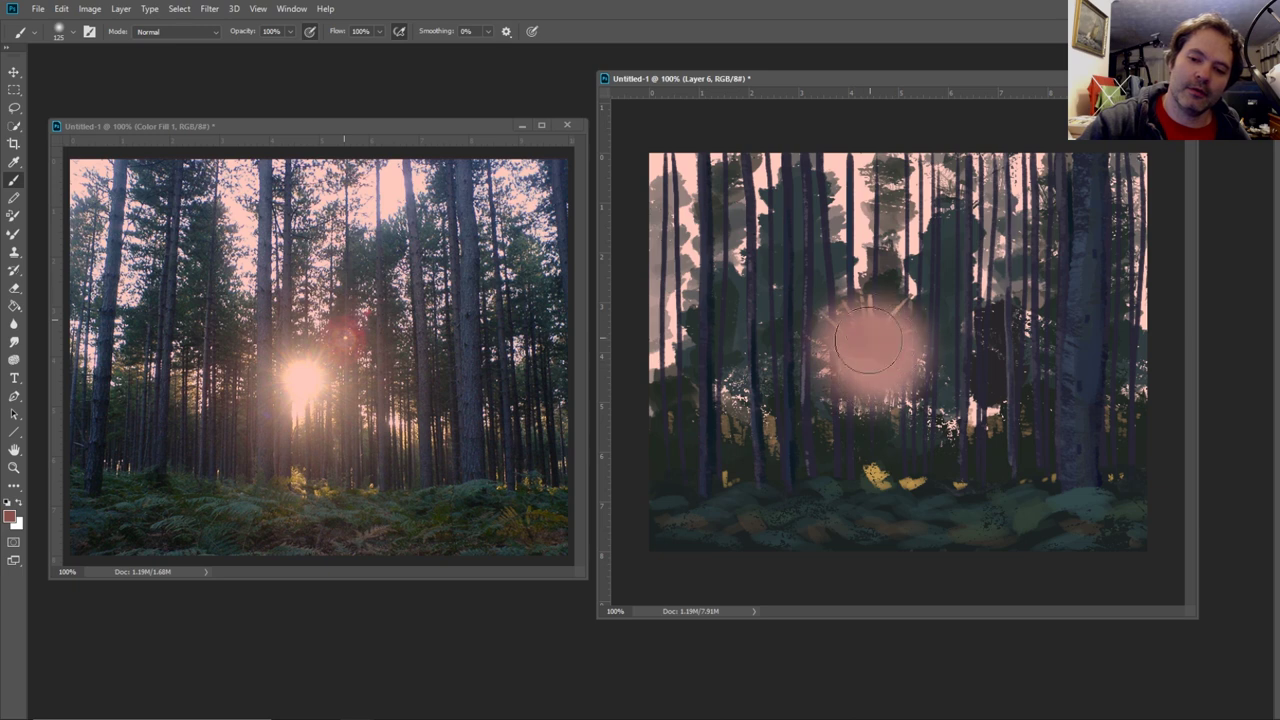
- Sample the photo's pale pink sun colour and dab it to enlarge and brighten the glow
{"action": "left_click", "coordinate": [13, 162]}
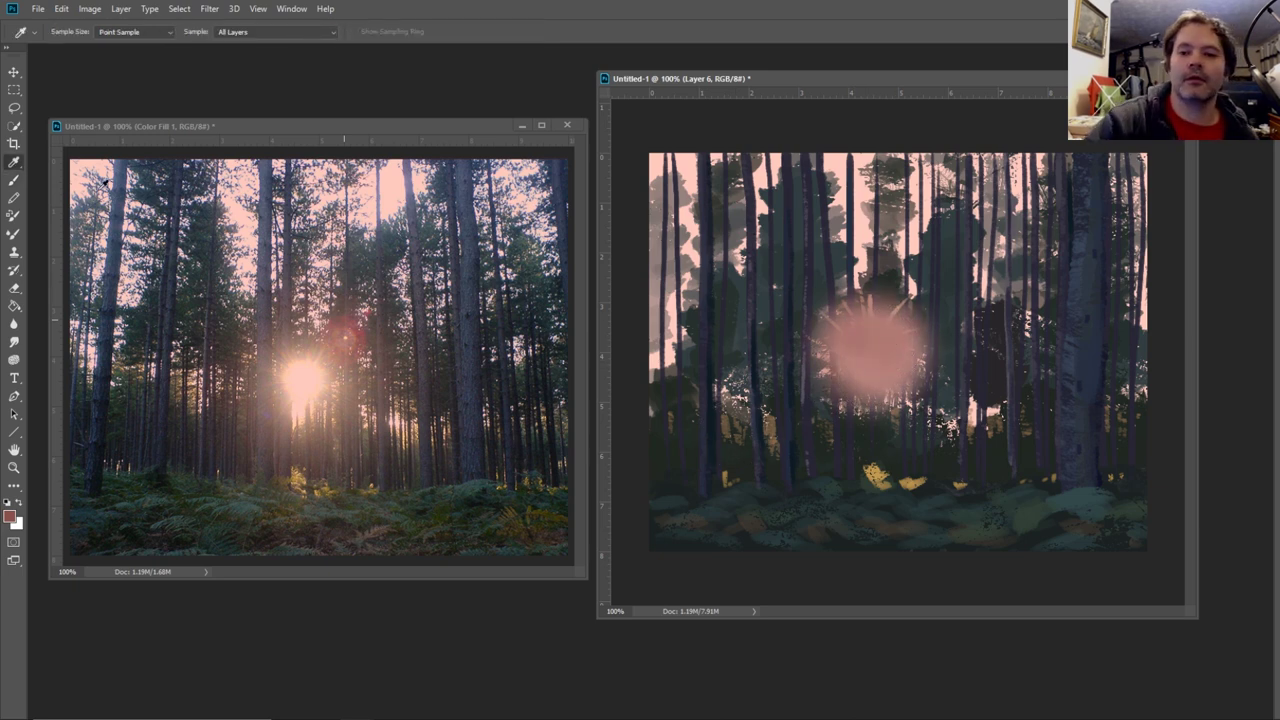
{"action": "left_click", "coordinate": [311, 374]}
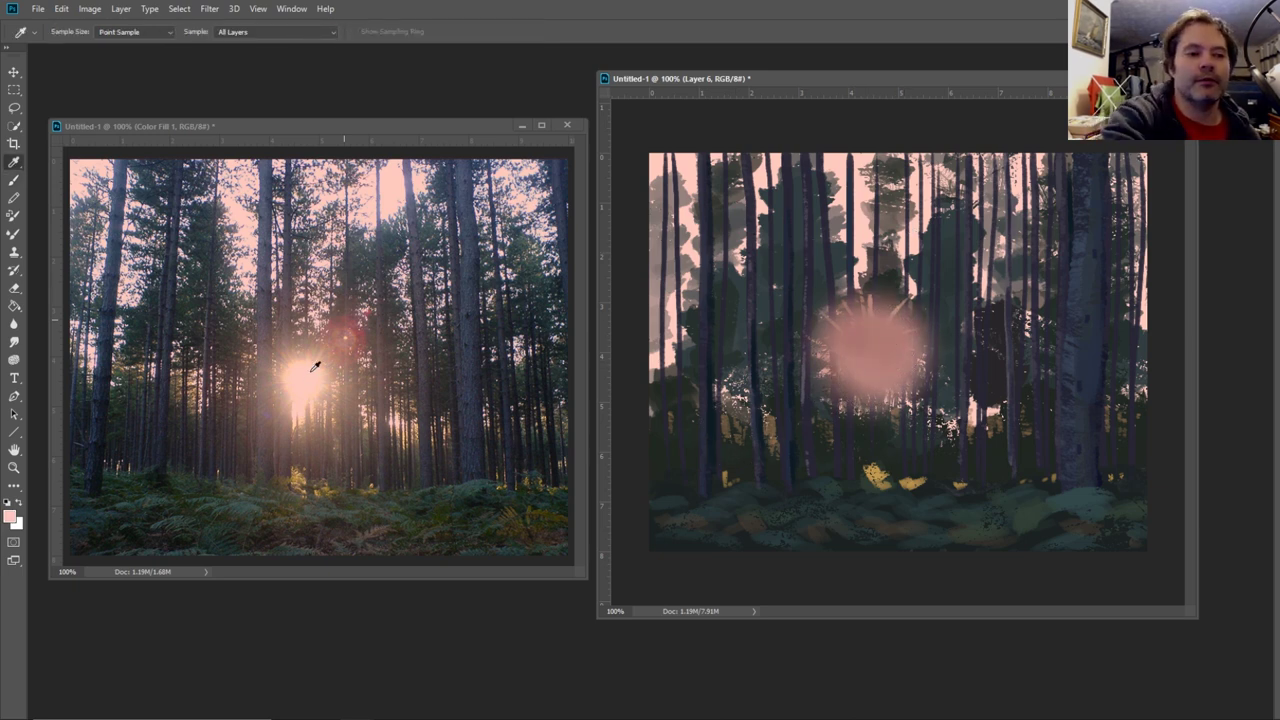
{"action": "key", "text": "b"}
{"action": "left_click", "coordinate": [878, 356]}
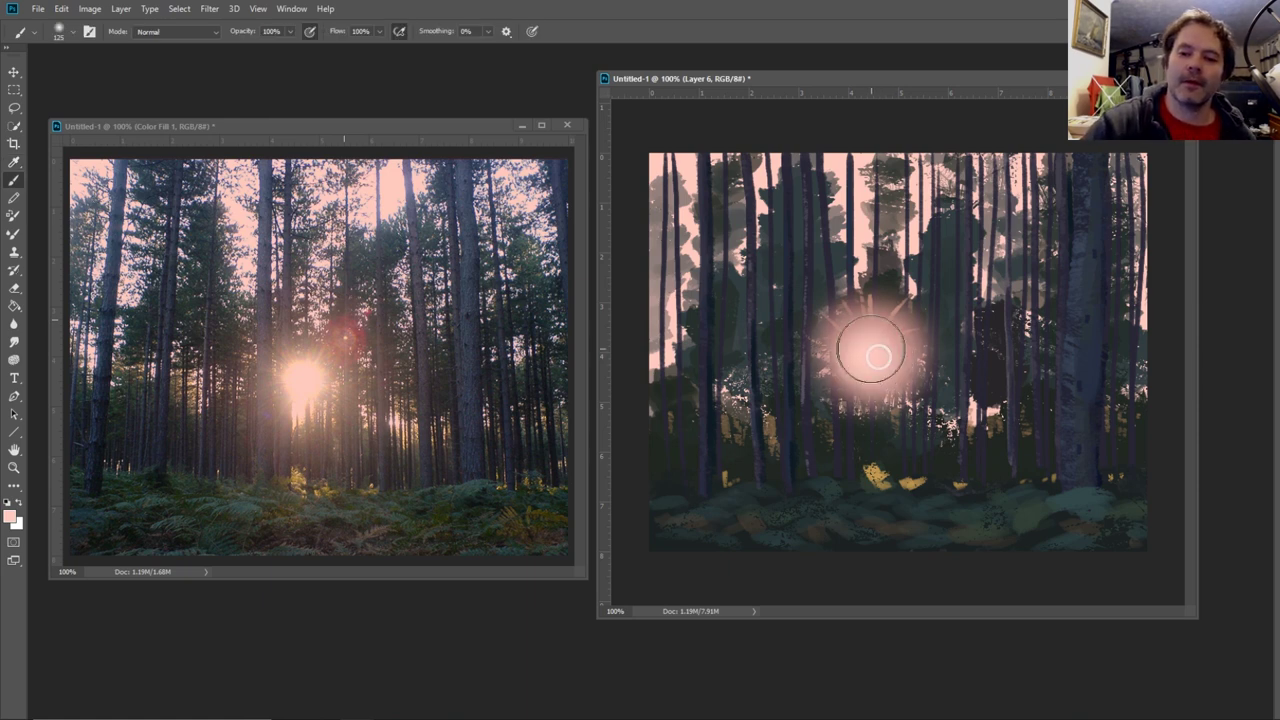
{"action": "left_click", "coordinate": [875, 355]}
{"action": "left_click", "coordinate": [872, 360]}
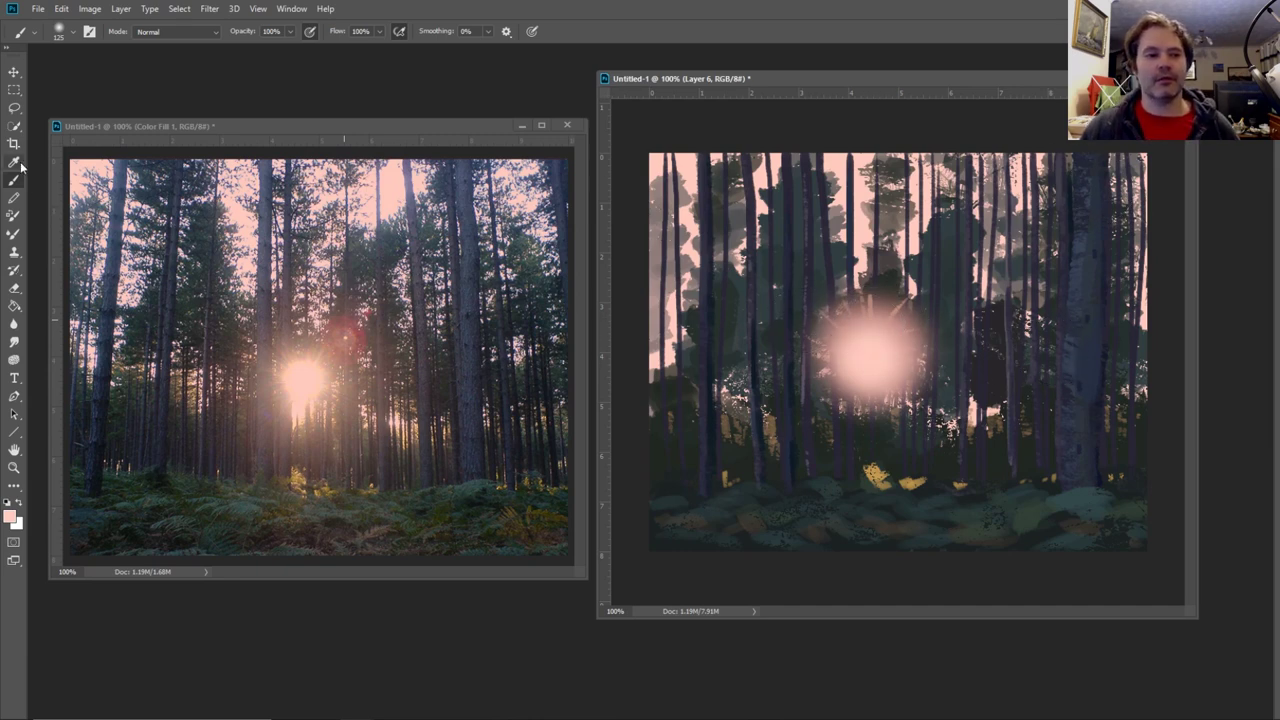
- Erase part of the glow, then undo back through the recent glow strokes
{"action": "left_click", "coordinate": [14, 289]}
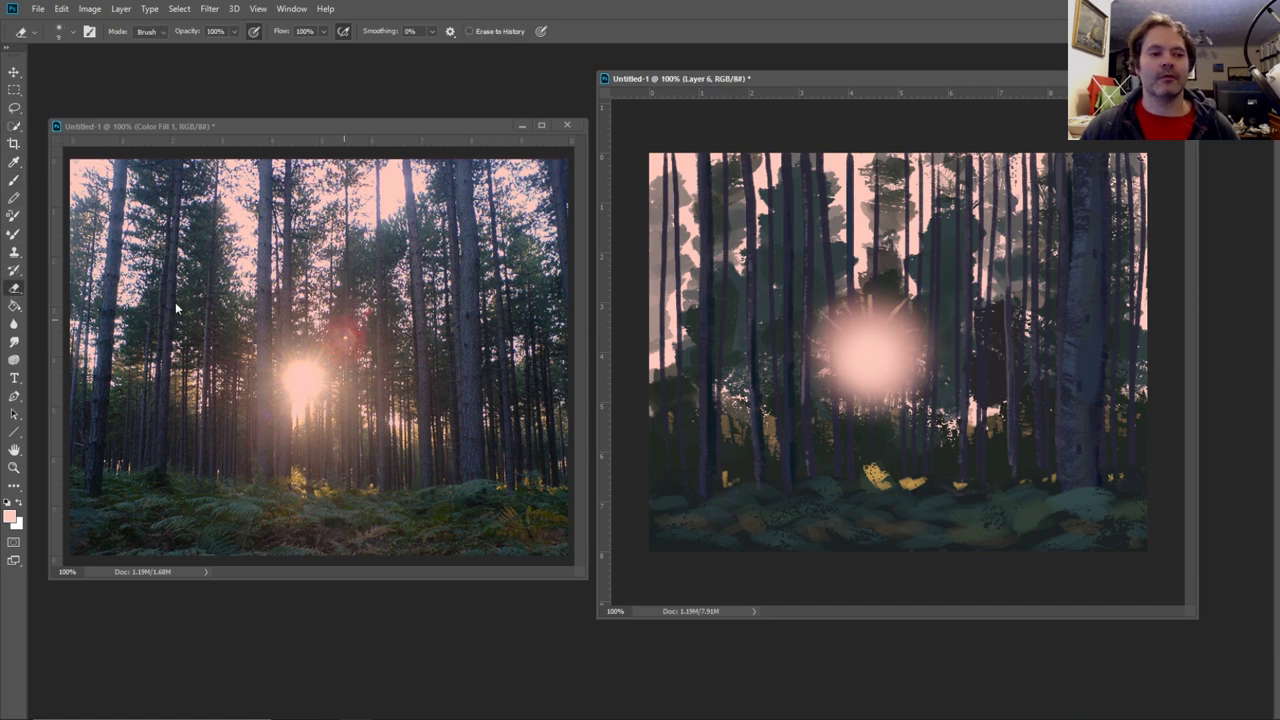
{"action": "left_click_drag", "start_coordinate": [900, 305], "coordinate": [891, 317]}
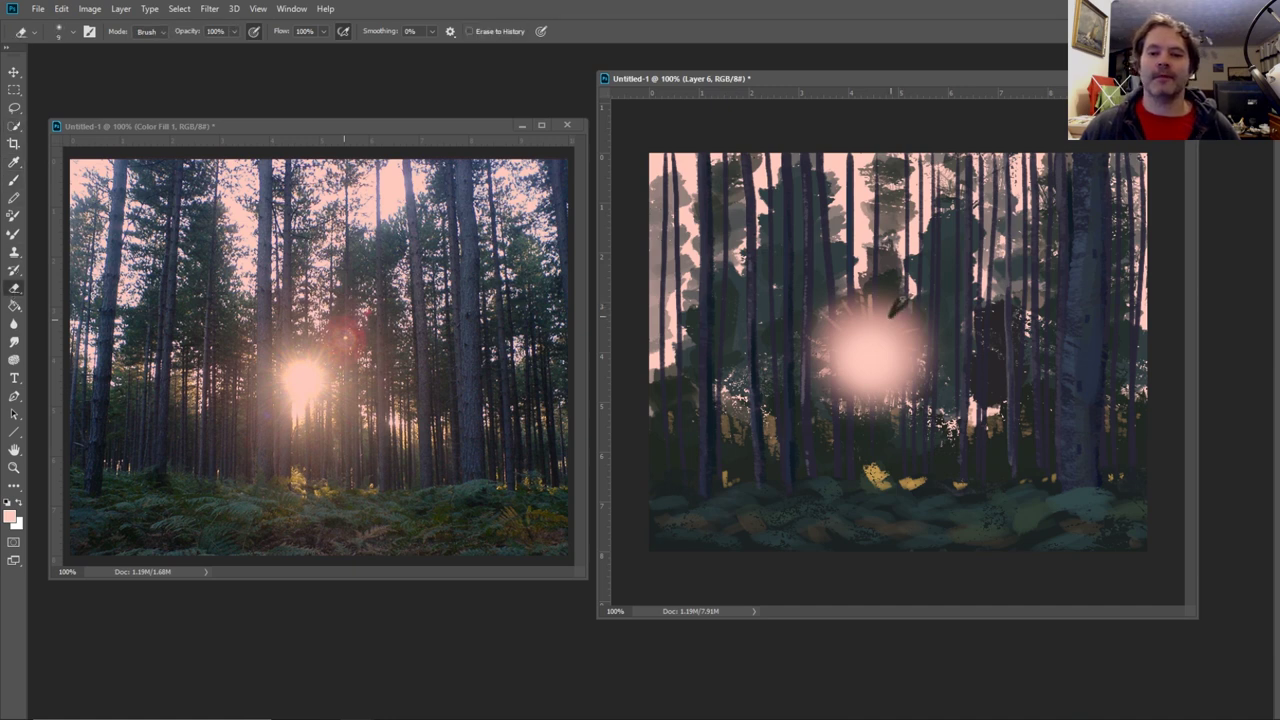
{"action": "key", "text": "ctrl+z"}
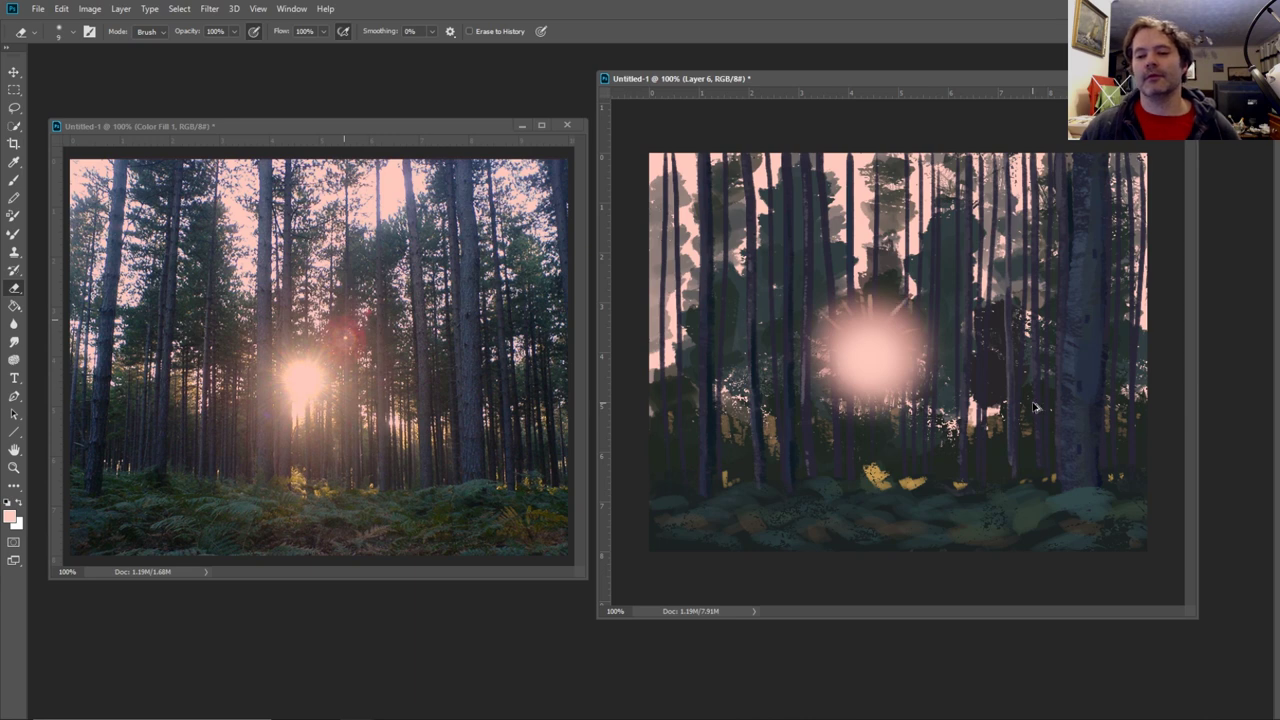
{"action": "key", "text": "ctrl+z"}
{"action": "key", "text": "ctrl+shift+z"}
{"action": "key", "text": "ctrl+z"}
{"action": "key", "text": "ctrl+z"}
{"action": "key", "text": "ctrl+z"}
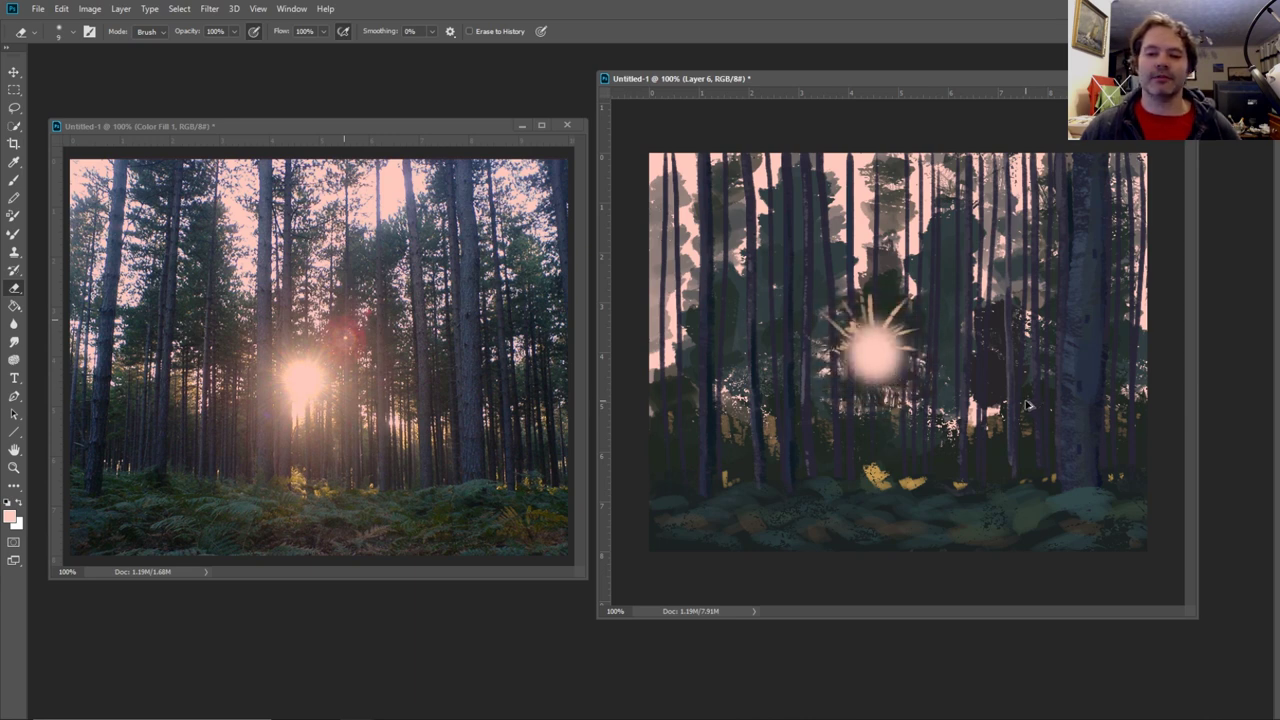
{"action": "key", "text": "ctrl+z"}
{"action": "key", "text": "ctrl+z"}
{"action": "key", "text": "ctrl+z"}
{"action": "key", "text": "ctrl+z"}
{"action": "key", "text": "ctrl+z"}
{"action": "key", "text": "ctrl+z"}
{"action": "key", "text": "ctrl+z"}
{"action": "key", "text": "ctrl+z"}
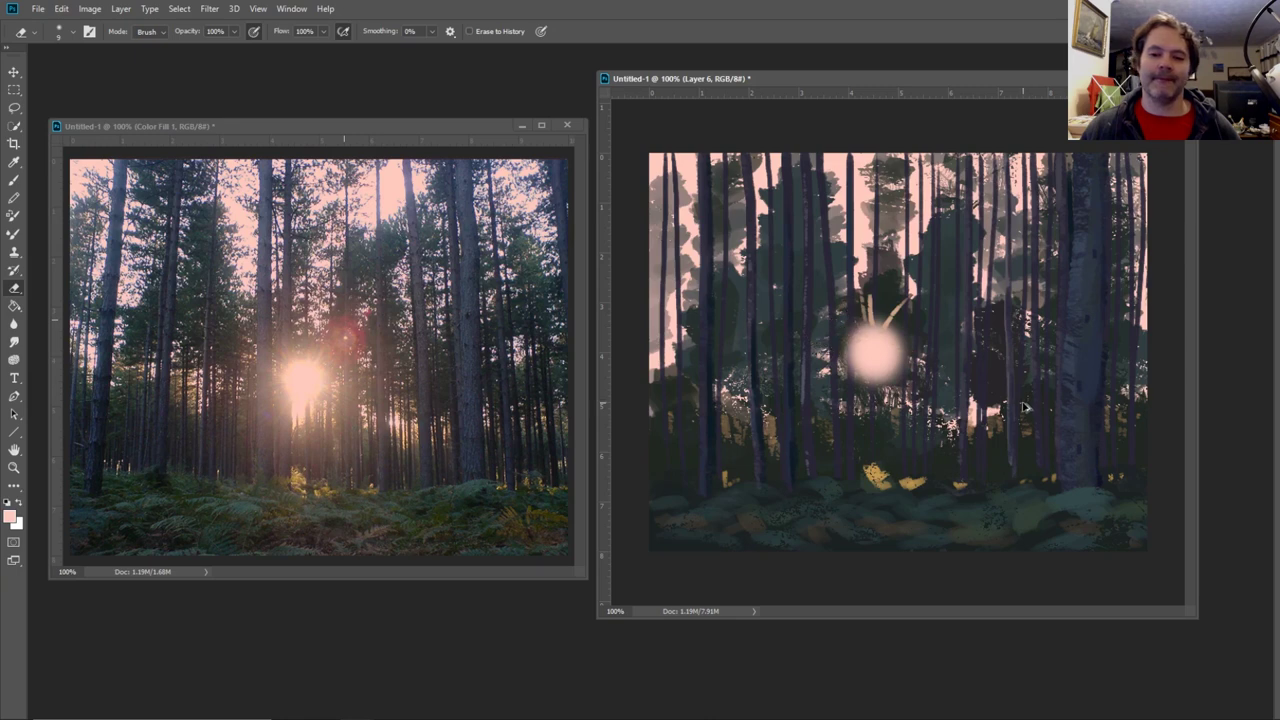
- Sample a dark reddish brown from the photo and brush a soft red haze over the centre
{"action": "left_click", "coordinate": [15, 162]}
{"action": "left_click", "coordinate": [366, 330]}
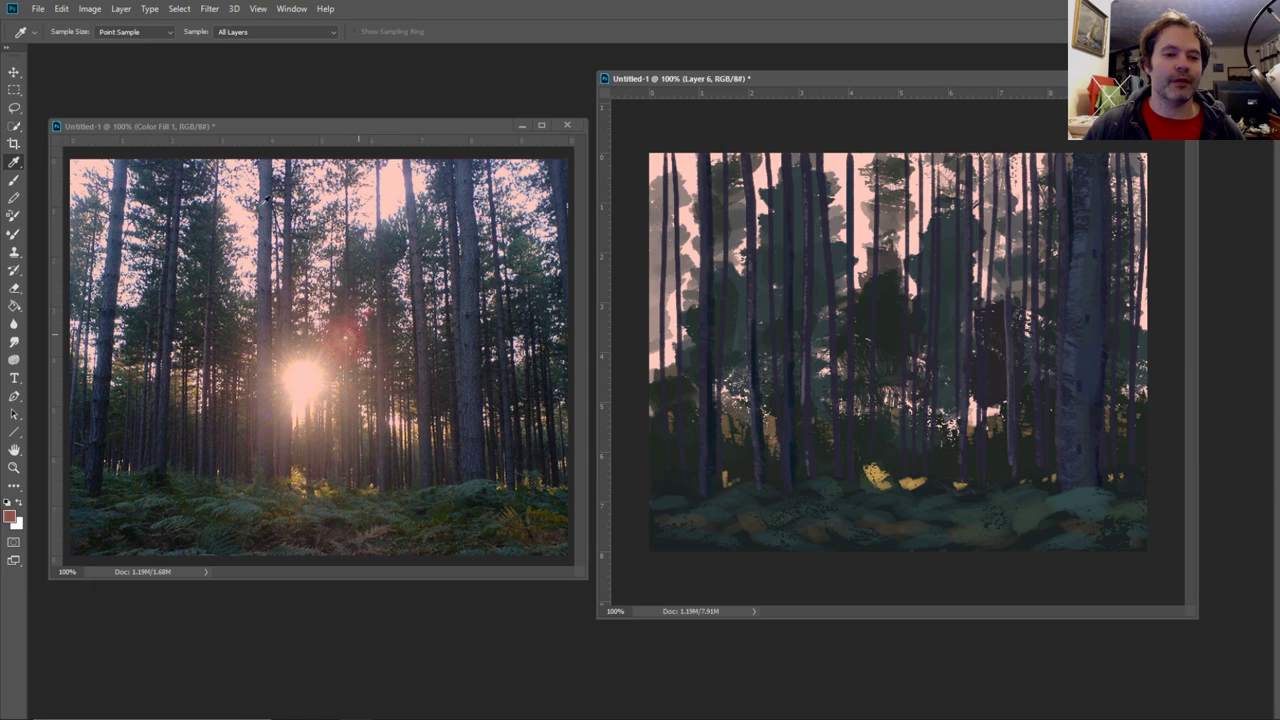
{"action": "left_click", "coordinate": [13, 180]}
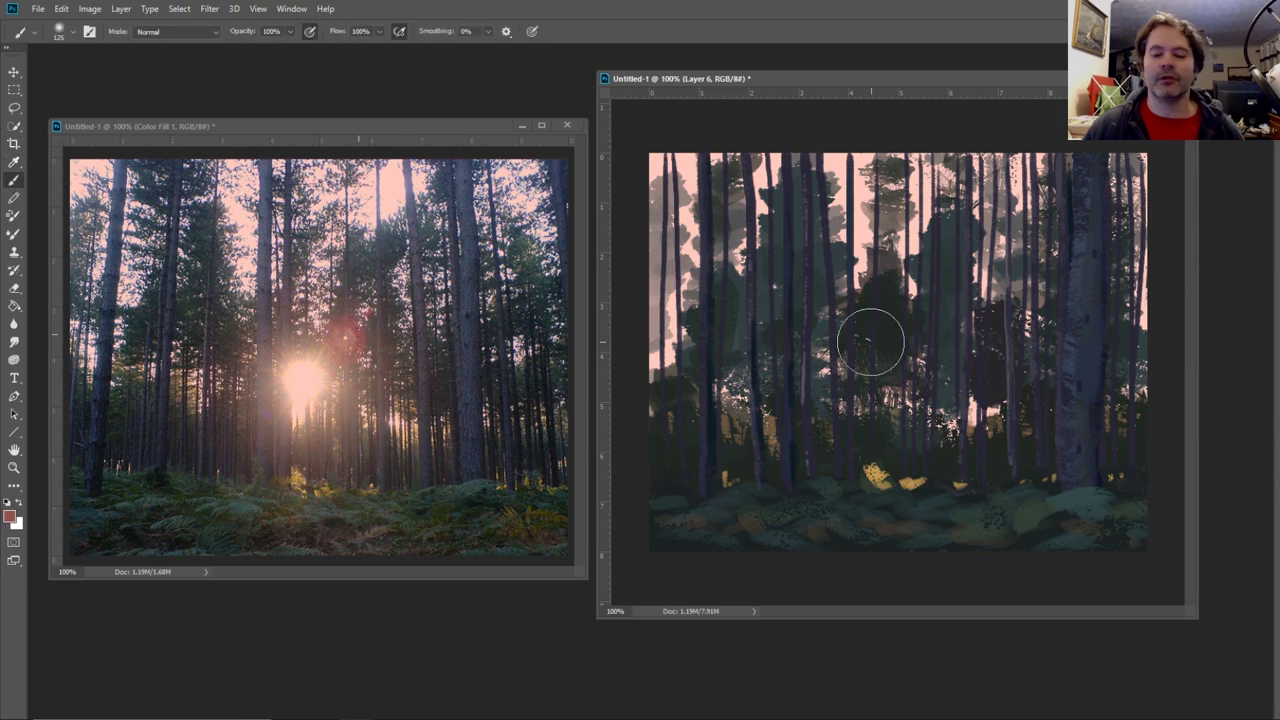
{"action": "left_click", "coordinate": [872, 326]}
{"action": "mouse_move", "coordinate": [871, 322]}
{"action": "left_mouse_down"}
{"action": "mouse_move", "coordinate": [866, 340]}
{"action": "mouse_move", "coordinate": [886, 320]}
{"action": "left_mouse_up"}
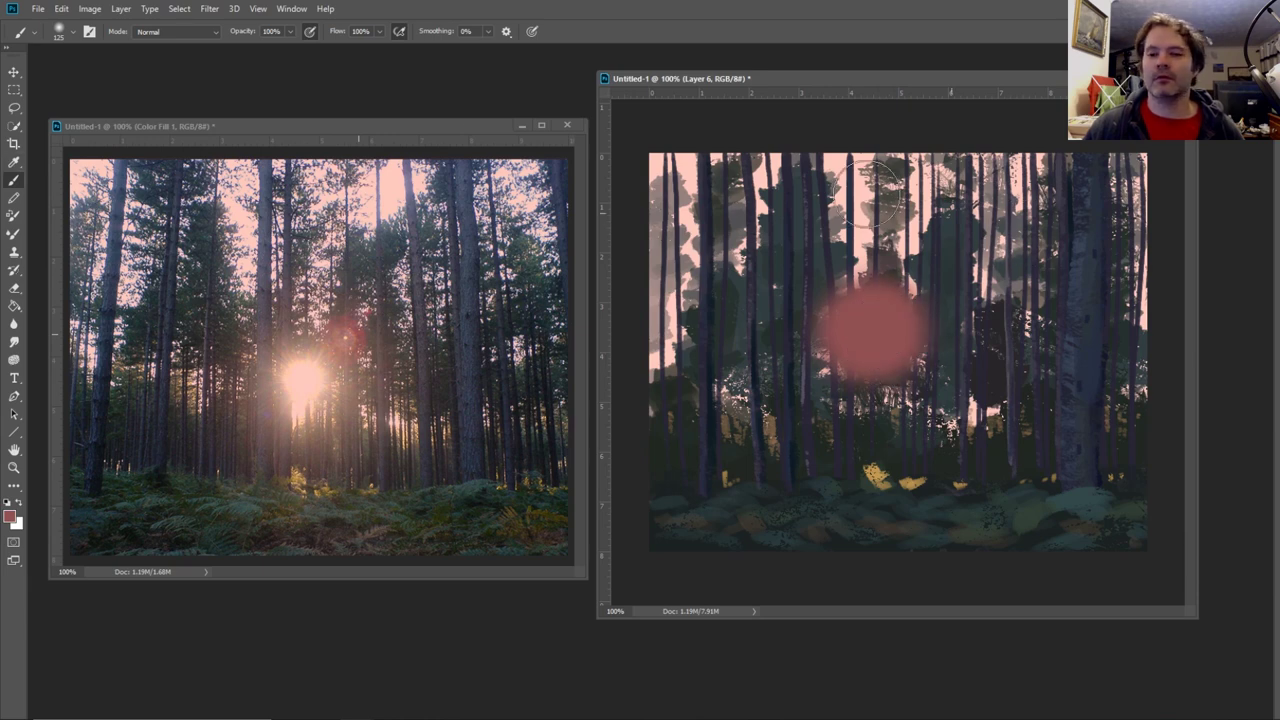
{"action": "left_click", "coordinate": [14, 72]}
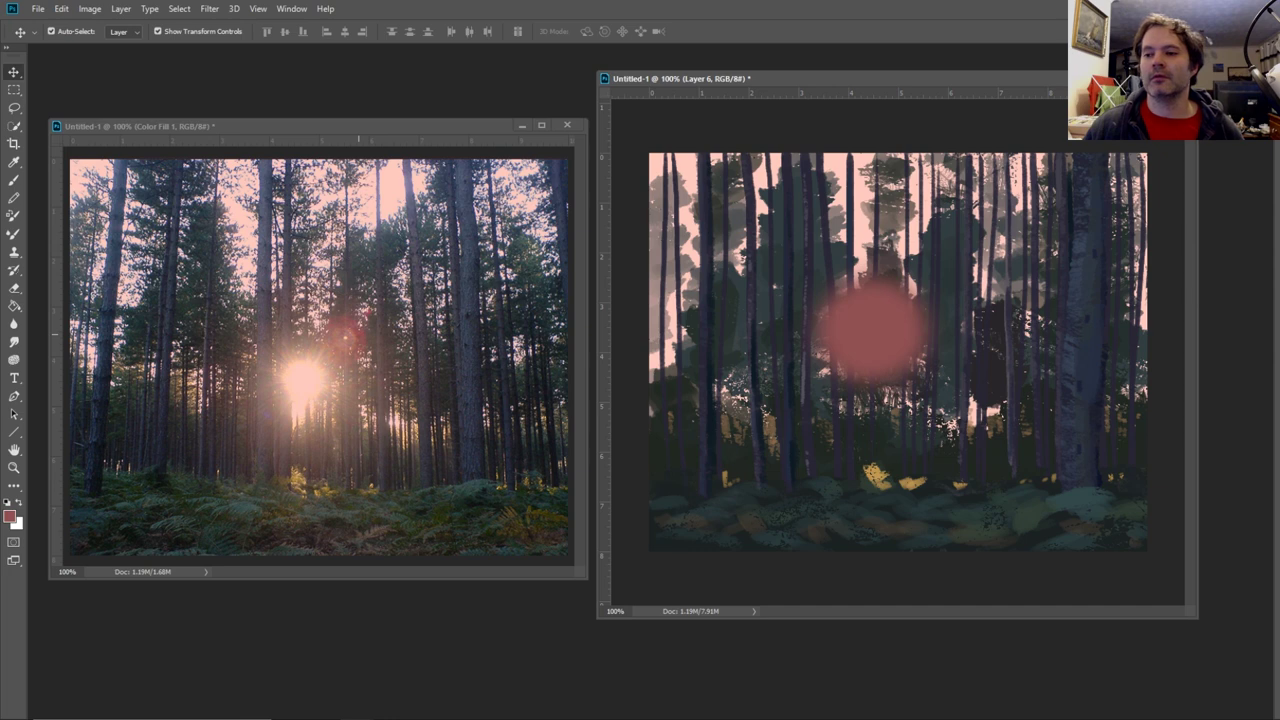
- Toggle Layer 6 to compare, undo the red glow, and add a new empty layer
{"action": "key", "text": "F7"}
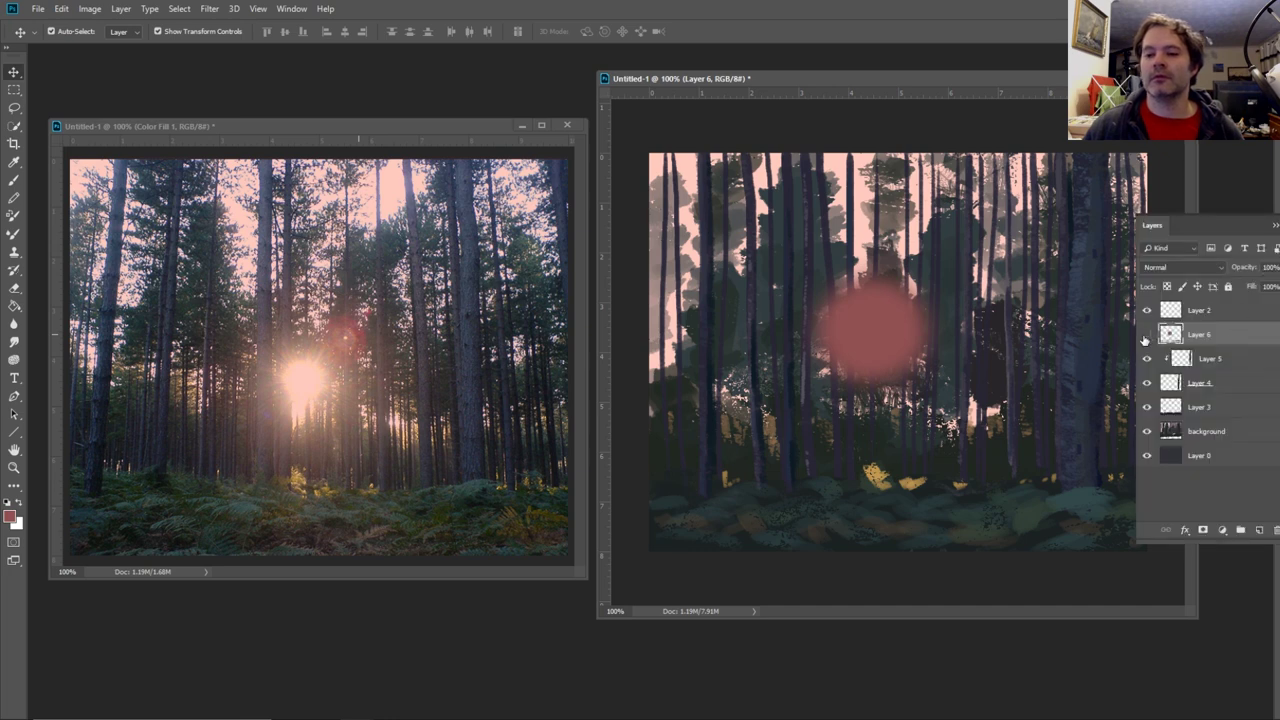
{"action": "left_click", "coordinate": [1146, 336]}
{"action": "left_click", "coordinate": [1146, 336]}
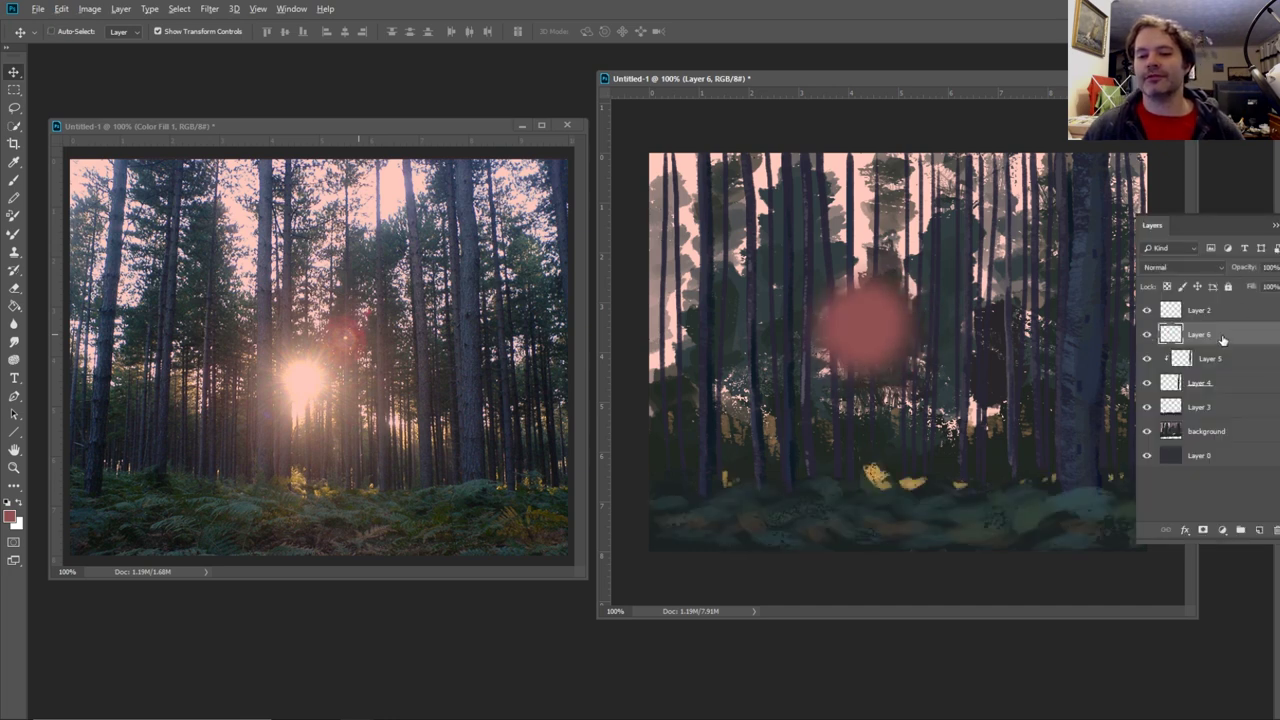
{"action": "key", "text": "ctrl+z"}
{"action": "key", "text": "ctrl+z"}
{"action": "key", "text": "ctrl+z"}
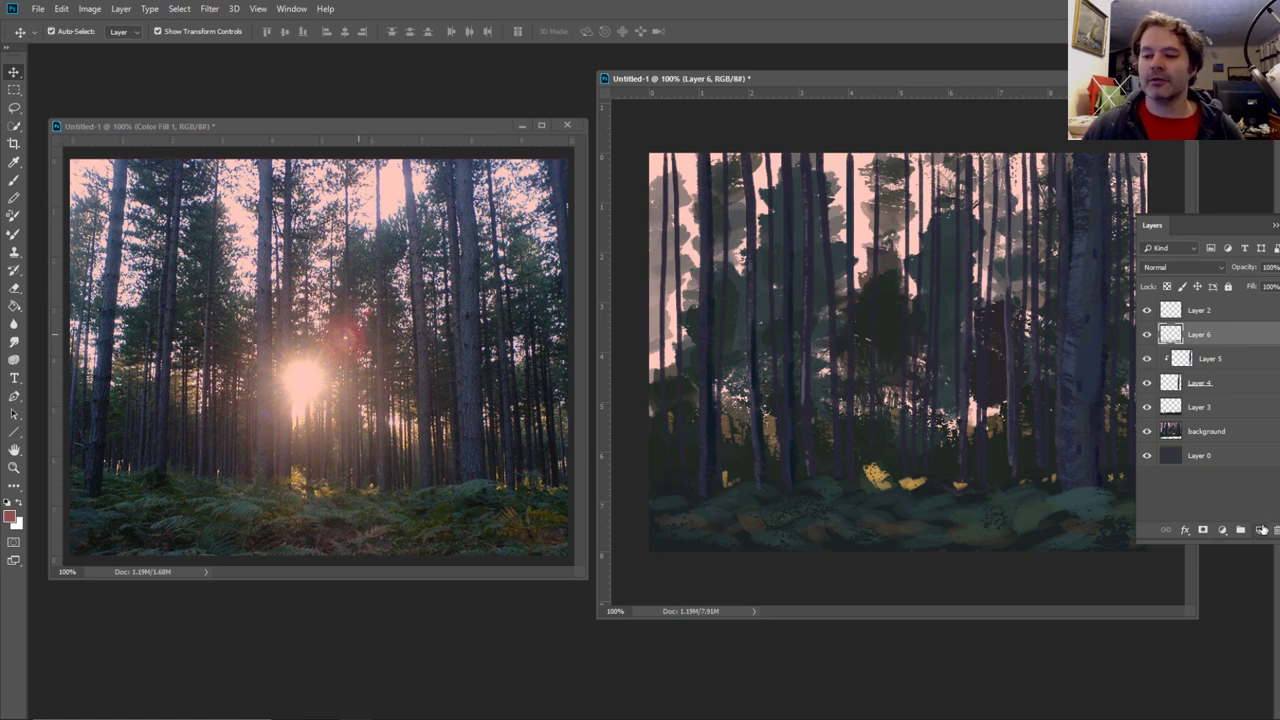
{"action": "left_click", "coordinate": [1262, 530]}
{"action": "left_click", "coordinate": [1275, 226]}
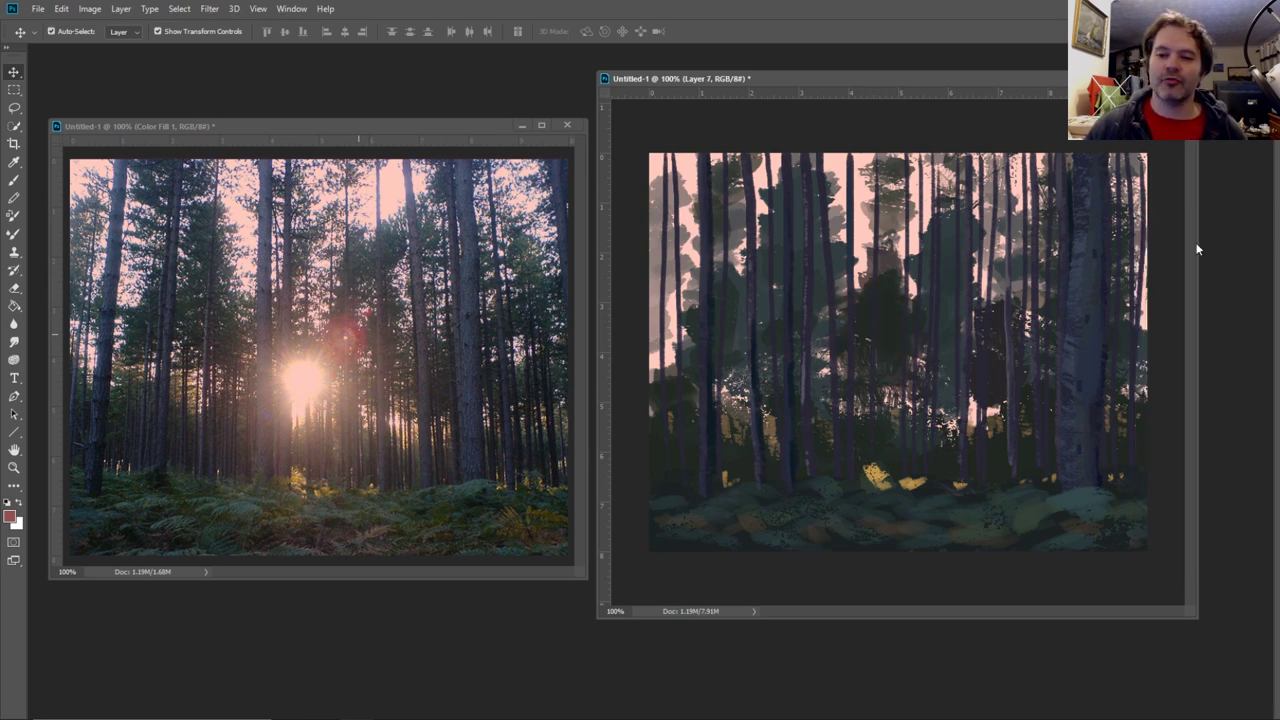
- Enlarge the brush to about 94 px and paint reddish haze into the painting's centre
{"action": "left_click", "coordinate": [14, 161]}
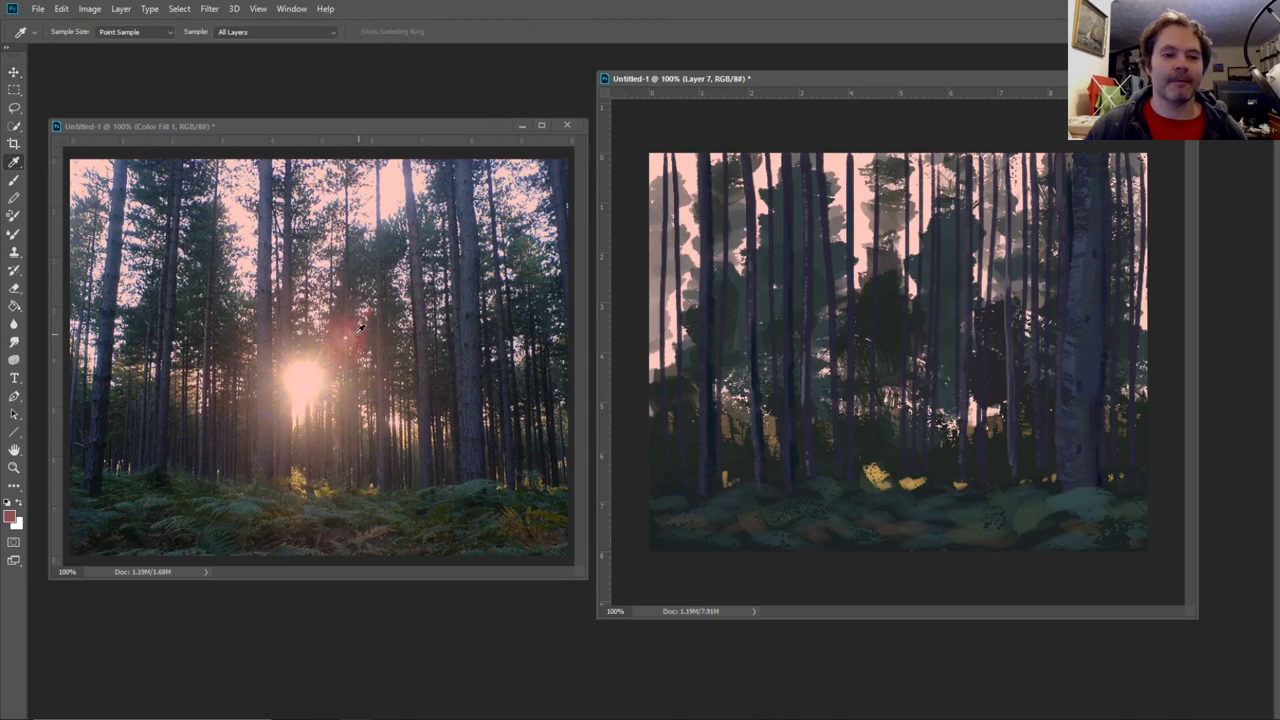
{"action": "left_click", "coordinate": [14, 180]}
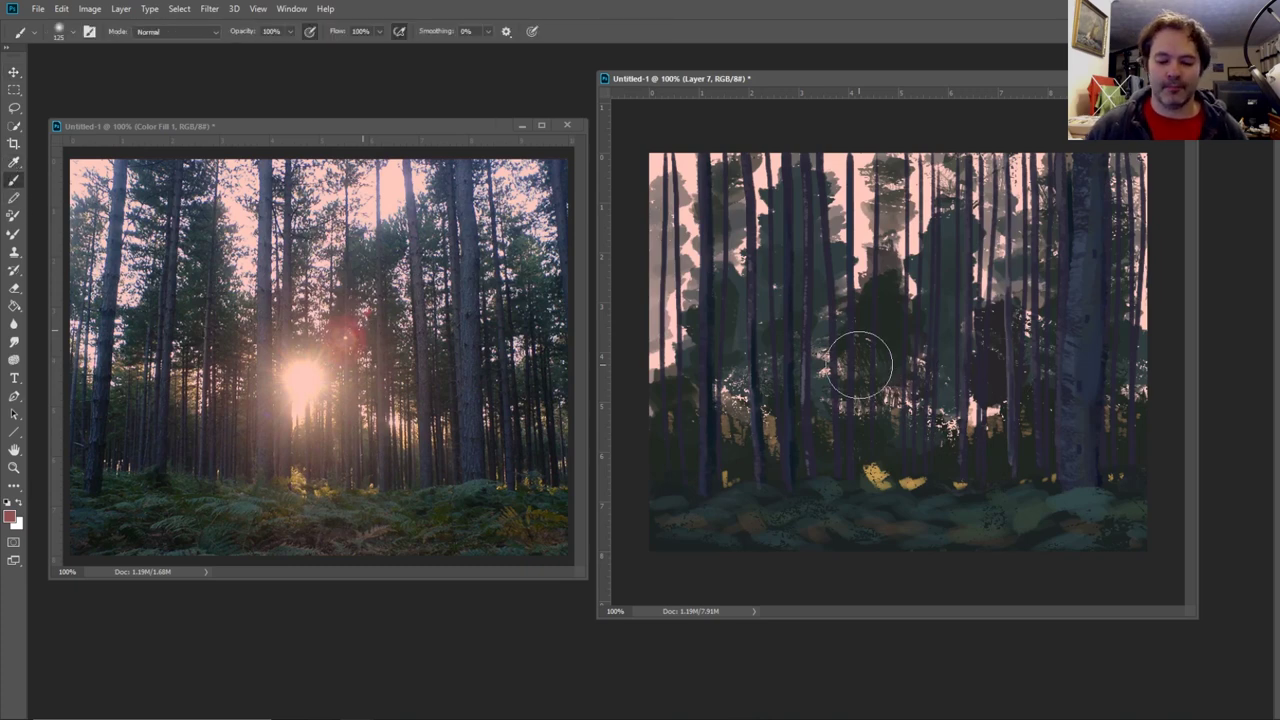
{"action": "key", "text": "bracketright"}
{"action": "key", "text": "bracketright"}
{"action": "key", "text": "bracketright"}
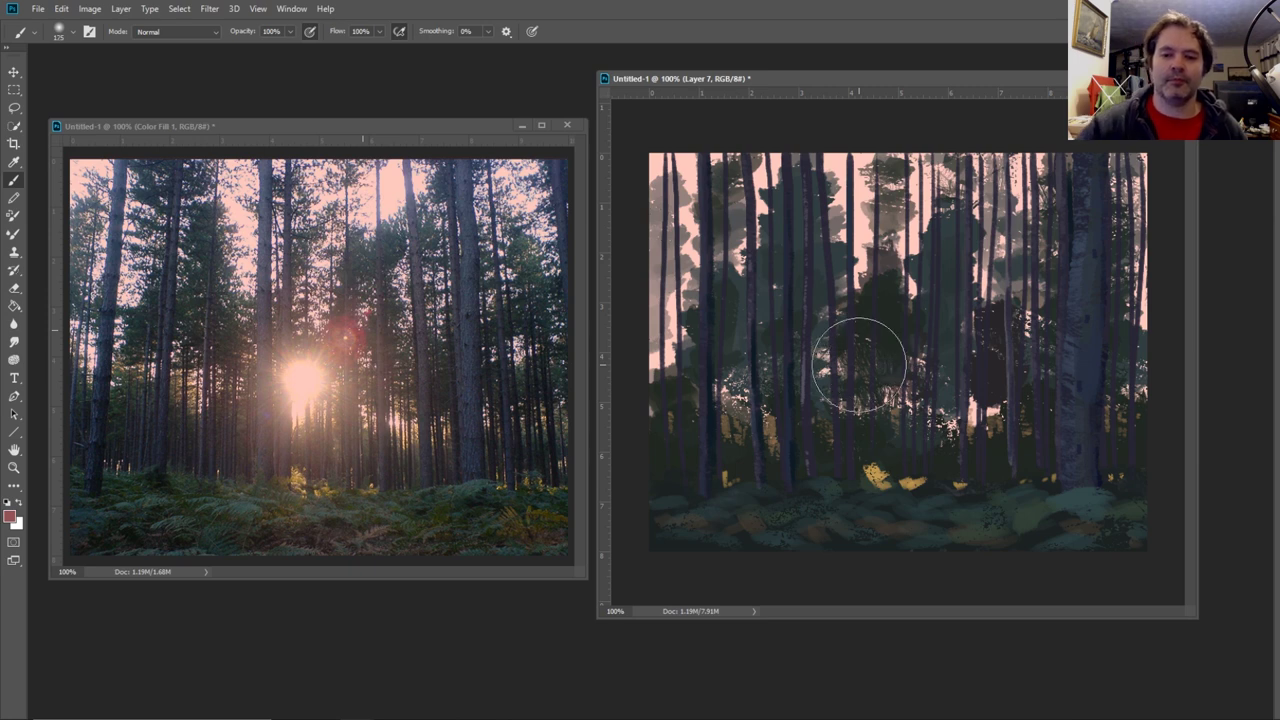
{"action": "mouse_move", "coordinate": [871, 341]}
{"action": "left_mouse_down"}
{"action": "mouse_move", "coordinate": [868, 403]}
{"action": "mouse_move", "coordinate": [865, 346]}
{"action": "mouse_move", "coordinate": [868, 428]}
{"action": "mouse_move", "coordinate": [864, 343]}
{"action": "left_mouse_up"}
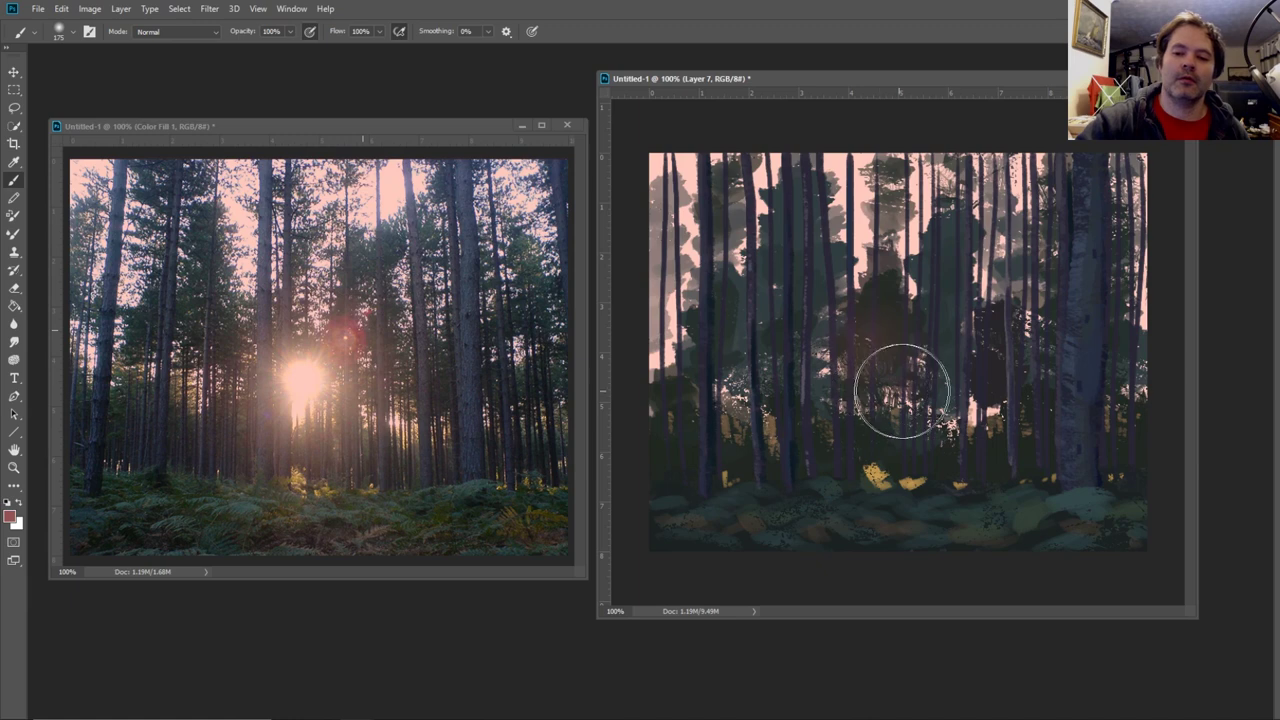
{"action": "key", "text": "F7"}
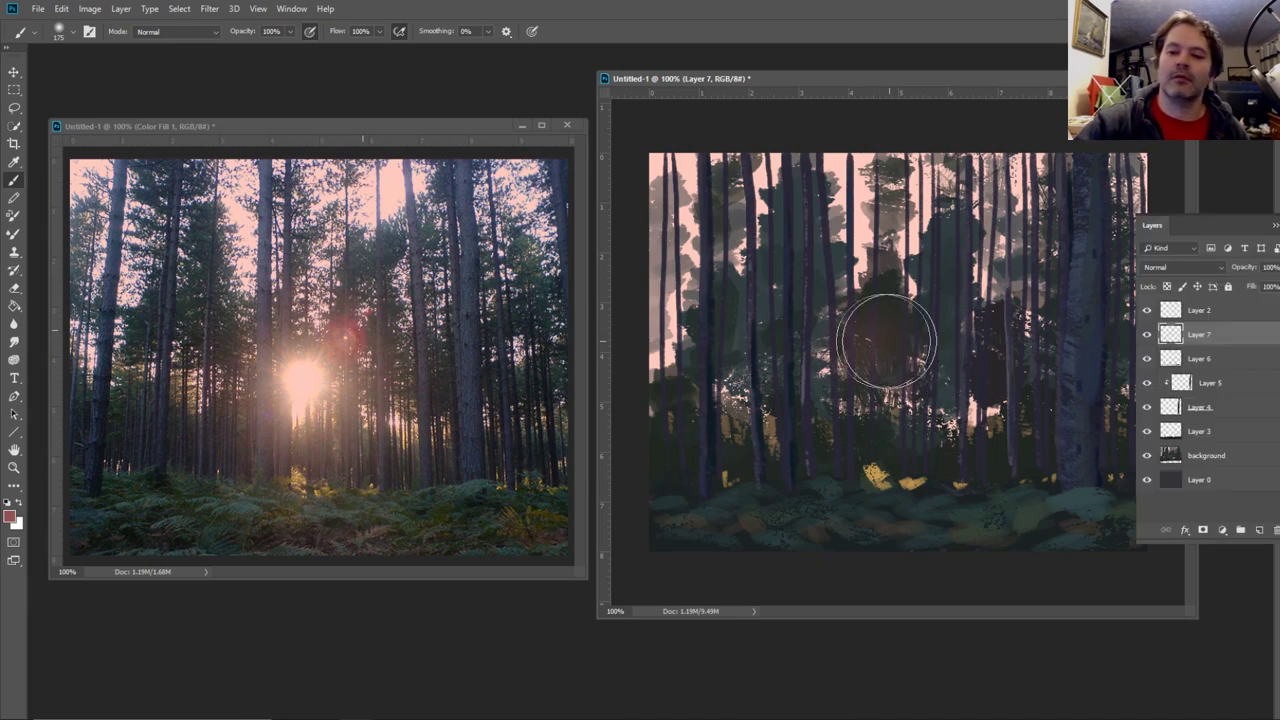
{"action": "key", "text": "F7"}
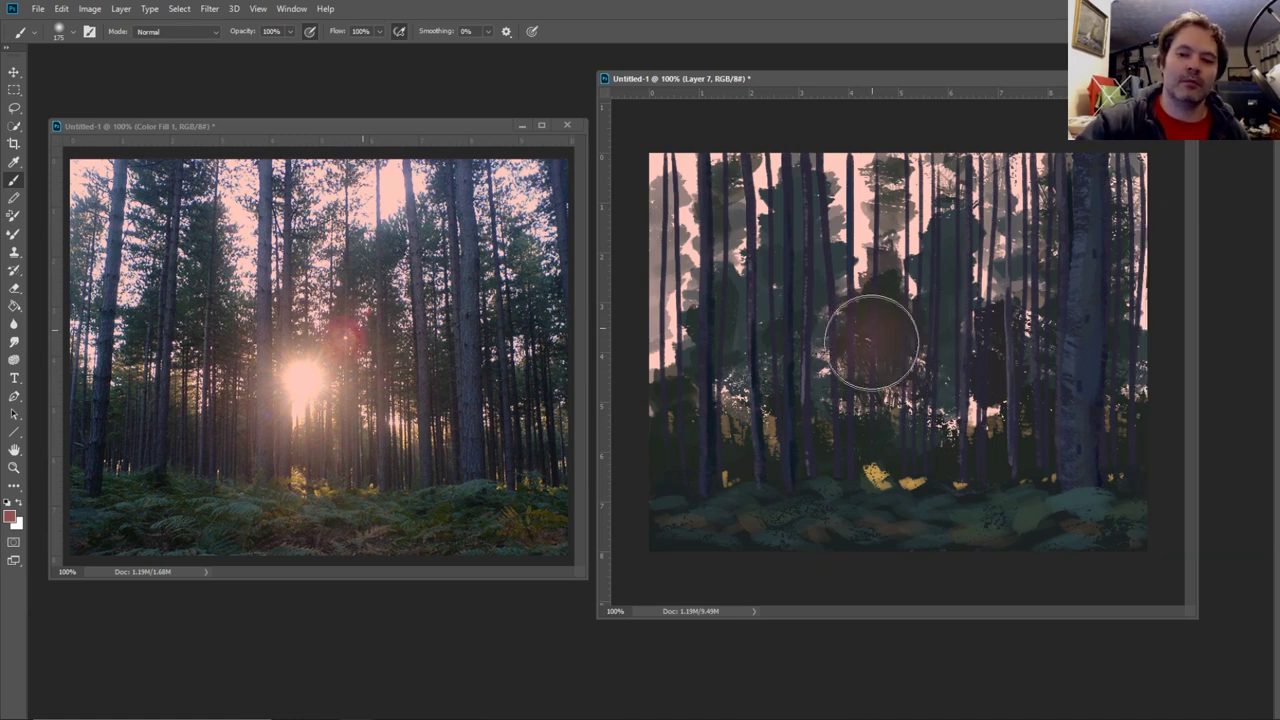
{"action": "mouse_move", "coordinate": [871, 329]}
{"action": "left_mouse_down"}
{"action": "mouse_move", "coordinate": [880, 375]}
{"action": "mouse_move", "coordinate": [870, 348]}
{"action": "mouse_move", "coordinate": [889, 354]}
{"action": "mouse_move", "coordinate": [863, 333]}
{"action": "mouse_move", "coordinate": [891, 360]}
{"action": "mouse_move", "coordinate": [844, 352]}
{"action": "left_mouse_up"}
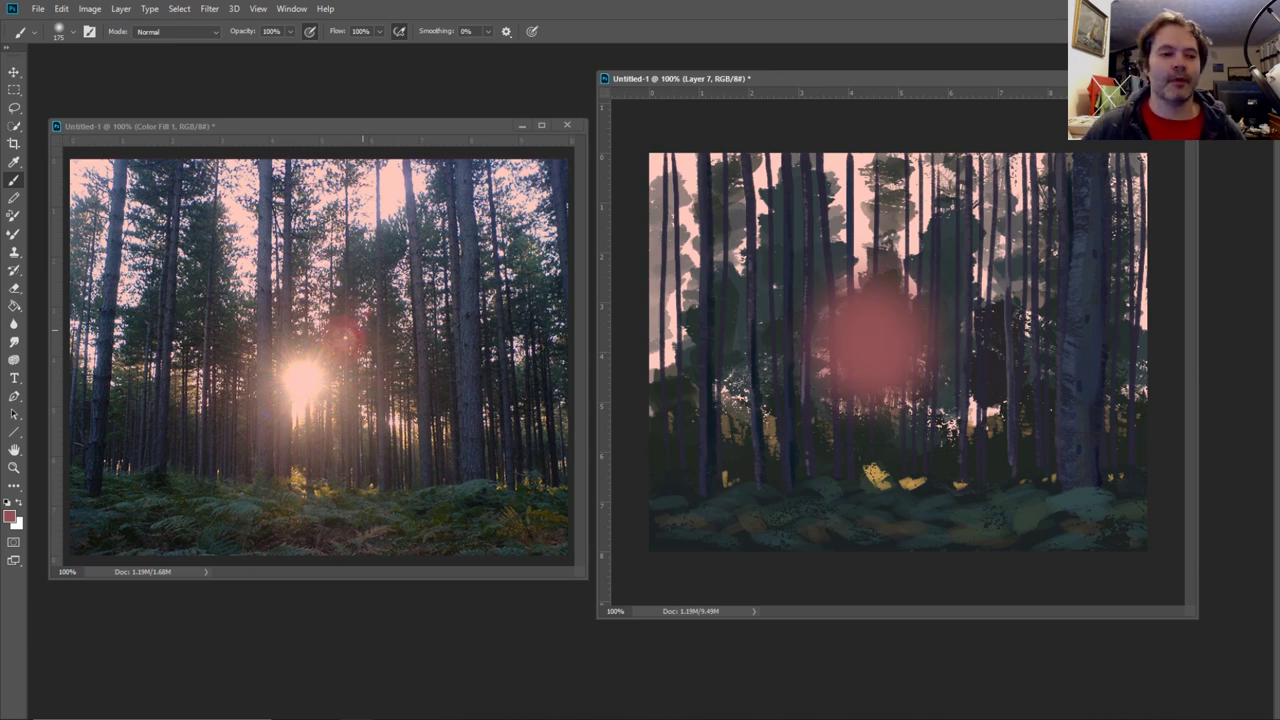
- Sample light pink from the photo's sun and strengthen the pink glow, extending it lower
{"action": "key", "text": "i"}
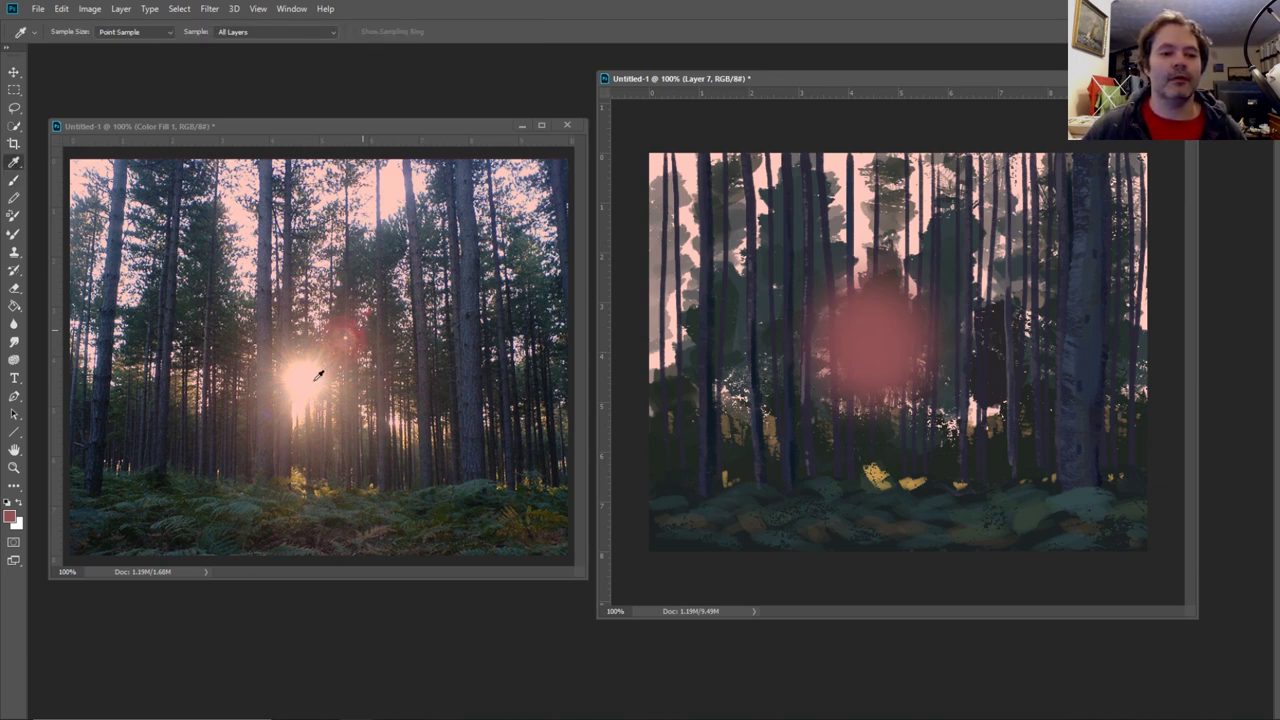
{"action": "left_click", "coordinate": [314, 372]}
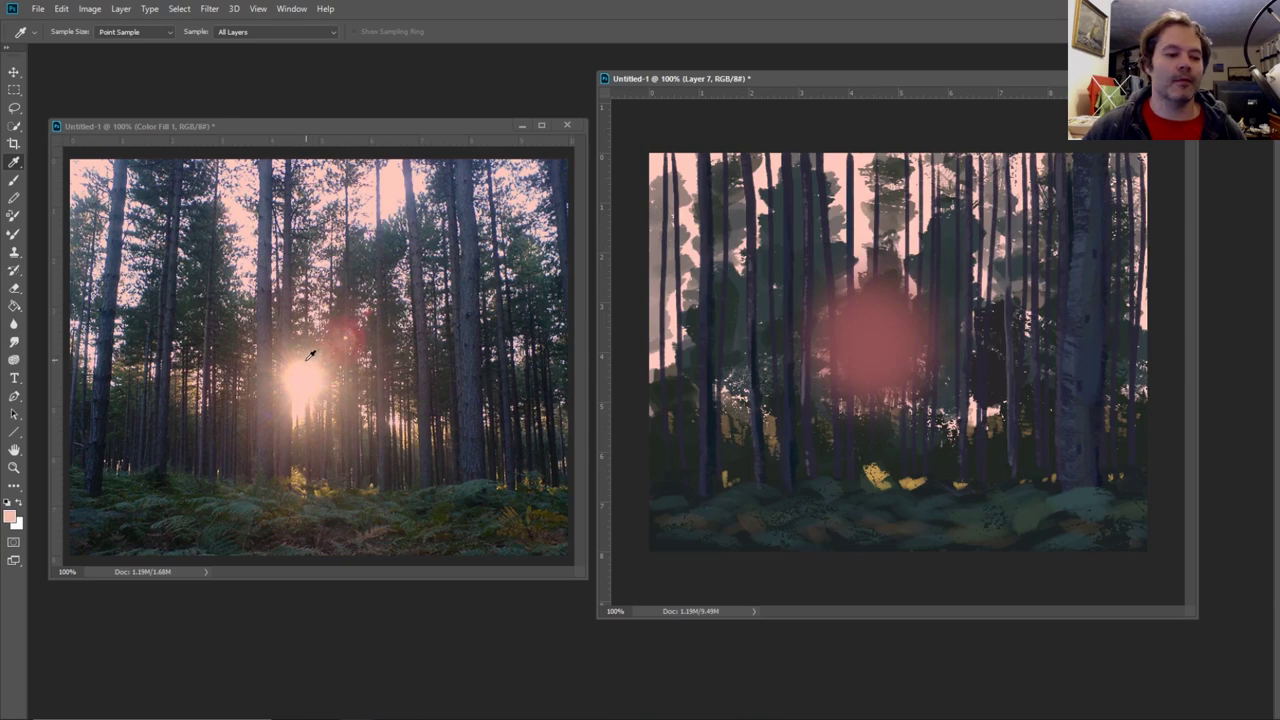
{"action": "left_click", "coordinate": [15, 182]}
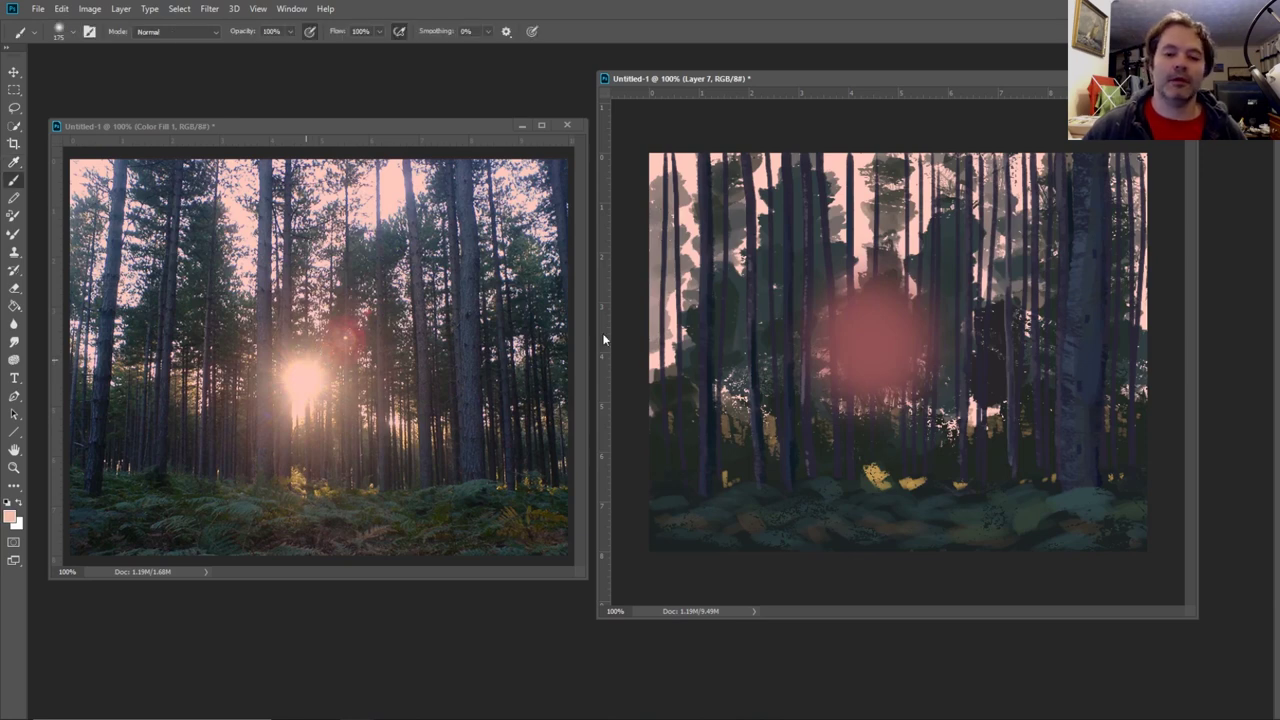
{"action": "mouse_move", "coordinate": [876, 335]}
{"action": "left_mouse_down"}
{"action": "mouse_move", "coordinate": [877, 382]}
{"action": "mouse_move", "coordinate": [885, 320]}
{"action": "left_mouse_up"}
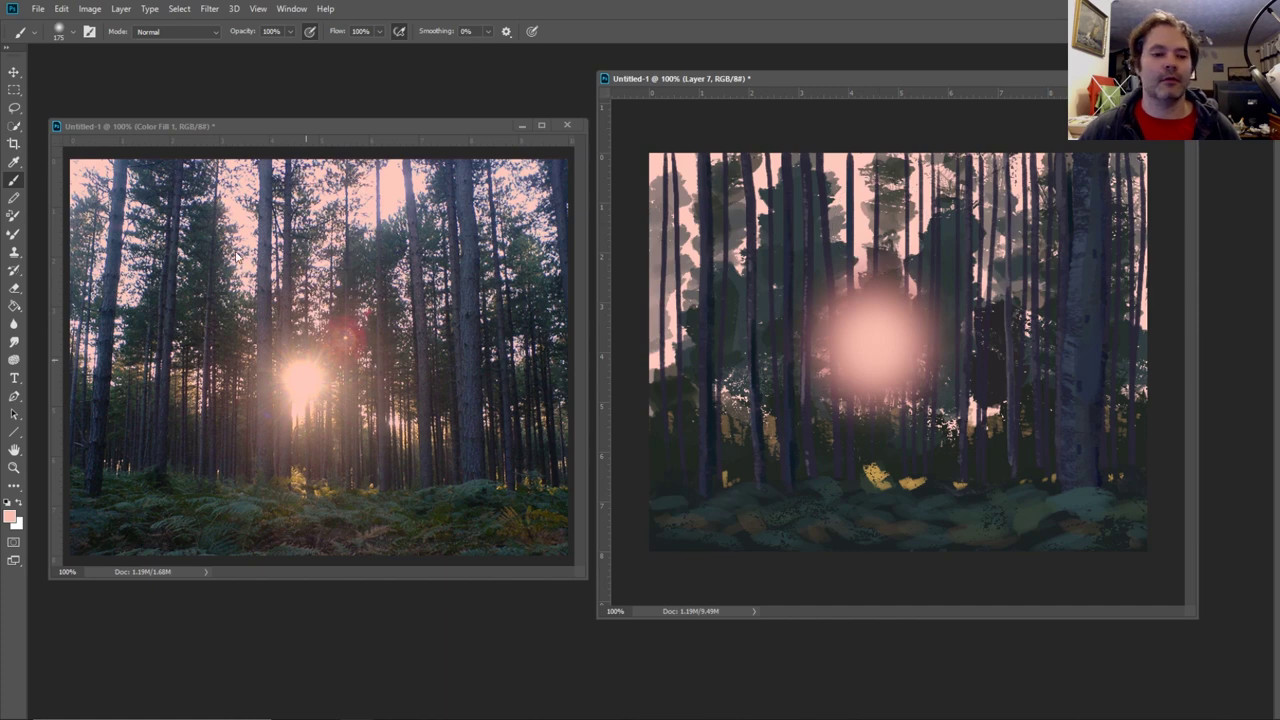
- Set a pale yellow foreground colour and dab it onto the sun glow's centre
{"action": "left_click", "coordinate": [10, 516]}
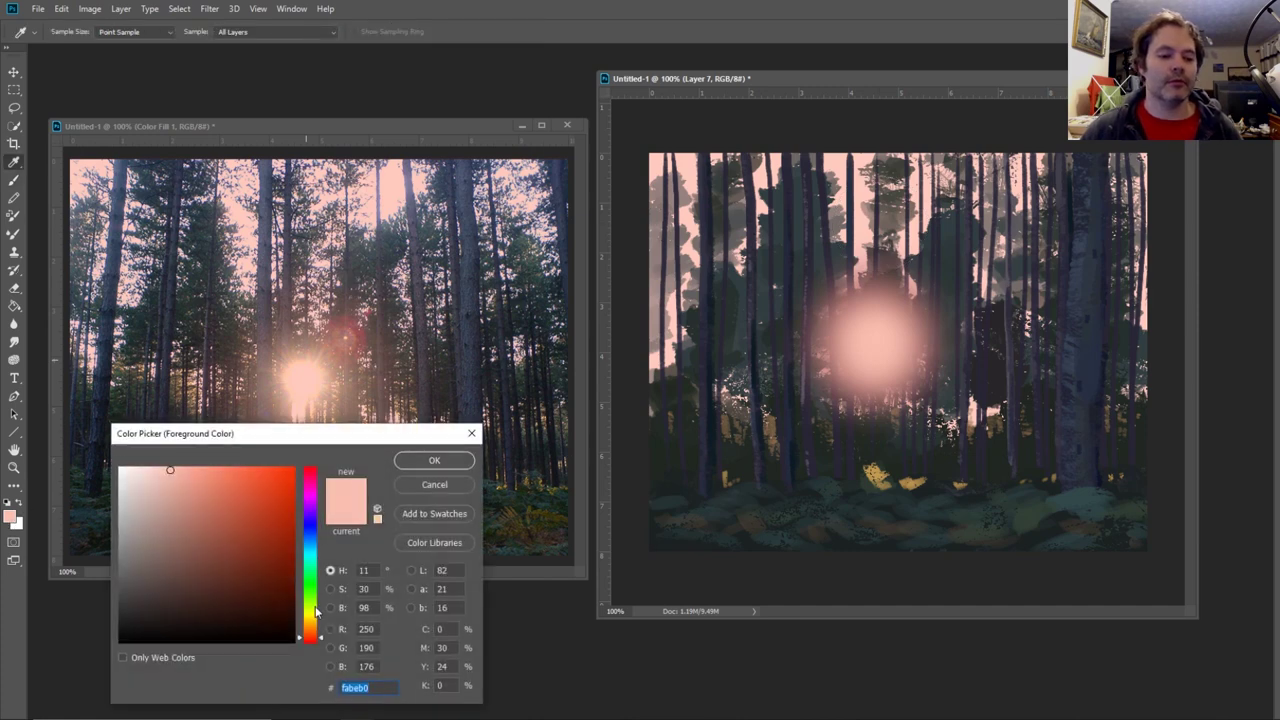
{"action": "left_click_drag", "start_coordinate": [319, 638], "coordinate": [320, 620]}
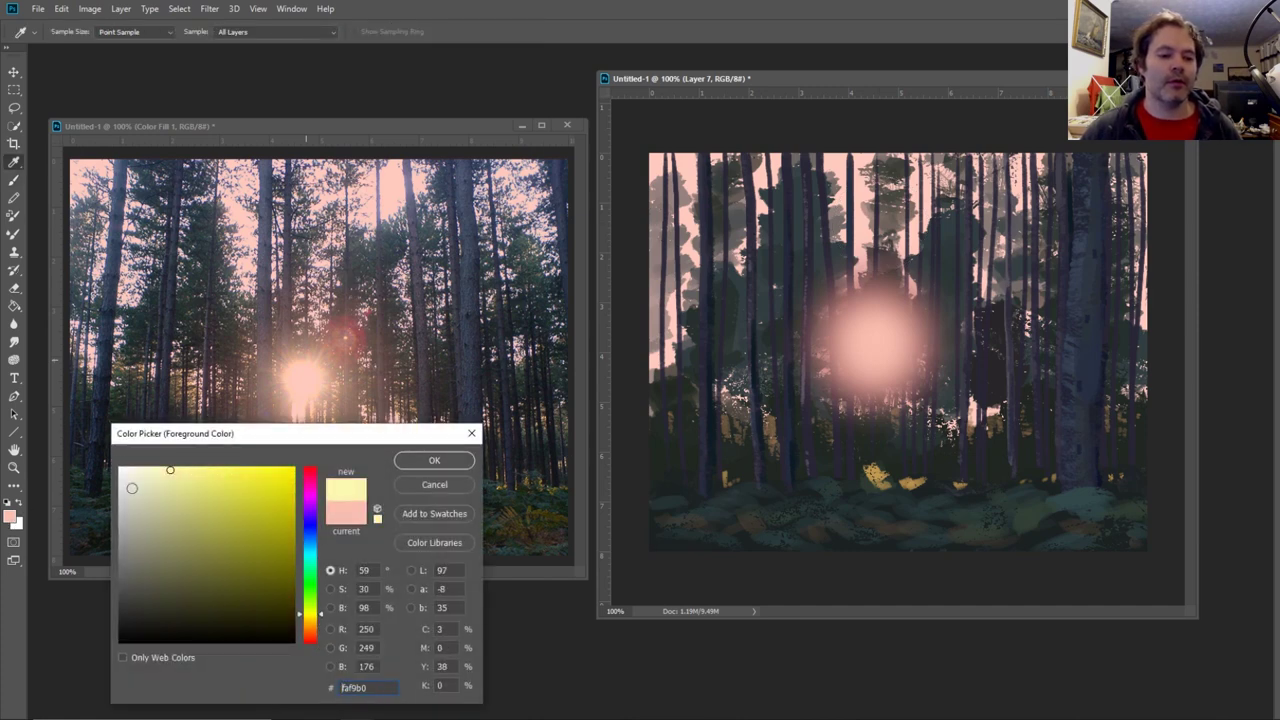
{"action": "left_click", "coordinate": [141, 474]}
{"action": "left_click", "coordinate": [434, 460]}
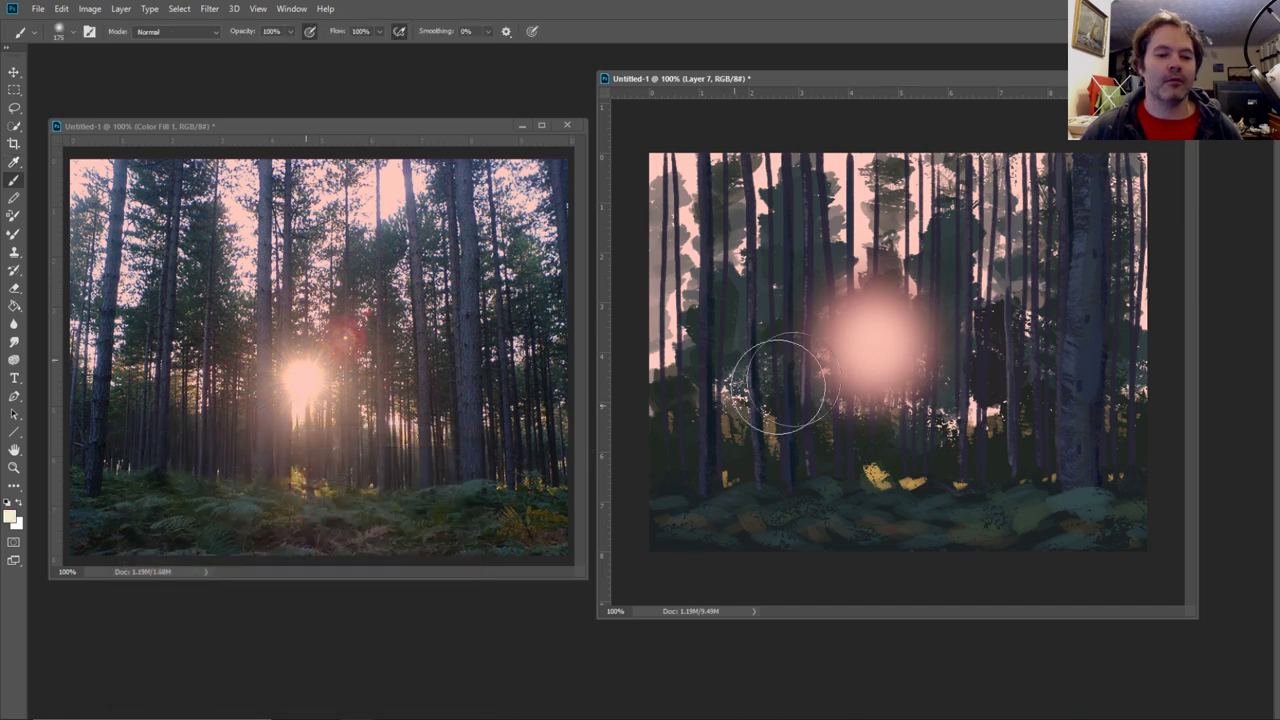
{"action": "left_click", "coordinate": [871, 343]}
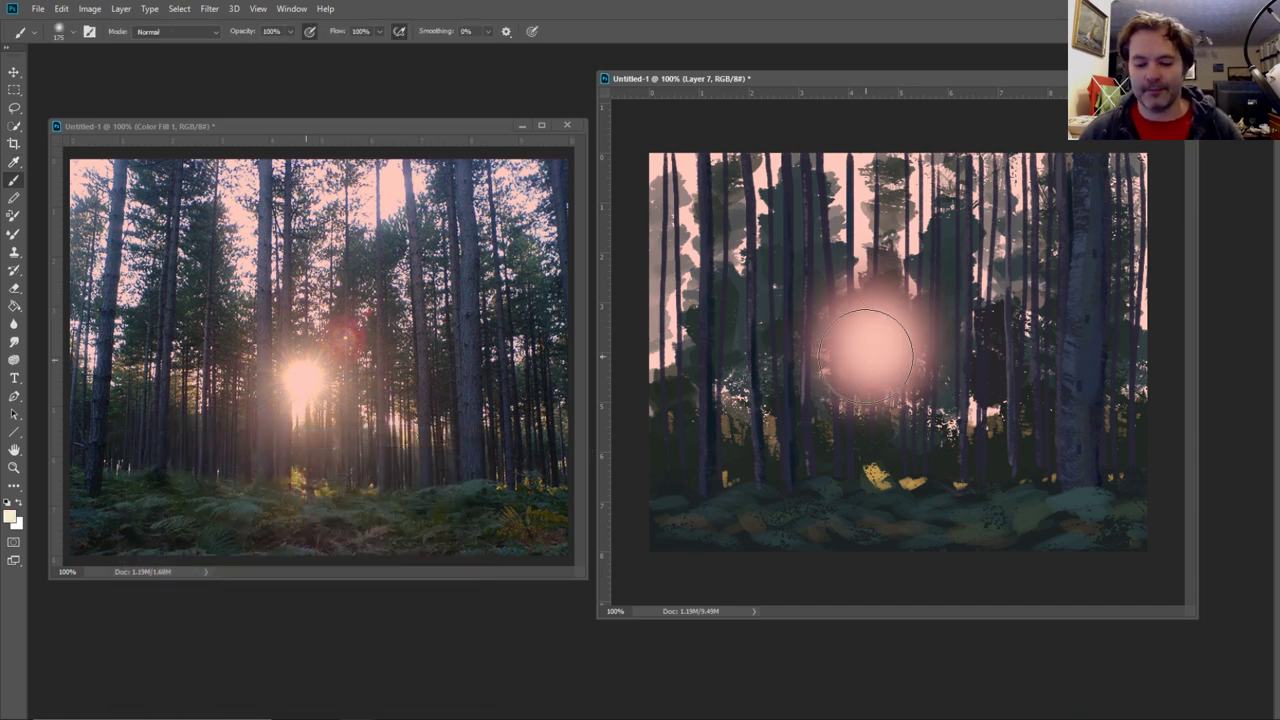
{"action": "key", "text": "bracketleft"}
{"action": "key", "text": "bracketleft"}
{"action": "left_click", "coordinate": [866, 347]}
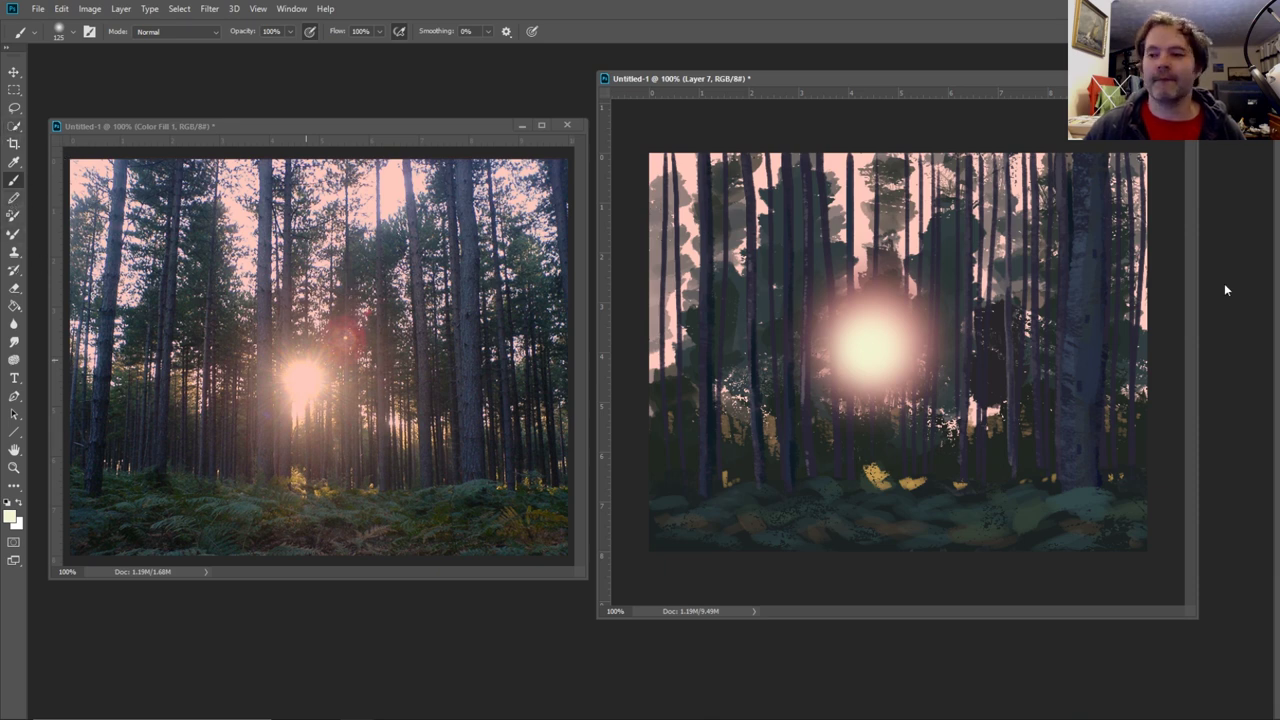
- Set the Coverage Textured Brush to 20 px and undo a thin test stroke right of the glow
{"action": "key", "text": "F5"}
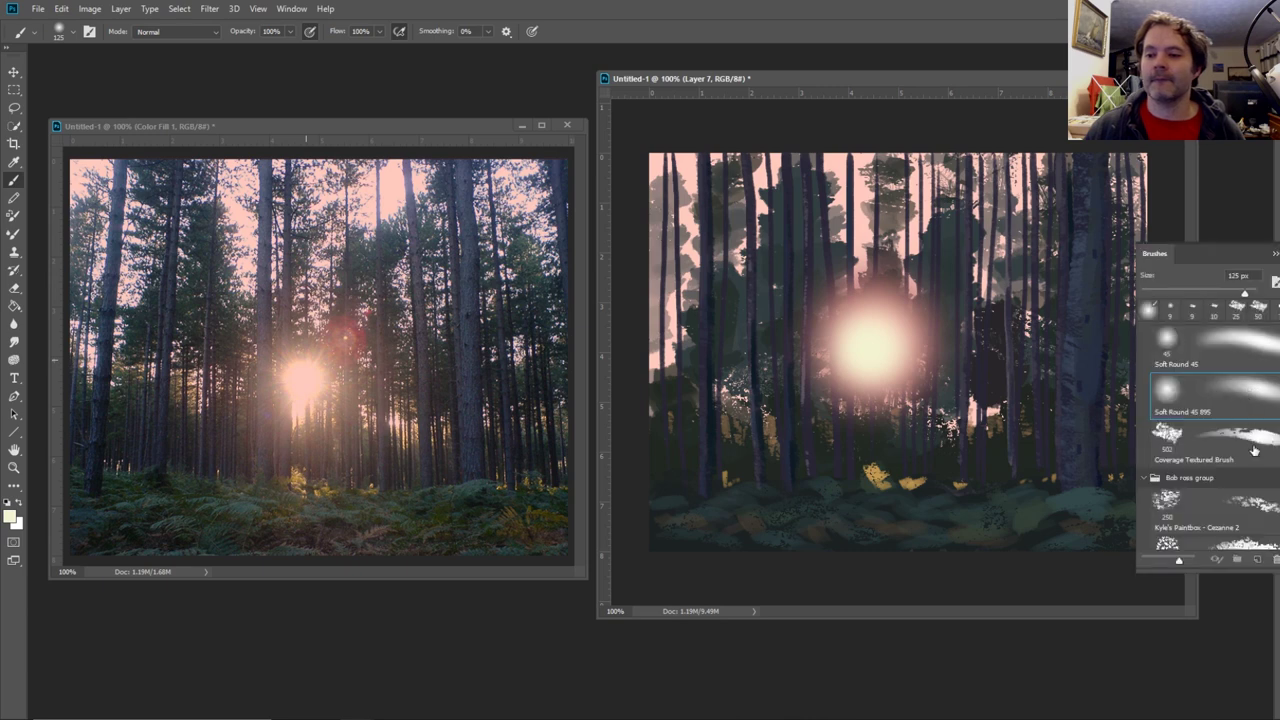
{"action": "left_click", "coordinate": [1252, 446]}
{"action": "left_click", "coordinate": [1276, 256]}
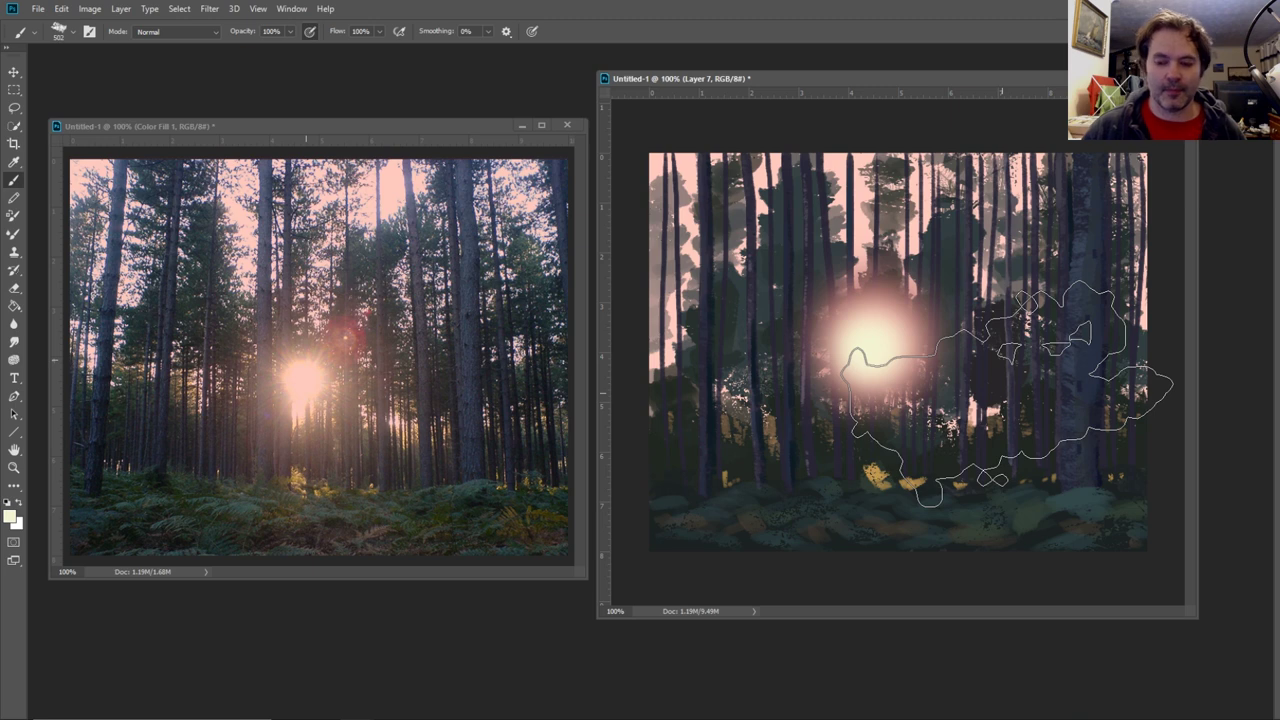
{"action": "key", "text": "bracketleft"}
{"action": "key", "text": "bracketleft"}
{"action": "key", "text": "bracketleft"}
{"action": "key", "text": "bracketleft"}
{"action": "key", "text": "bracketleft"}
{"action": "key", "text": "bracketleft"}
{"action": "key", "text": "bracketleft"}
{"action": "key", "text": "bracketleft"}
{"action": "key", "text": "bracketleft"}
{"action": "key", "text": "bracketleft"}
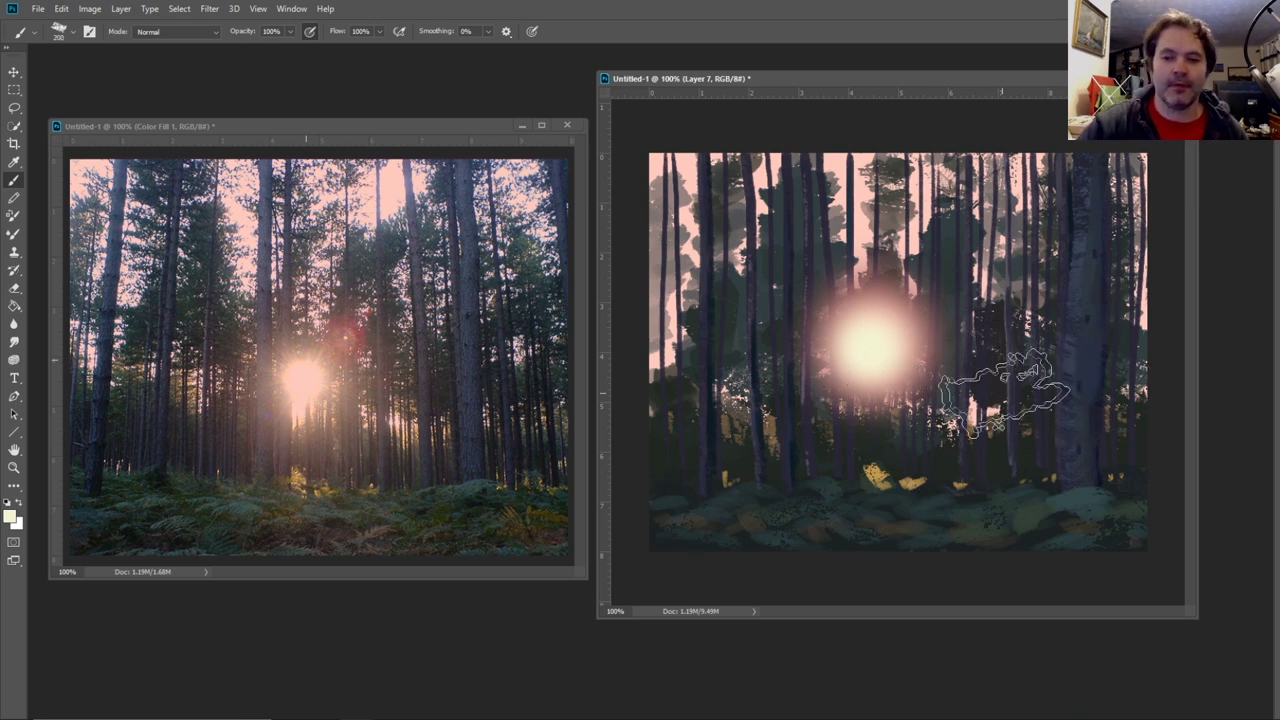
{"action": "key", "text": "bracketleft"}
{"action": "key", "text": "bracketleft"}
{"action": "key", "text": "bracketleft"}
{"action": "key", "text": "bracketleft"}
{"action": "key", "text": "bracketleft"}
{"action": "key", "text": "bracketleft"}
{"action": "key", "text": "bracketleft"}
{"action": "key", "text": "bracketleft"}
{"action": "key", "text": "bracketleft"}
{"action": "key", "text": "bracketleft"}
{"action": "key", "text": "bracketleft"}
{"action": "key", "text": "bracketleft"}
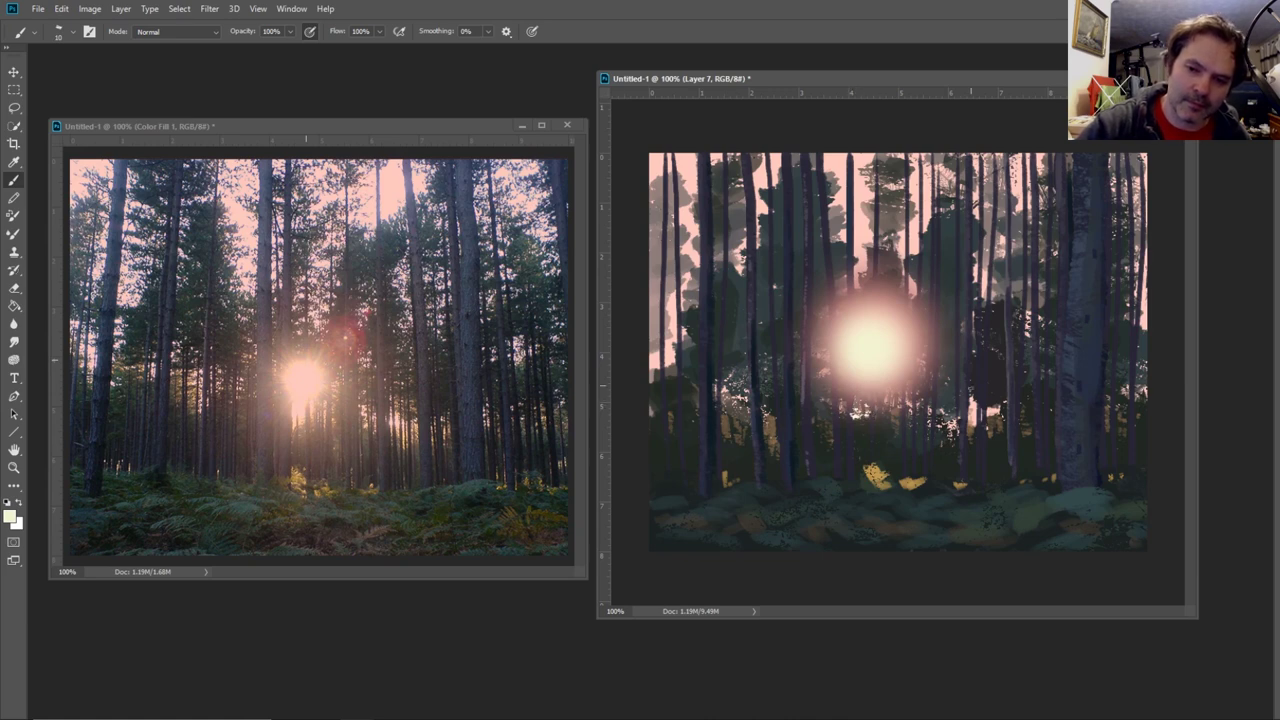
{"action": "mouse_move", "coordinate": [975, 406]}
{"action": "left_mouse_down"}
{"action": "mouse_move", "coordinate": [970, 382]}
{"action": "mouse_move", "coordinate": [949, 406]}
{"action": "mouse_move", "coordinate": [987, 378]}
{"action": "mouse_move", "coordinate": [997, 392]}
{"action": "left_mouse_up"}
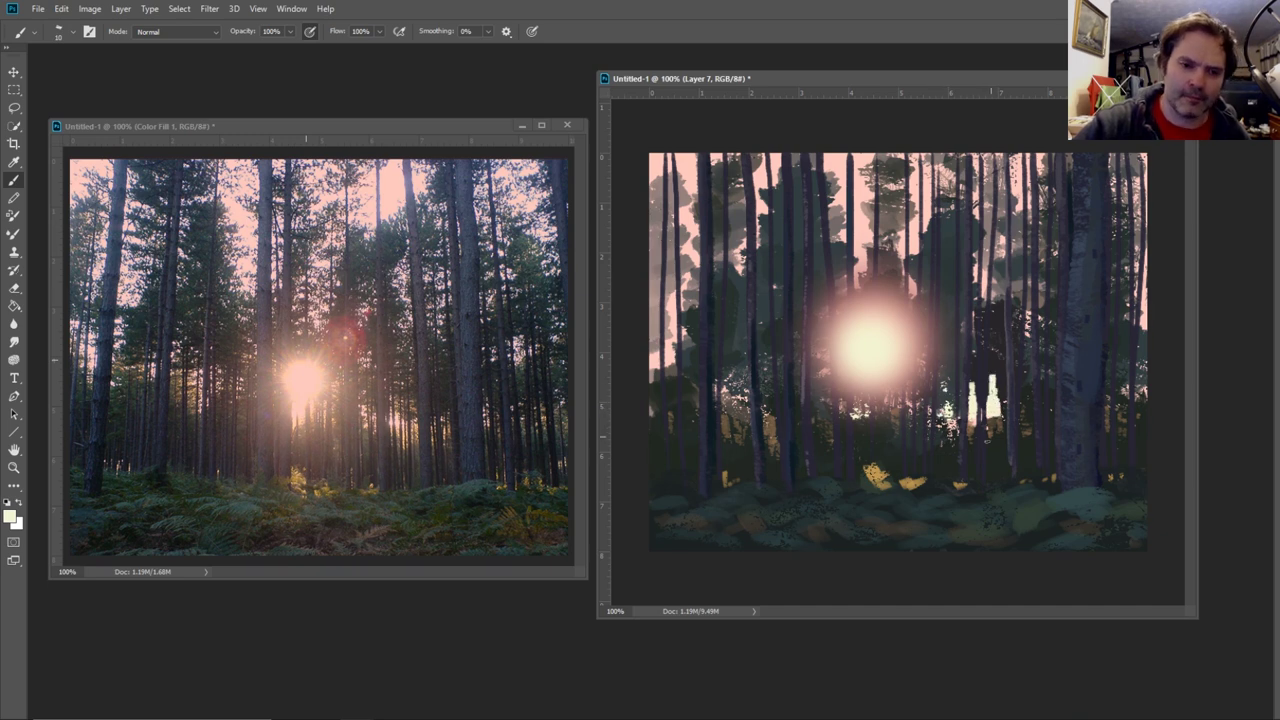
{"action": "key", "text": "ctrl+z"}
{"action": "key", "text": "ctrl+z"}
{"action": "key", "text": "ctrl+z"}
{"action": "key", "text": "ctrl+z"}
{"action": "key", "text": "ctrl+z"}
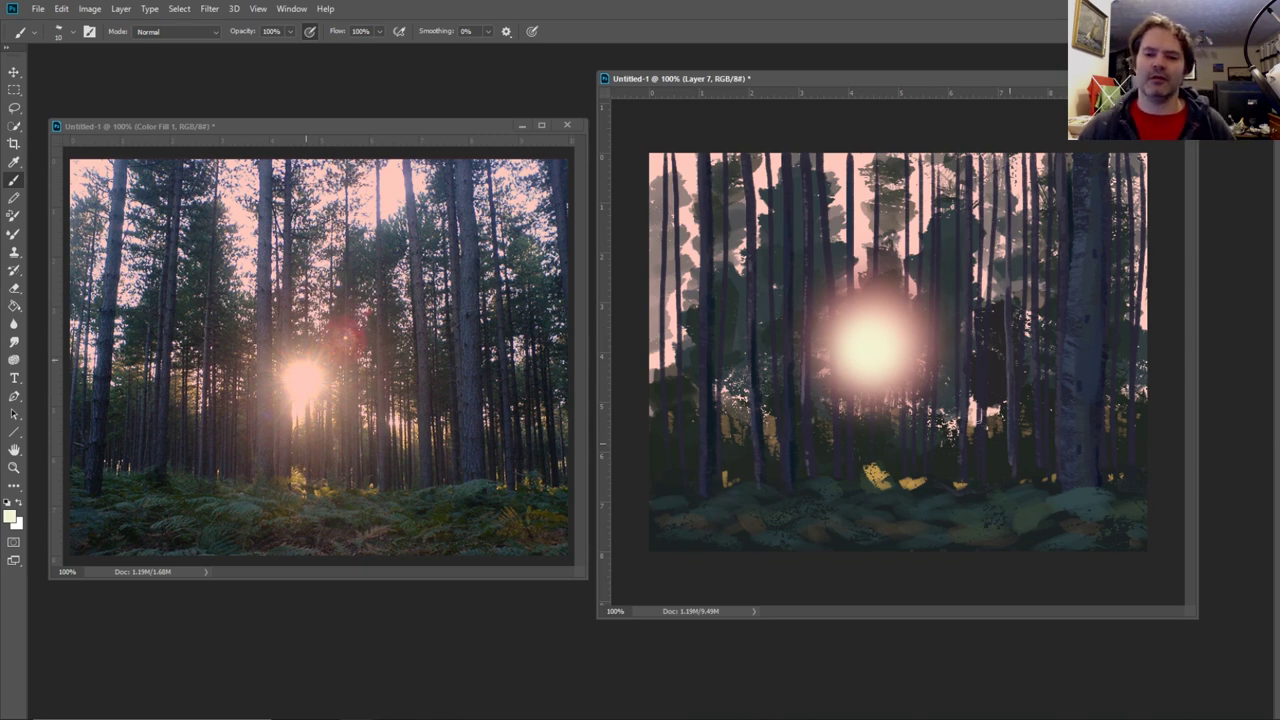
- Sample a pink from the painting and paint a thin pink highlight down the trunk below the sun glow
{"action": "left_click", "coordinate": [14, 162]}
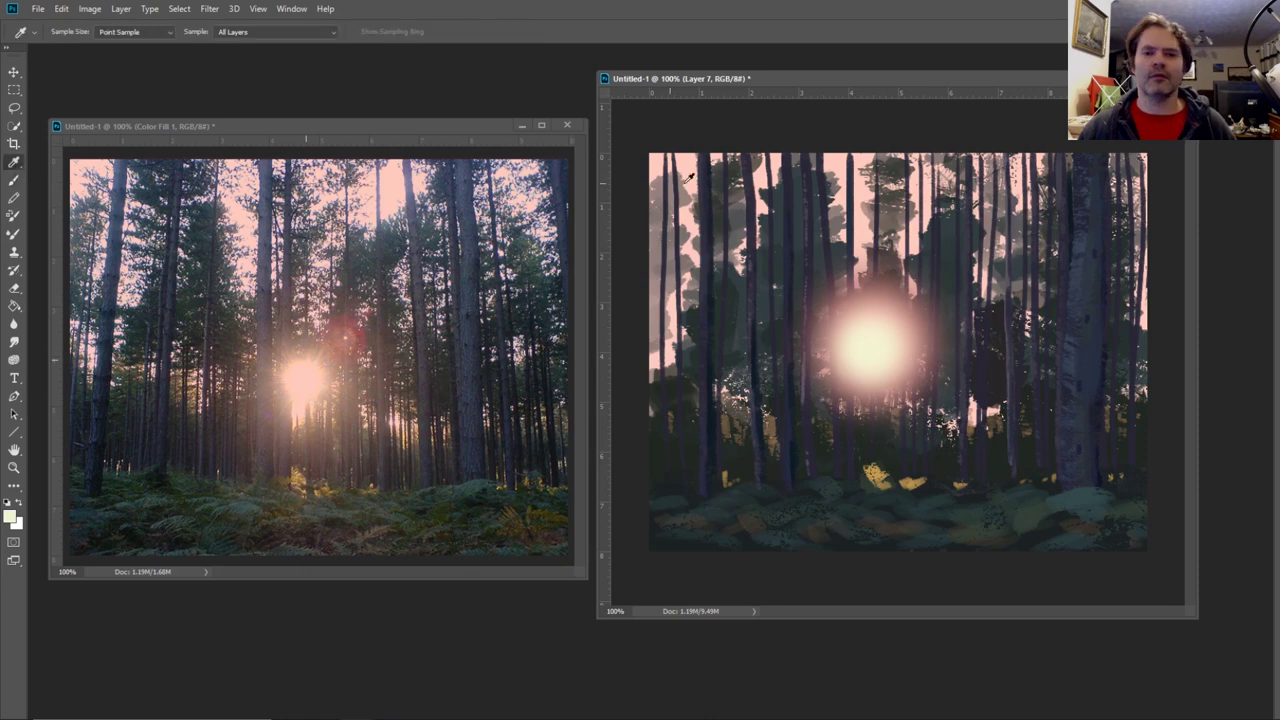
{"action": "left_click", "coordinate": [766, 166]}
{"action": "left_click", "coordinate": [16, 180]}
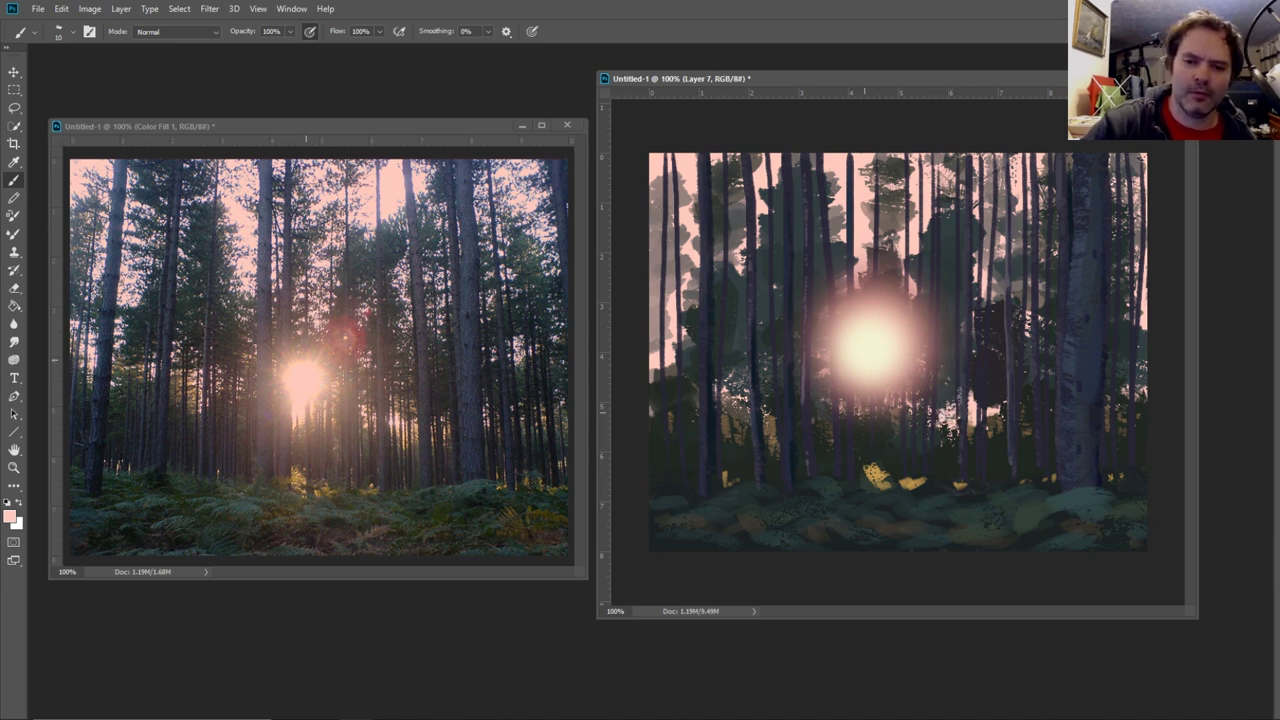
{"action": "left_click_drag", "start_coordinate": [744, 397], "coordinate": [748, 405]}
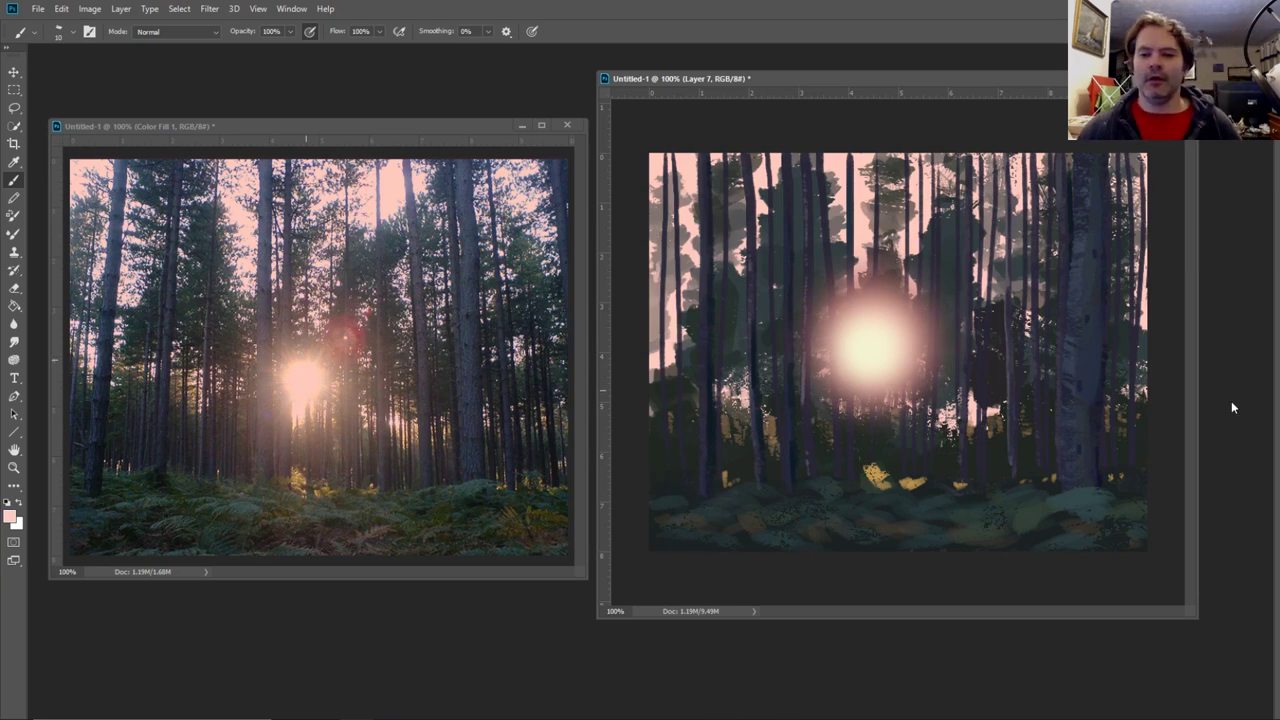
{"action": "mouse_move", "coordinate": [1276, 330]}
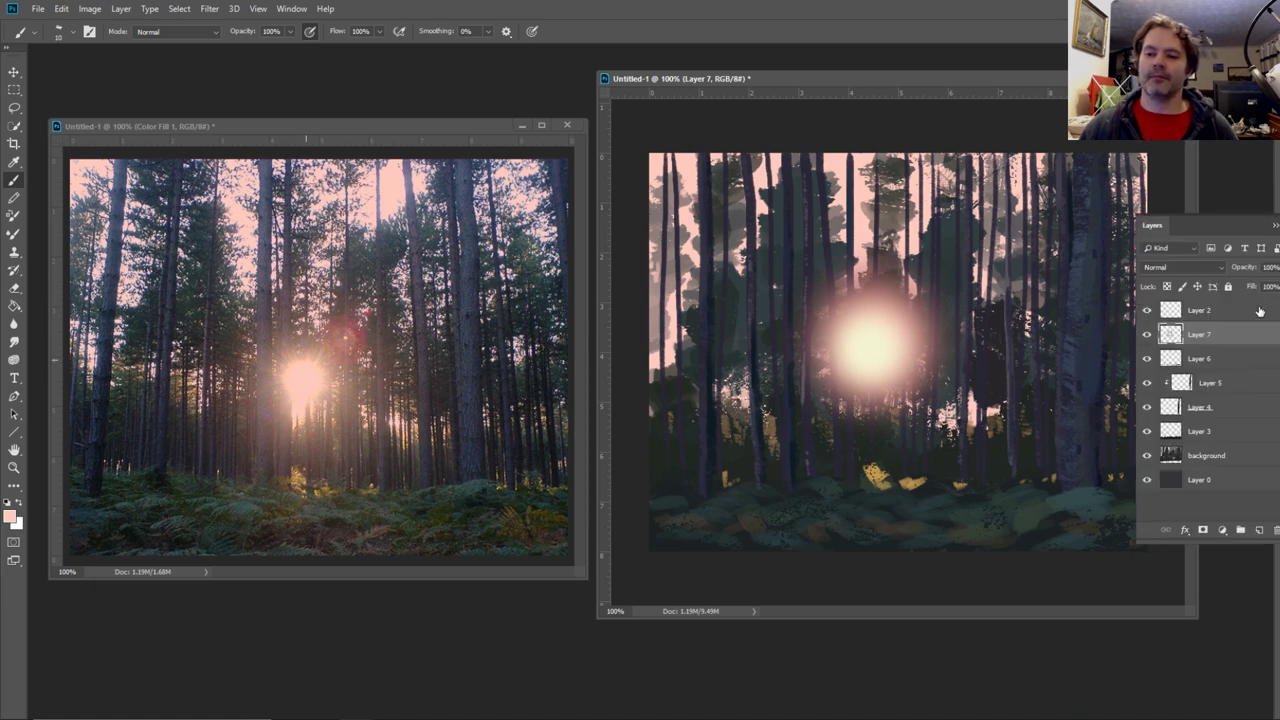
- Add a Hue/Saturation adjustment layer above Layer 2 with Saturation raised to +23
{"action": "left_click", "coordinate": [1261, 313]}
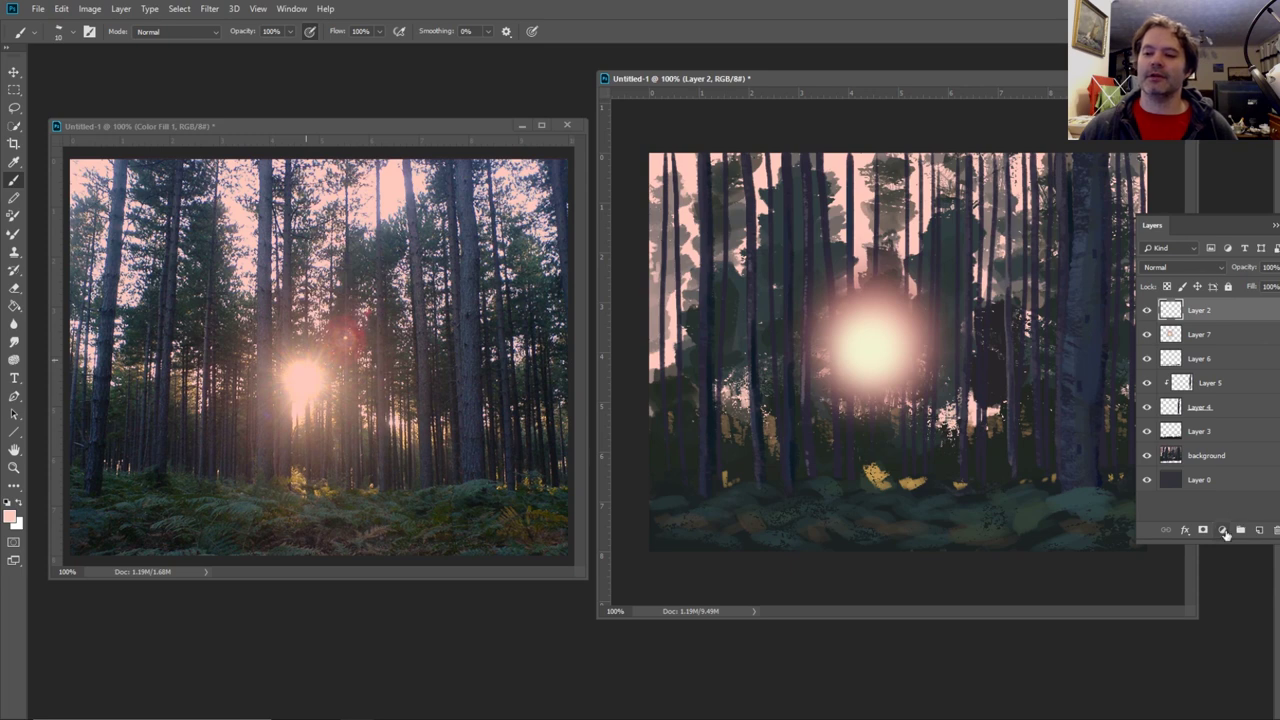
{"action": "left_click", "coordinate": [1224, 533]}
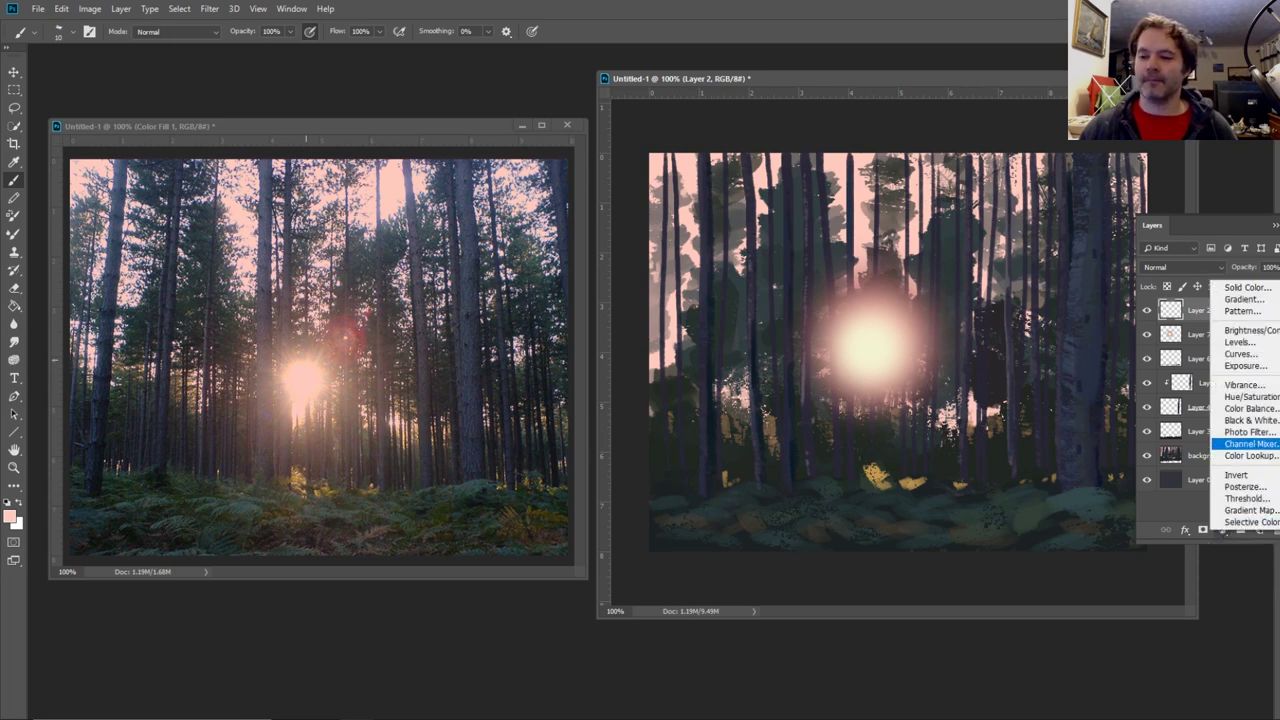
{"action": "left_click", "coordinate": [1250, 396]}
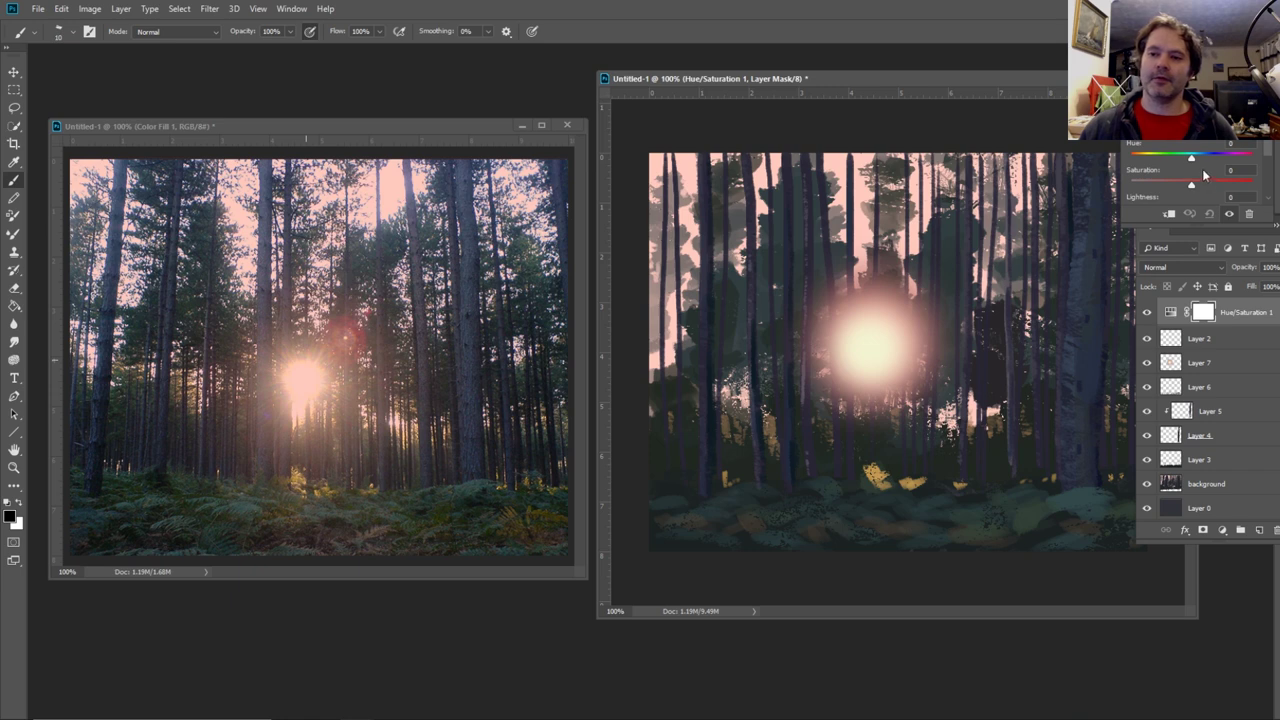
{"action": "mouse_move", "coordinate": [1193, 188]}
{"action": "left_mouse_down"}
{"action": "mouse_move", "coordinate": [1212, 191]}
{"action": "mouse_move", "coordinate": [1180, 188]}
{"action": "mouse_move", "coordinate": [1195, 163]}
{"action": "mouse_move", "coordinate": [1258, 167]}
{"action": "mouse_move", "coordinate": [1168, 170]}
{"action": "mouse_move", "coordinate": [1198, 166]}
{"action": "mouse_move", "coordinate": [1199, 184]}
{"action": "left_mouse_up"}
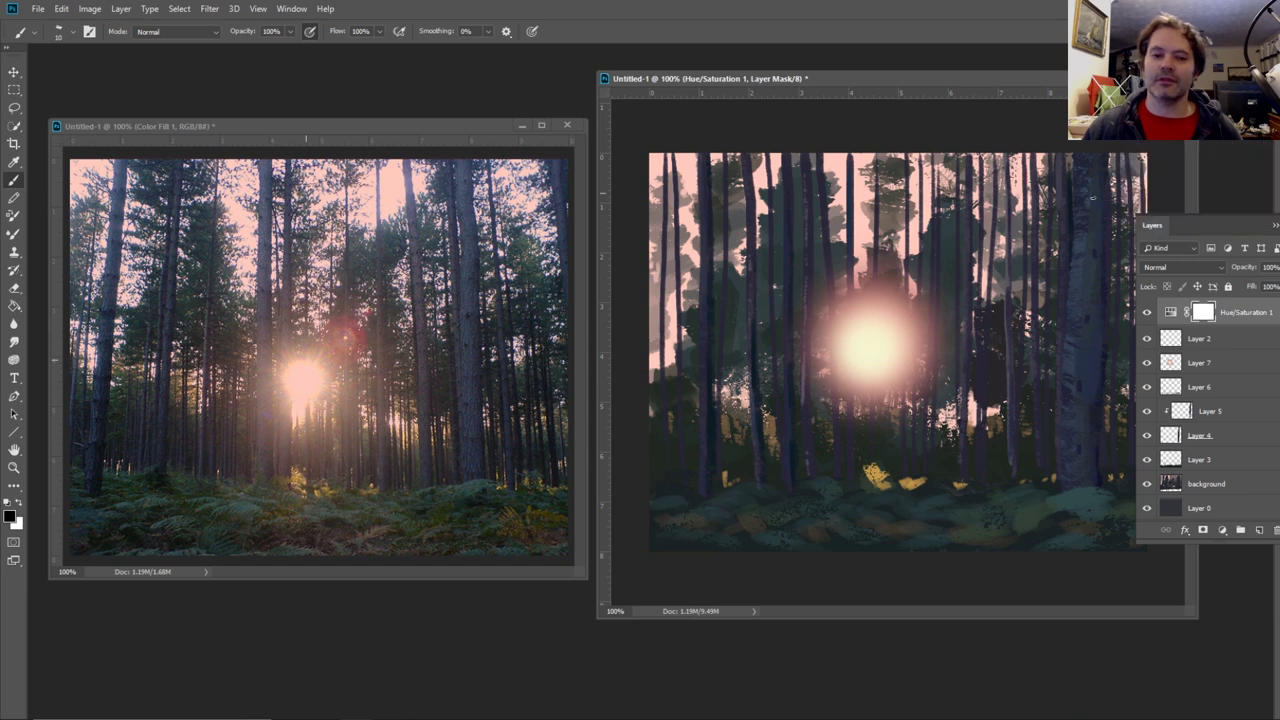
{"action": "left_click", "coordinate": [1275, 226]}
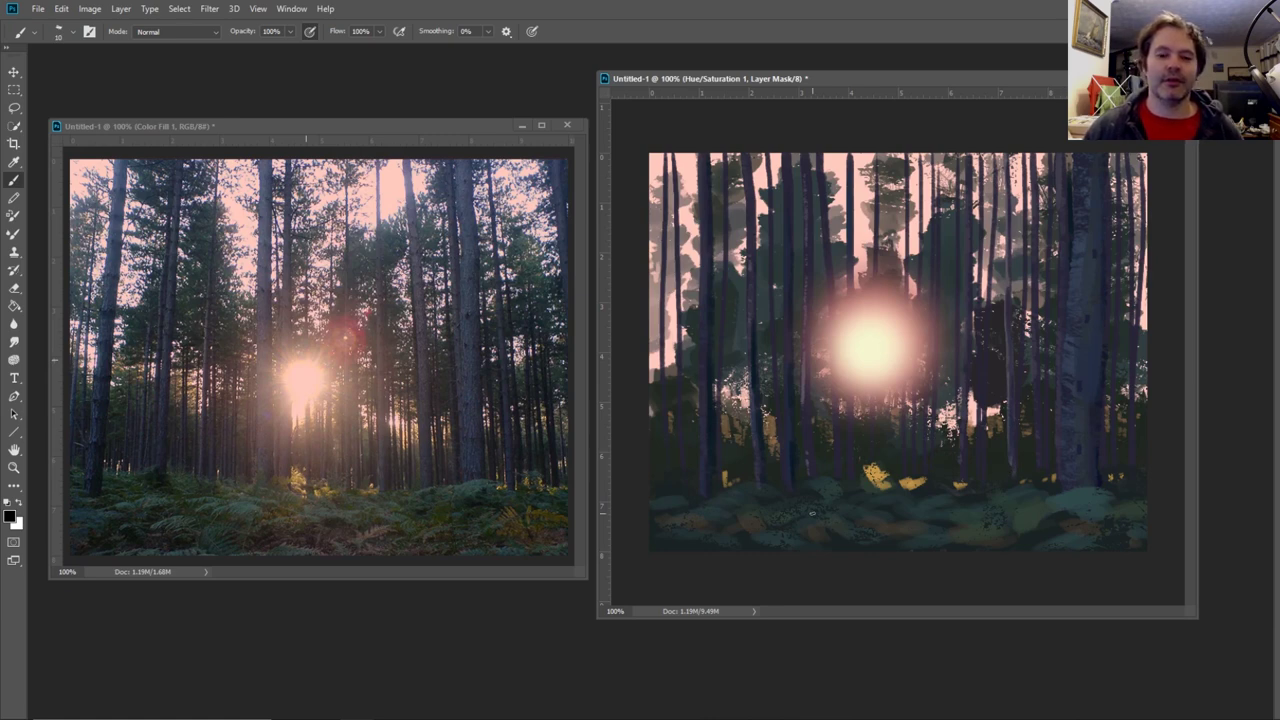
- Switch between the Eyedropper and Brush, then target Layer 5 in the Layers panel
{"action": "key", "text": "i"}
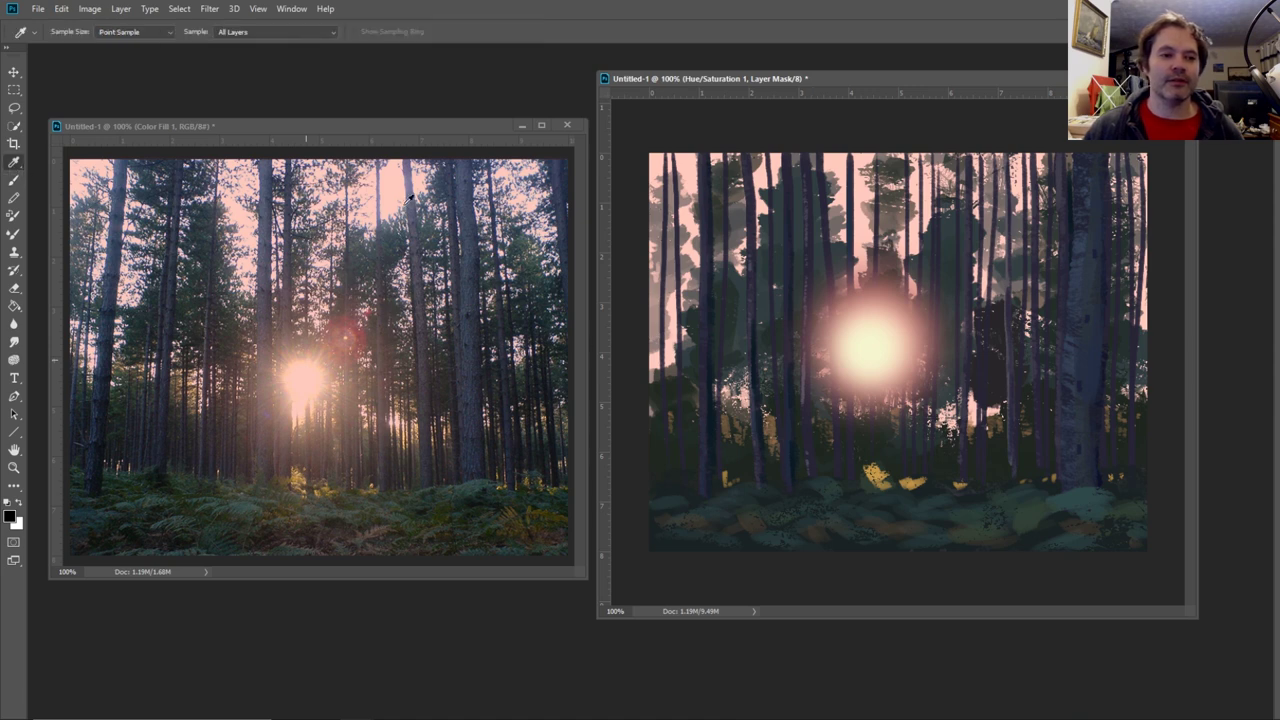
{"action": "key", "text": "b"}
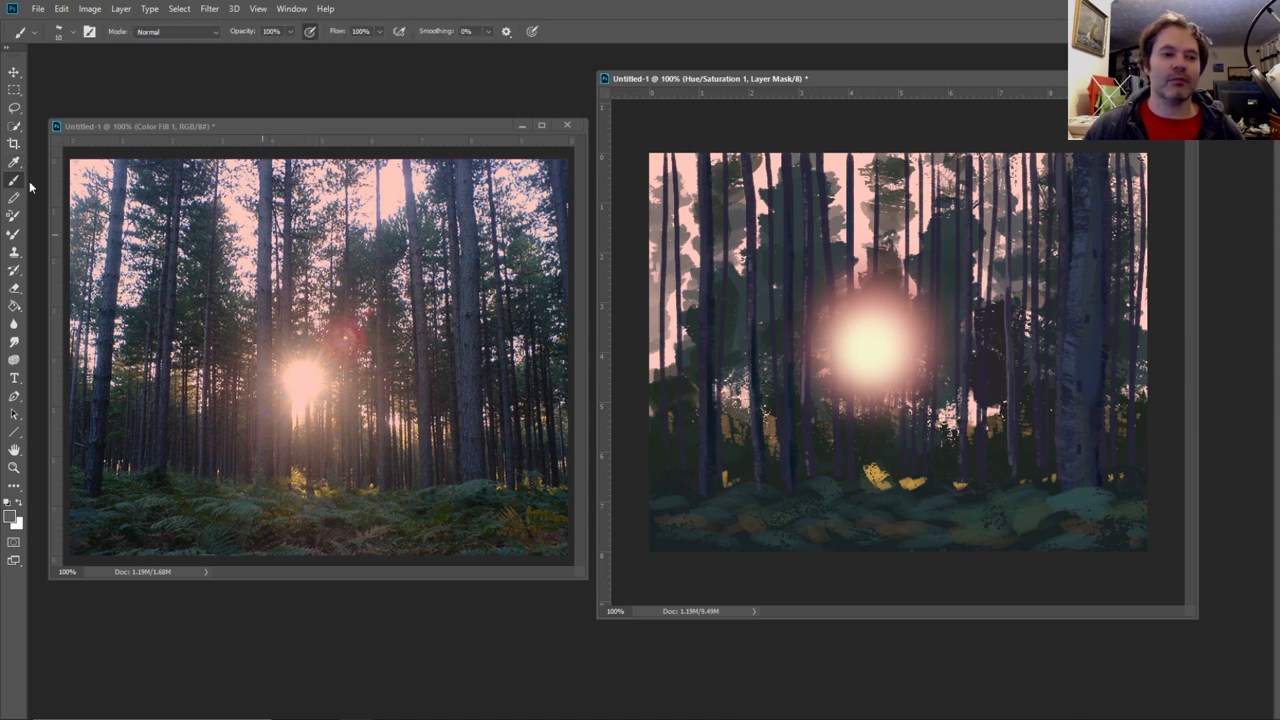
{"action": "key", "text": "F7"}
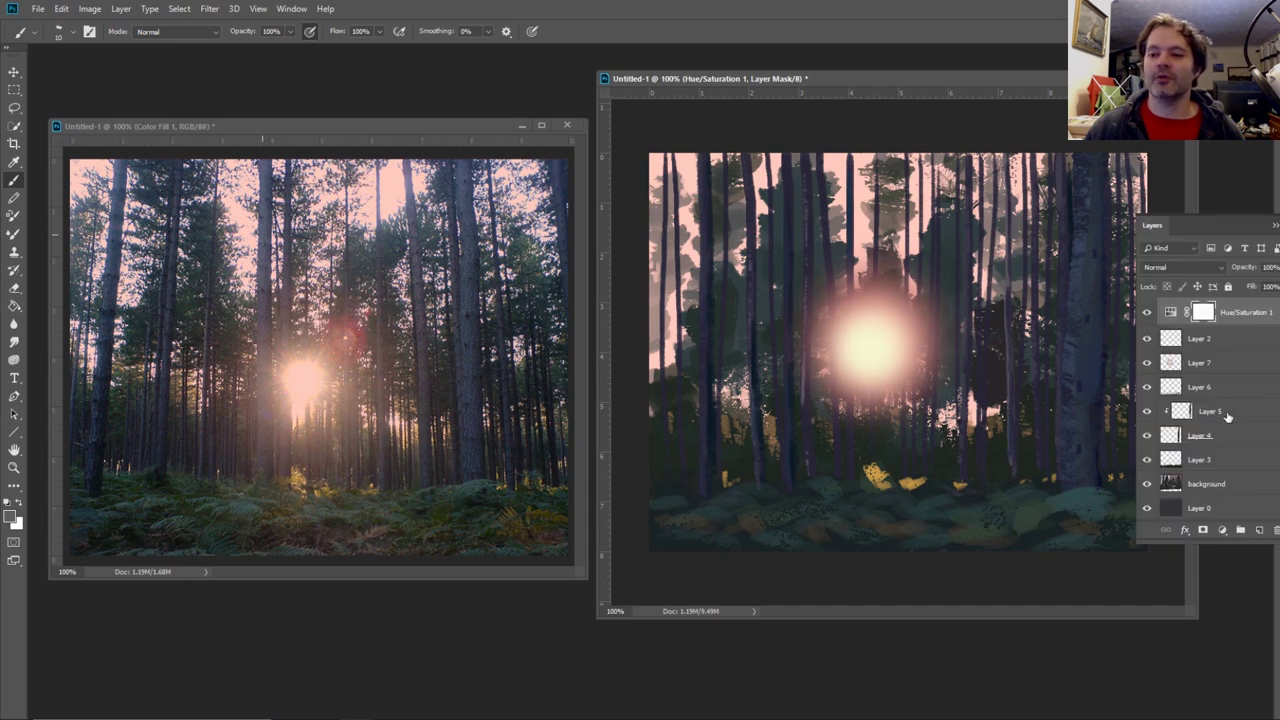
{"action": "left_click", "coordinate": [1227, 414]}
- Add a new empty layer above Layer 5 and sample a colour for trunk strokes
{"action": "left_click", "coordinate": [1259, 532]}
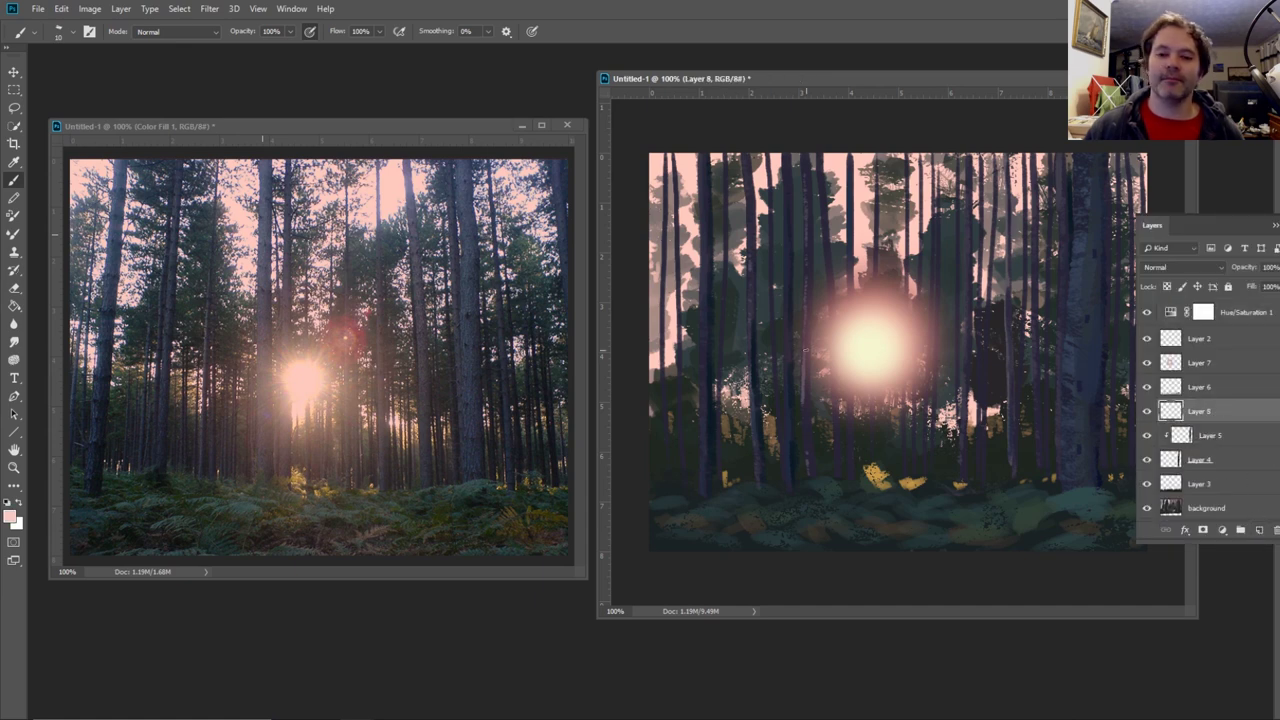
{"action": "key", "text": "F7"}
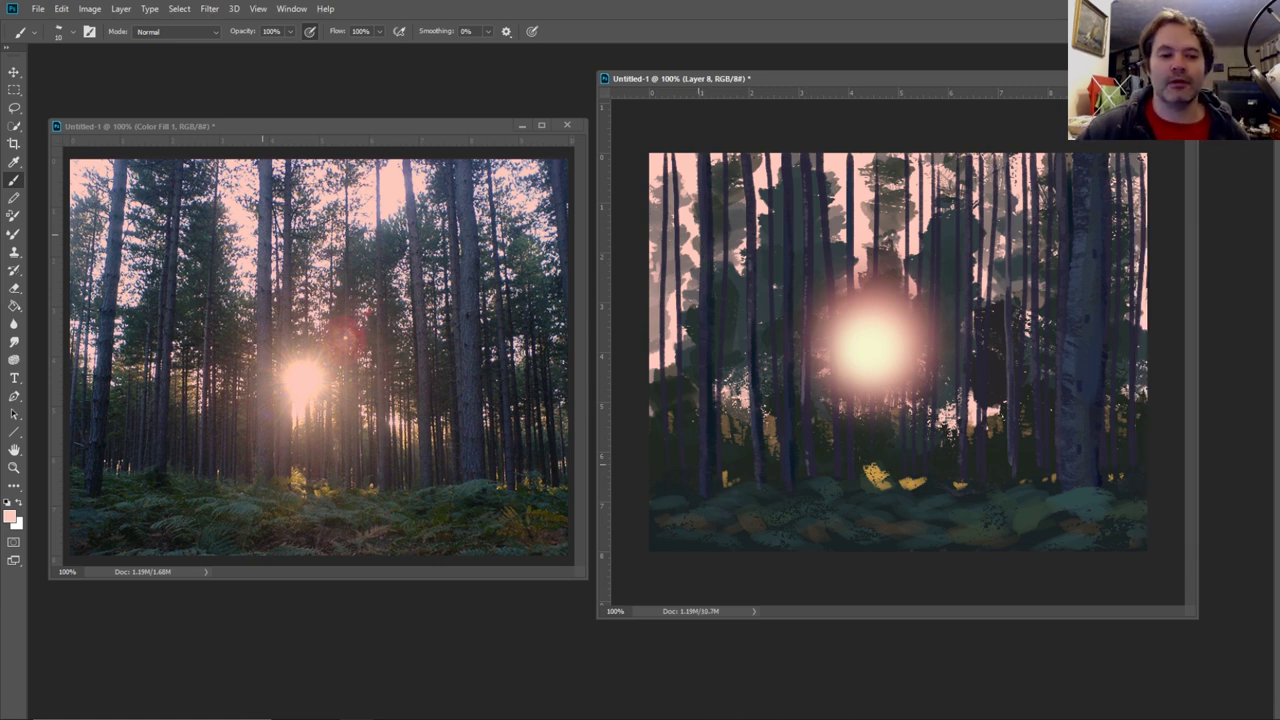
{"action": "key", "text": "i"}
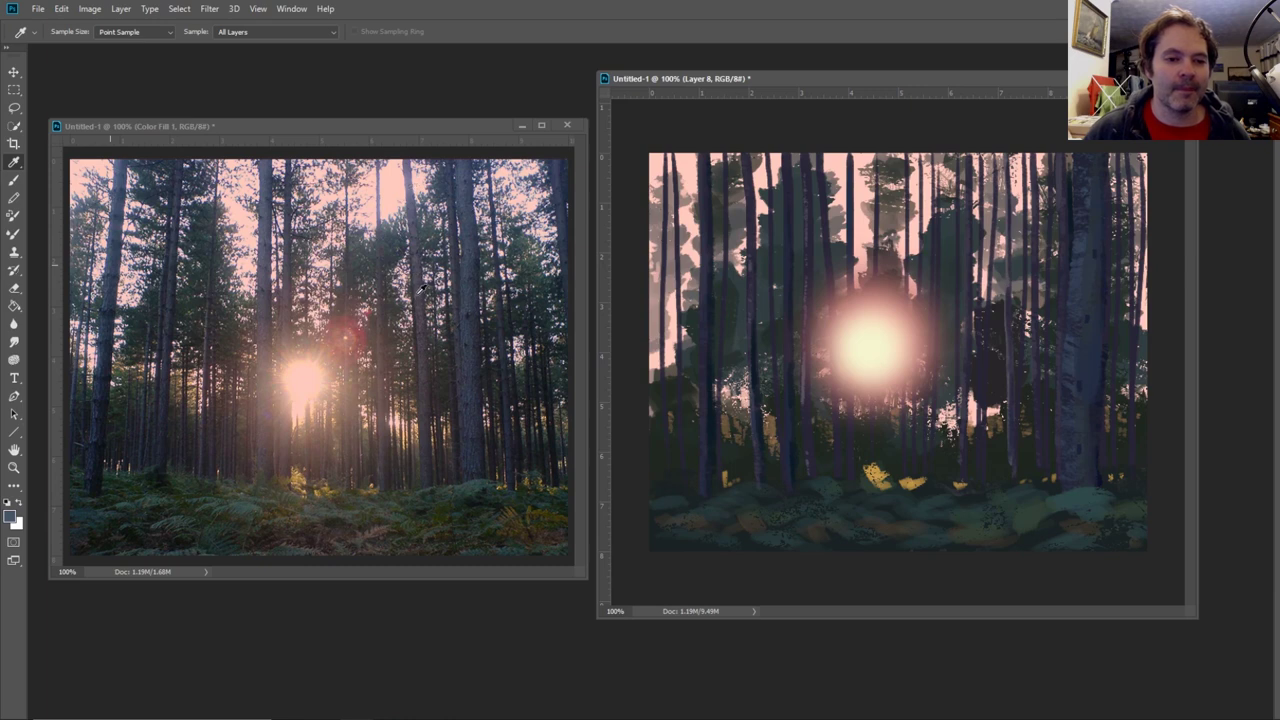
{"action": "left_click", "coordinate": [14, 180]}
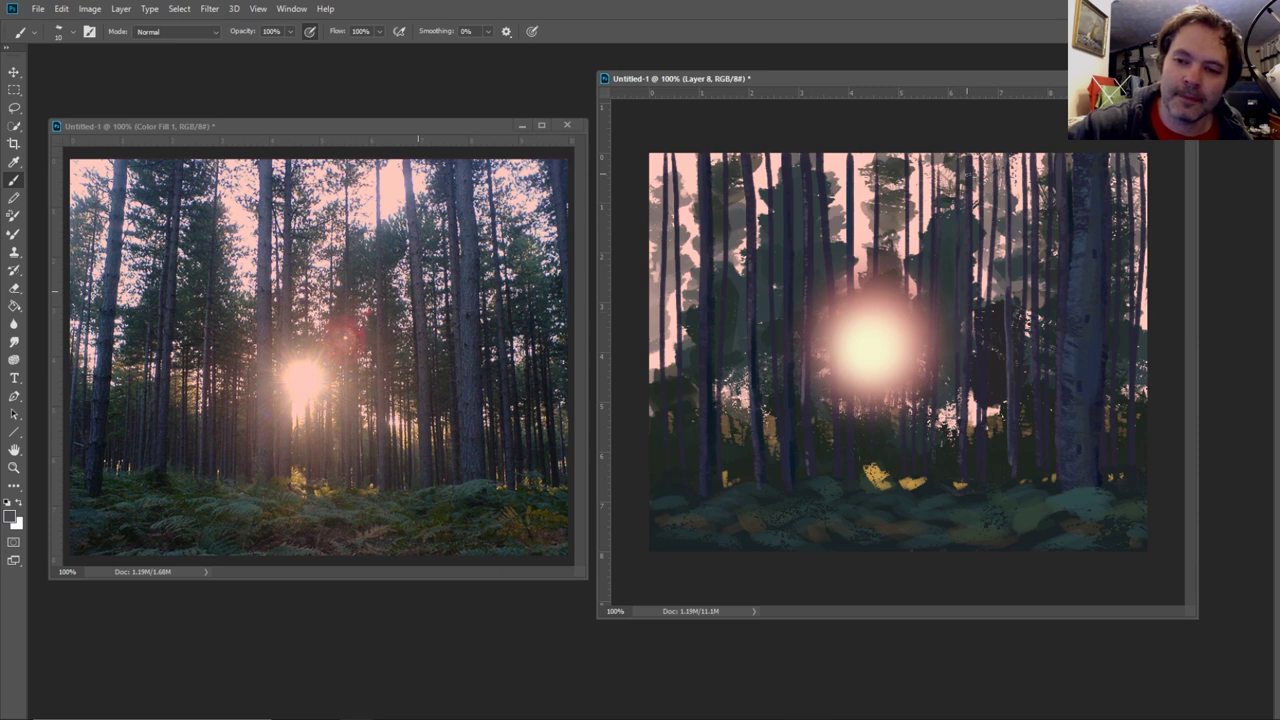
- Paint thin dark and light streaks down the trunks, using a 30 px brush on the big right trunk
{"action": "left_click_drag", "start_coordinate": [985, 325], "coordinate": [979, 400]}
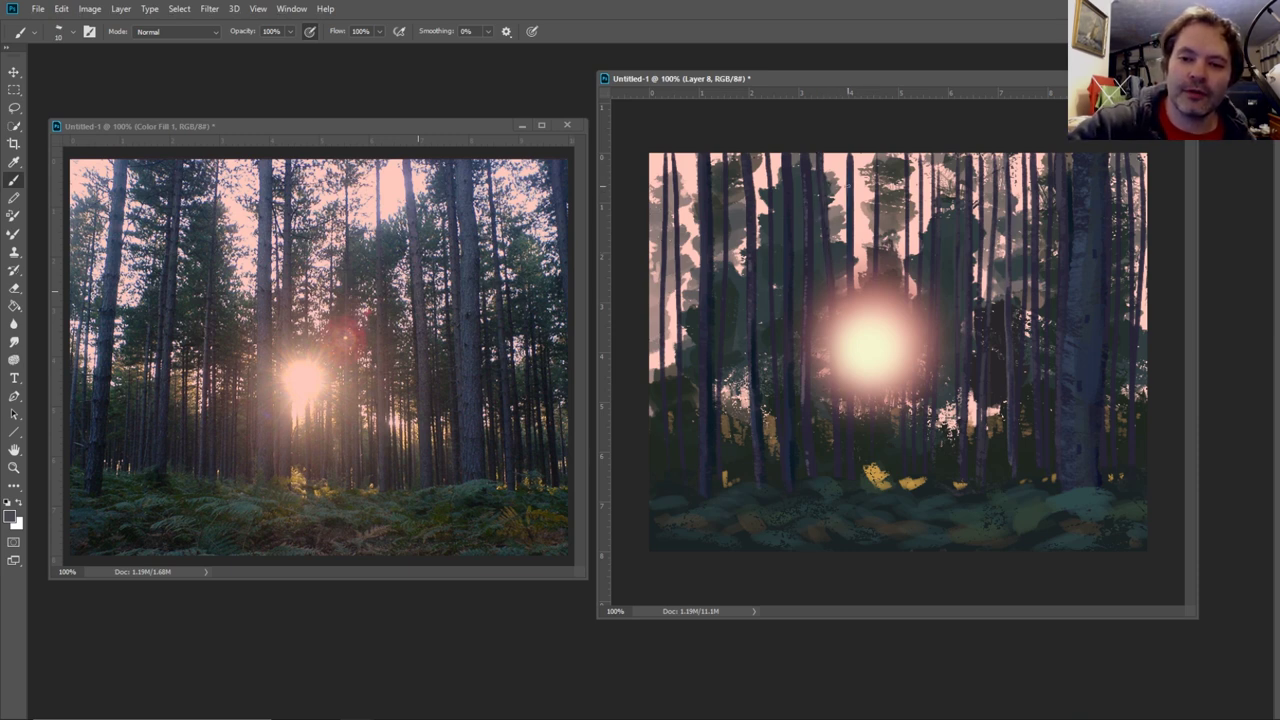
{"action": "left_click_drag", "start_coordinate": [847, 152], "coordinate": [847, 224]}
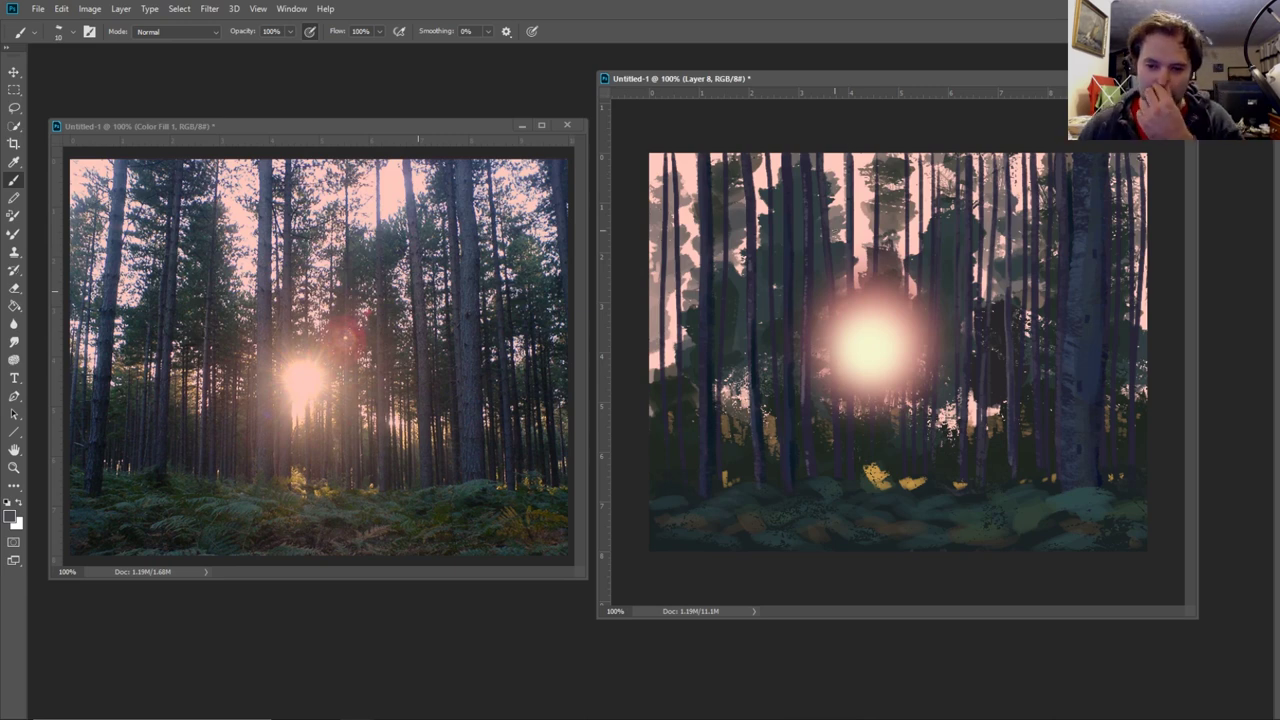
{"action": "left_click_drag", "start_coordinate": [705, 405], "coordinate": [705, 467]}
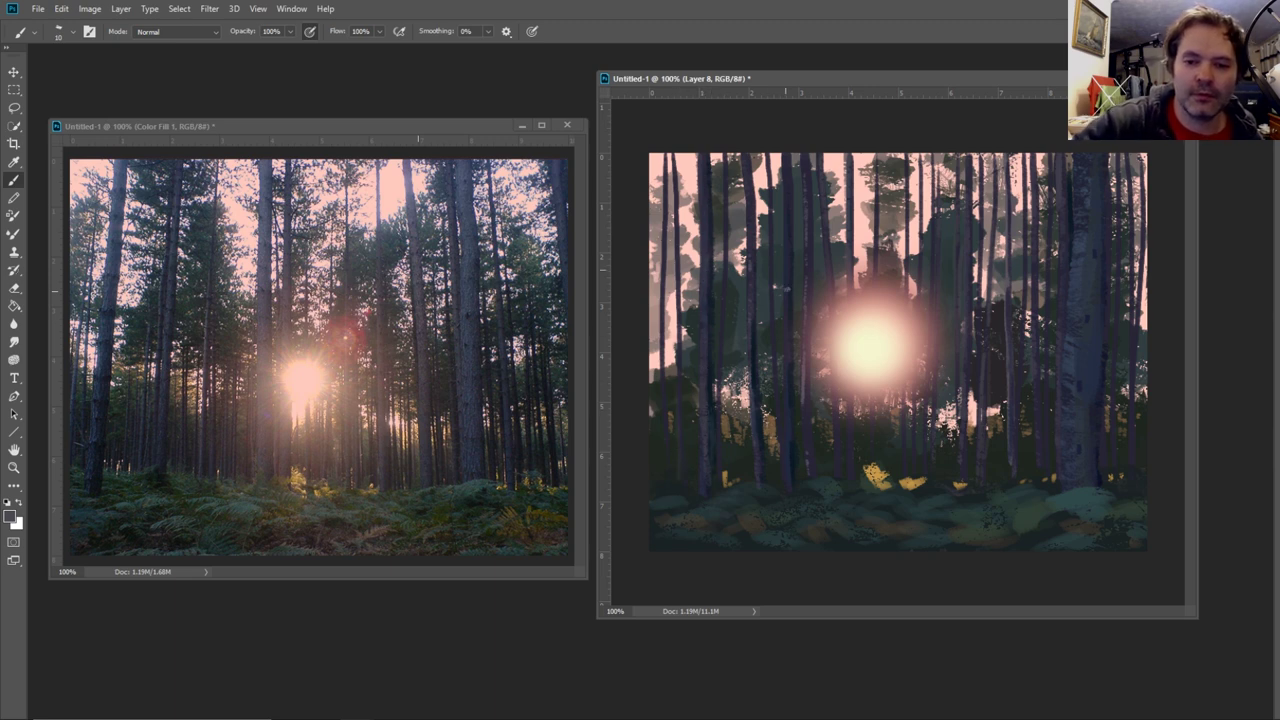
{"action": "left_click_drag", "start_coordinate": [787, 350], "coordinate": [787, 447]}
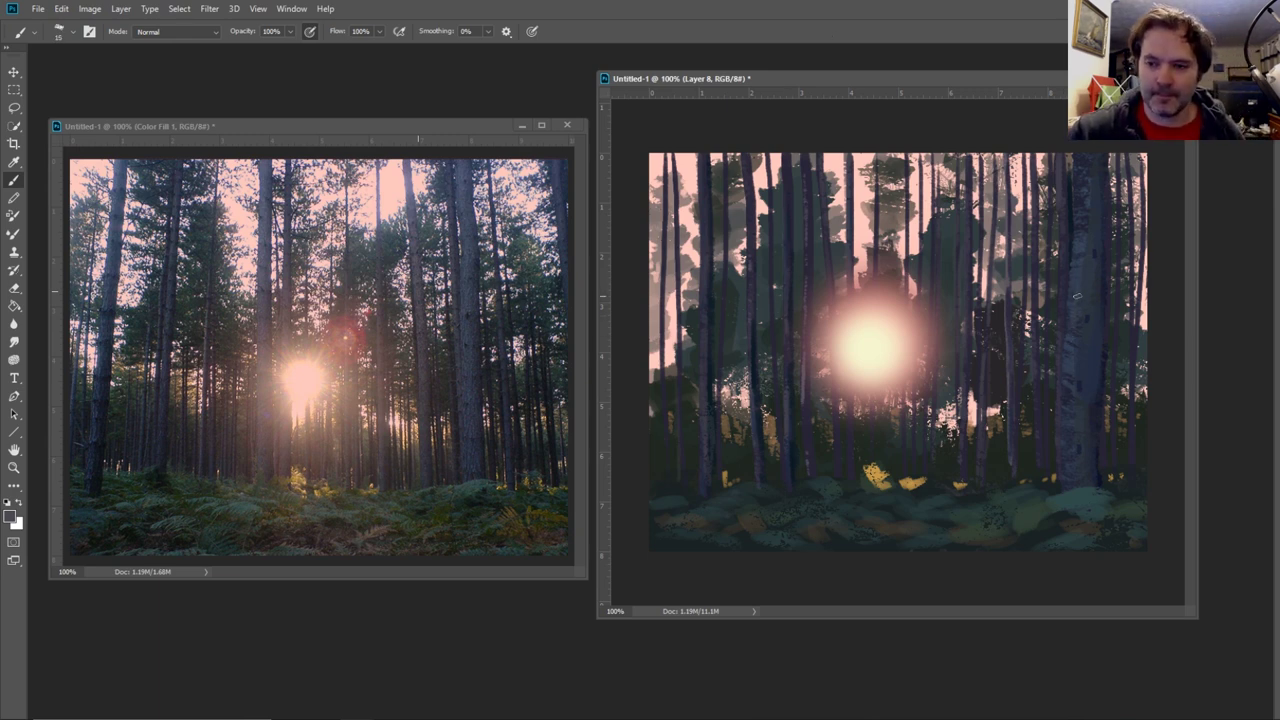
{"action": "key", "text": "bracketright"}
{"action": "key", "text": "bracketright"}
{"action": "key", "text": "bracketright"}
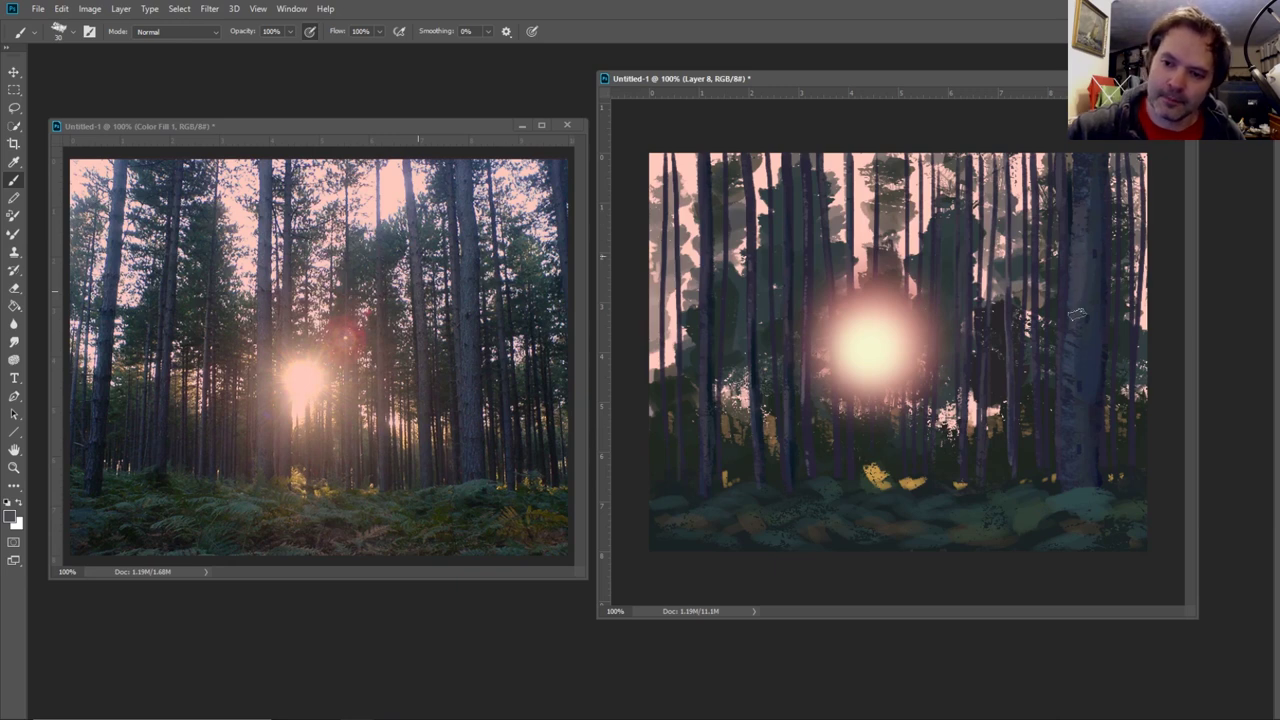
{"action": "mouse_move", "coordinate": [1077, 318]}
{"action": "left_mouse_down"}
{"action": "mouse_move", "coordinate": [1066, 385]}
{"action": "mouse_move", "coordinate": [1078, 470]}
{"action": "left_mouse_up"}
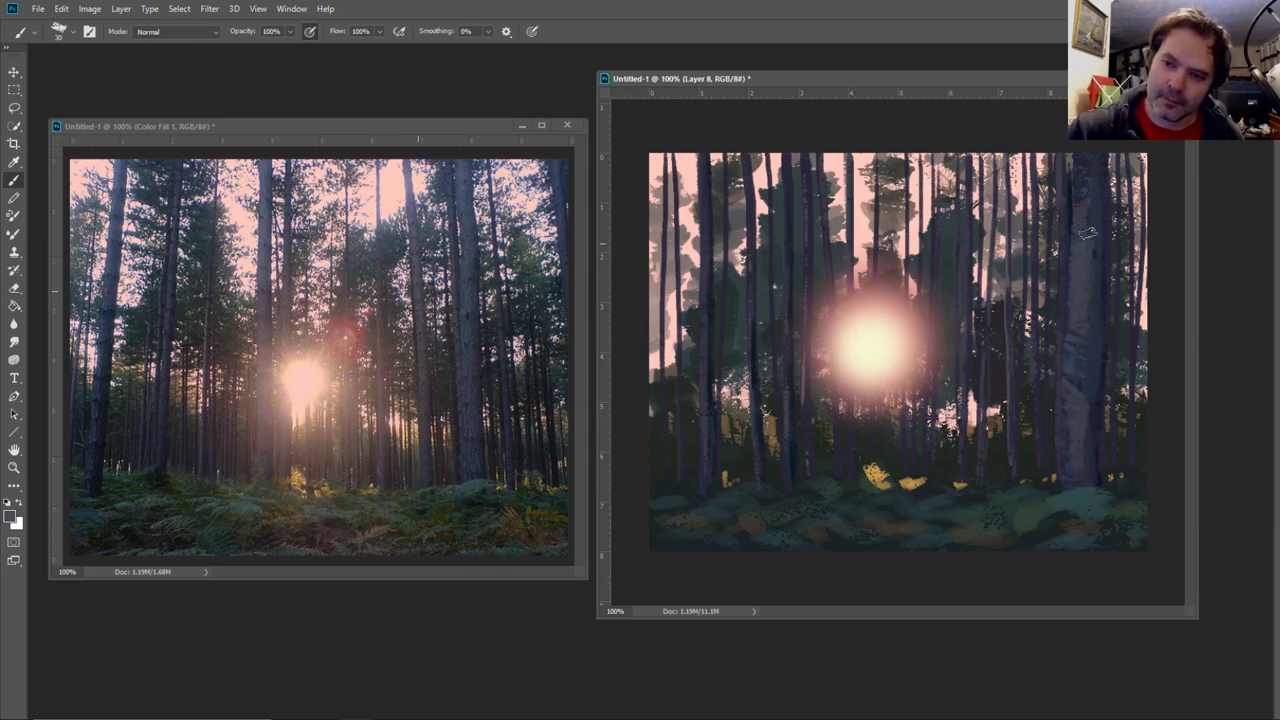
{"action": "mouse_move", "coordinate": [1088, 167]}
{"action": "left_mouse_down"}
{"action": "mouse_move", "coordinate": [1085, 431]}
{"action": "mouse_move", "coordinate": [1070, 479]}
{"action": "left_mouse_up"}
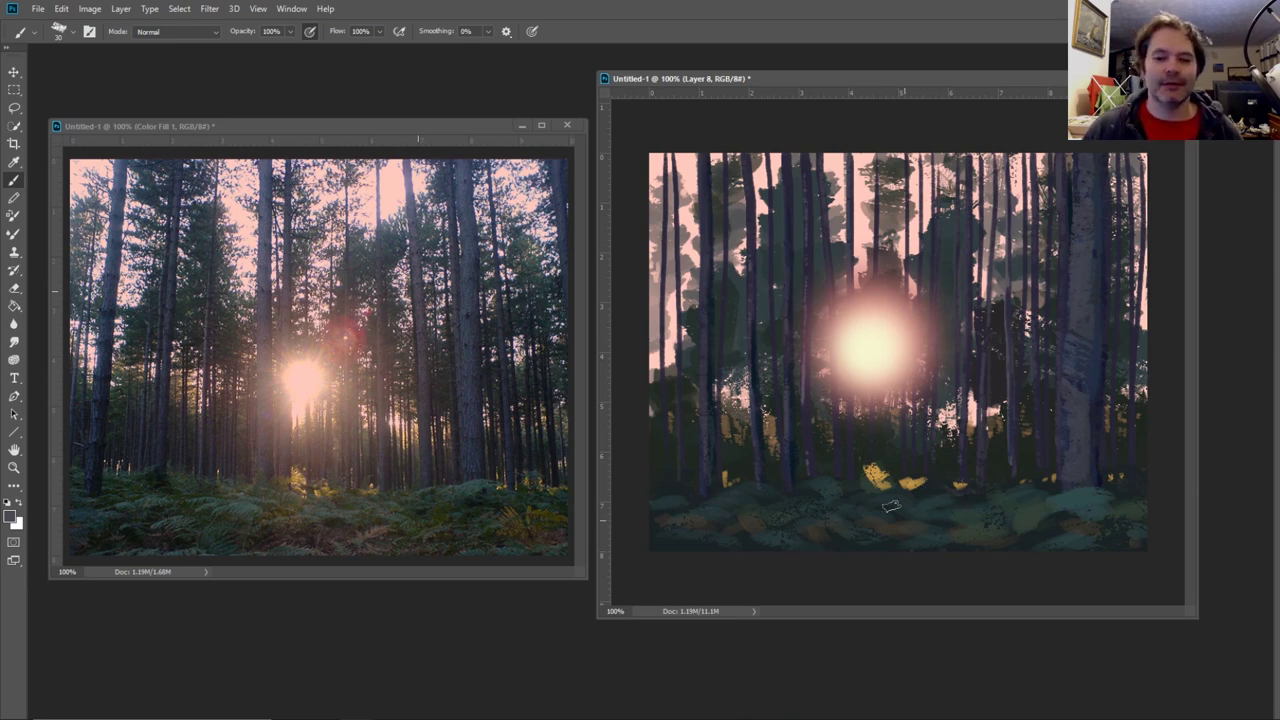
- Sample the dark foliage and darken the foreground colour to near-black teal 0e1111
{"action": "left_click", "coordinate": [14, 161]}
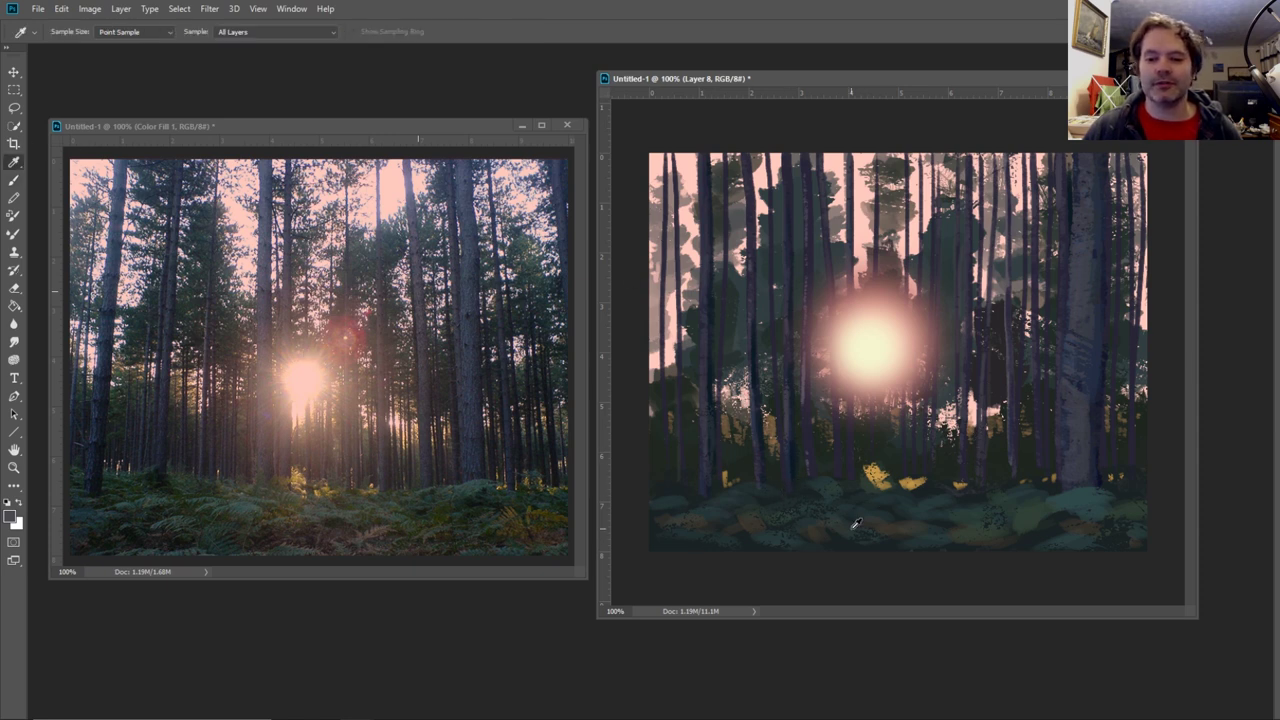
{"action": "left_click", "coordinate": [840, 533]}
{"action": "left_click", "coordinate": [9, 516]}
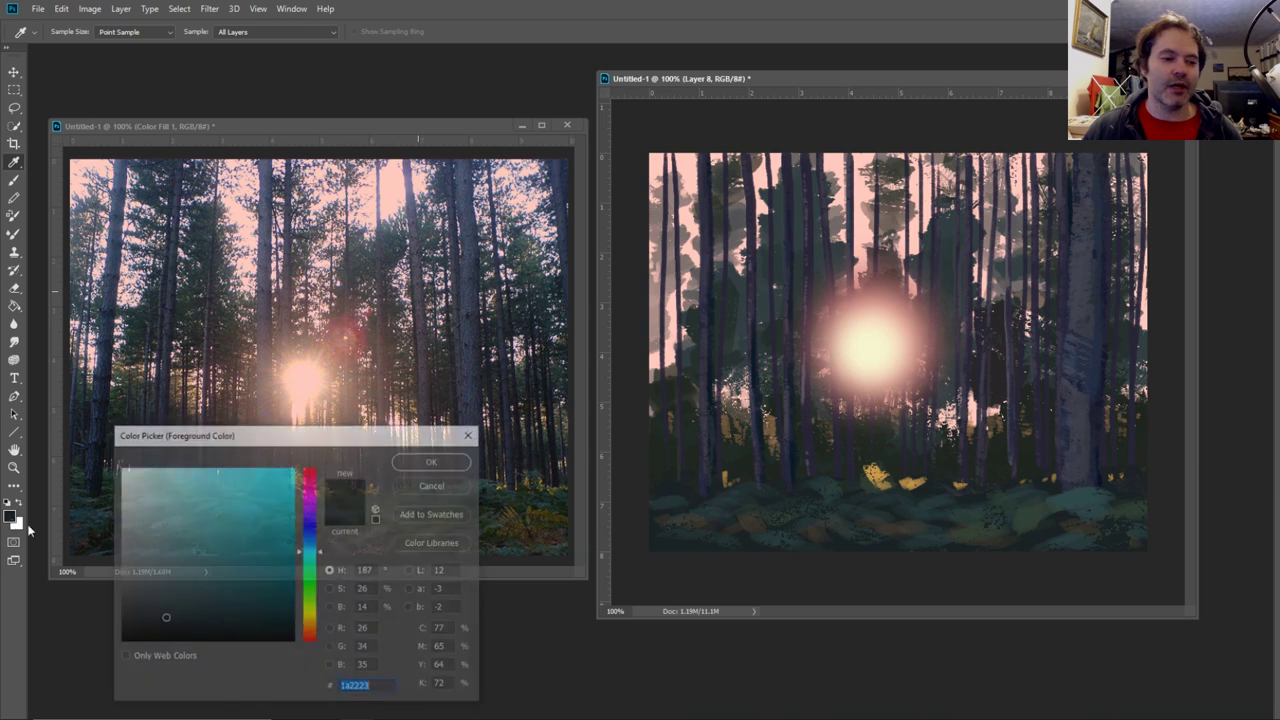
{"action": "left_click", "coordinate": [152, 631]}
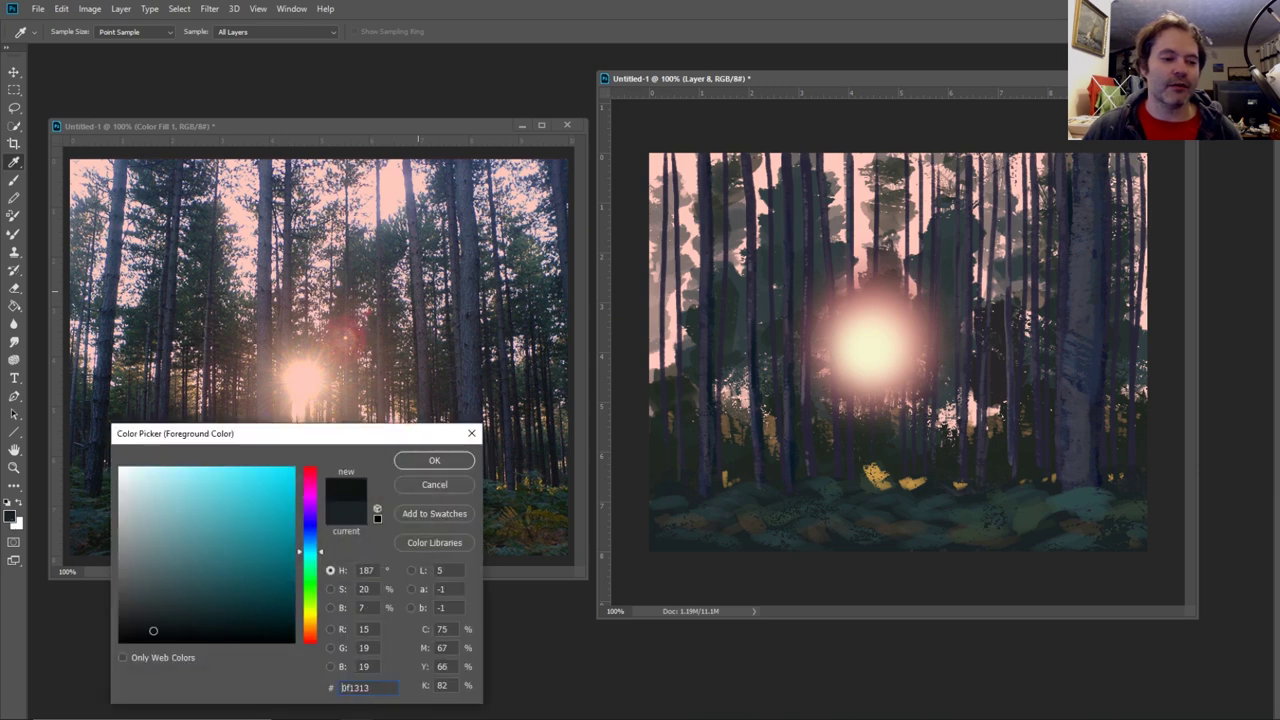
{"action": "left_click", "coordinate": [434, 460]}
{"action": "left_click", "coordinate": [14, 180]}
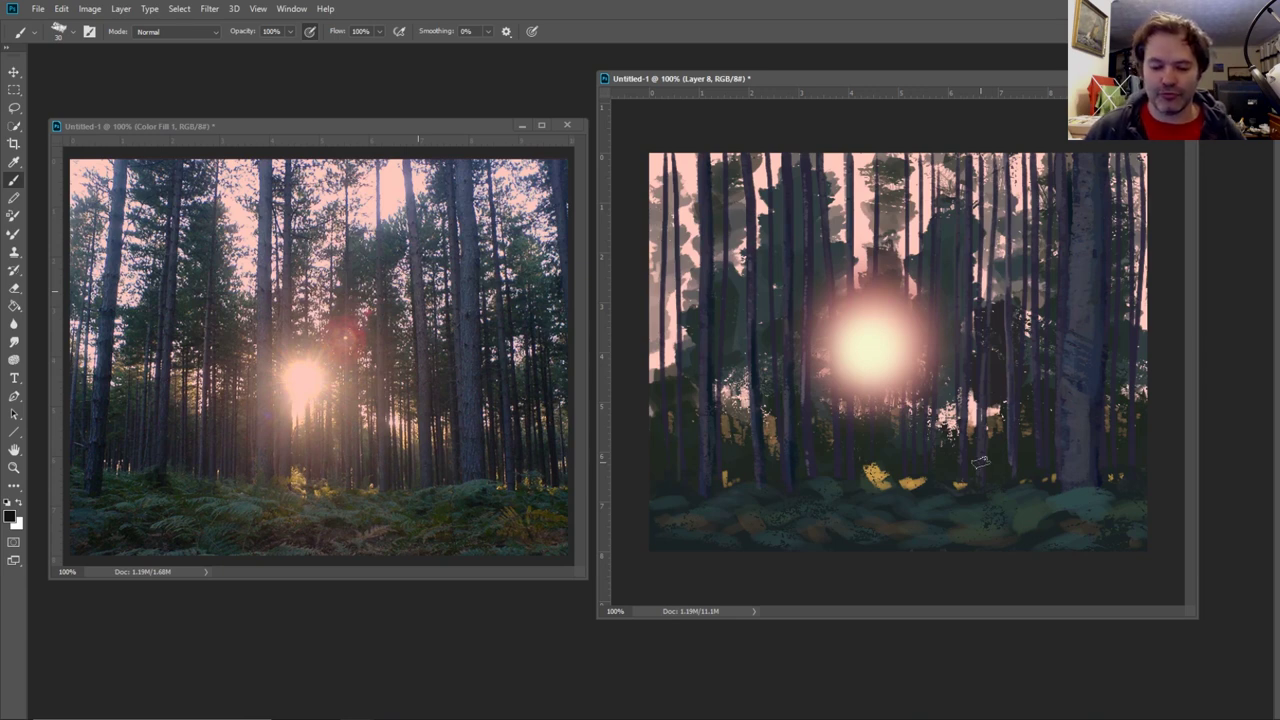
- Enlarge the brush, try a dark bush stroke at lower left, then undo it
{"action": "key", "text": "bracketright"}
{"action": "key", "text": "bracketright"}
{"action": "key", "text": "bracketright"}
{"action": "key", "text": "bracketright"}
{"action": "key", "text": "bracketright"}
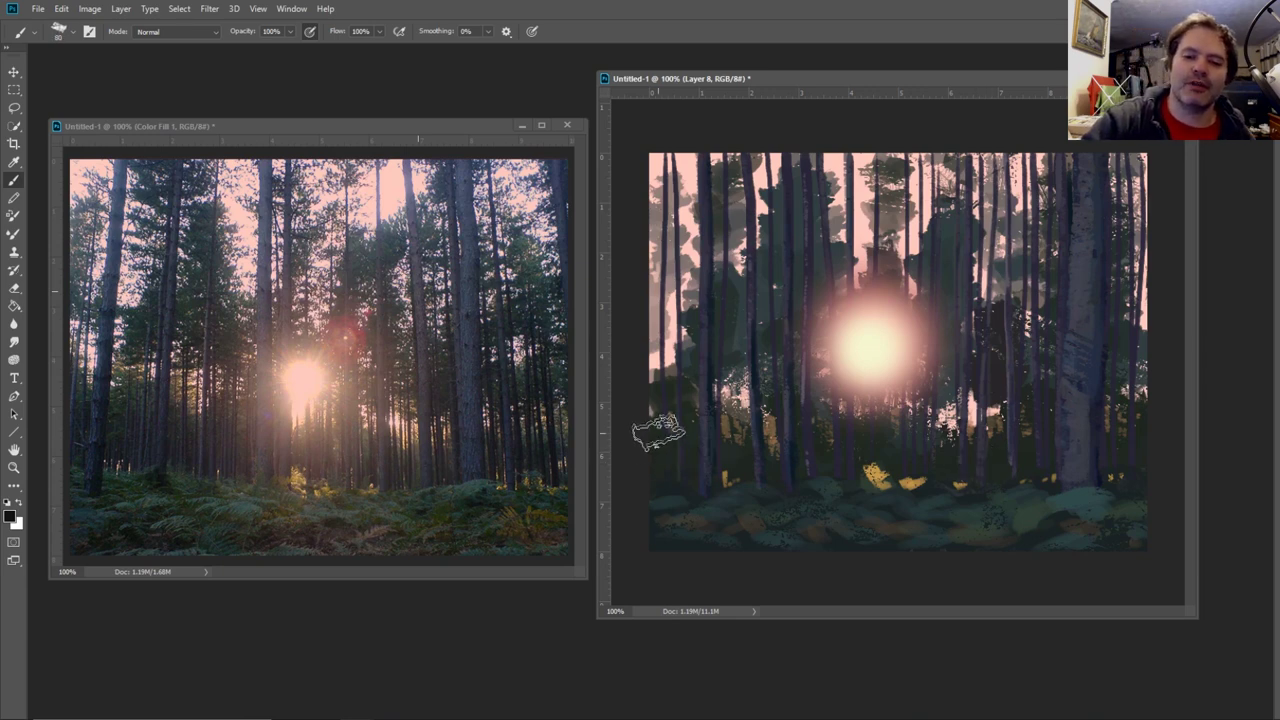
{"action": "mouse_move", "coordinate": [658, 432]}
{"action": "left_mouse_down"}
{"action": "mouse_move", "coordinate": [689, 465]}
{"action": "mouse_move", "coordinate": [672, 454]}
{"action": "mouse_move", "coordinate": [680, 475]}
{"action": "mouse_move", "coordinate": [658, 508]}
{"action": "mouse_move", "coordinate": [706, 545]}
{"action": "left_mouse_up"}
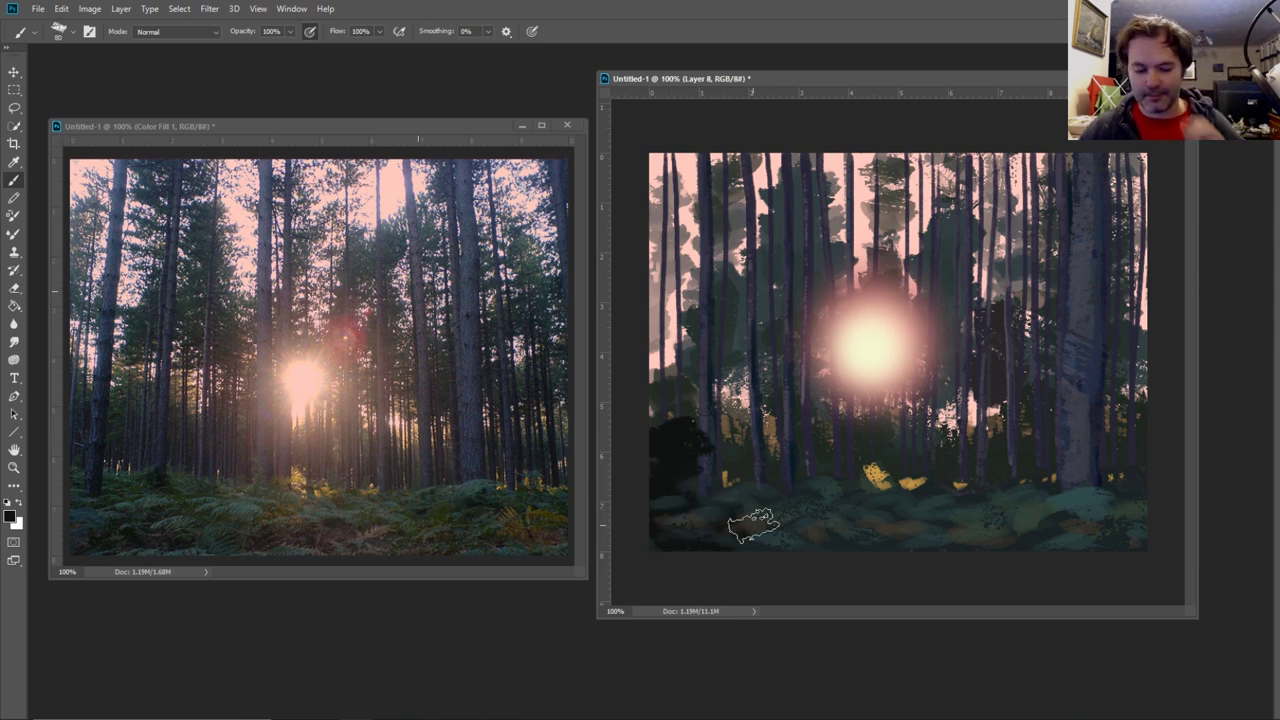
{"action": "key", "text": "ctrl+alt+z"}
{"action": "key", "text": "ctrl+alt+z"}
{"action": "key", "text": "ctrl+alt+z"}
{"action": "key", "text": "ctrl+alt+z"}
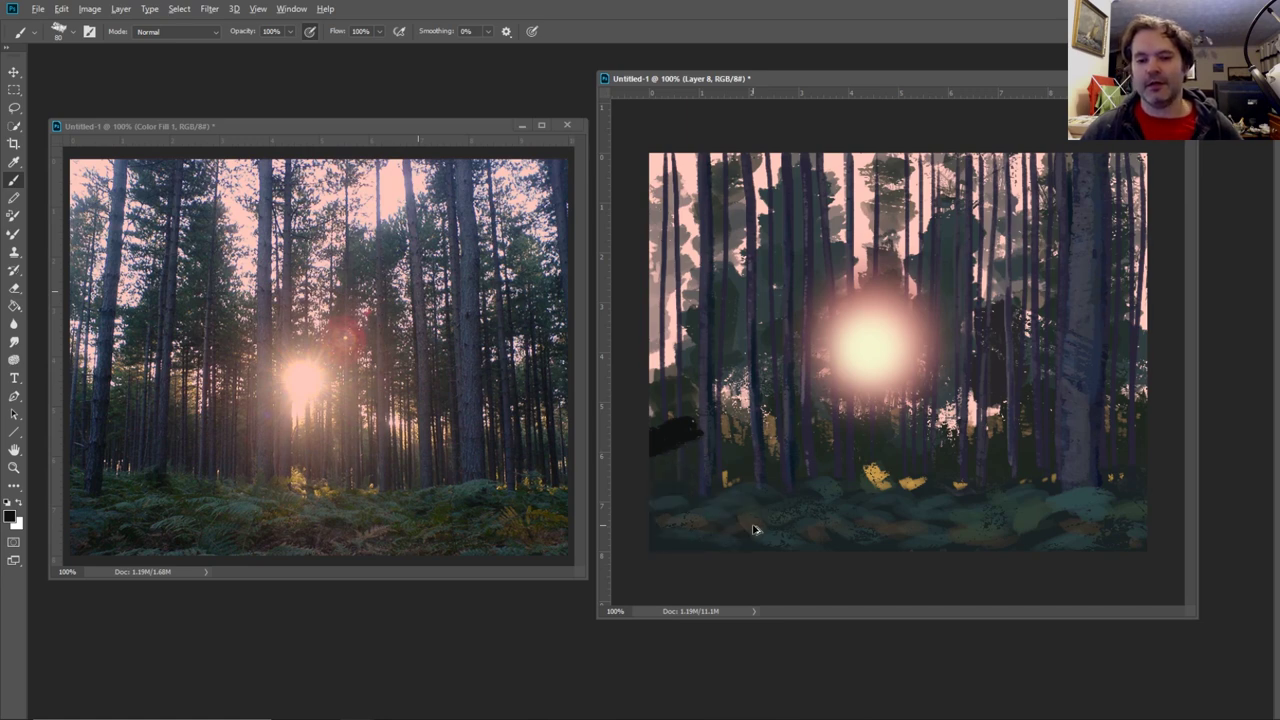
- Create a new Layer 9 above the Hue/Saturation 1 adjustment
{"action": "key", "text": "F7"}
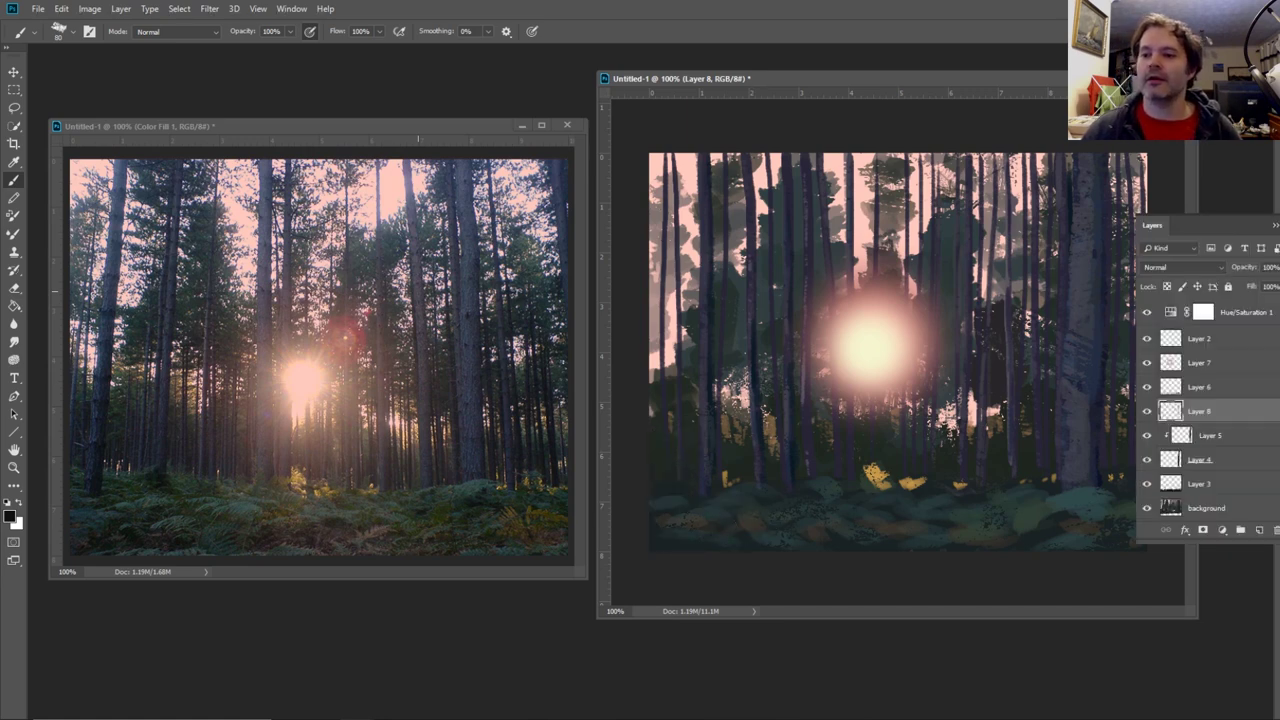
{"action": "left_click", "coordinate": [1247, 317]}
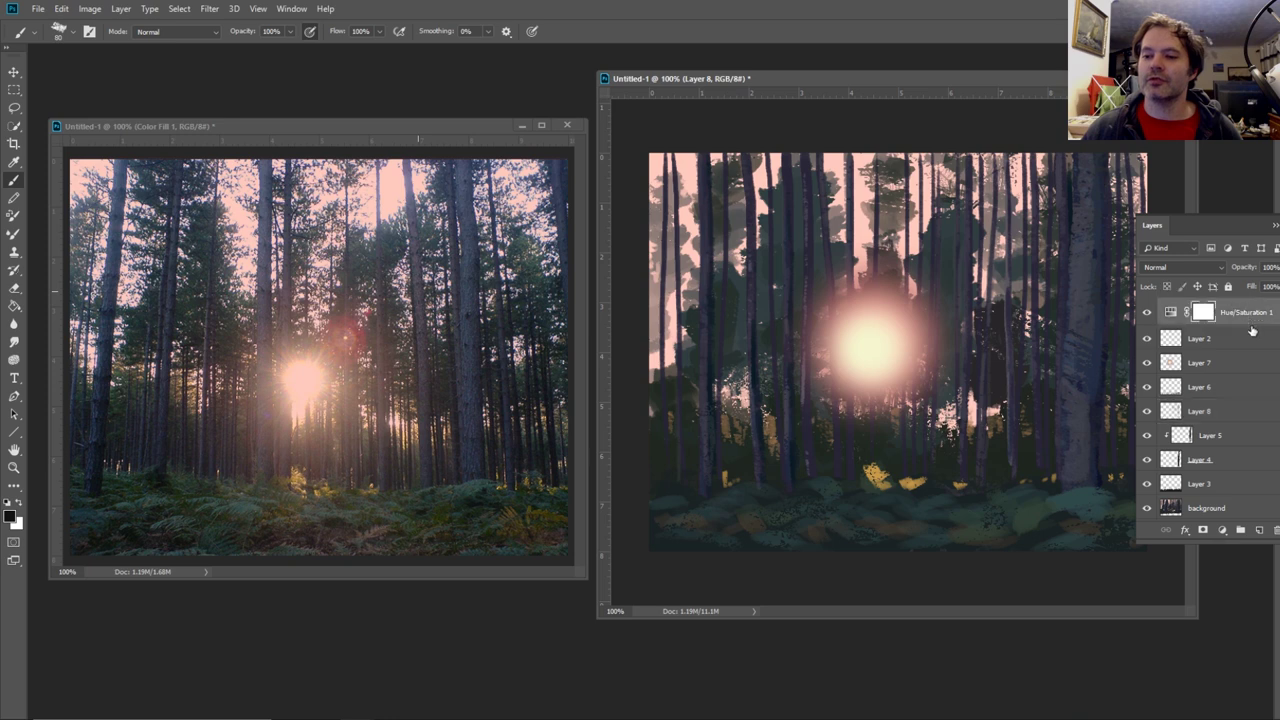
{"action": "left_click", "coordinate": [1259, 530]}
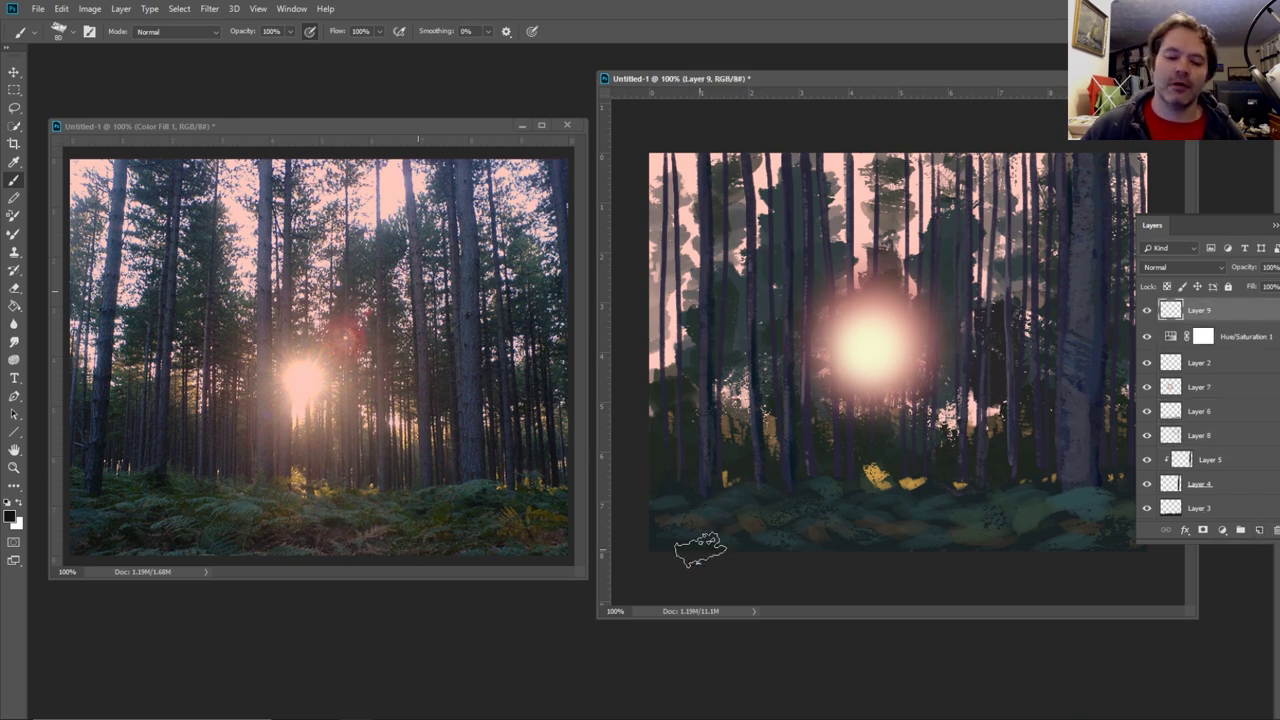
{"action": "key", "text": "F7"}
- Paint near-black bushes along the bottom edge, the lower-right corner and the big trunk's base
{"action": "mouse_move", "coordinate": [671, 457]}
{"action": "left_mouse_down"}
{"action": "mouse_move", "coordinate": [671, 523]}
{"action": "mouse_move", "coordinate": [737, 531]}
{"action": "mouse_move", "coordinate": [754, 549]}
{"action": "left_mouse_up"}
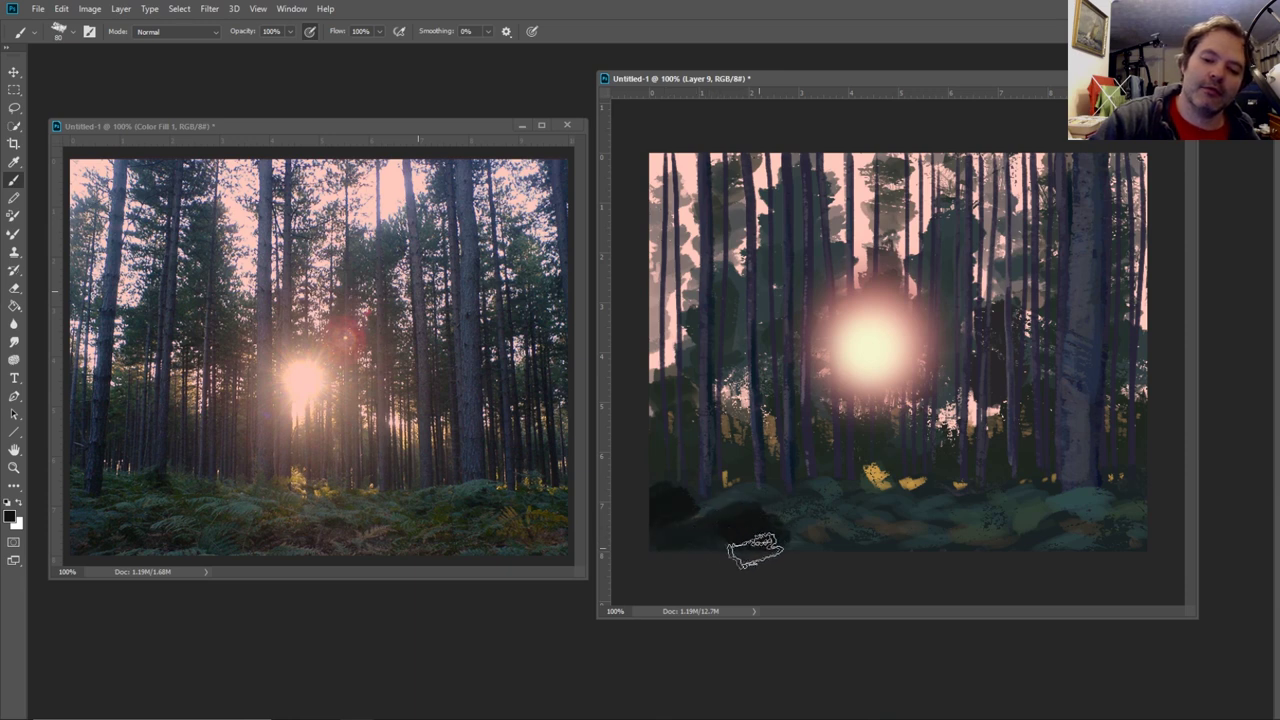
{"action": "mouse_move", "coordinate": [658, 550]}
{"action": "left_mouse_down"}
{"action": "mouse_move", "coordinate": [690, 564]}
{"action": "mouse_move", "coordinate": [909, 551]}
{"action": "left_mouse_up"}
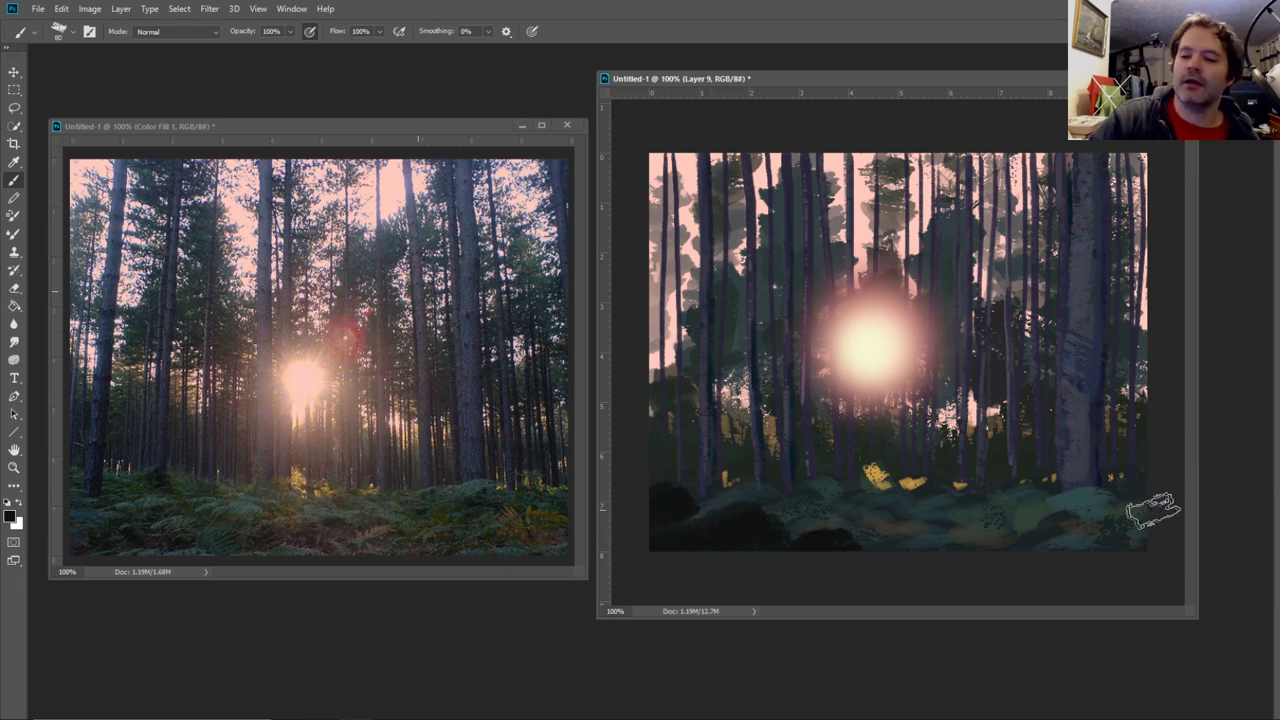
{"action": "mouse_move", "coordinate": [1151, 514]}
{"action": "left_mouse_down"}
{"action": "mouse_move", "coordinate": [1081, 537]}
{"action": "mouse_move", "coordinate": [1139, 542]}
{"action": "mouse_move", "coordinate": [952, 554]}
{"action": "mouse_move", "coordinate": [1113, 549]}
{"action": "mouse_move", "coordinate": [1165, 508]}
{"action": "left_mouse_up"}
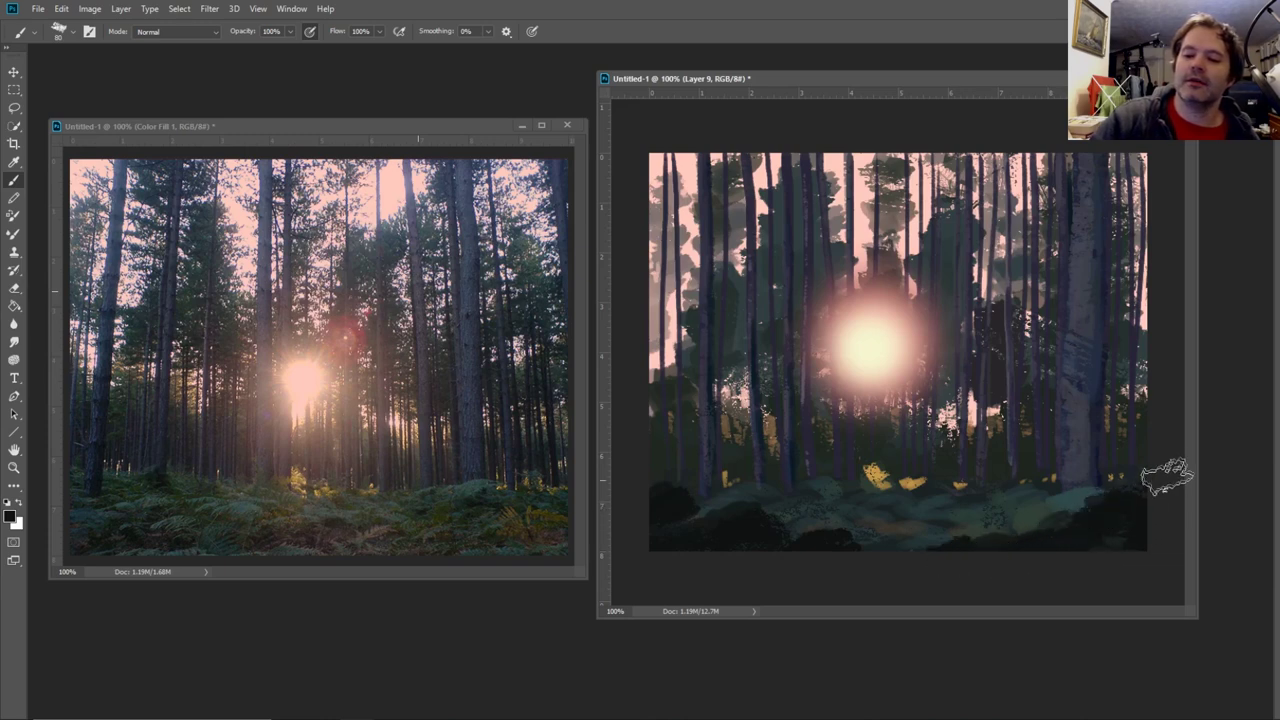
{"action": "mouse_move", "coordinate": [1153, 424]}
{"action": "left_mouse_down"}
{"action": "mouse_move", "coordinate": [1120, 432]}
{"action": "mouse_move", "coordinate": [1092, 462]}
{"action": "mouse_move", "coordinate": [1154, 451]}
{"action": "left_mouse_up"}
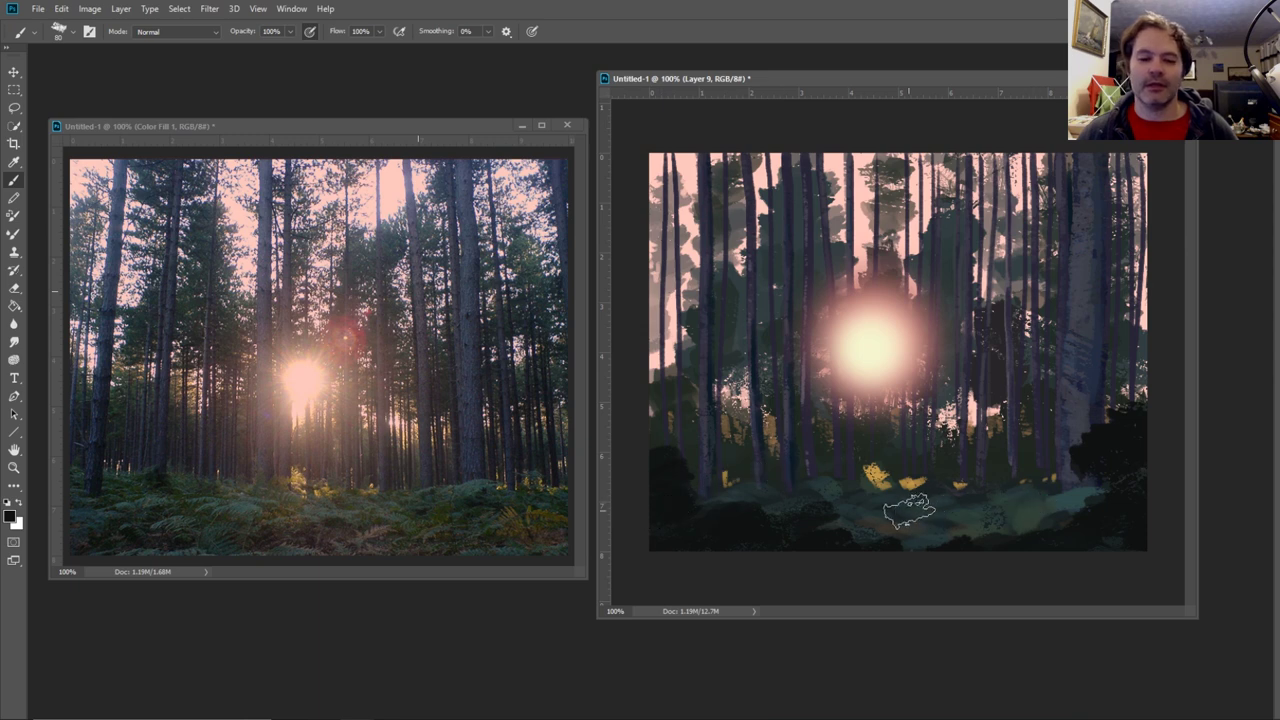
- Sample fern and ground colours from the reference photo for further bush painting
{"action": "left_click", "coordinate": [14, 162]}
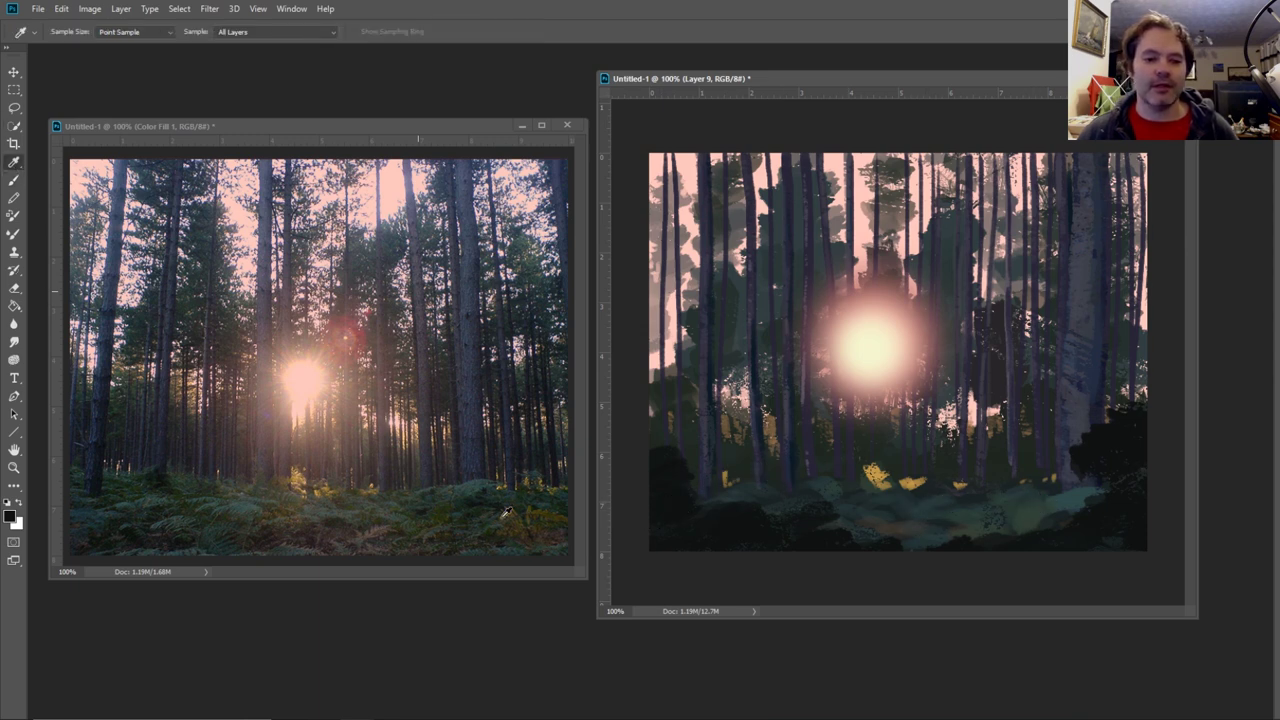
{"action": "left_click", "coordinate": [381, 414]}
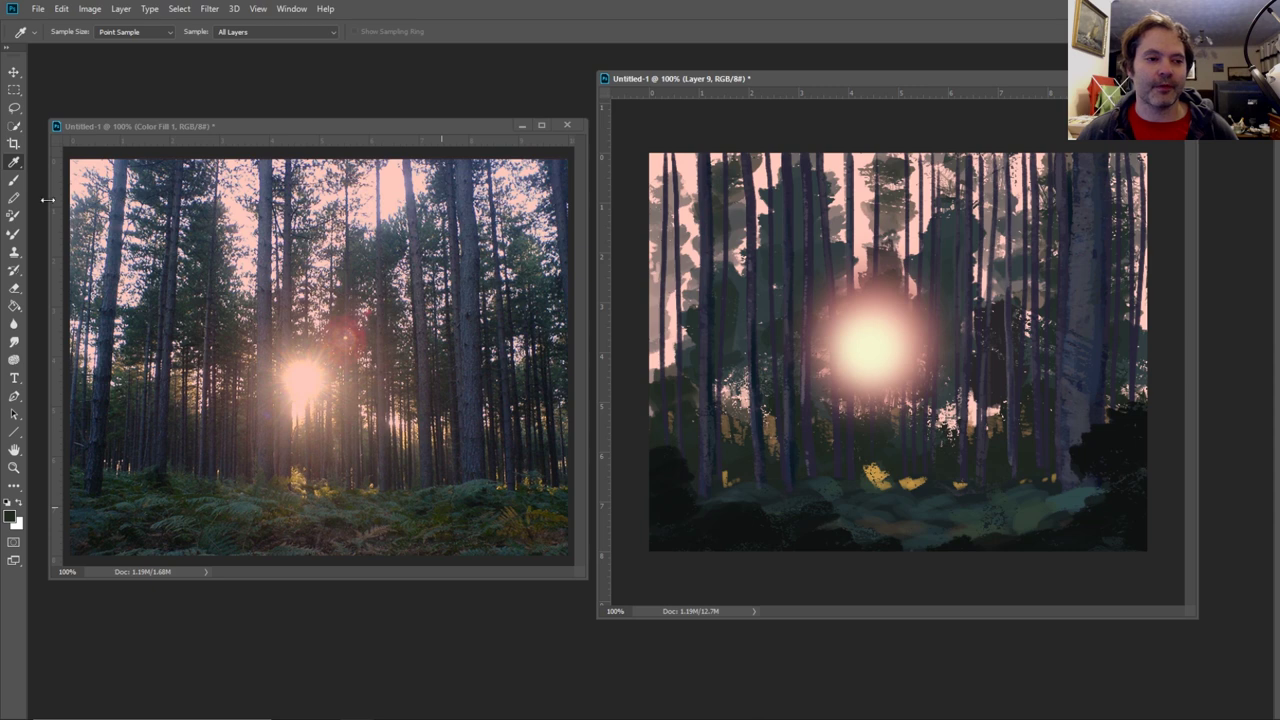
{"action": "left_click", "coordinate": [14, 180]}
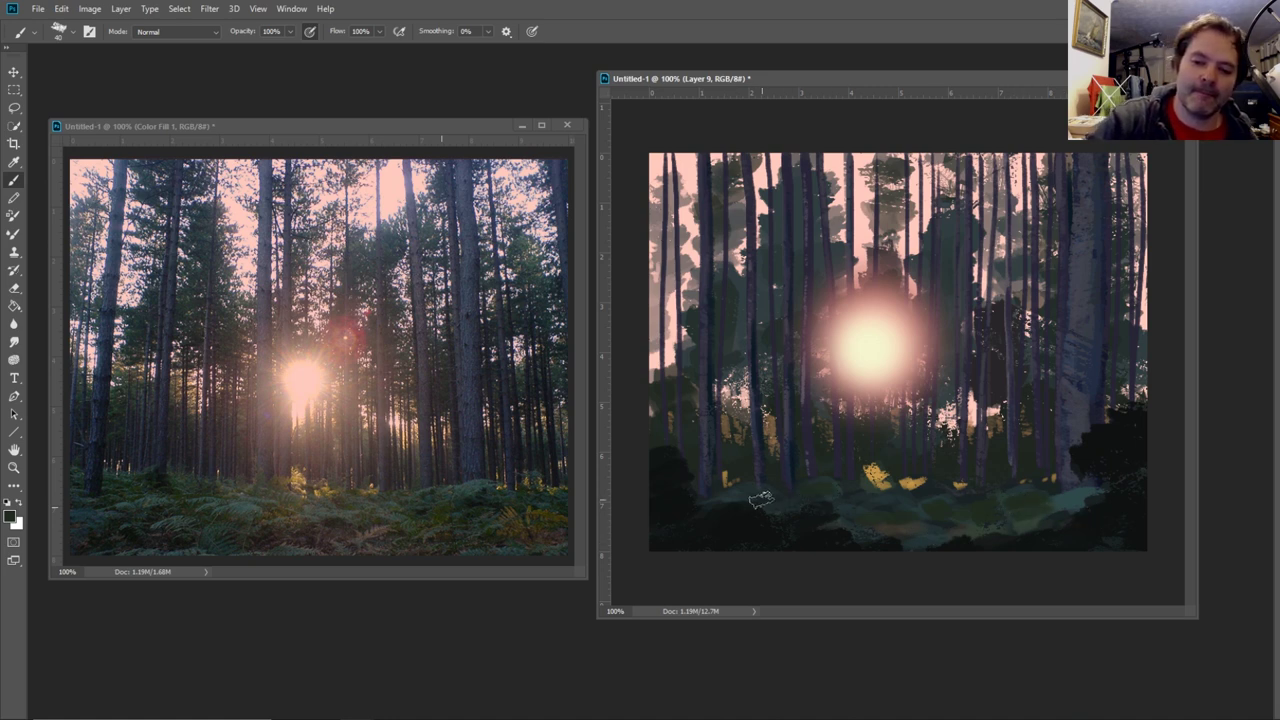
{"action": "key", "text": "i"}
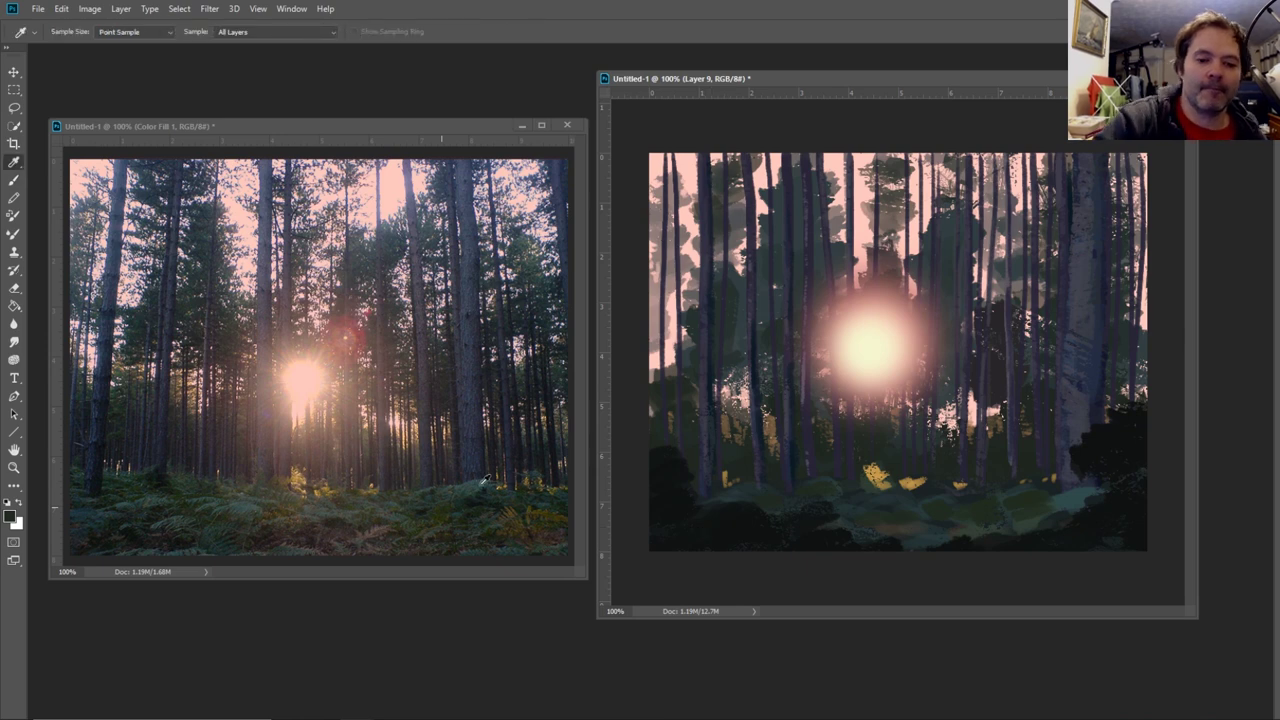
{"action": "left_click", "coordinate": [460, 456]}
{"action": "key", "text": "b"}
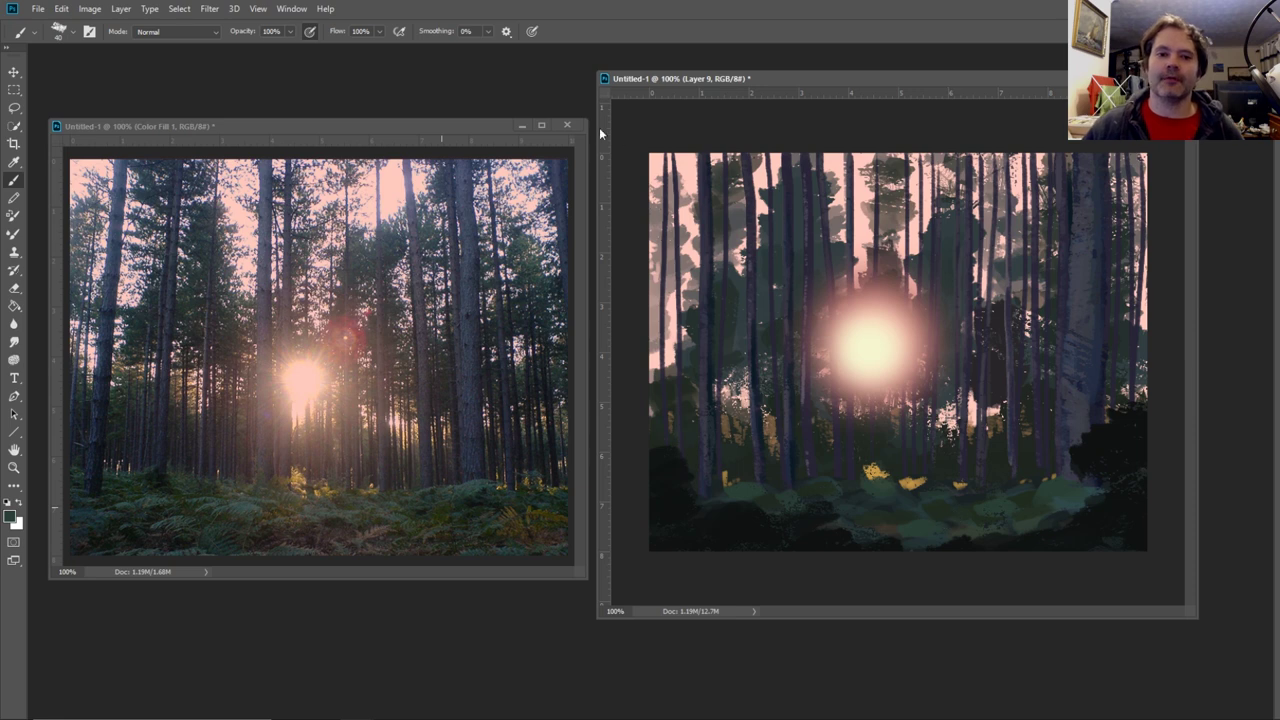
- Minimize the reference photo and enlarge and recentre the painting's document window
{"action": "left_click", "coordinate": [569, 126]}
{"action": "left_click", "coordinate": [722, 274]}
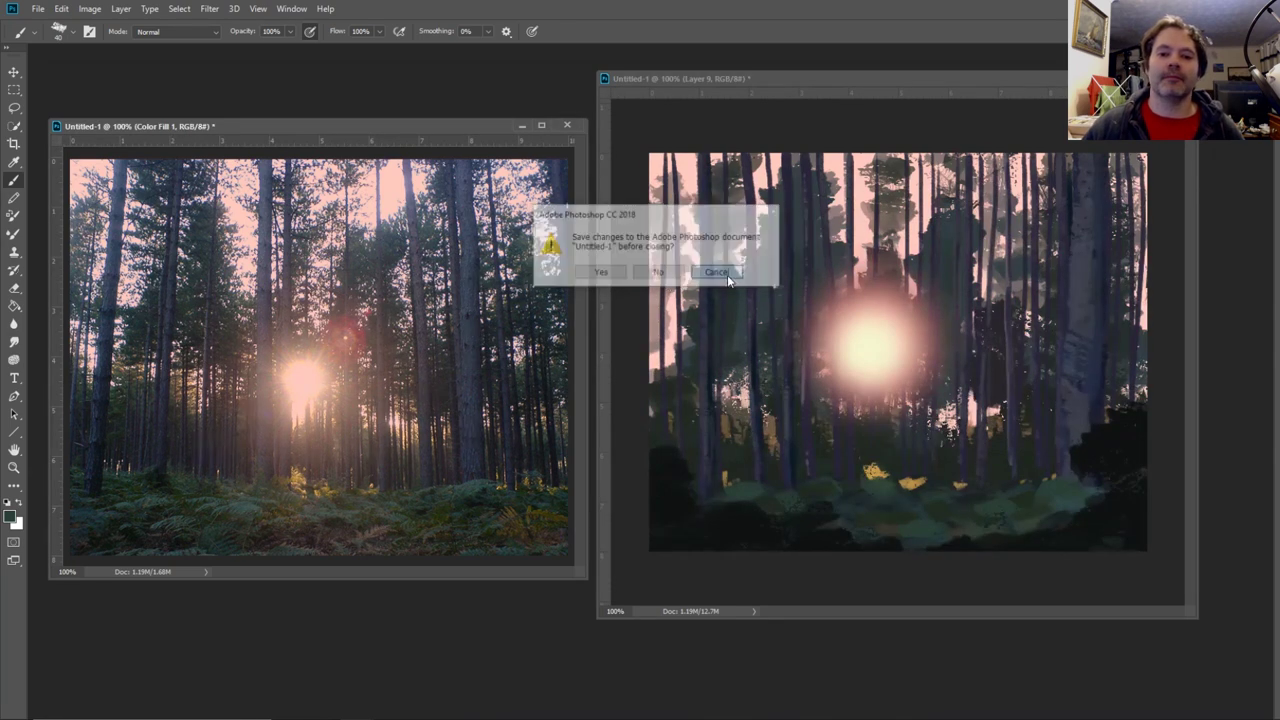
{"action": "left_click", "coordinate": [521, 125]}
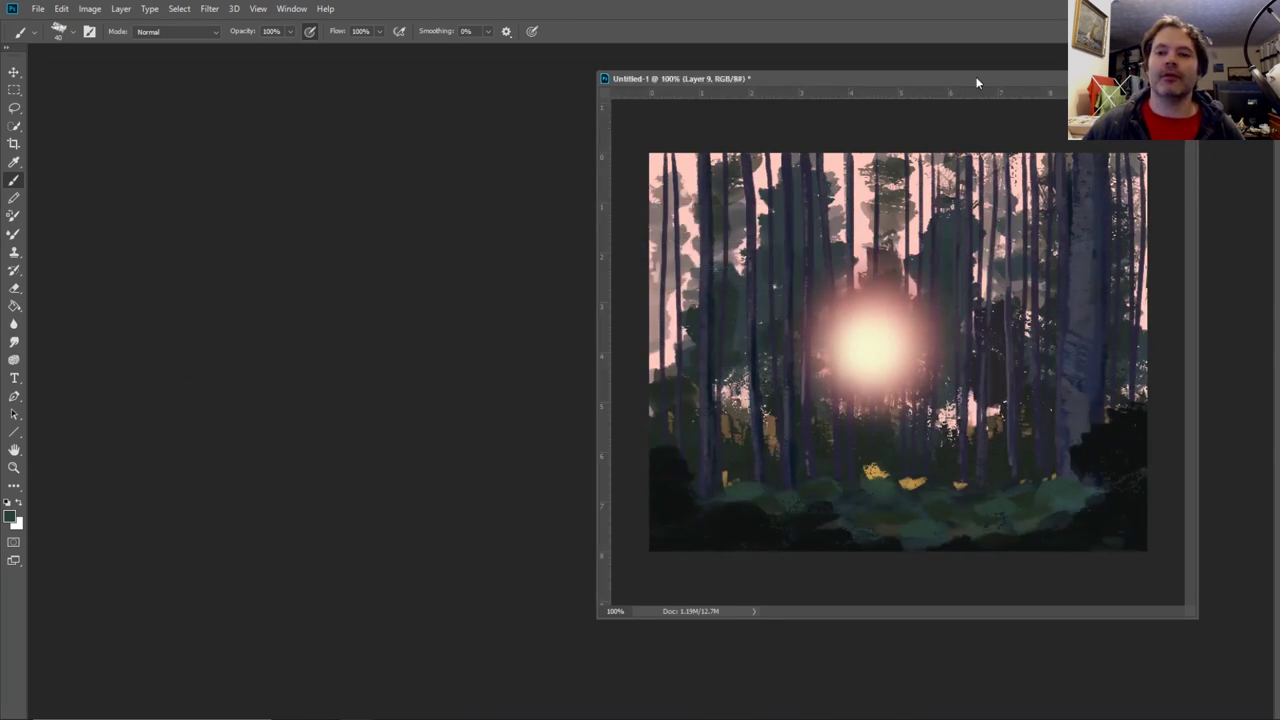
{"action": "left_click_drag", "start_coordinate": [977, 80], "coordinate": [730, 86]}
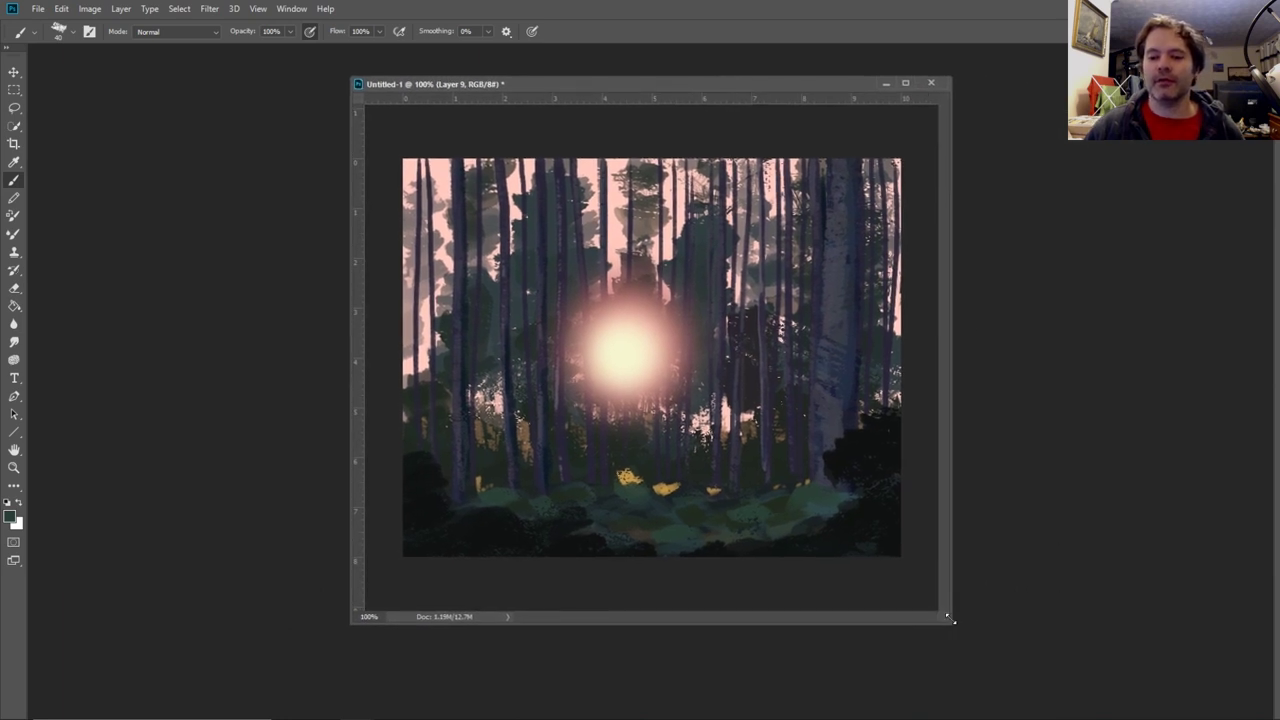
{"action": "left_click_drag", "start_coordinate": [950, 620], "coordinate": [1136, 629]}
{"action": "left_click_drag", "start_coordinate": [838, 90], "coordinate": [740, 86]}
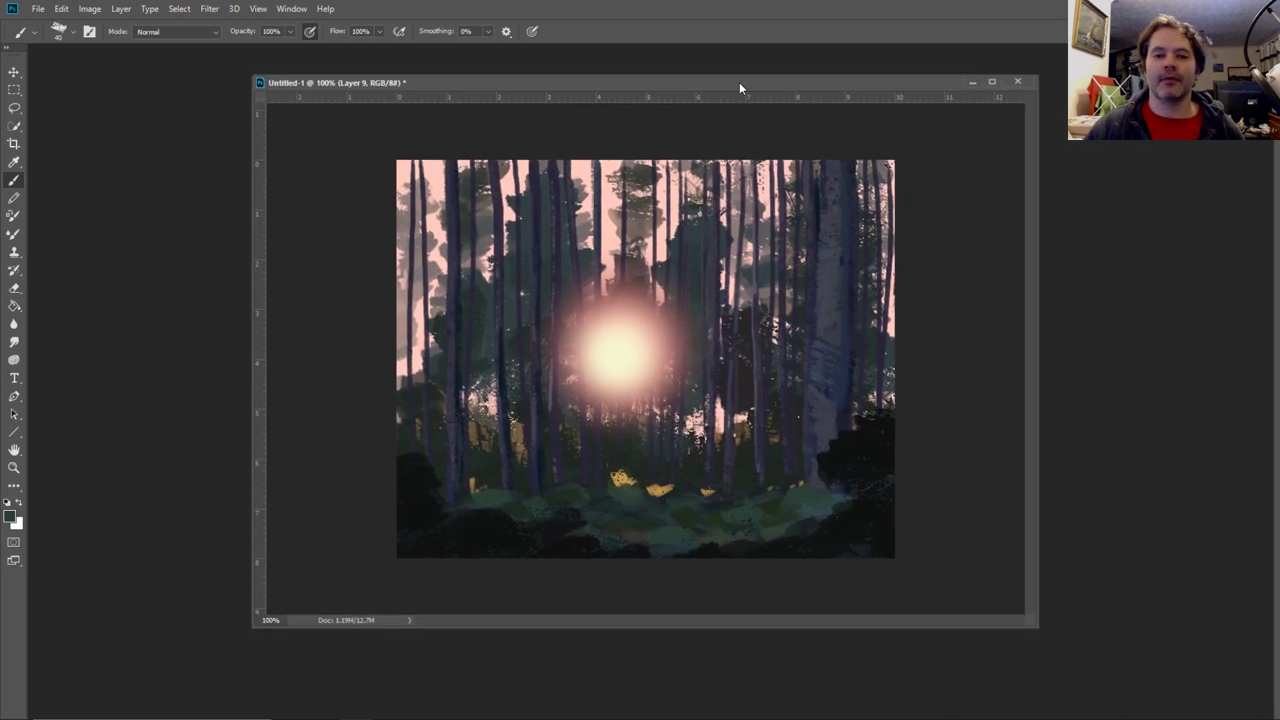
- Set the foreground colour to dark green 242c26
{"action": "left_click", "coordinate": [14, 161]}
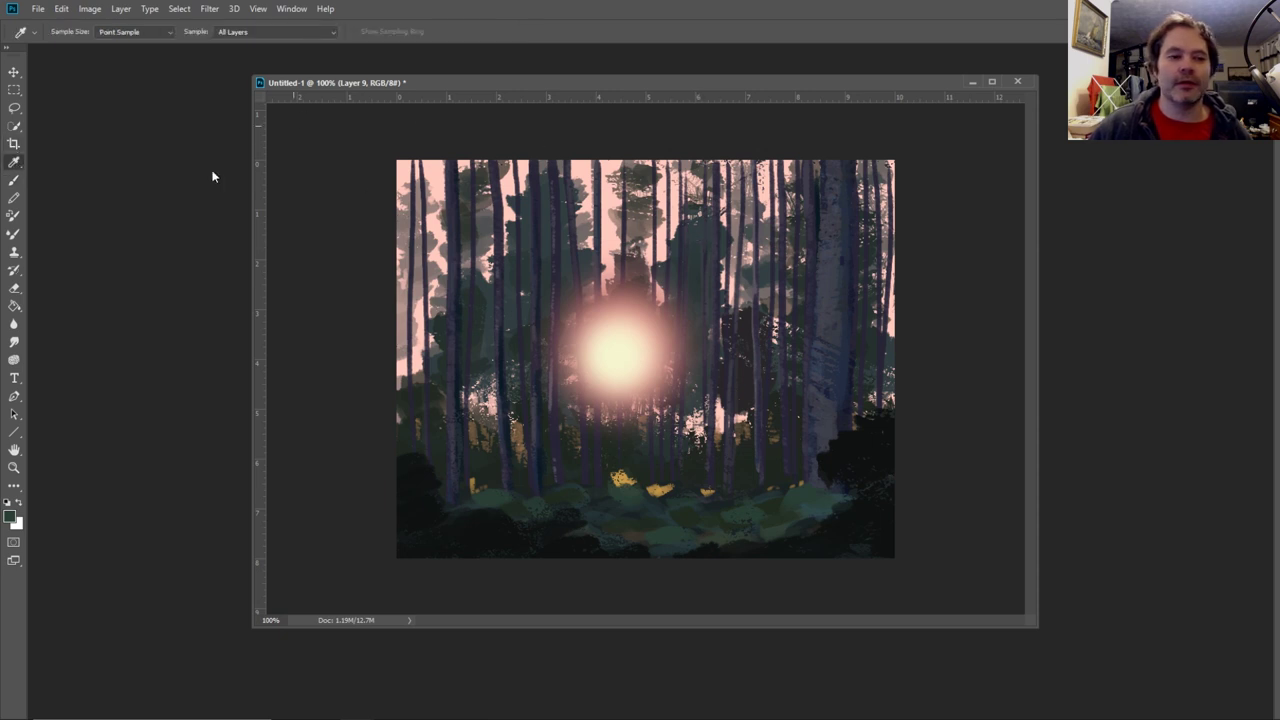
{"action": "left_click", "coordinate": [10, 515]}
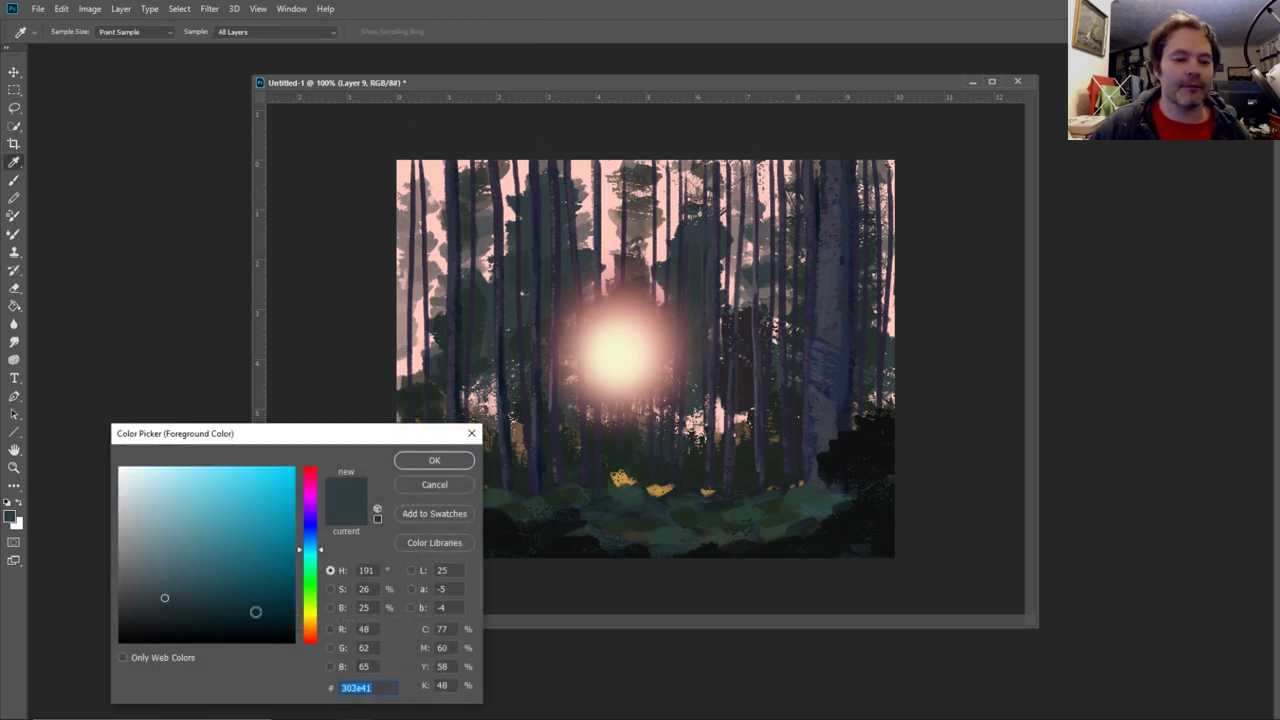
{"action": "left_click", "coordinate": [308, 577]}
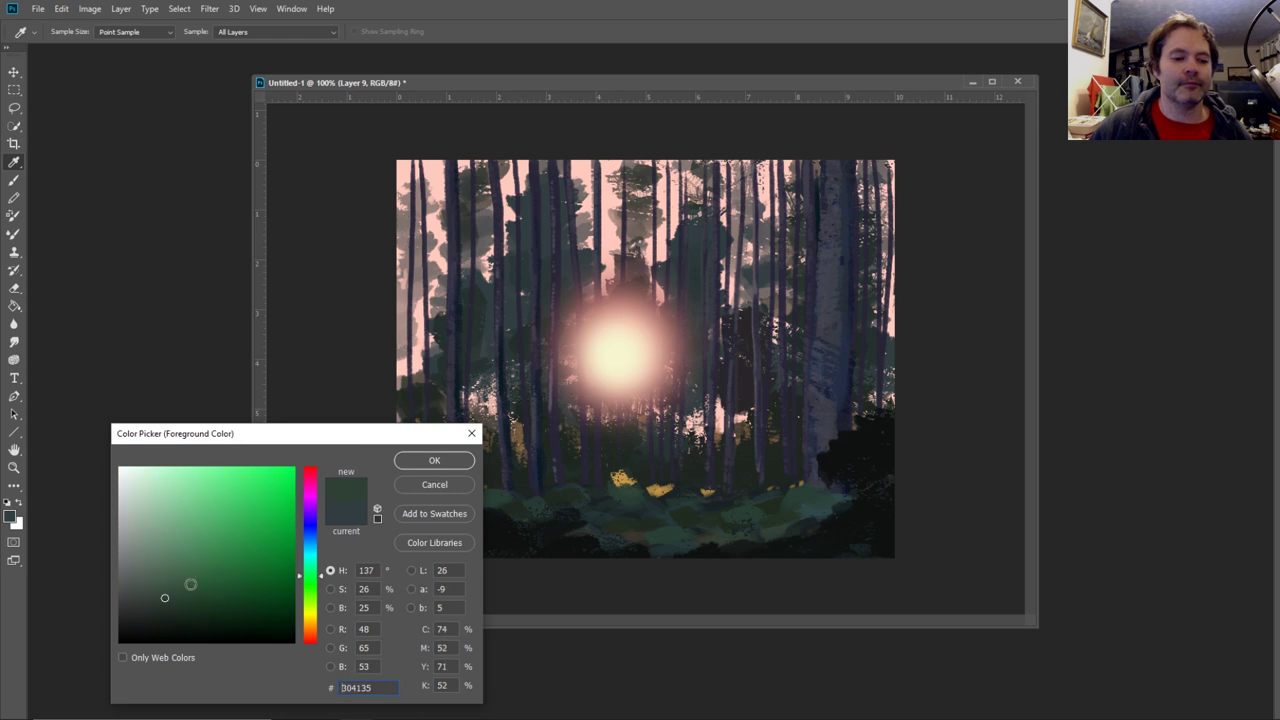
{"action": "left_click", "coordinate": [155, 610]}
{"action": "left_click", "coordinate": [421, 465]}
{"action": "key", "text": "b"}
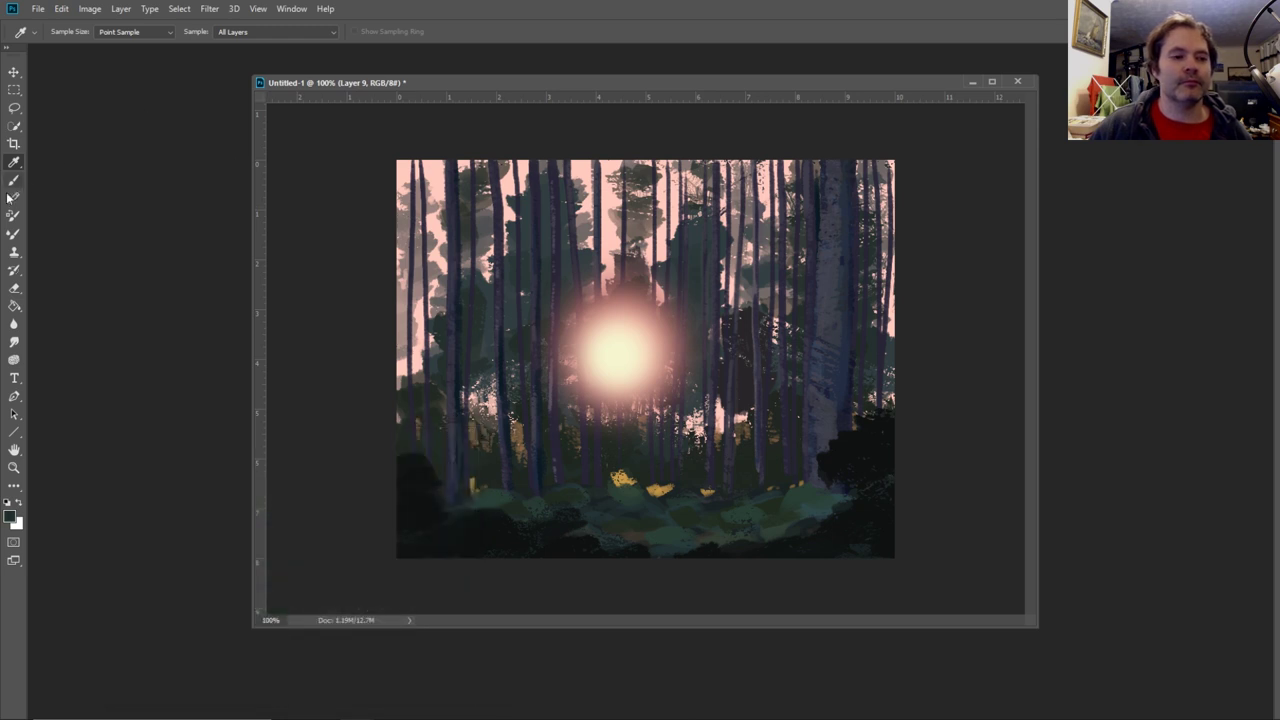
- Paint dark green foliage over the left edge, right edge and upper treetops, then sample a dark slate-purple
{"action": "mouse_move", "coordinate": [450, 275]}
{"action": "left_mouse_down"}
{"action": "mouse_move", "coordinate": [403, 252]}
{"action": "mouse_move", "coordinate": [433, 264]}
{"action": "mouse_move", "coordinate": [393, 215]}
{"action": "mouse_move", "coordinate": [421, 205]}
{"action": "mouse_move", "coordinate": [413, 185]}
{"action": "mouse_move", "coordinate": [440, 155]}
{"action": "left_mouse_up"}
{"action": "mouse_move", "coordinate": [396, 298]}
{"action": "left_mouse_down"}
{"action": "mouse_move", "coordinate": [429, 313]}
{"action": "mouse_move", "coordinate": [399, 332]}
{"action": "mouse_move", "coordinate": [462, 334]}
{"action": "left_mouse_up"}
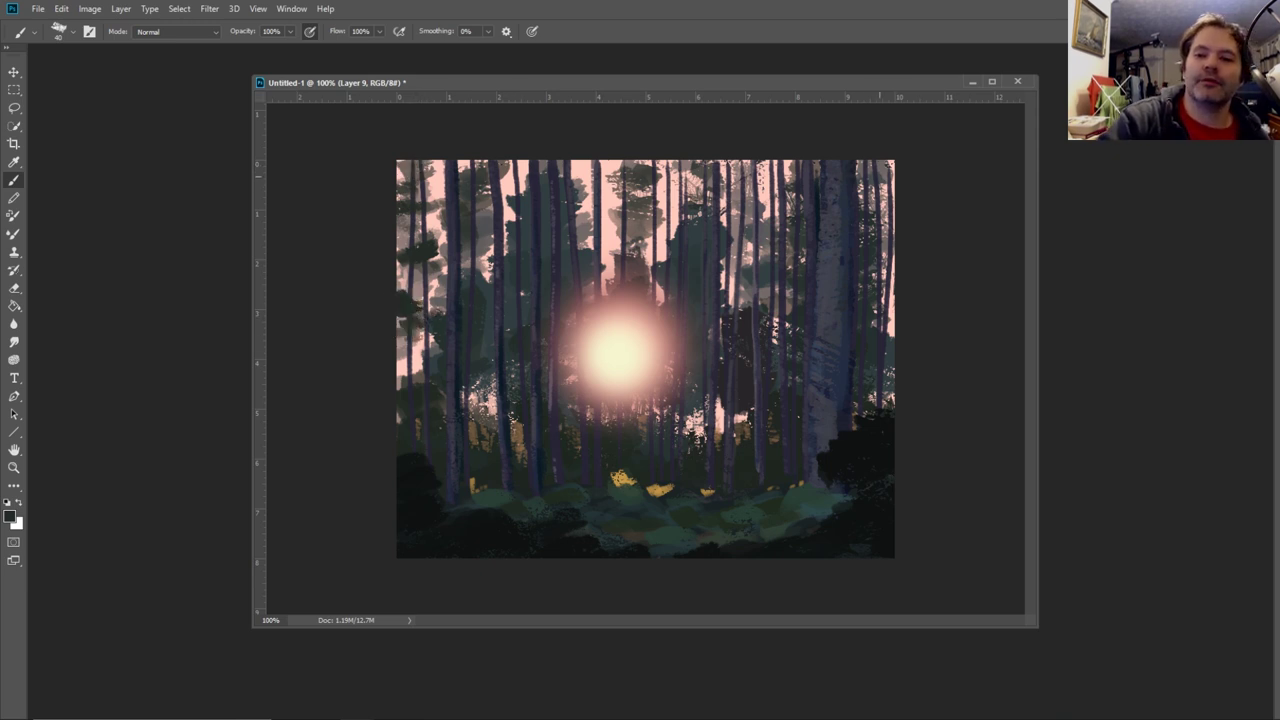
{"action": "mouse_move", "coordinate": [890, 185]}
{"action": "left_mouse_down"}
{"action": "mouse_move", "coordinate": [870, 168]}
{"action": "mouse_move", "coordinate": [895, 172]}
{"action": "mouse_move", "coordinate": [878, 253]}
{"action": "mouse_move", "coordinate": [901, 265]}
{"action": "mouse_move", "coordinate": [878, 302]}
{"action": "mouse_move", "coordinate": [900, 305]}
{"action": "mouse_move", "coordinate": [890, 368]}
{"action": "left_mouse_up"}
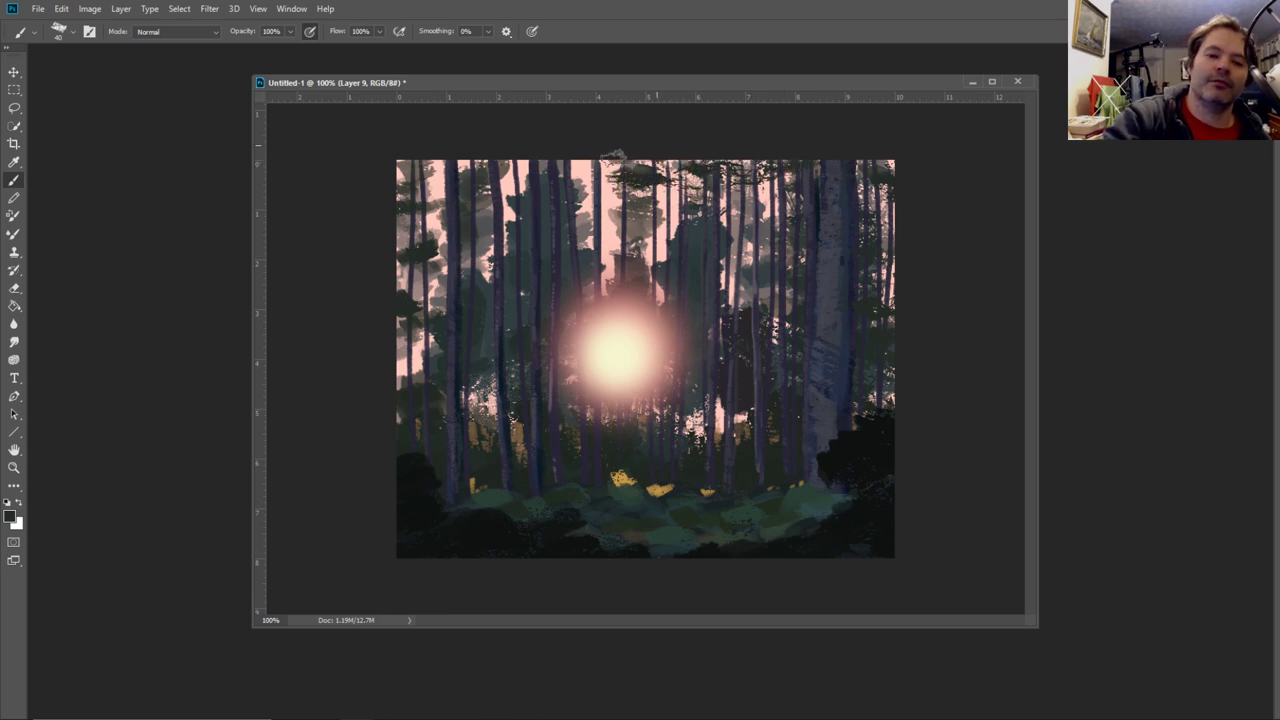
{"action": "mouse_move", "coordinate": [612, 155]}
{"action": "left_mouse_down"}
{"action": "mouse_move", "coordinate": [558, 158]}
{"action": "mouse_move", "coordinate": [582, 155]}
{"action": "mouse_move", "coordinate": [572, 190]}
{"action": "mouse_move", "coordinate": [544, 193]}
{"action": "mouse_move", "coordinate": [585, 195]}
{"action": "left_mouse_up"}
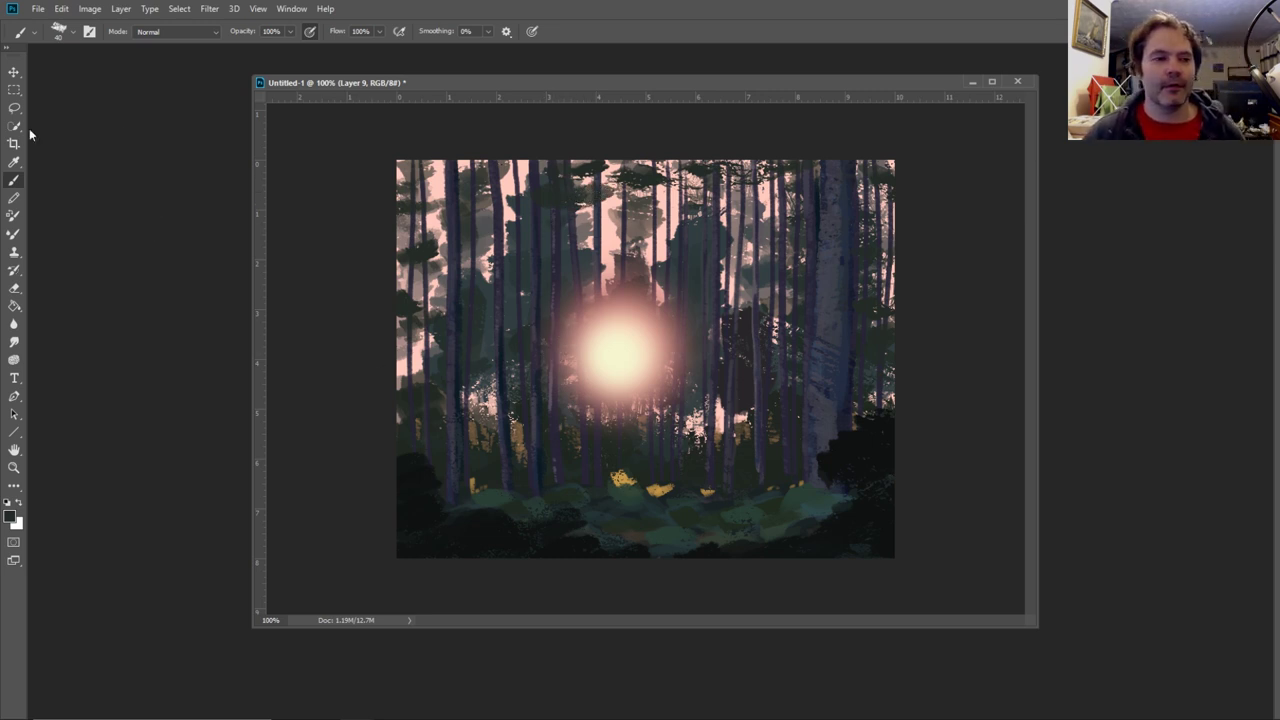
{"action": "left_click", "coordinate": [16, 162]}
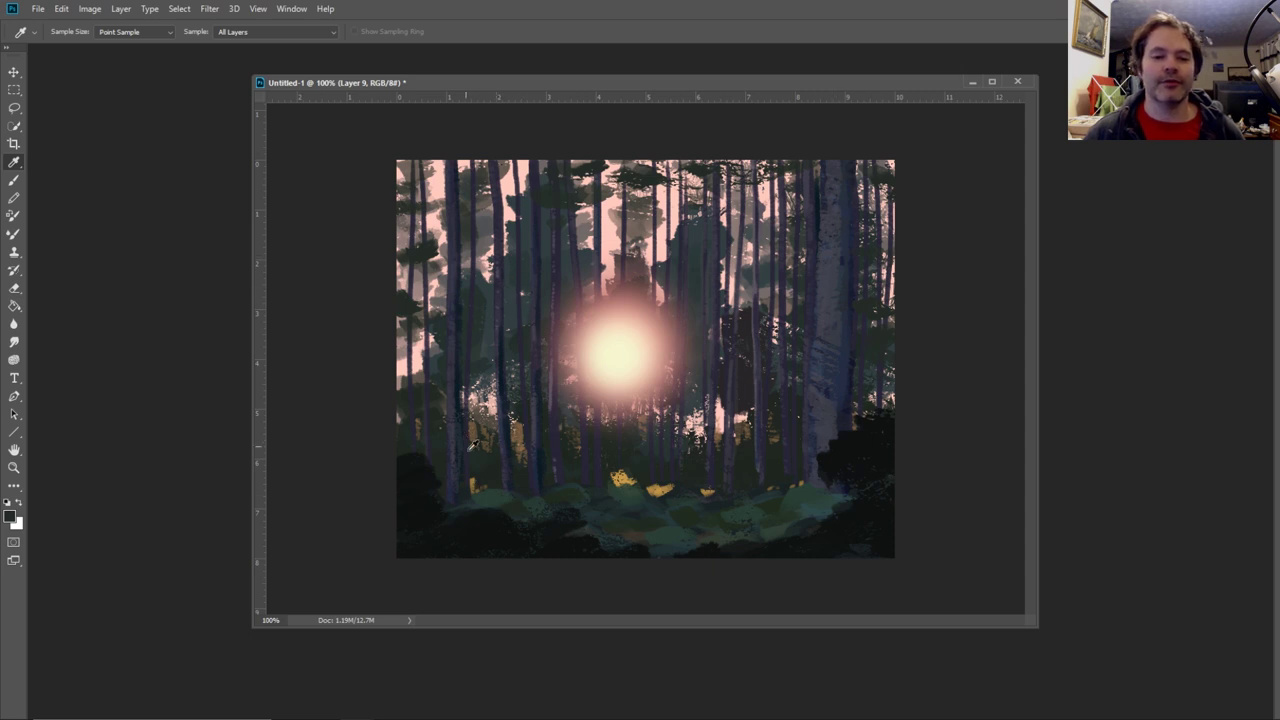
{"action": "left_click", "coordinate": [14, 180]}
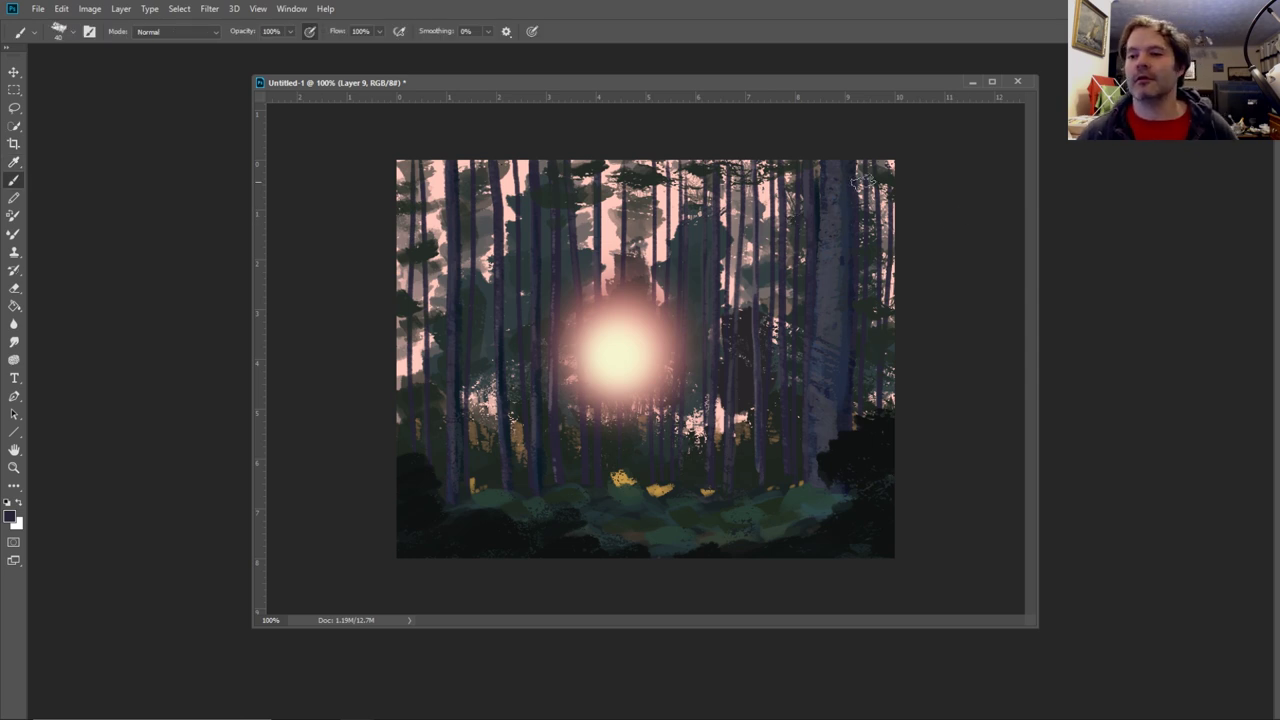
- Choose the 7 px Drawing Brush preset and sample a near-black tone near the big trunk's base
{"action": "key", "text": "F5"}
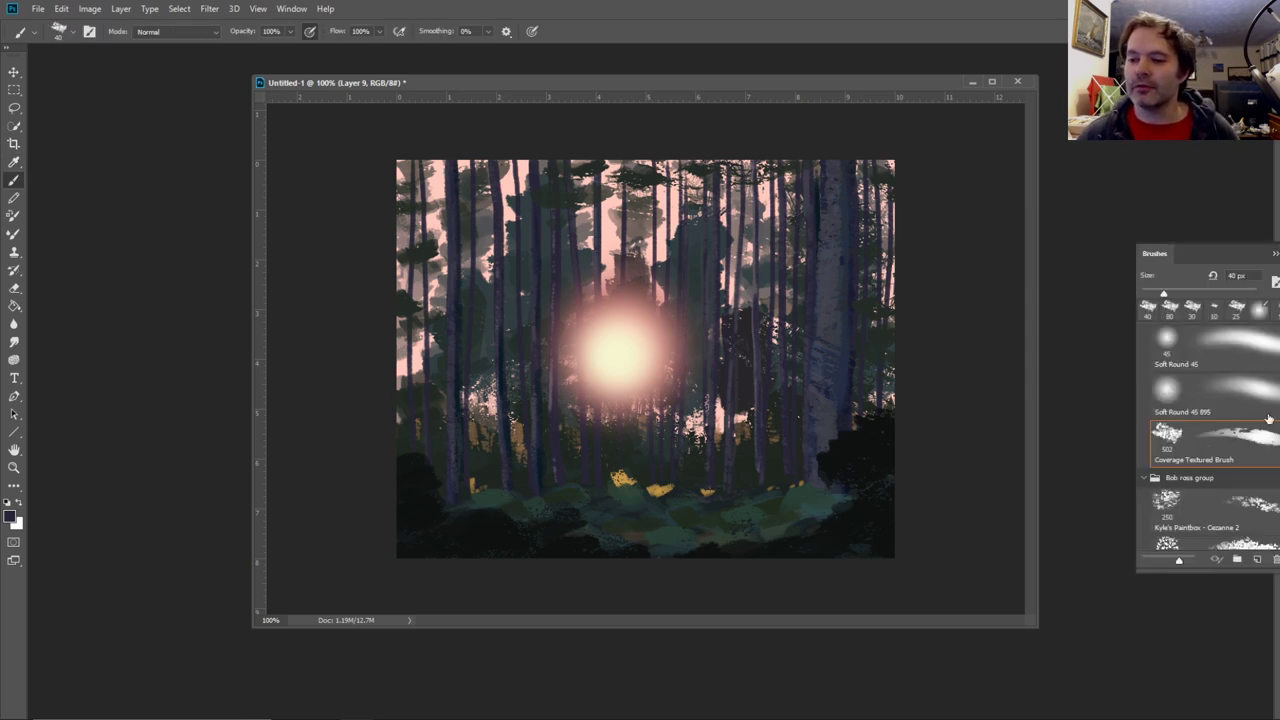
{"action": "scroll", "coordinate": [1230, 430], "scroll_direction": "up", "scroll_amount": 3}
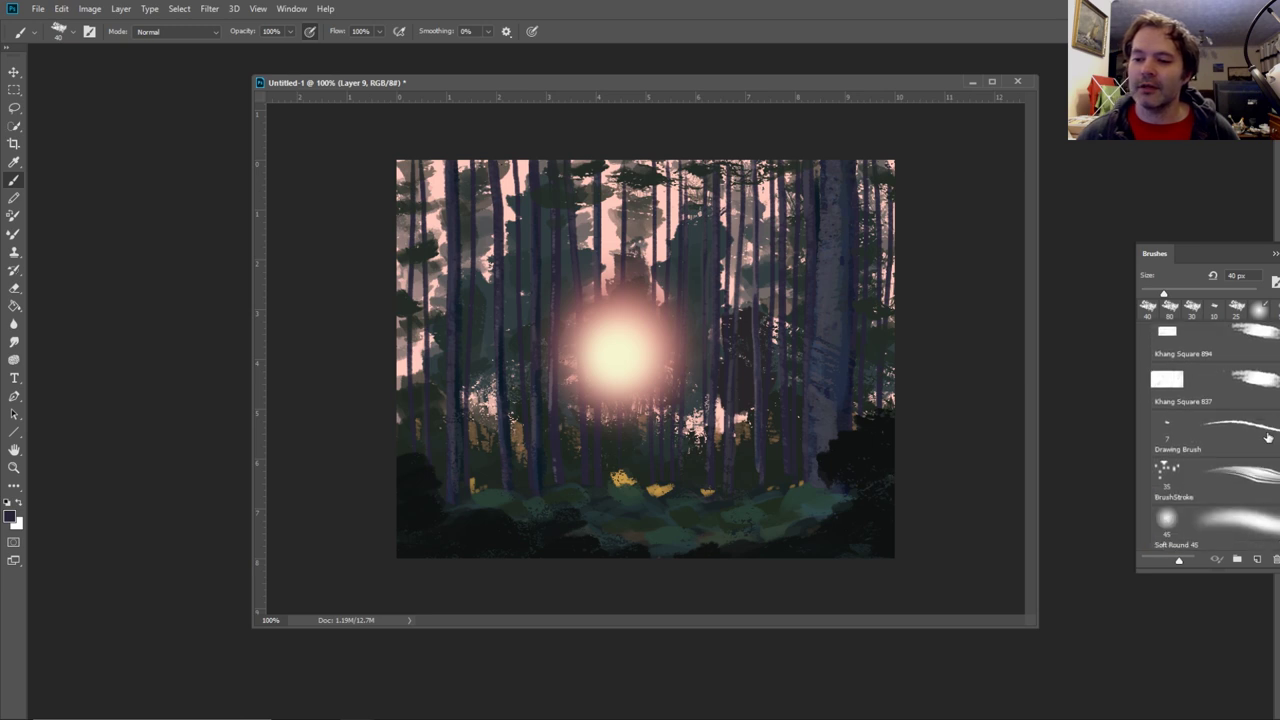
{"action": "left_click", "coordinate": [1268, 435]}
{"action": "left_click", "coordinate": [1272, 255]}
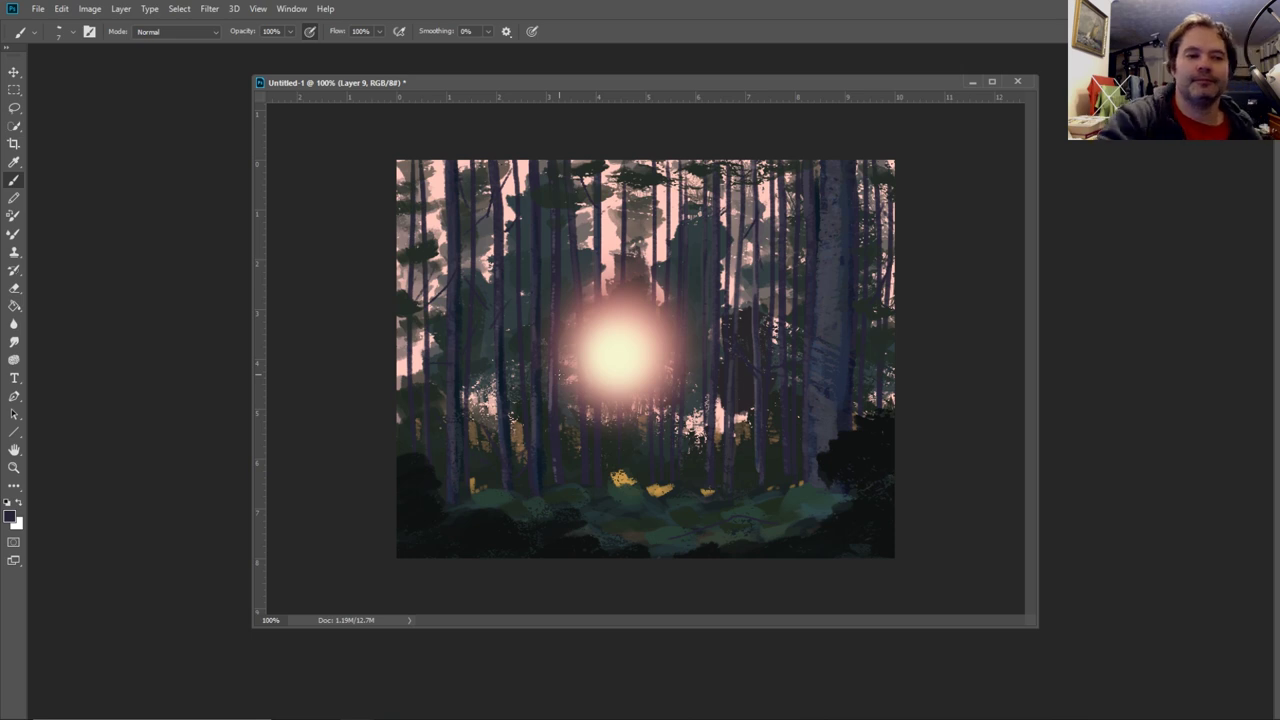
{"action": "key", "text": "i"}
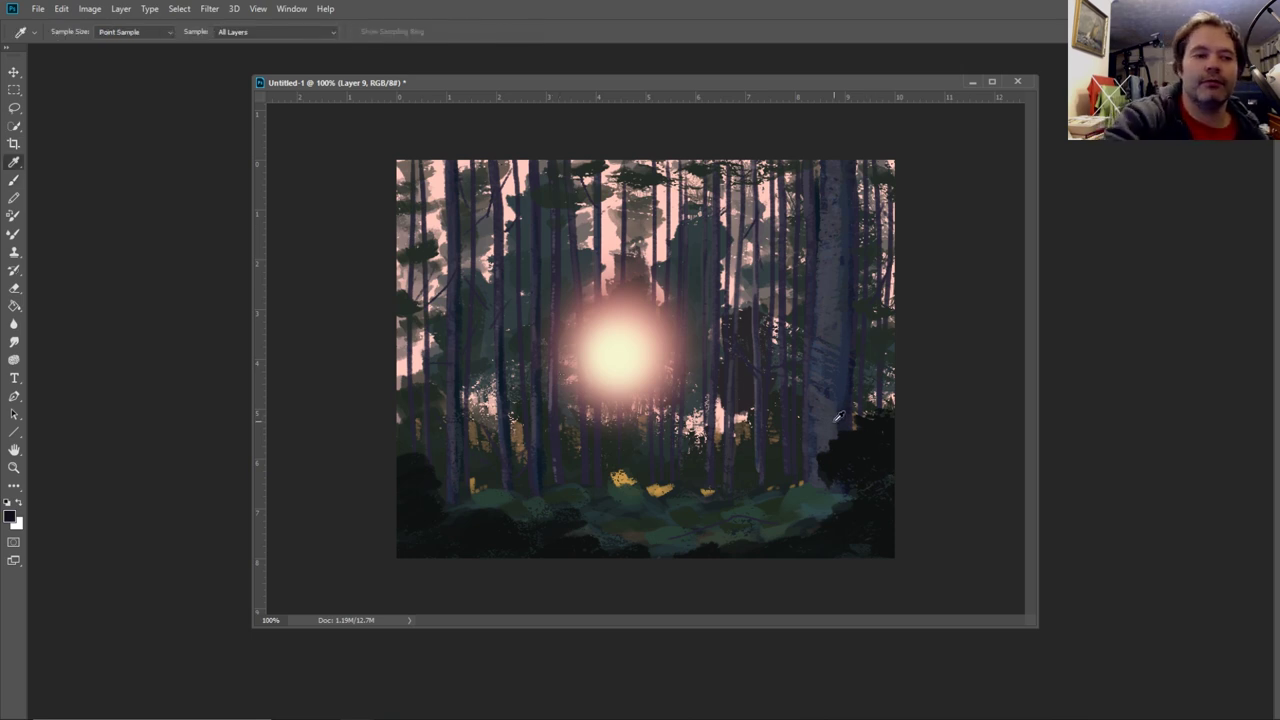
{"action": "key", "text": "b"}
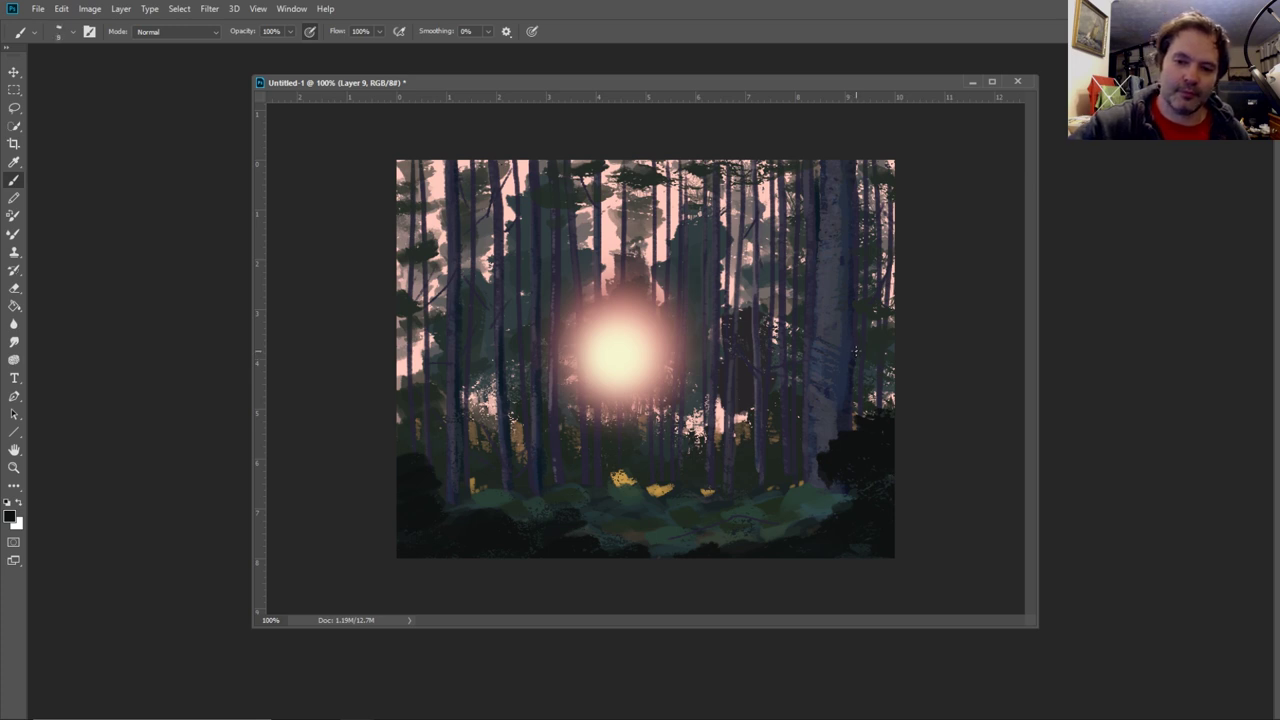
- With a 20 px brush, paint a dark vine up the right edge, a lower branch and a left stem
{"action": "key", "text": "bracketright"}
{"action": "key", "text": "bracketright"}
{"action": "mouse_move", "coordinate": [877, 422]}
{"action": "left_mouse_down"}
{"action": "mouse_move", "coordinate": [864, 366]}
{"action": "mouse_move", "coordinate": [912, 202]}
{"action": "left_mouse_up"}
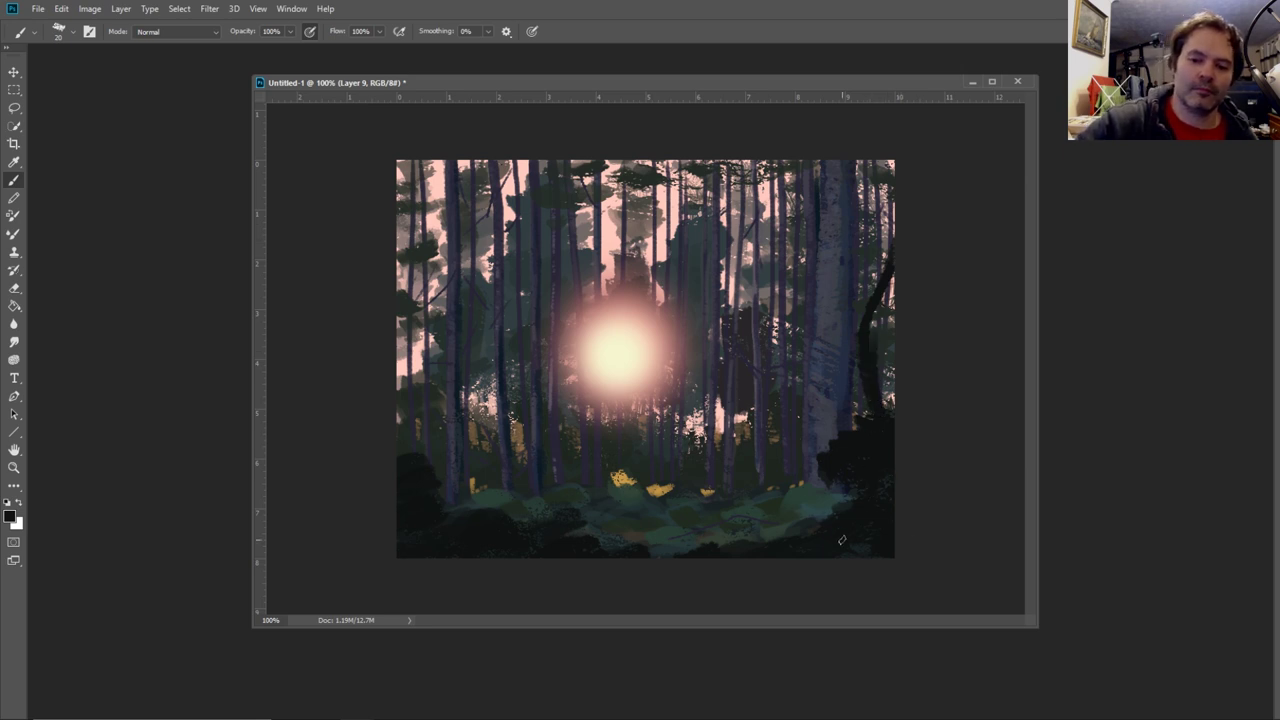
{"action": "left_click_drag", "start_coordinate": [815, 516], "coordinate": [682, 550]}
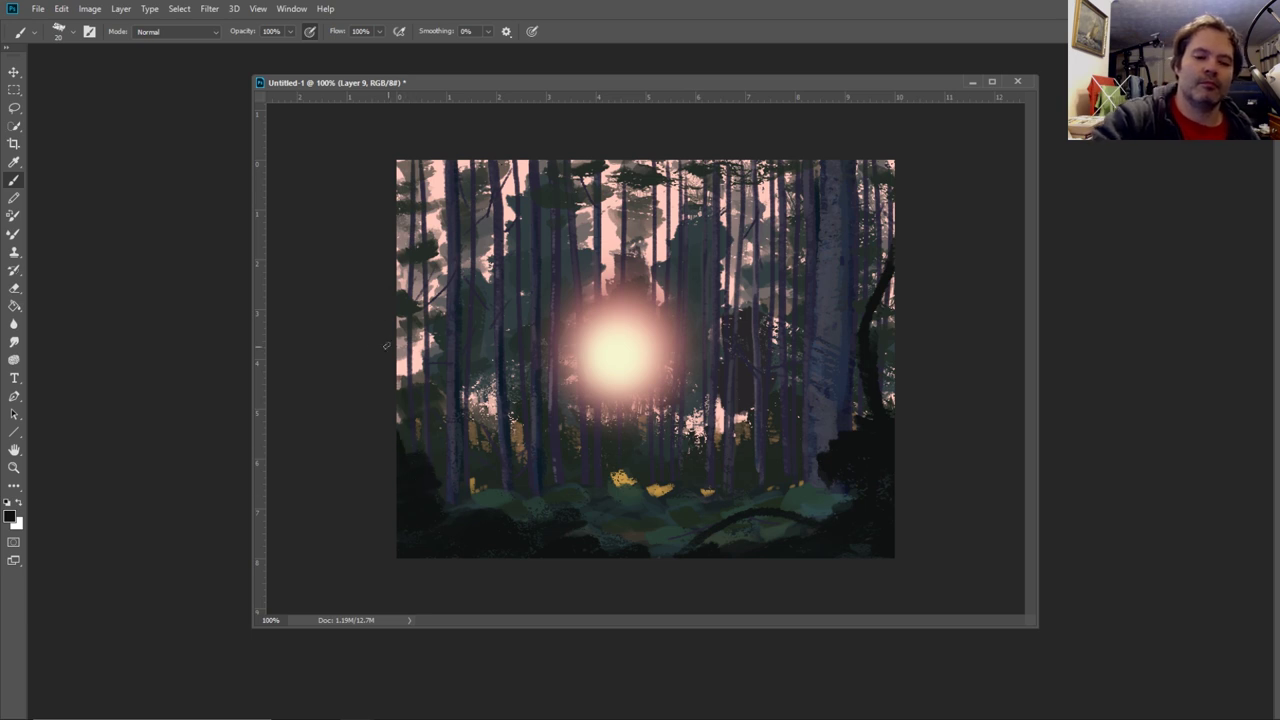
{"action": "mouse_move", "coordinate": [387, 347]}
{"action": "left_mouse_down"}
{"action": "mouse_move", "coordinate": [430, 479]}
{"action": "mouse_move", "coordinate": [432, 529]}
{"action": "left_mouse_up"}
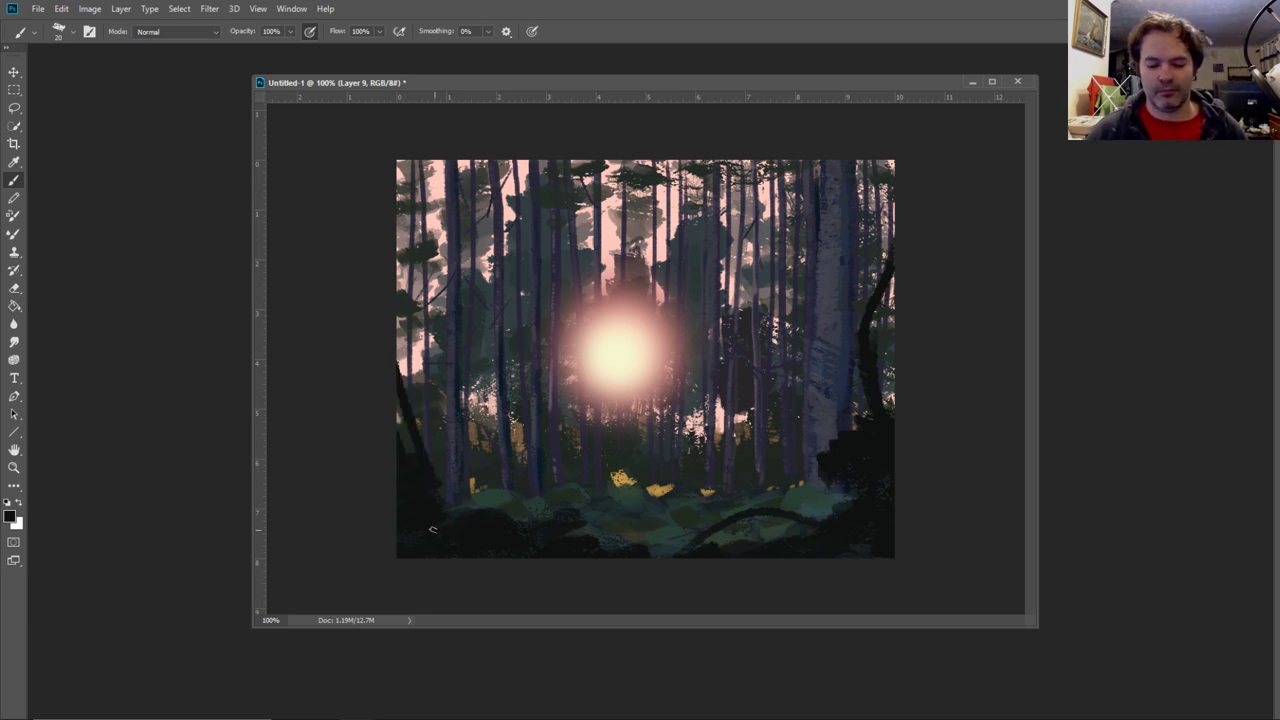
- At 15 px, extend the right-edge vine, add left-edge stems and thin twigs across the lower foliage
{"action": "key", "text": "bracketleft"}
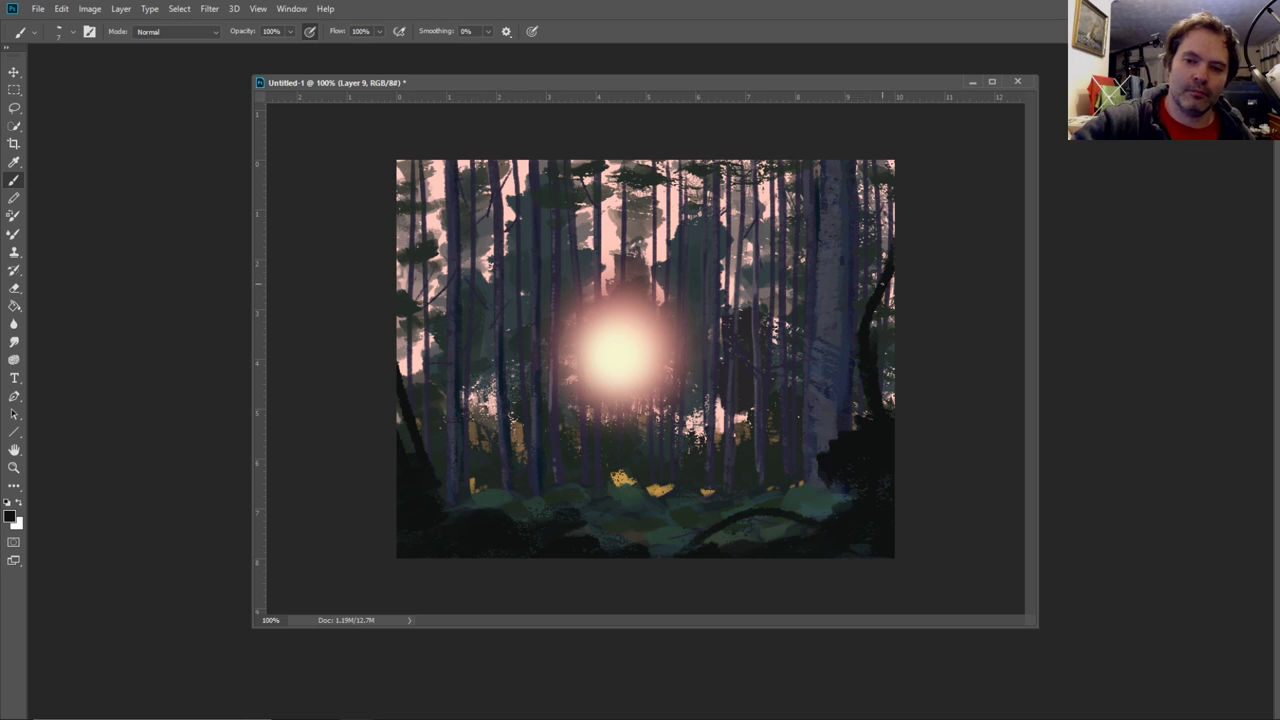
{"action": "left_click_drag", "start_coordinate": [871, 244], "coordinate": [870, 228]}
{"action": "left_click_drag", "start_coordinate": [872, 274], "coordinate": [863, 174]}
{"action": "left_click_drag", "start_coordinate": [880, 236], "coordinate": [876, 160]}
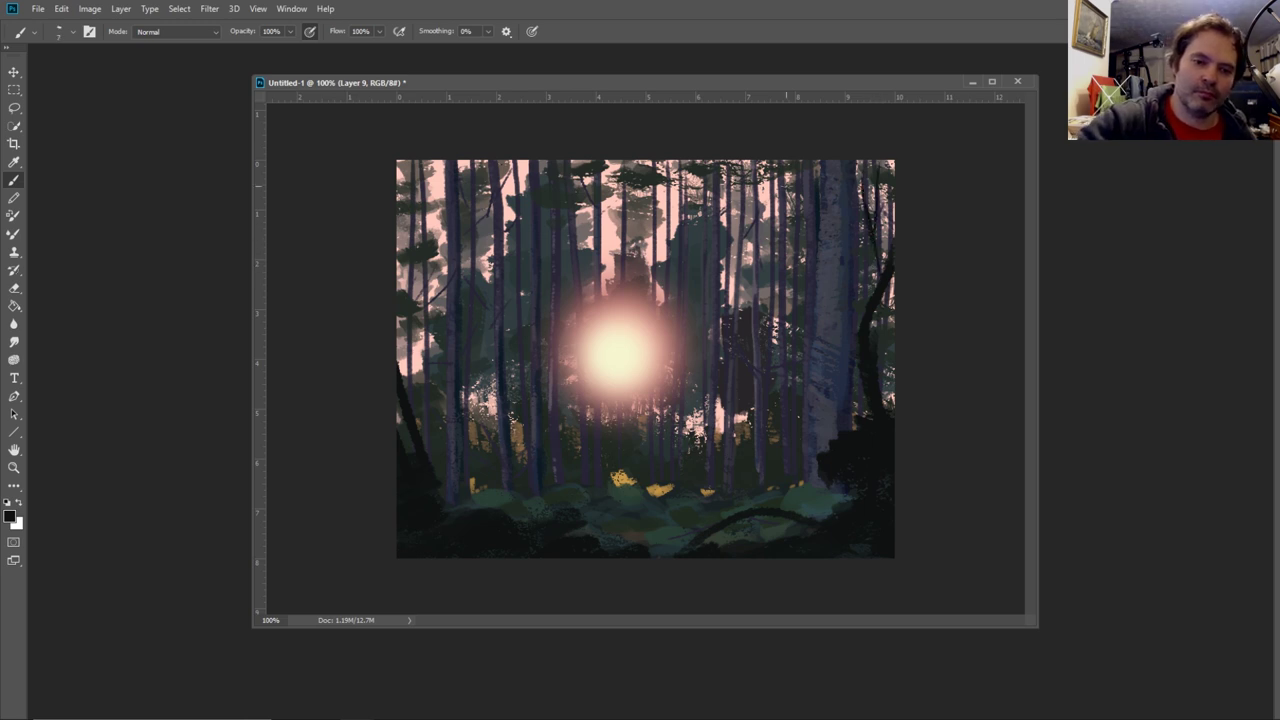
{"action": "left_click_drag", "start_coordinate": [407, 374], "coordinate": [408, 184]}
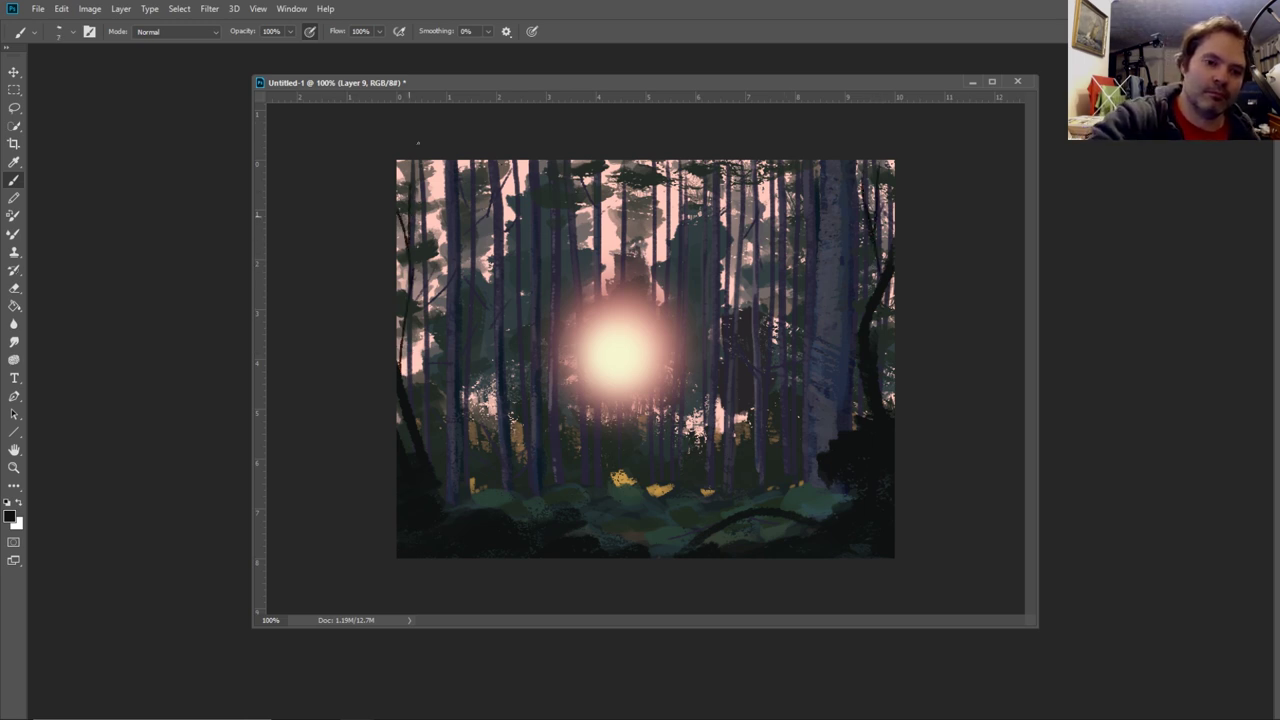
{"action": "mouse_move", "coordinate": [440, 492]}
{"action": "left_mouse_down"}
{"action": "mouse_move", "coordinate": [460, 462]}
{"action": "mouse_move", "coordinate": [530, 522]}
{"action": "mouse_move", "coordinate": [480, 508]}
{"action": "left_mouse_up"}
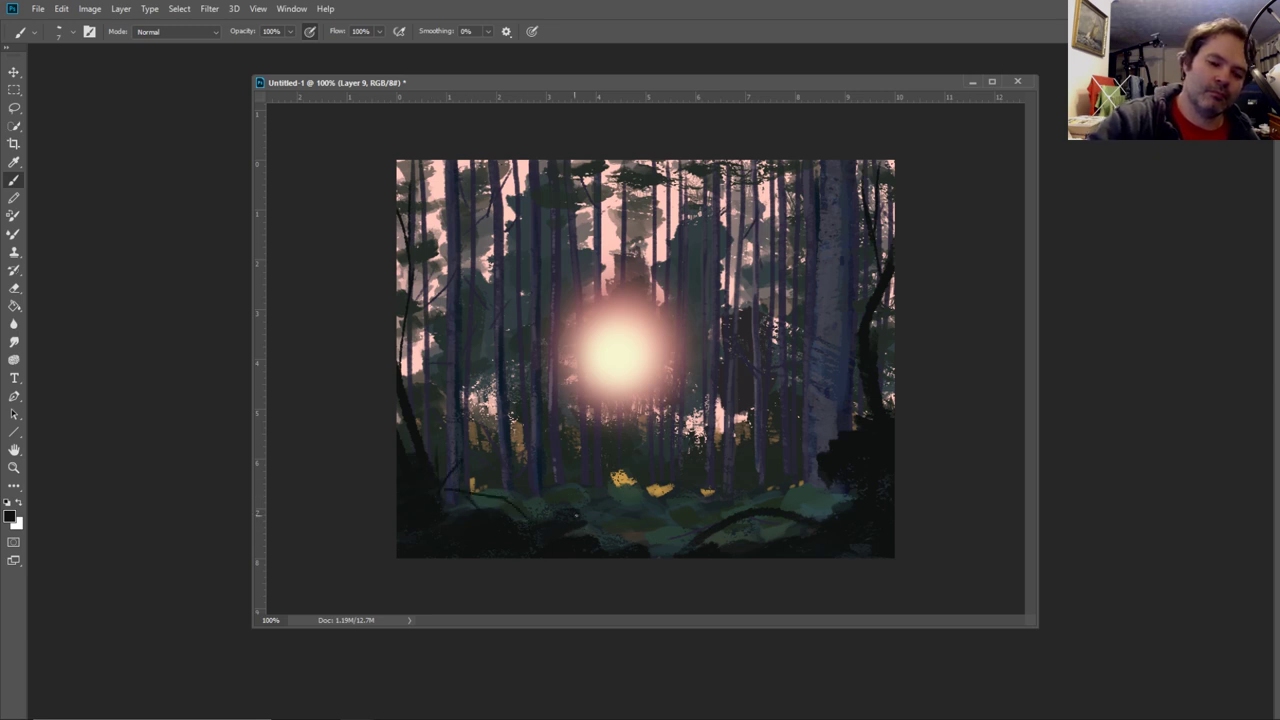
{"action": "mouse_move", "coordinate": [596, 534]}
{"action": "left_mouse_down"}
{"action": "mouse_move", "coordinate": [726, 522]}
{"action": "mouse_move", "coordinate": [679, 532]}
{"action": "mouse_move", "coordinate": [659, 518]}
{"action": "mouse_move", "coordinate": [659, 558]}
{"action": "mouse_move", "coordinate": [588, 530]}
{"action": "mouse_move", "coordinate": [656, 548]}
{"action": "mouse_move", "coordinate": [719, 535]}
{"action": "mouse_move", "coordinate": [626, 554]}
{"action": "mouse_move", "coordinate": [713, 518]}
{"action": "mouse_move", "coordinate": [820, 521]}
{"action": "left_mouse_up"}
{"action": "mouse_move", "coordinate": [818, 485]}
{"action": "left_mouse_down"}
{"action": "mouse_move", "coordinate": [812, 514]}
{"action": "mouse_move", "coordinate": [834, 400]}
{"action": "mouse_move", "coordinate": [801, 520]}
{"action": "left_mouse_up"}
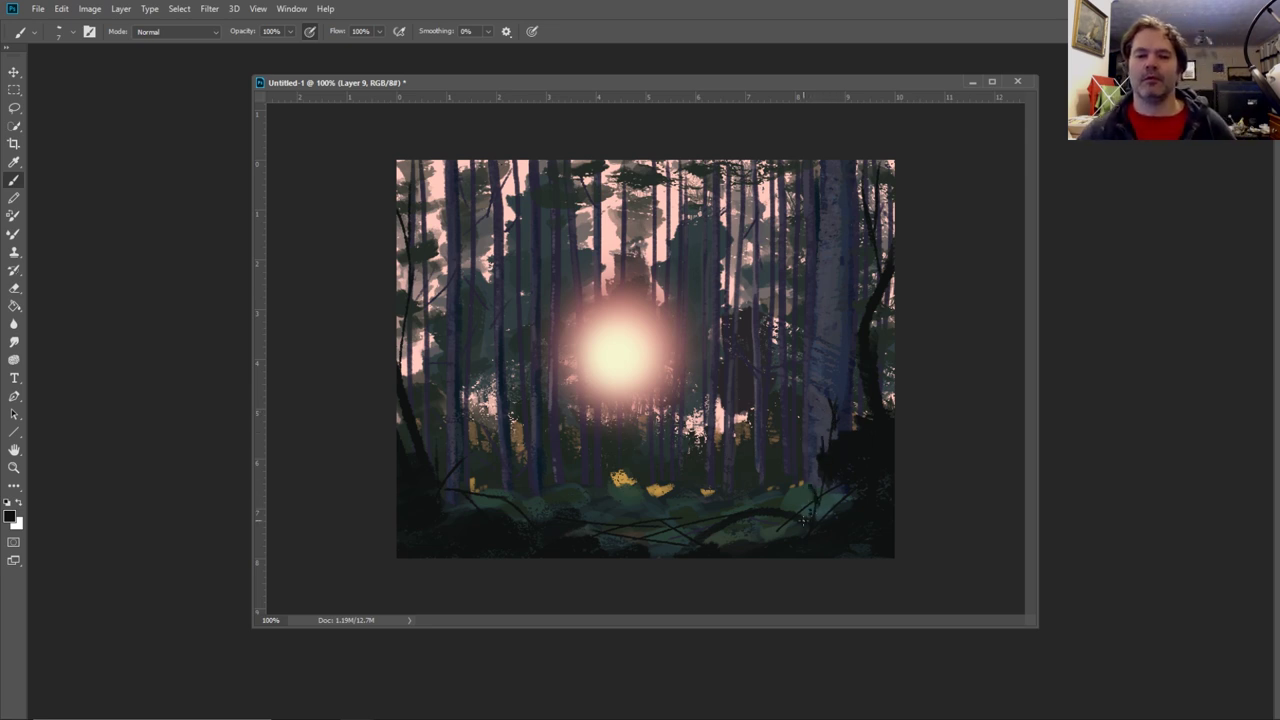